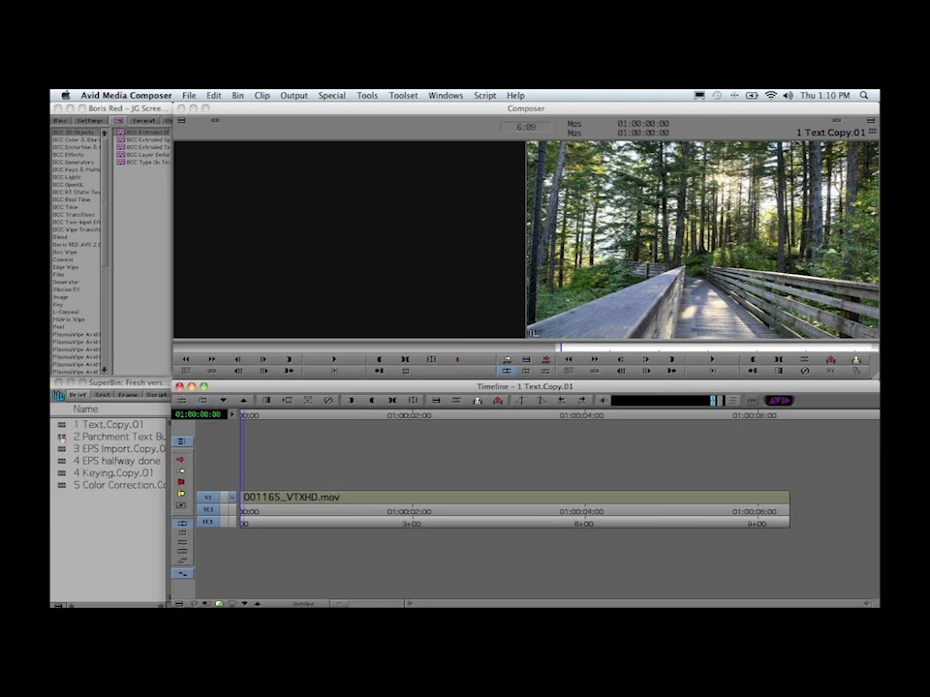
Load the 2 Parchment Text Burn in.Copy.01 sequence and play it from its start
double_click(61, 436)
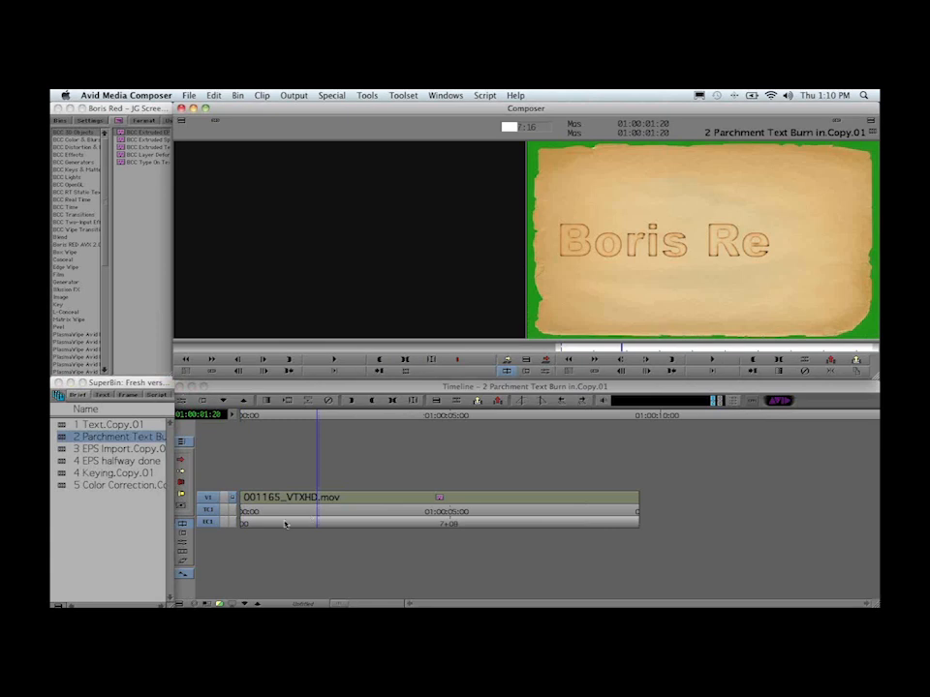
left_click_drag(286, 524, 233, 521)
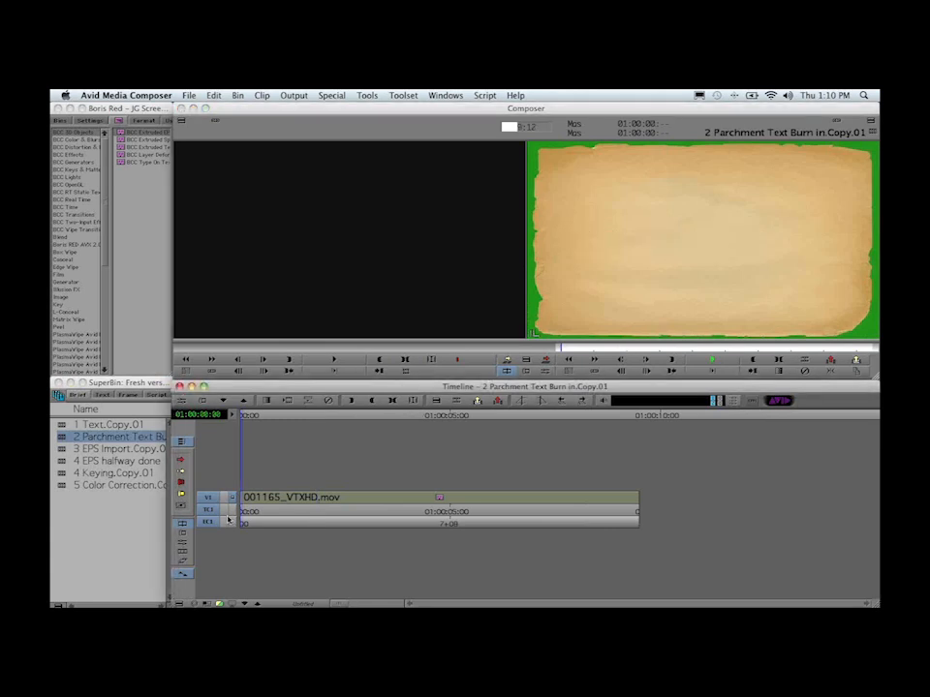
key("space")
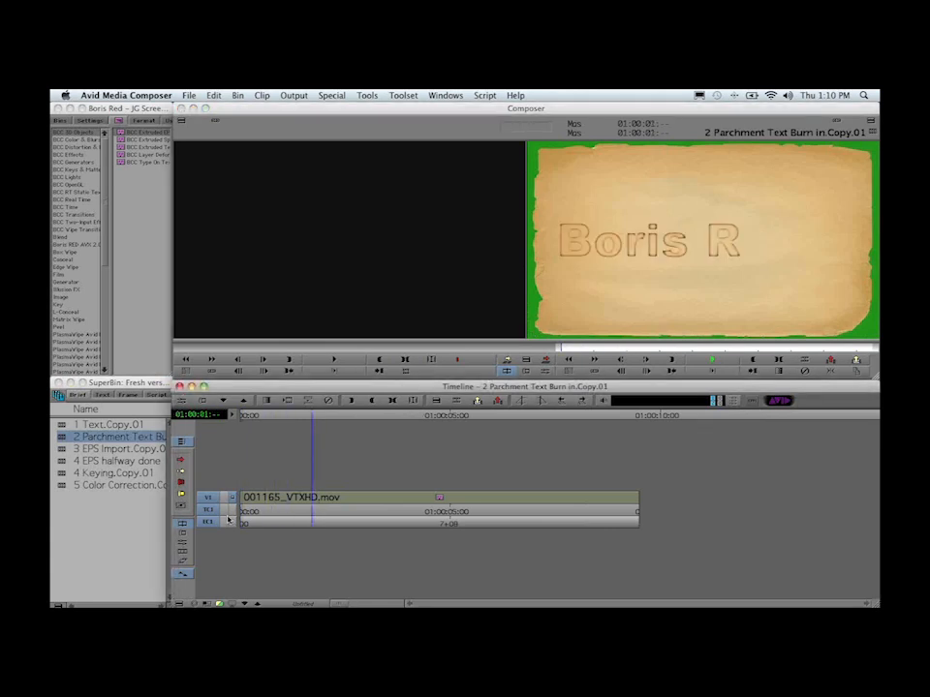
key("space")
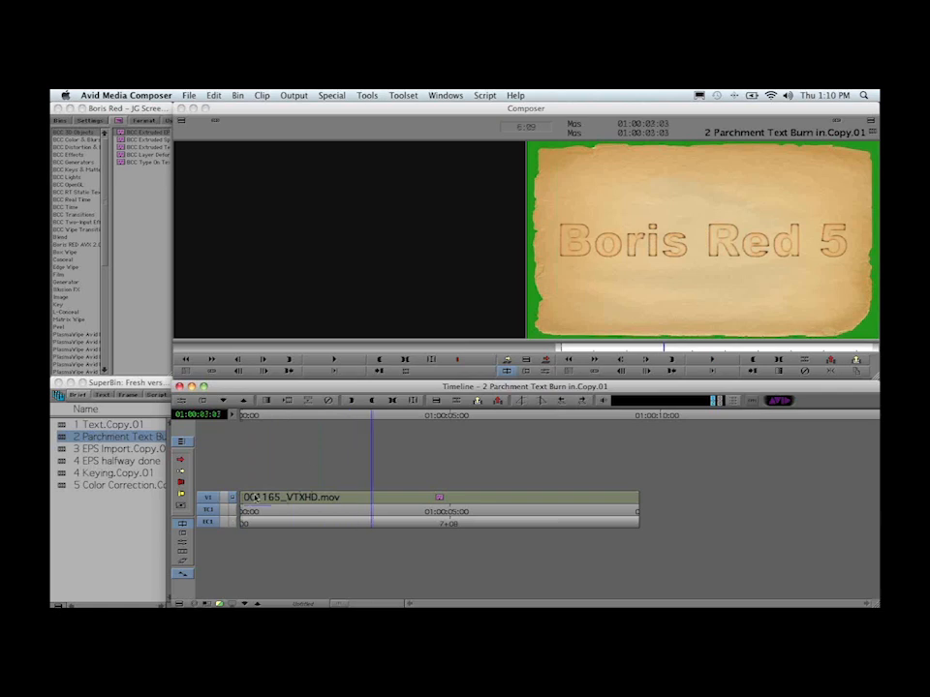
Open the EPS import sequence and 4 EPS halfway done, and scrub the latter's second clip to about 01:00:06:13
double_click(63, 451)
double_click(64, 462)
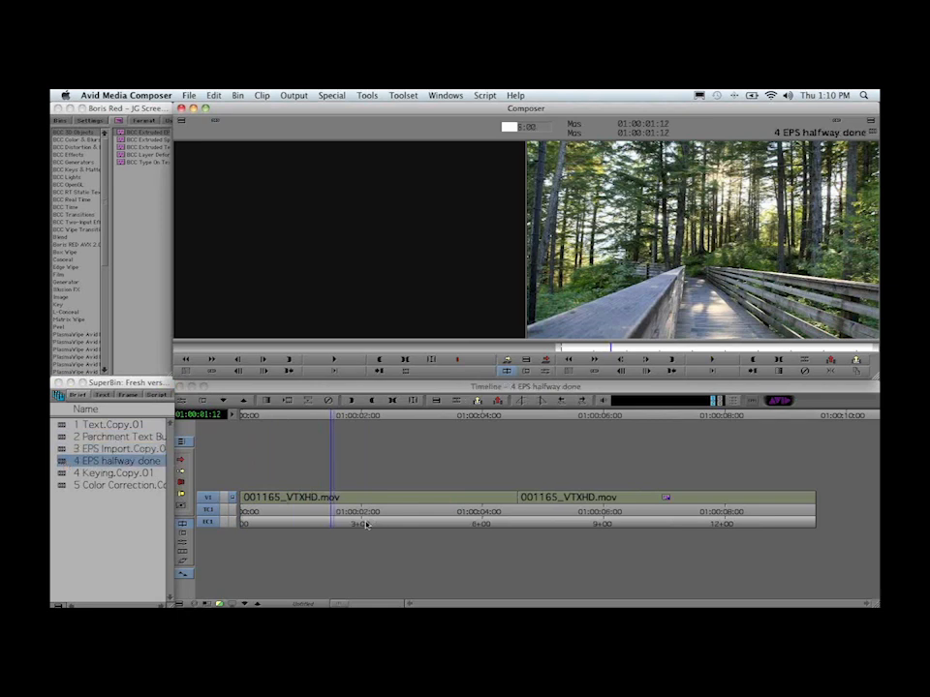
left_click(559, 515)
left_click_drag(558, 515, 638, 513)
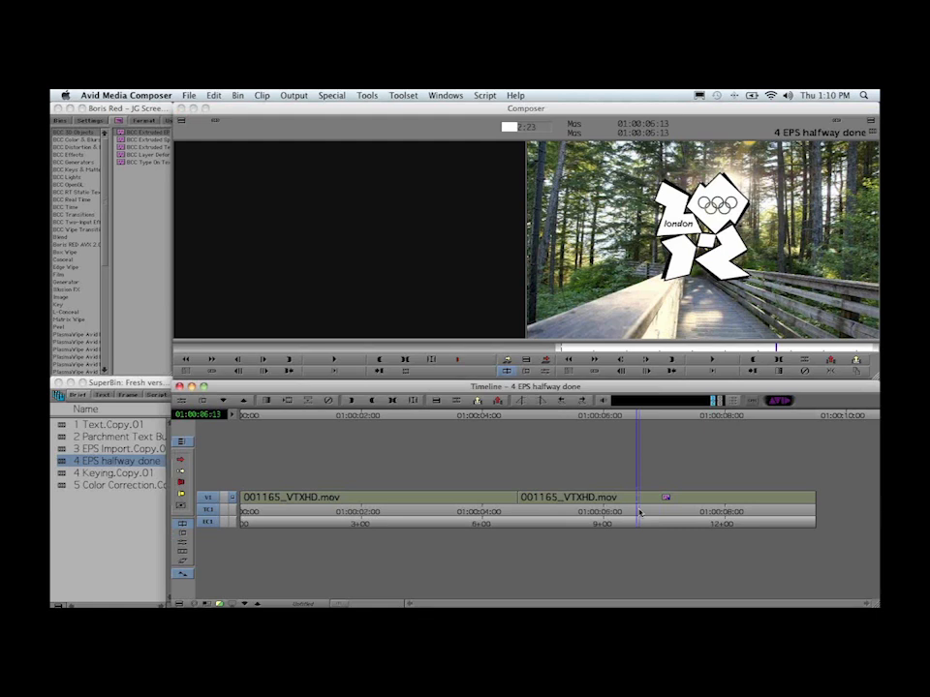
Preview the 4 Keying.Copy.01 and 5 Color Correction.Copy.01 sequences by loading and playing each one
double_click(60, 474)
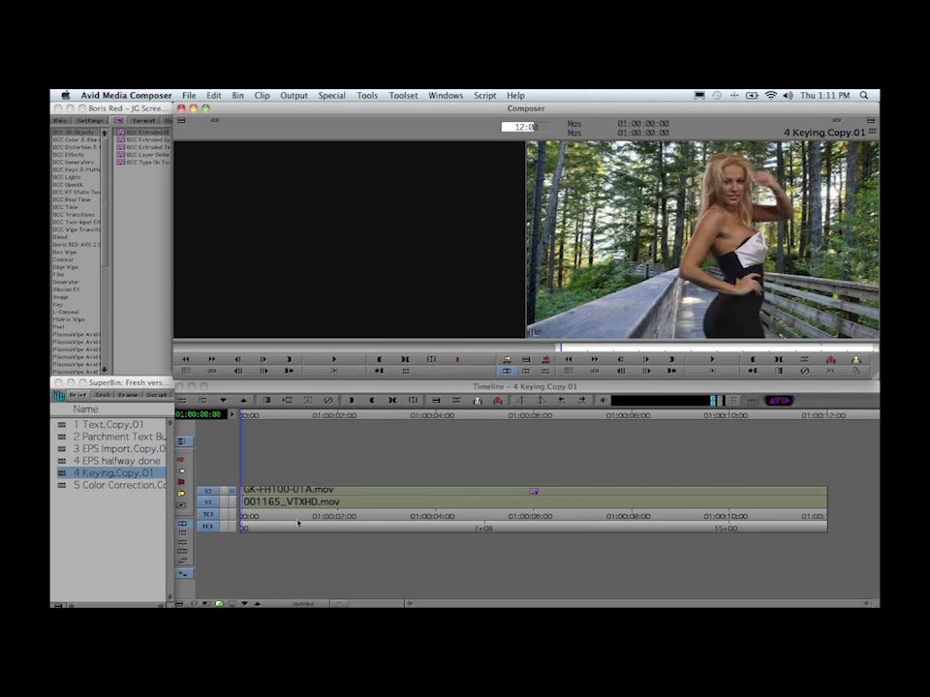
key("space")
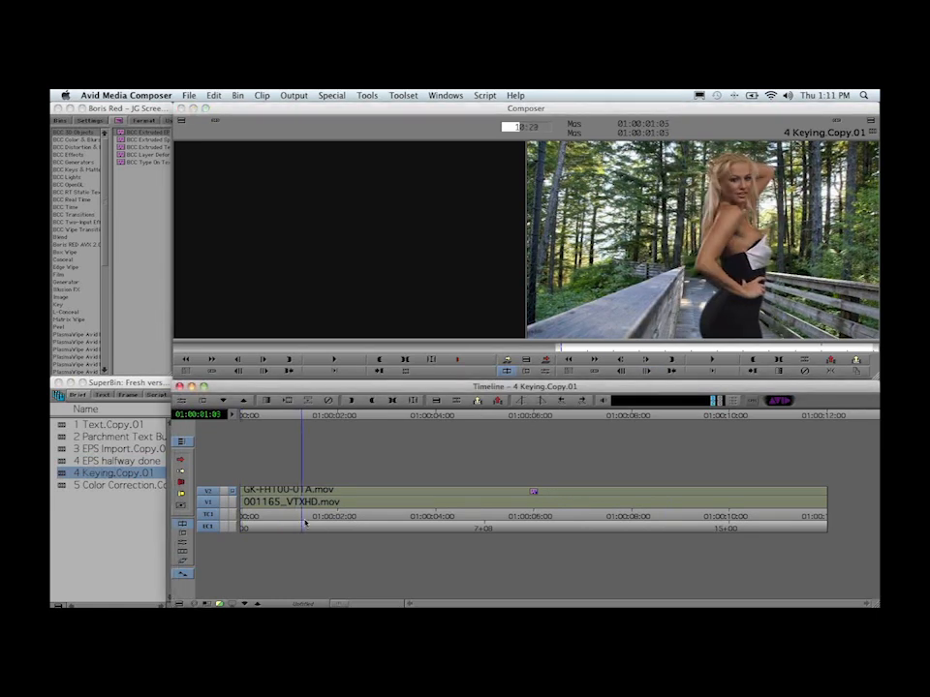
double_click(60, 485)
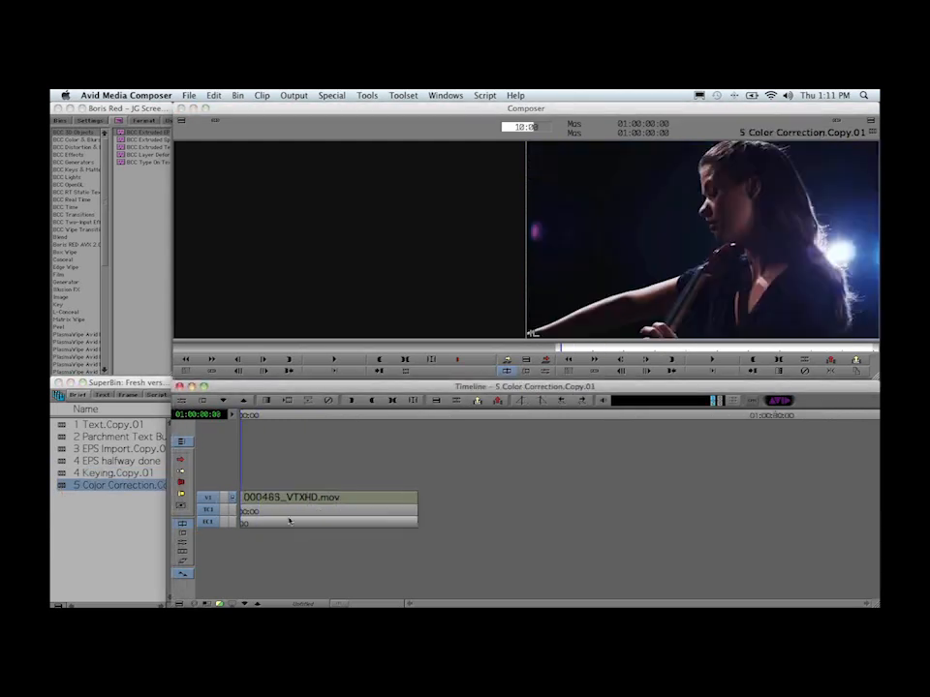
key("space")
left_click_drag(268, 518, 280, 517)
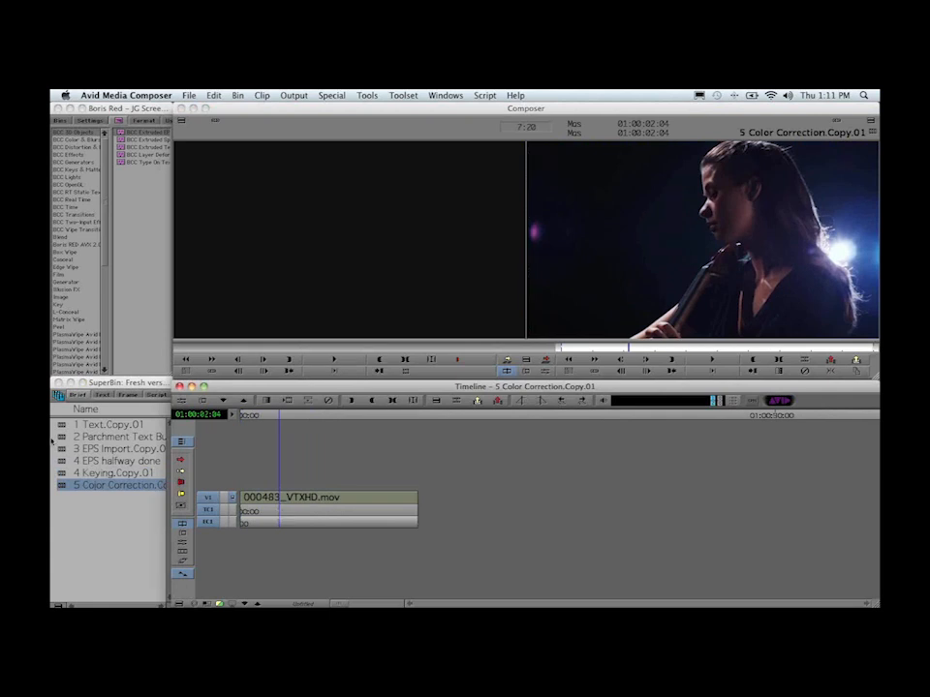
Load the 1 Text.Copy.01 sequence and apply the Boris RED Filter effect to its 001165_VTXHD.mov clip near the start
double_click(101, 424)
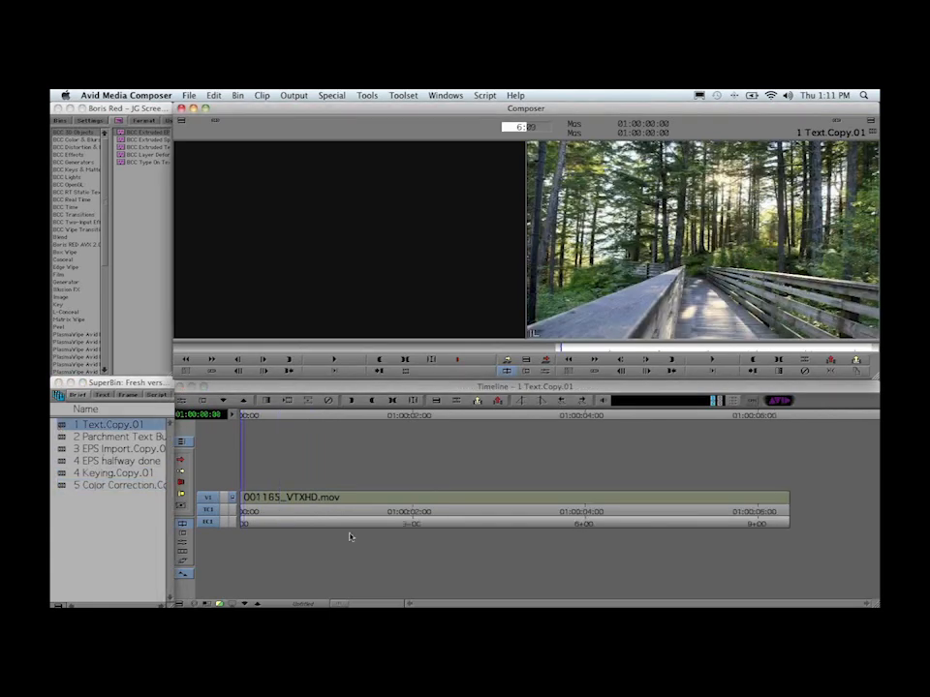
left_click_drag(339, 524, 248, 506)
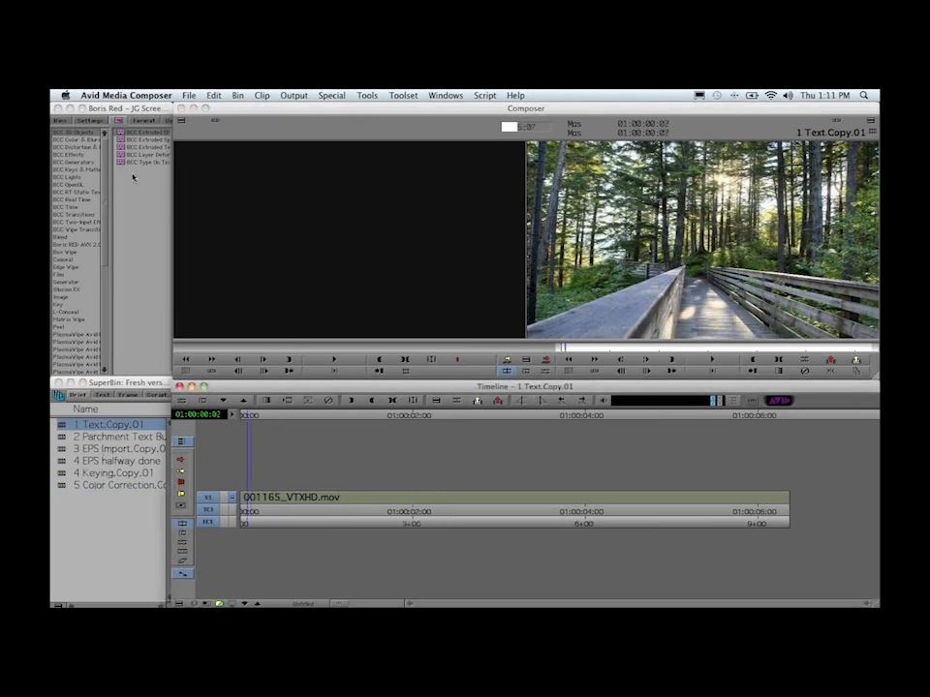
left_click(62, 237)
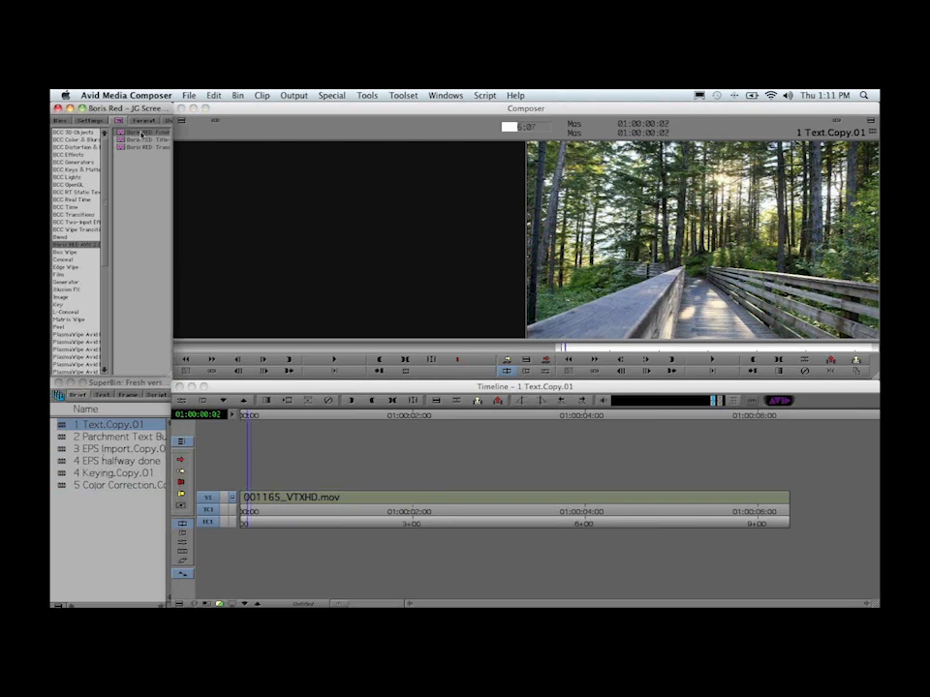
left_click(68, 244)
left_click_drag(287, 471, 276, 501)
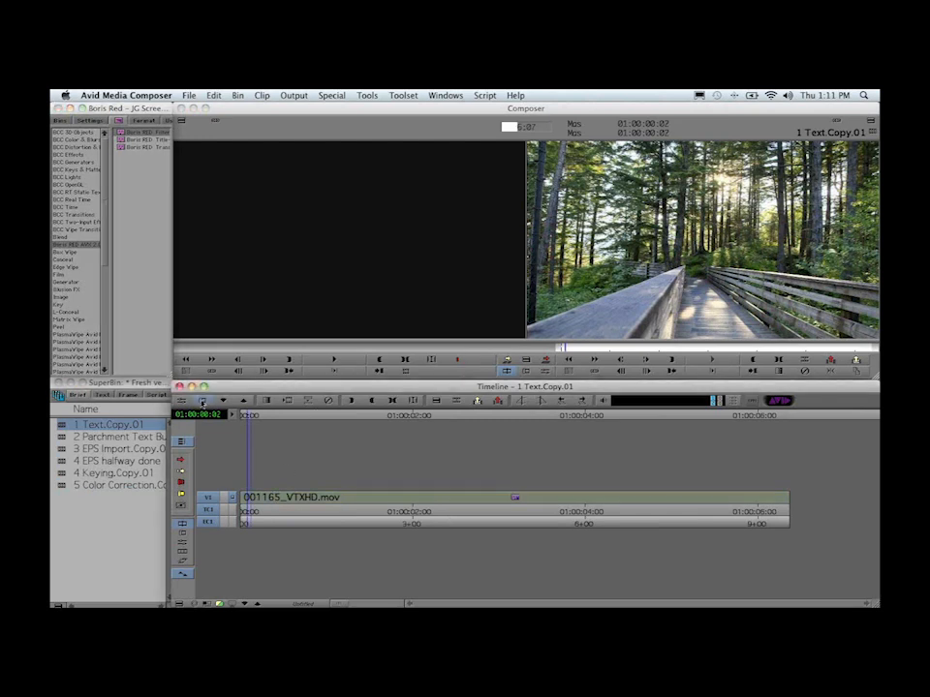
Open the clip's Boris RED Filter in the Effect Editor and launch its user interface
left_click(186, 402)
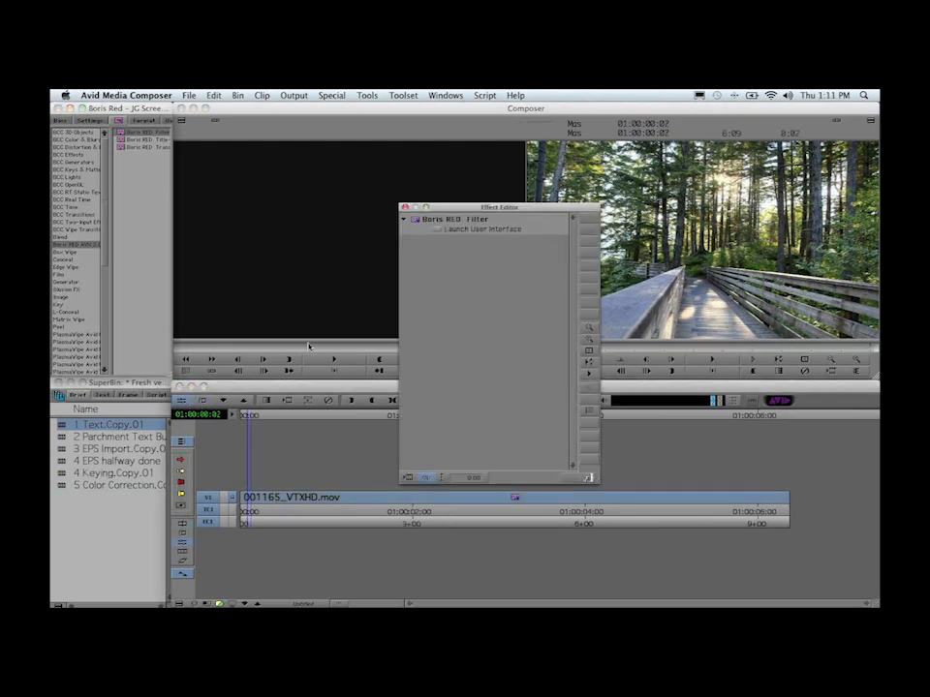
left_click(437, 234)
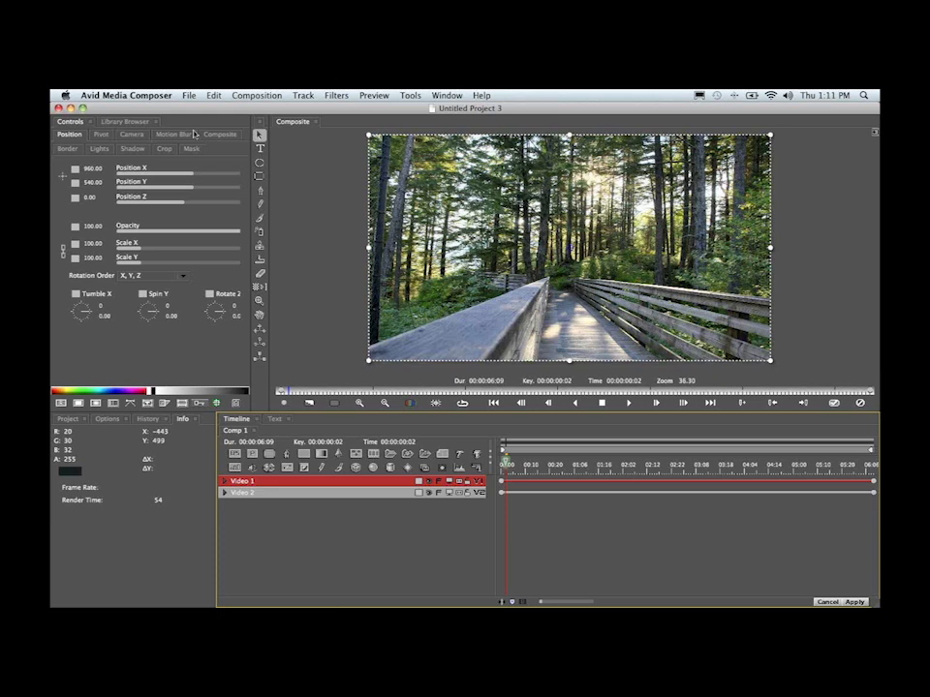
Compare the controls of the Video 2 and Video 1 tracks by selecting each in turn
left_click(72, 123)
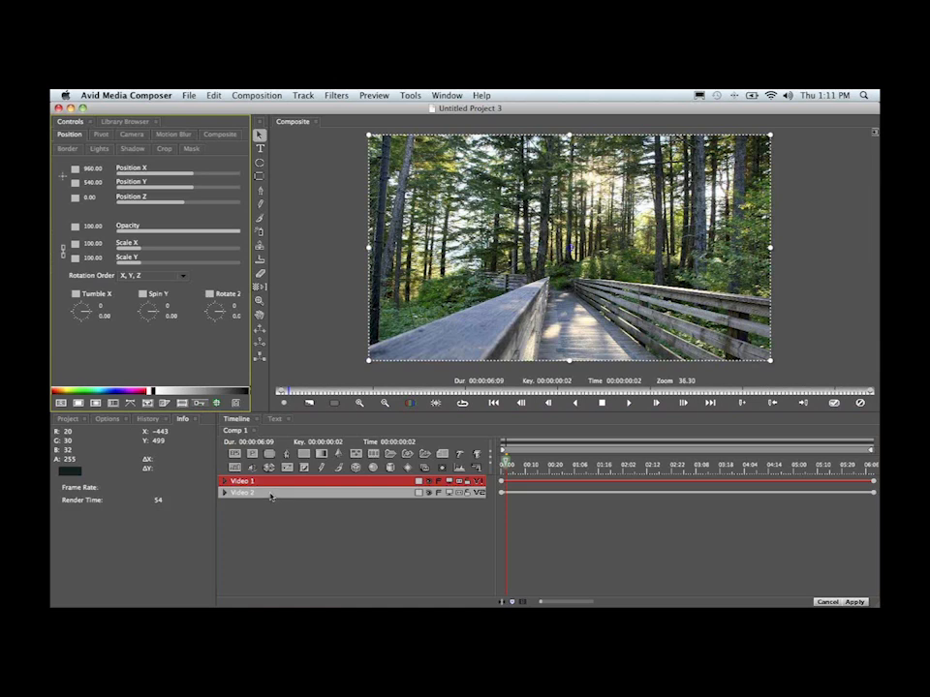
left_click(270, 494)
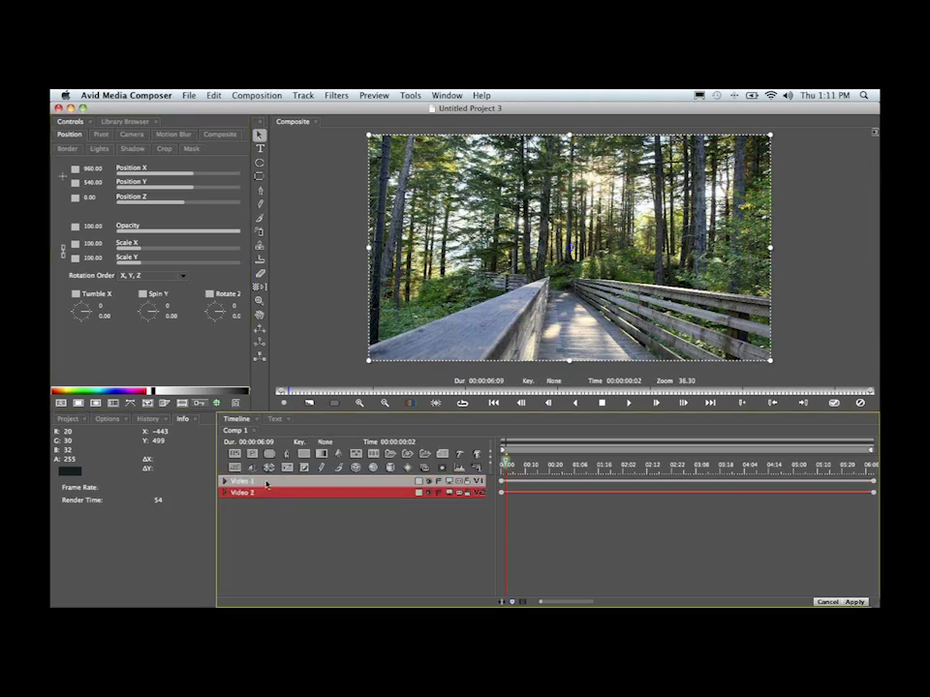
left_click(266, 482)
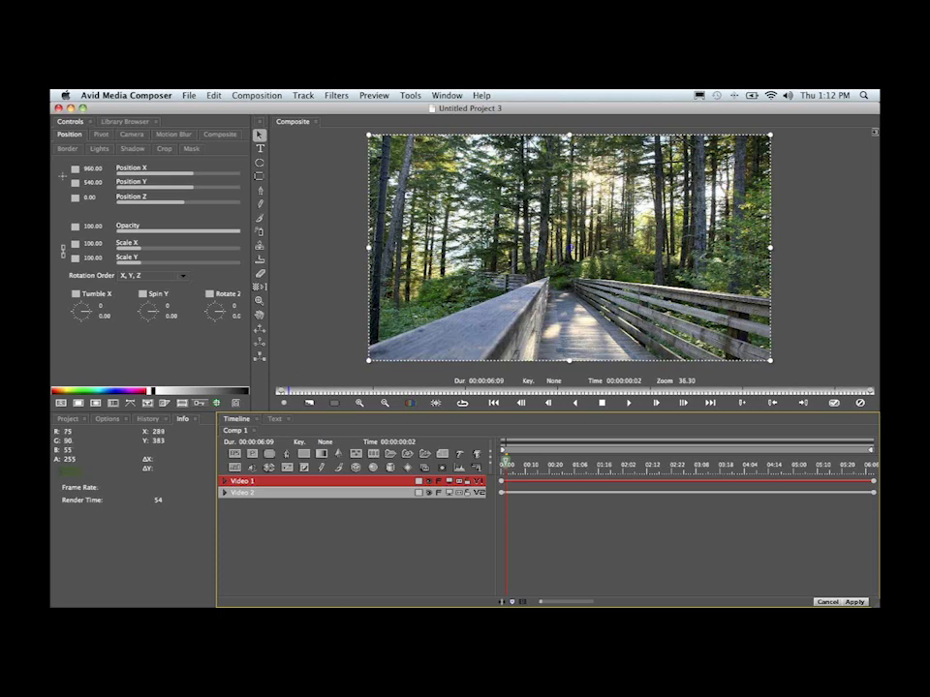
Show the edit history, scrub through the composition, and return the current time to 00:00:00:00
left_click(145, 419)
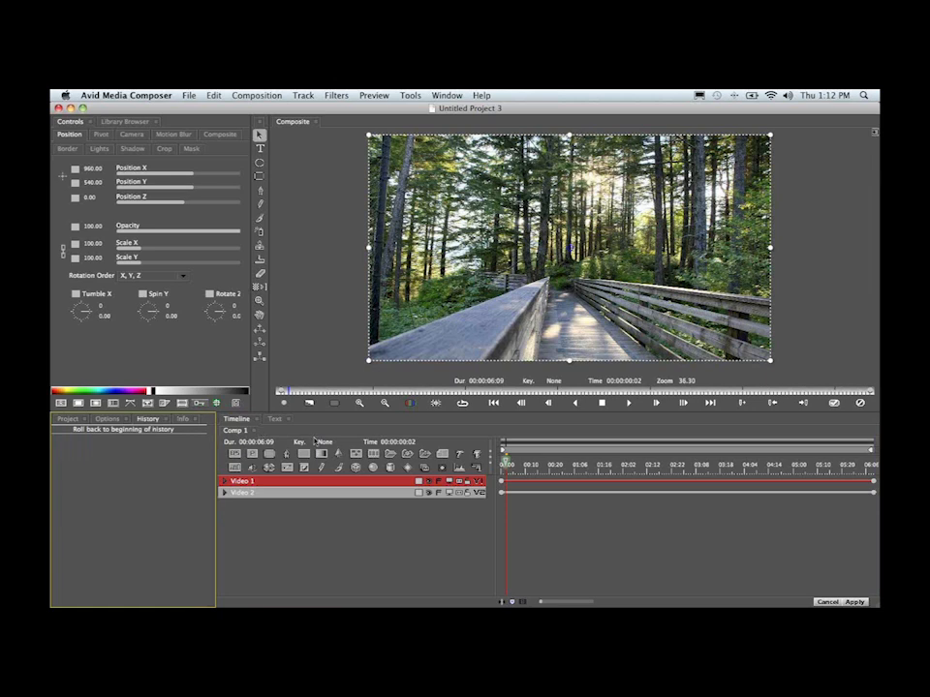
left_click_drag(505, 465, 521, 465)
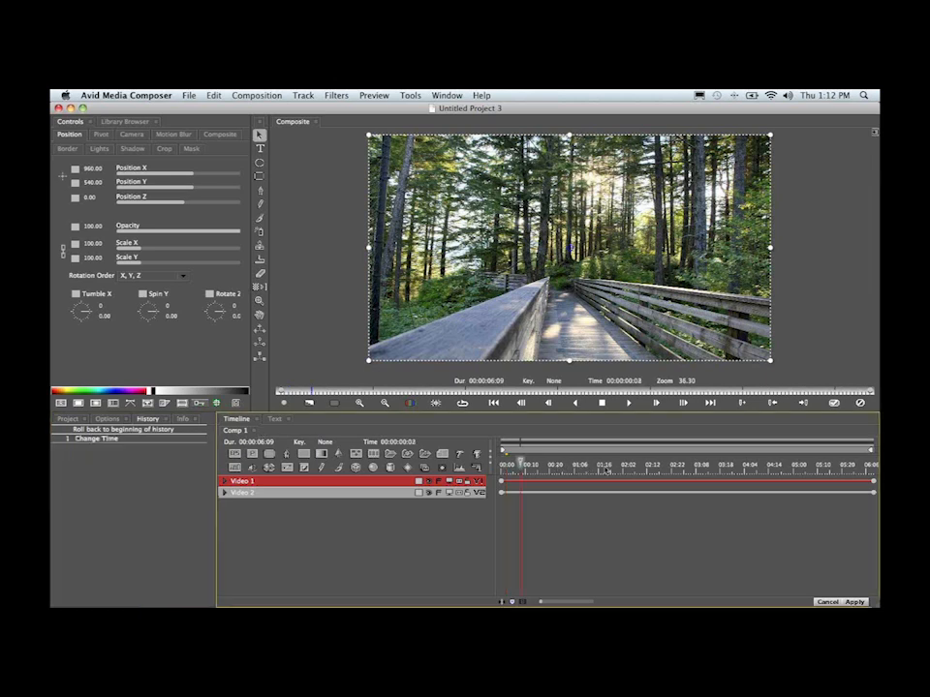
left_click(575, 466)
left_click(612, 466)
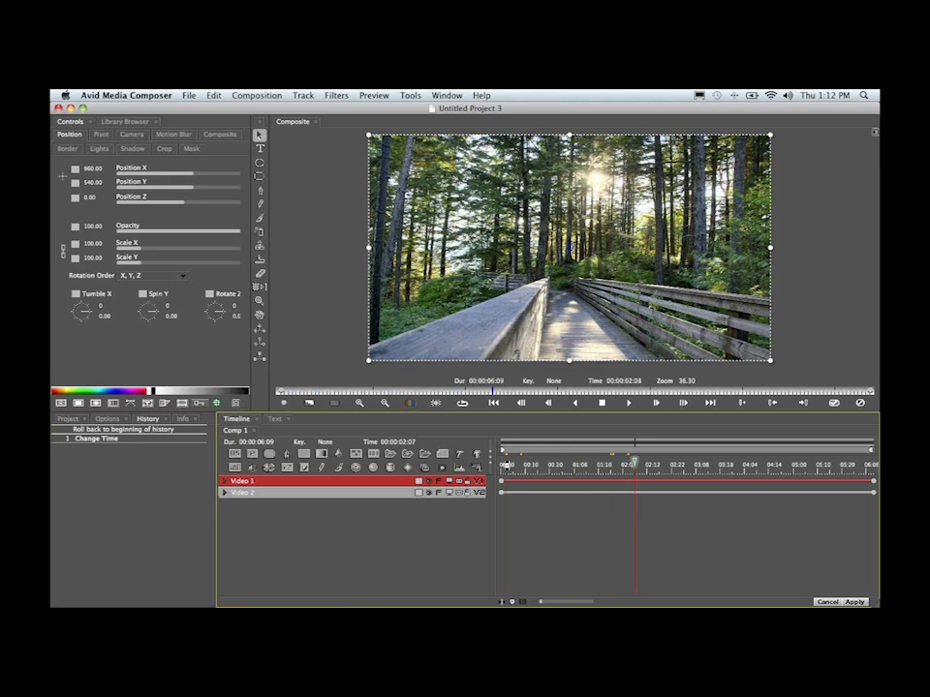
left_click(512, 466)
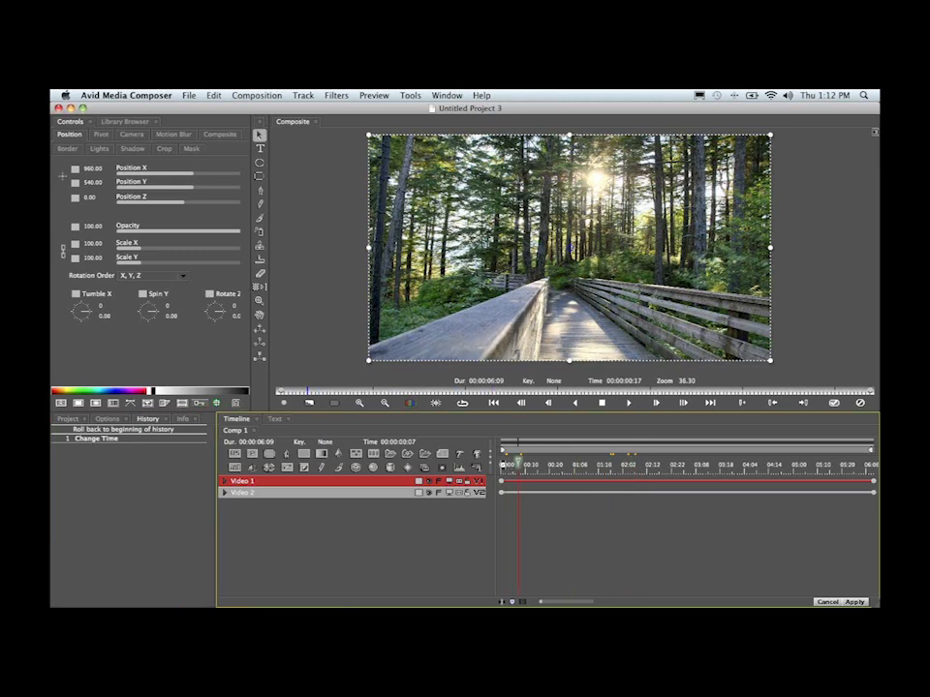
left_click(502, 466)
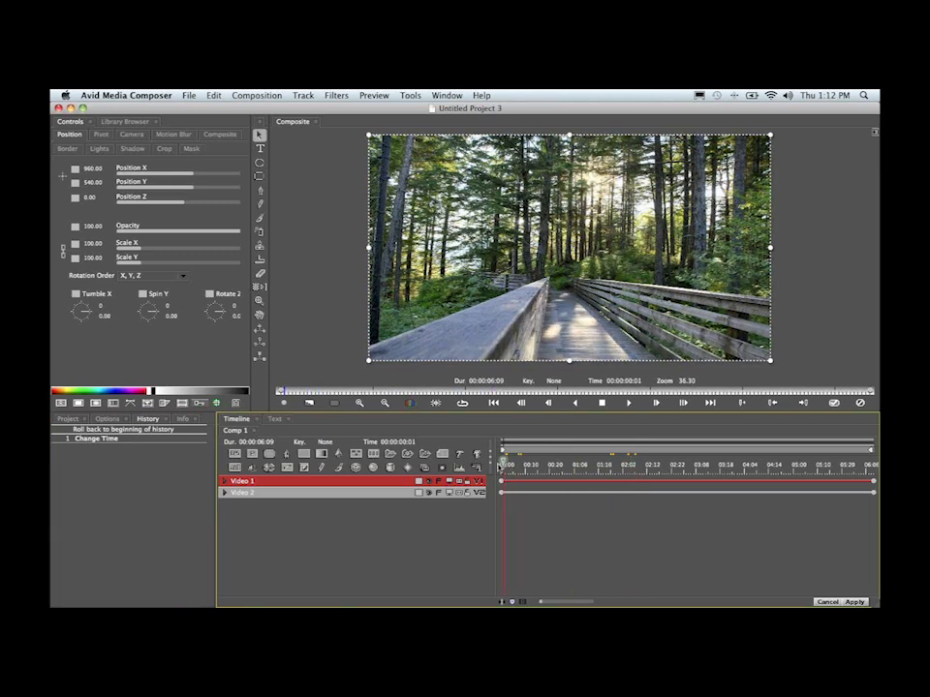
left_click(500, 467)
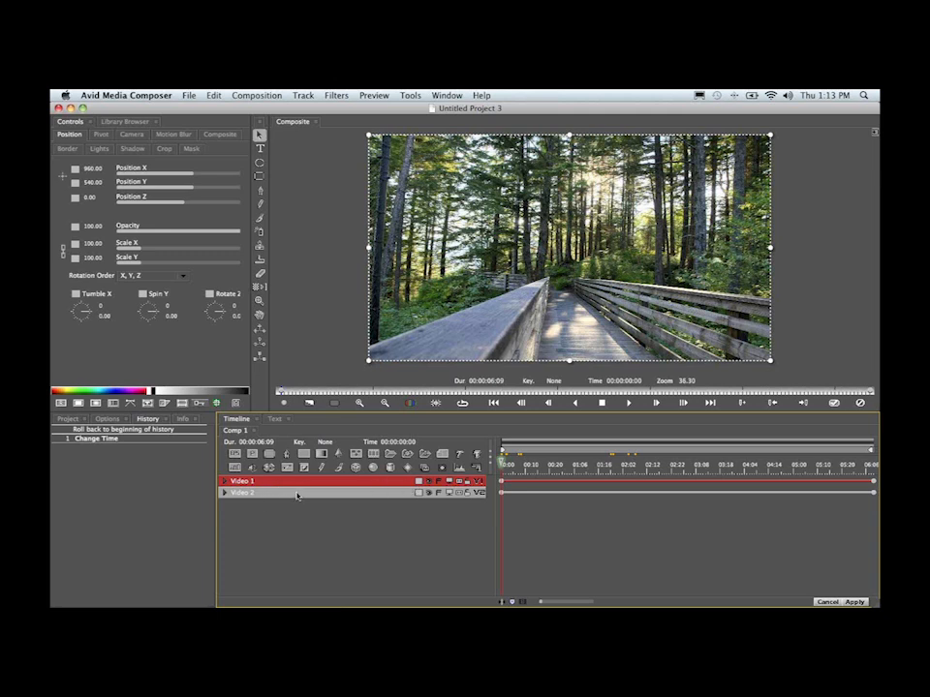
Delete the Video 2 track from the composition
left_click(297, 494)
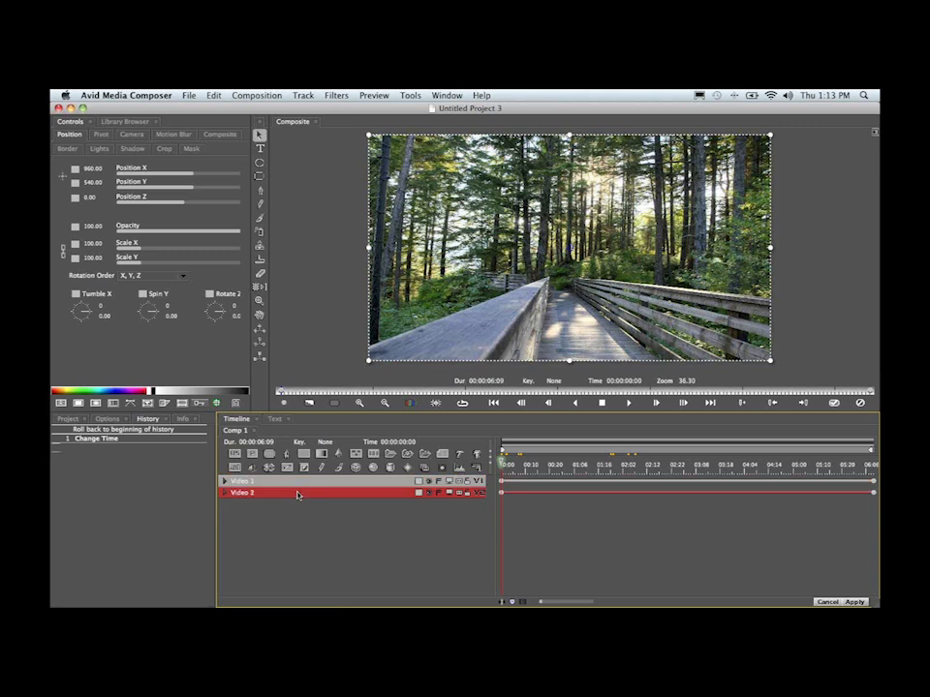
key("Delete")
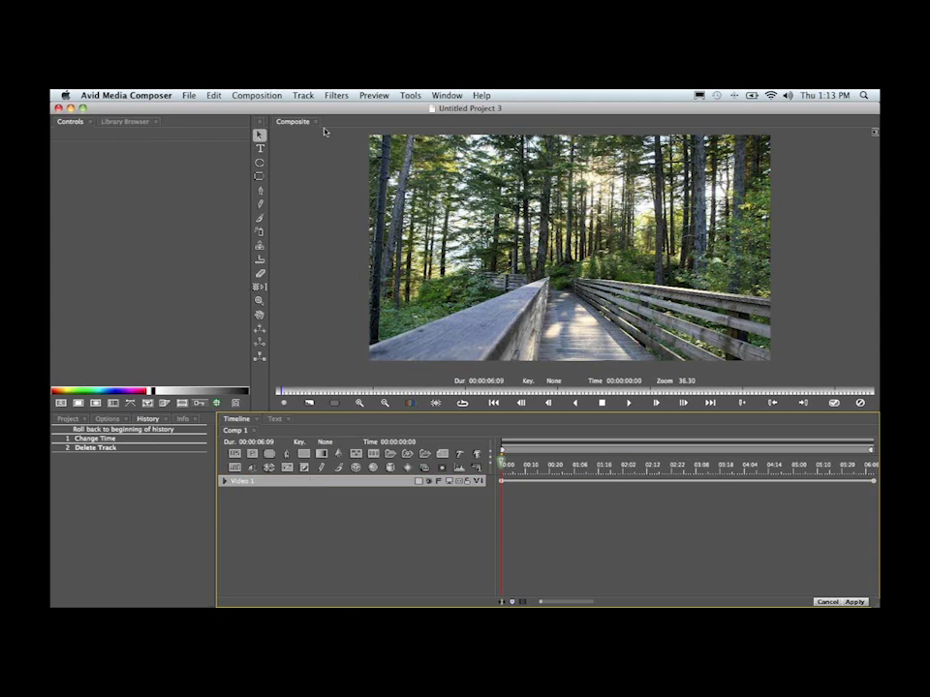
Review the shape and media types available for creating a new track, without adding one
left_click(313, 95)
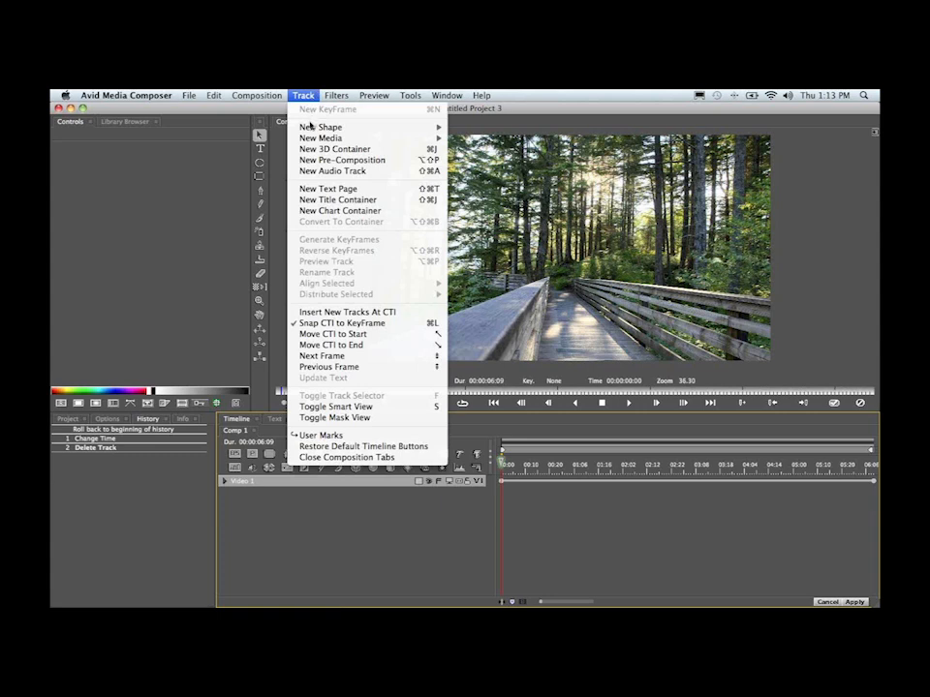
mouse_move(310, 127)
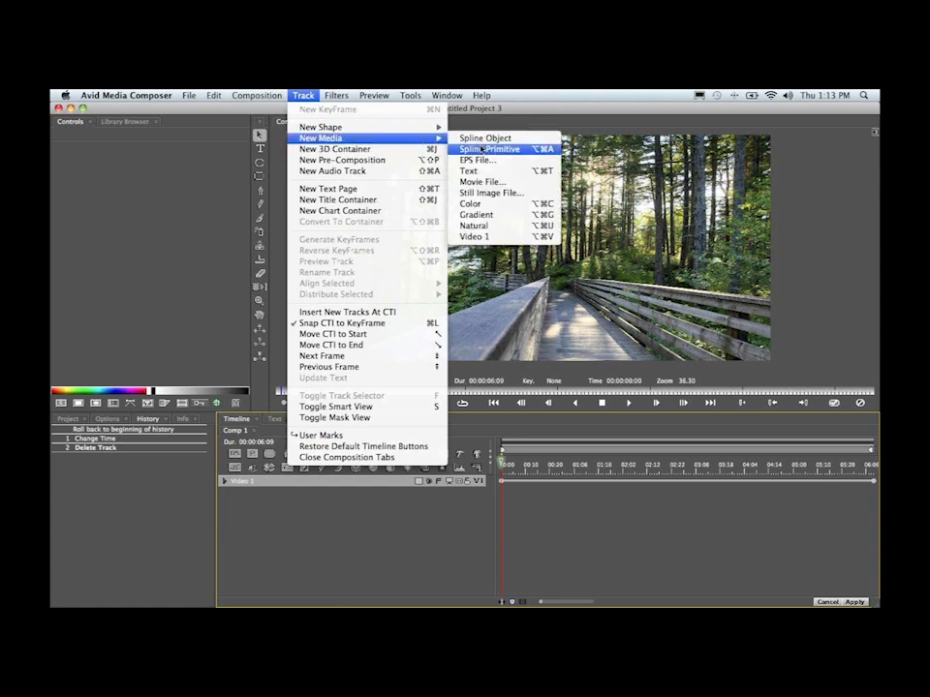
mouse_move(435, 127)
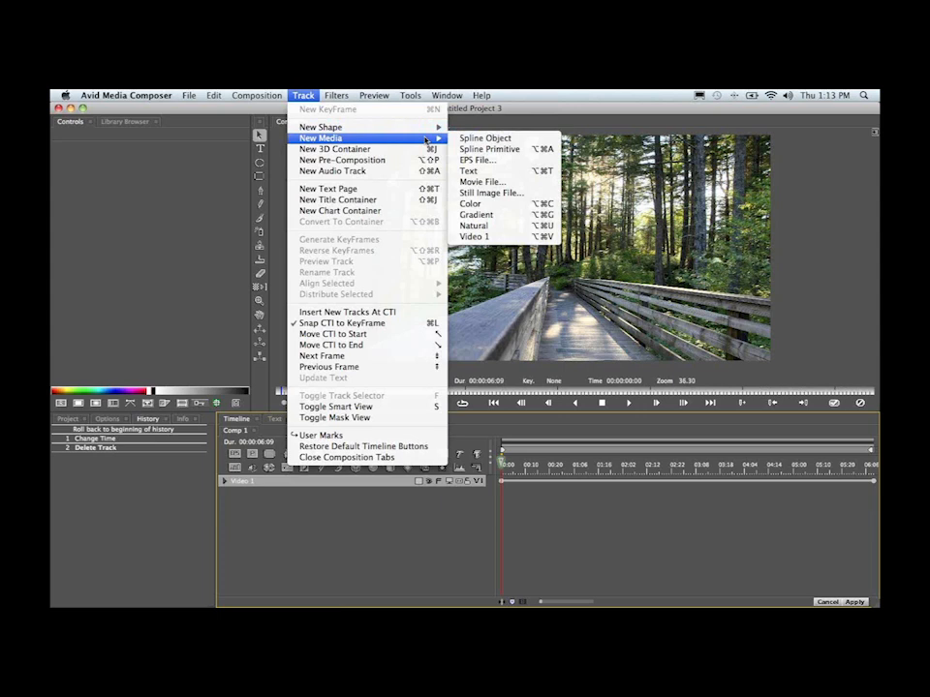
left_click(361, 518)
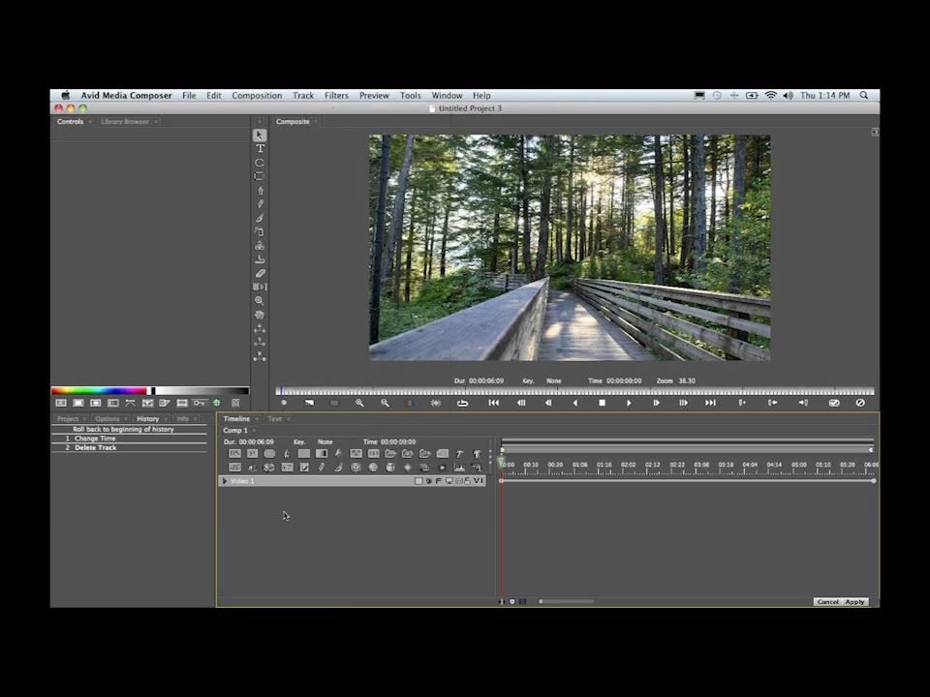
Expand the Video 1 track and compare the controls of its Face media with those of the whole track
left_click(224, 481)
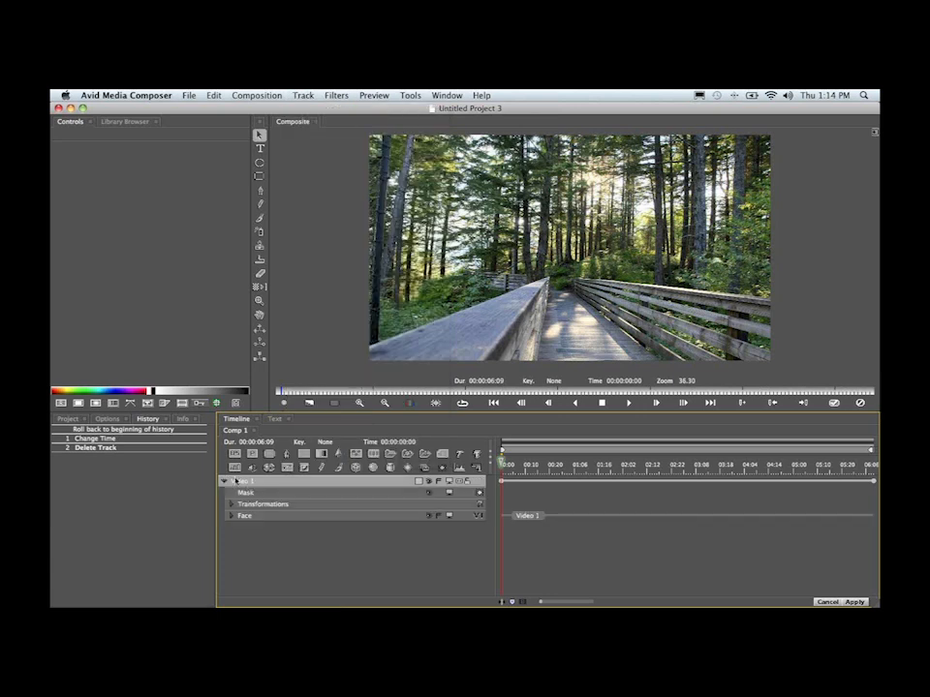
left_click(289, 519)
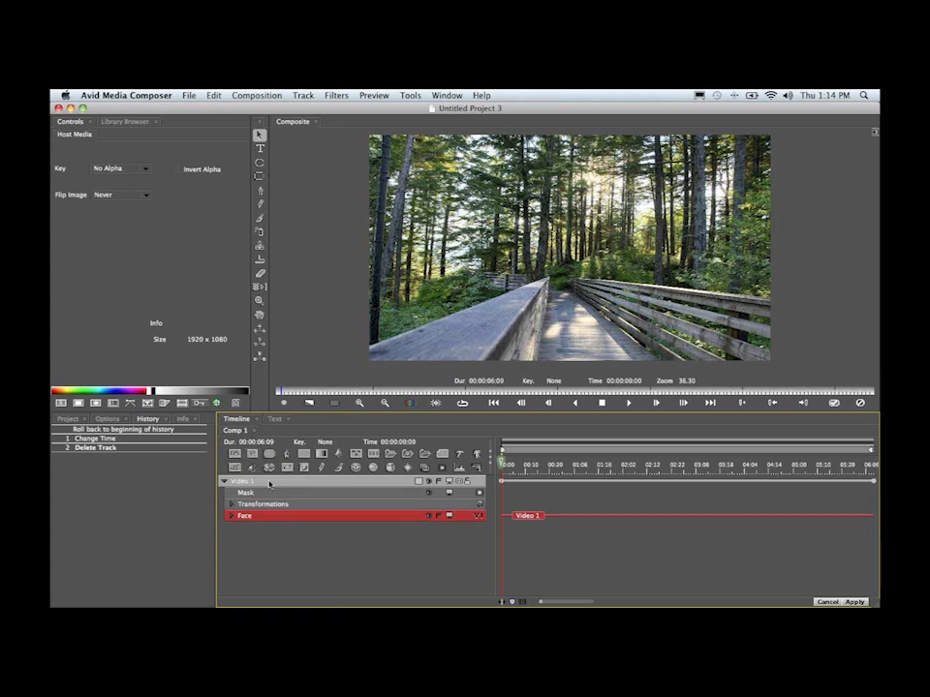
left_click(270, 483)
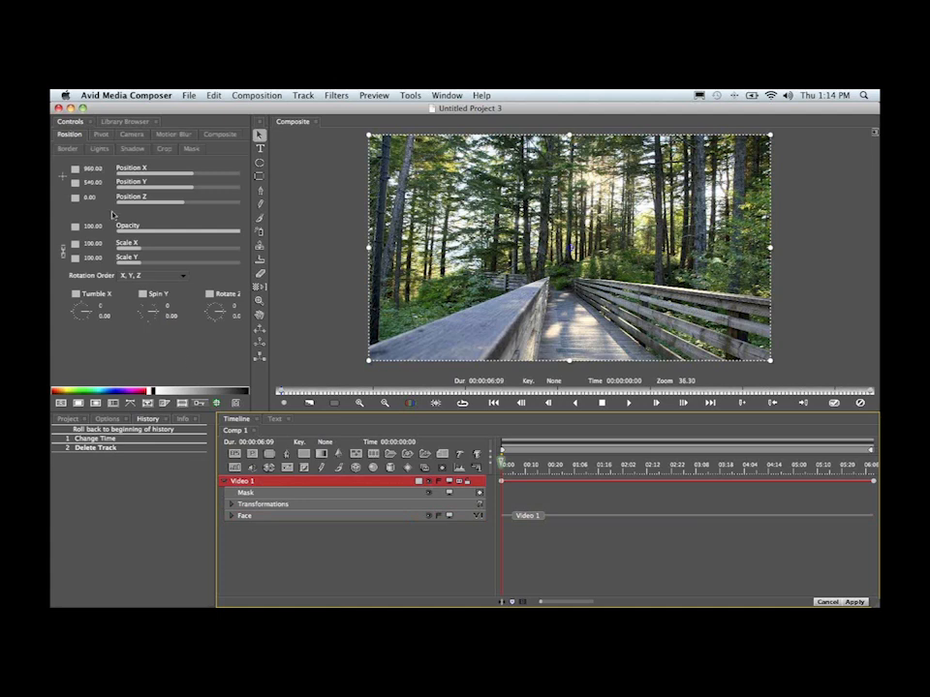
left_click(273, 518)
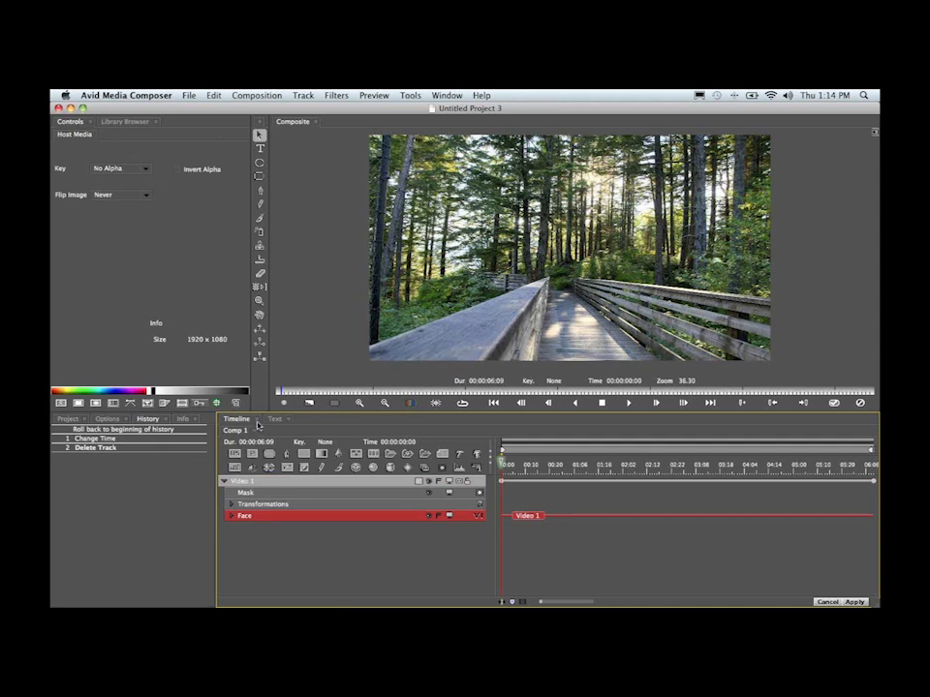
Alternate the selection between the Video 1 track and its Face media to compare their controls
left_click(283, 504)
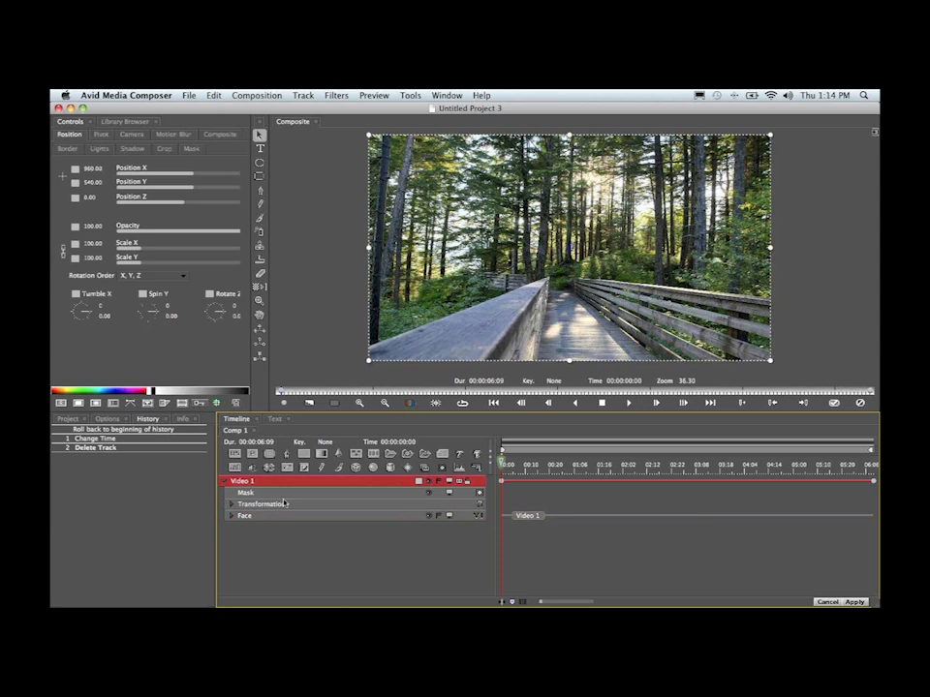
key("Down")
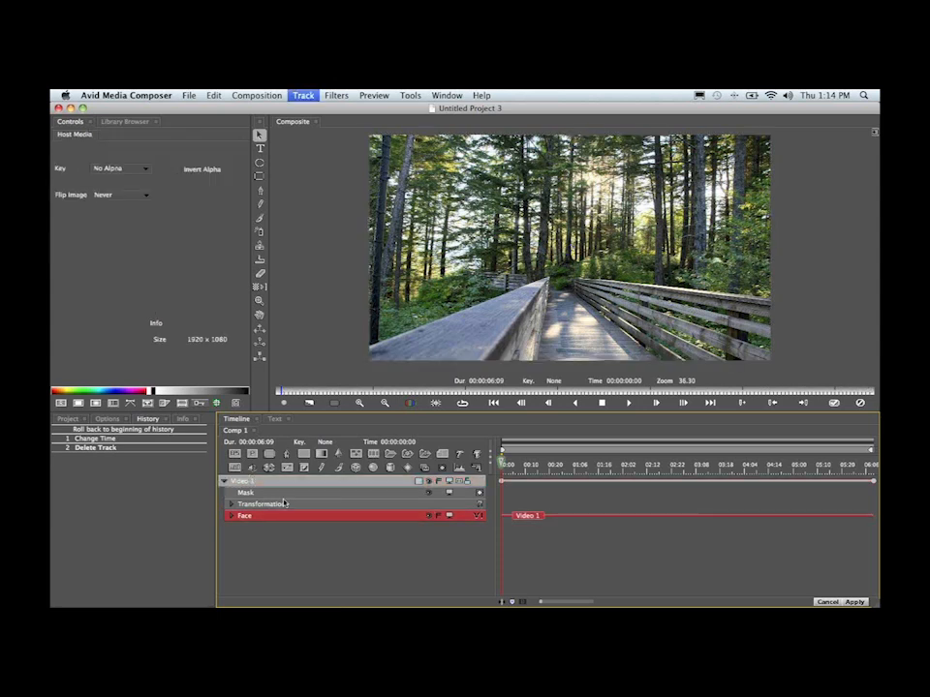
key("Up")
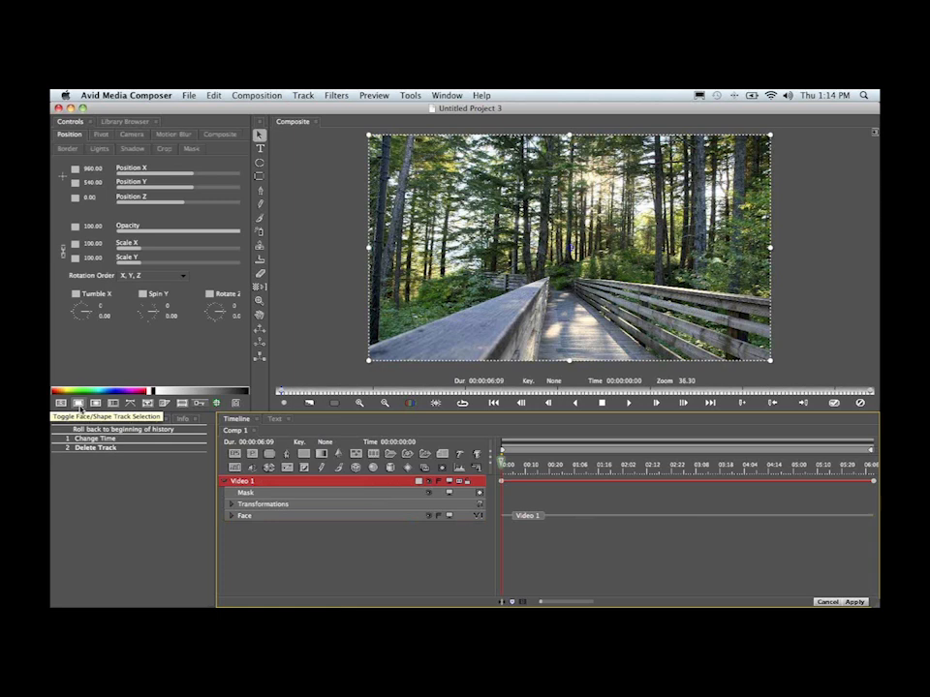
Collapse the Video 1 track and add a new 3D Plane track above it
left_click(223, 482)
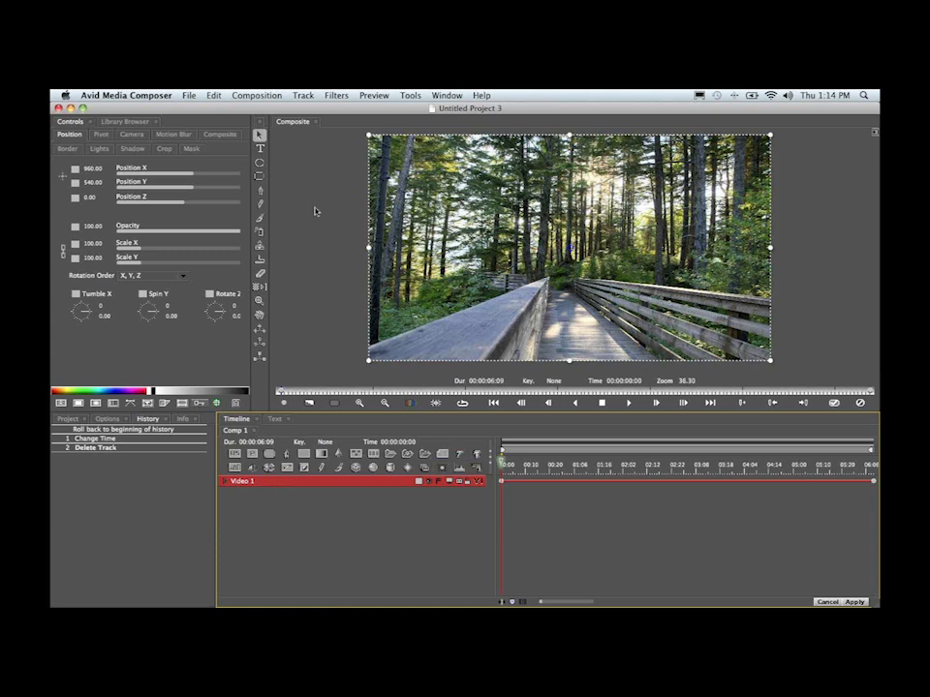
left_click(295, 94)
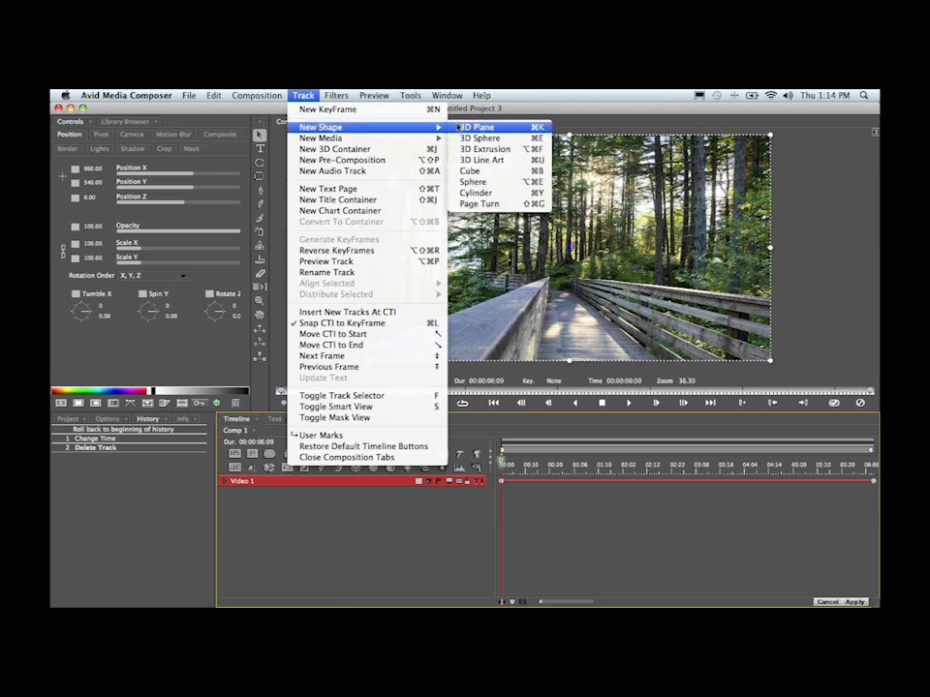
left_click(459, 128)
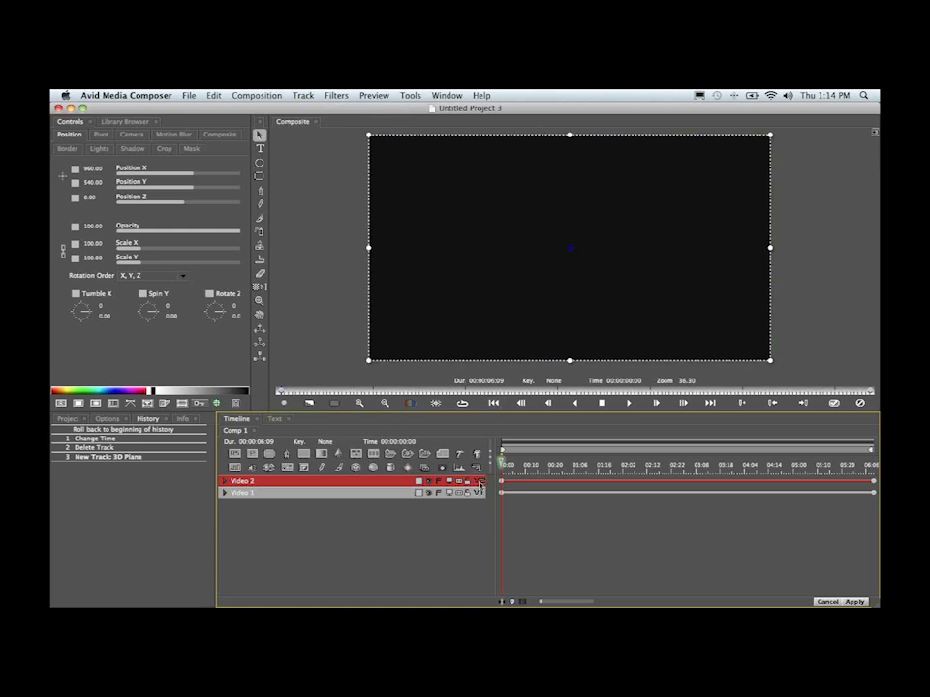
Try Natural wood grain and Gradient as the media of the new 3D Plane track
left_click(478, 482)
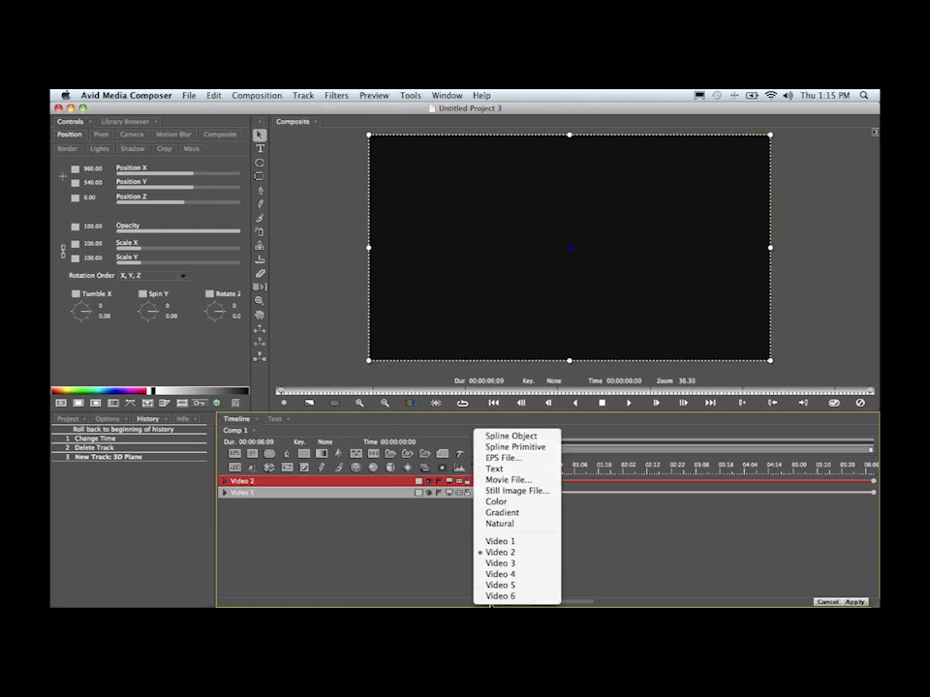
left_click(492, 492)
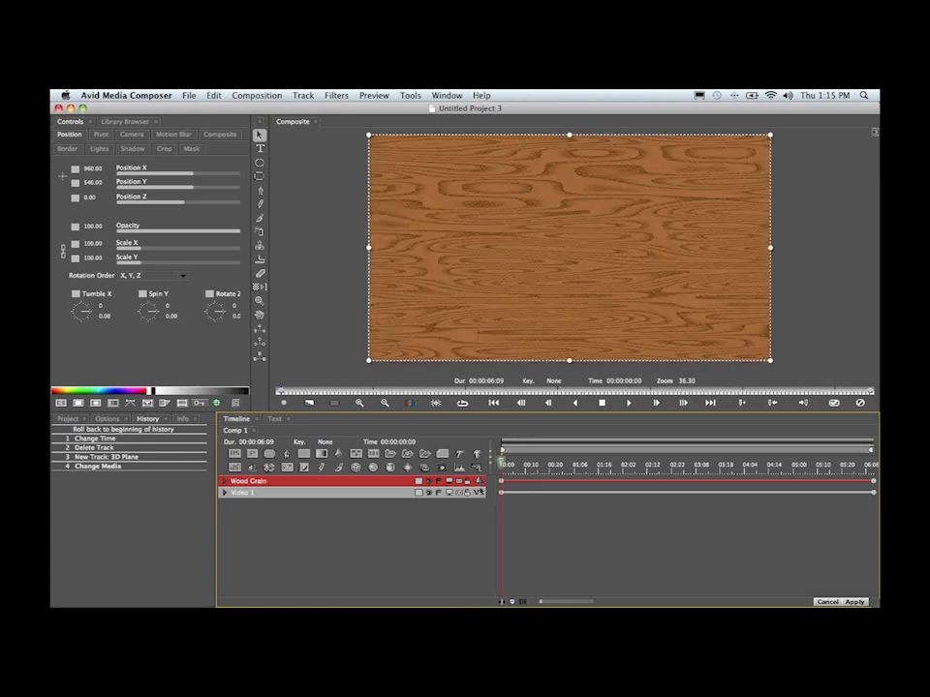
left_click(478, 484)
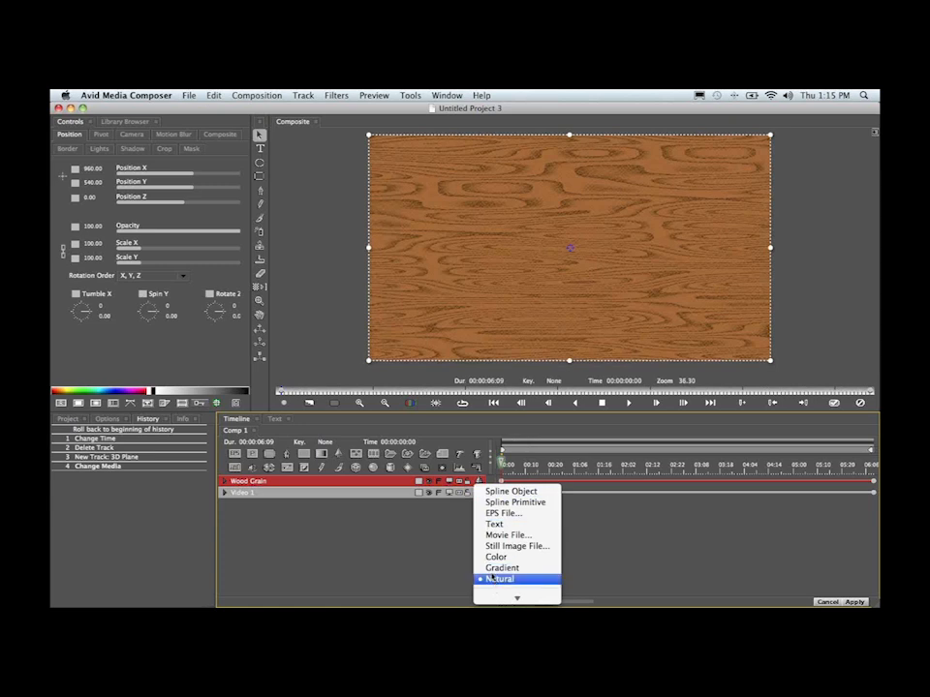
left_click(492, 570)
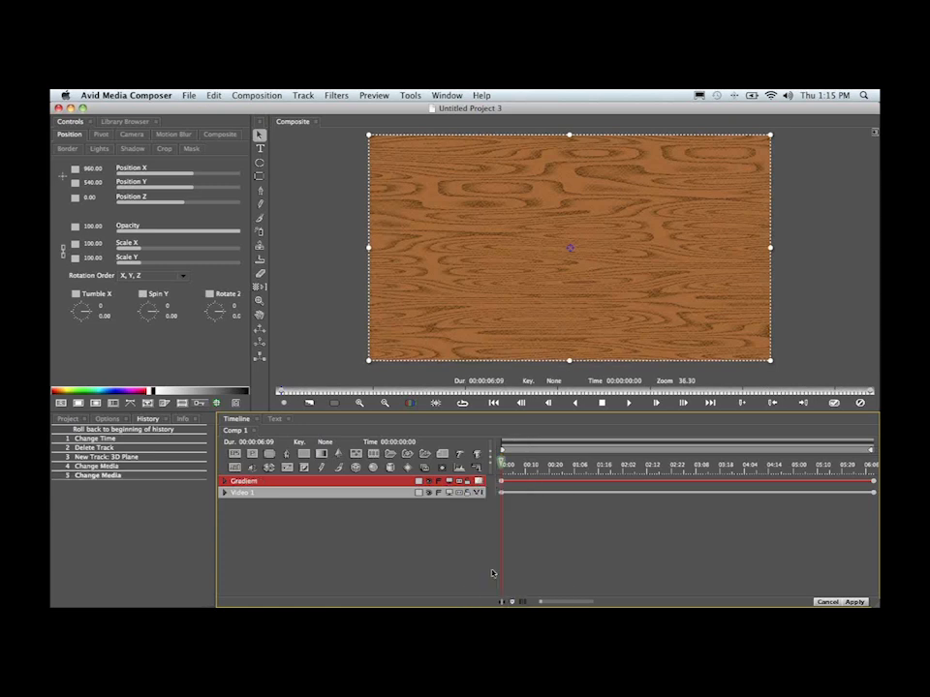
Change the new track's media to Text and enlarge the text editing area
left_click(478, 483)
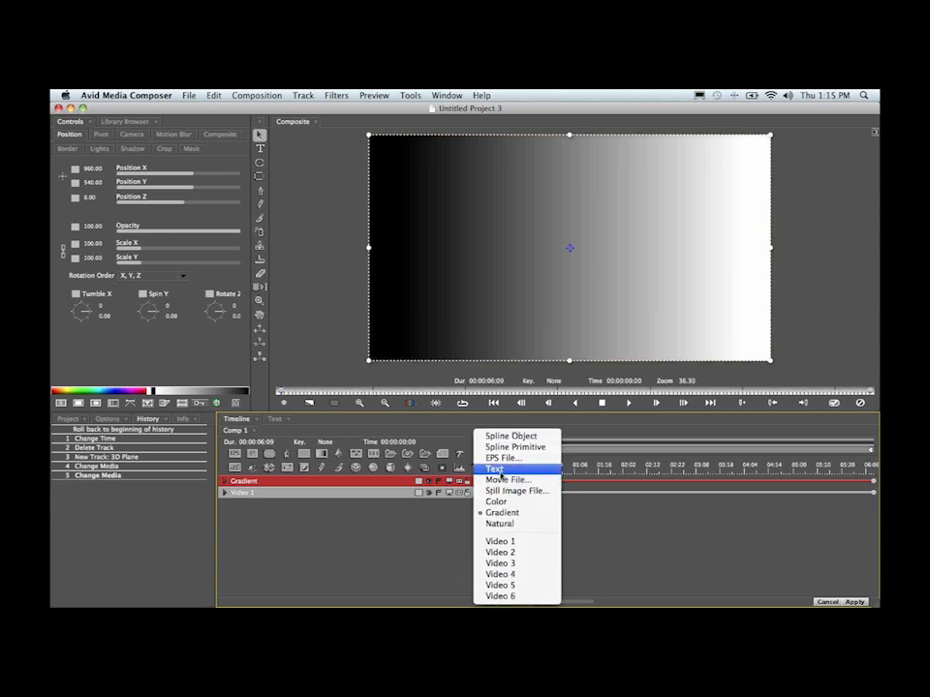
left_click(496, 468)
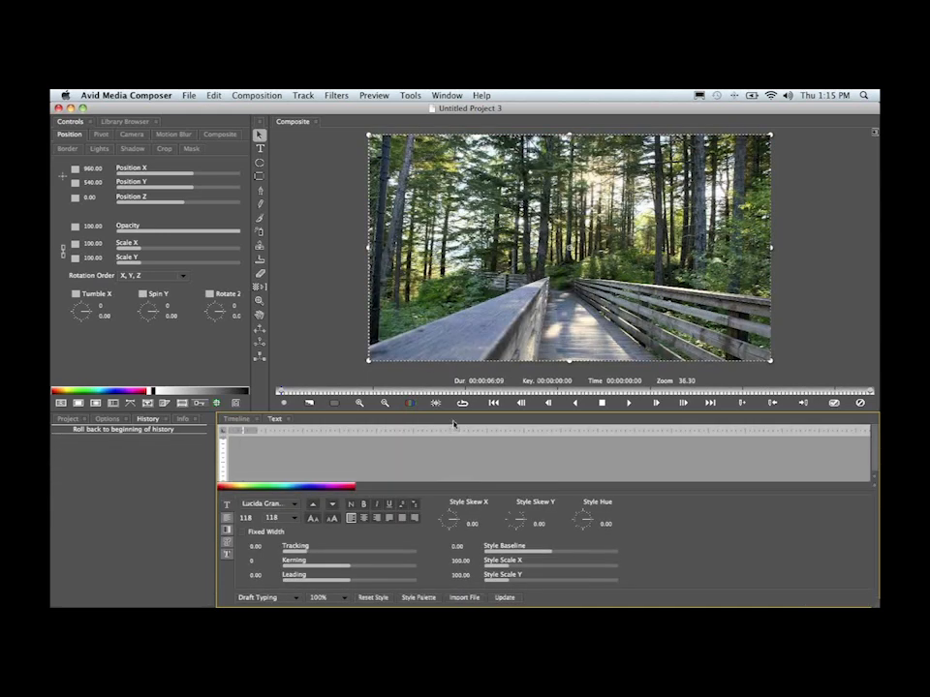
left_click_drag(452, 414, 452, 369)
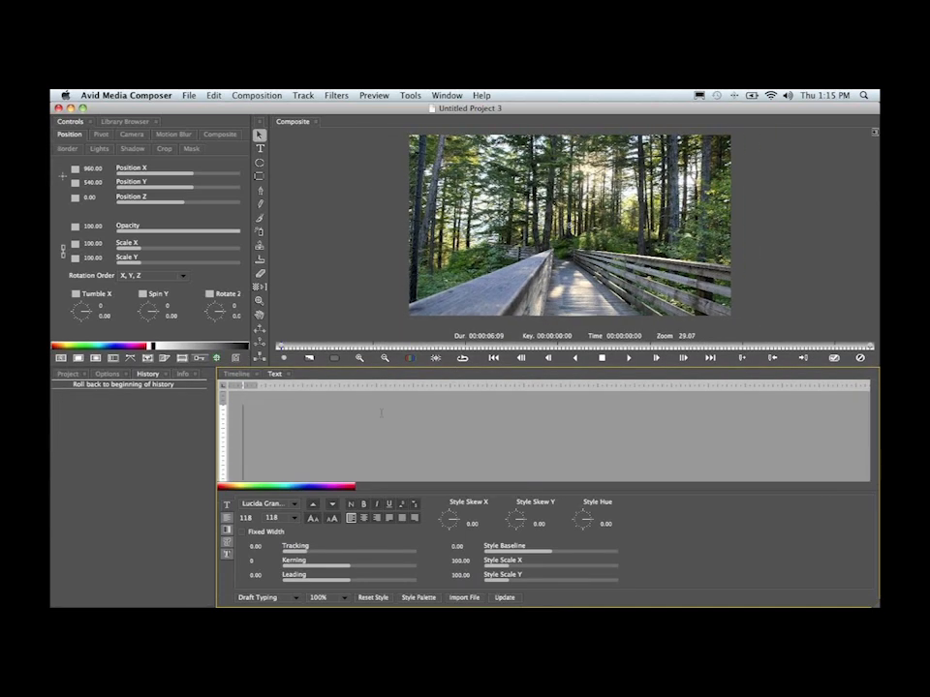
Enter the text "Boris RED 5" for the new text track
type("Boris Red")
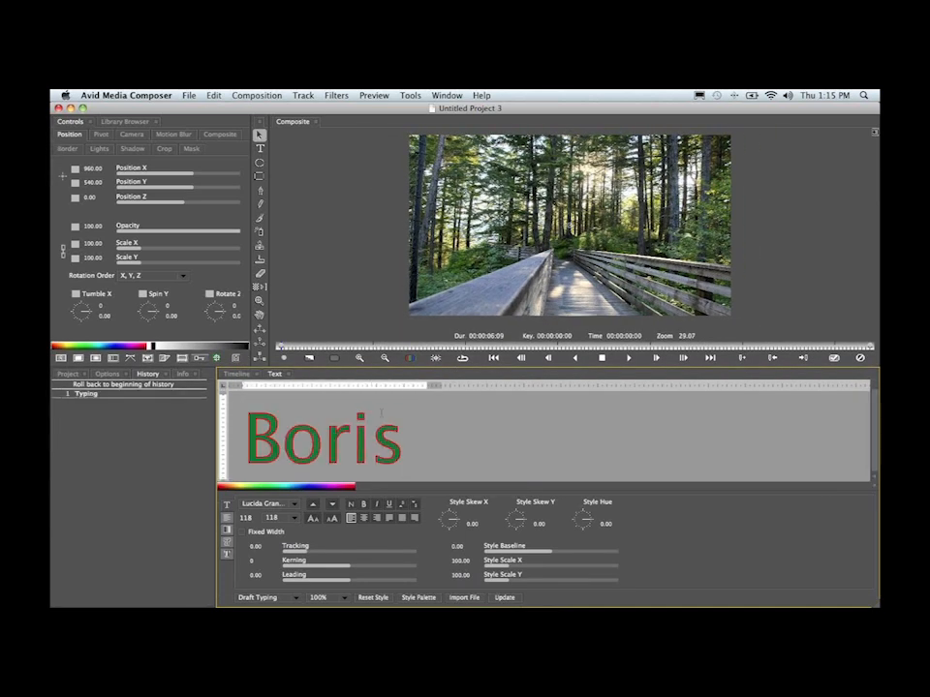
key("BackSpace")
key("BackSpace")
key("Caps_Lock")
type("ED 5")
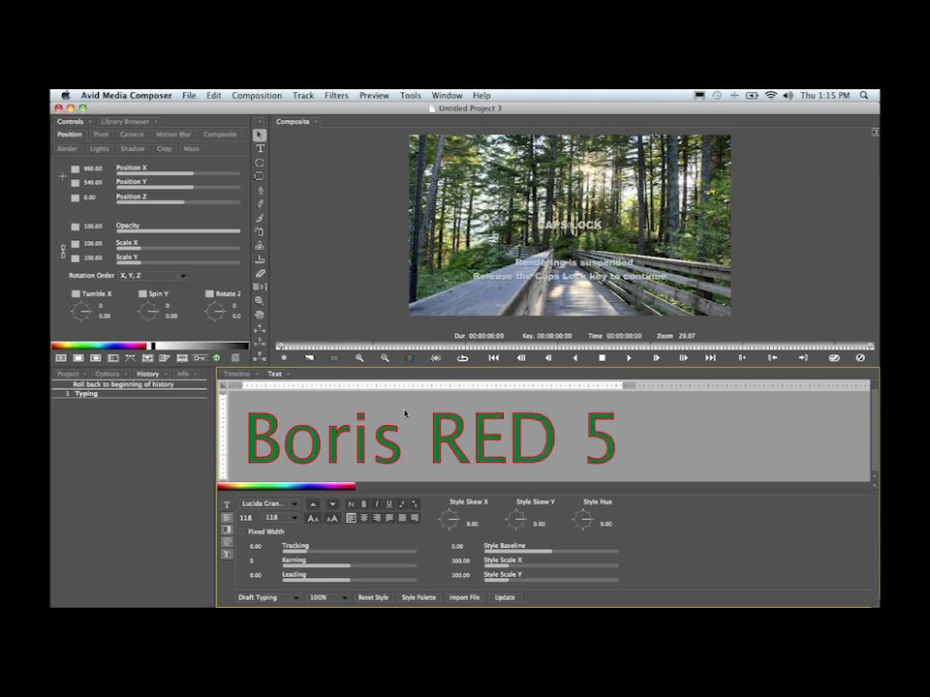
key("Caps_Lock")
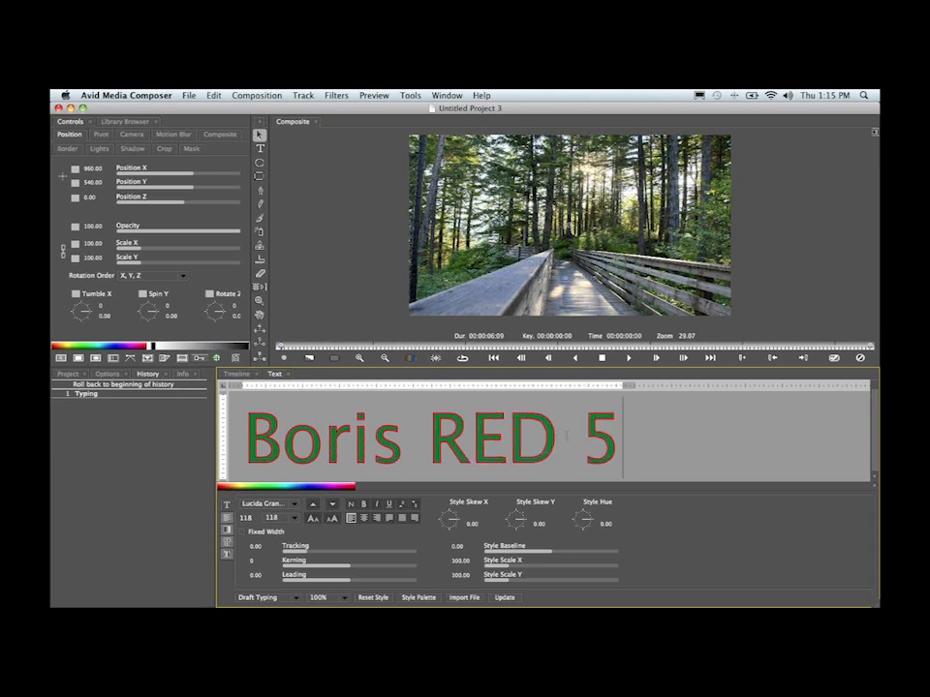
Reset the style of the entire "Boris RED 5" text and update the composite
left_click_drag(620, 437, 194, 427)
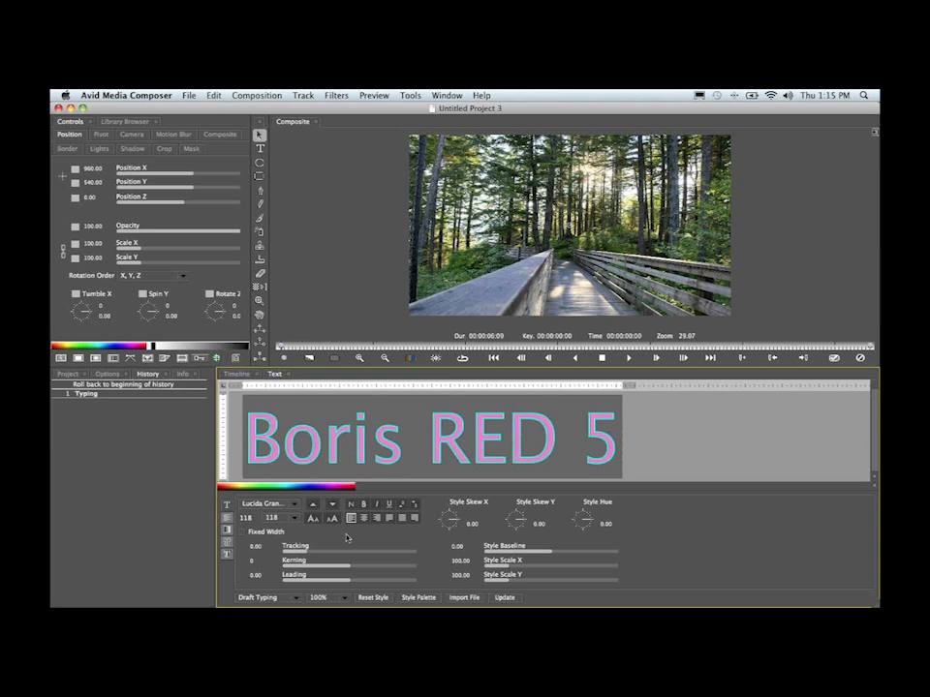
left_click(380, 598)
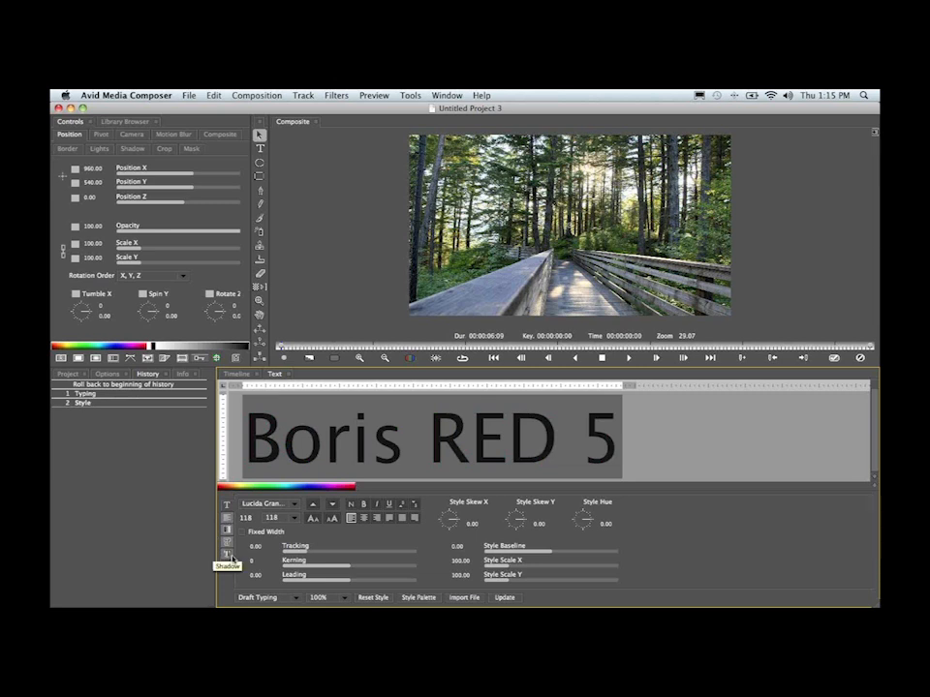
left_click(503, 597)
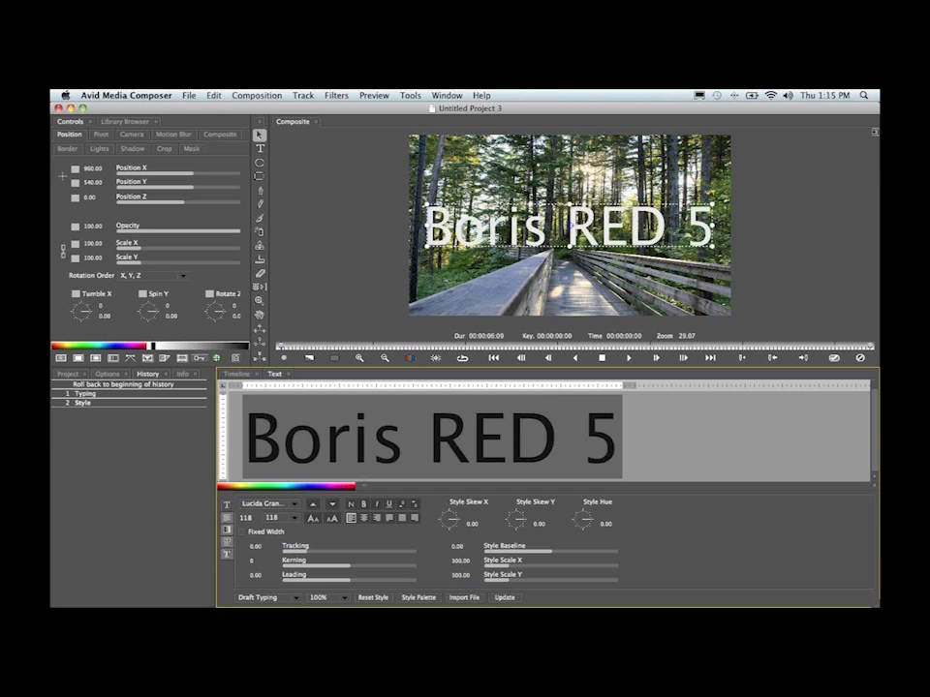
Set the font of the "Boris RED 5" text to Arial Black and update the composite
left_click(296, 509)
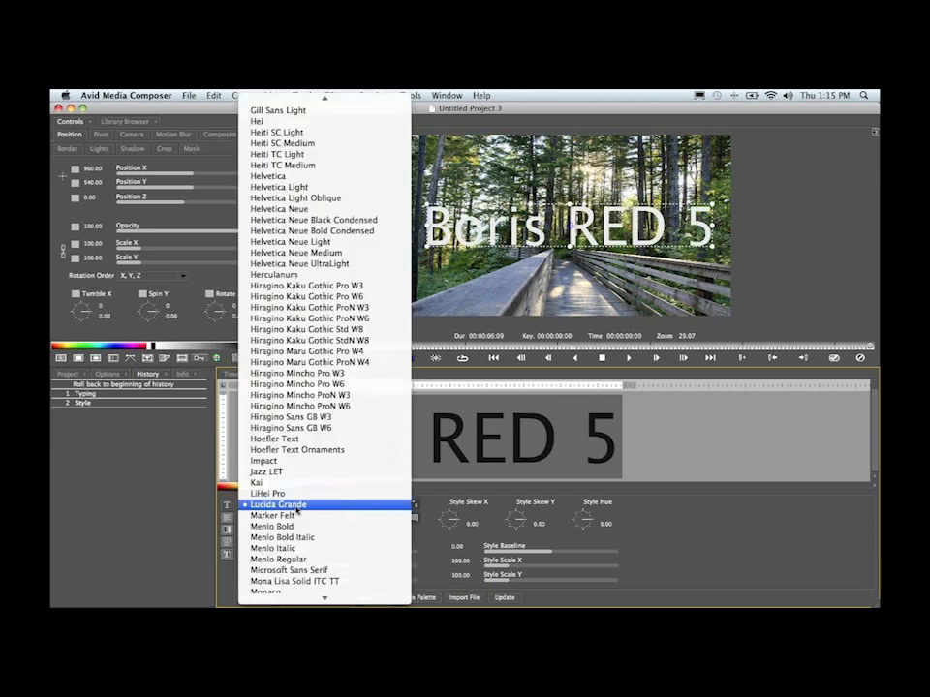
scroll(313, 296, "up", 3)
scroll(313, 297, "up", 8)
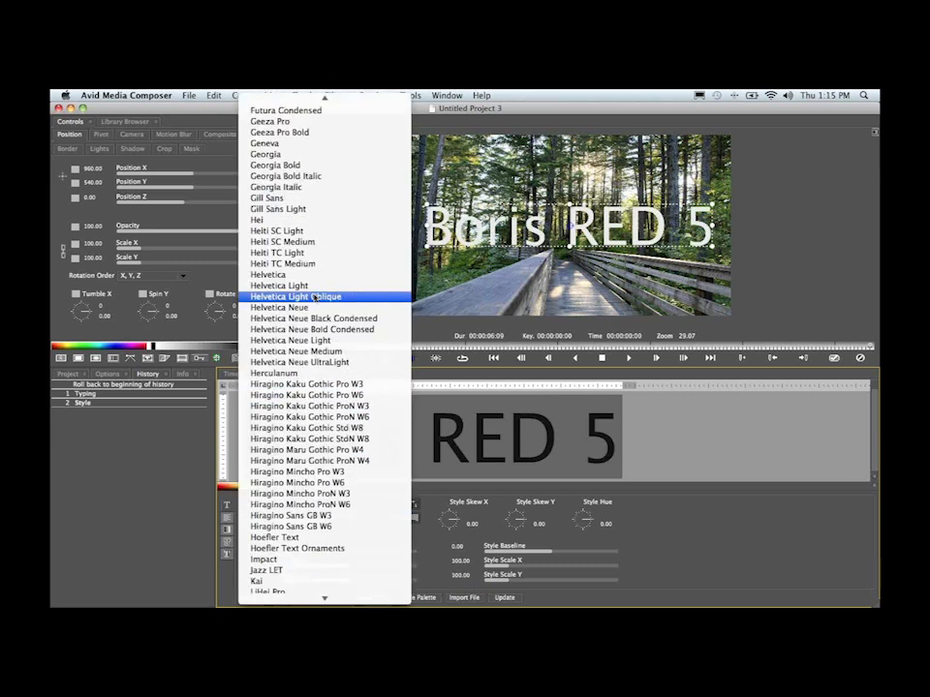
scroll(314, 293, "up", 8)
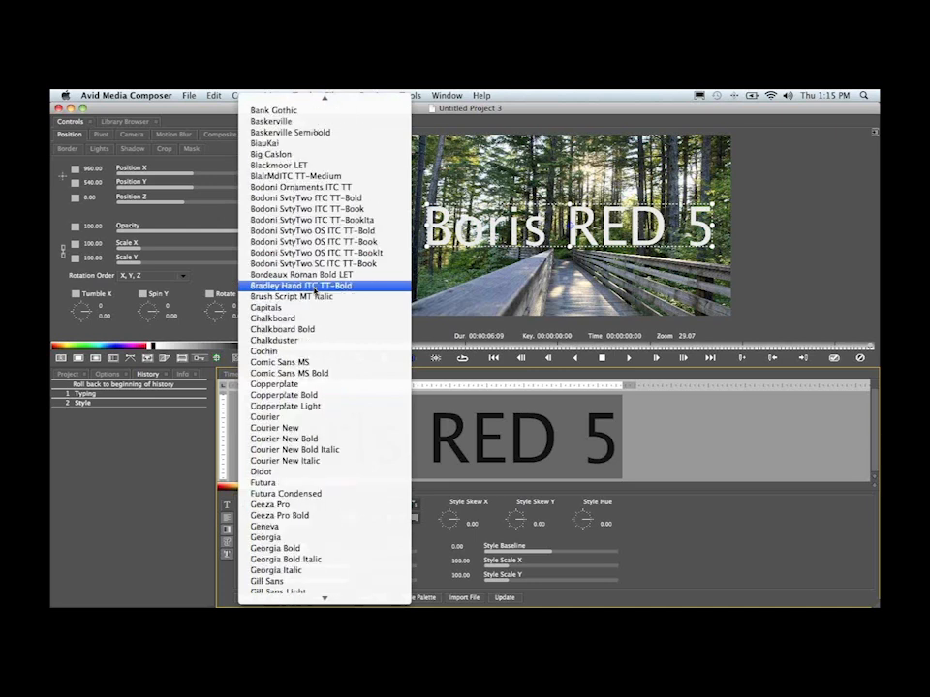
left_click(319, 217)
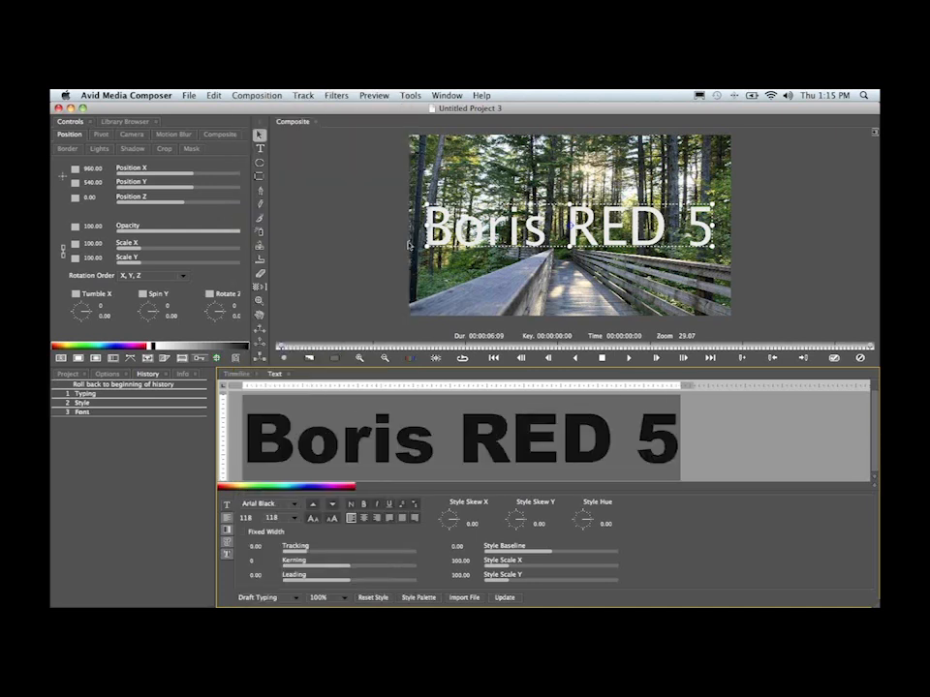
left_click(506, 598)
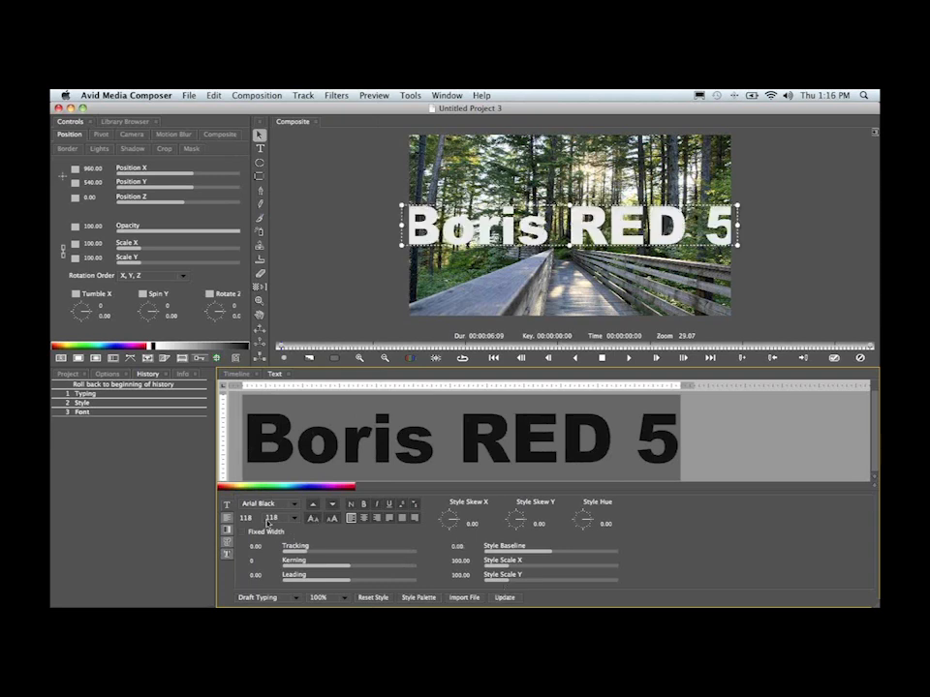
Reduce the font size of the "Boris RED 5" text to 88 and update the composite
left_click(294, 518)
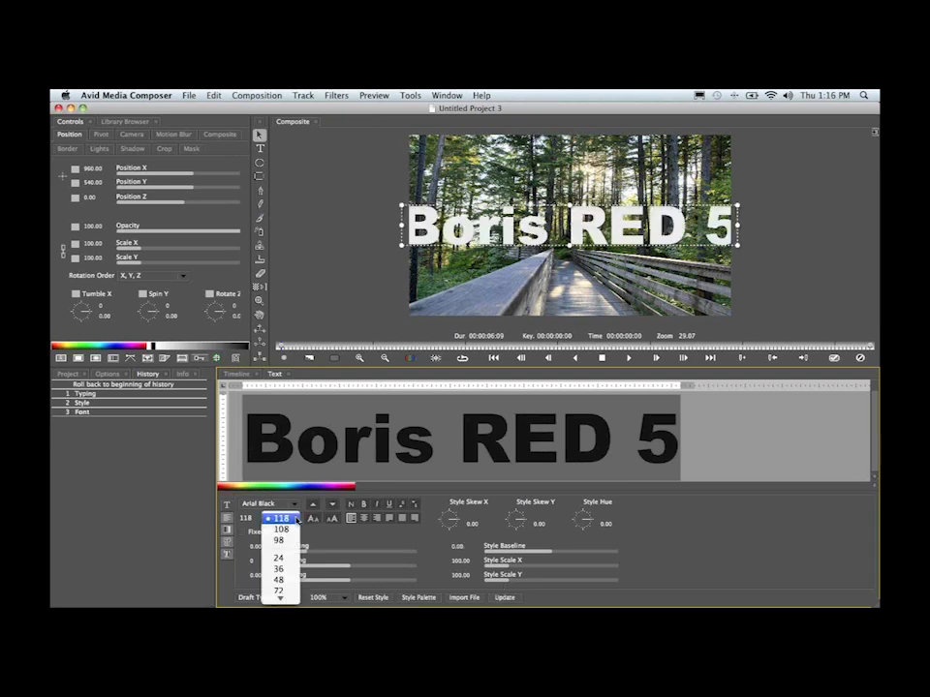
left_click(281, 519)
left_click(277, 523)
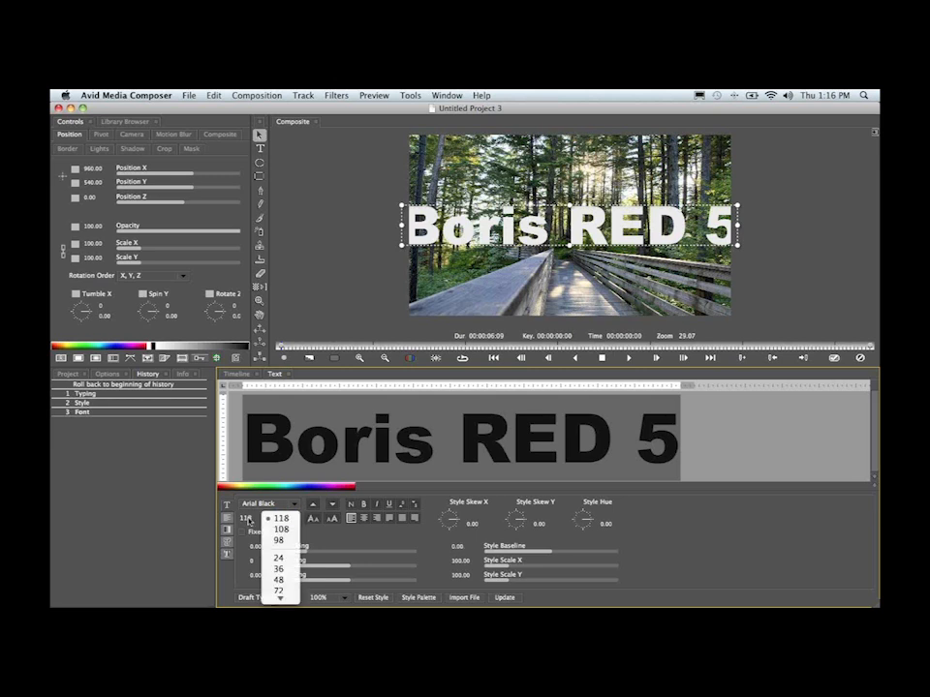
left_click(278, 521)
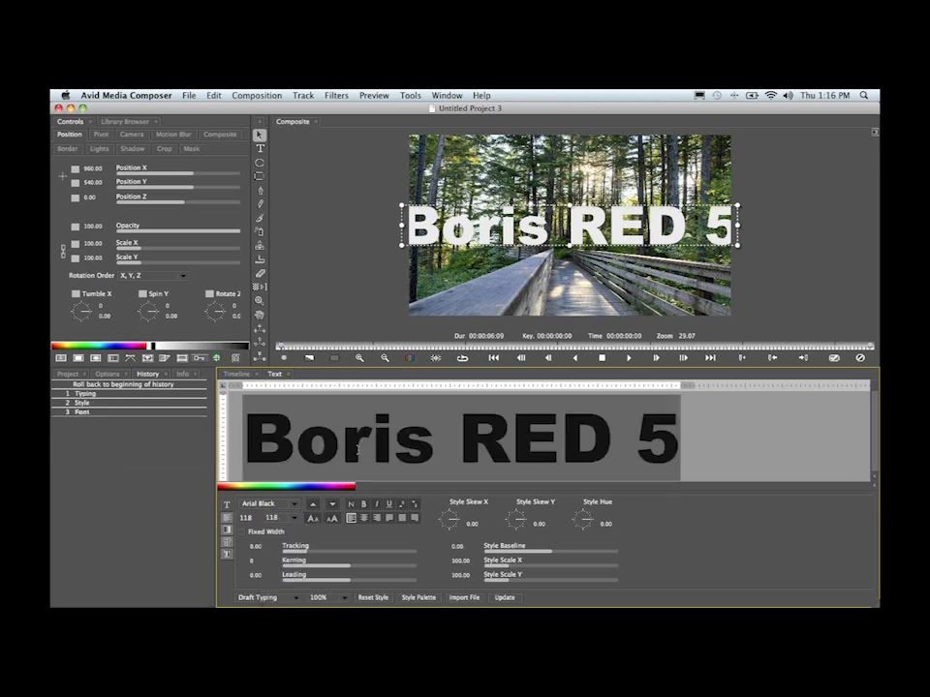
left_click(314, 519)
left_click(314, 519)
left_click(314, 519)
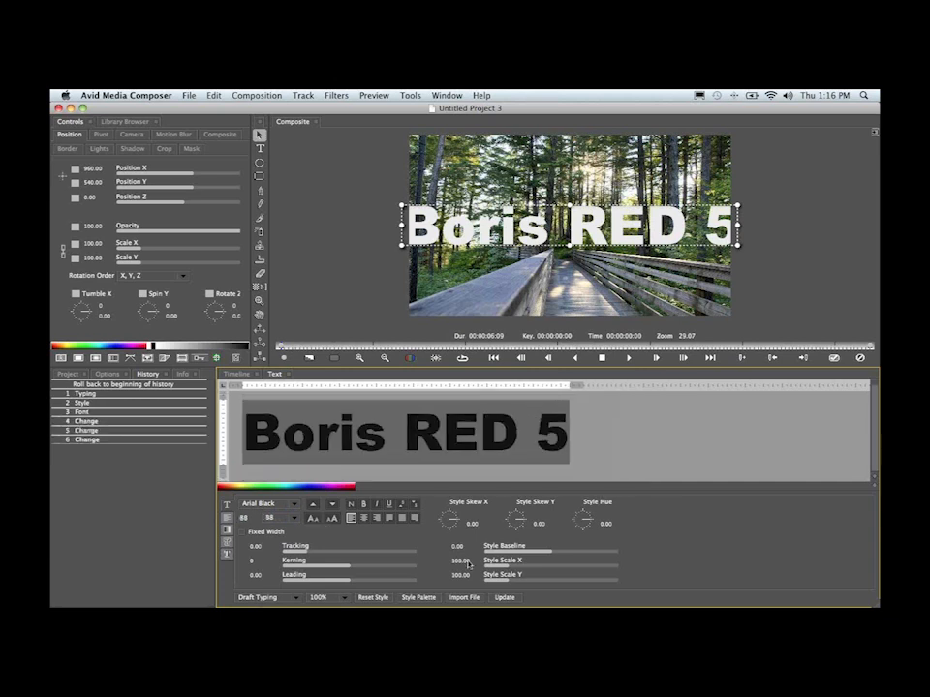
left_click(502, 598)
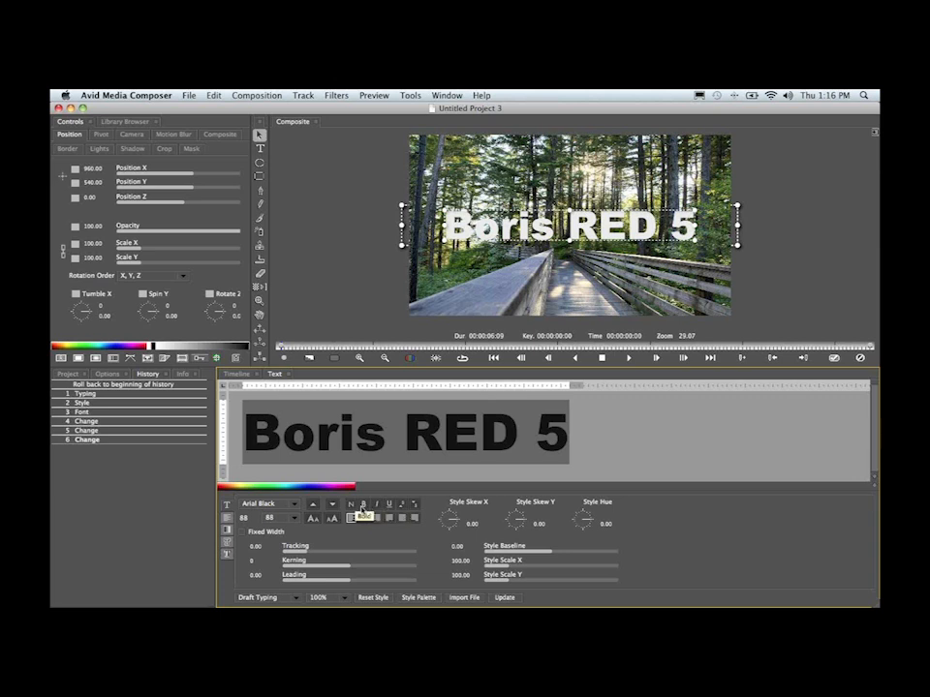
Review the Arial font variants and try the bold style on the "Boris RED 5" text
left_click(271, 505)
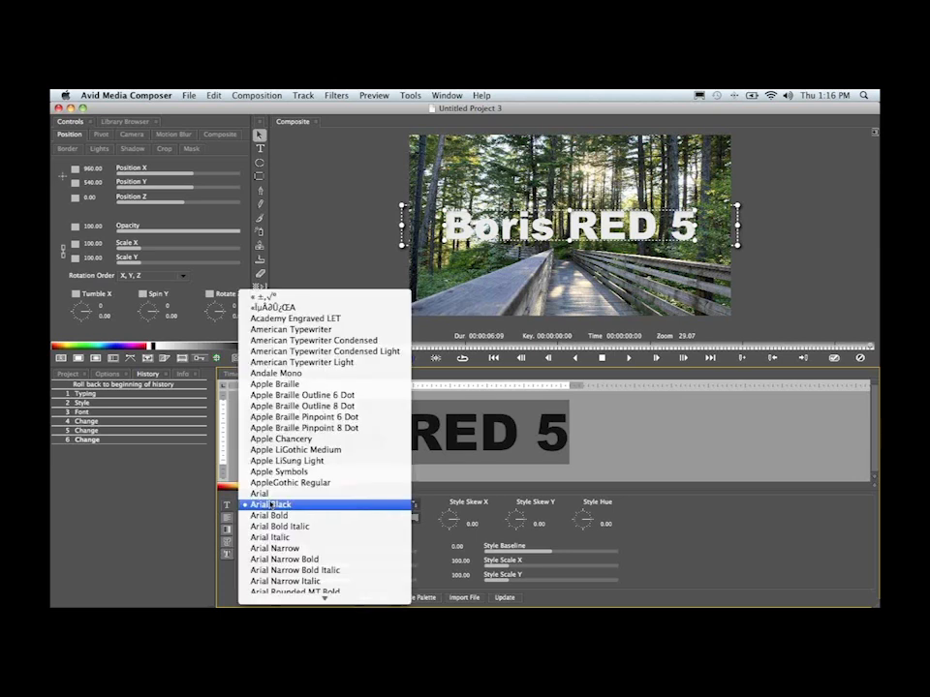
left_click(435, 518)
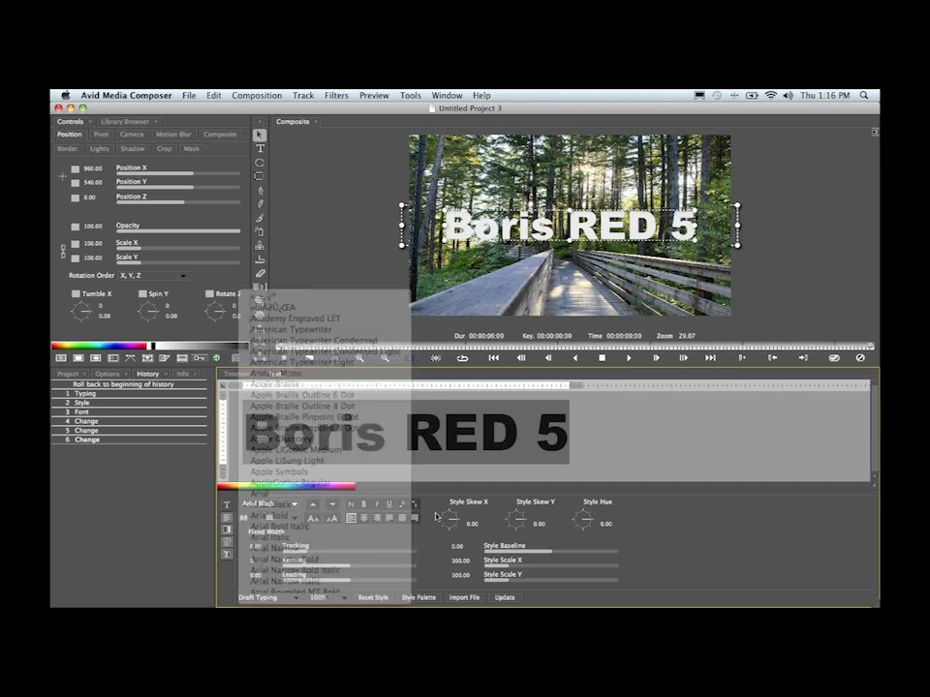
left_click(365, 504)
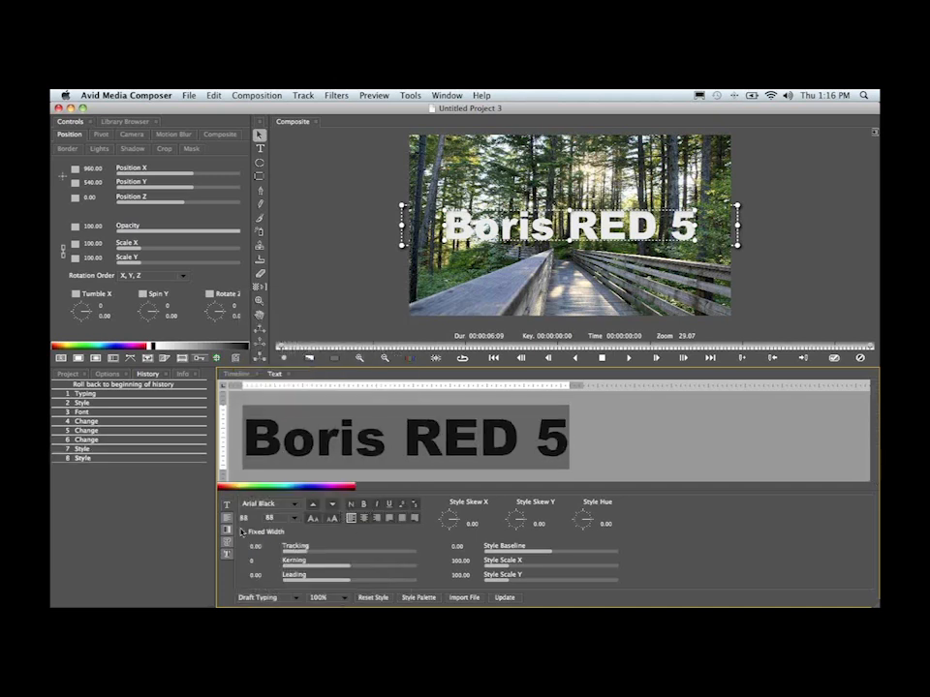
Show the text's page settings and review the text wrap options without changing the wrap mode
left_click(228, 519)
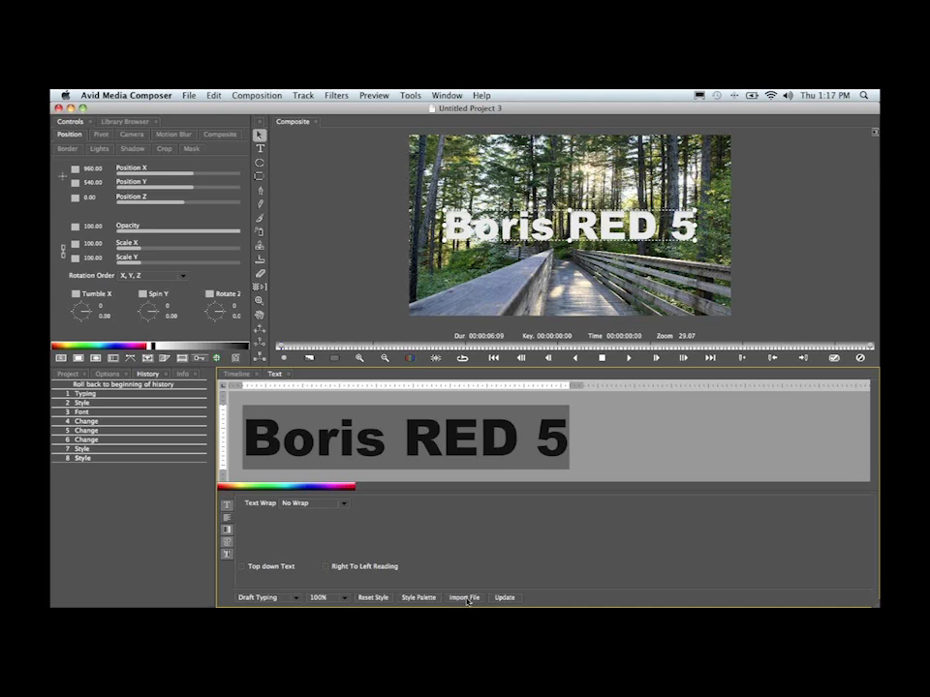
left_click(342, 503)
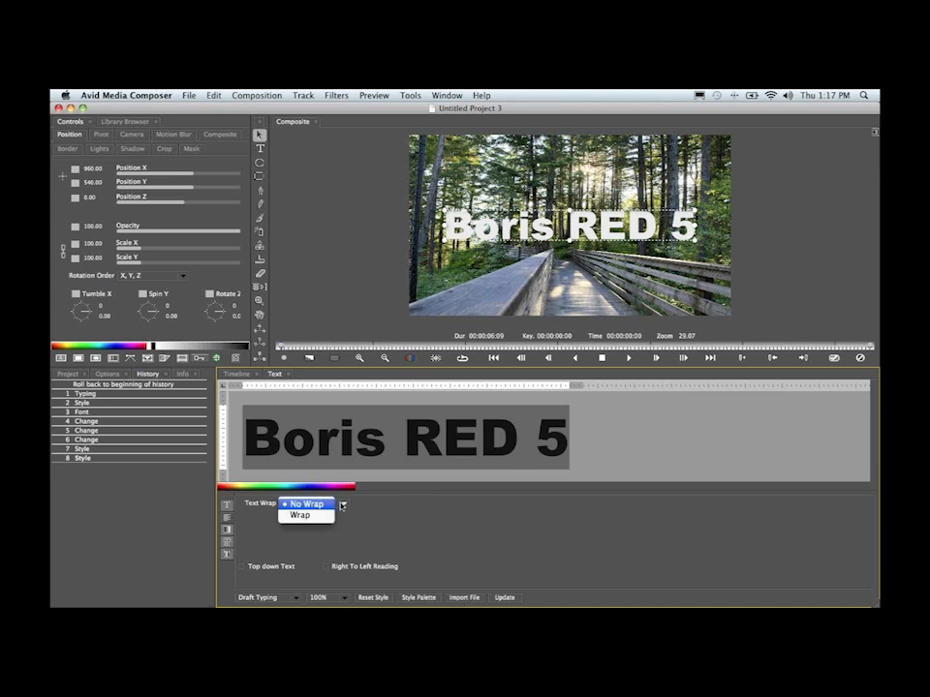
left_click(368, 508)
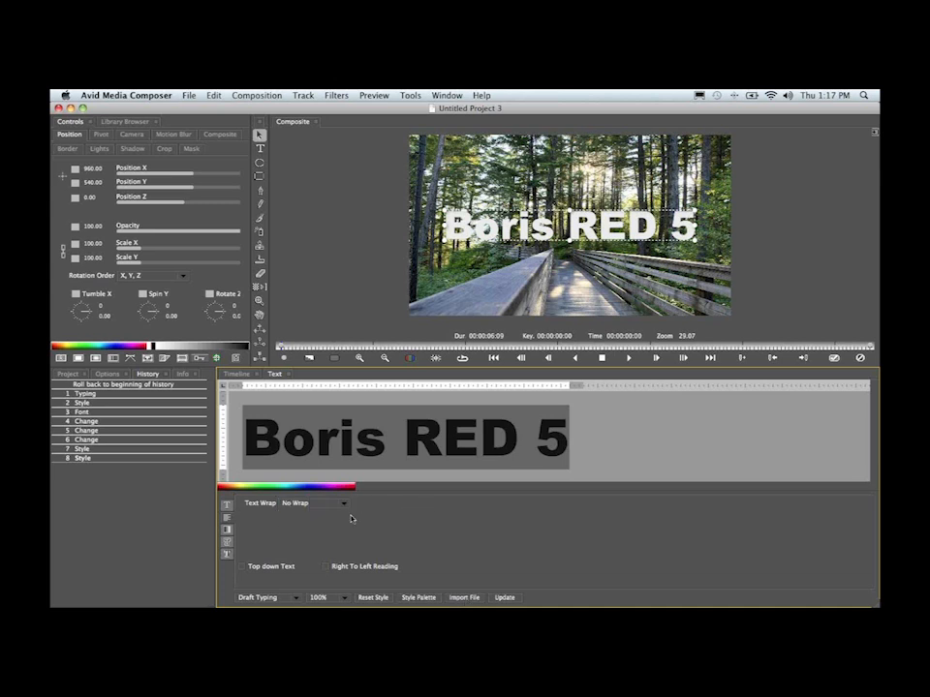
Show the text's fill settings and review the Color and Gradient text fill types without changing the fill
left_click(228, 531)
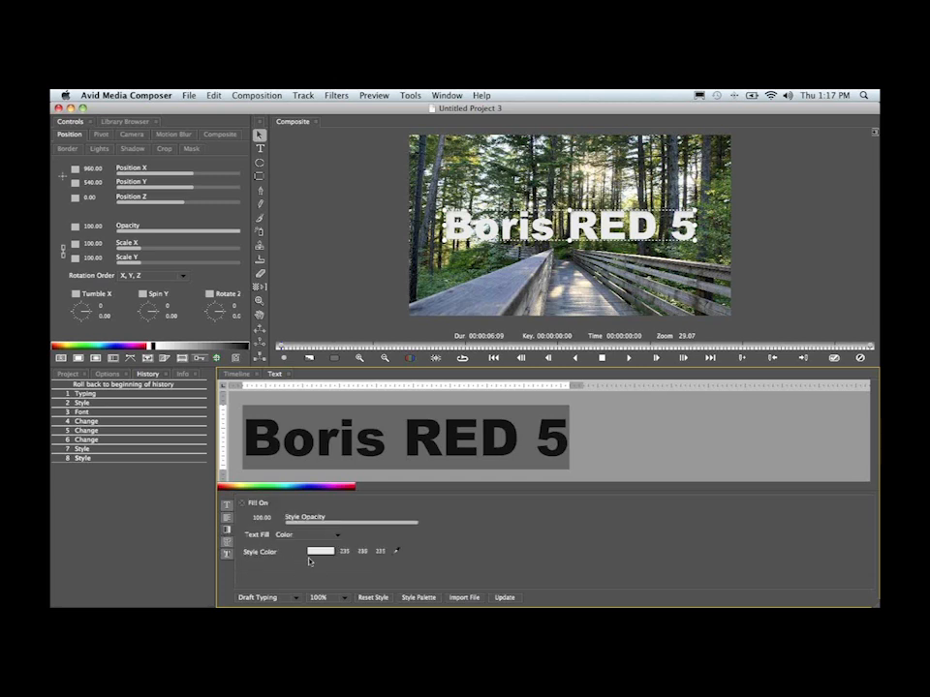
left_click(337, 536)
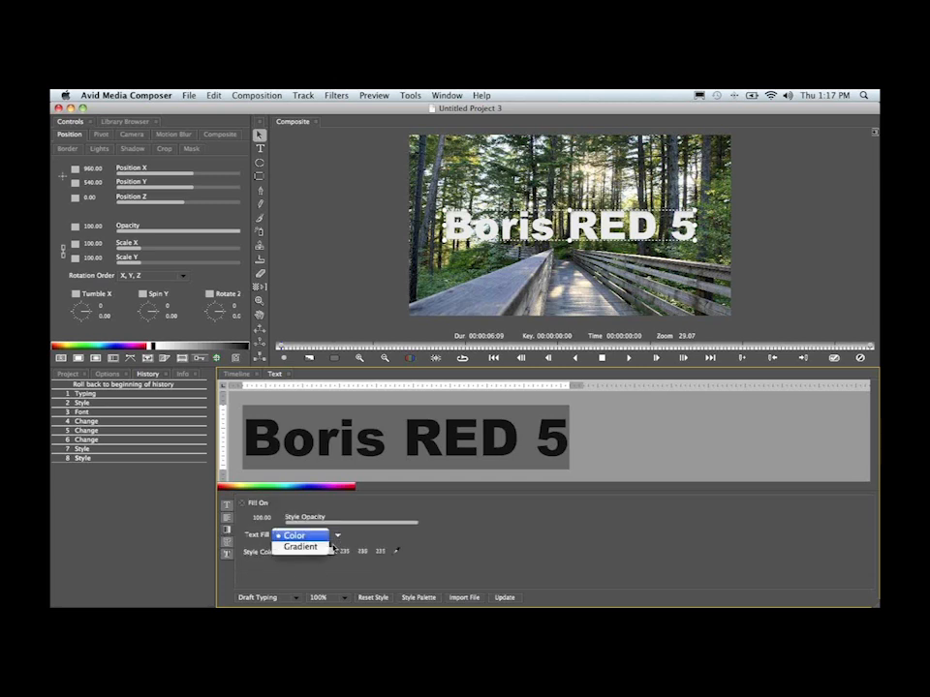
left_click(402, 529)
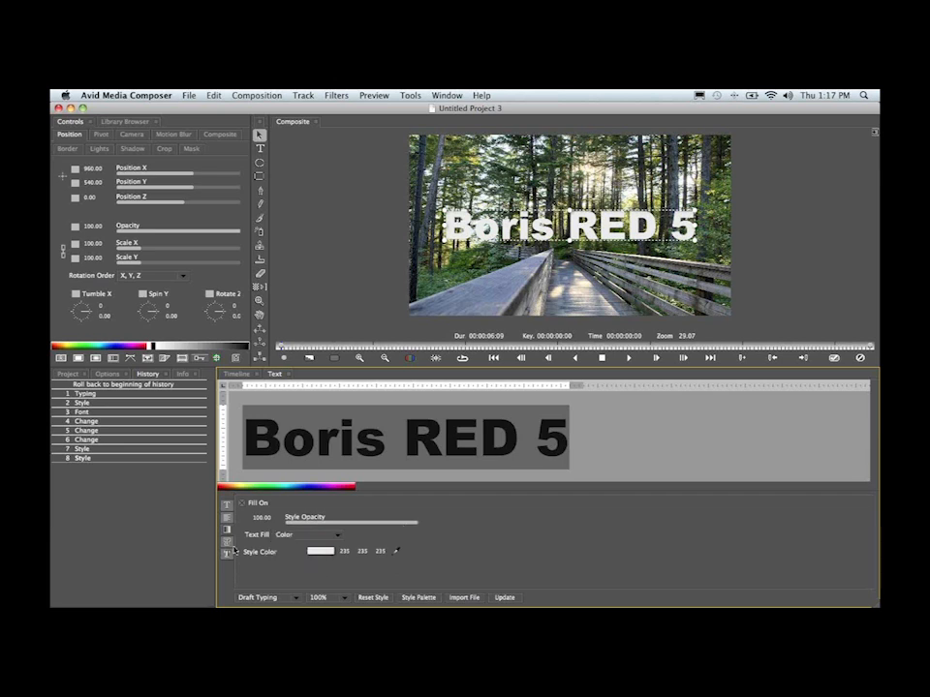
Turn on the first edge of the "Boris RED 5" text with the Plain style and update the composite
left_click(227, 545)
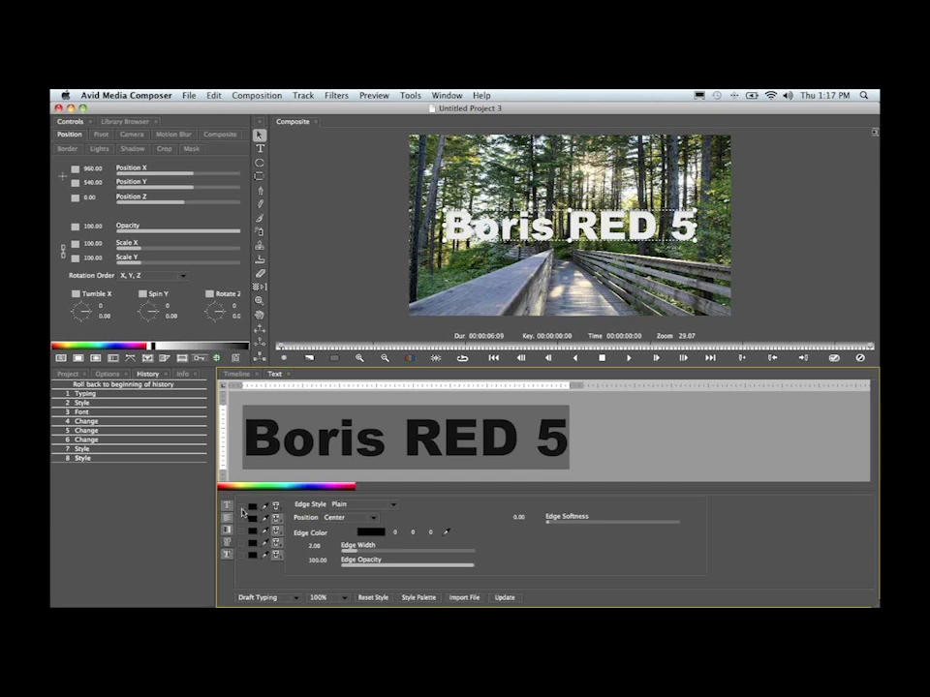
left_click(241, 509)
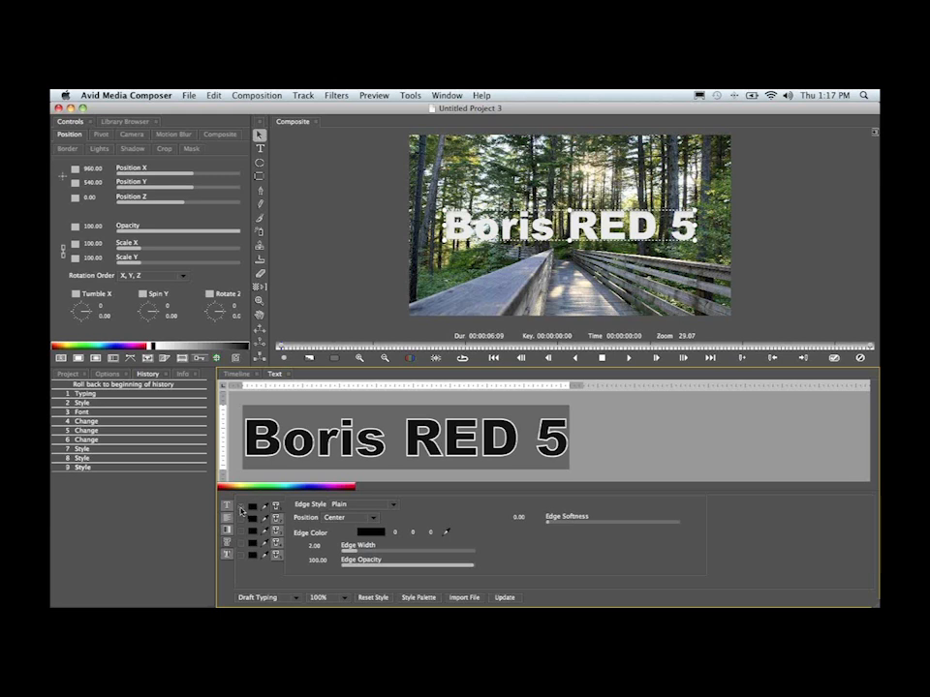
left_click(503, 597)
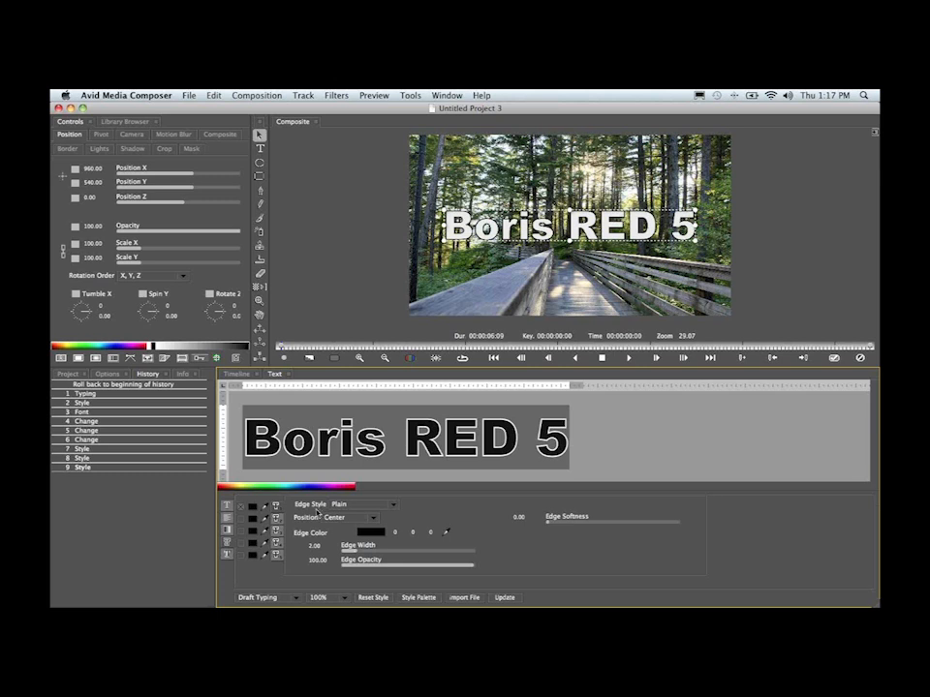
Change the text's edge style to Bevel, set the edge width to about 5.27, and update the composite
left_click(351, 504)
left_click(350, 516)
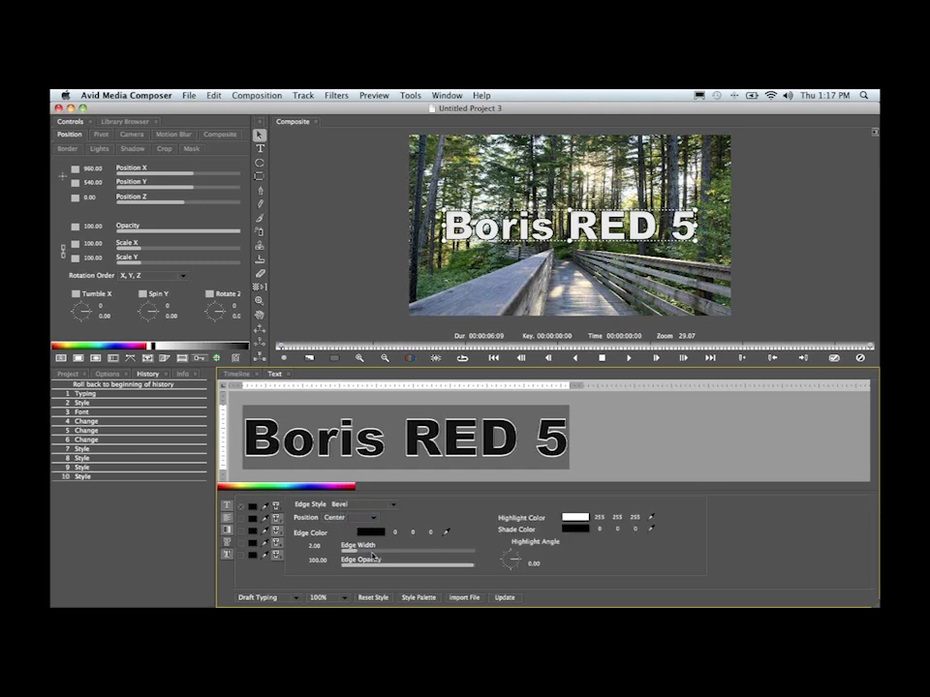
left_click(378, 551)
left_click_drag(378, 552, 382, 552)
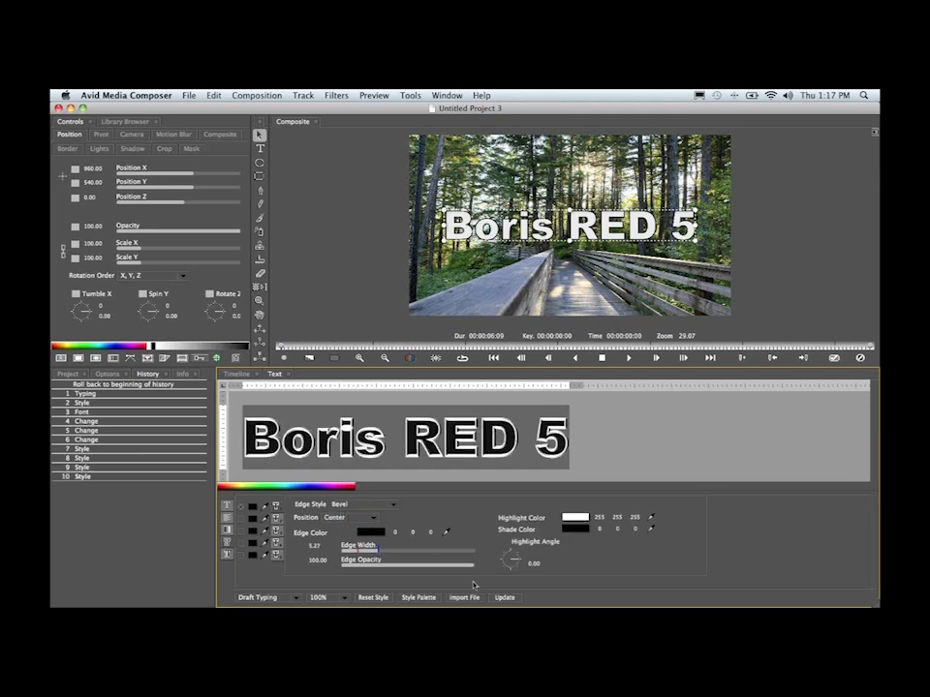
left_click(504, 597)
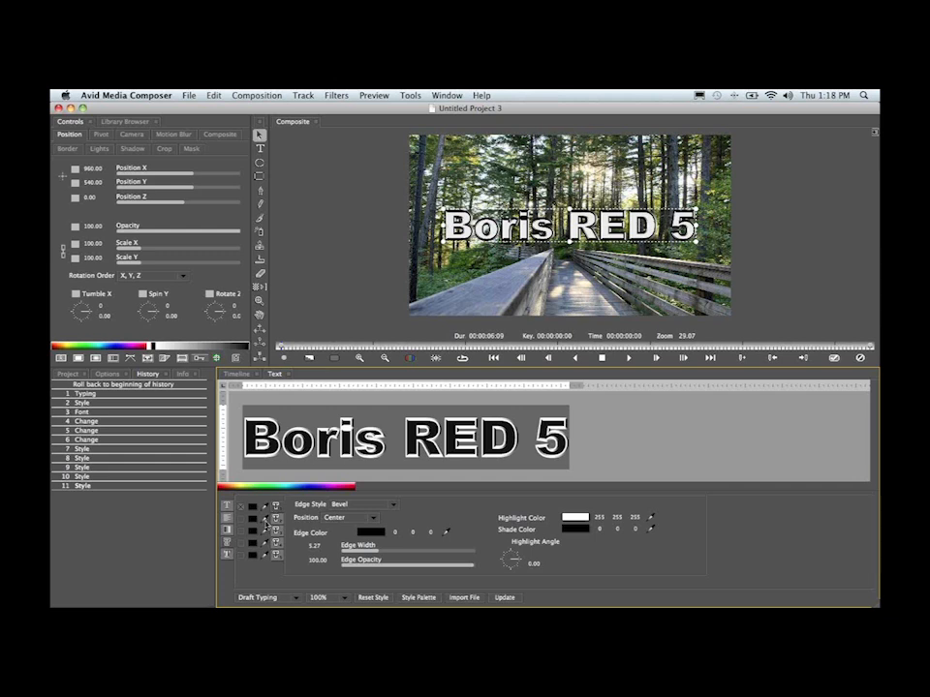
Turn on the text's first drop shadow, set its distance to about 10.49, and update the composite
left_click(228, 559)
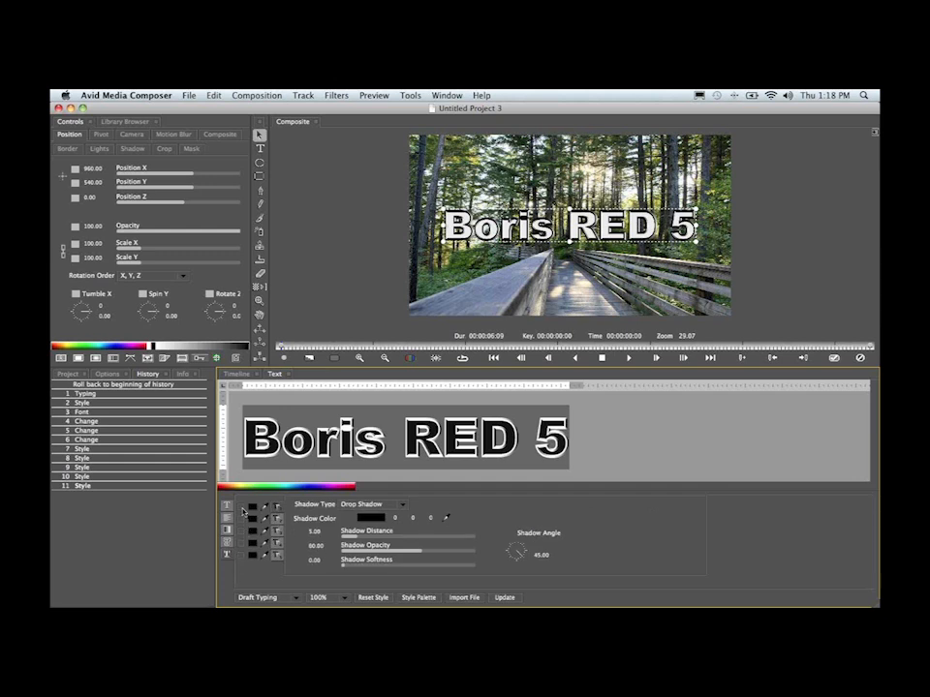
left_click(242, 509)
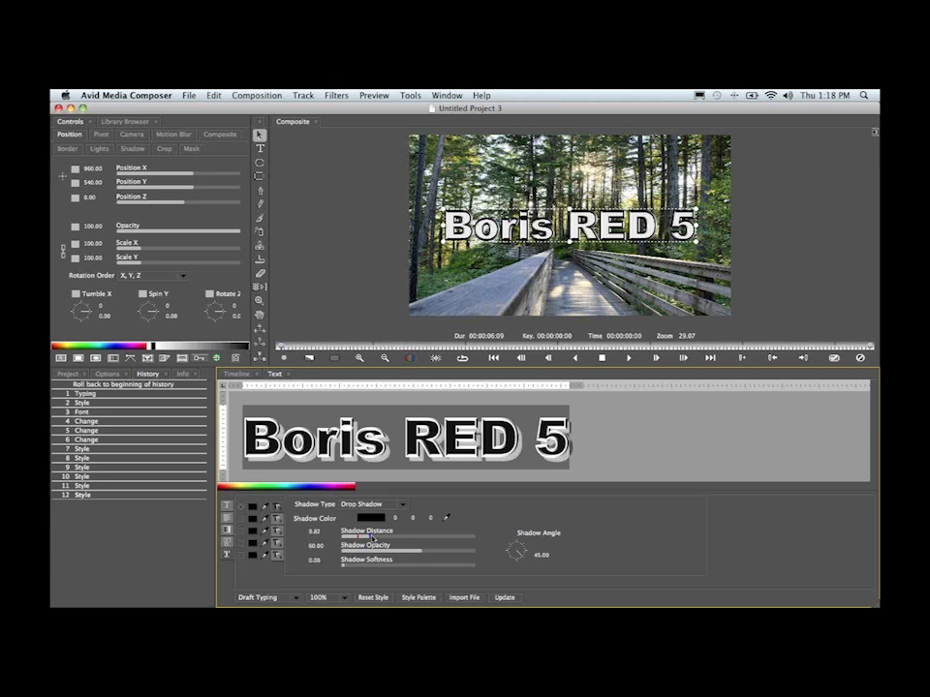
left_click_drag(371, 539, 393, 505)
left_click(392, 504)
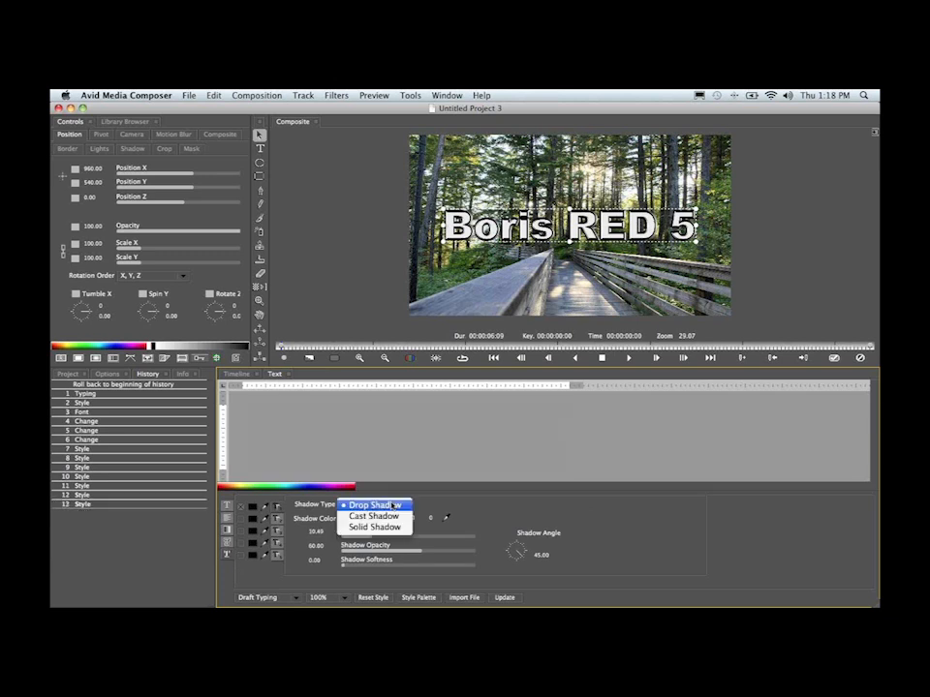
left_click(479, 424)
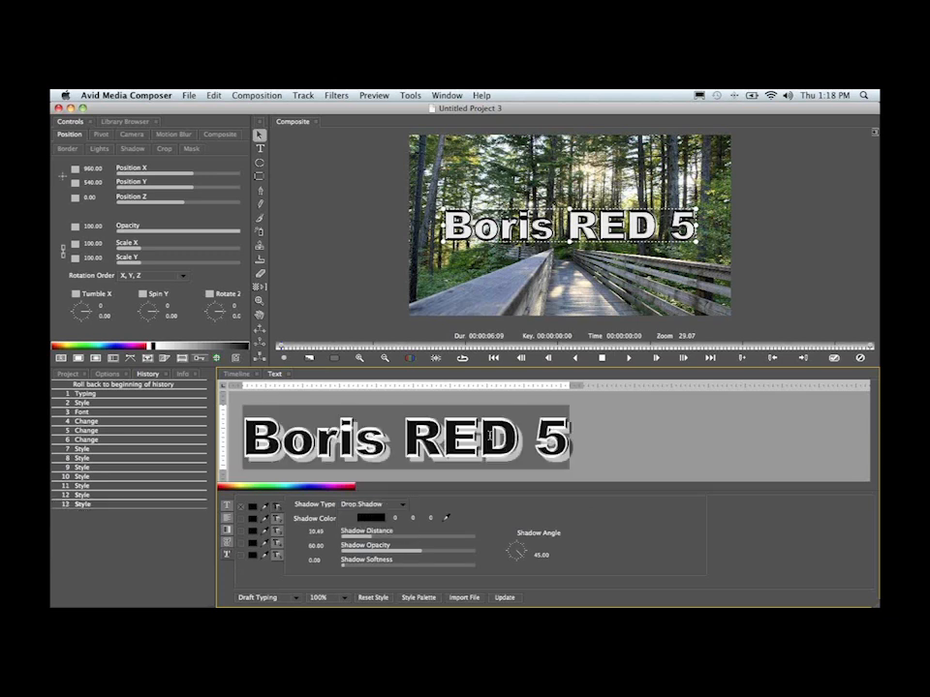
left_click(482, 428)
key("super+a")
left_click(505, 597)
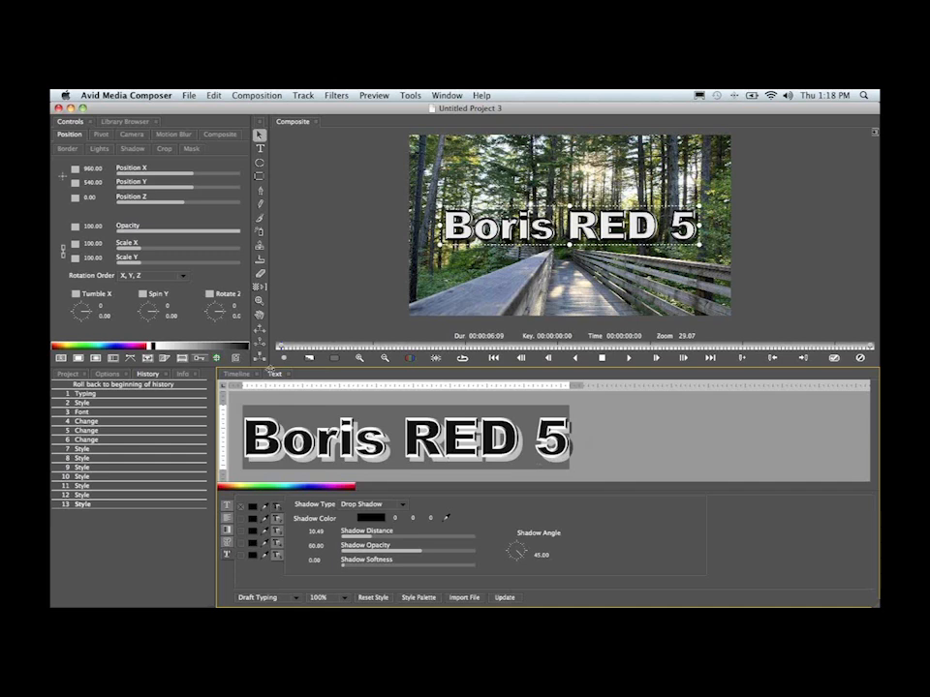
Apply the Boris RED composition to return to Avid and move the Effect Editor away from the record monitor
left_click(239, 374)
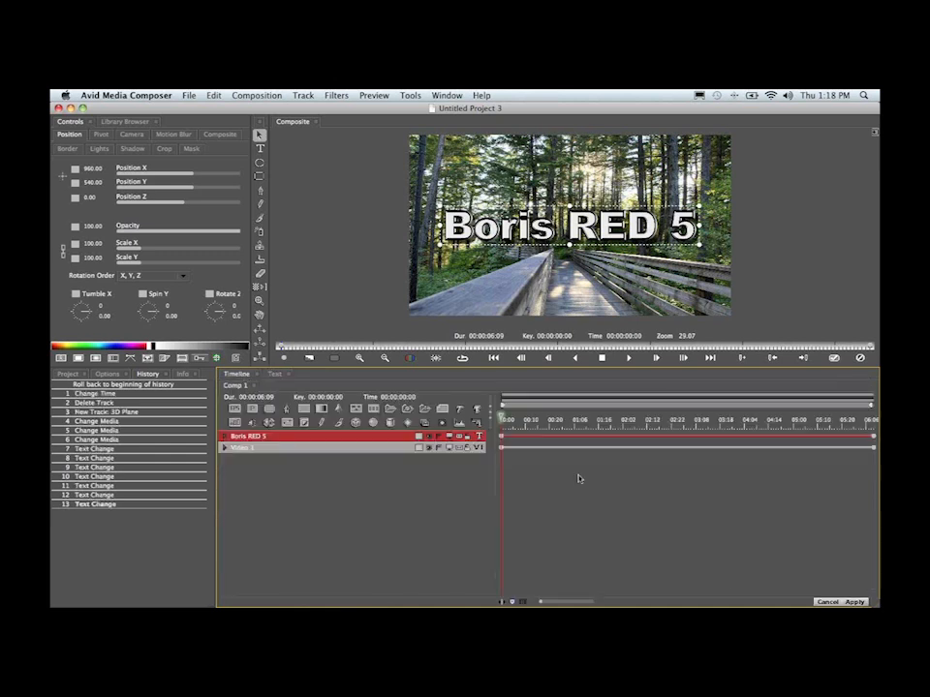
left_click(855, 601)
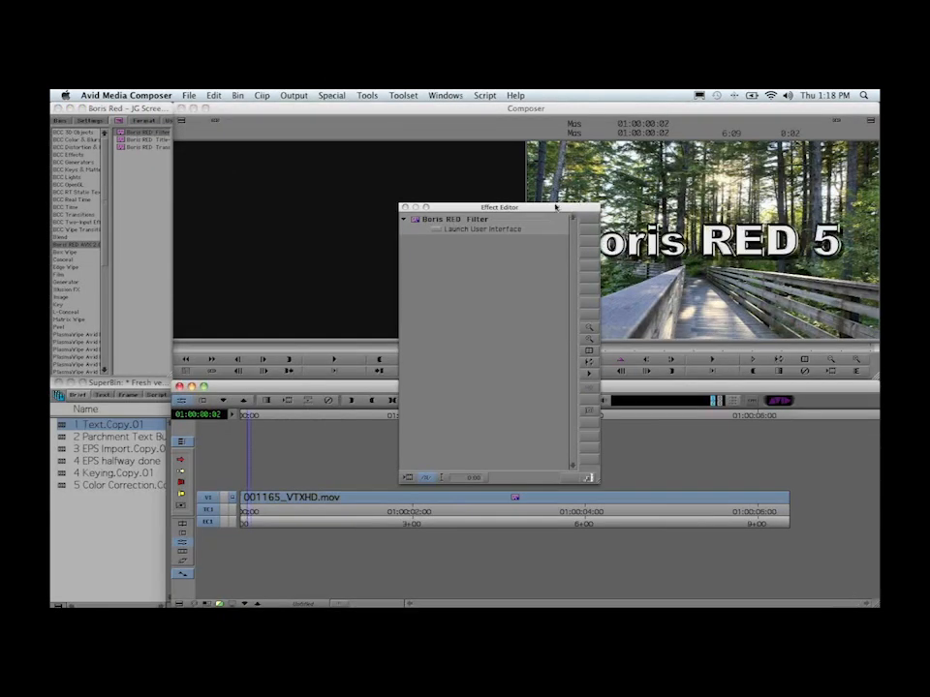
left_click_drag(456, 201, 321, 160)
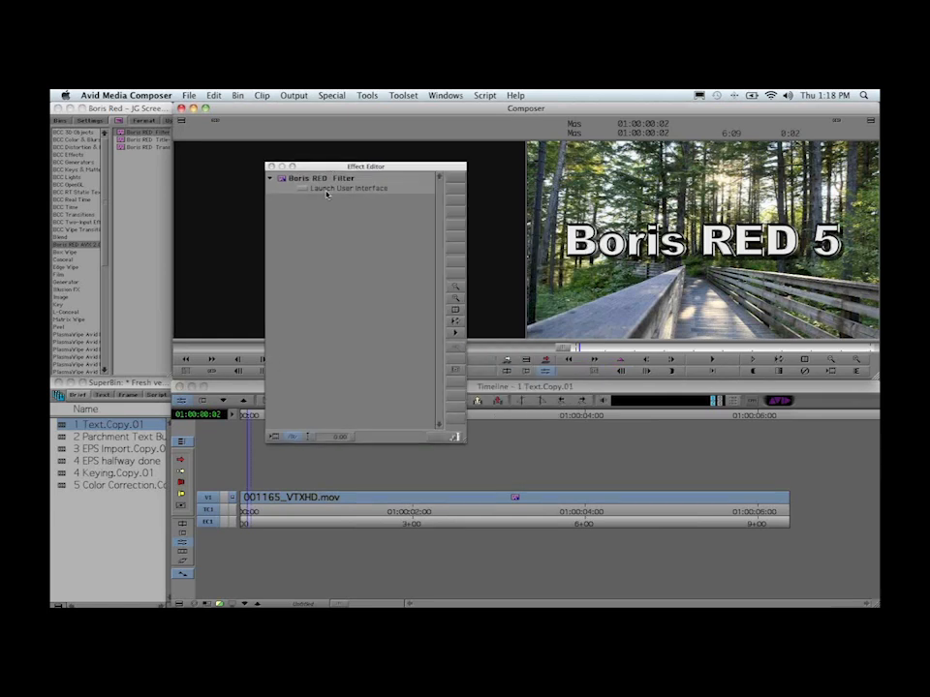
Relaunch the Boris RED interface from the Effect Editor, check the track's editable text, and return to the timeline
left_click(304, 190)
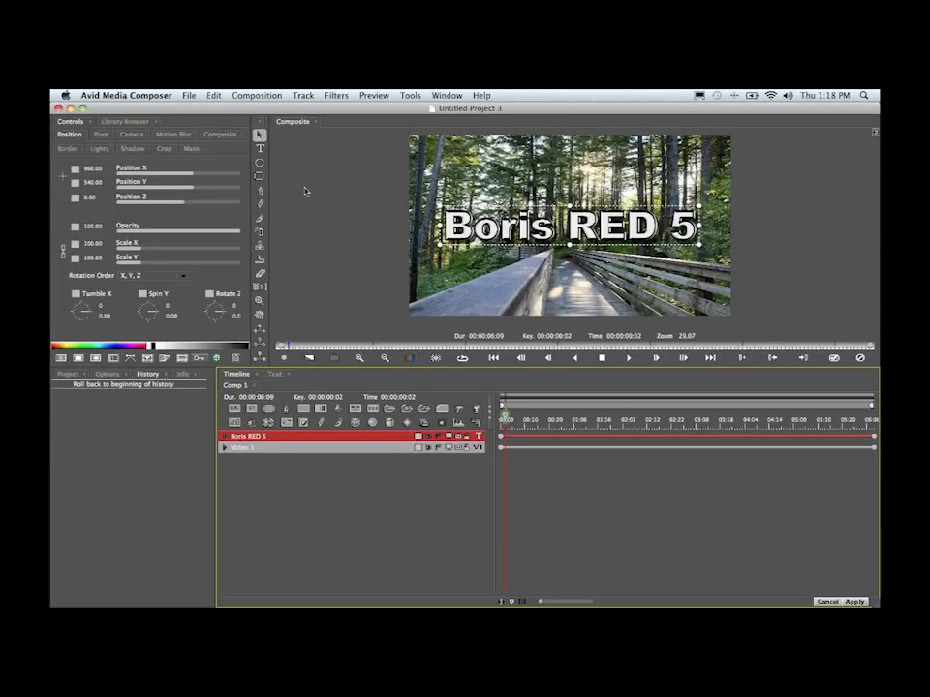
left_click(348, 437)
left_click(277, 377)
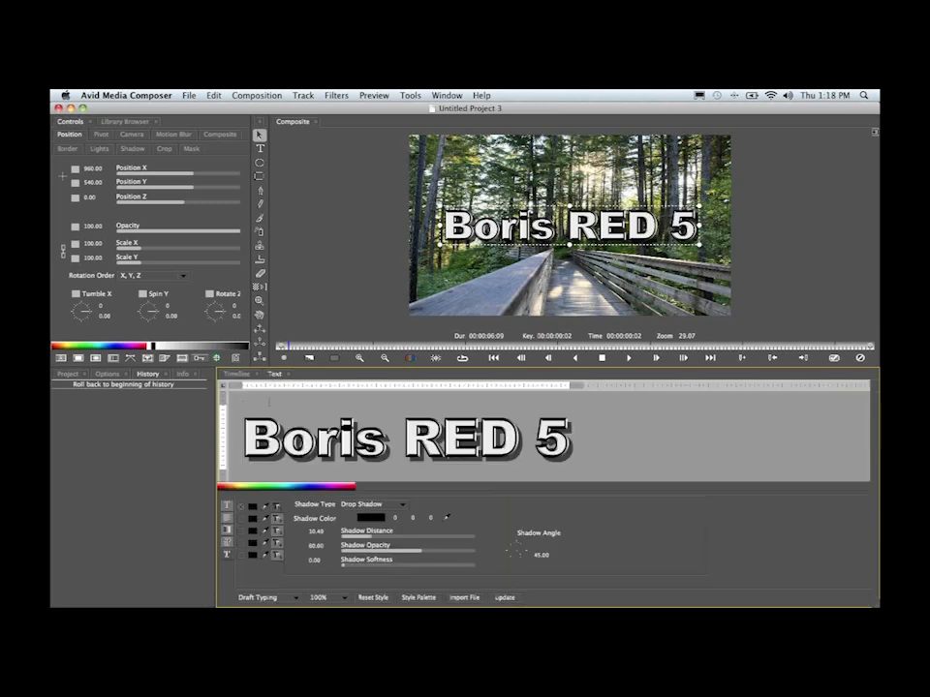
left_click(238, 377)
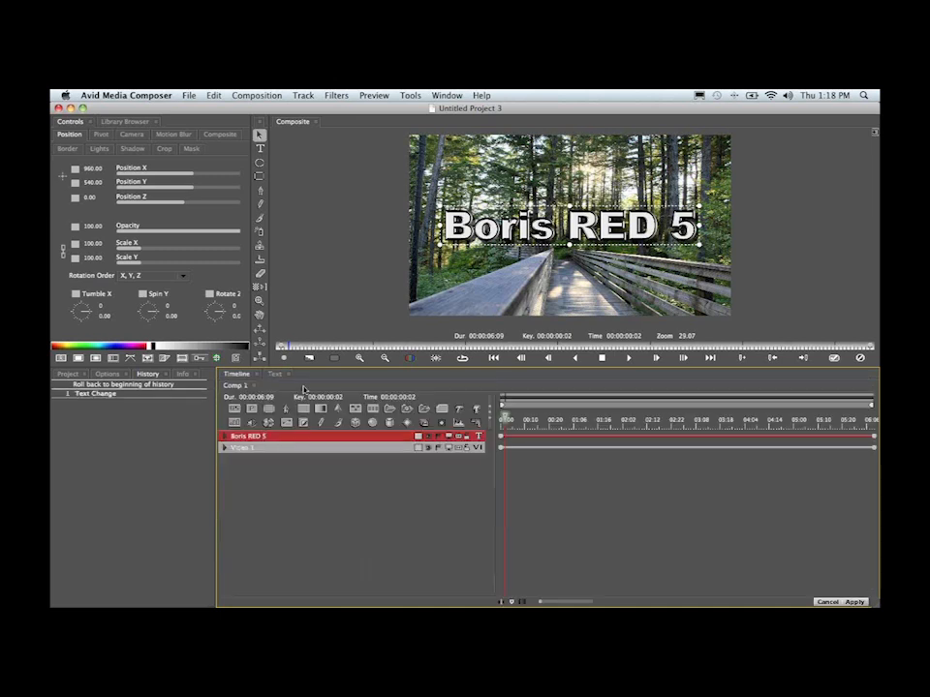
Show the Style Palette and open it in a separate window
left_click(444, 95)
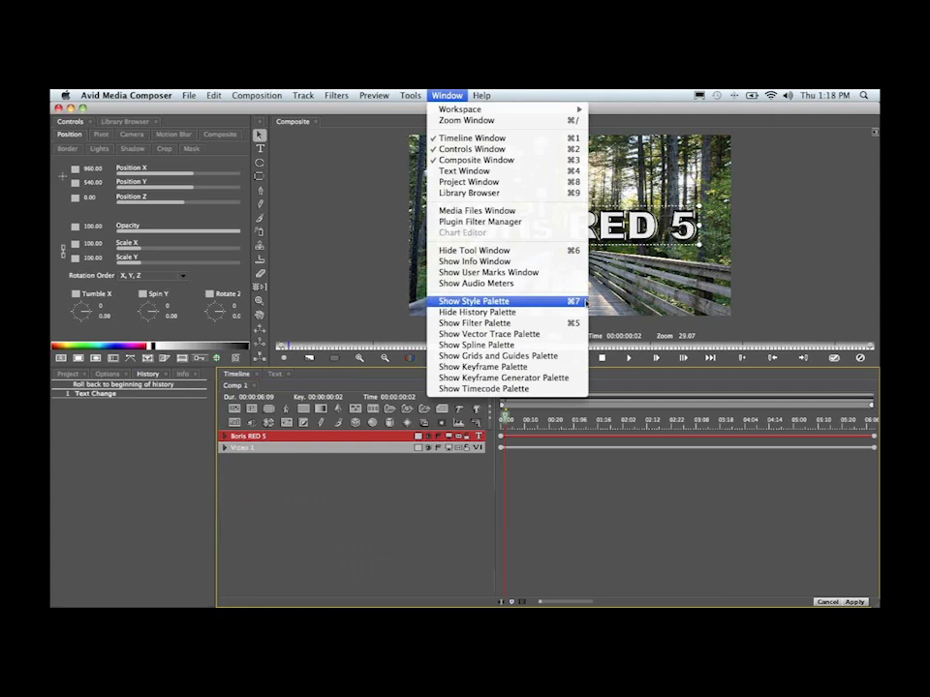
left_click(581, 301)
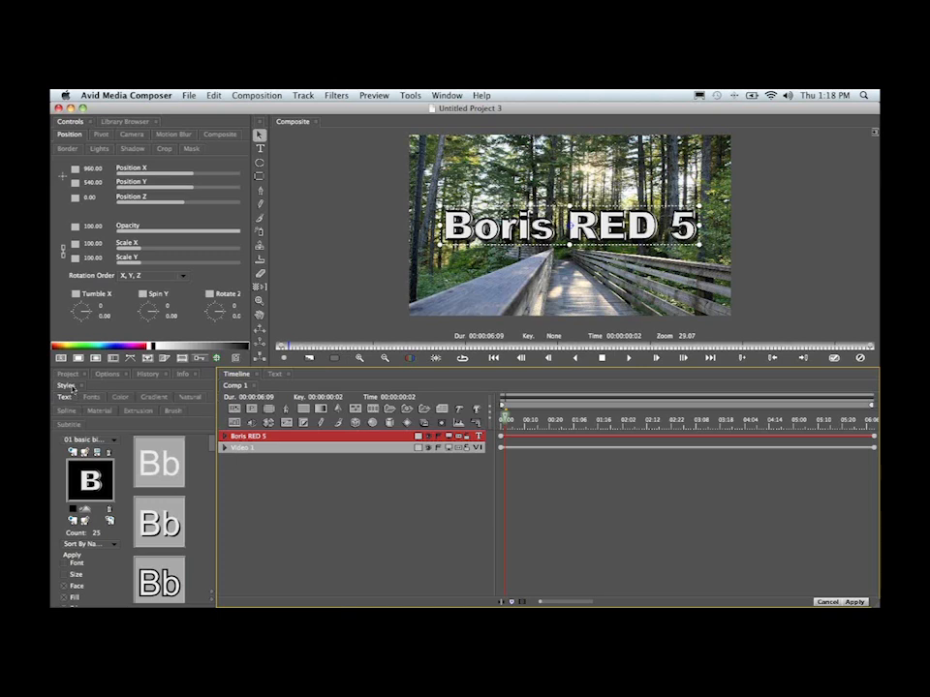
right_click(65, 387)
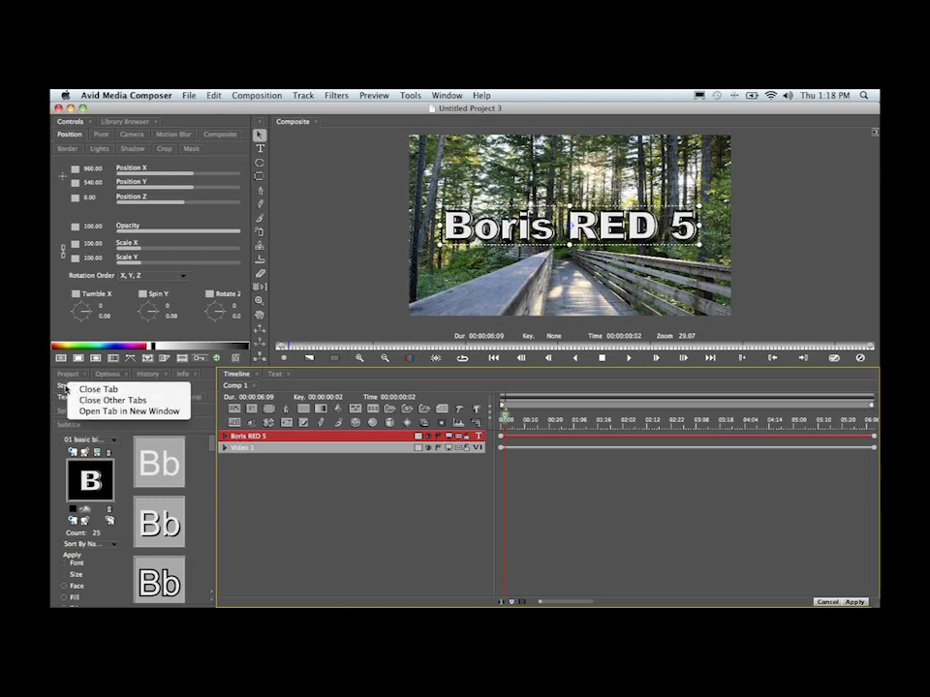
left_click(83, 411)
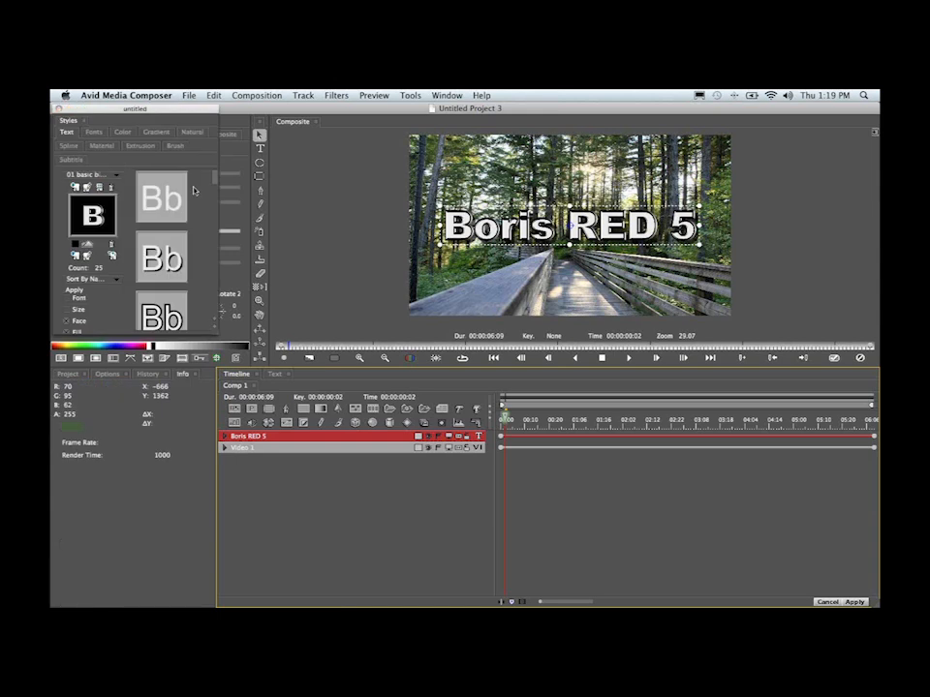
Enlarge the Styles window to show four columns of text styles and place it clear of the text in the composite
left_click_drag(138, 108, 191, 130)
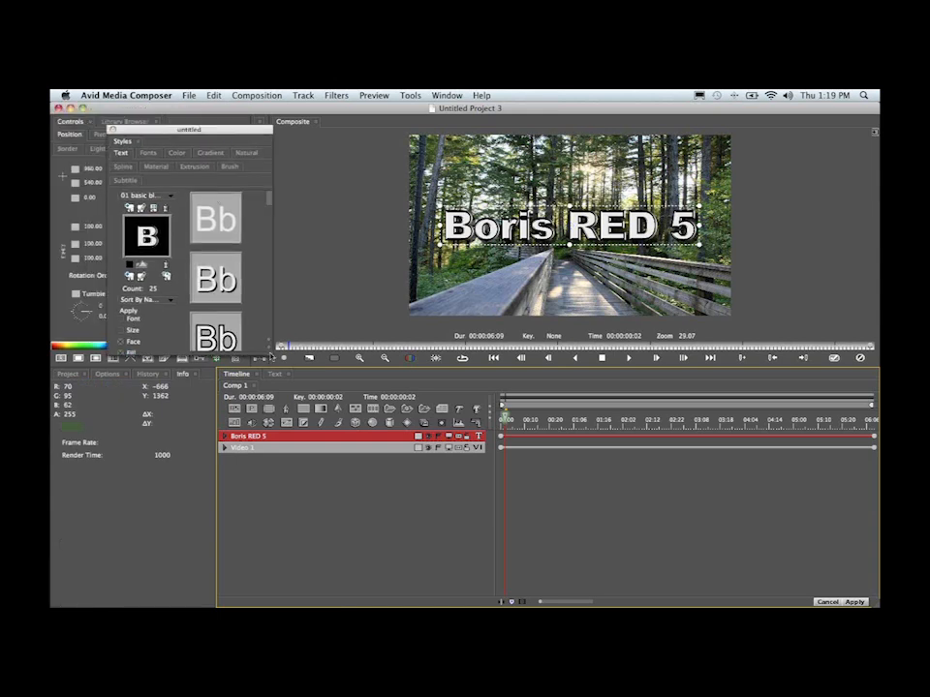
left_click_drag(270, 354, 399, 449)
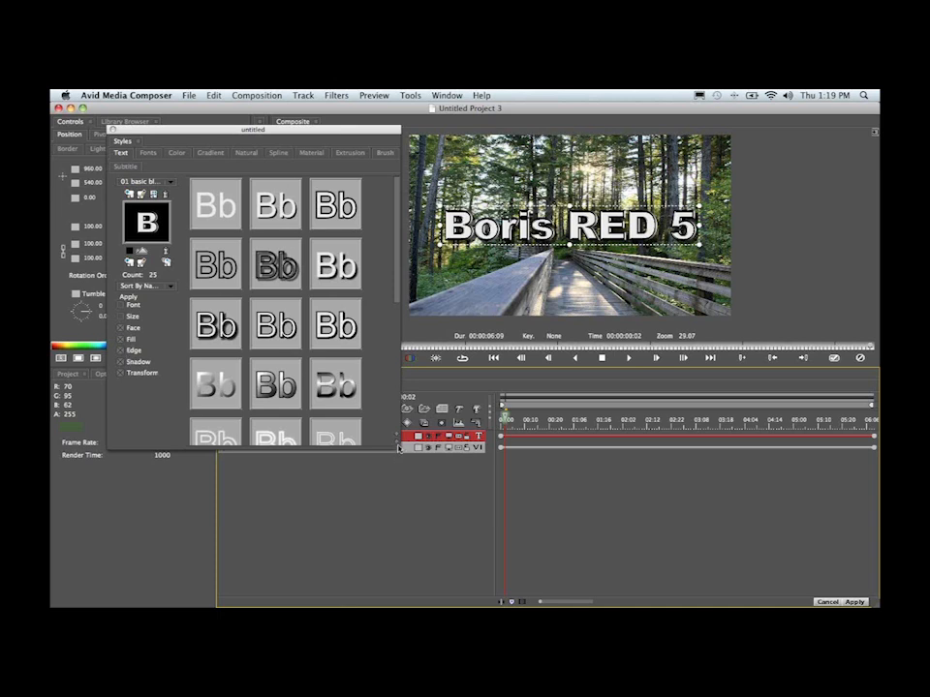
left_click_drag(397, 445, 440, 490)
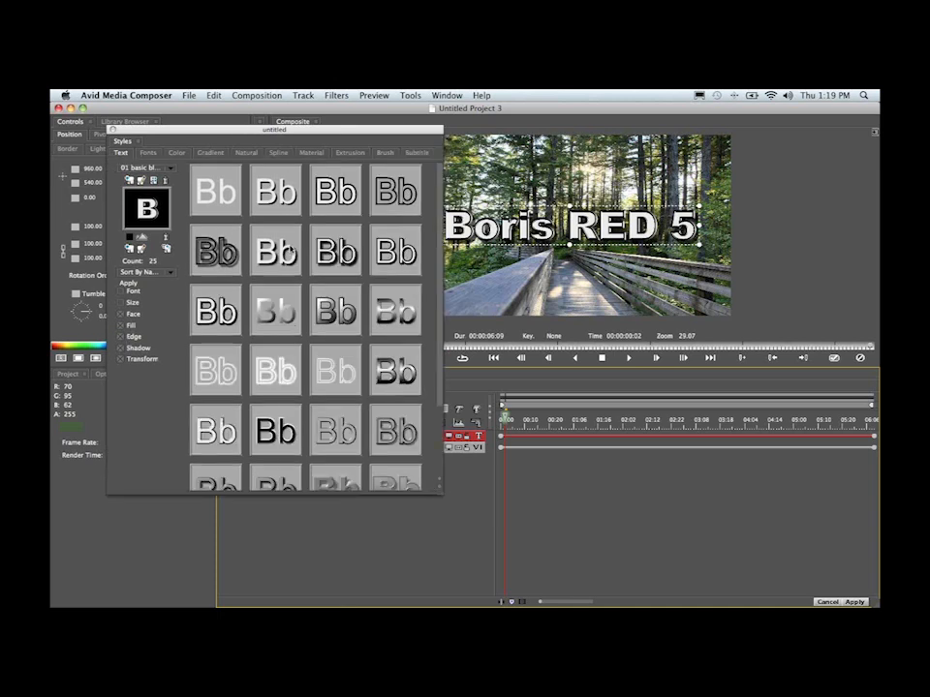
left_click_drag(323, 133, 302, 128)
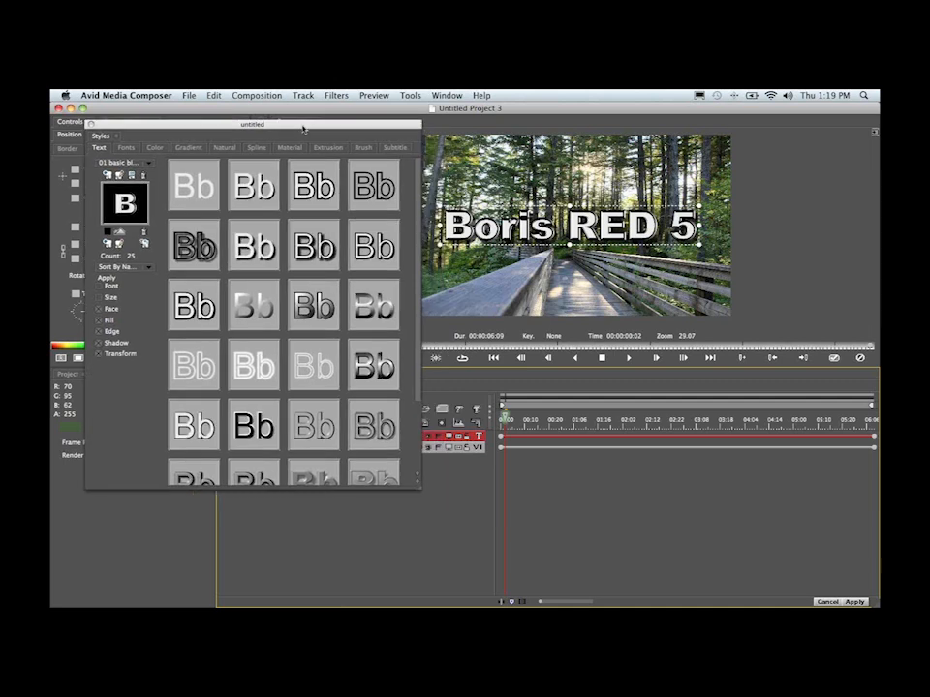
Try a dark gradient style from the basic black & white set and a metallic style from 15 metallicETC.B2D on the text
left_click(319, 308)
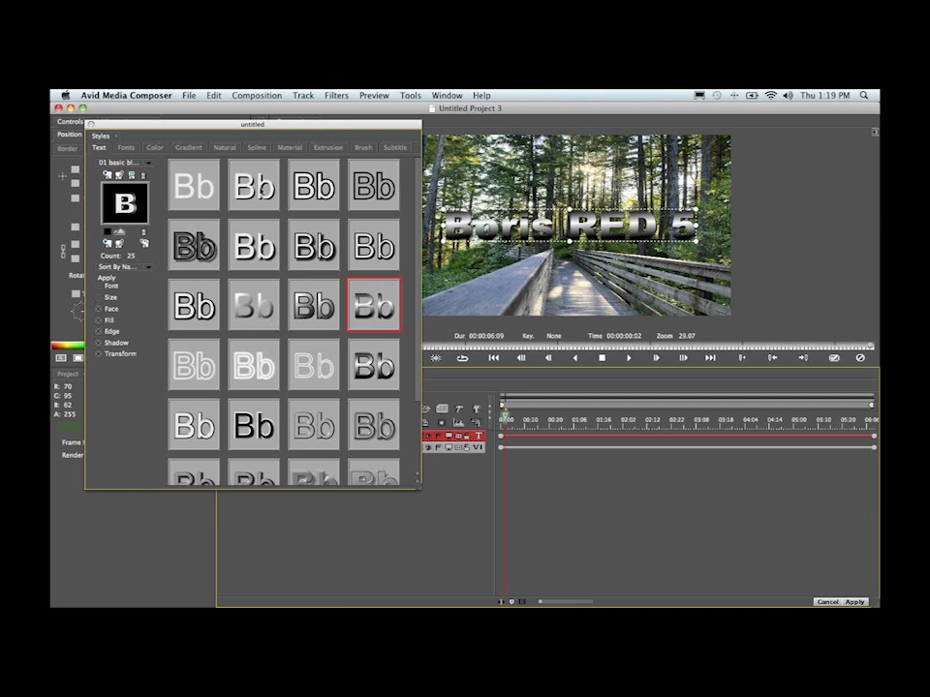
left_click(148, 165)
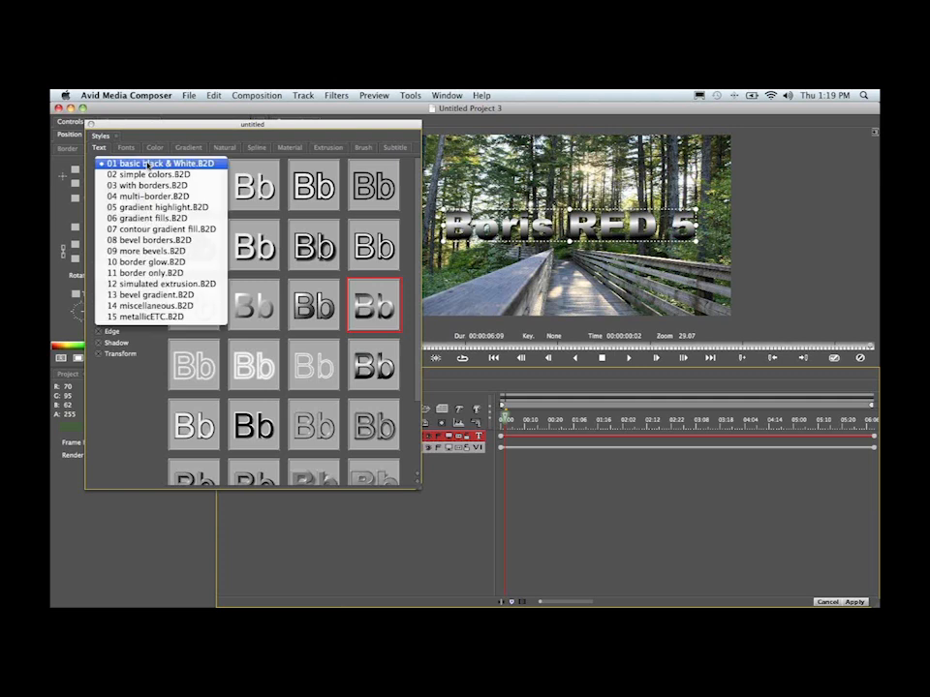
left_click(143, 316)
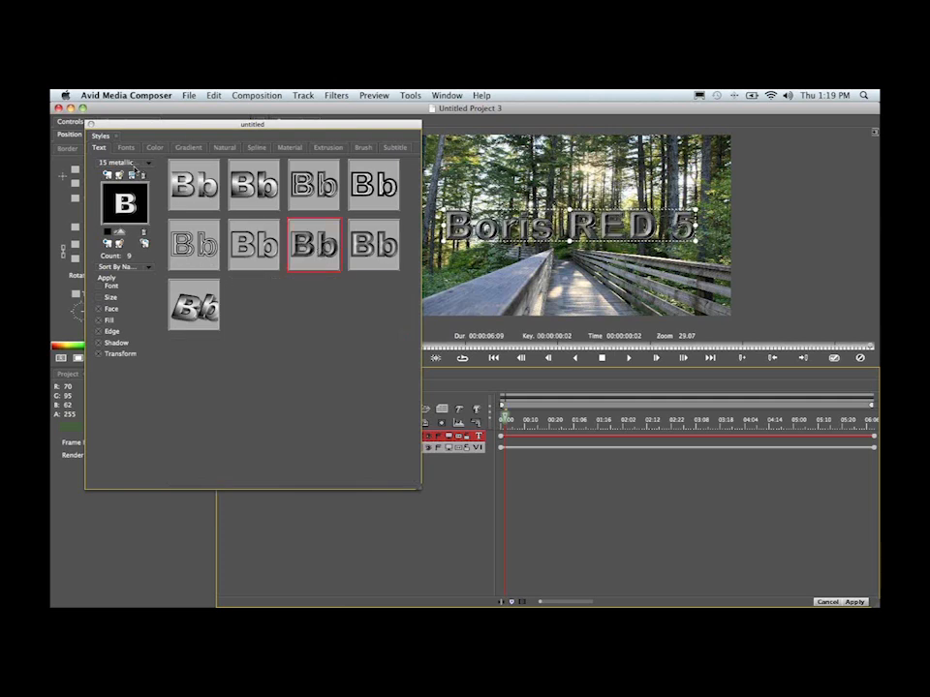
Load the 08 bevel borders.B2D styles, try the green one on the text, and apply the light grey bevel style
left_click(135, 163)
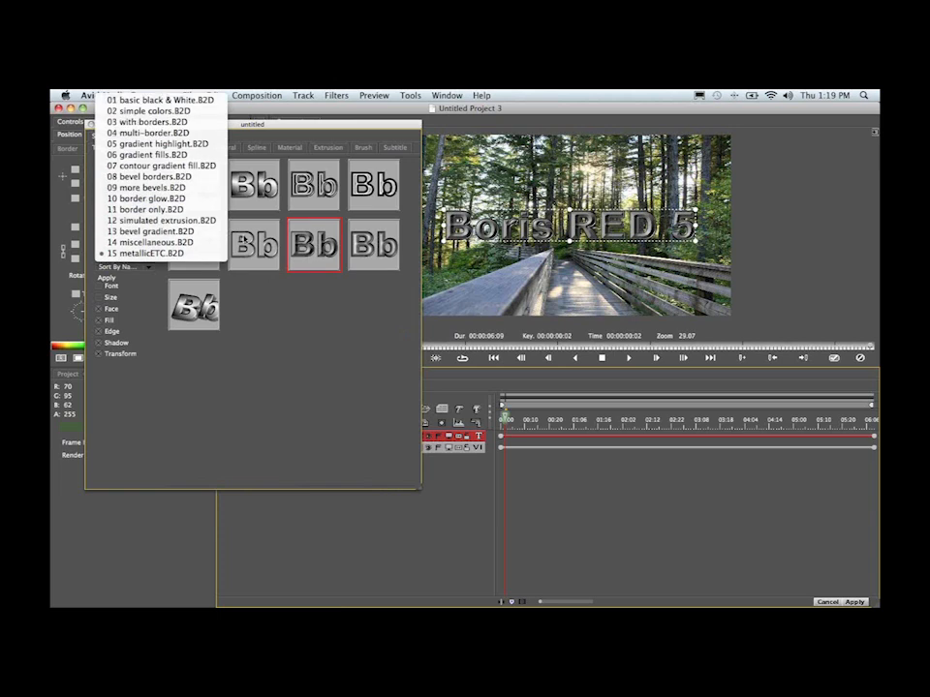
left_click(190, 178)
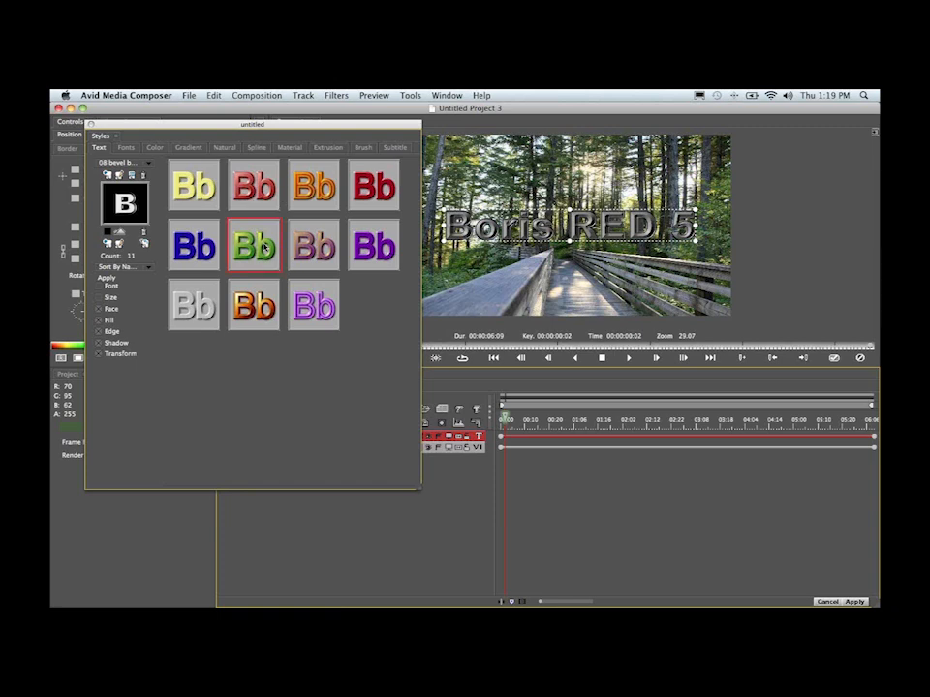
left_click(263, 248)
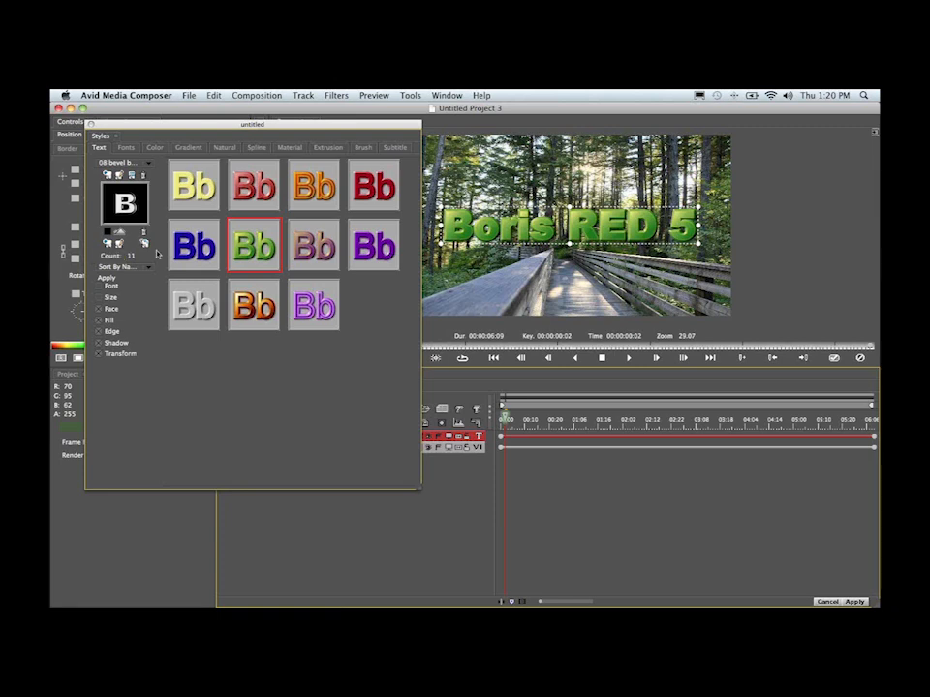
left_click(194, 306)
double_click(193, 306)
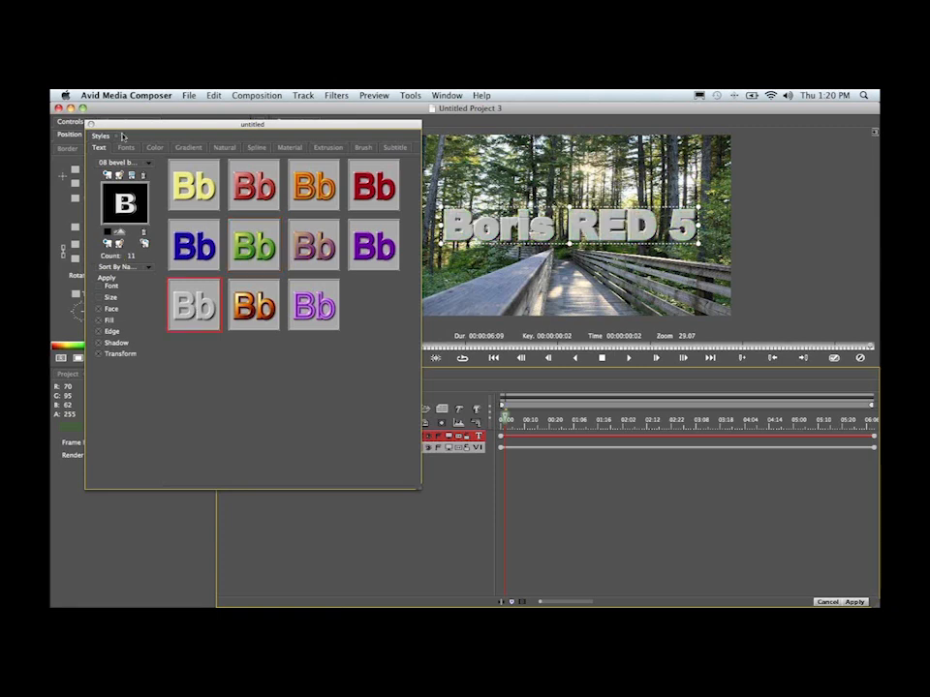
Close the Styles window and reset the style of the whole "Boris RED 5" text
left_click(90, 124)
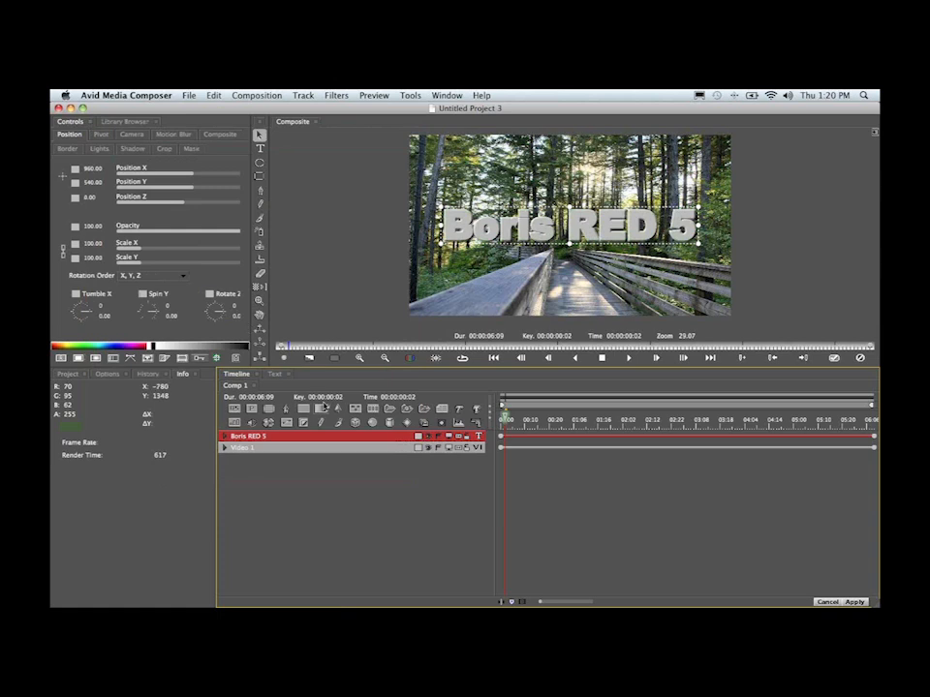
left_click(279, 375)
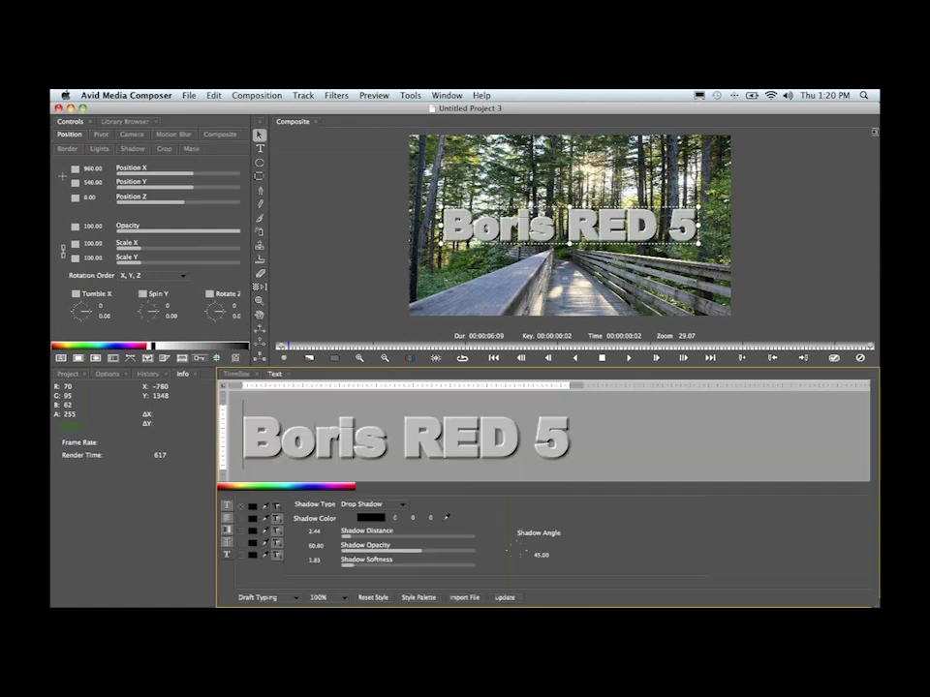
left_click_drag(579, 441, 198, 427)
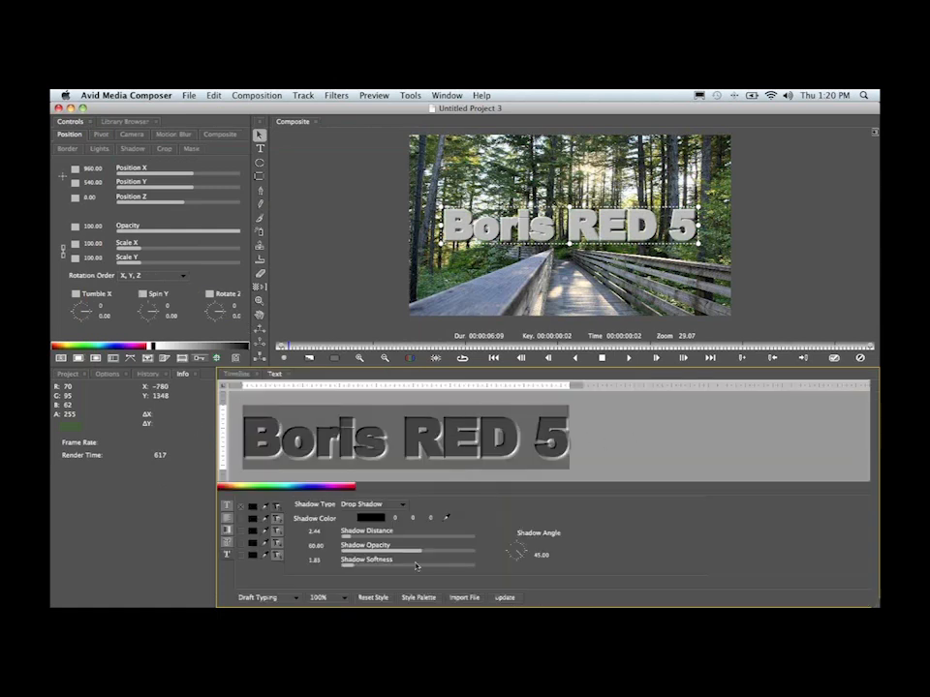
left_click(373, 597)
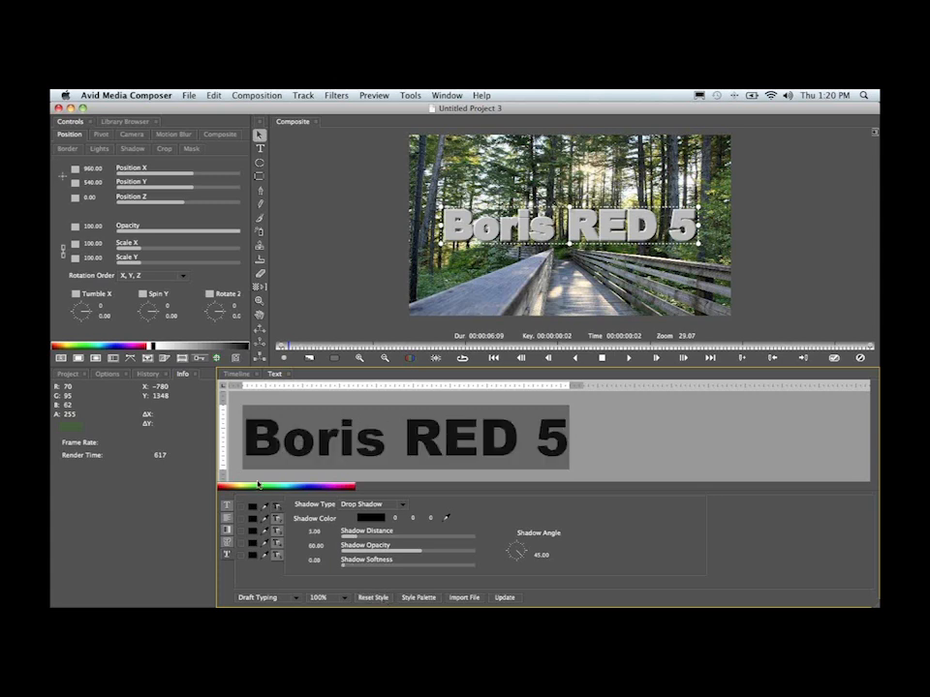
Turn on the first plain edge for the "Boris RED 5" text, update the composite and return to the timeline
left_click(244, 508)
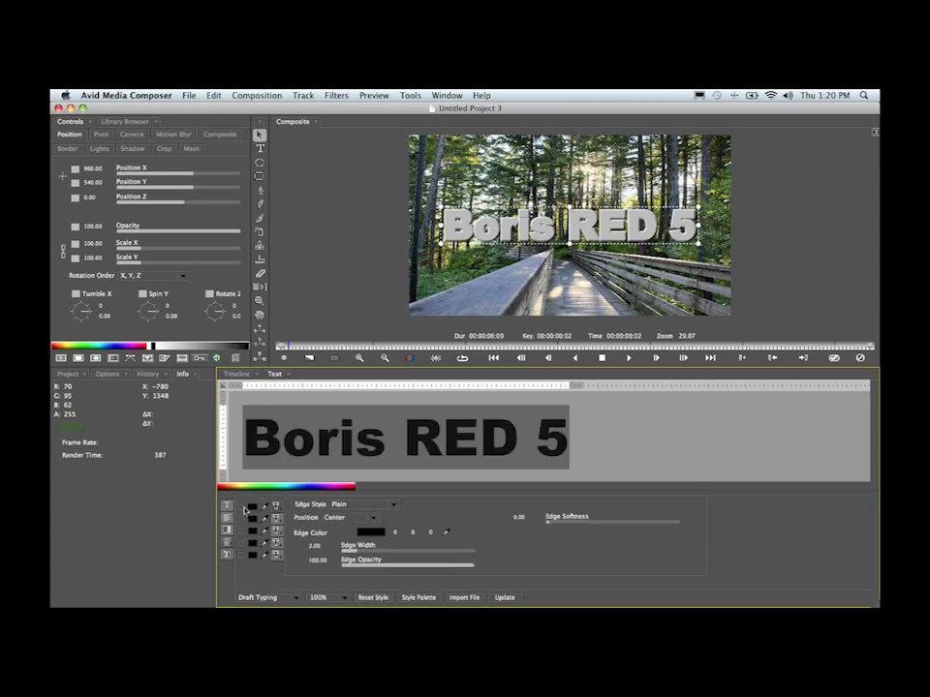
left_click(241, 506)
left_click(500, 598)
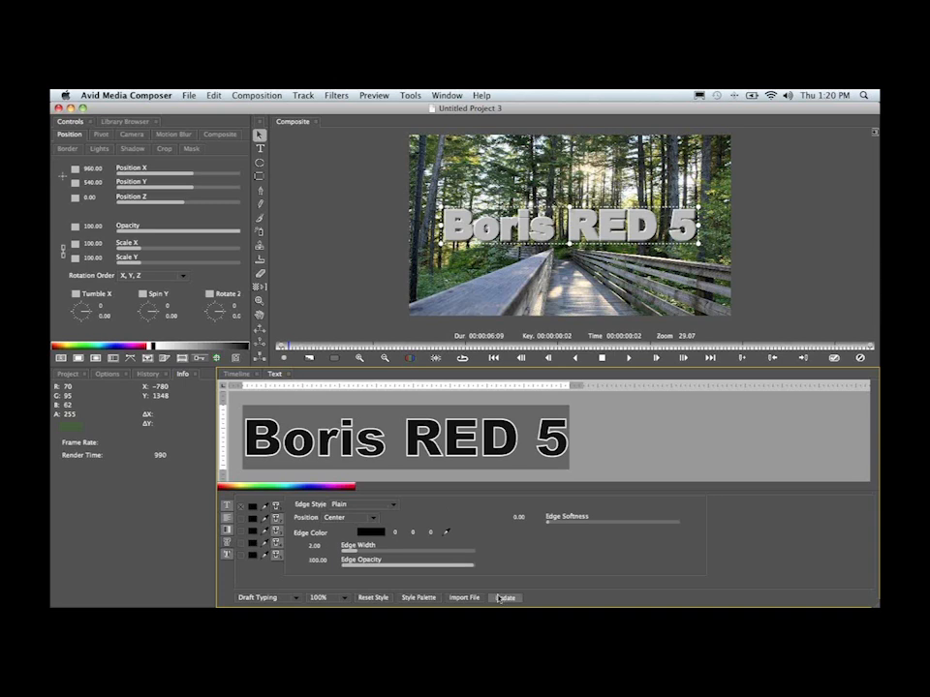
left_click(236, 375)
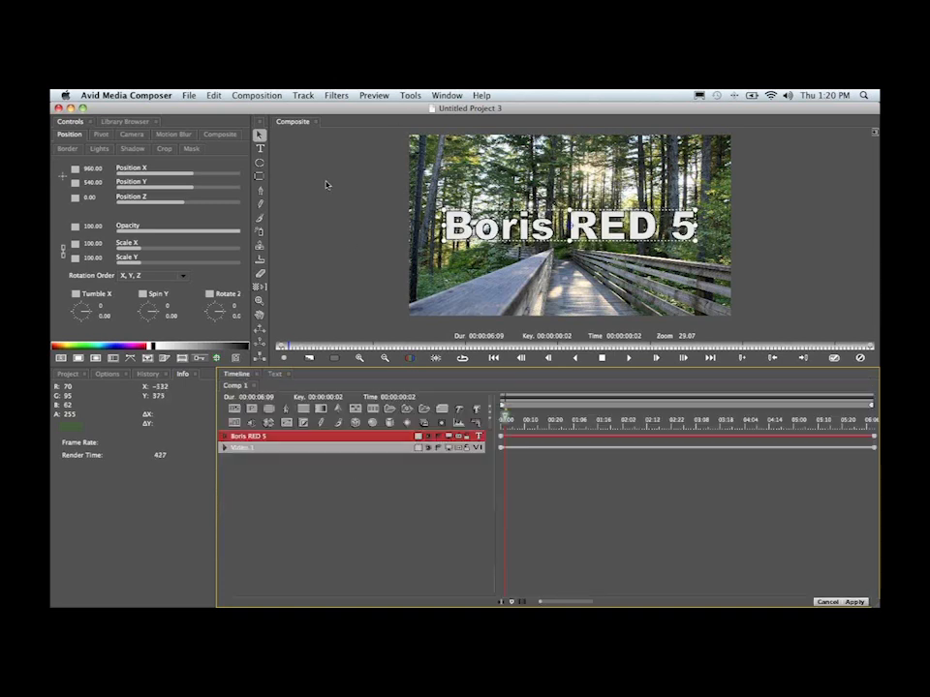
Show the Library Browser in its own window and enlarge it to cover most of the workspace
left_click(446, 94)
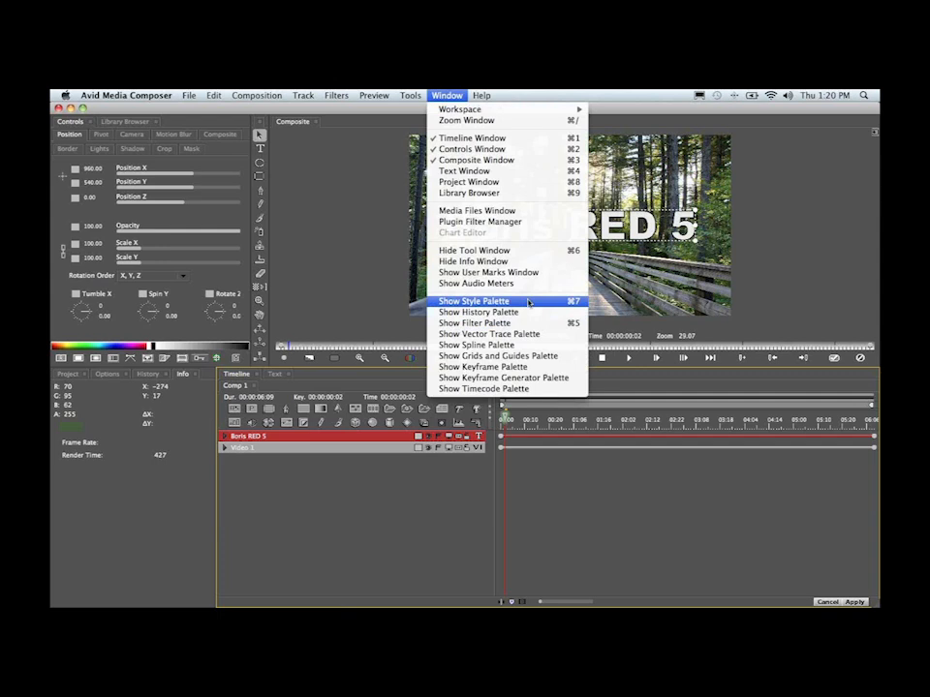
left_click(469, 193)
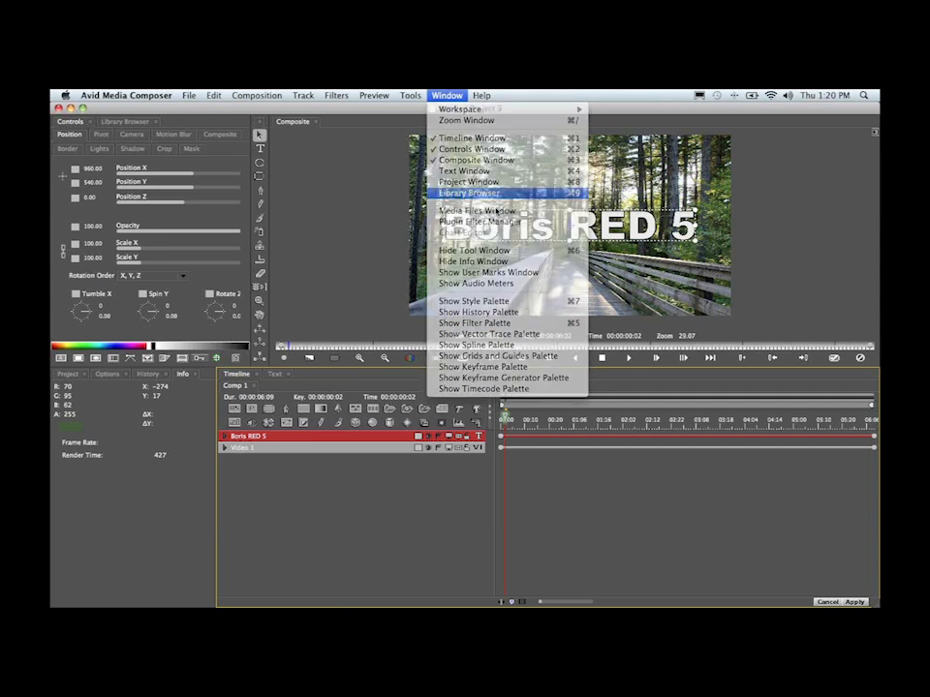
right_click(129, 121)
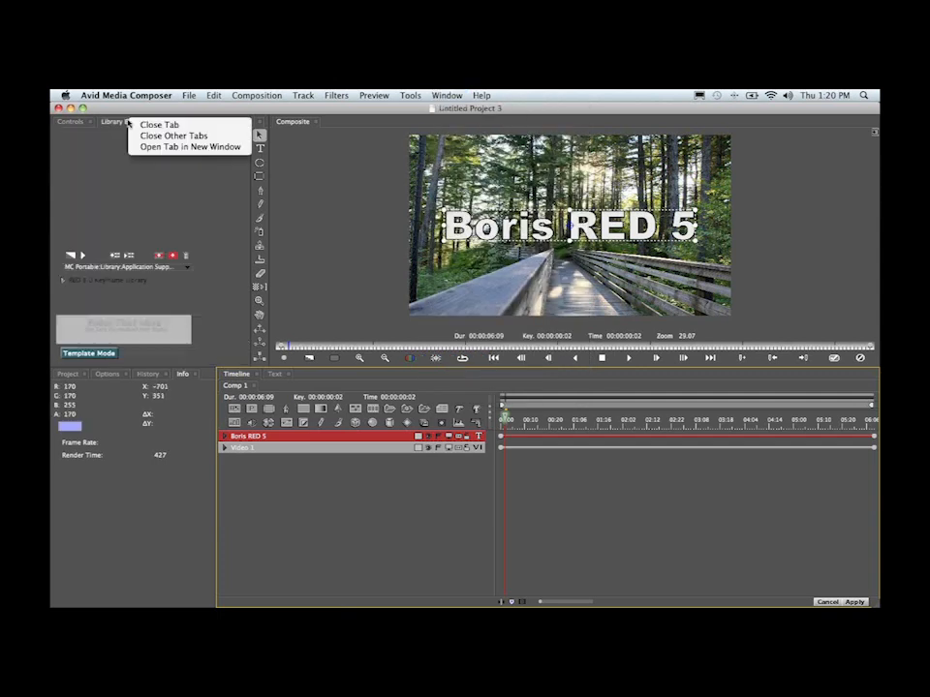
left_click(160, 147)
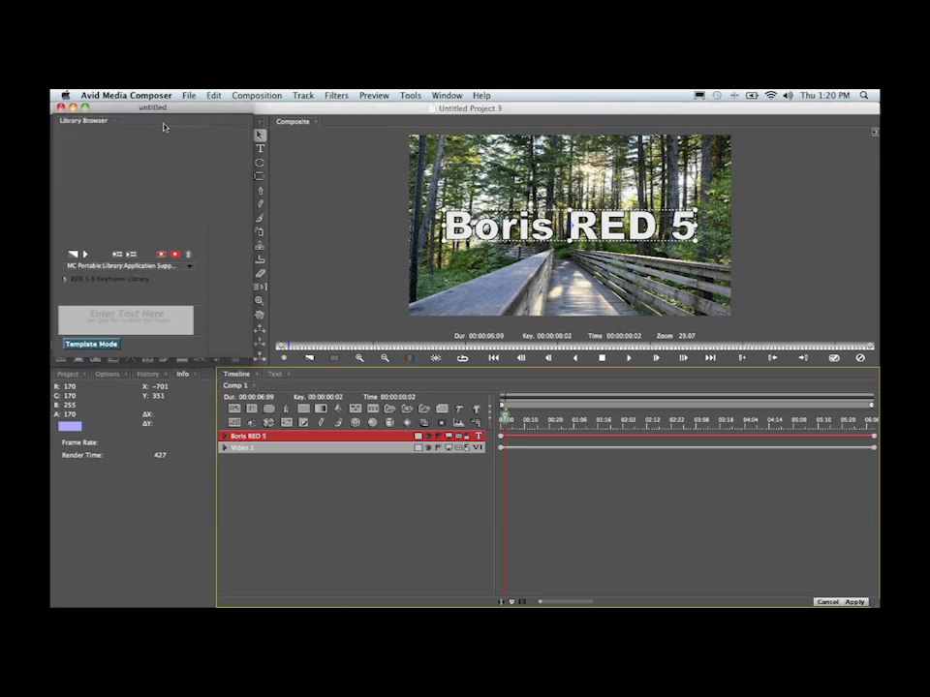
left_click_drag(135, 108, 233, 143)
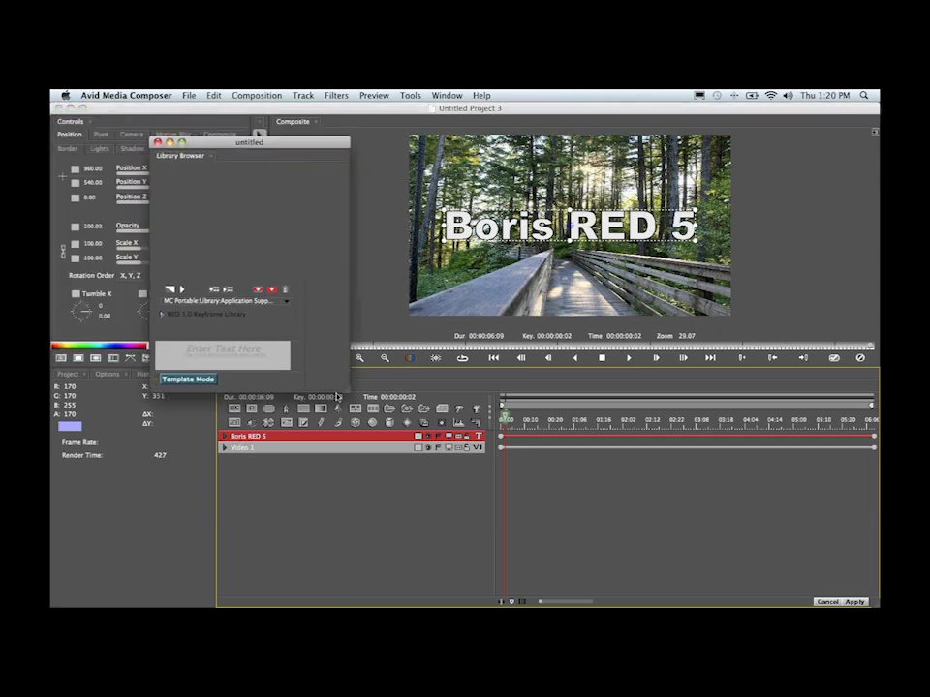
left_click_drag(347, 390, 637, 552)
left_click_drag(283, 142, 252, 136)
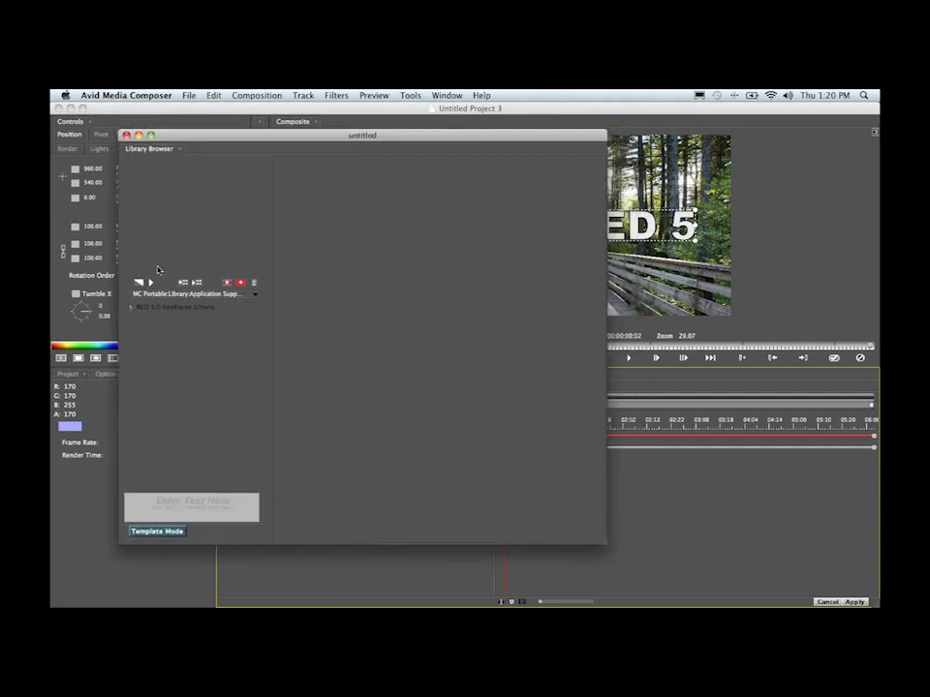
Expand Charts in the RED 5.0 Keyframe Library and view the Animated 2D Pie Charts and Animated 2D Bar Charts presets
left_click(132, 307)
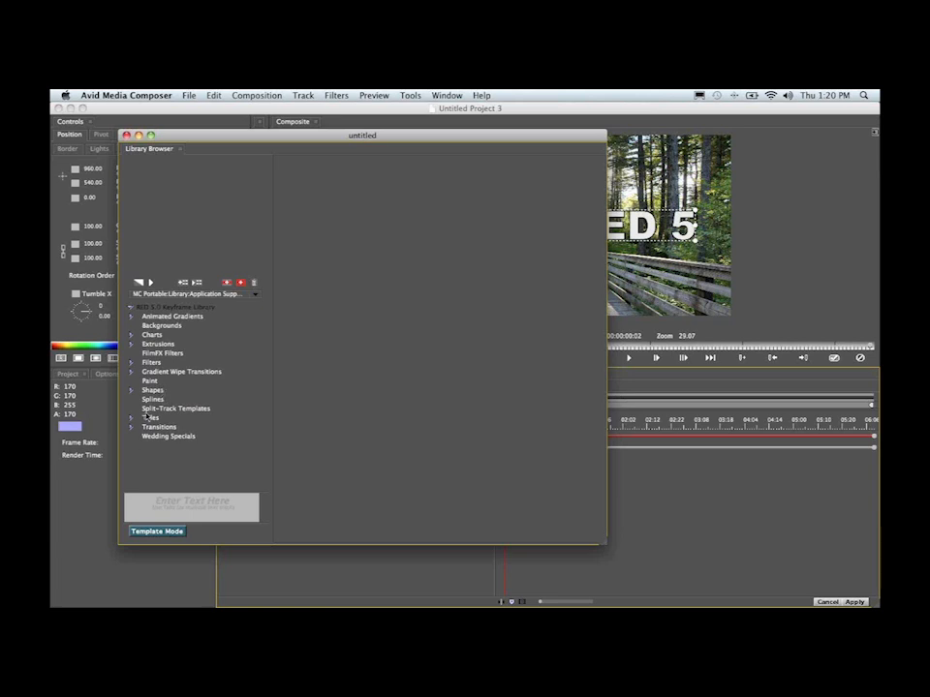
left_click(132, 335)
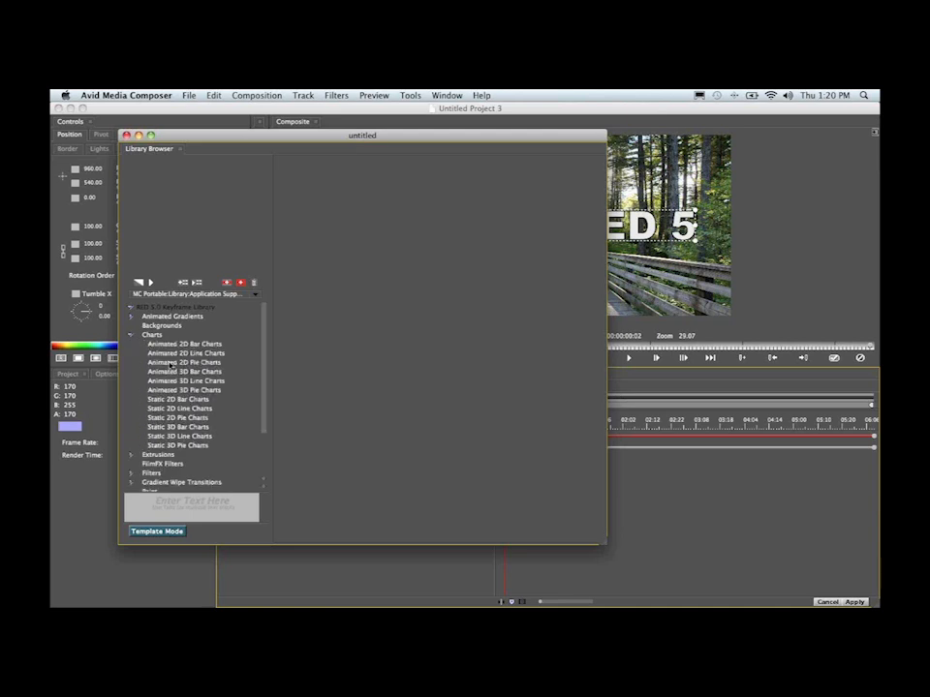
left_click(183, 364)
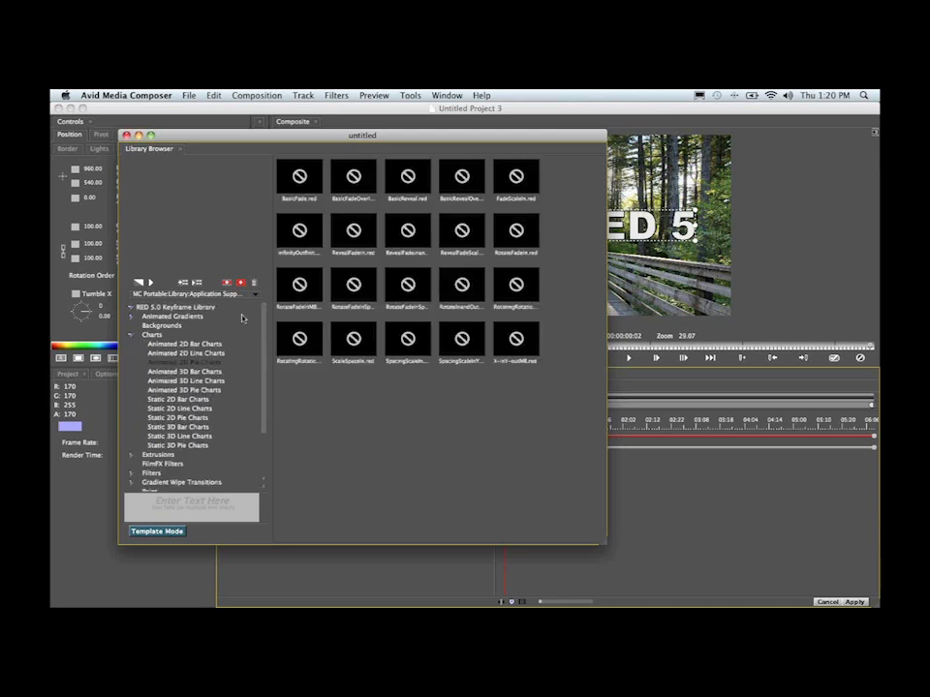
left_click(183, 344)
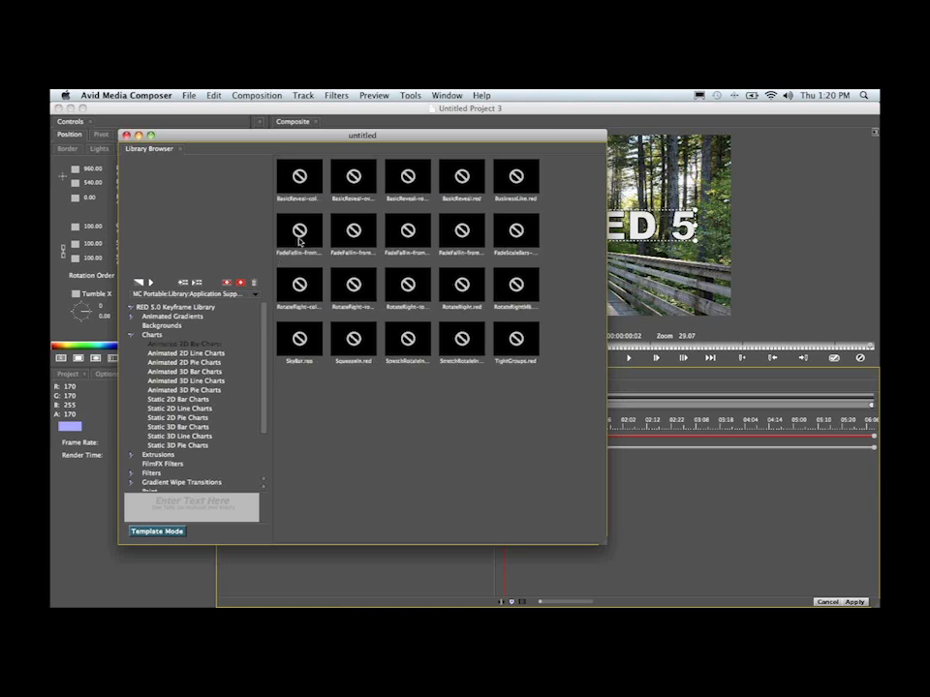
left_click(199, 282)
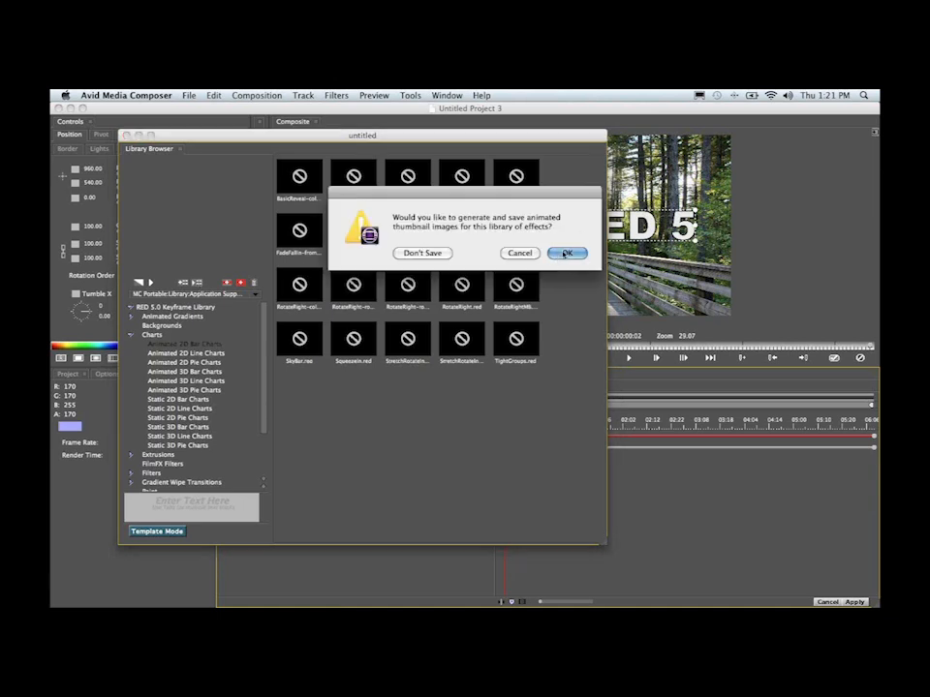
left_click(559, 255)
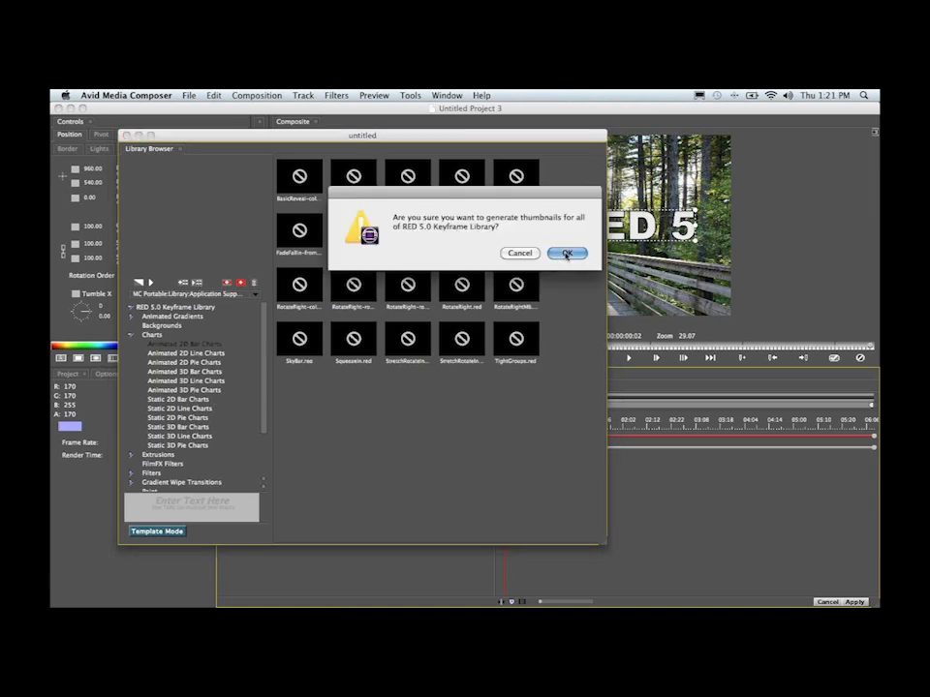
left_click(519, 253)
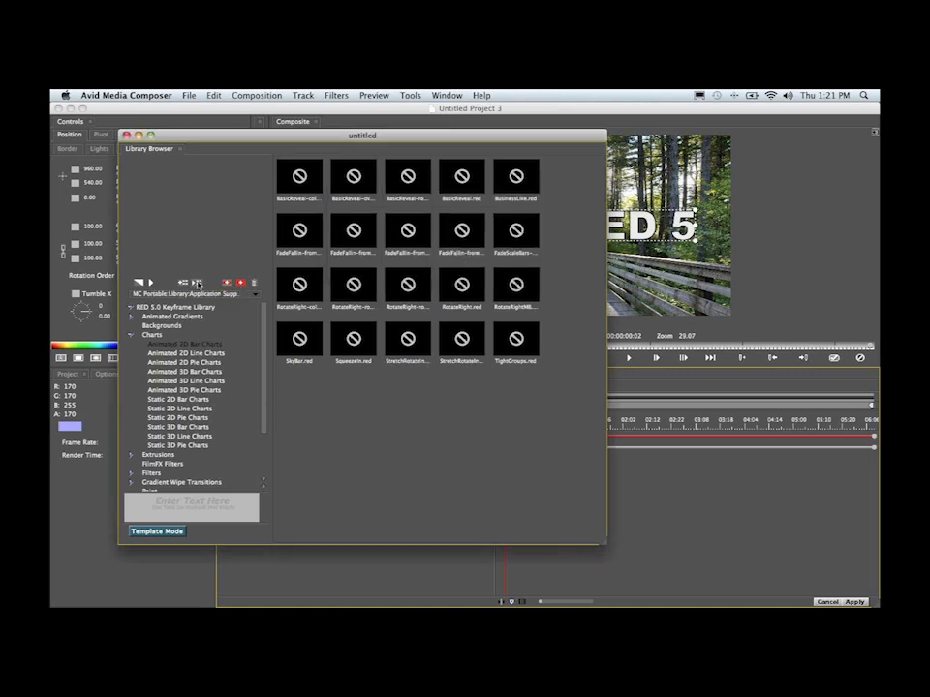
left_click(196, 283)
left_click(174, 308)
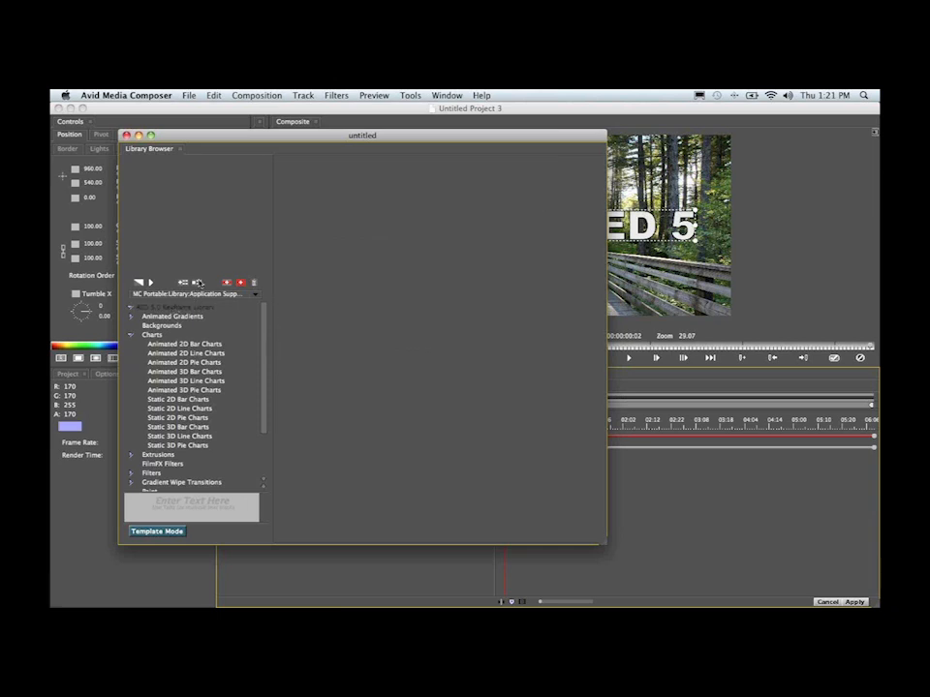
Generate thumbnails for only the Animated 2D Bar Charts category and stop the generation before its last few presets
left_click(181, 344)
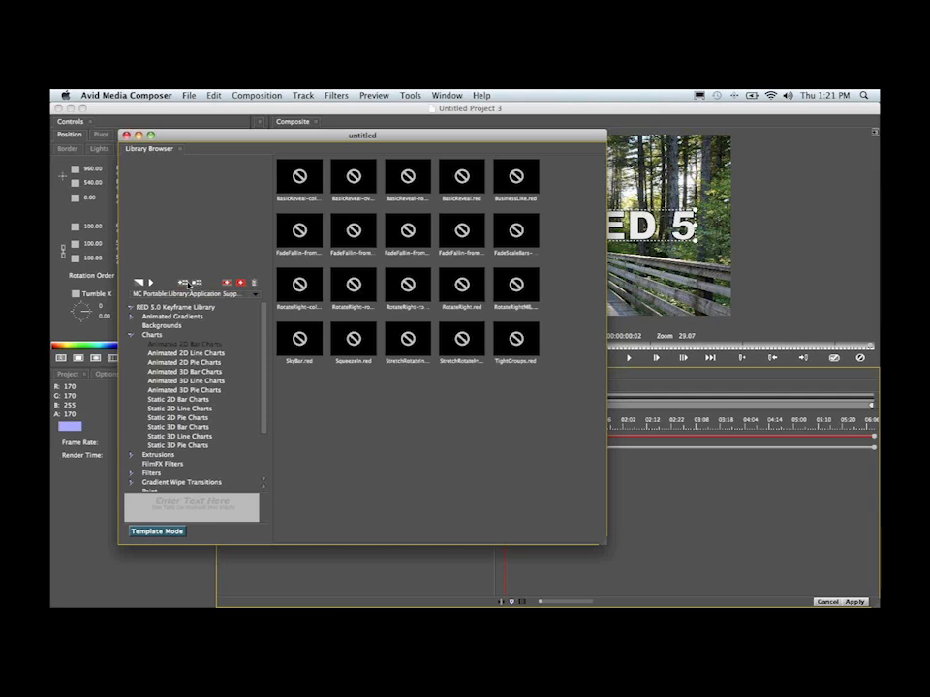
left_click(190, 285)
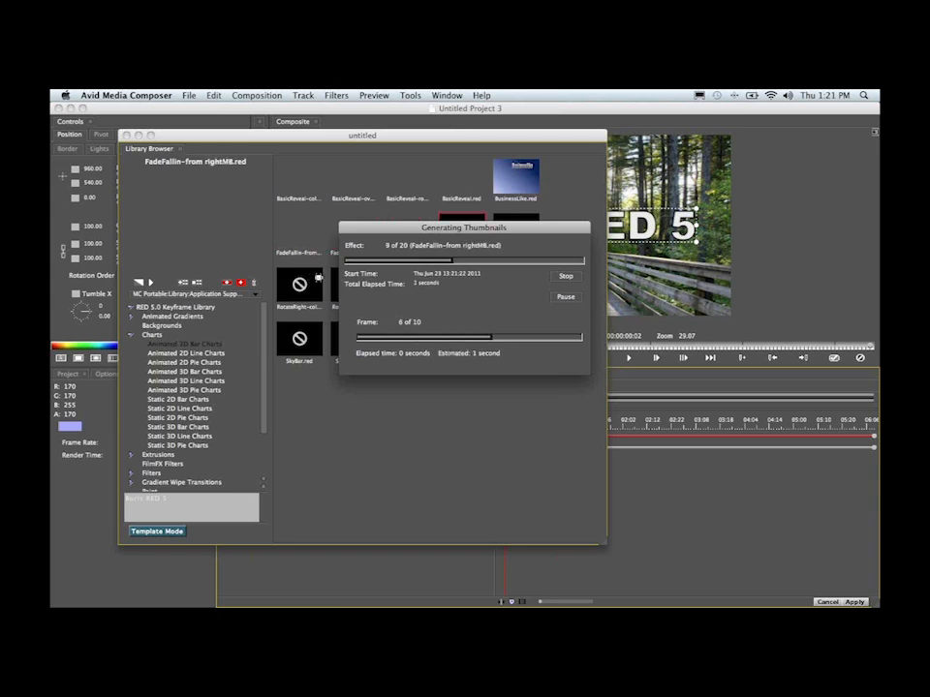
left_click(566, 259)
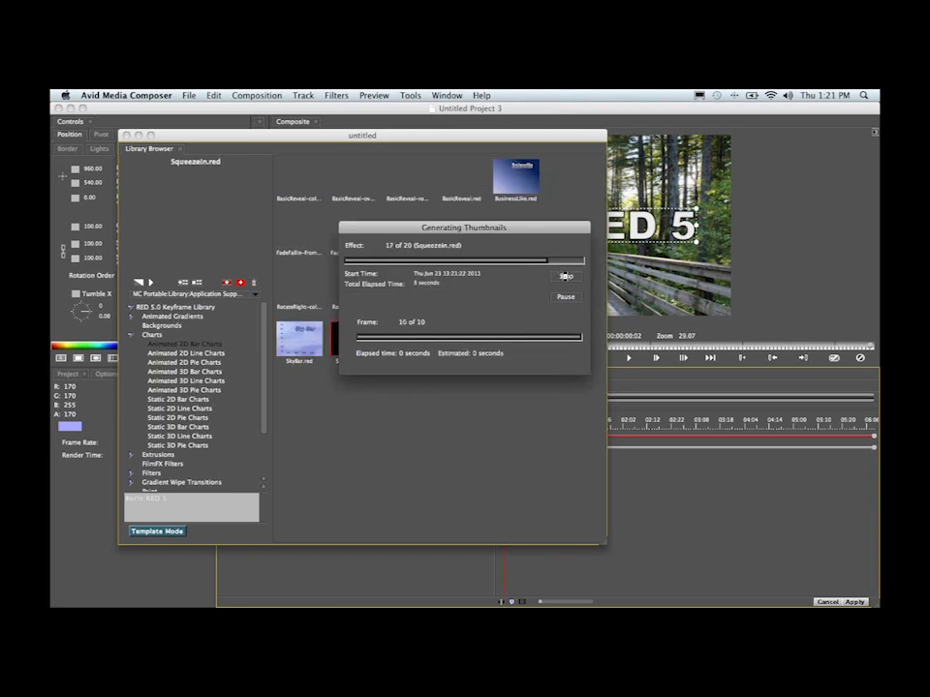
left_click(564, 276)
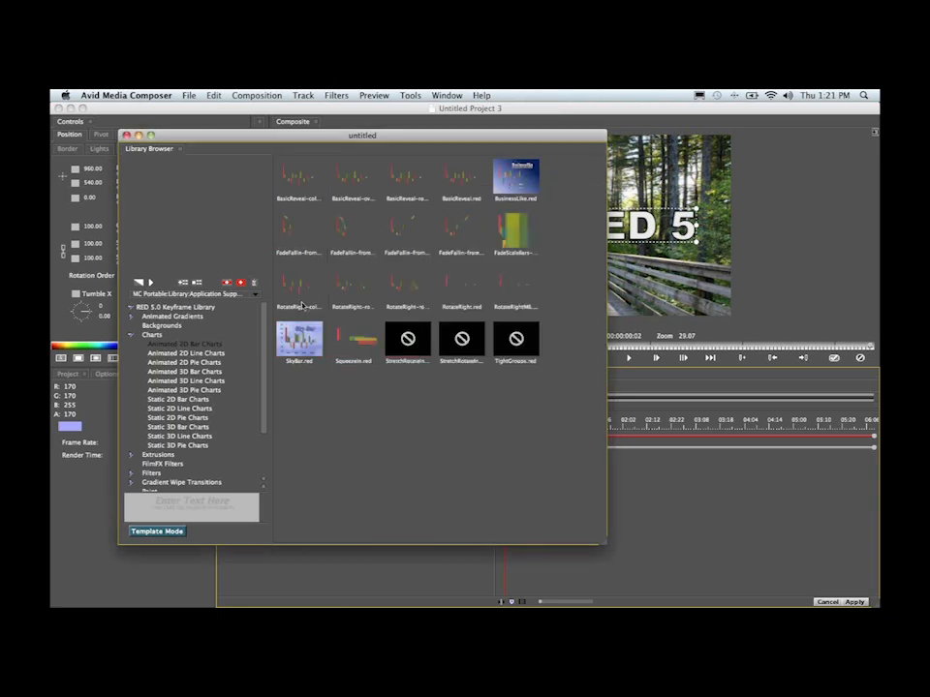
Reload the Animated 2D Bar Charts category and play the preview of the BusinessLike.red preset
left_click(185, 352)
left_click(184, 345)
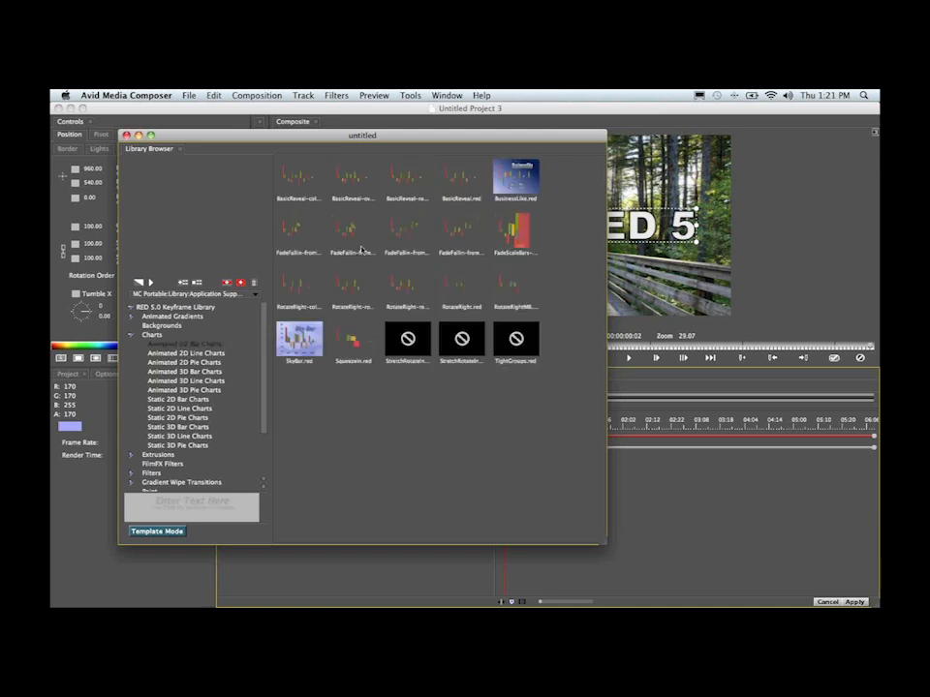
left_click(522, 185)
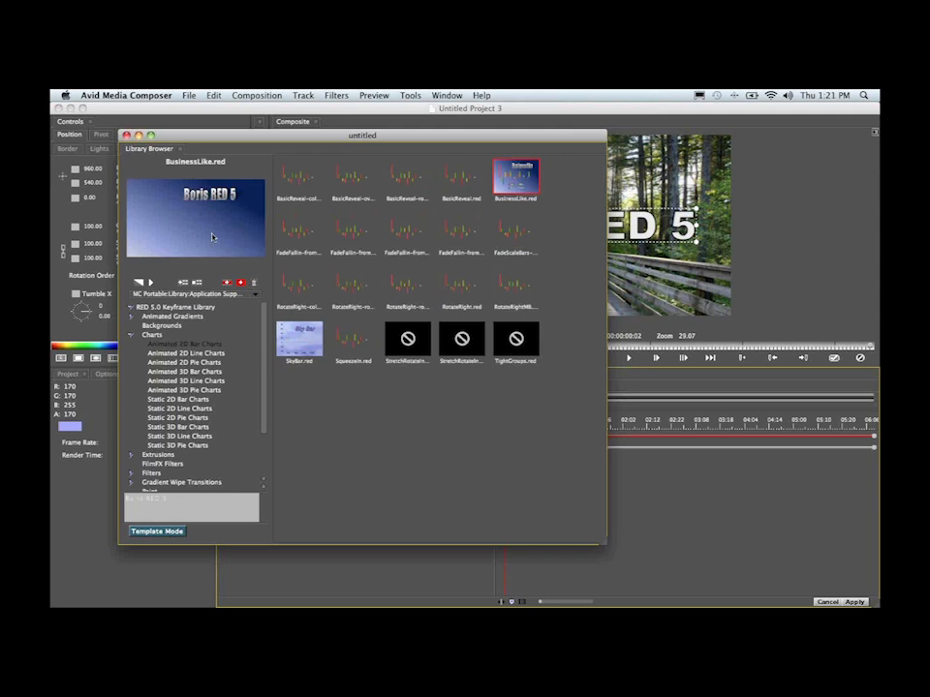
left_click(150, 281)
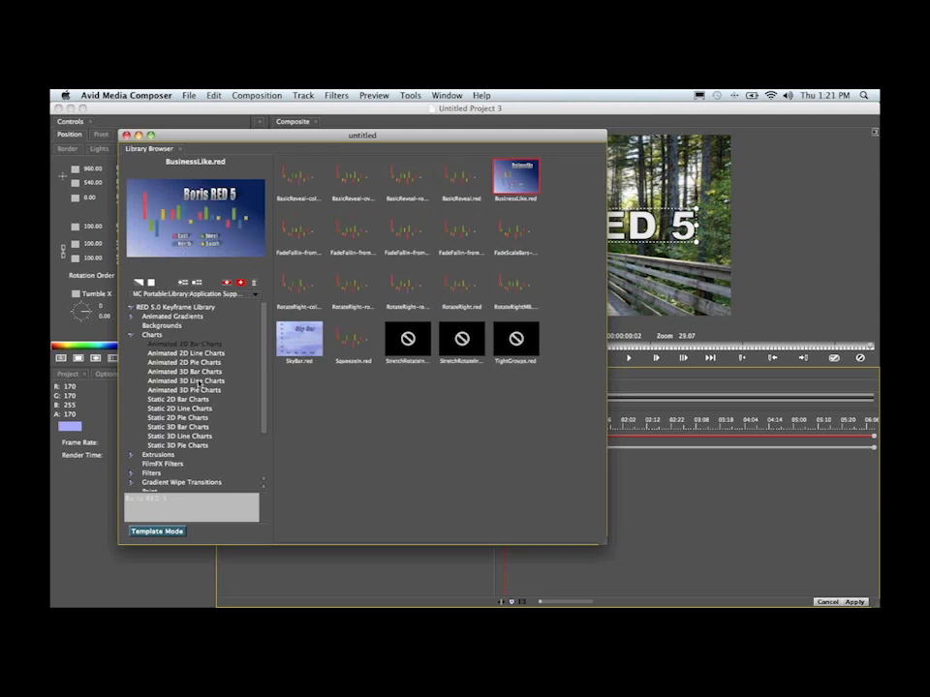
Collapse Charts, expand Titles in the RED 5.0 Keyframe Library and display the Lower Thirds presets
left_click(132, 334)
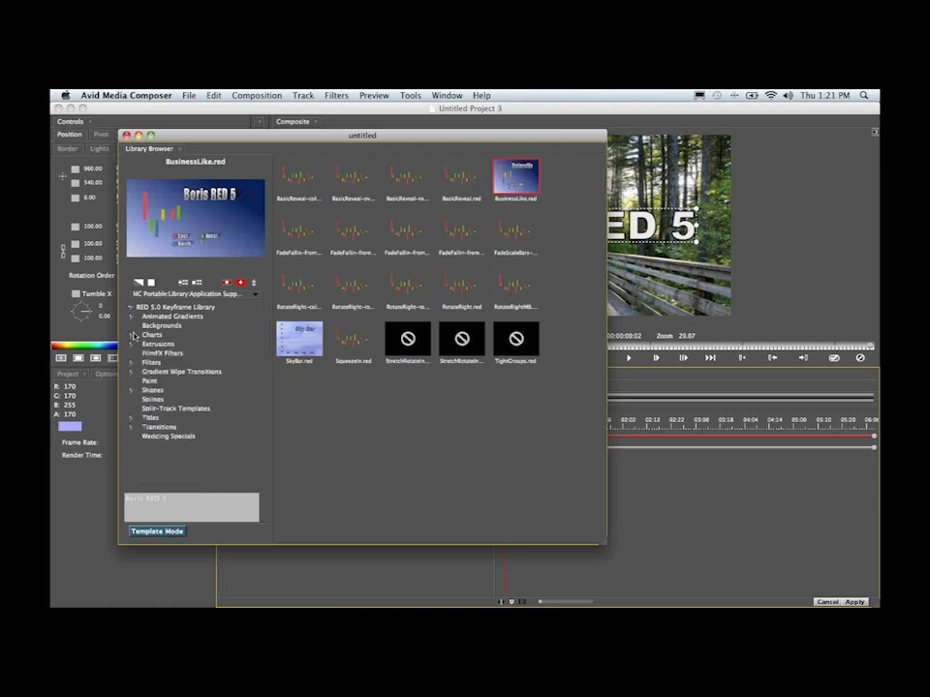
left_click(130, 420)
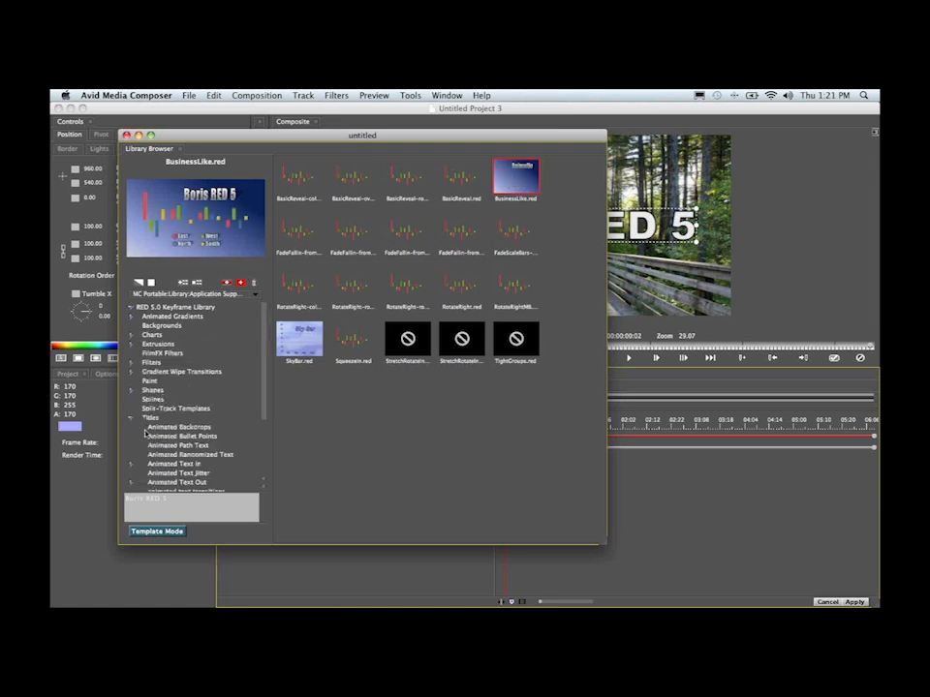
scroll(263, 431, "down", 5)
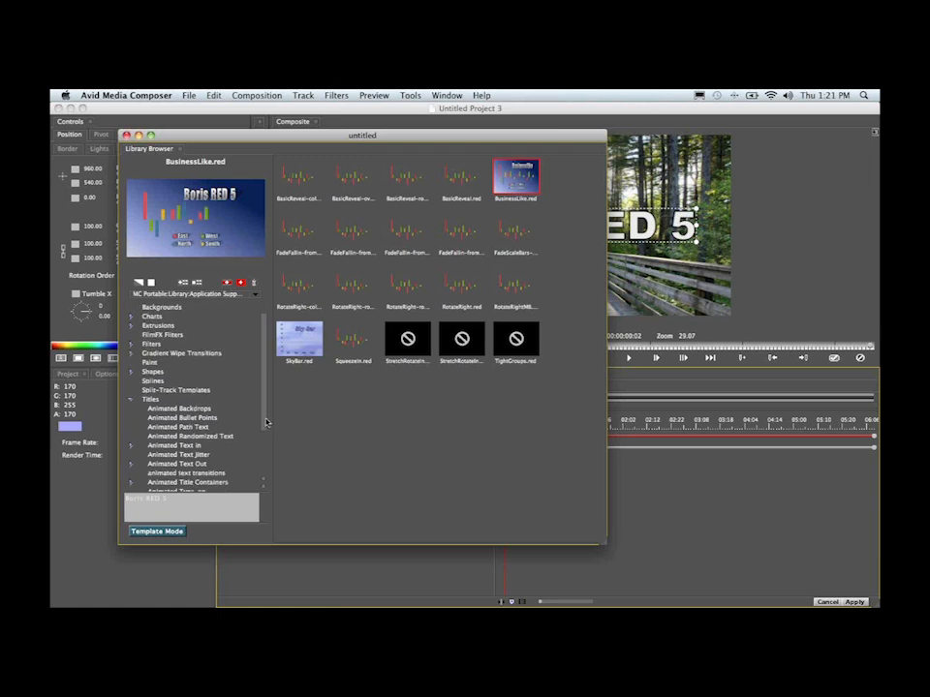
scroll(265, 466, "down", 3)
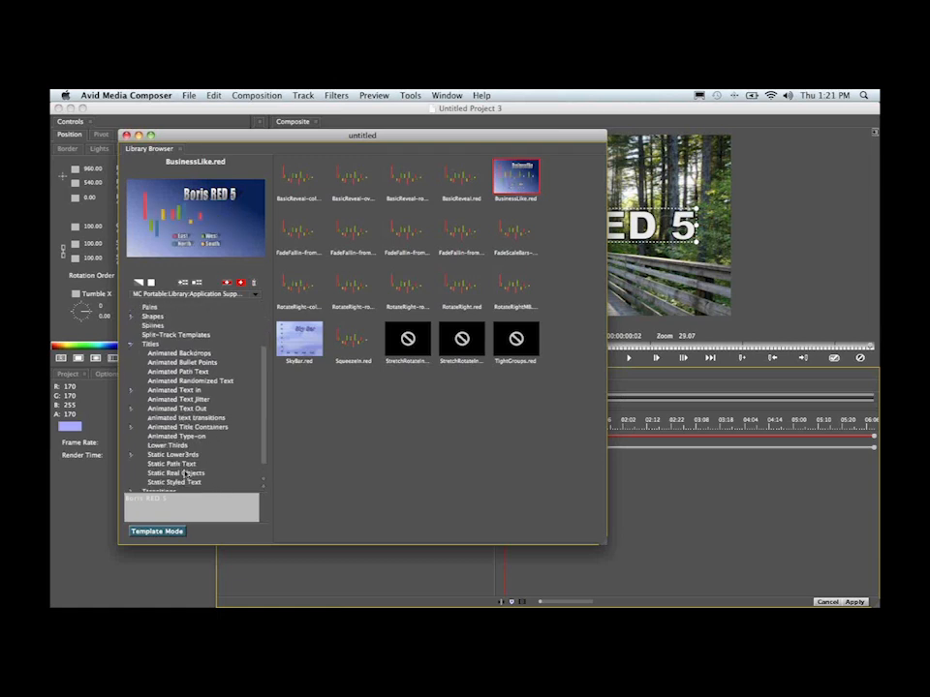
left_click(170, 446)
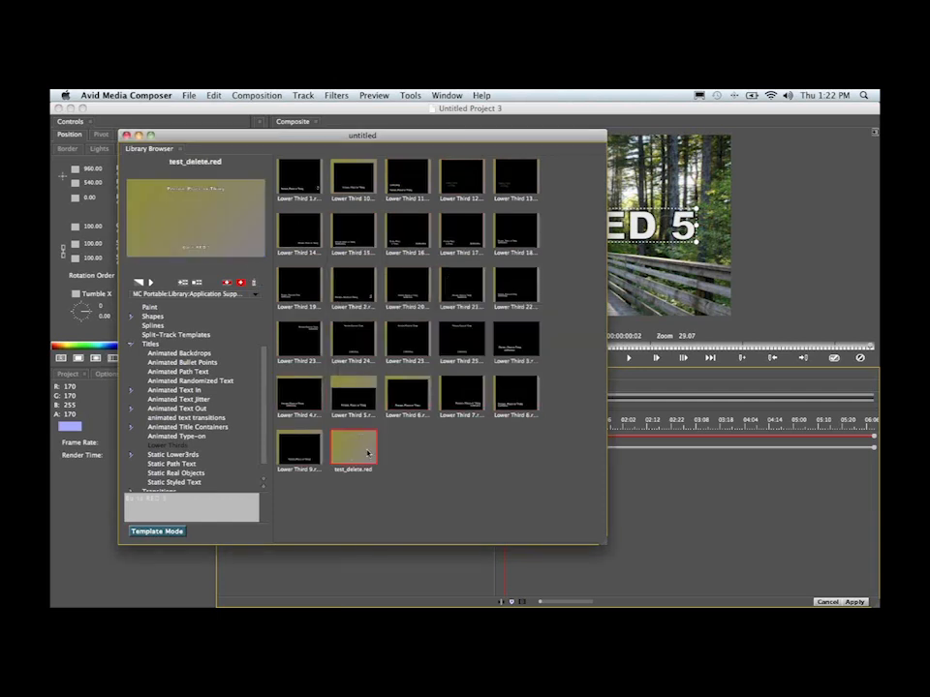
Apply the Lower Third 5.red preset without saving the current effect settings, and close the Library Browser window
left_click(358, 397)
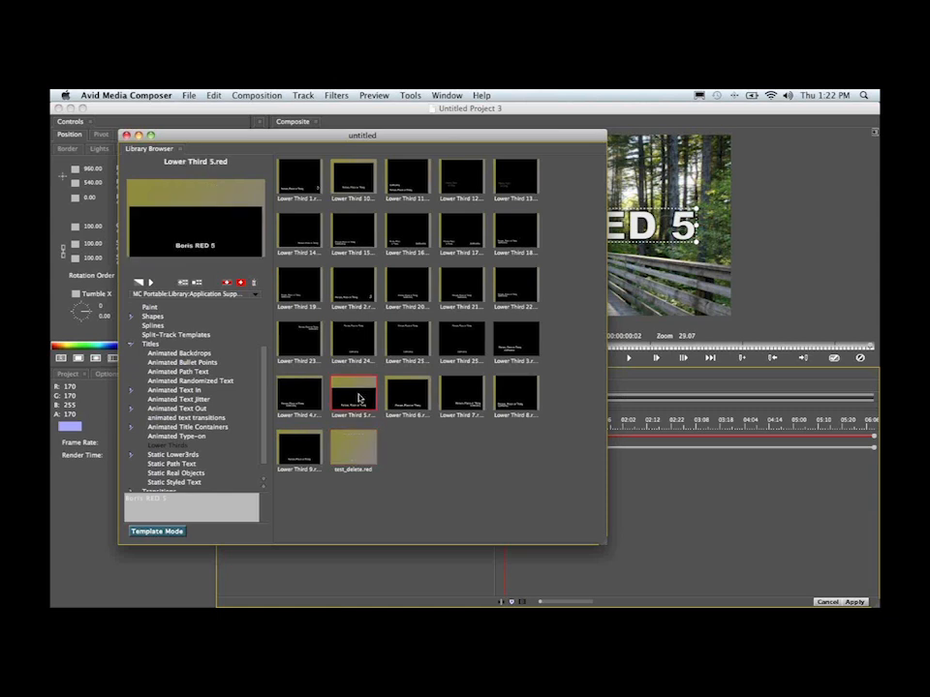
double_click(356, 401)
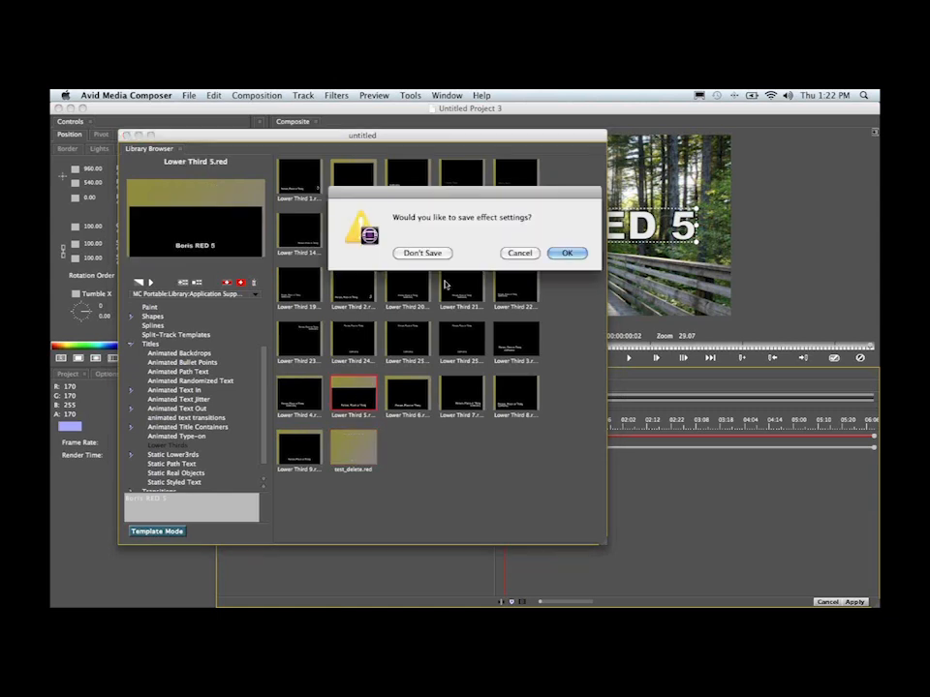
left_click(432, 255)
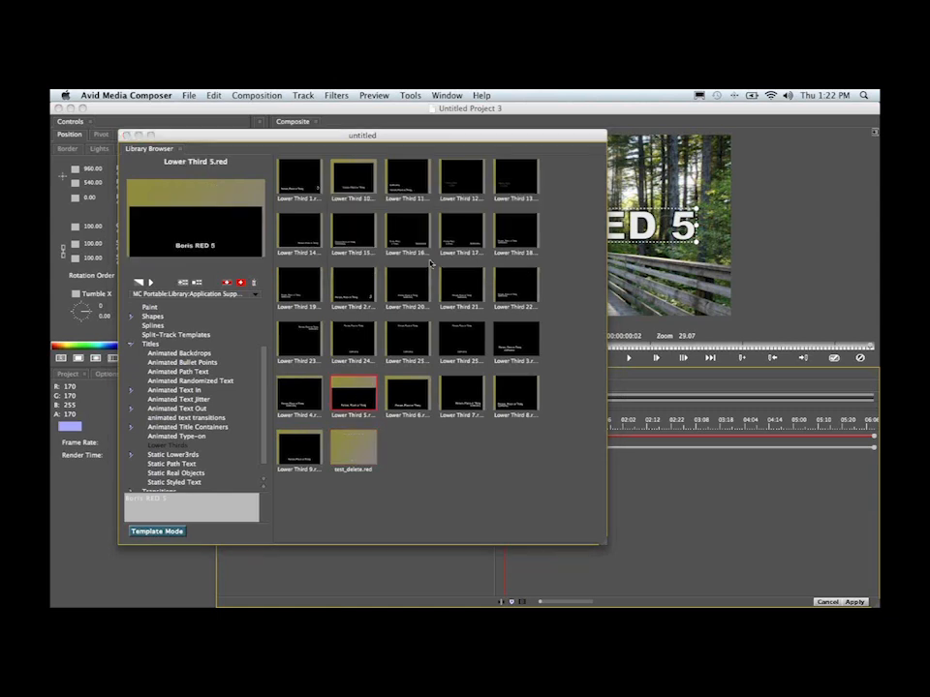
left_click(127, 136)
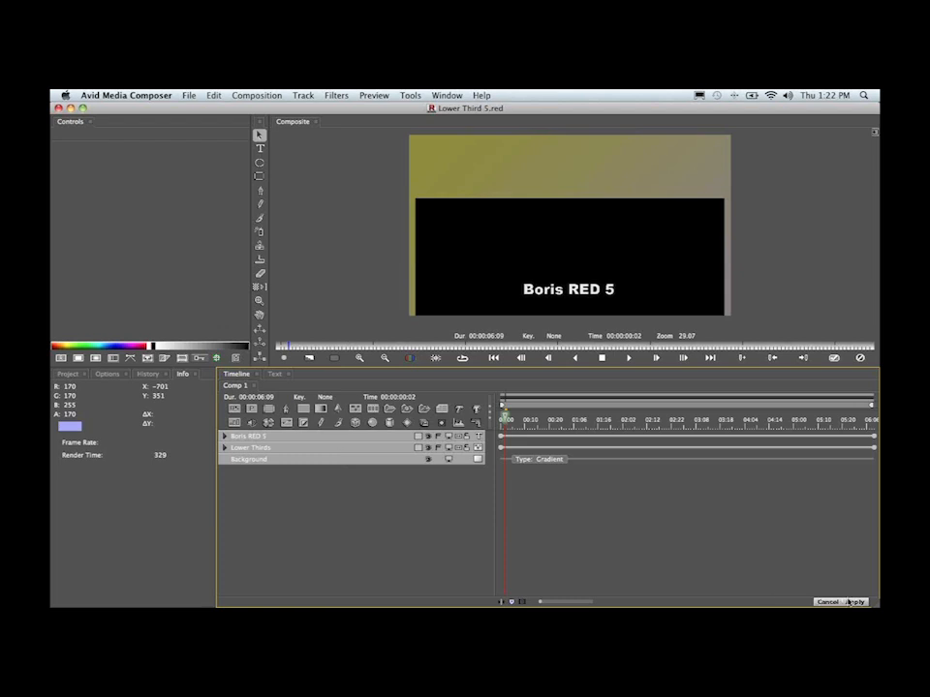
Leave Boris RED without applying or saving the Lower Third 5.red settings, and close the Effect Editor
left_click(827, 603)
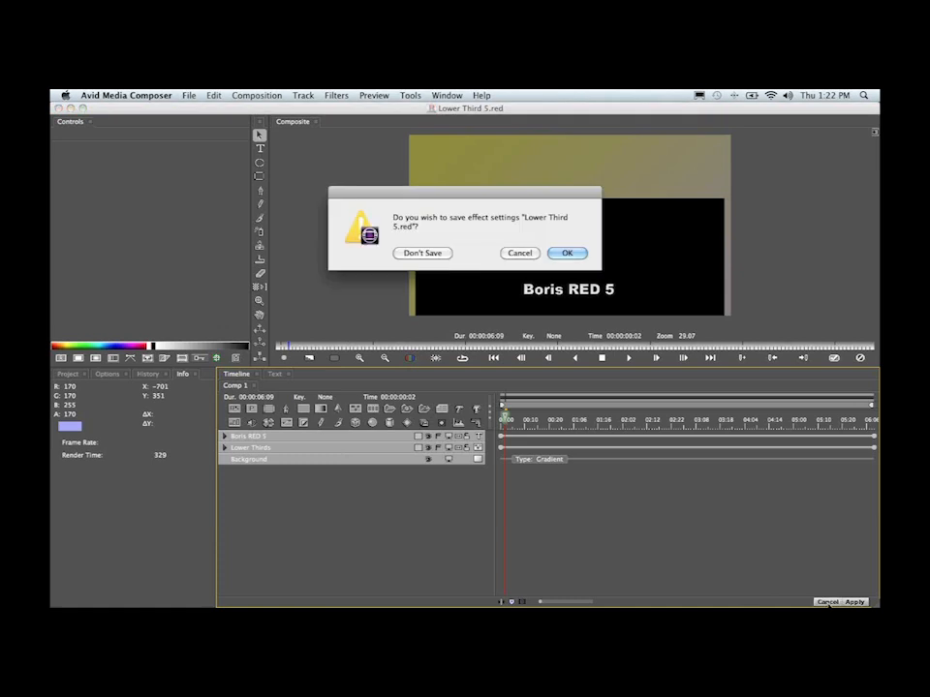
left_click(424, 256)
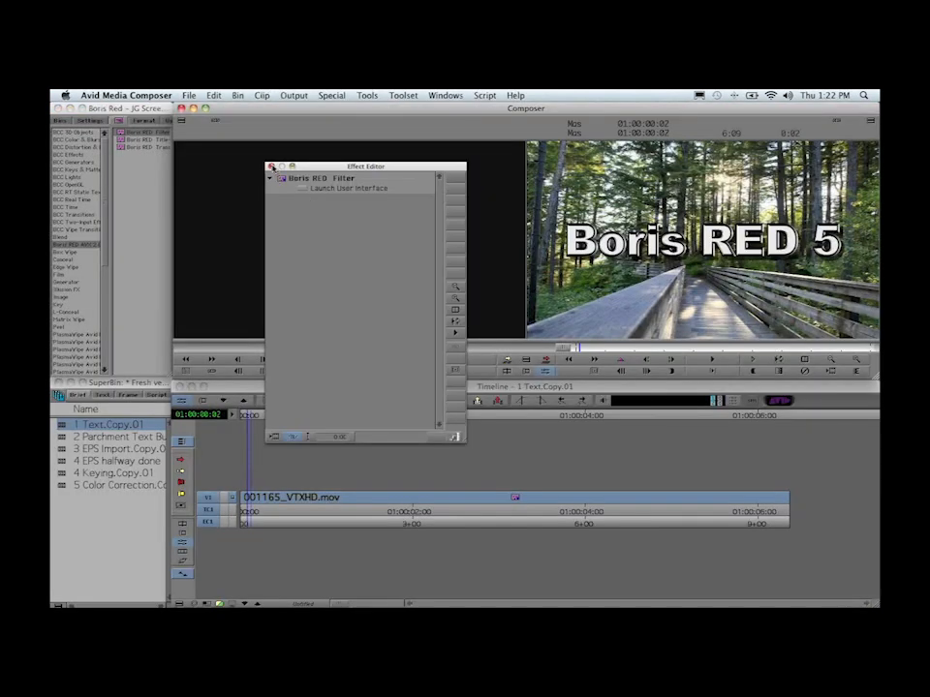
left_click(271, 167)
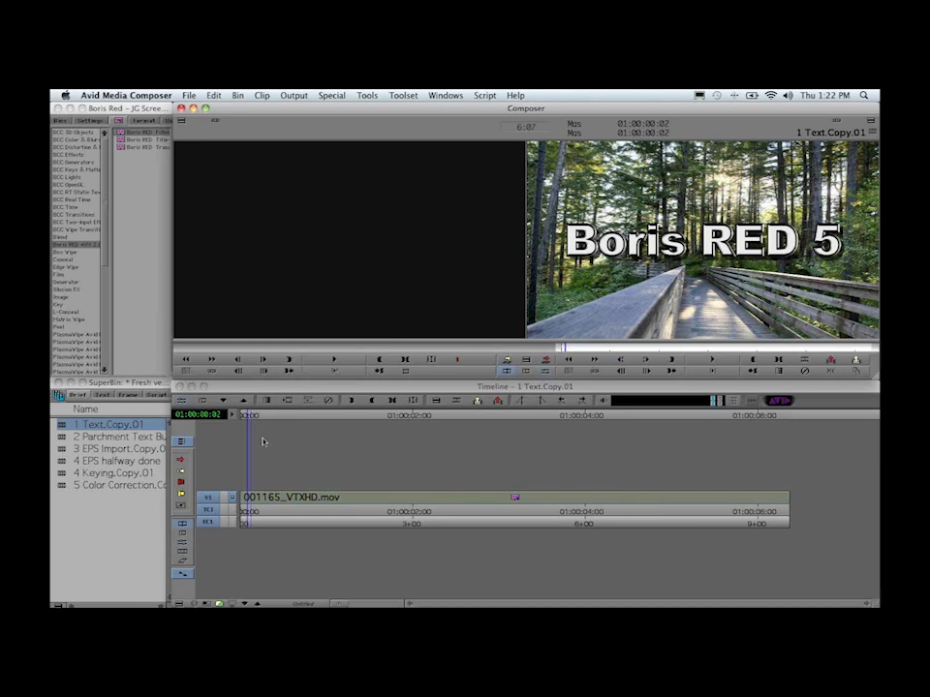
Reopen the clip's effect in Boris RED, examine the Library Browser and Save Project Copy To Library commands, then cancel back to Avid and close the Effect Editor
left_click(187, 401)
left_click(187, 401)
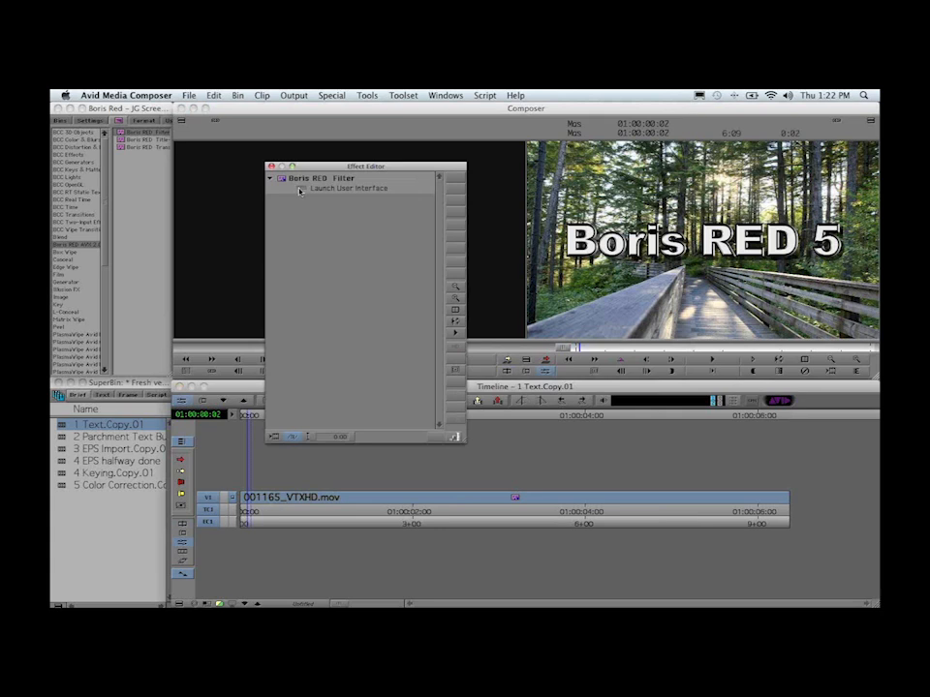
left_click(299, 190)
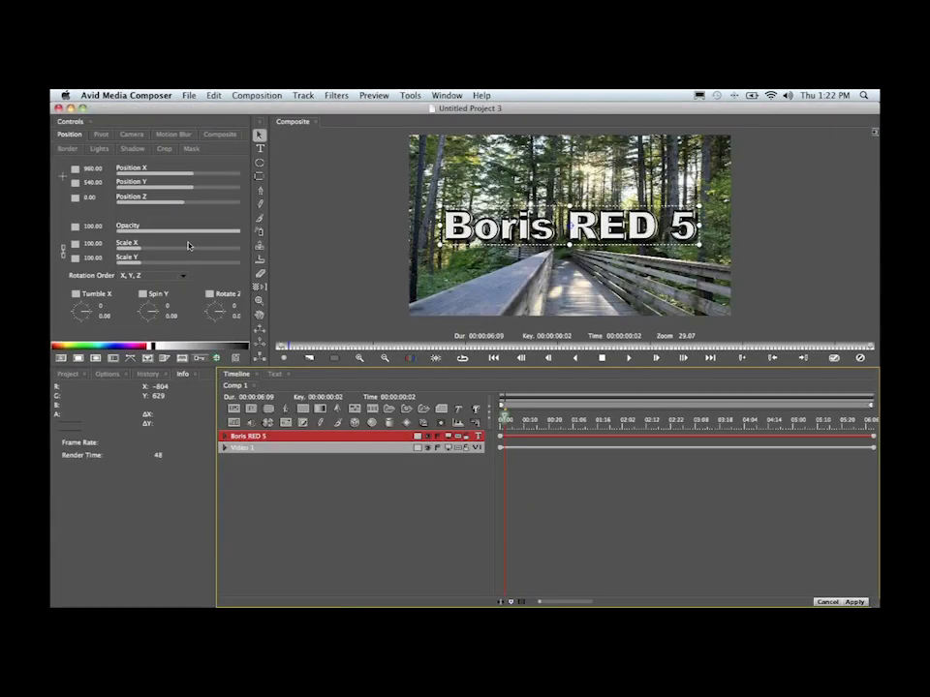
left_click(435, 95)
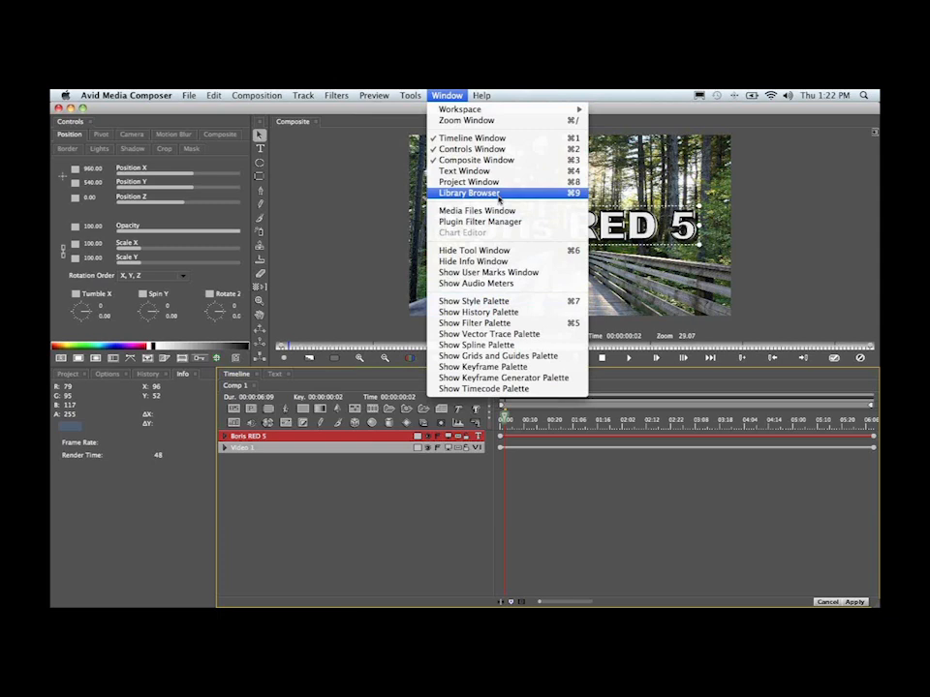
left_click(368, 224)
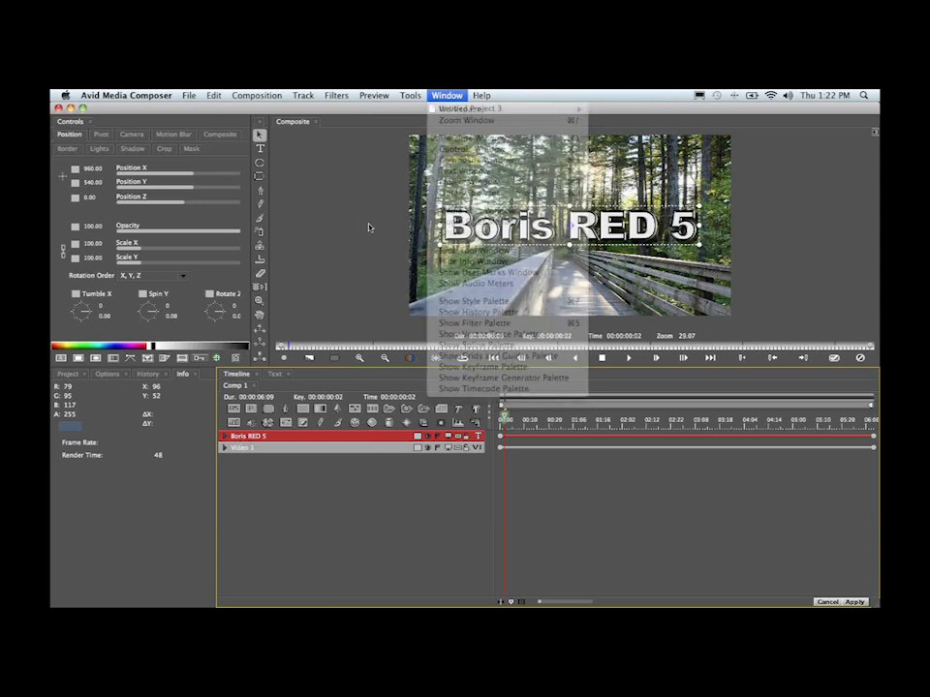
left_click(190, 96)
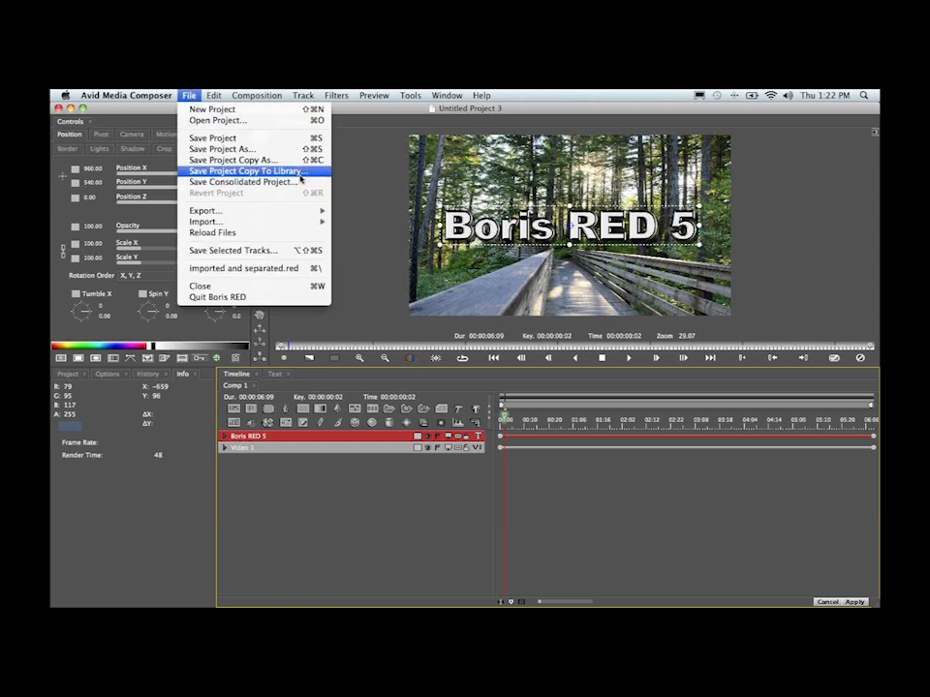
left_click(372, 211)
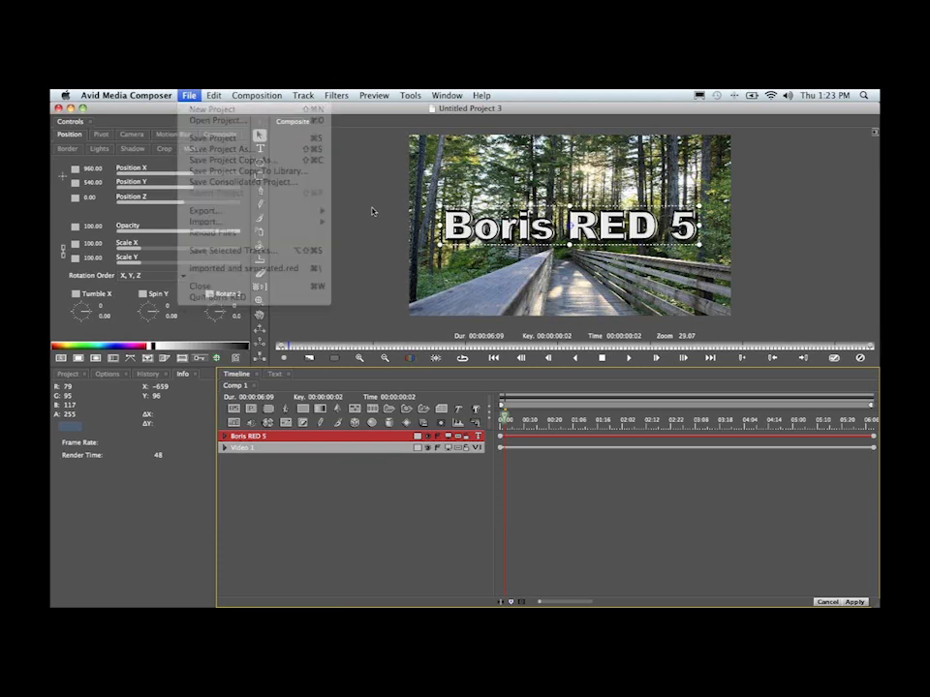
left_click(828, 602)
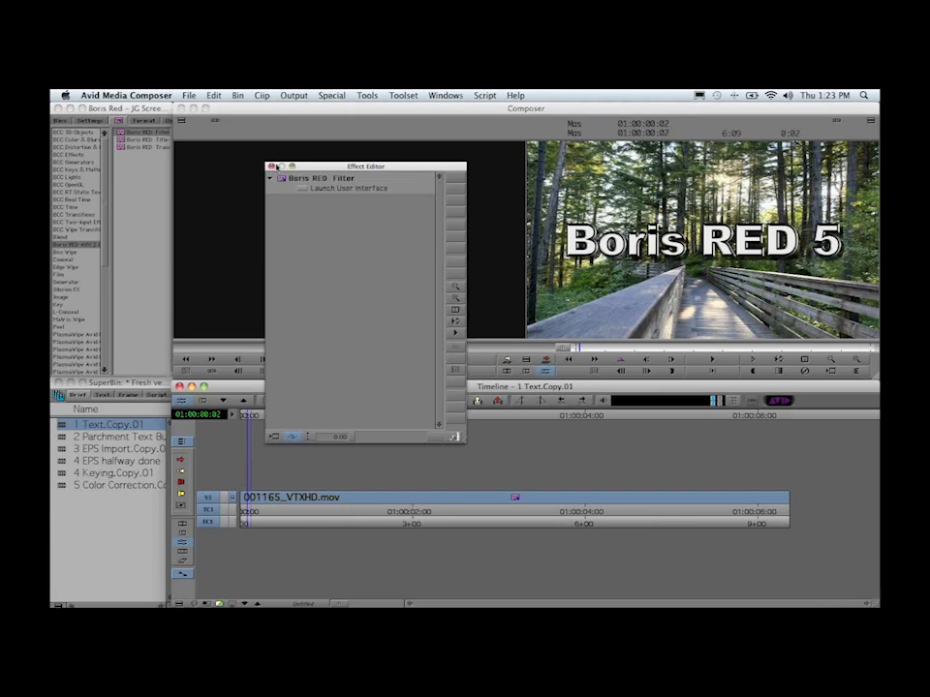
left_click(272, 166)
Load the 2 Parchment Text Burn in.Copy.01 sequence and play its text animation from the start
double_click(70, 438)
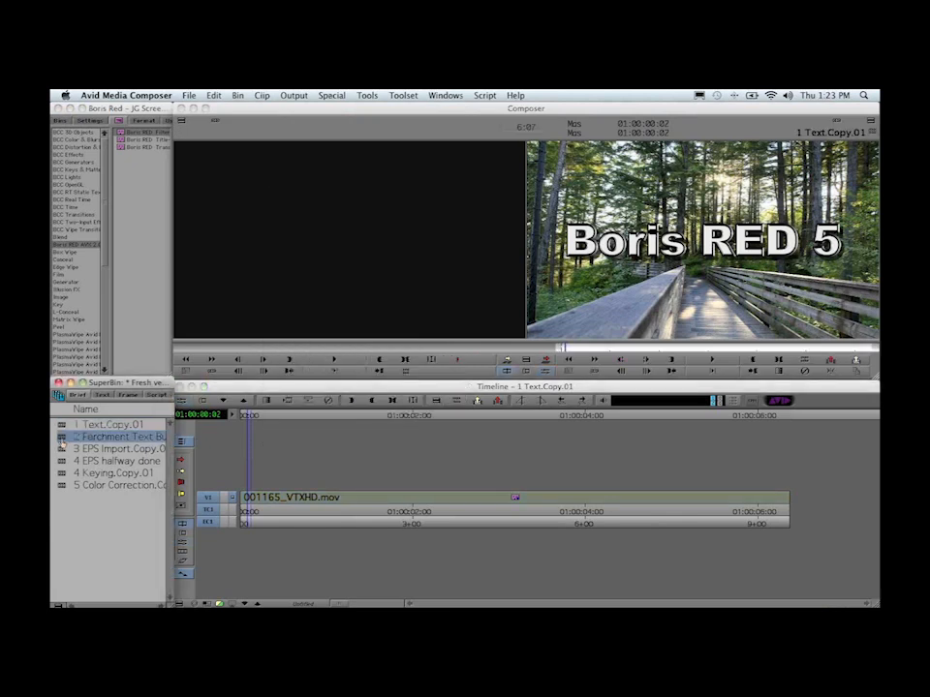
left_click_drag(298, 516, 228, 514)
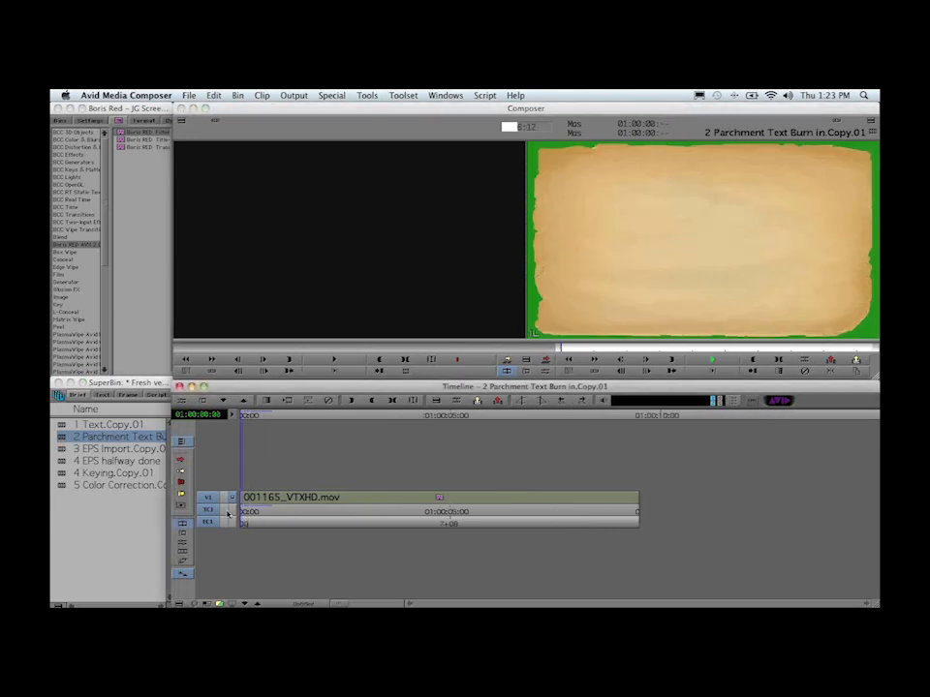
key("space")
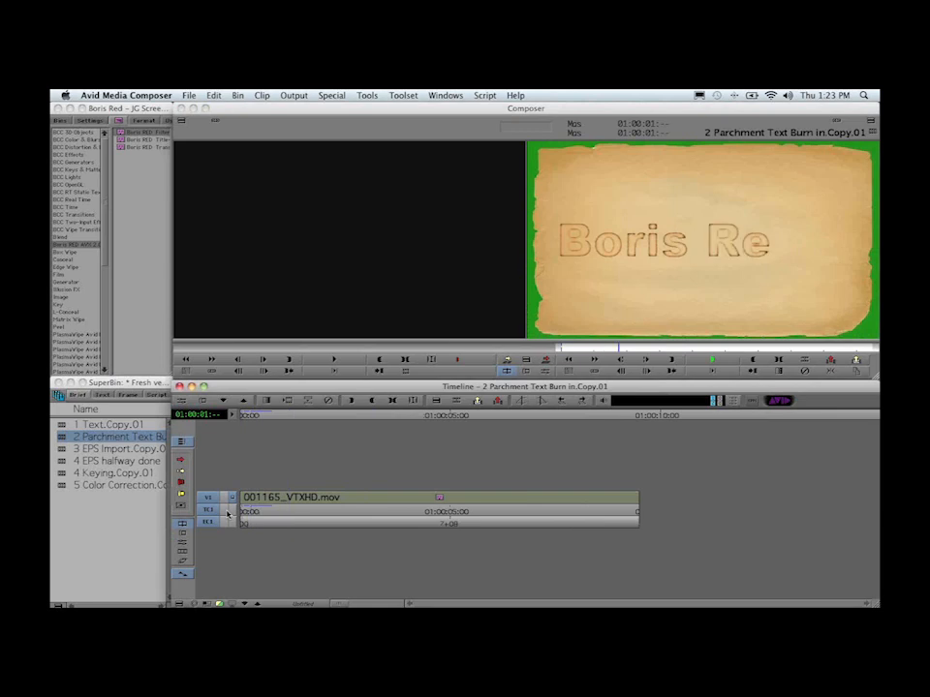
key("space")
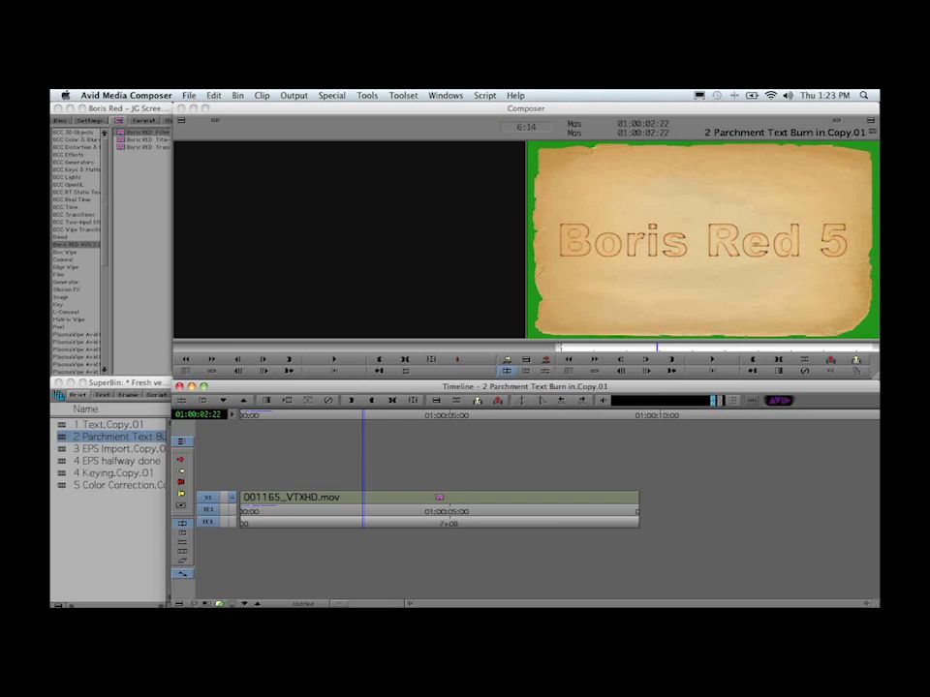
Switch to Finder, preview the parchment05 image in the WebinarProject media folder and close the folder window
left_click_drag(52, 484, 375, 198)
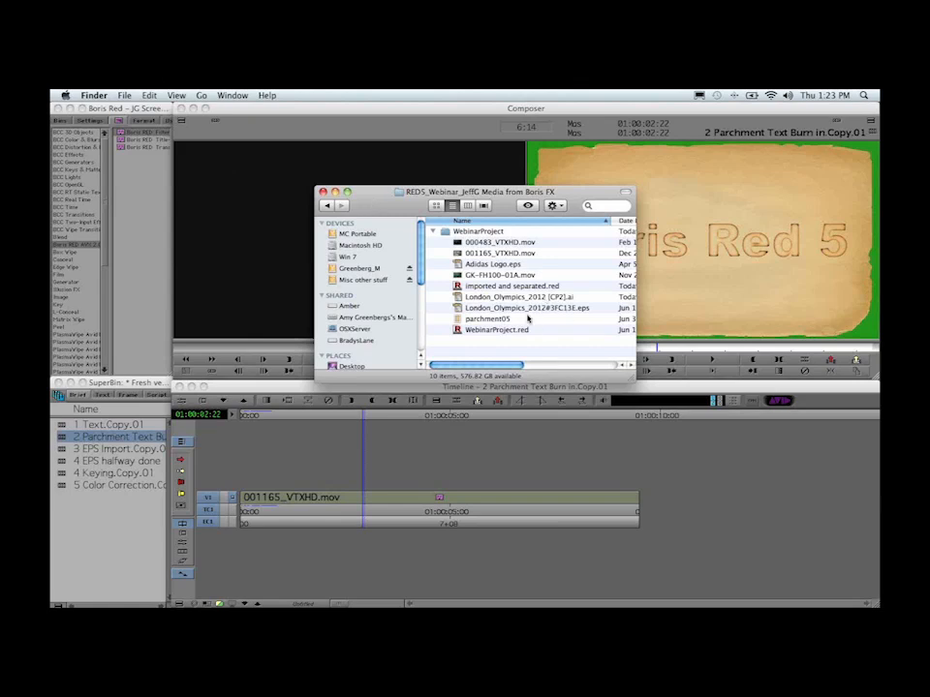
left_click(527, 318)
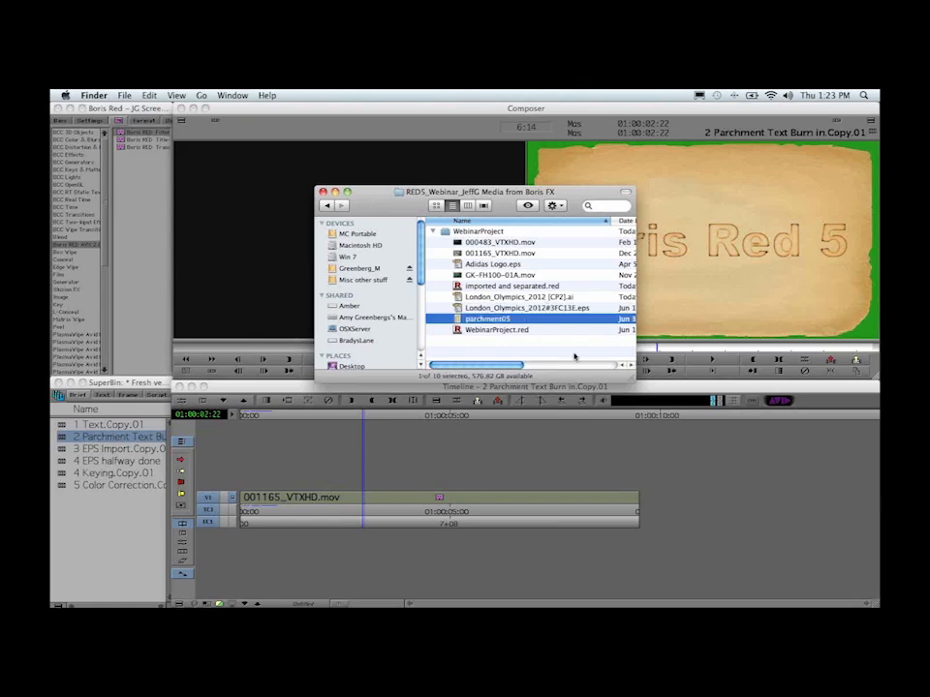
key("space")
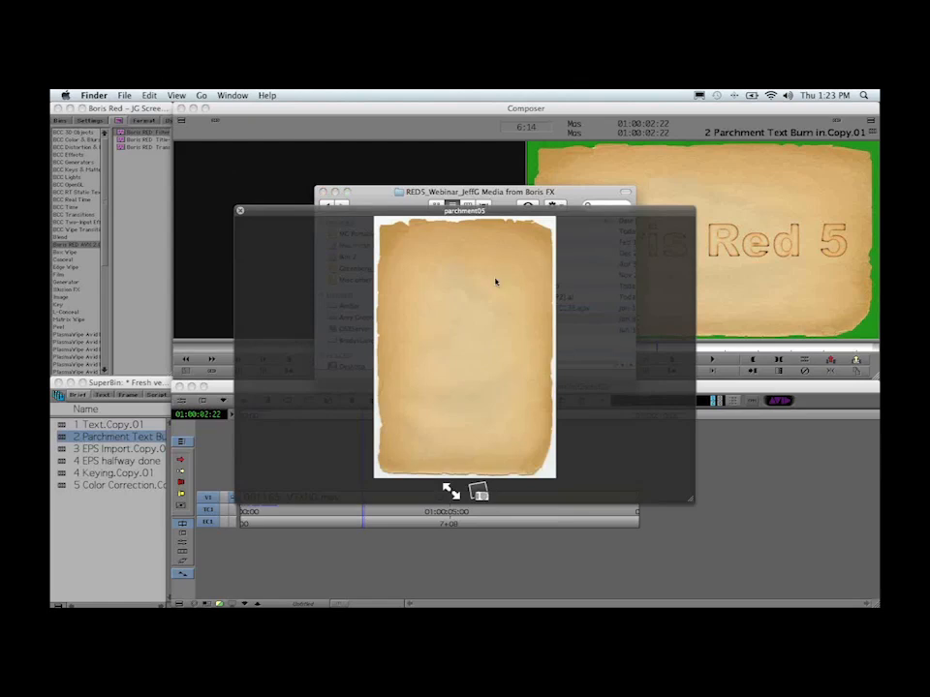
key("space")
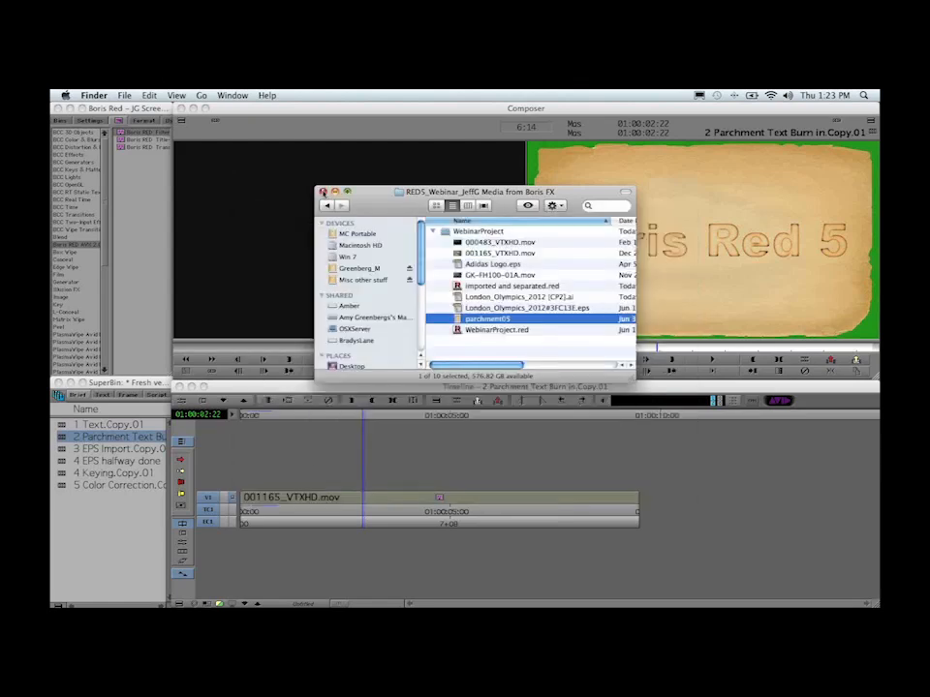
left_click(322, 192)
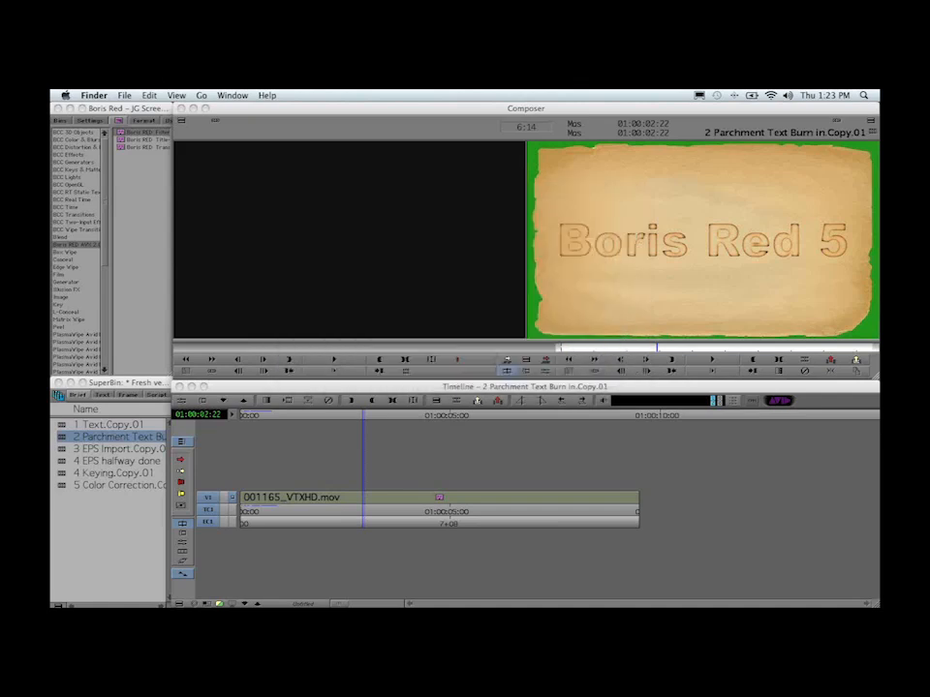
Remove the existing effect from the 001165_VTXHD.mov clip in the parchment sequence and return the playhead to 01:00:00:00
left_click(316, 520)
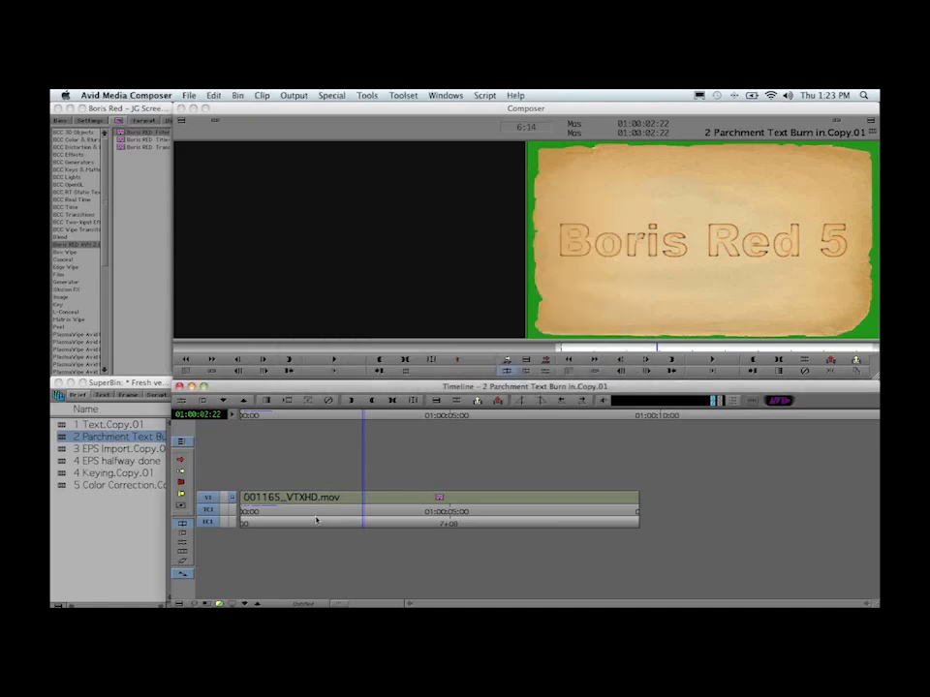
left_click(331, 404)
left_click_drag(339, 509, 242, 518)
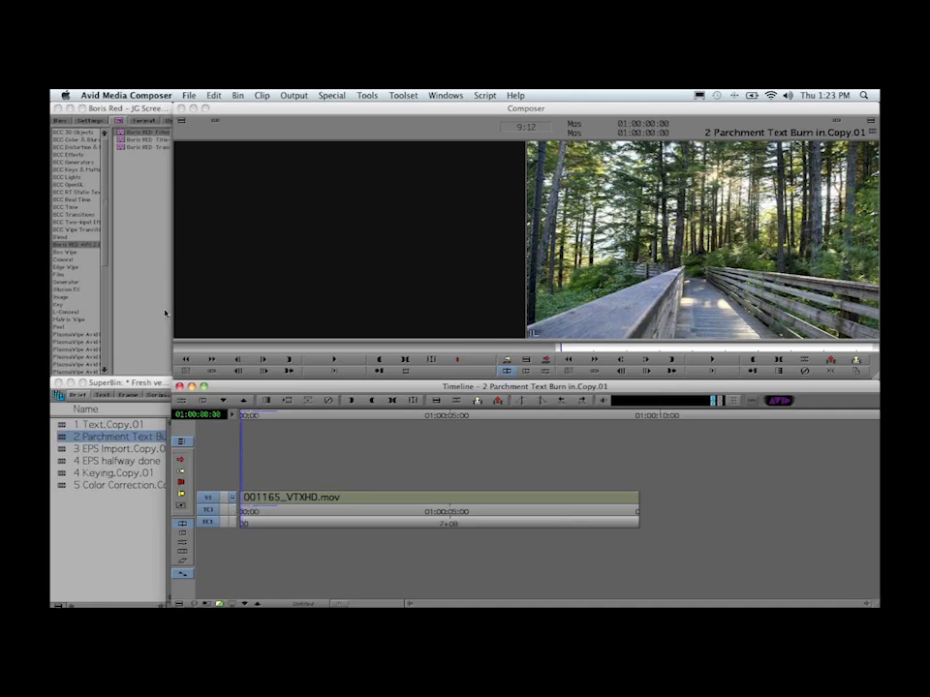
Apply the Boris RED Filter effect to the 001165_VTXHD.mov clip and launch its Boris RED user interface
left_click_drag(130, 141, 329, 498)
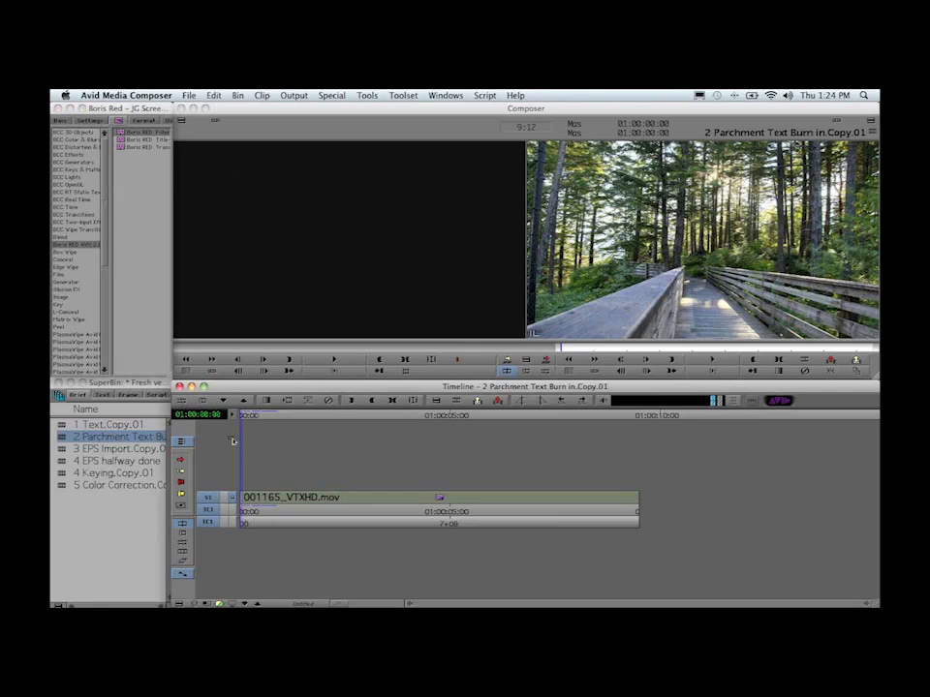
left_click(182, 400)
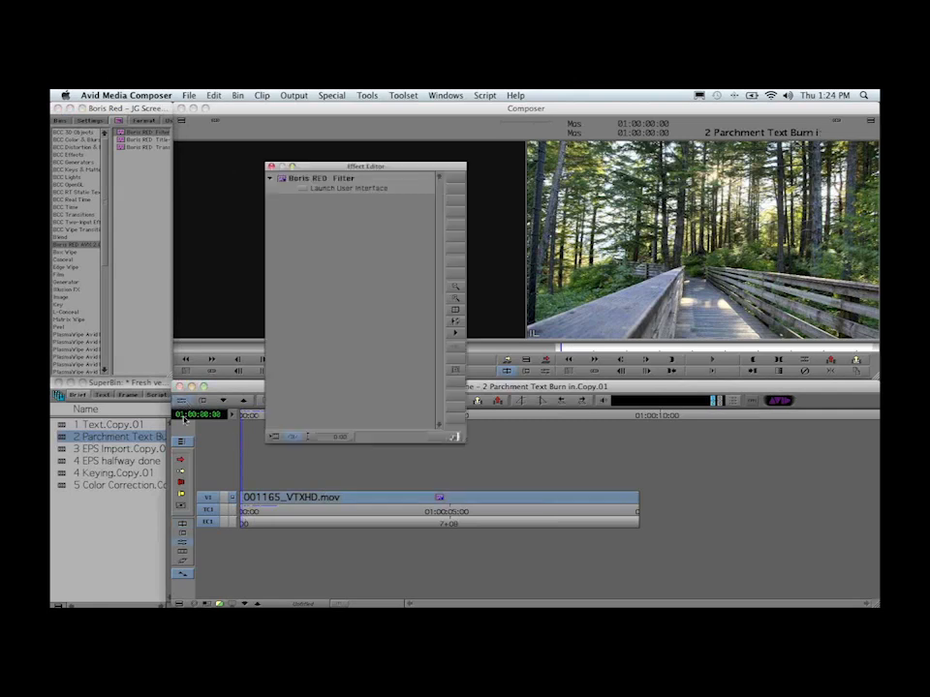
left_click(303, 193)
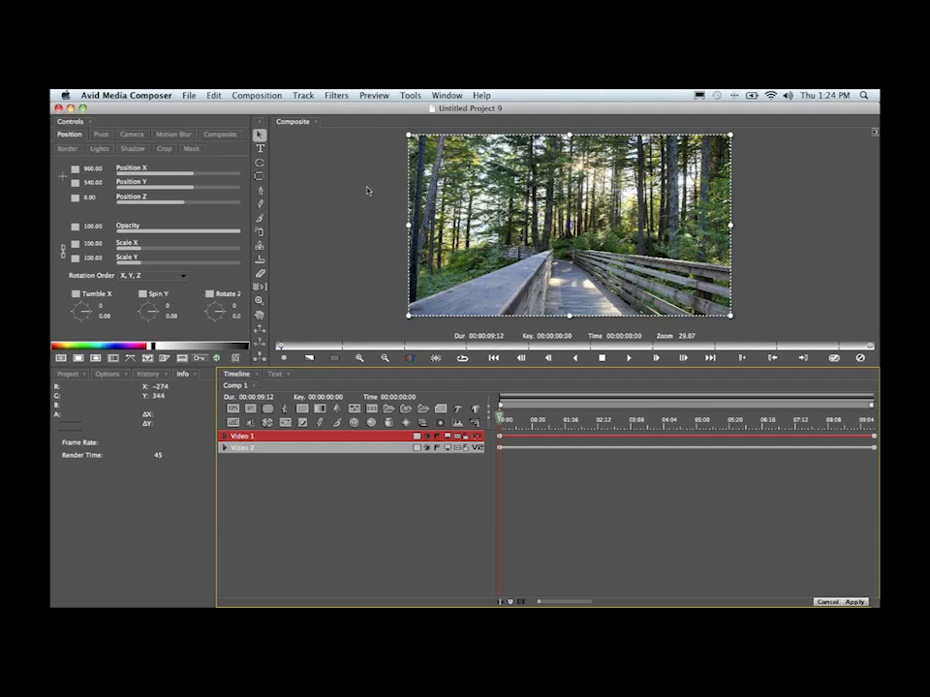
Load the Single Comp Window workspace and zoom the composite preview out to 25%
left_click(445, 96)
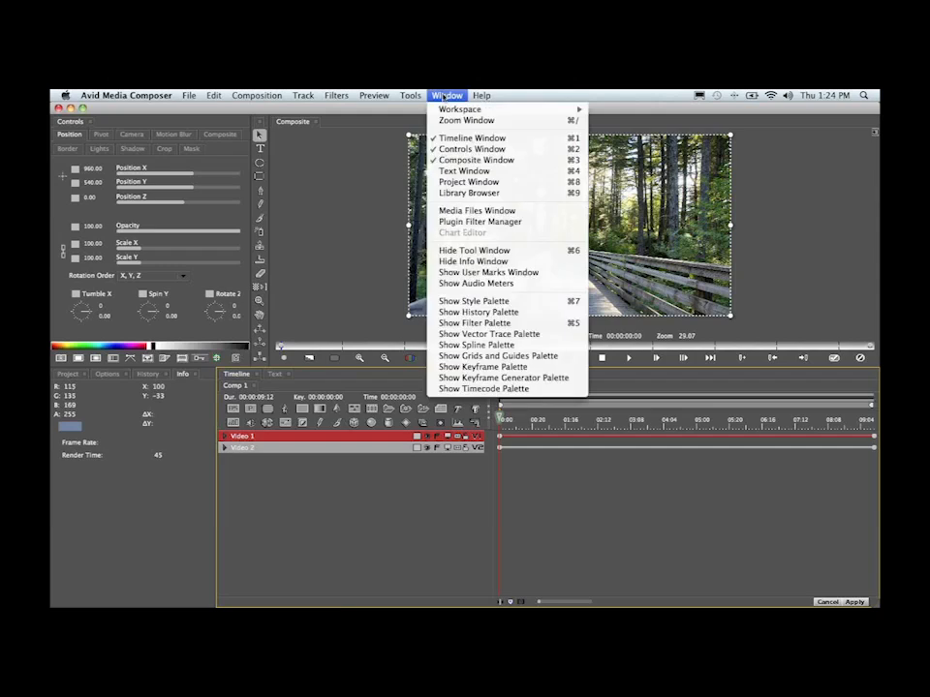
mouse_move(442, 109)
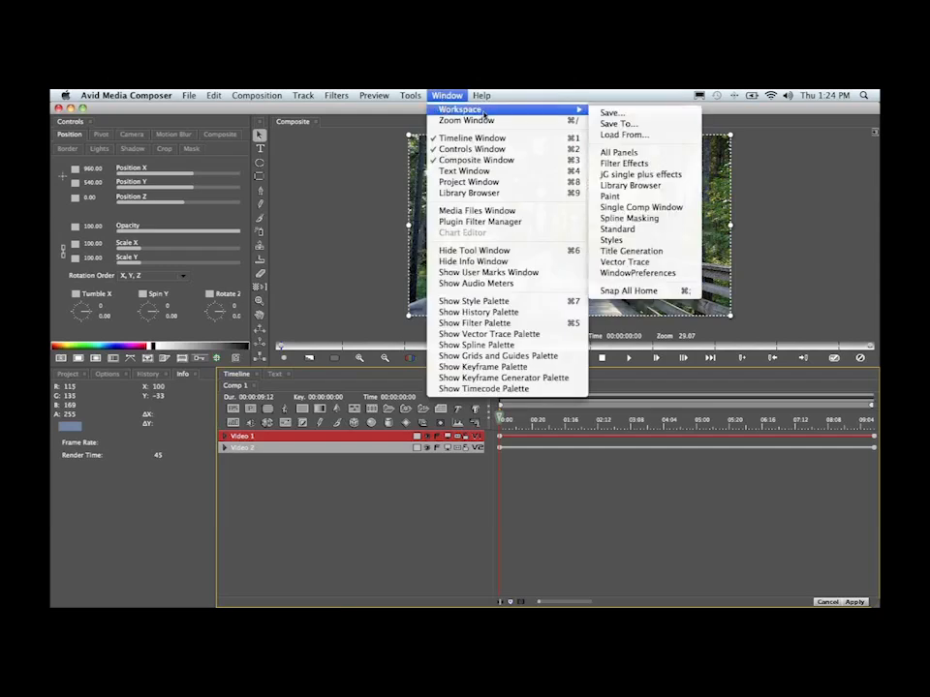
left_click(652, 209)
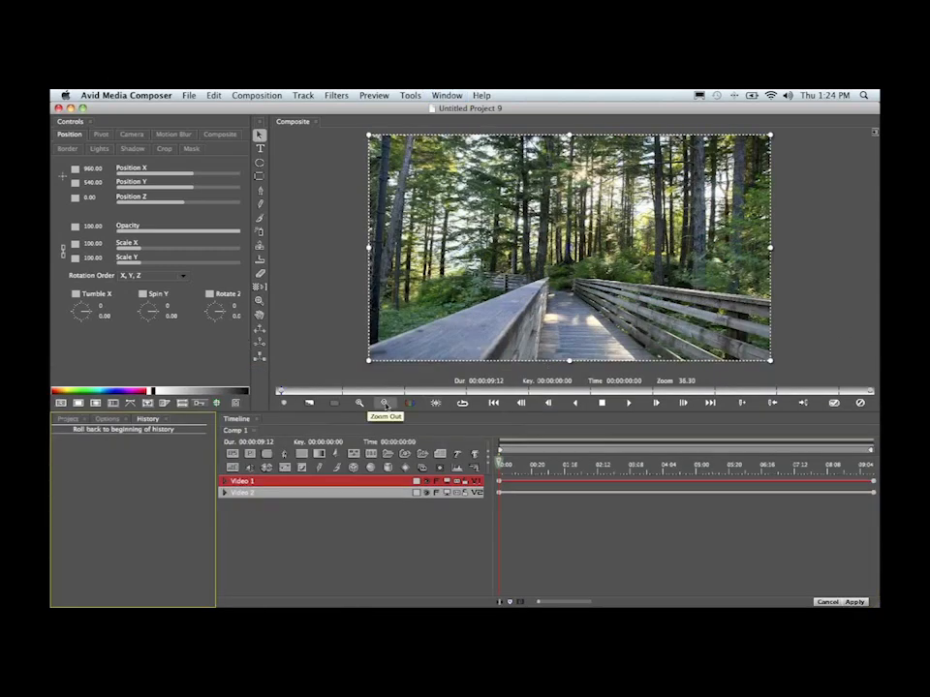
left_click(385, 403)
left_click(359, 403)
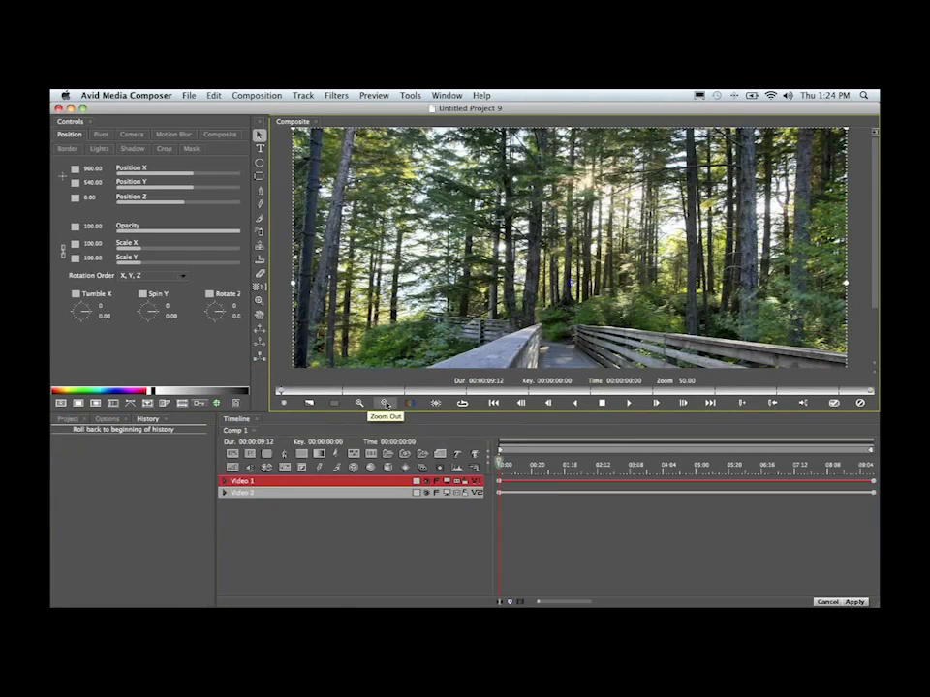
left_click(386, 403)
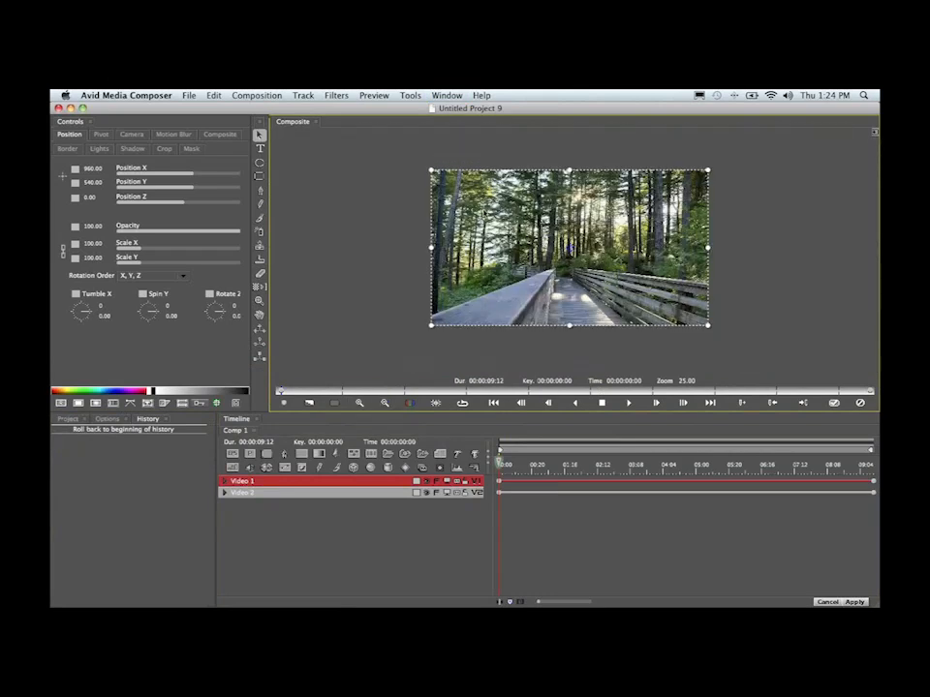
Check the available preview scale options, including Fit, and find where keyboard shortcuts are edited
left_click(385, 94)
mouse_move(426, 298)
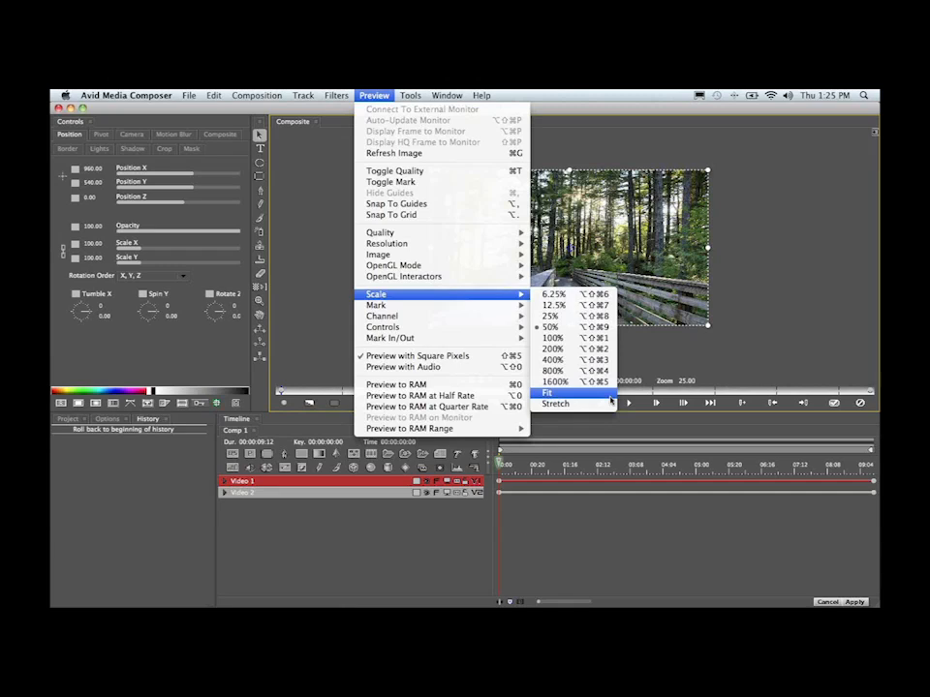
left_click(232, 96)
left_click(213, 94)
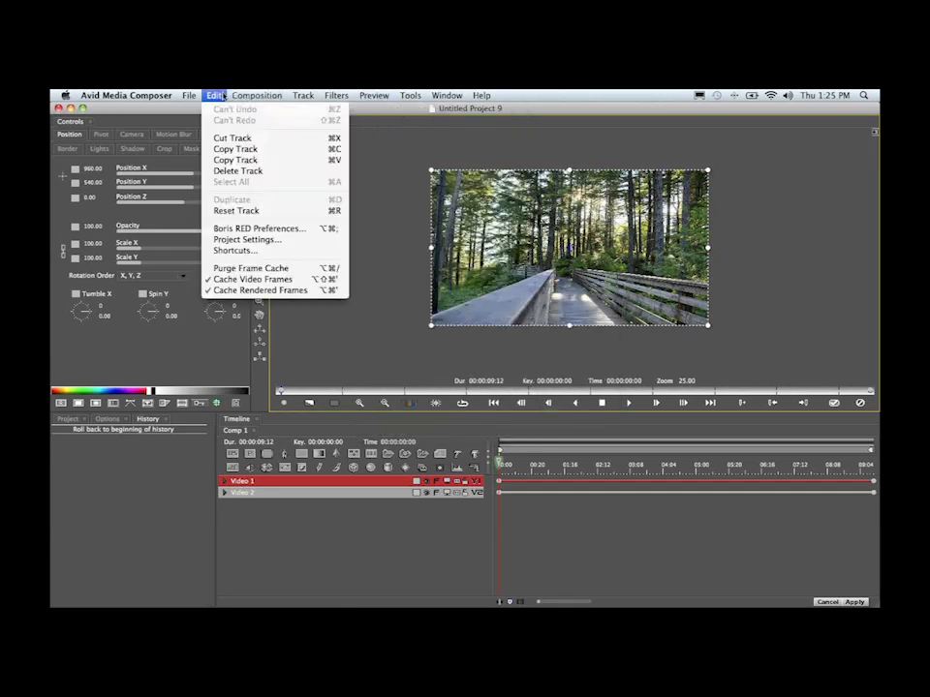
mouse_move(161, 94)
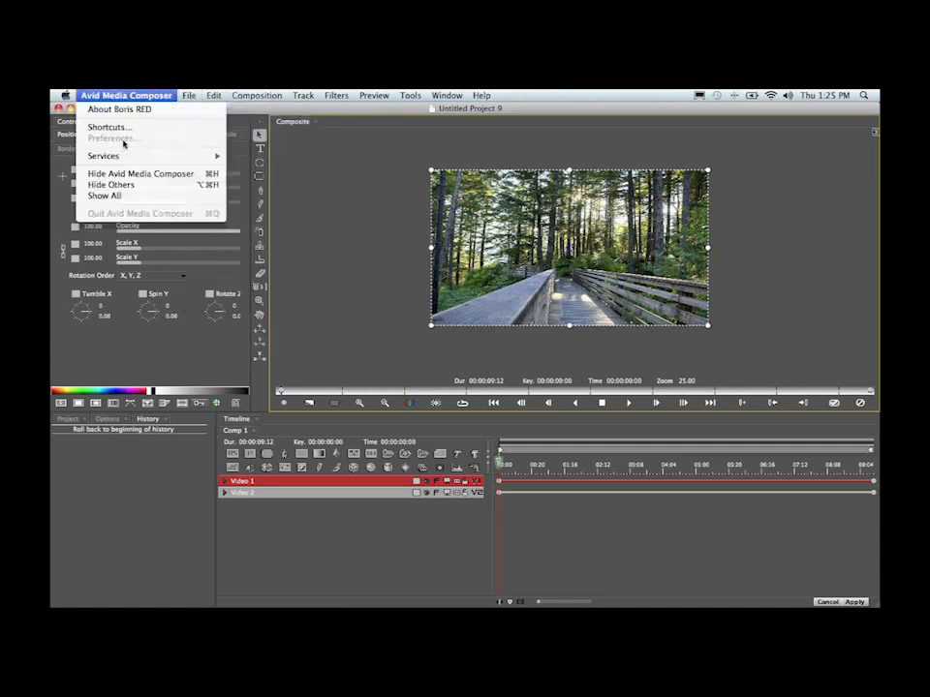
mouse_move(199, 94)
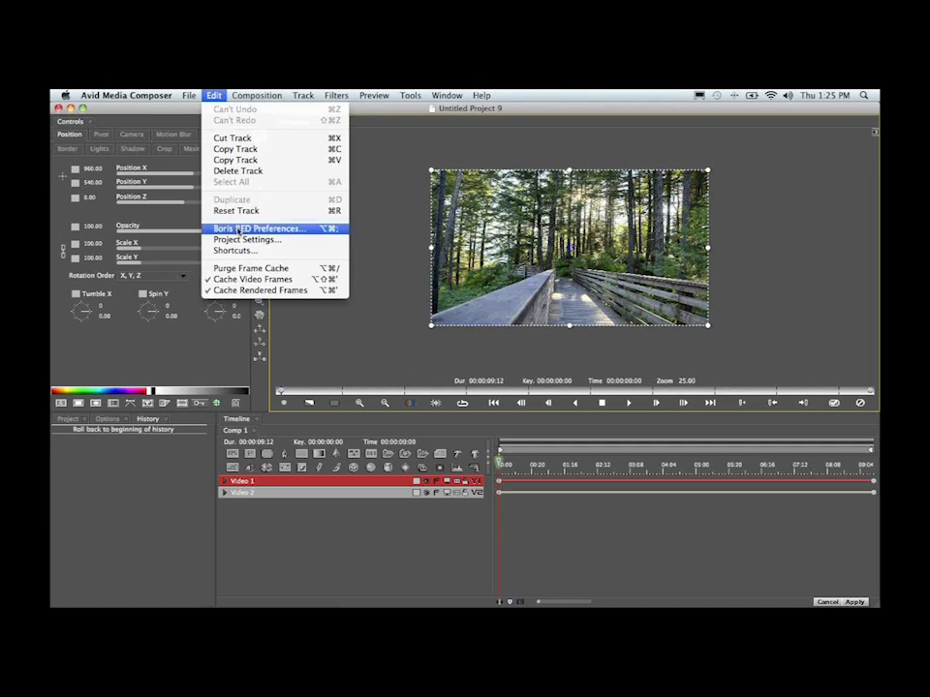
Assign F1 as the keyboard shortcut for the Fit preview scale and fit the composite preview to its window
left_click(243, 251)
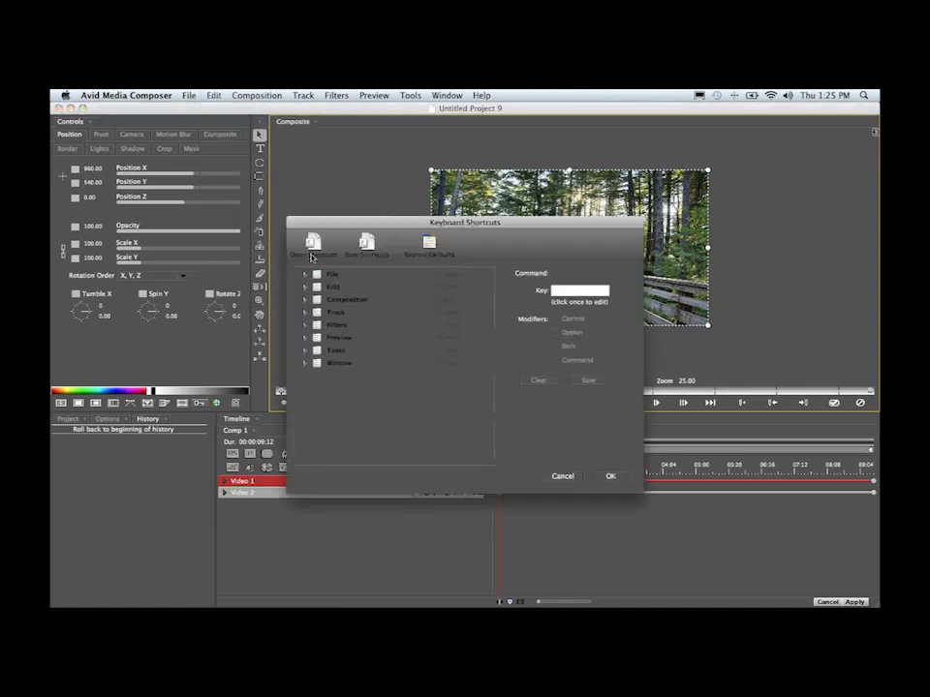
left_click(306, 338)
left_click_drag(494, 327, 494, 375)
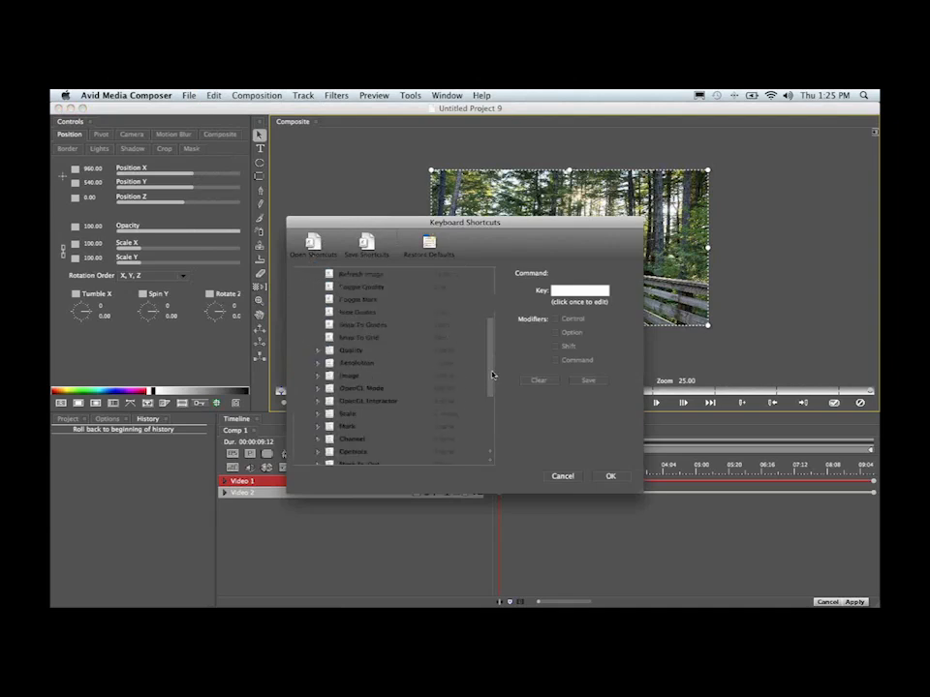
left_click(317, 415)
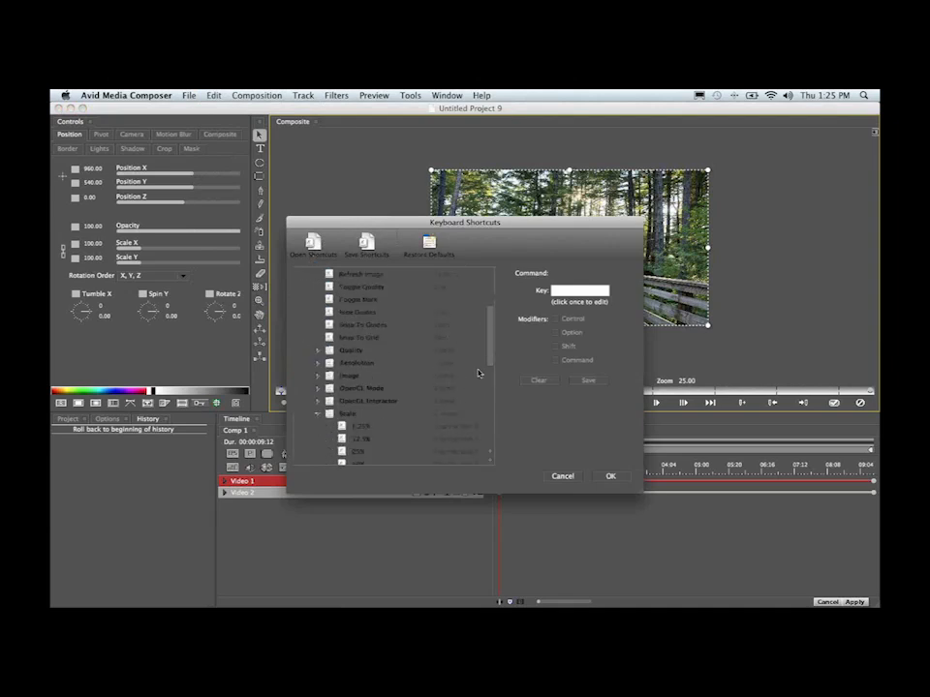
left_click_drag(492, 352, 492, 409)
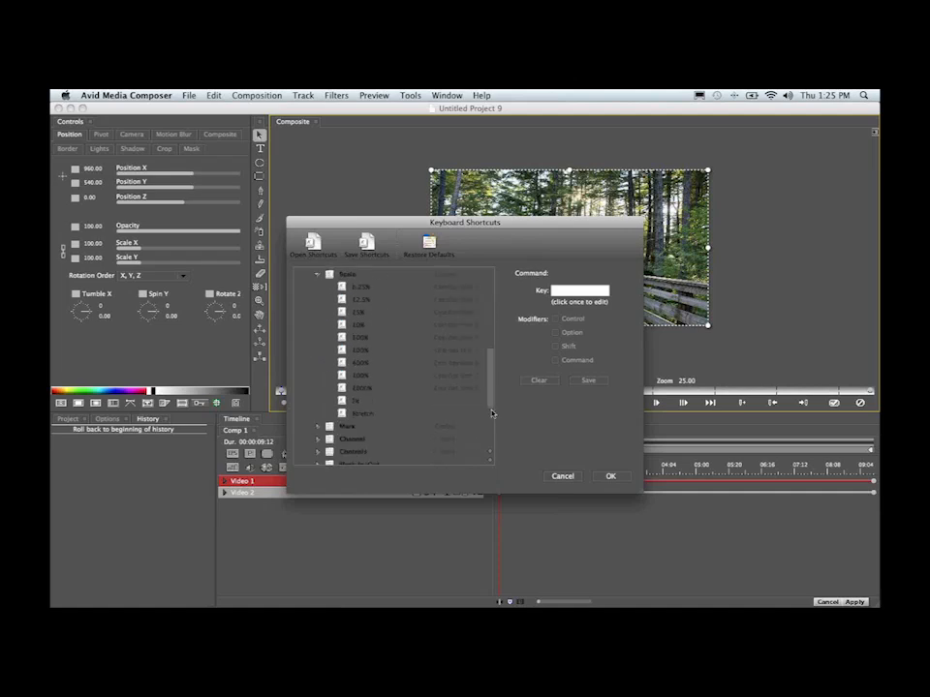
left_click(364, 403)
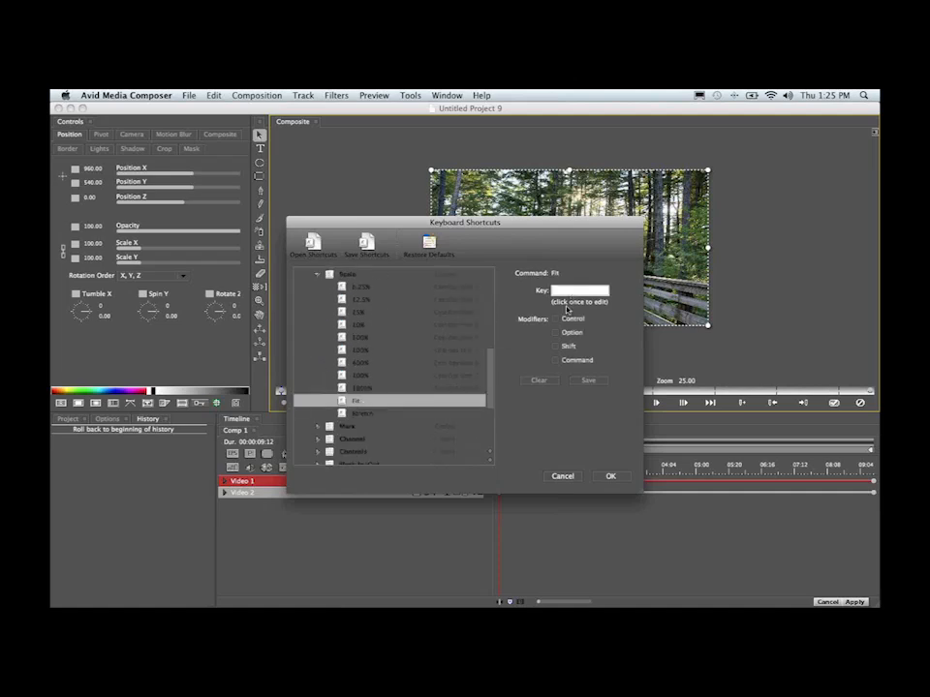
key("F1")
left_click(610, 477)
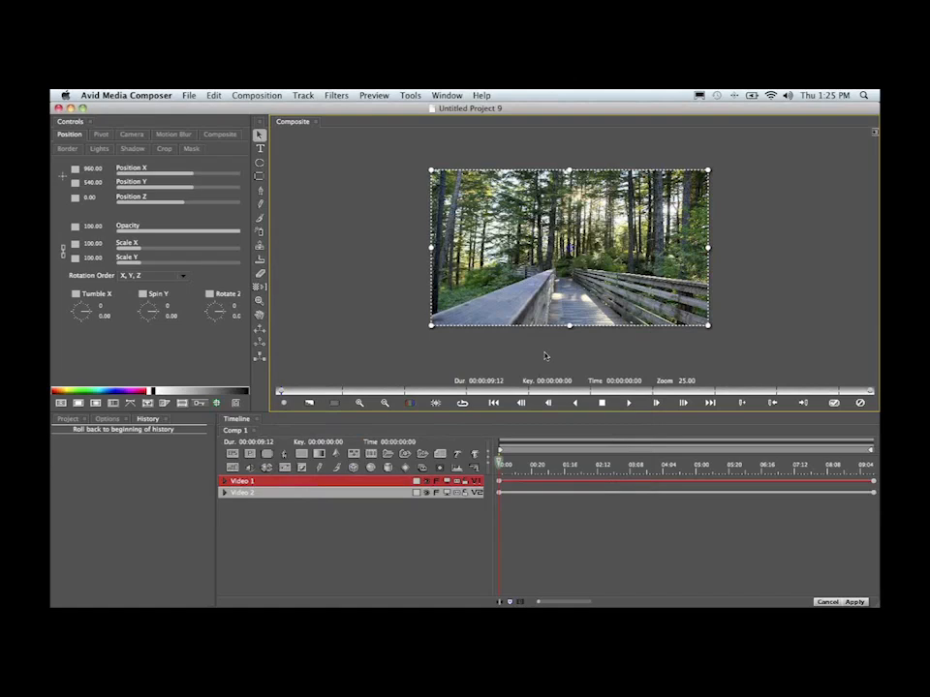
scroll(545, 357, "up", 3)
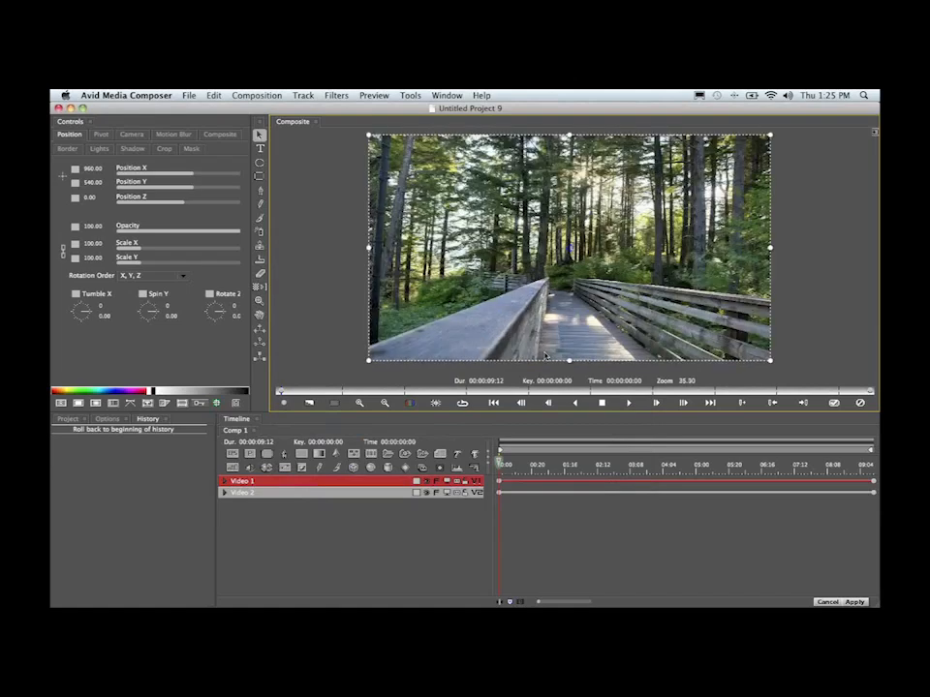
Reload the Single Comp Window workspace, view the Comp 1 project details and return to the history list
left_click(447, 95)
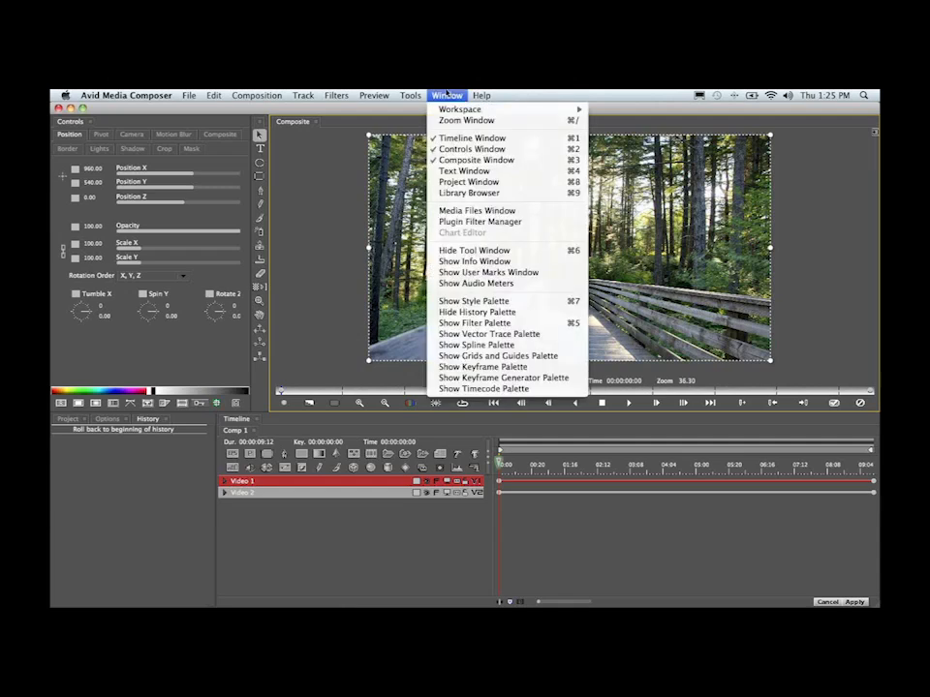
mouse_move(543, 109)
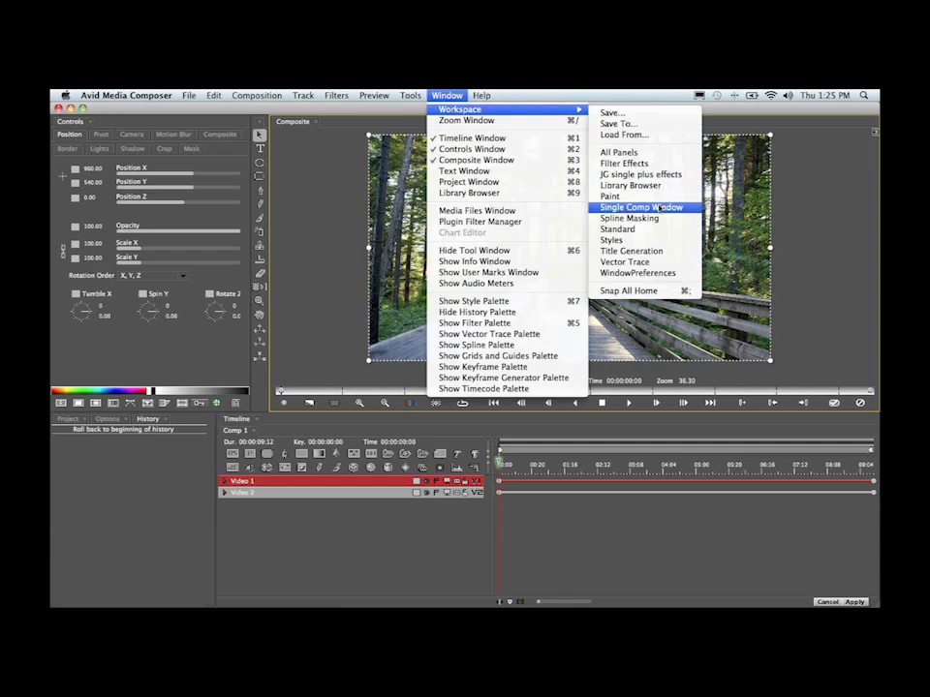
left_click(659, 207)
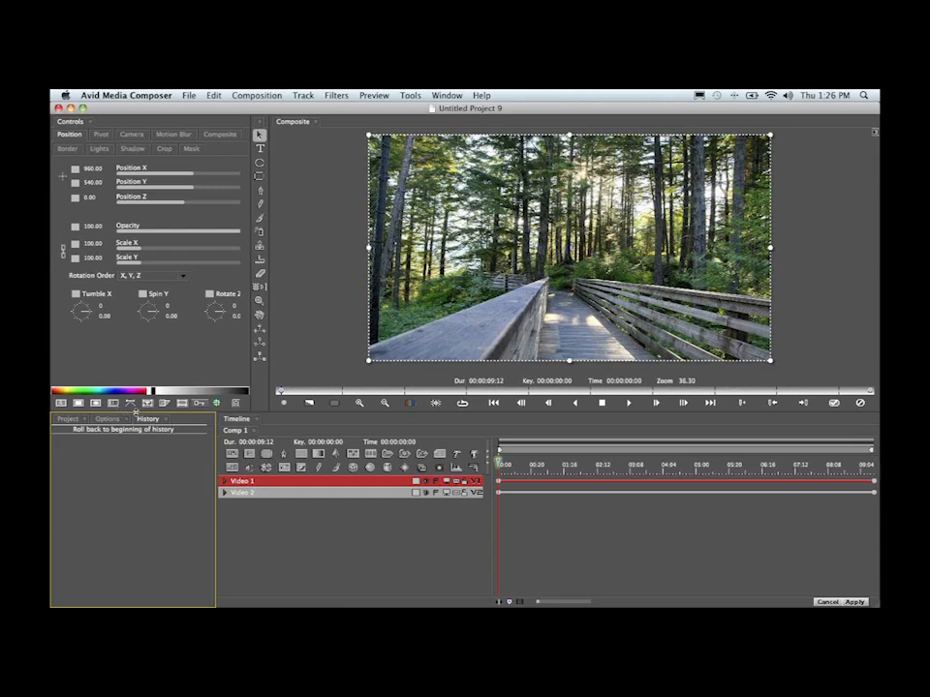
left_click(74, 422)
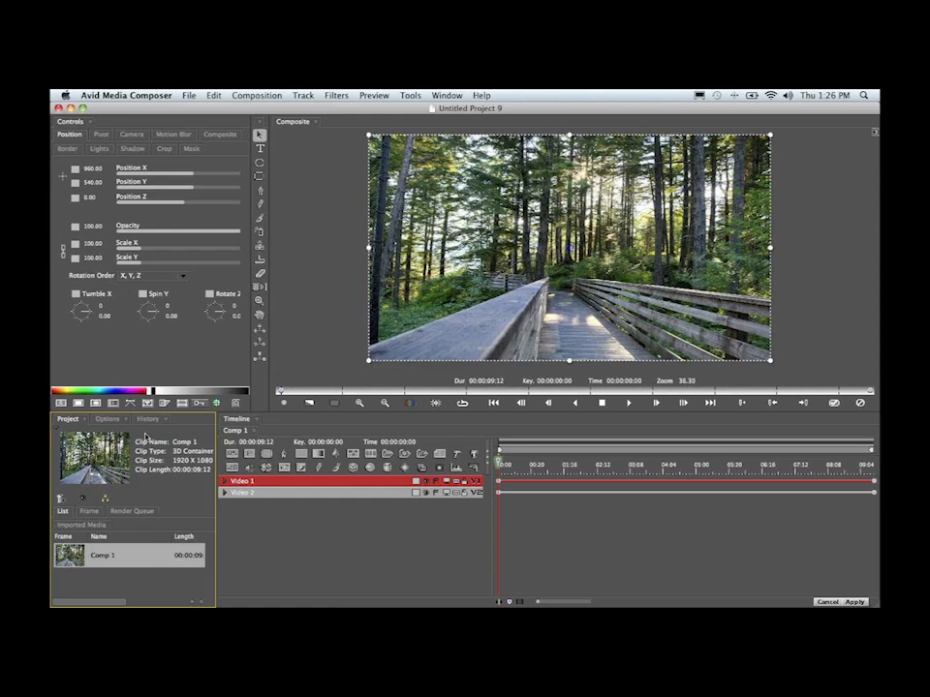
left_click(150, 420)
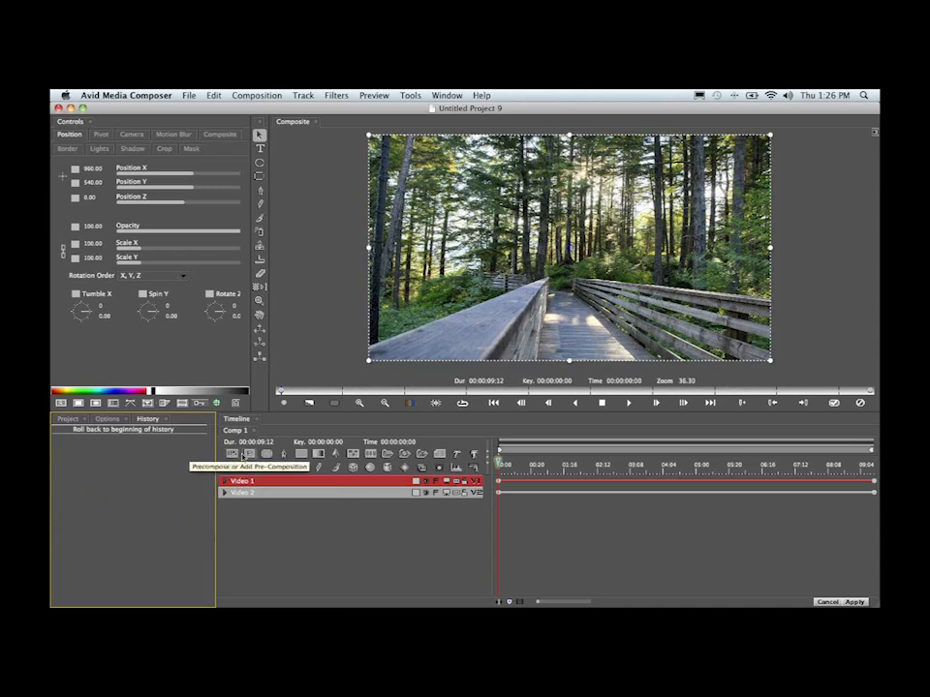
left_click(302, 455)
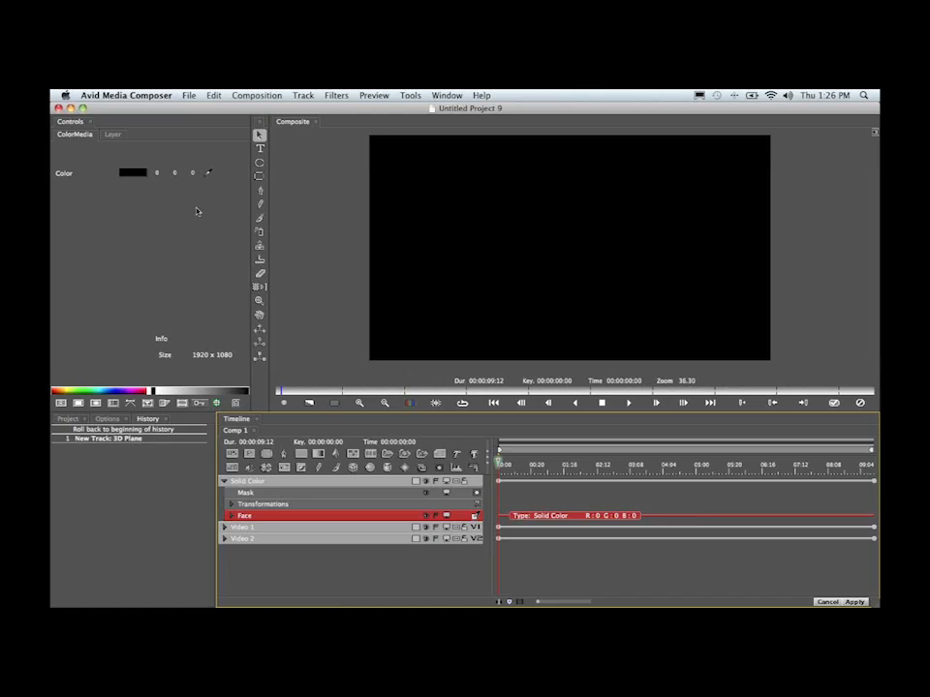
left_click(272, 481)
key("Delete")
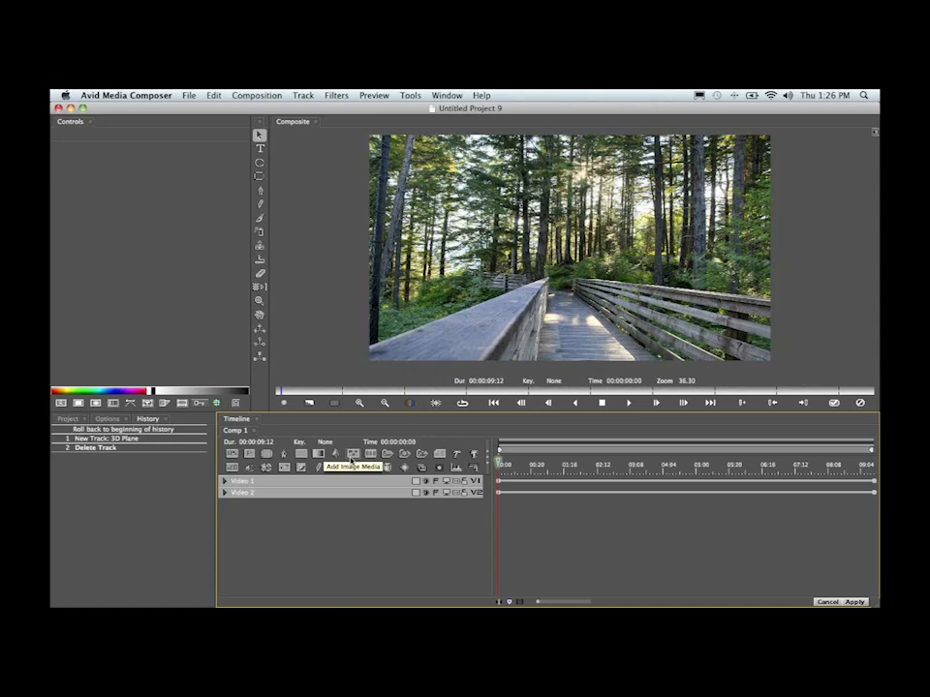
Add the parchment05 image from the WebinarProject folder as image media and set its aspect to Fit to Project Size
left_click(353, 461)
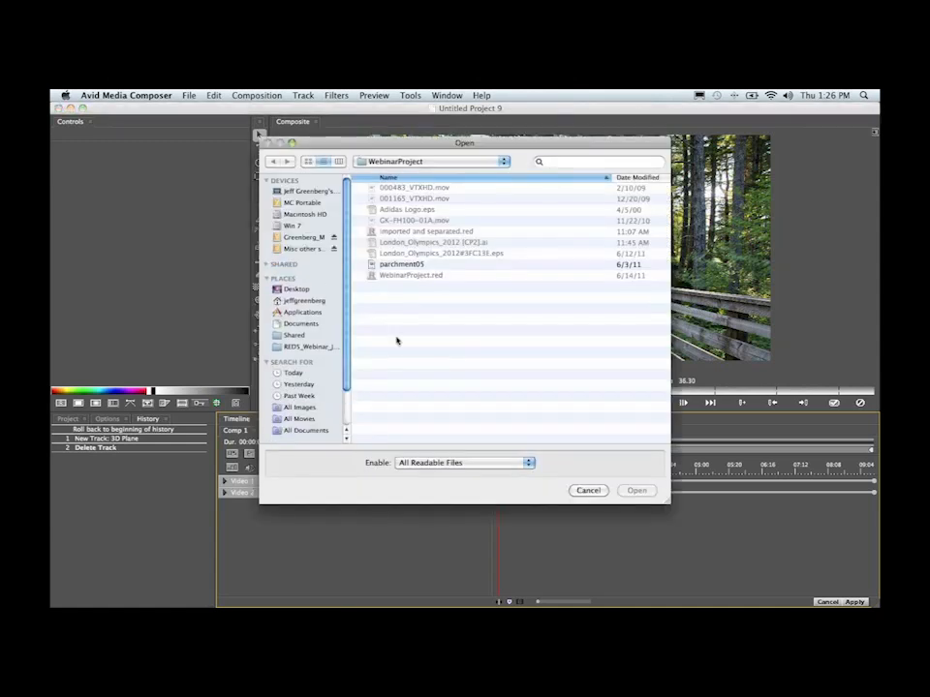
left_click(394, 265)
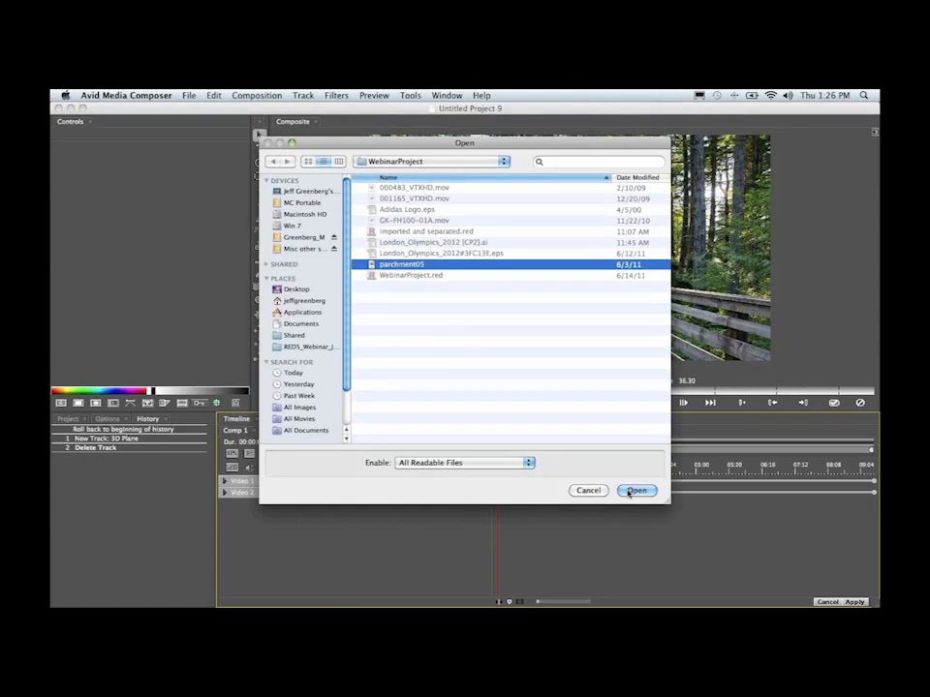
left_click(631, 491)
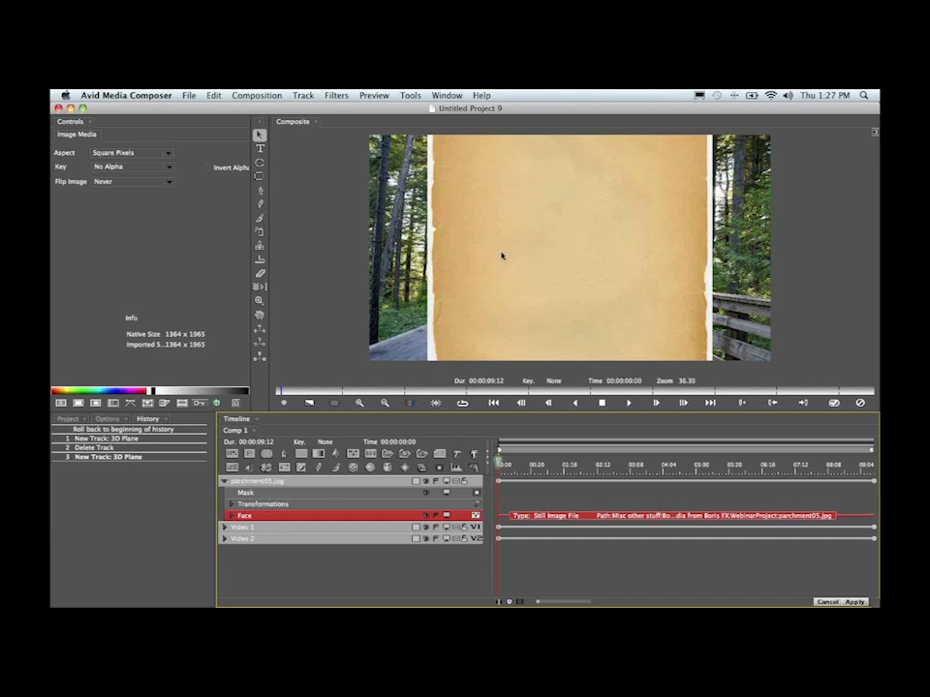
left_click(166, 156)
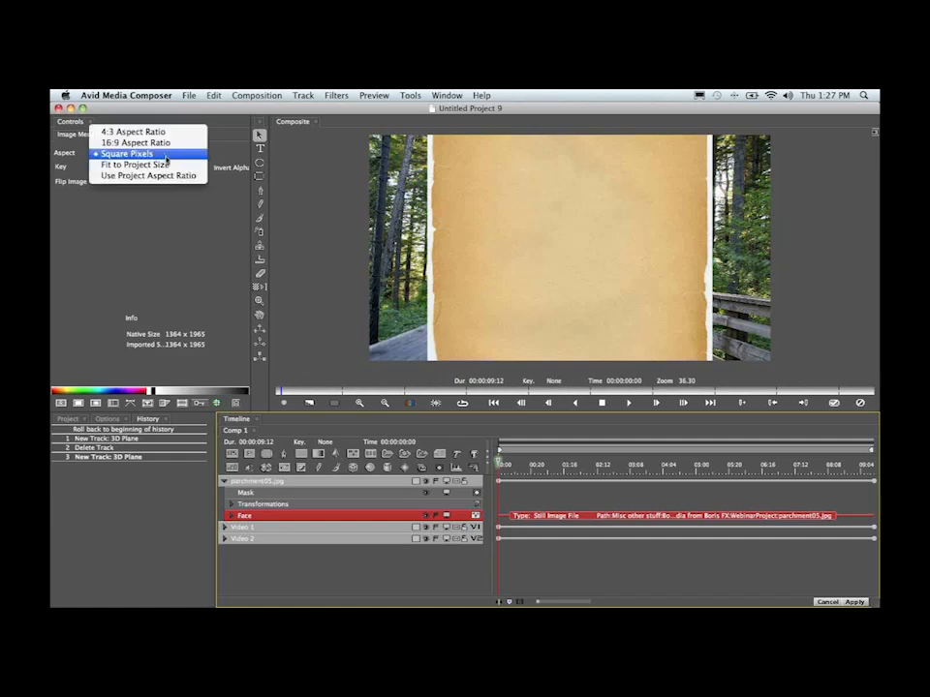
left_click(167, 166)
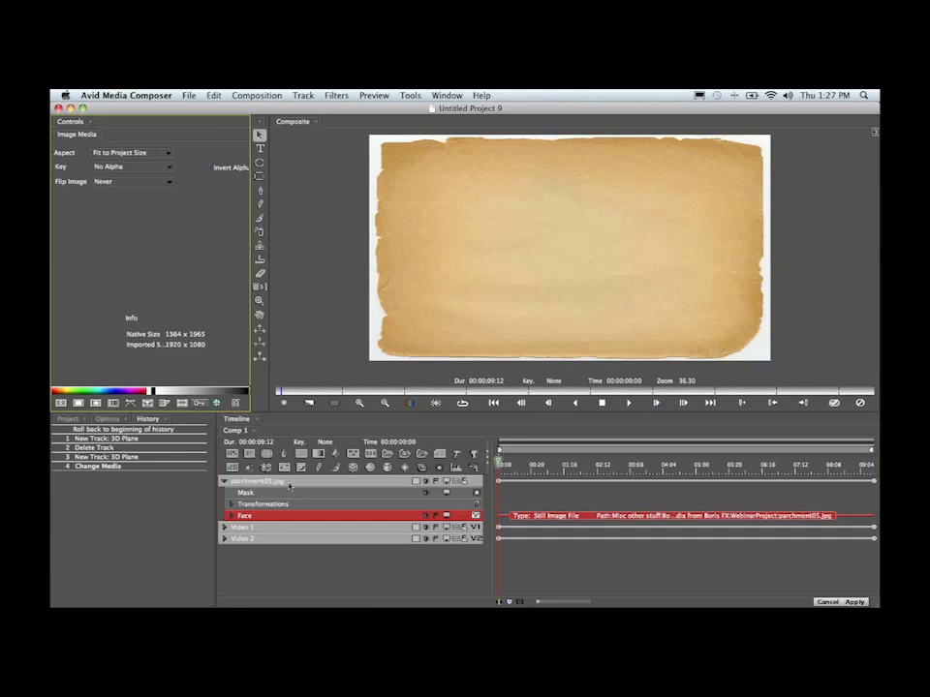
Examine the shape types offered for the parchment05.jpg track and its Face media settings
left_click(288, 484)
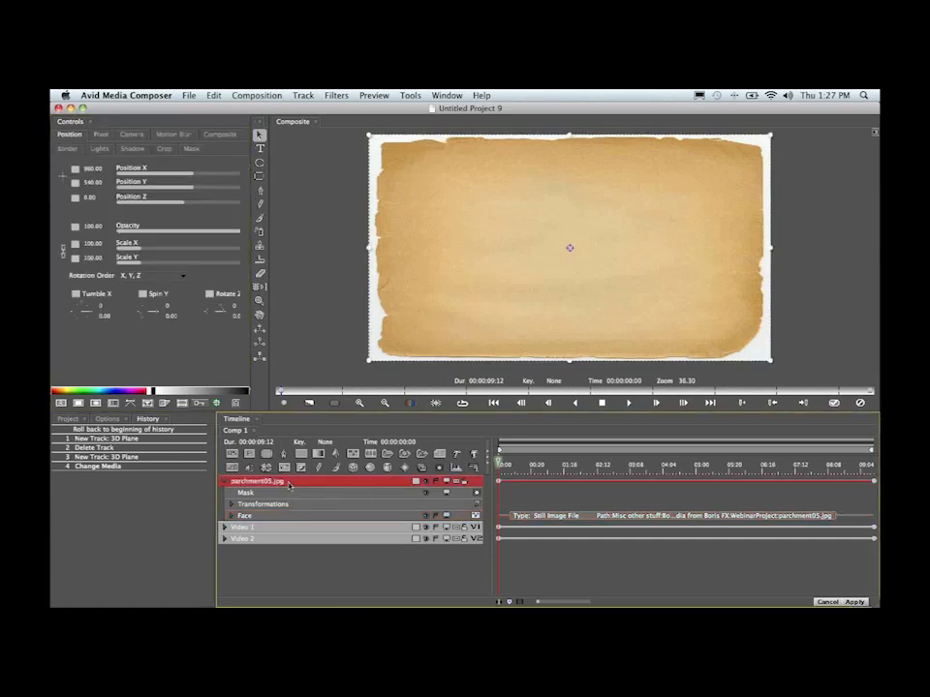
left_click(415, 482)
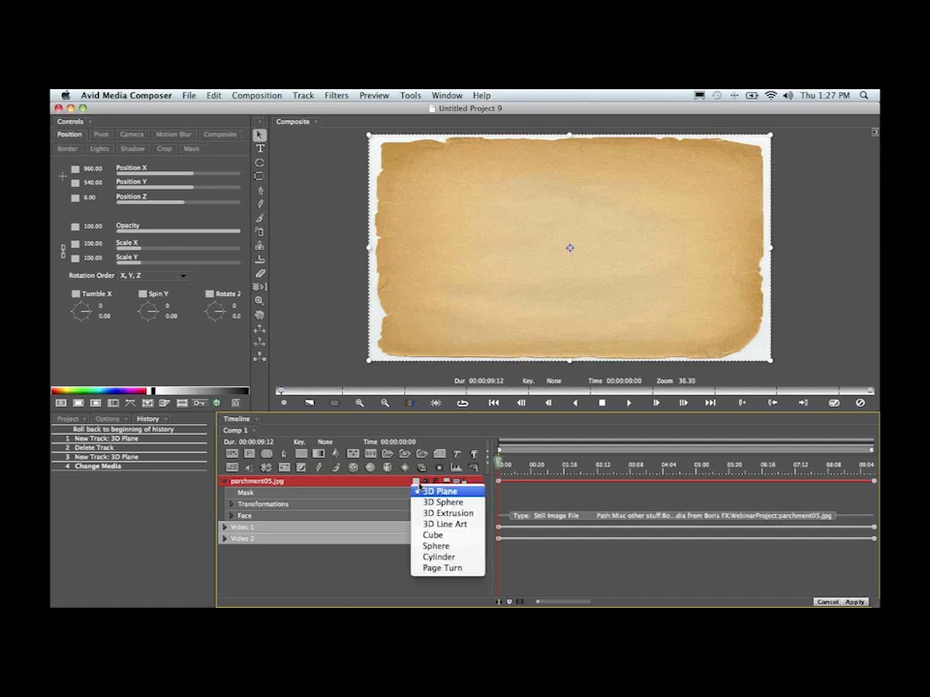
left_click(404, 487)
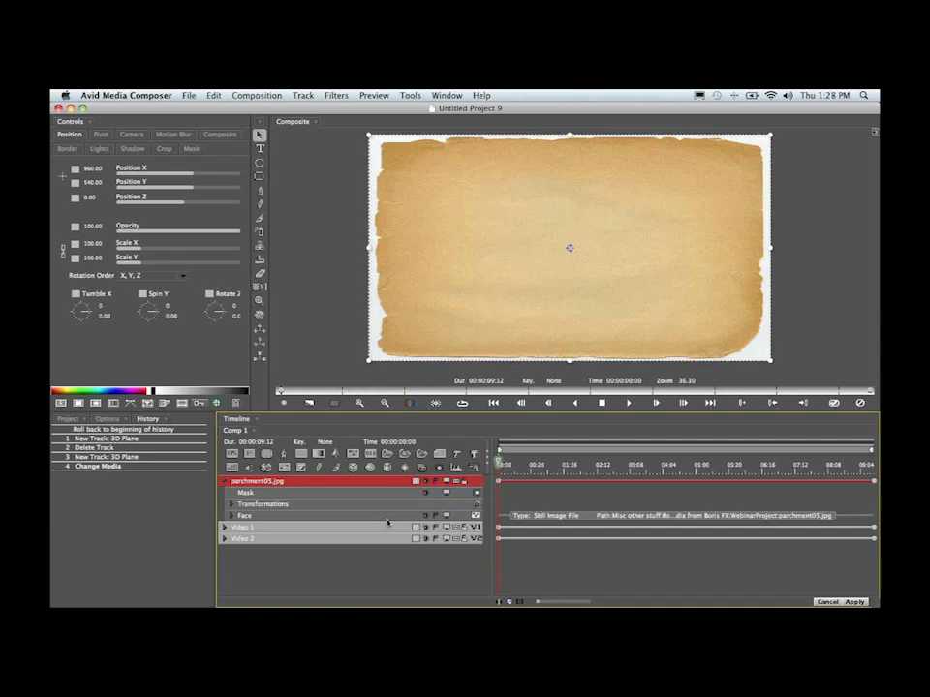
left_click(387, 518)
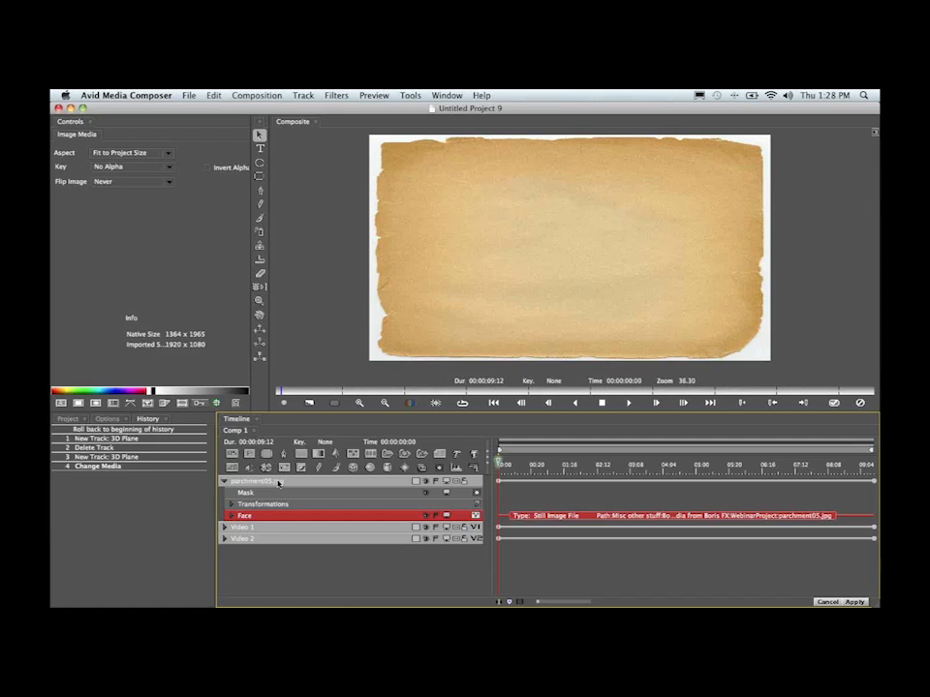
Select the parchment05.jpg track and show the Filter palette
left_click(279, 482)
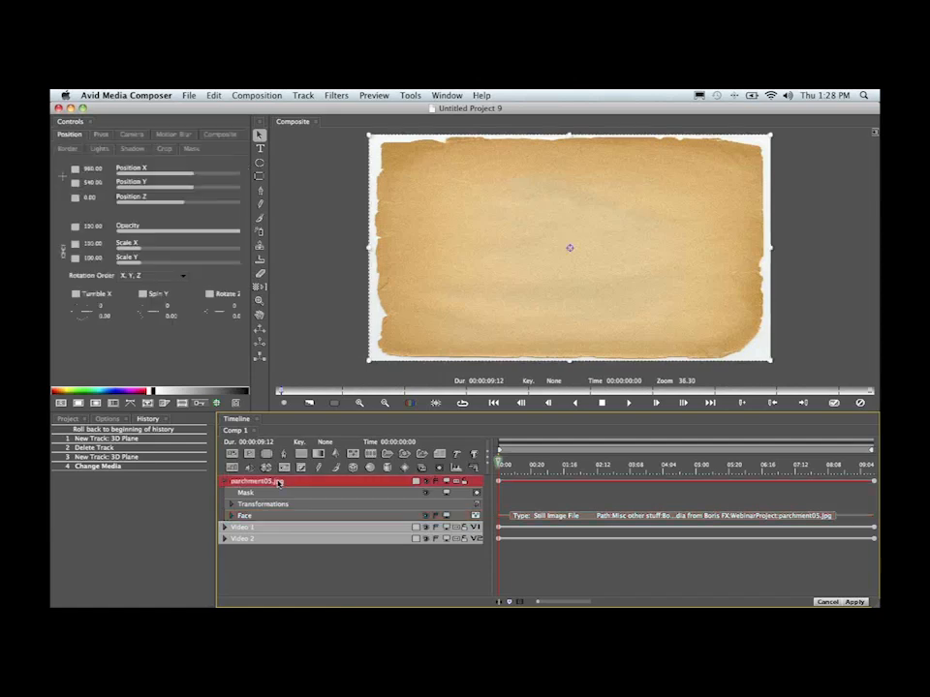
left_click(446, 94)
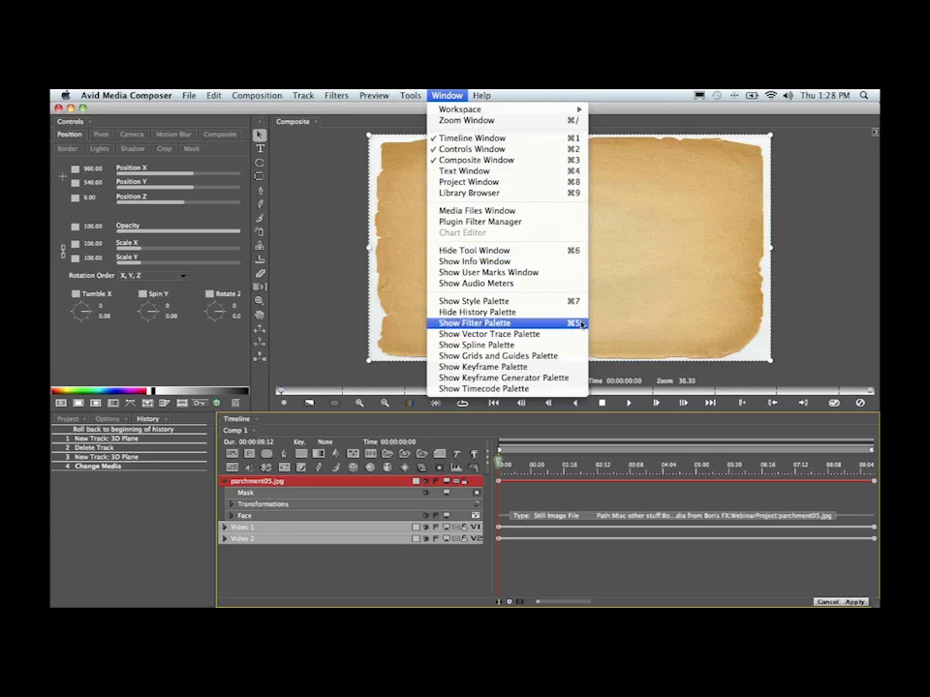
left_click(581, 323)
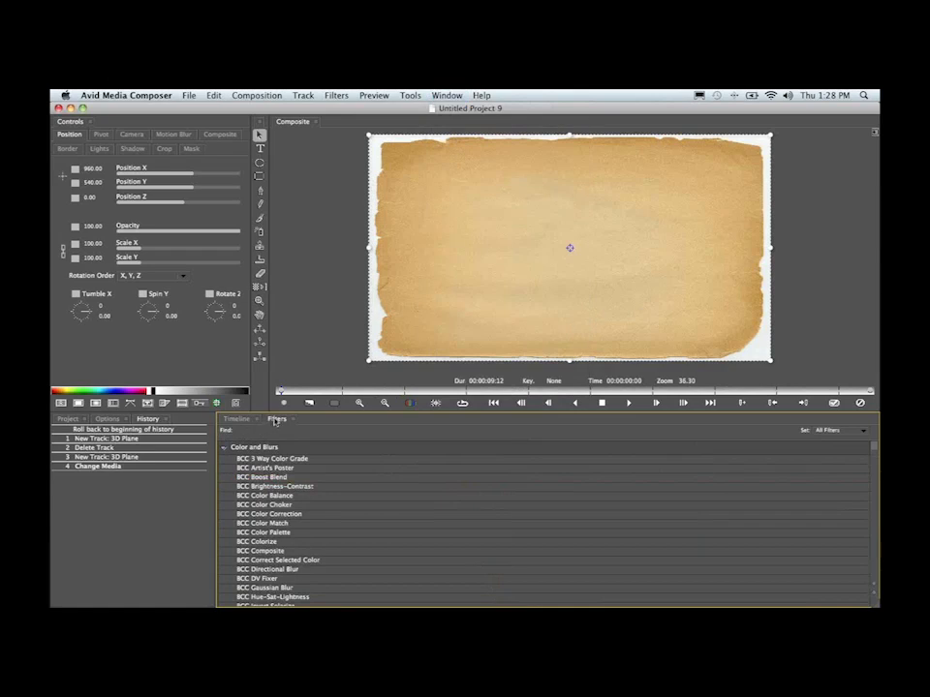
Dock the Filters palette beside History, find filters matching "lin" and apply BCC Linear Color Key to the parchment05.jpg track
left_click_drag(276, 420, 174, 418)
left_click_drag(175, 418, 176, 420)
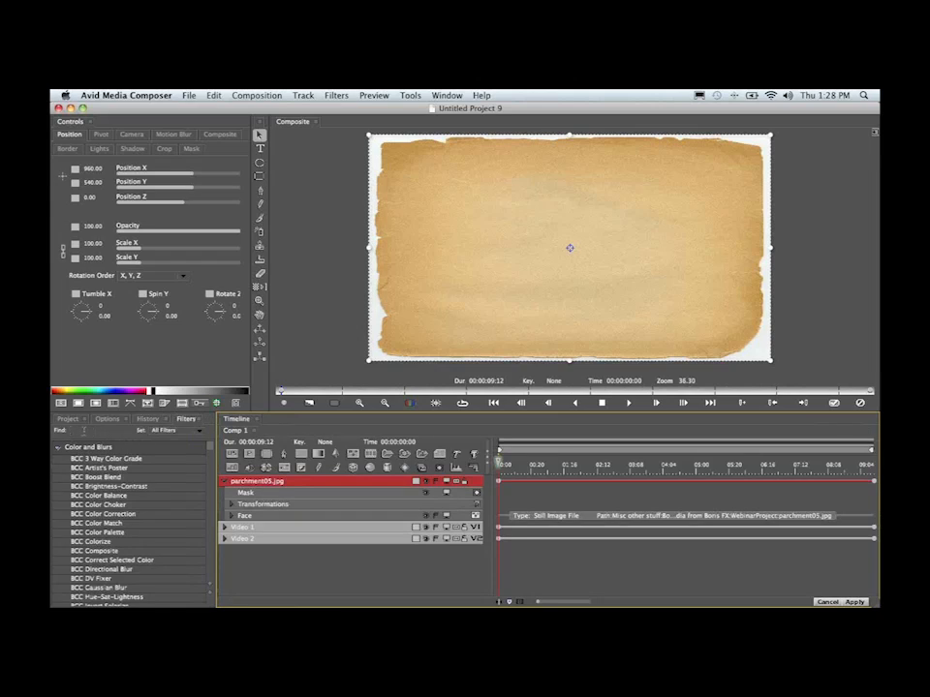
left_click(85, 430)
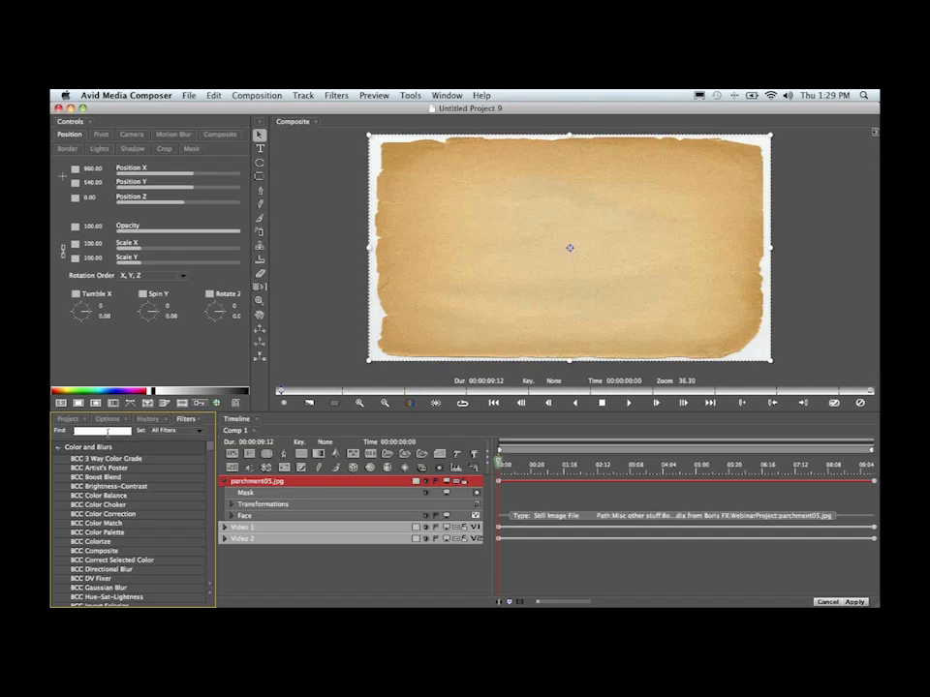
type("lin")
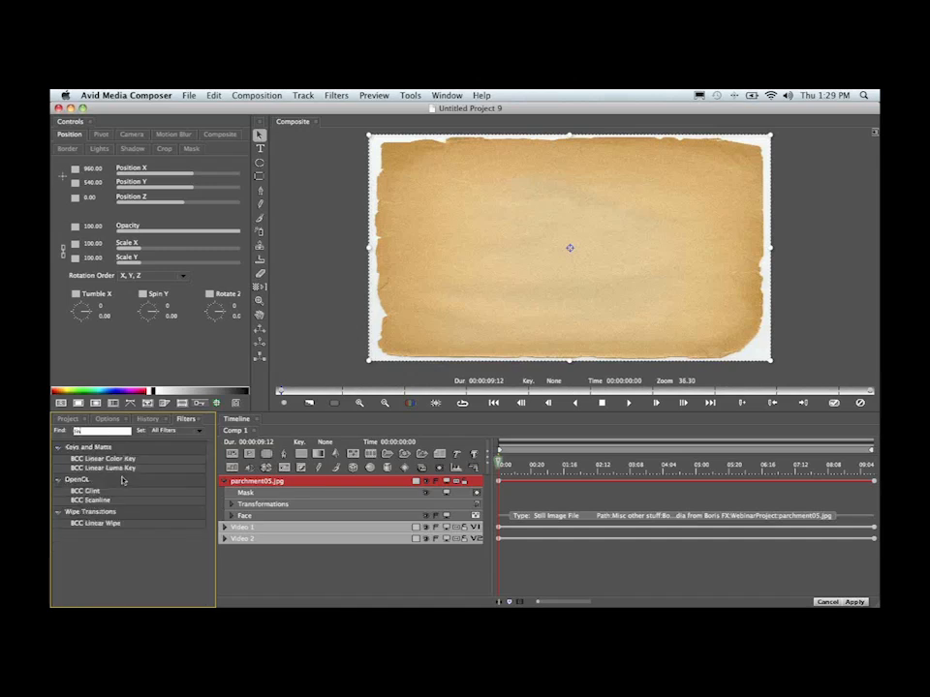
left_click_drag(112, 459, 278, 491)
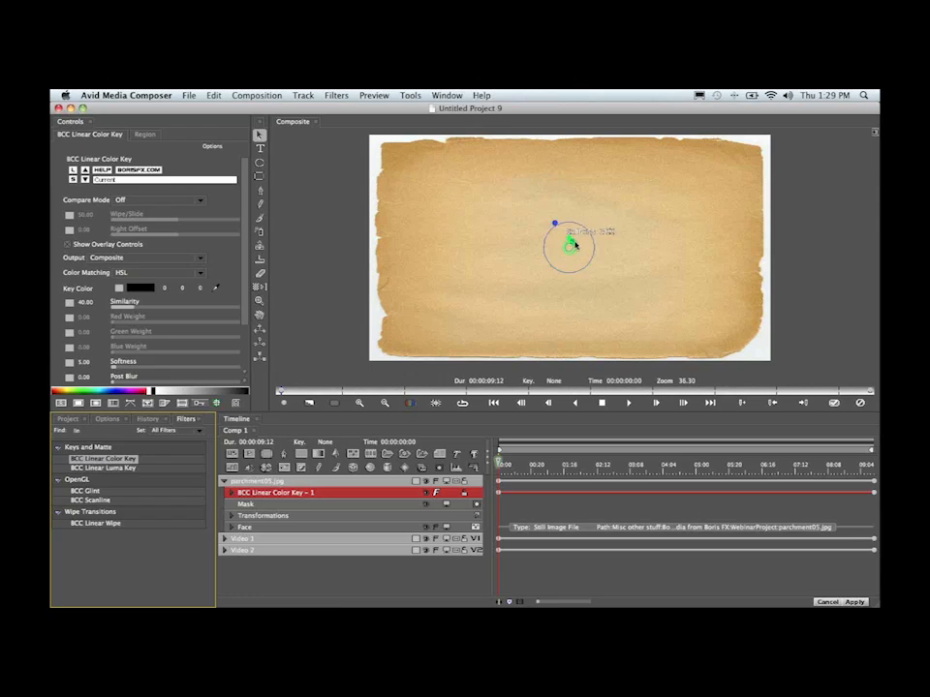
Sample the white border around the parchment as the Key Color of the BCC Linear Color Key
left_click(215, 289)
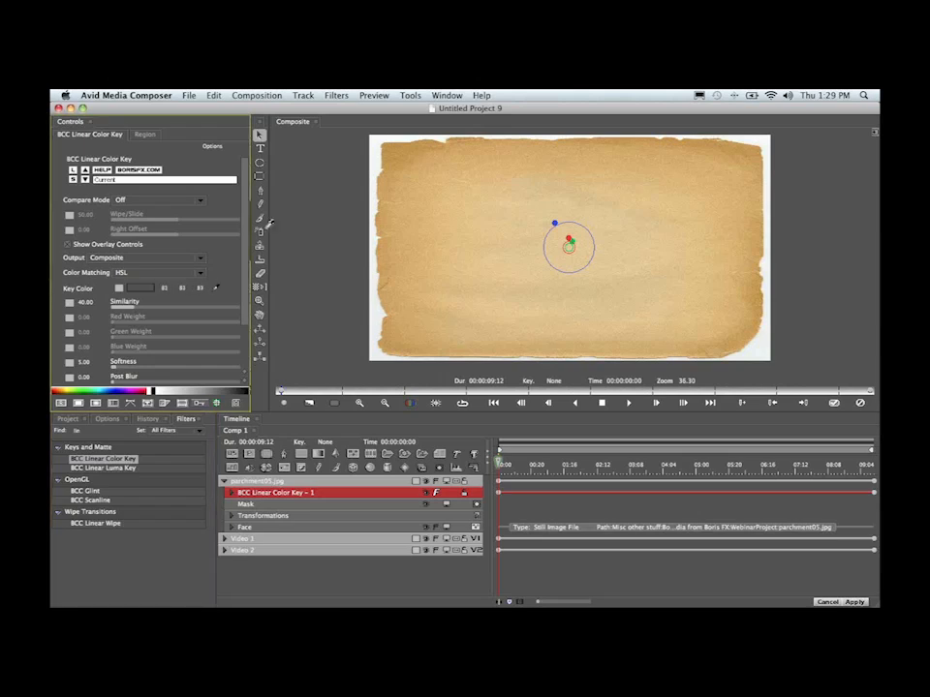
left_click(378, 148)
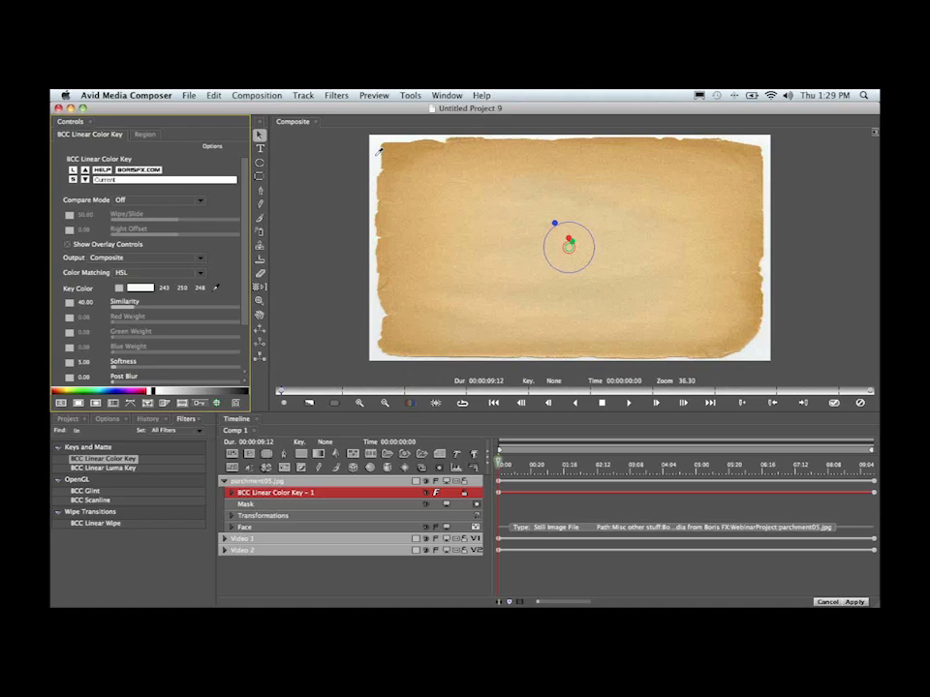
left_click(378, 148)
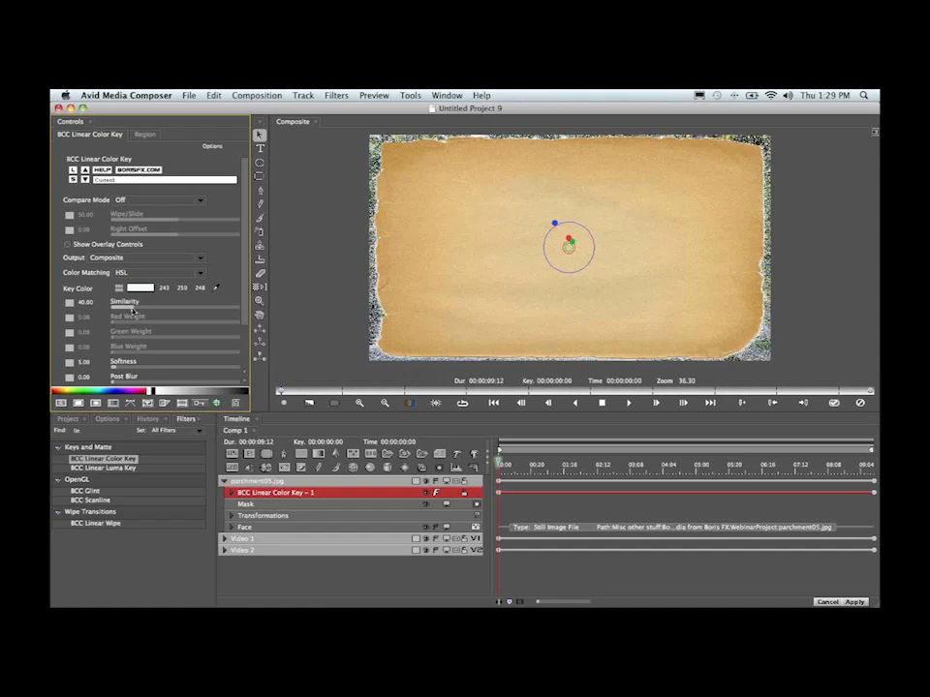
Set the Linear Color Key's Color Matching to RGB and its Similarity to about 27
left_click_drag(133, 308, 98, 308)
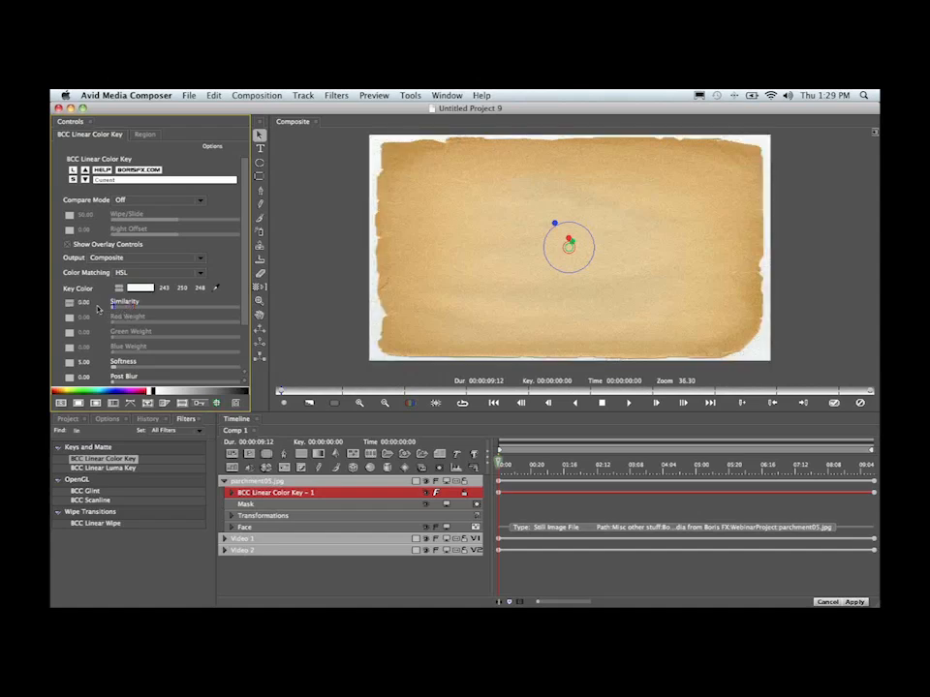
left_click(160, 274)
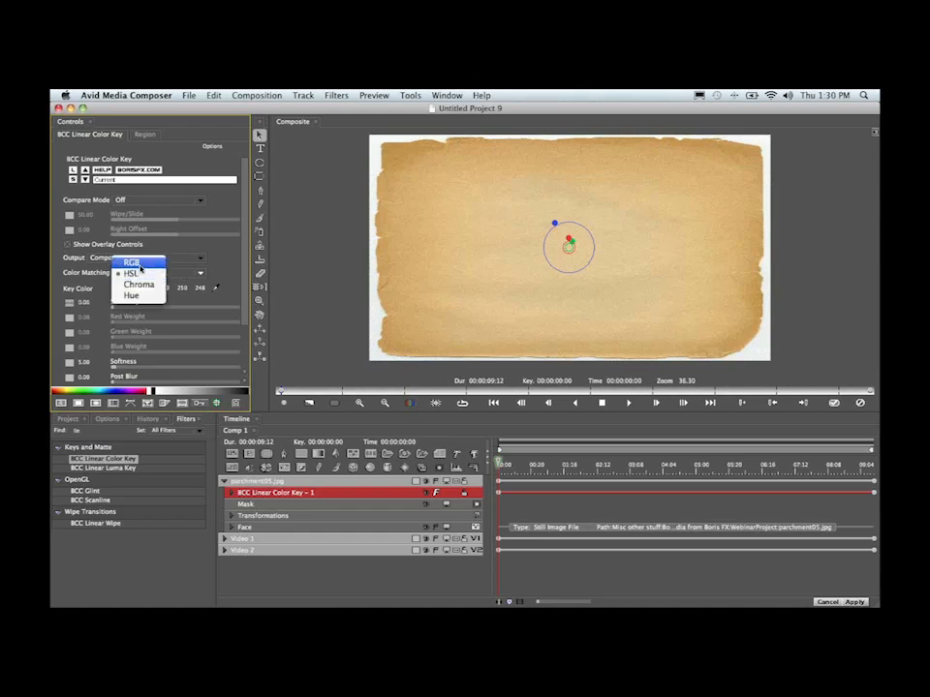
left_click(136, 264)
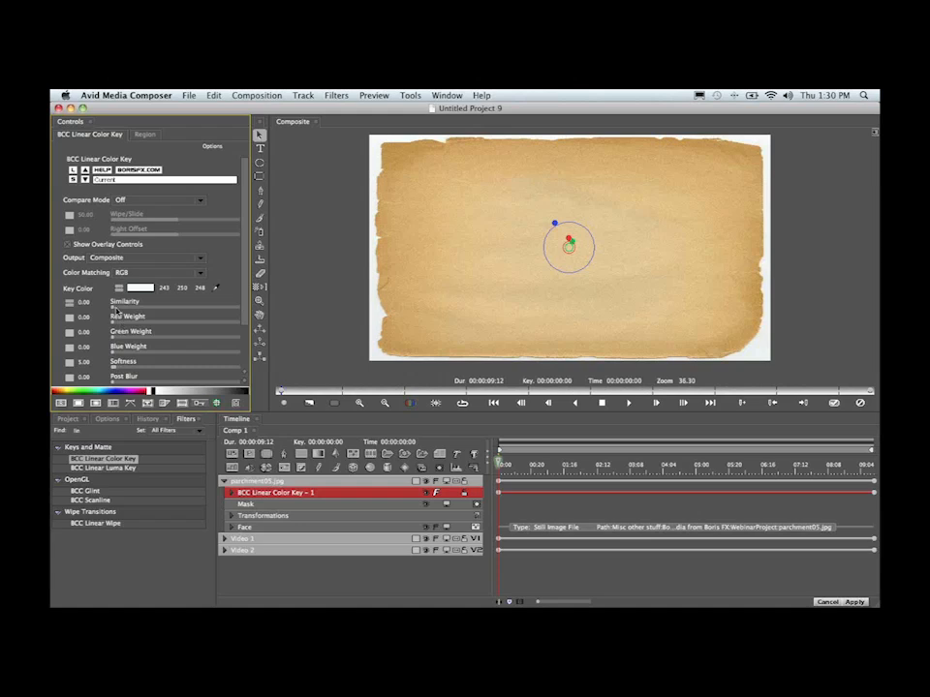
mouse_move(114, 308)
left_mouse_down()
mouse_move(151, 313)
mouse_move(127, 315)
left_mouse_up()
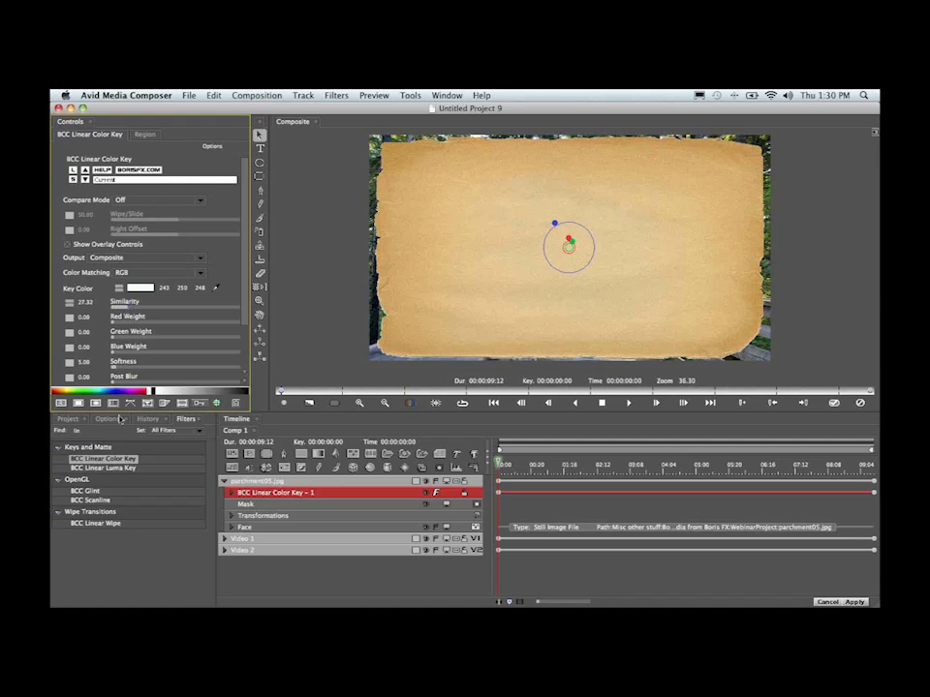
Search the filters for "cho" and select BCC Matte Choker
double_click(94, 431)
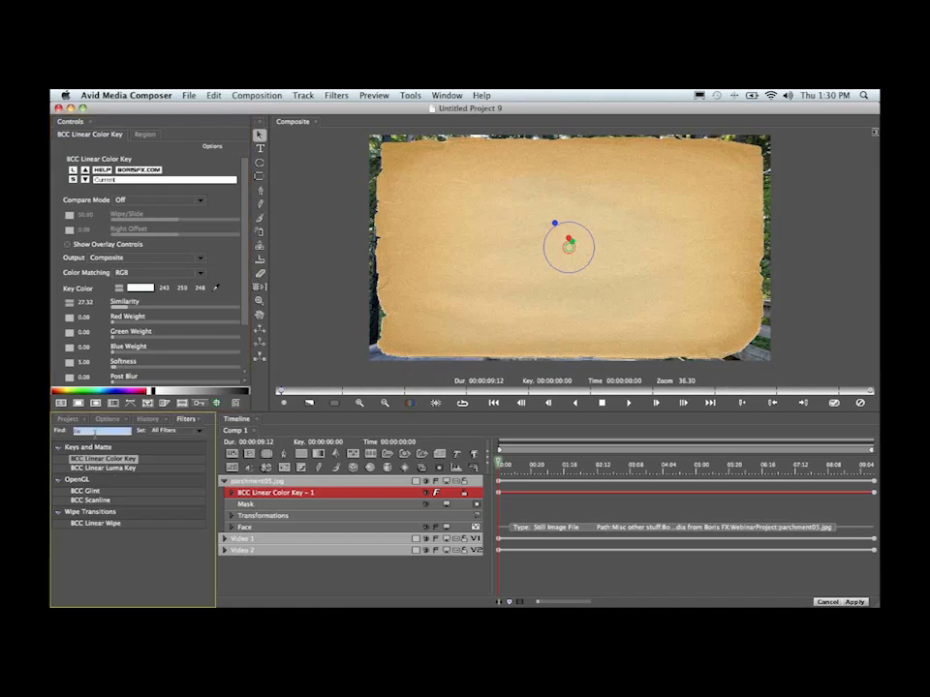
type("cho")
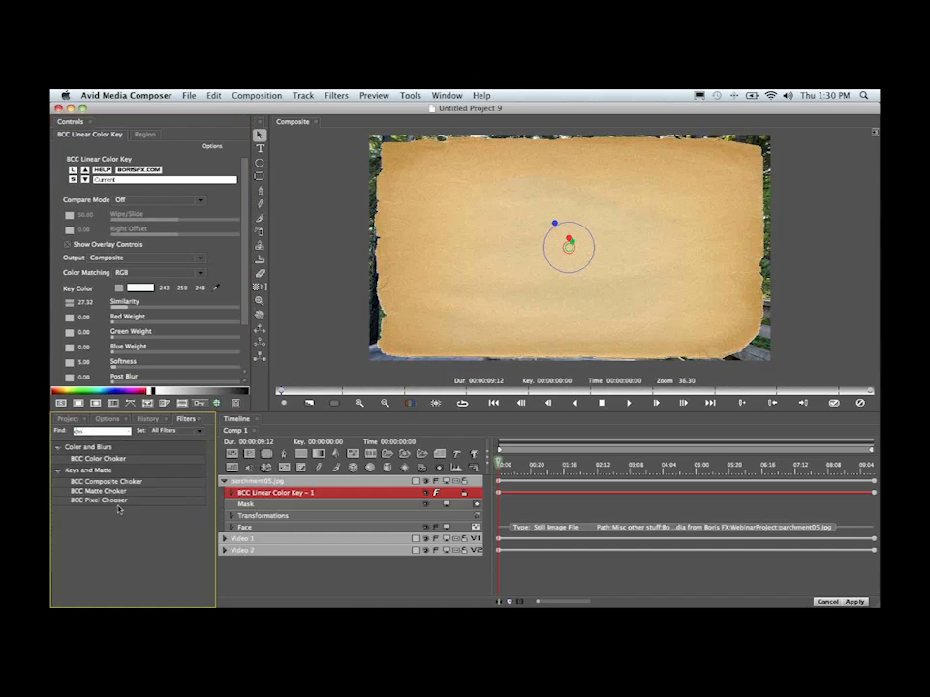
left_click(97, 492)
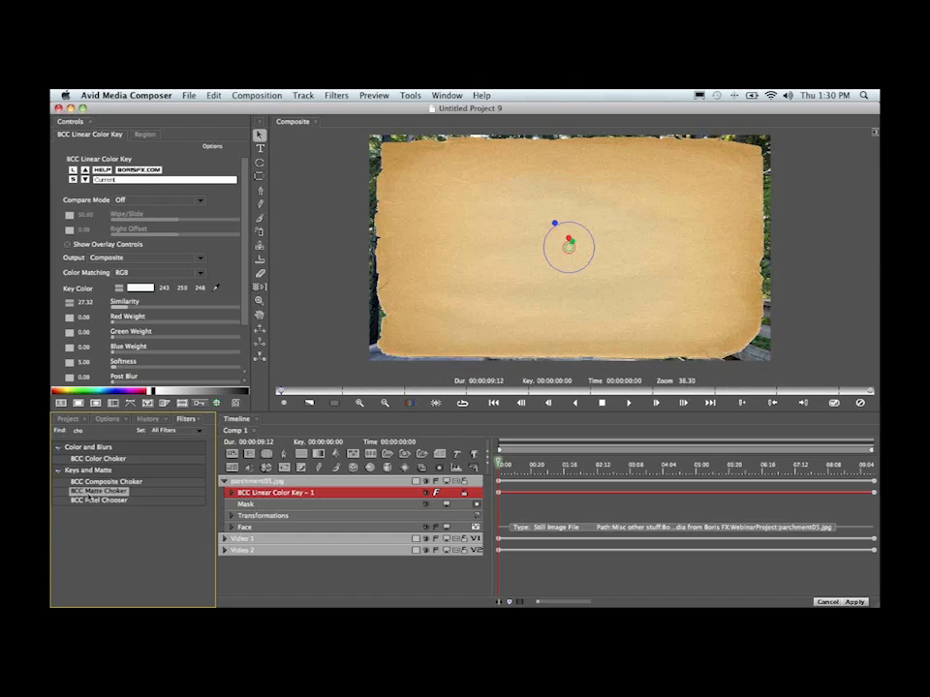
Inspect the Linear Color Key's matte with the Show Matte output, and return the output to Composite
left_click(160, 201)
left_click(160, 201)
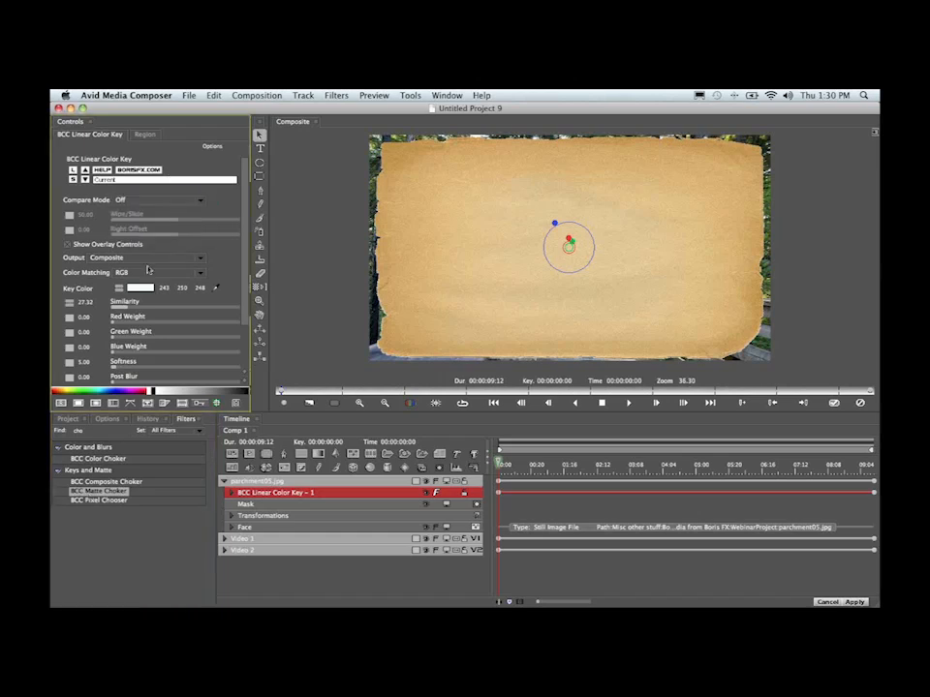
left_click(126, 258)
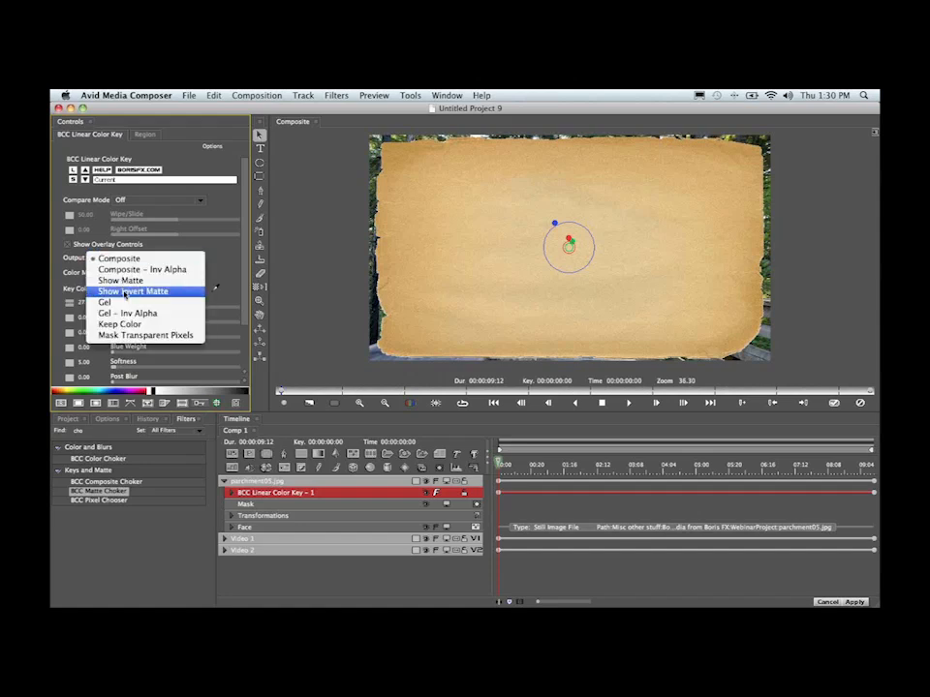
left_click(121, 281)
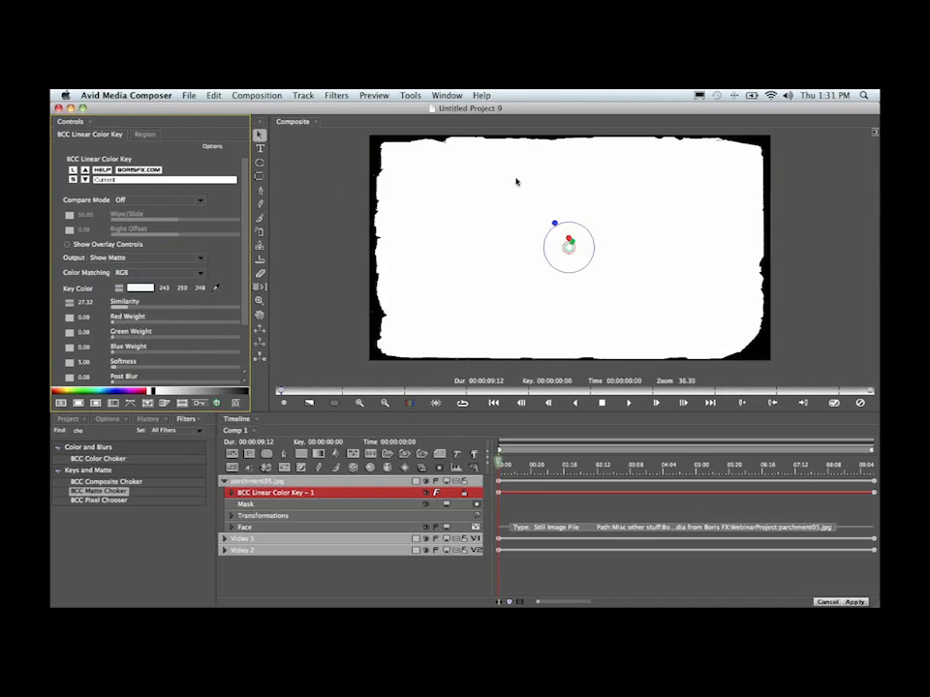
left_click(145, 257)
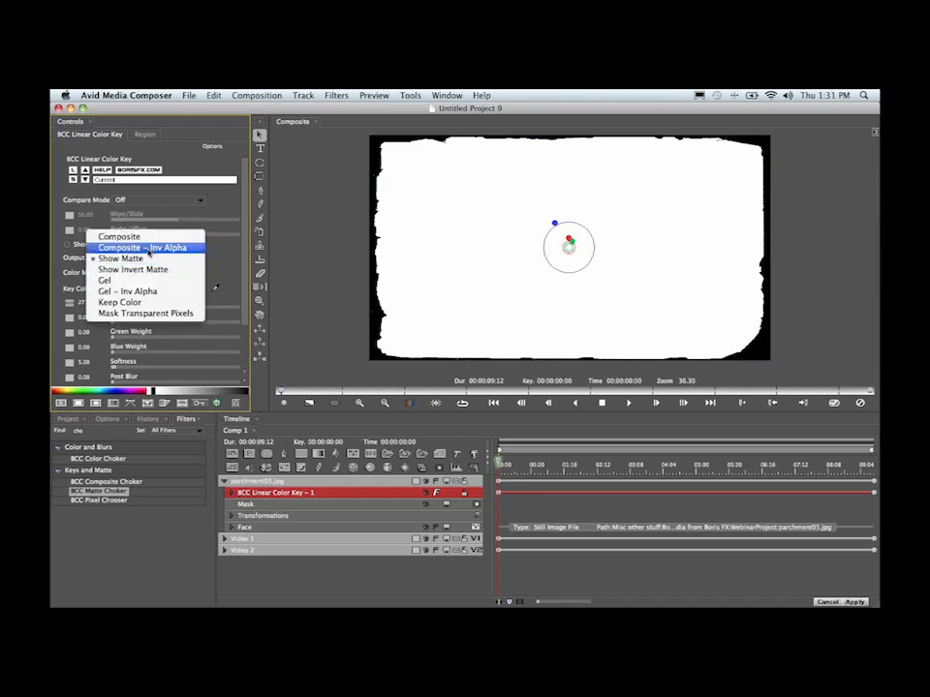
left_click(120, 237)
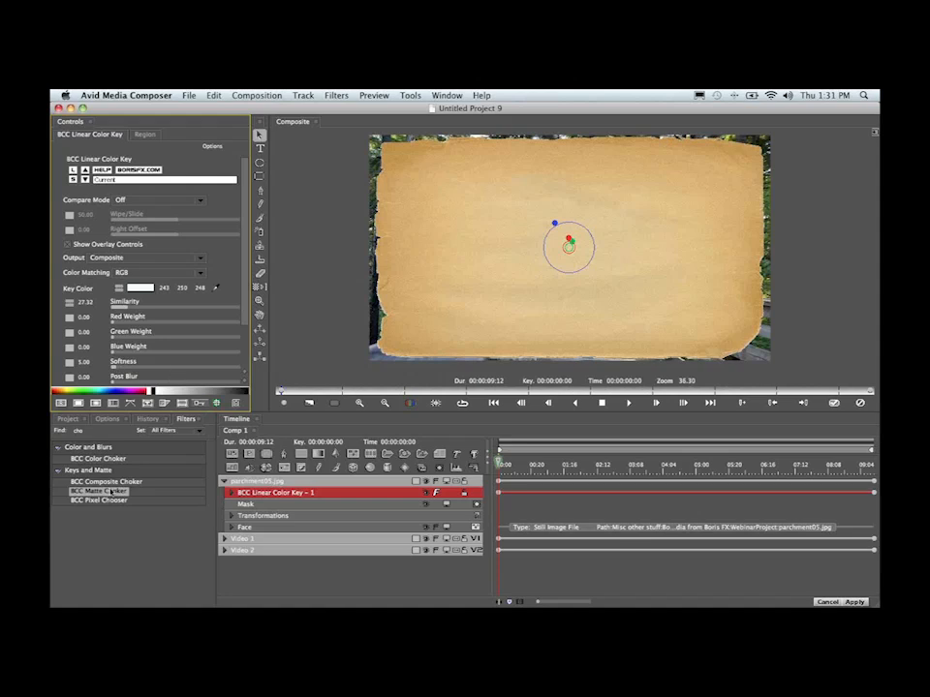
Apply BCC Matte Choker to the parchment05.jpg track, raise Gray Soften 1 to about 48 and collapse the track
left_click_drag(111, 492, 287, 485)
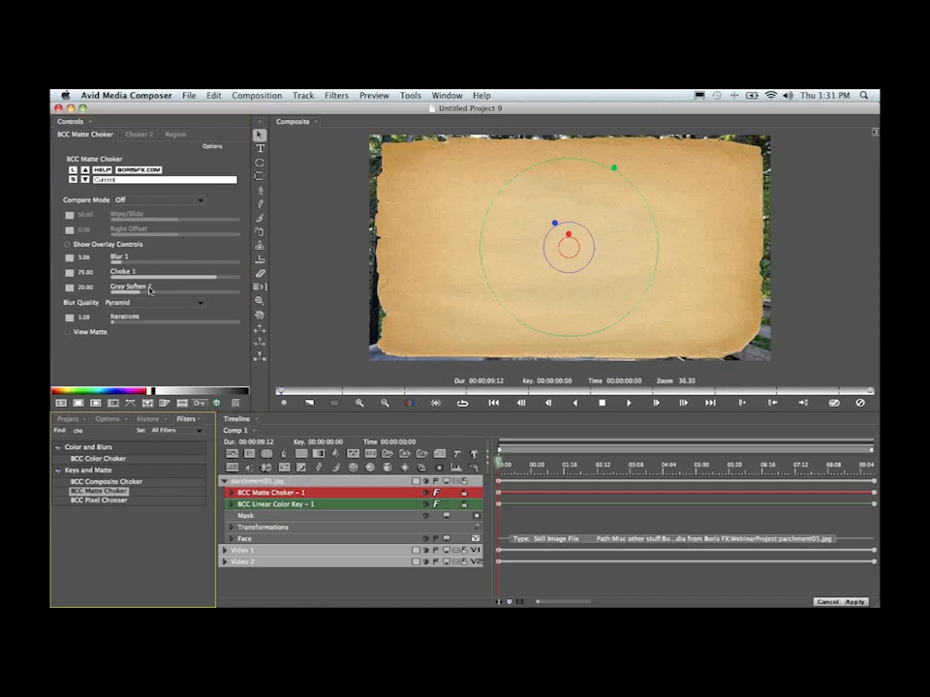
left_click_drag(146, 292, 156, 294)
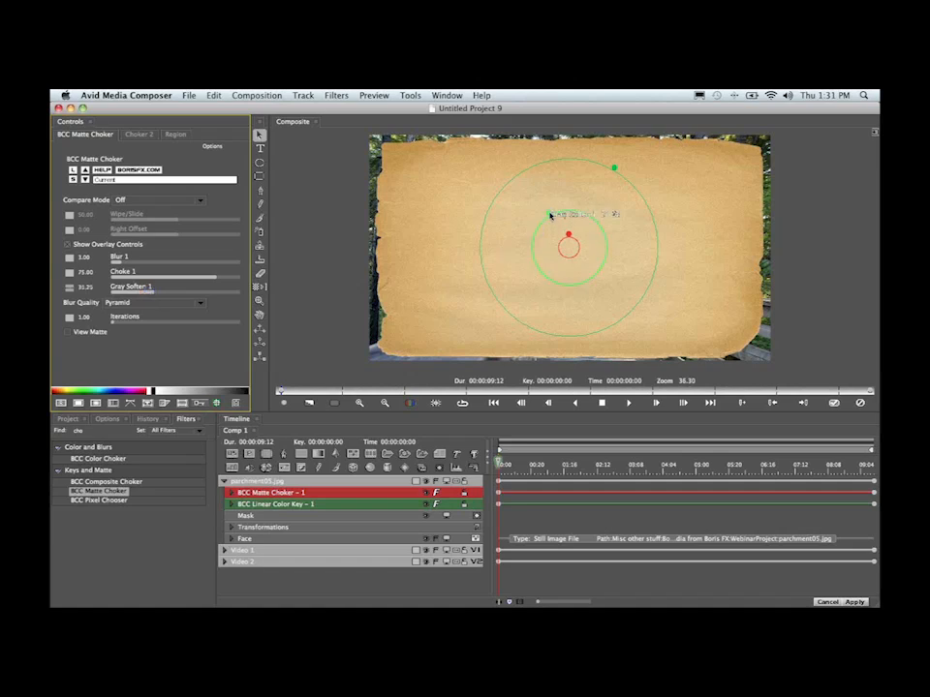
mouse_move(550, 215)
left_mouse_down()
mouse_move(538, 189)
mouse_move(537, 200)
left_mouse_up()
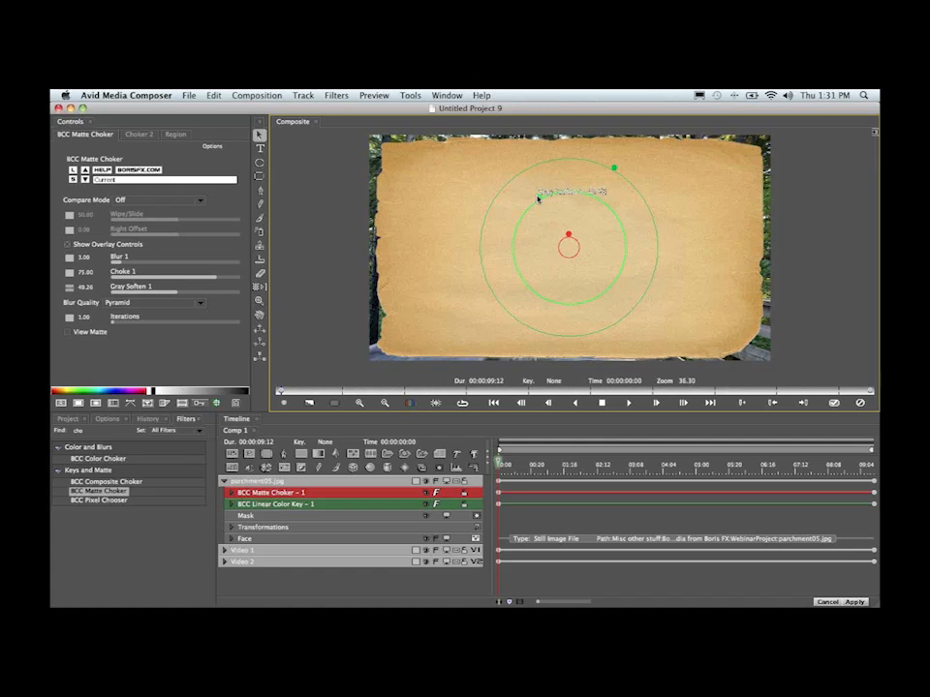
left_click_drag(538, 199, 537, 198)
left_click(232, 484)
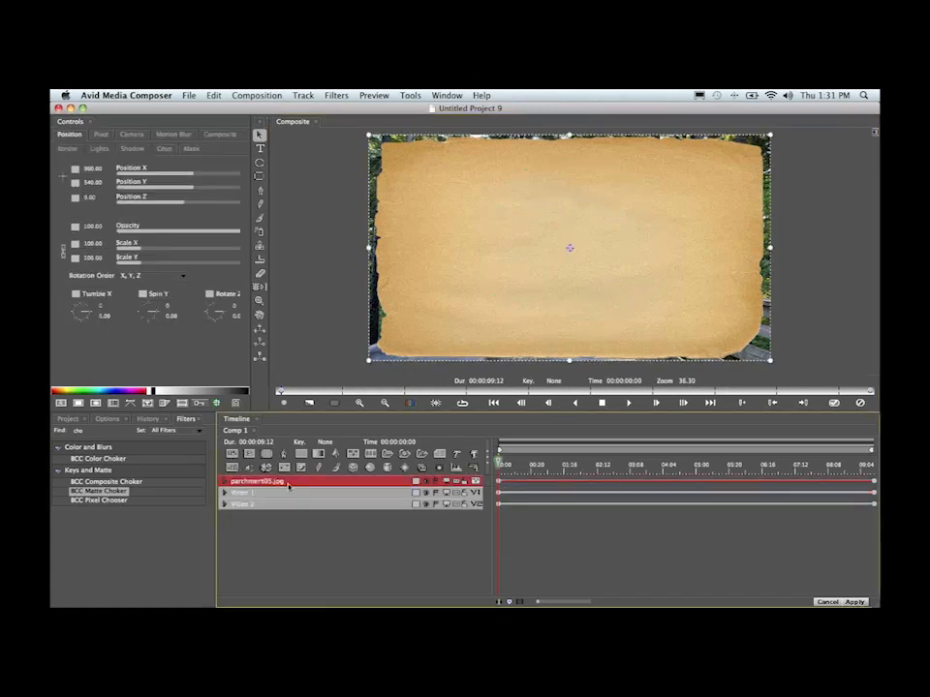
Add a text track above the parchment reading "Boris RED 5"
left_click(457, 457)
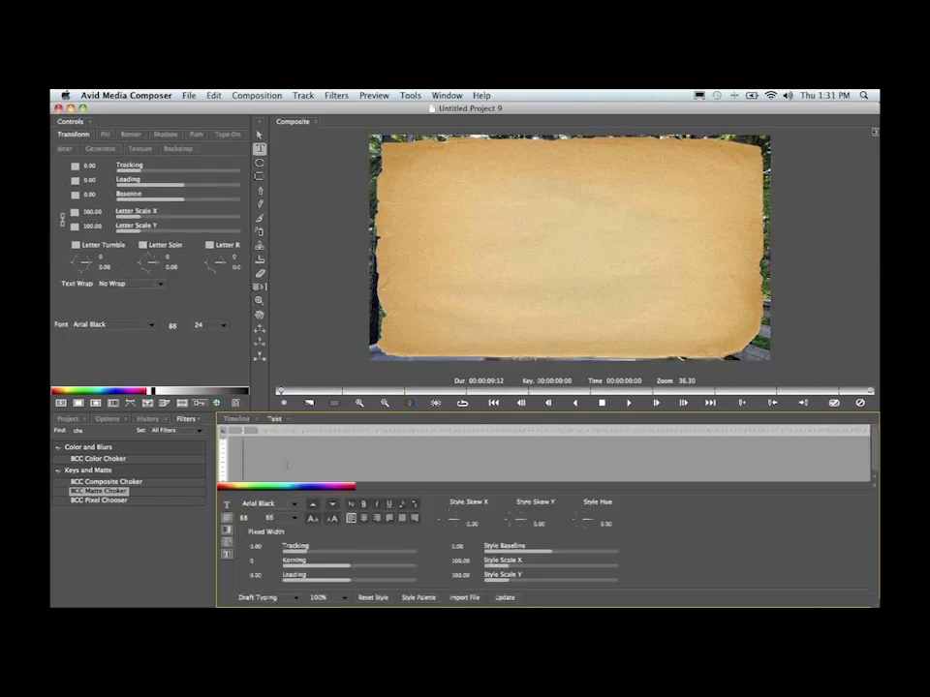
type("Boris R")
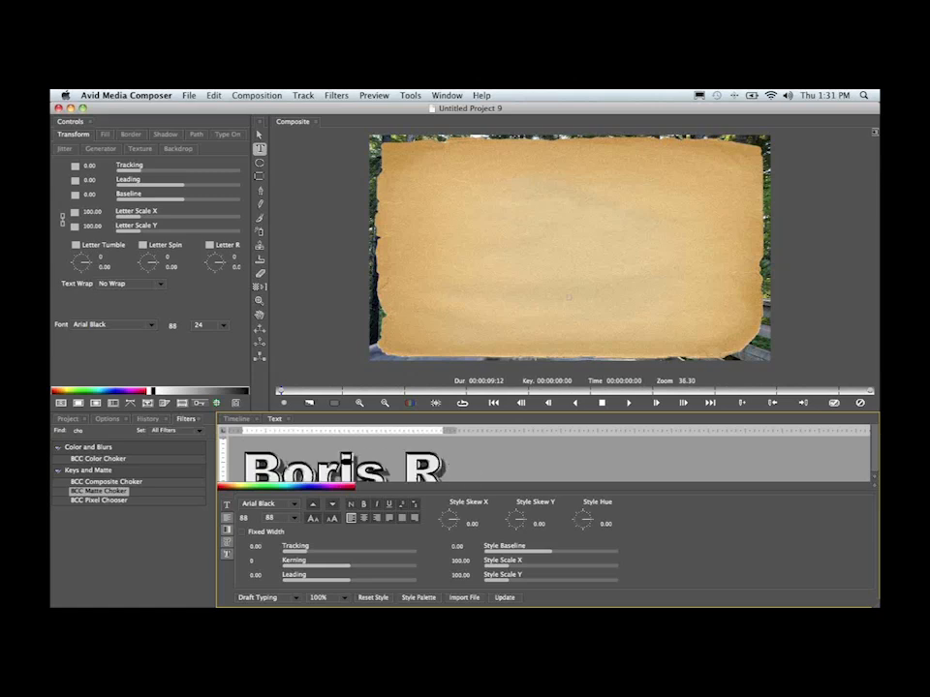
key("Caps_Lock")
type("E")
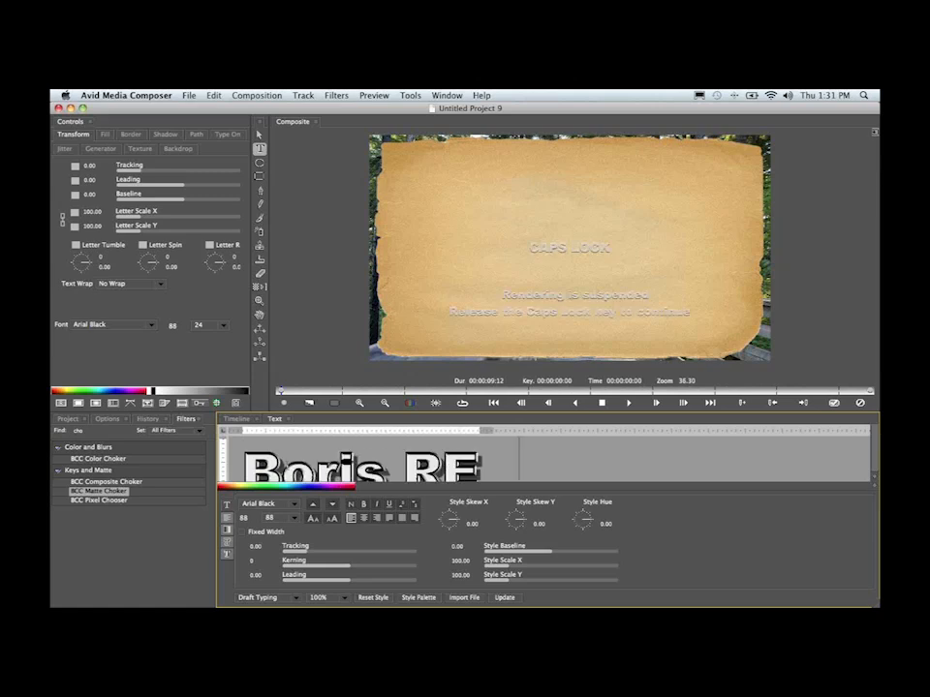
type("D 5")
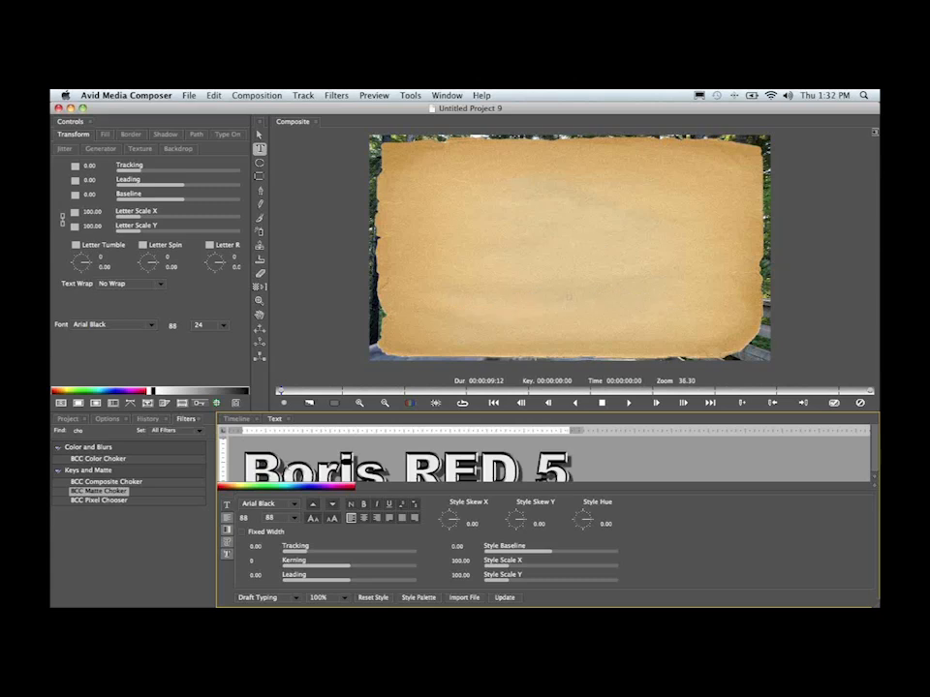
key("Caps_Lock")
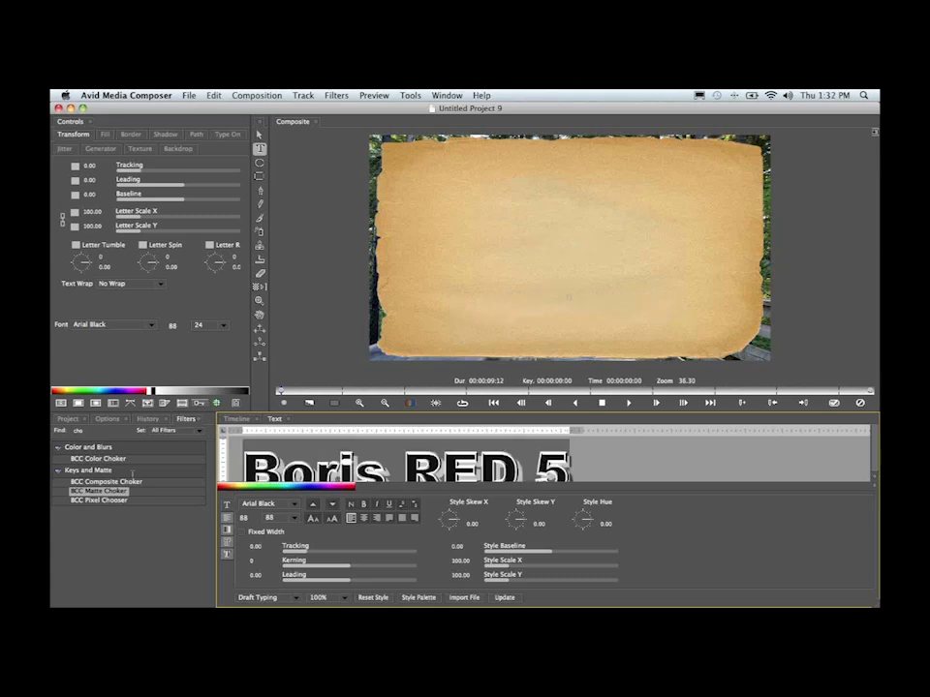
Reset the style of the "Boris RED 5" text, set its font size to 96 and update the composite
left_click(385, 600)
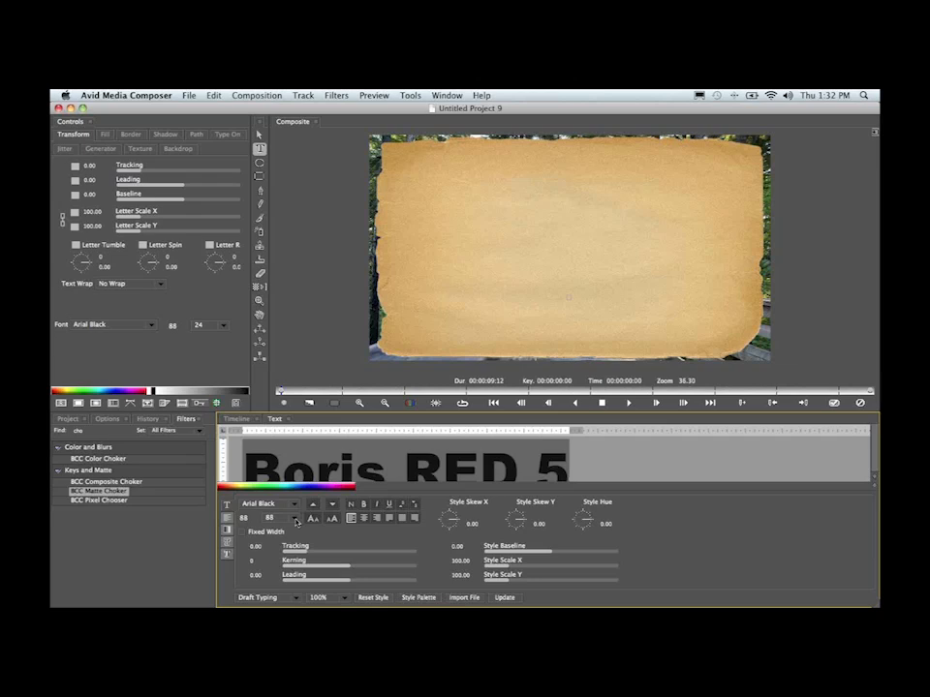
left_click(280, 518)
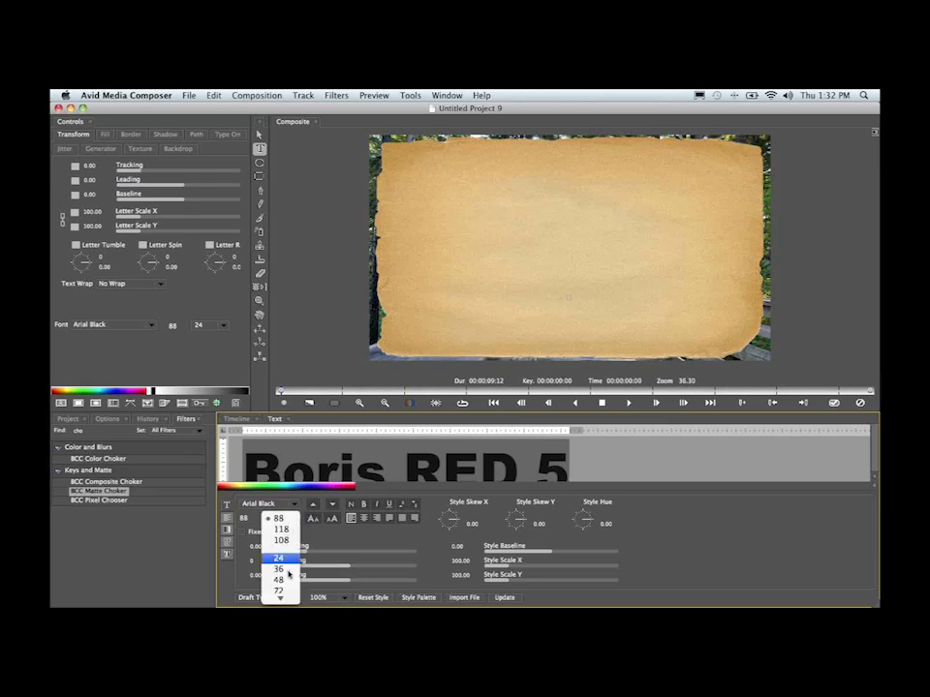
left_click(287, 544)
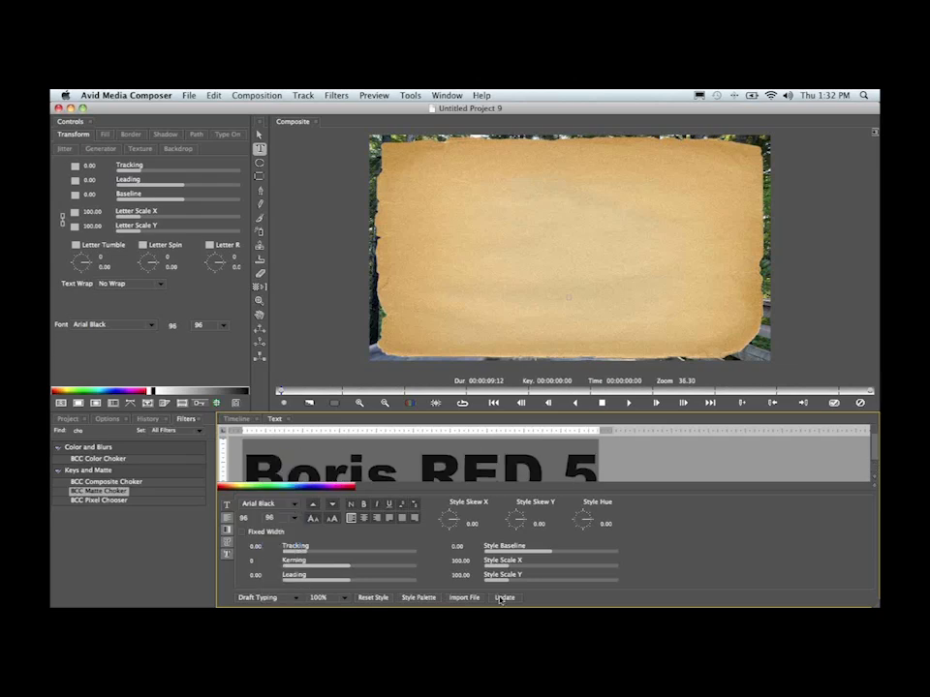
left_click(506, 597)
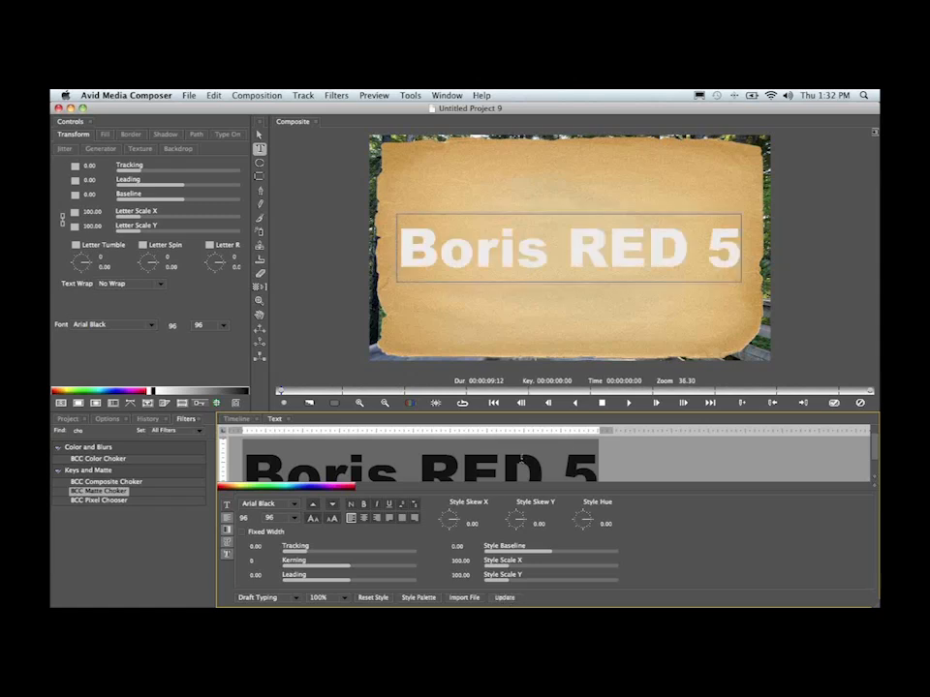
Return to the timeline, collapse the Boris RED 5 track and select the parchment05.jpg track
left_click(237, 420)
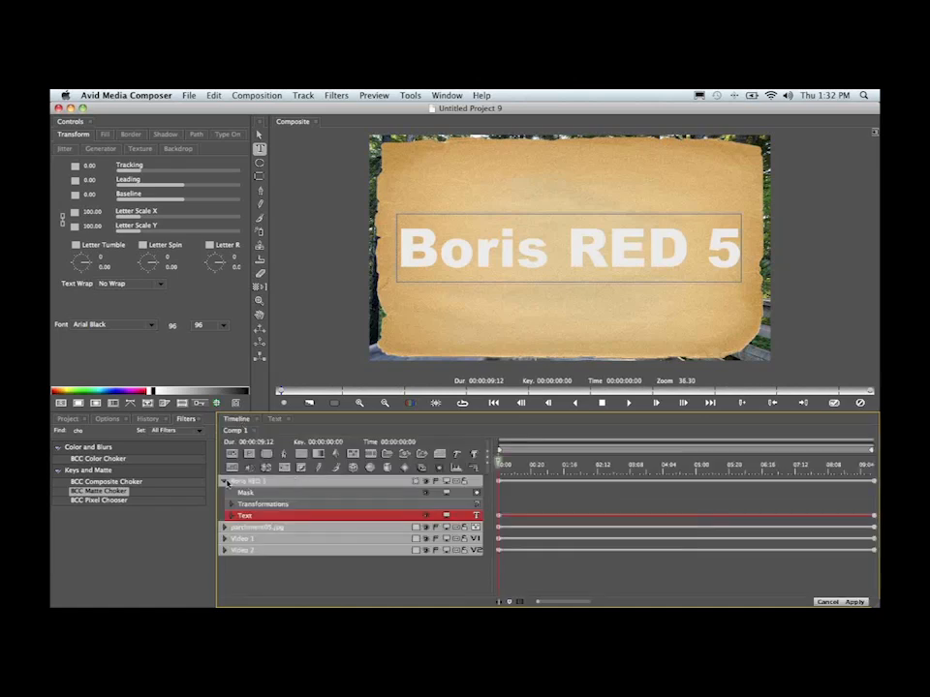
left_click(236, 483)
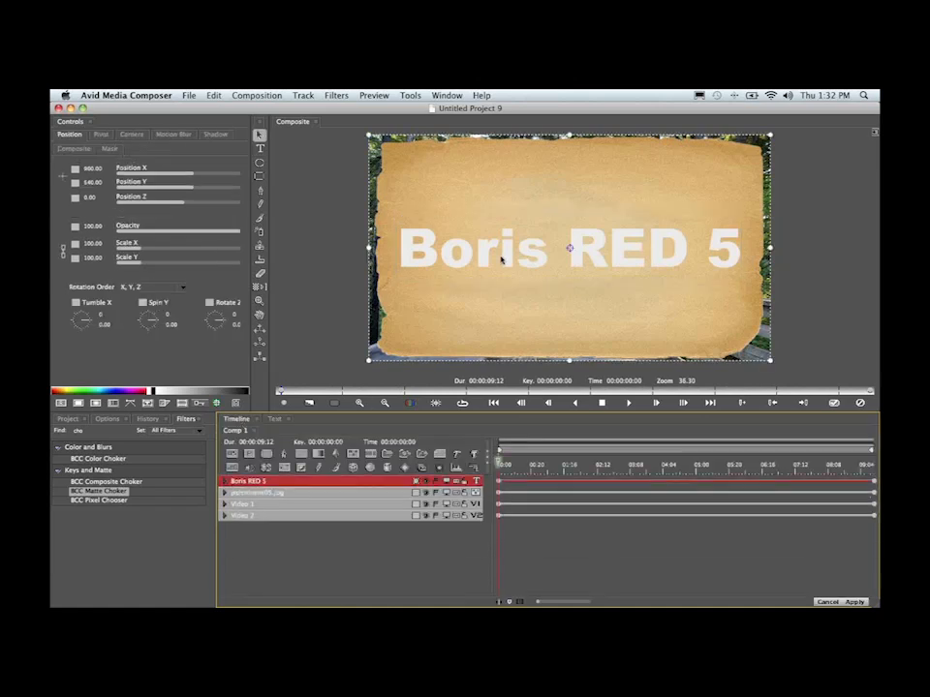
left_click(294, 494)
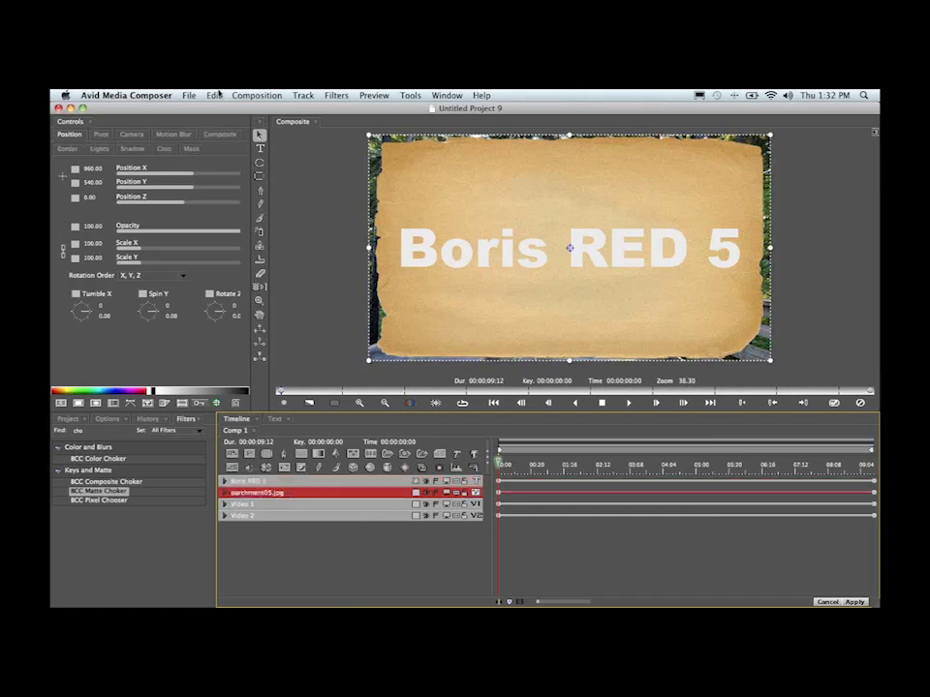
Duplicate the parchment05.jpg track and rename the lower copy "parchment05.jpg - BKD"
left_click(213, 94)
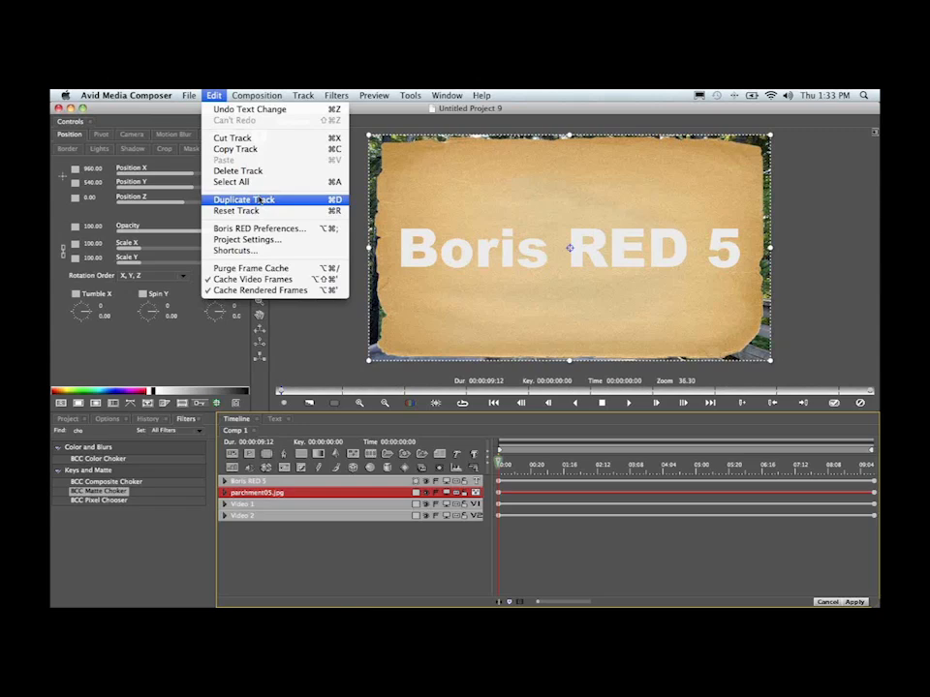
left_click(258, 200)
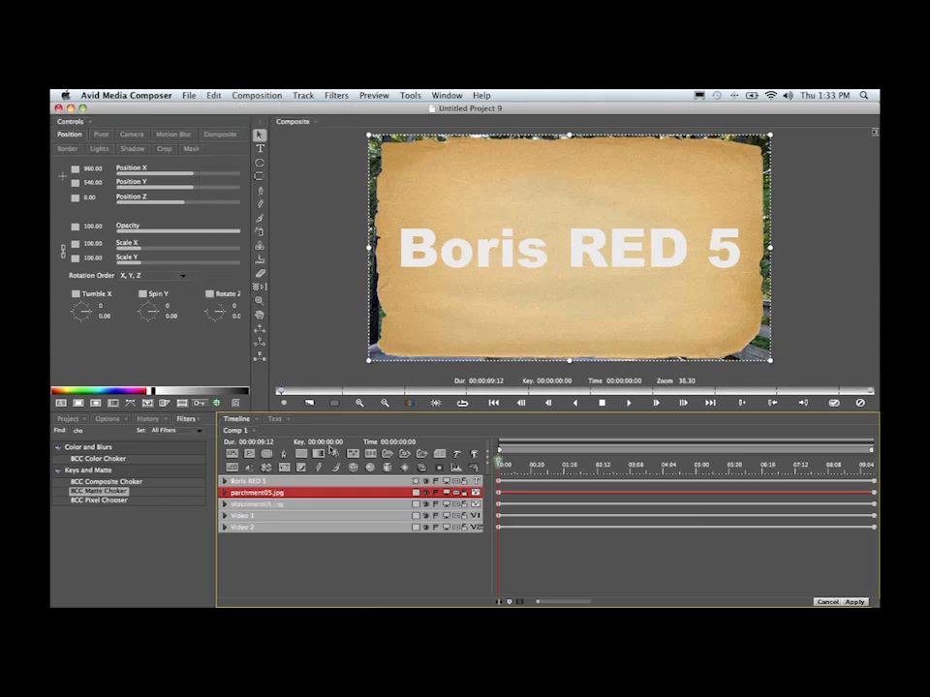
left_click(309, 508)
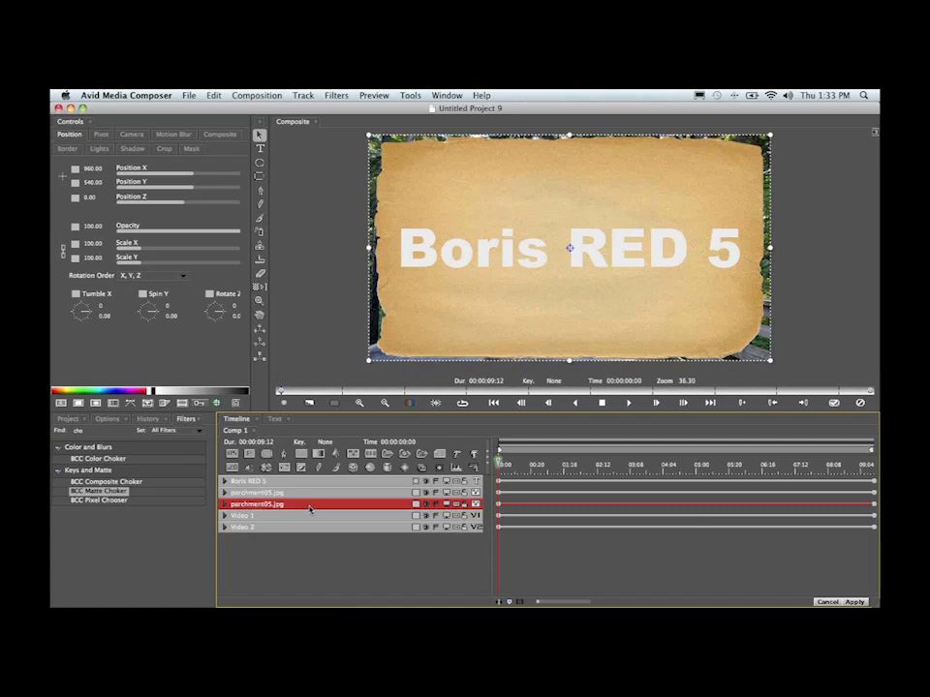
double_click(309, 508)
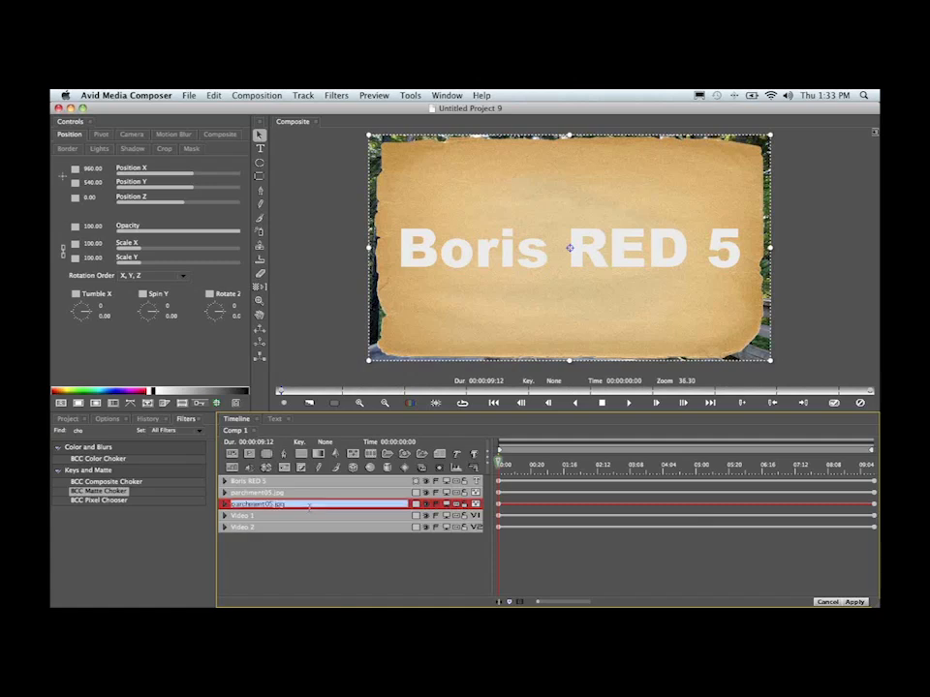
left_click(309, 507)
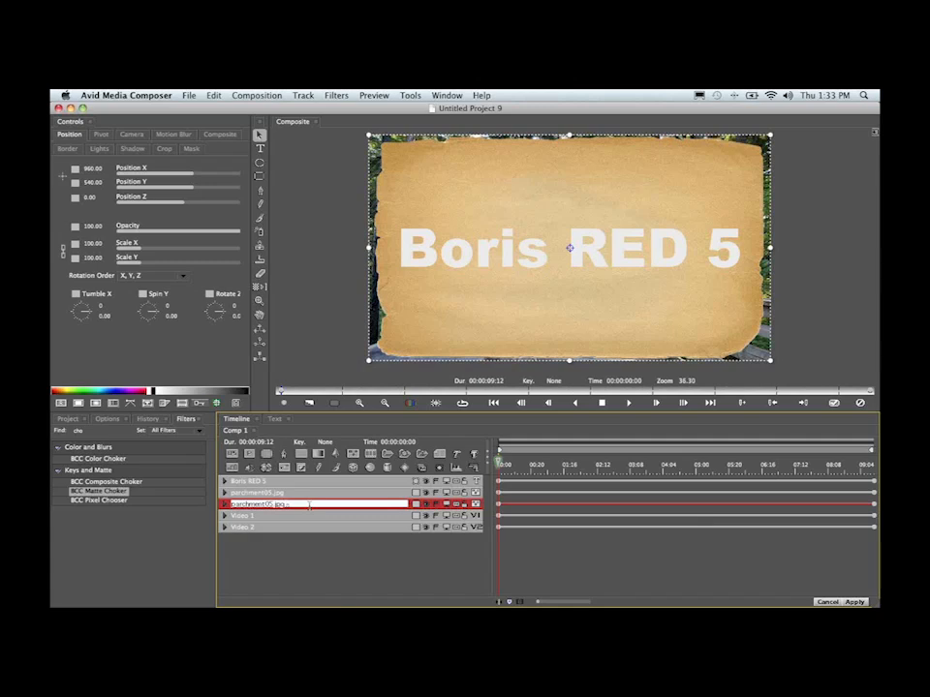
type("- BKD")
key("Return")
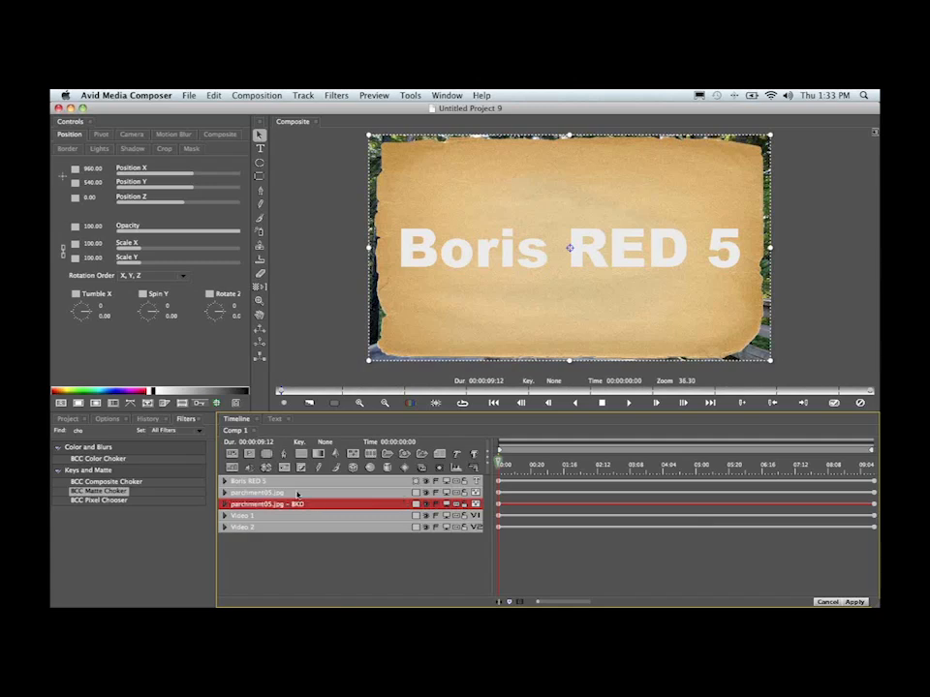
Rename the upper parchment track "parchment05.jpg CUT BY TEXT" and select the BKD track
left_click(298, 494)
left_click(304, 495)
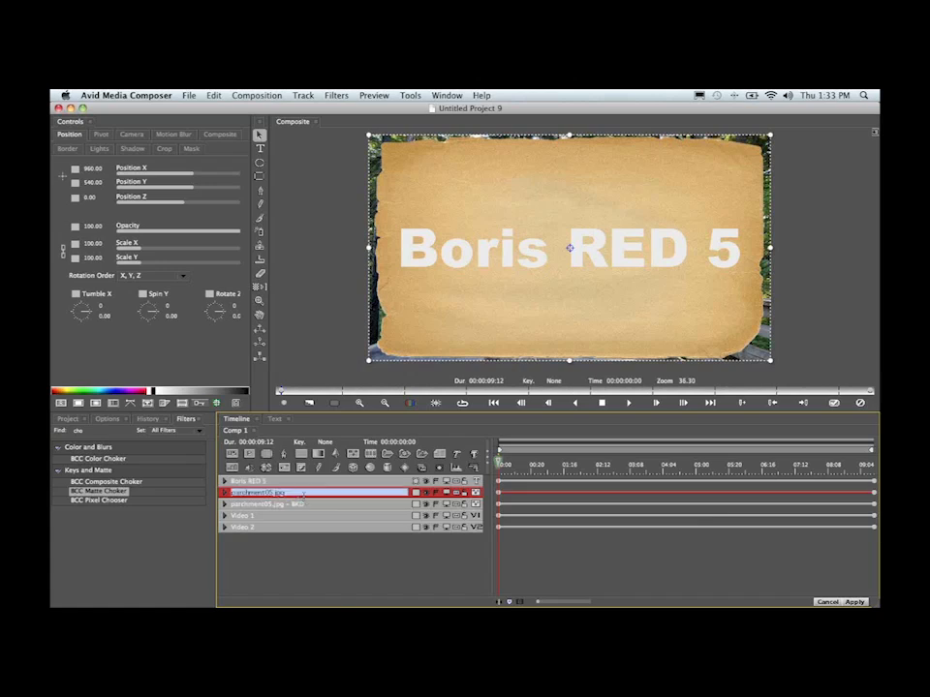
type("CUT BY TEXT")
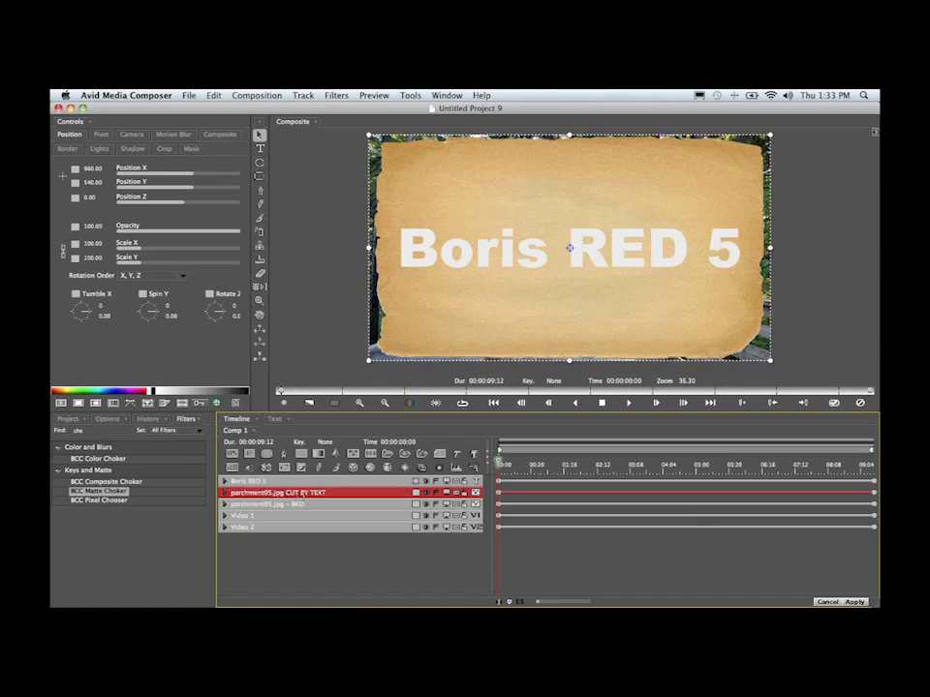
left_click(351, 504)
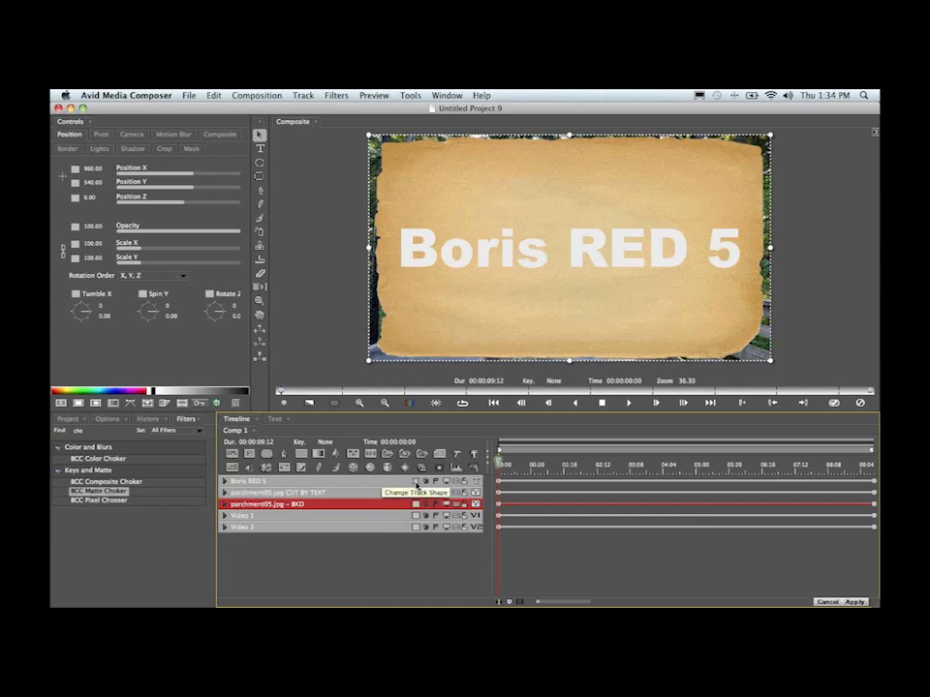
Change the track shape of the "Boris RED 5" text track to 3D Plane
left_click(422, 482)
left_click(424, 492)
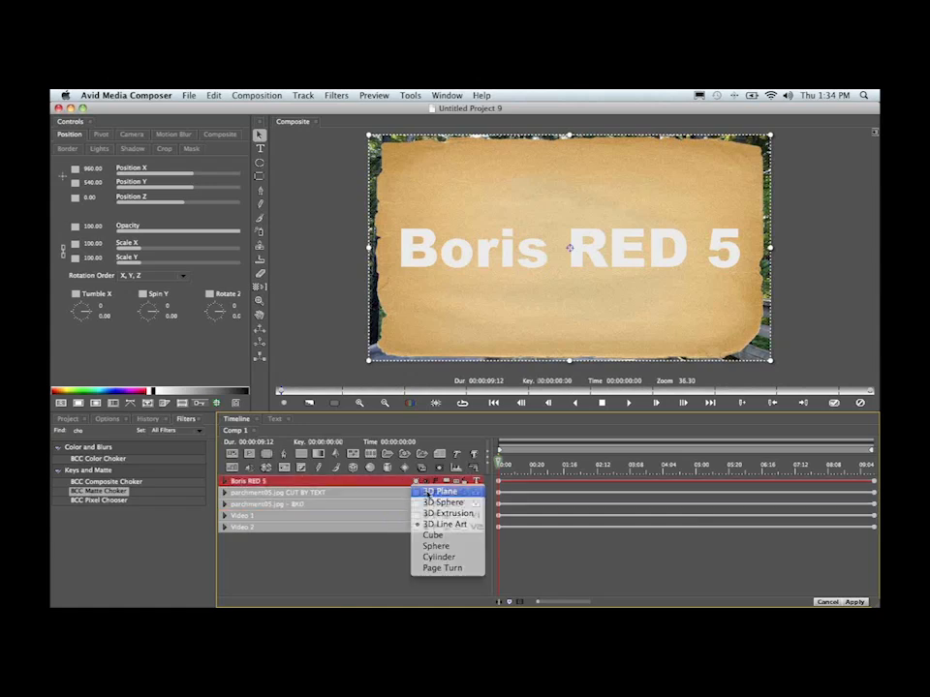
left_click(391, 481)
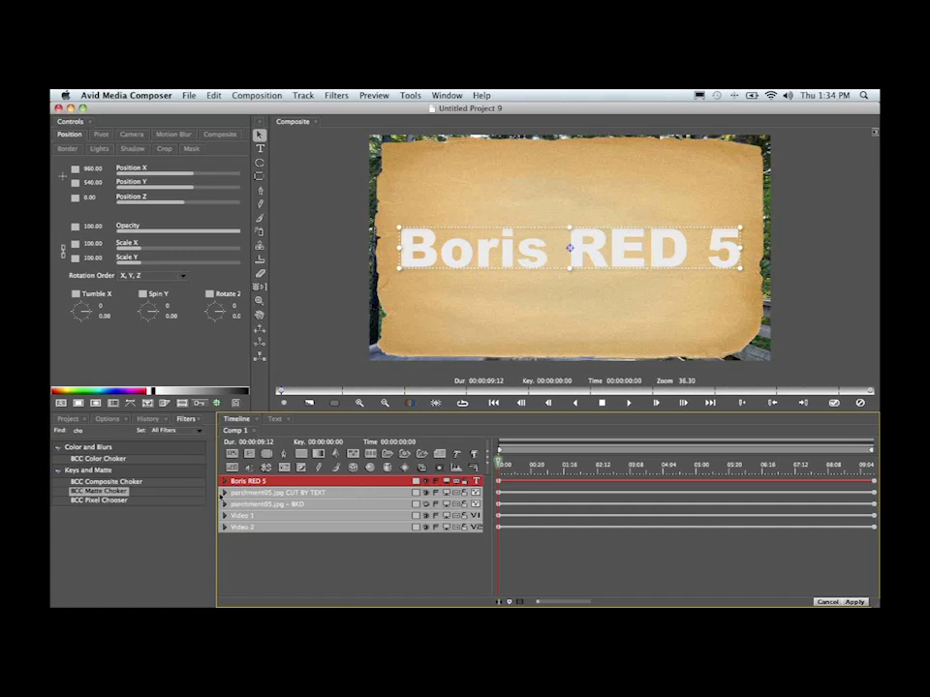
Place the "Boris RED 5" text track into the CUT BY TEXT track's mask and keep the BKD track hidden
left_click(225, 493)
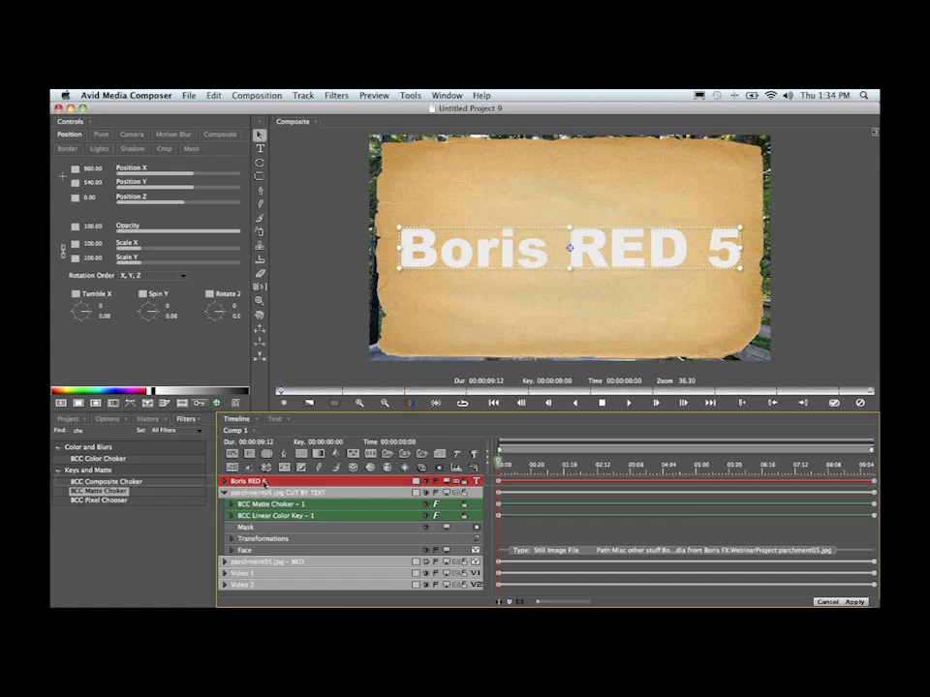
left_click(266, 528)
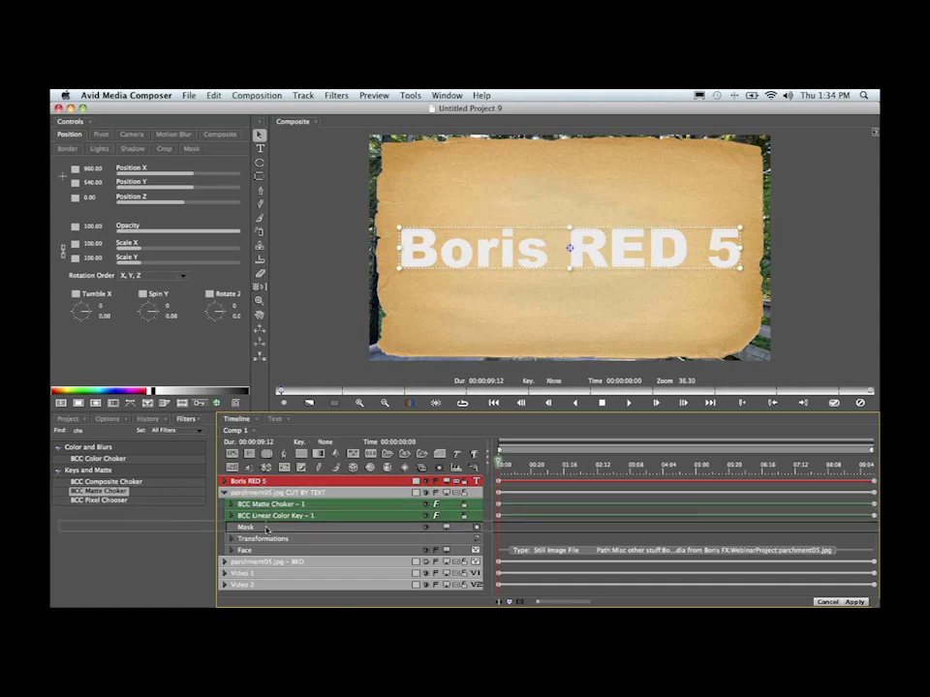
left_click_drag(266, 528, 264, 527)
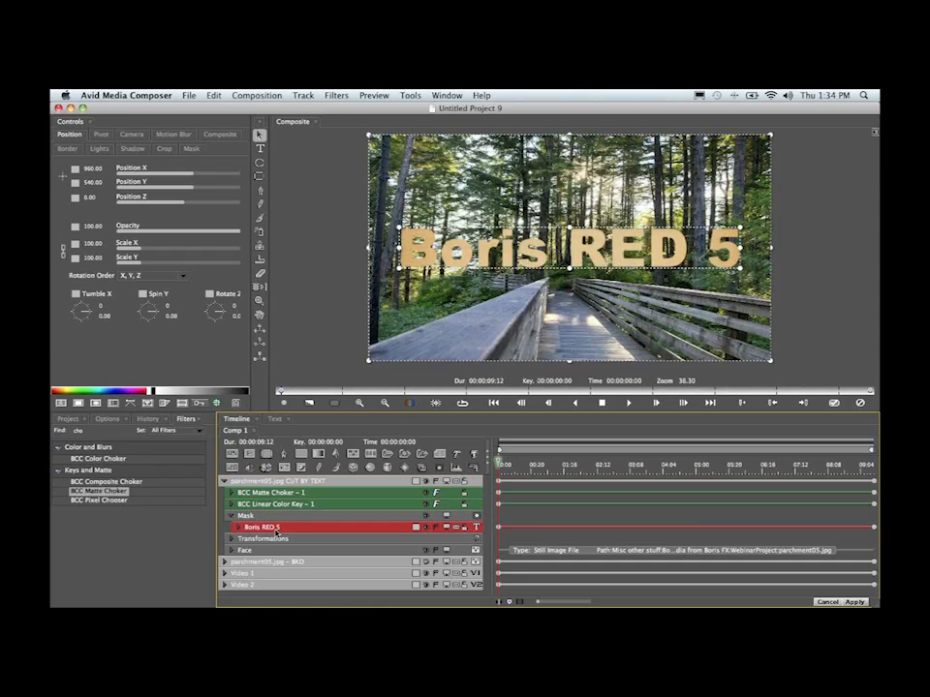
left_click(426, 566)
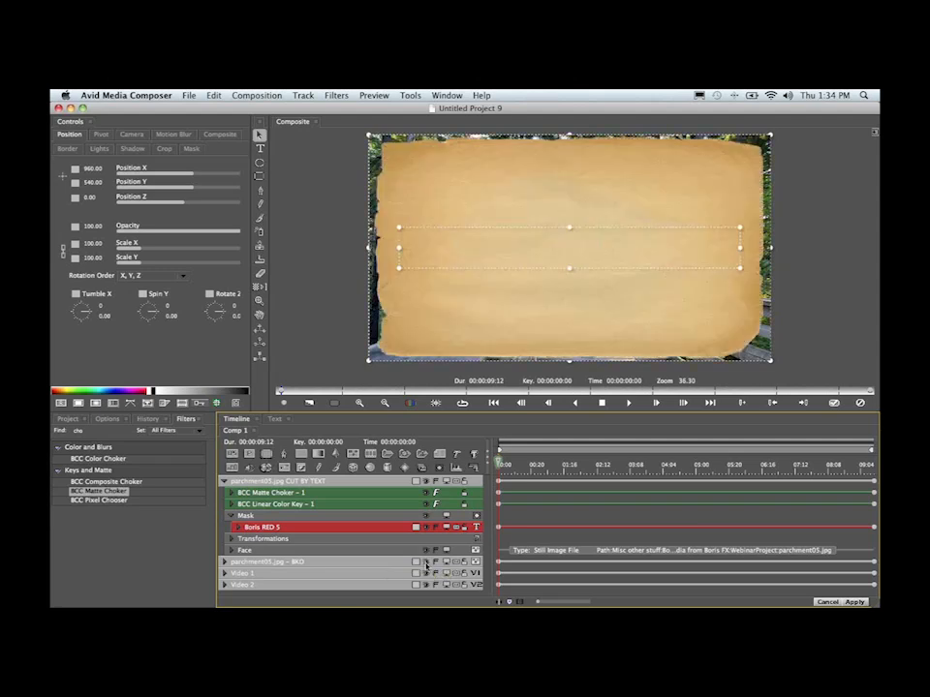
left_click(426, 567)
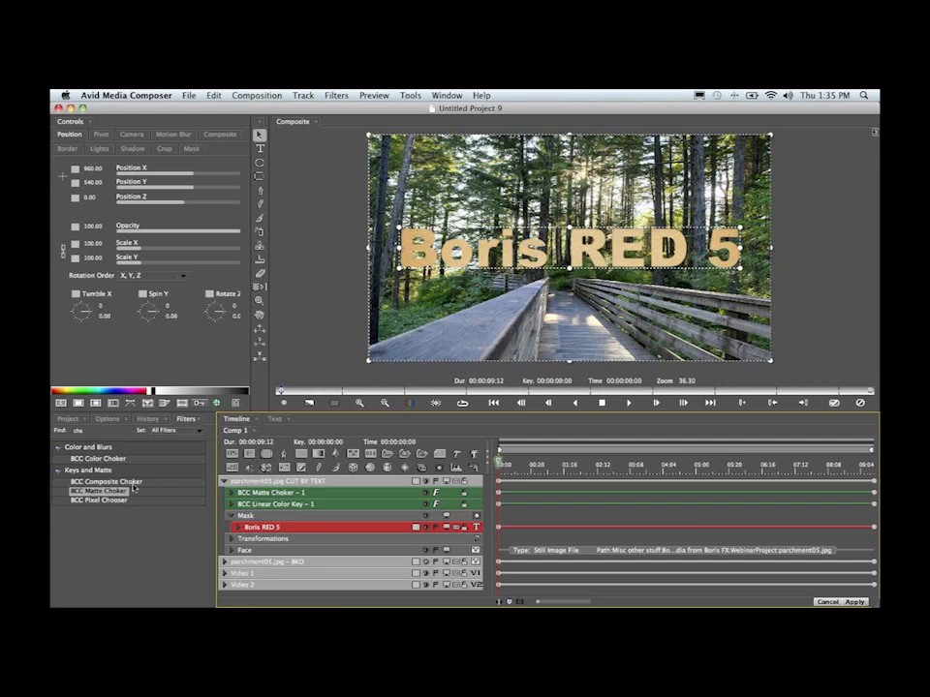
Find the burn filters and apply FEC Burn Edges to the "Boris RED 5" text inside the mask
double_click(105, 431)
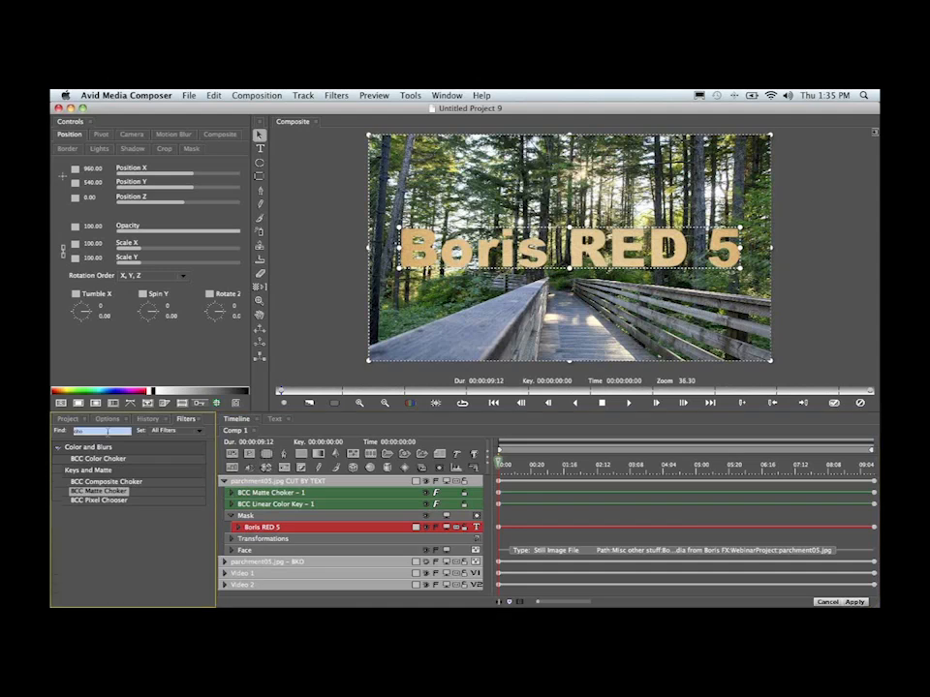
type("burn")
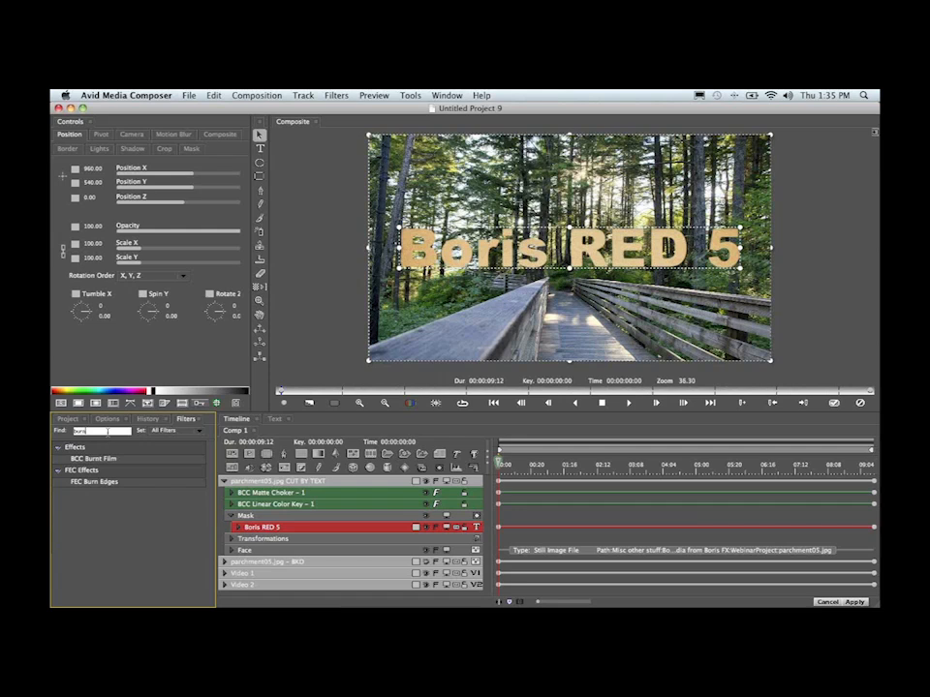
left_click(79, 484)
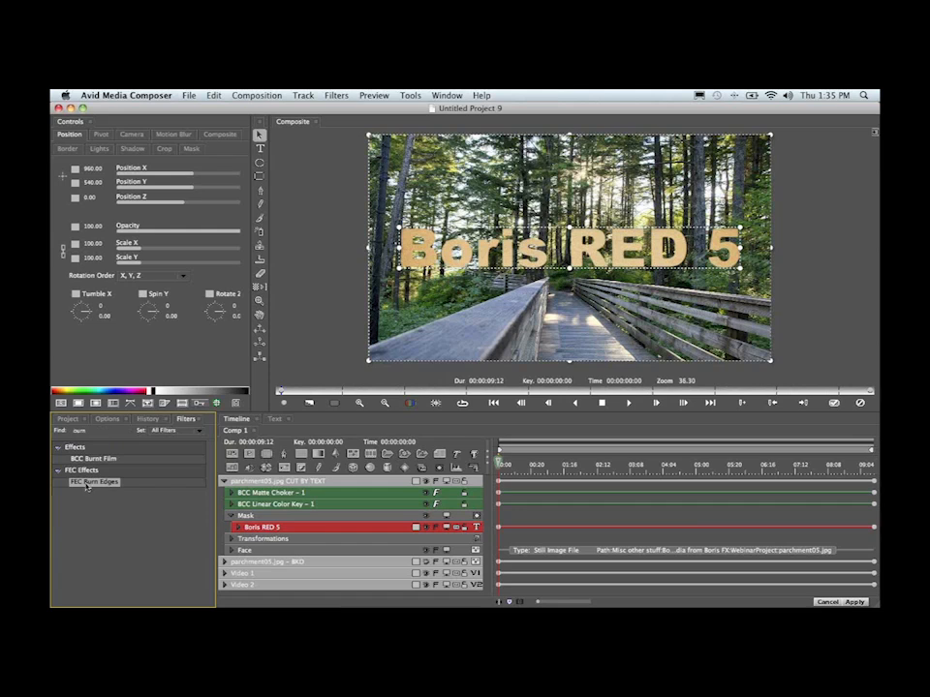
left_click_drag(272, 519, 276, 529)
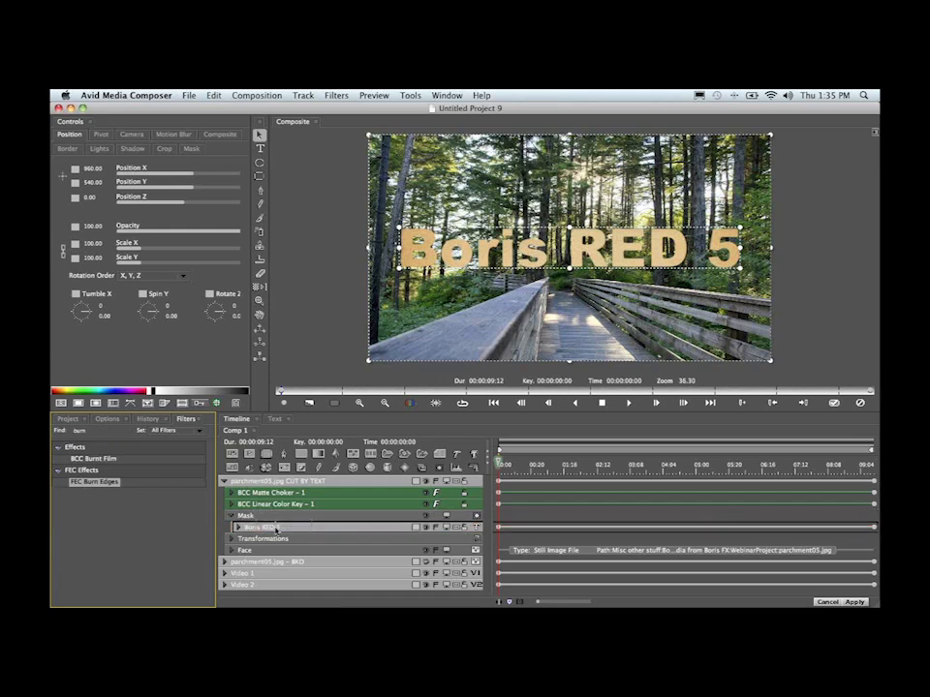
left_click_drag(276, 529, 276, 529)
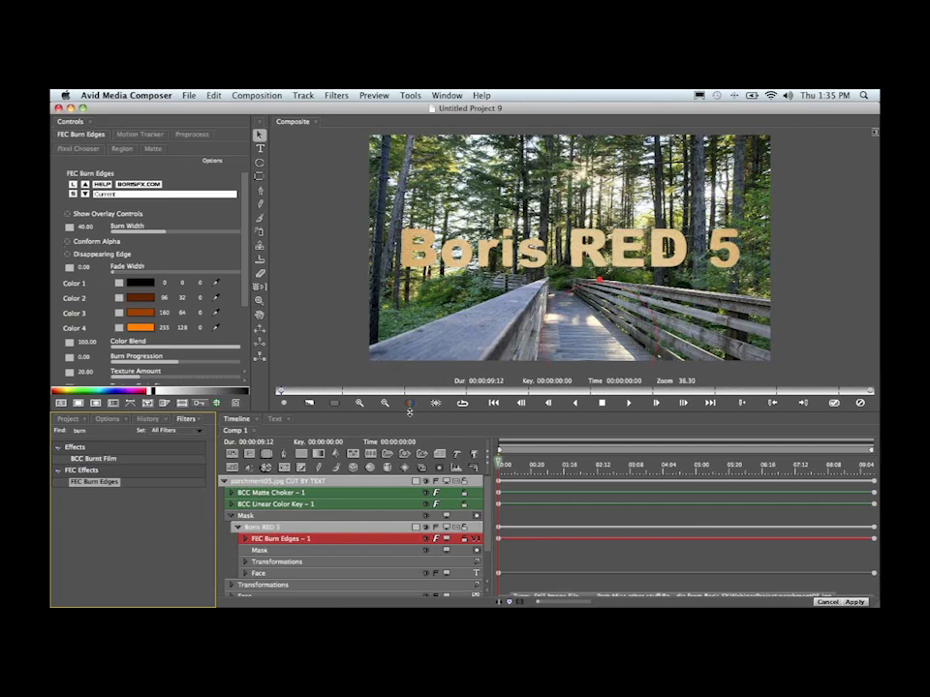
Move the FEC Burn Edges filter from the mask text onto the "parchment05.jpg CUT BY TEXT" track
left_click(308, 403)
left_click(320, 415)
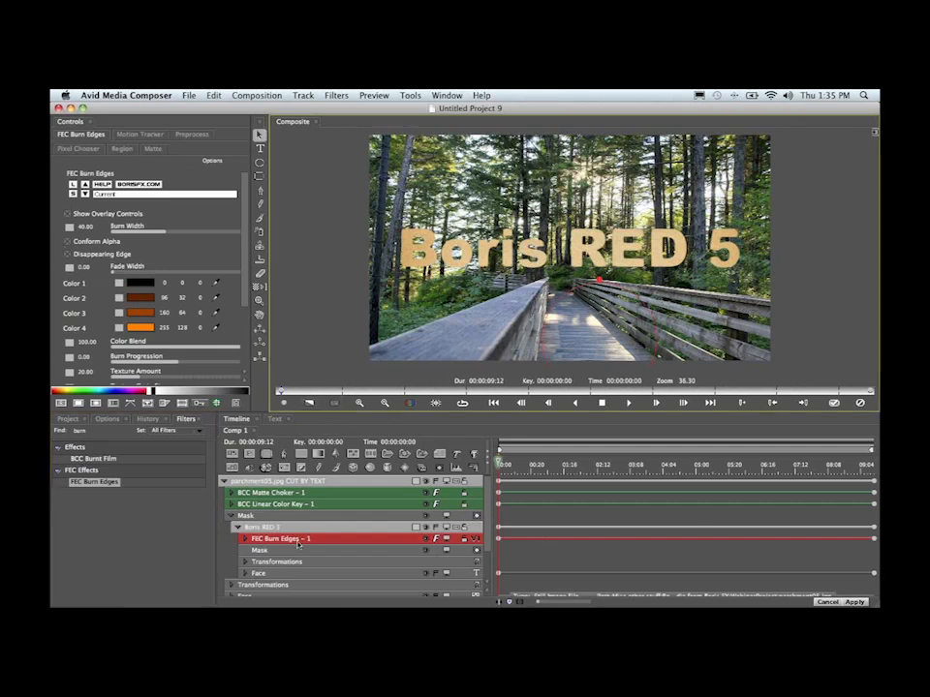
mouse_move(289, 539)
left_mouse_down()
mouse_move(306, 495)
mouse_move(300, 481)
left_mouse_up()
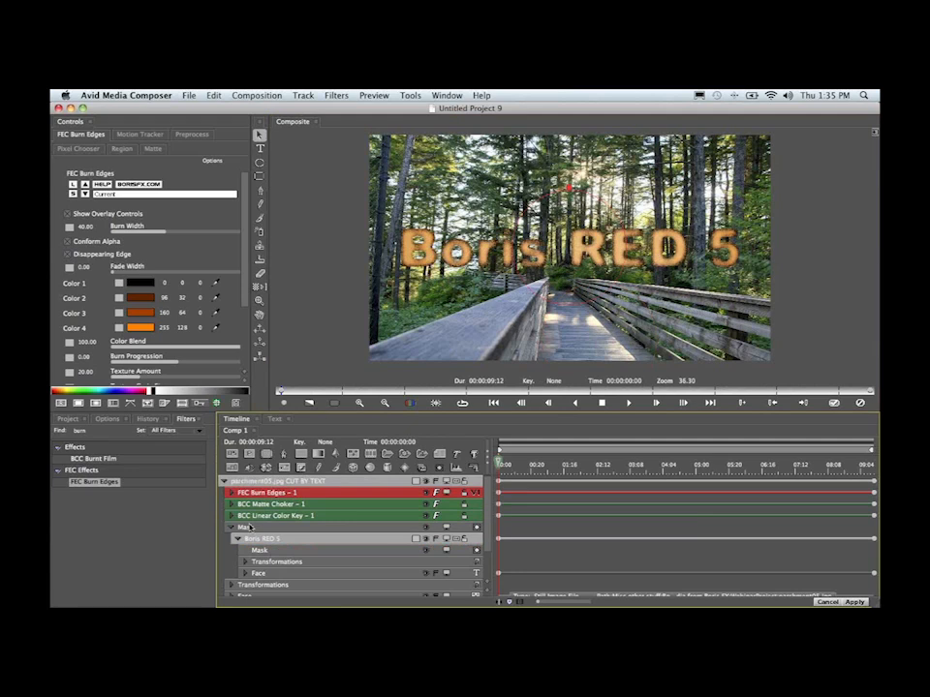
Collapse the mask, select the CUT BY TEXT track and make the "parchment05.jpg - BKD" track visible
left_click(234, 529)
left_click(234, 529)
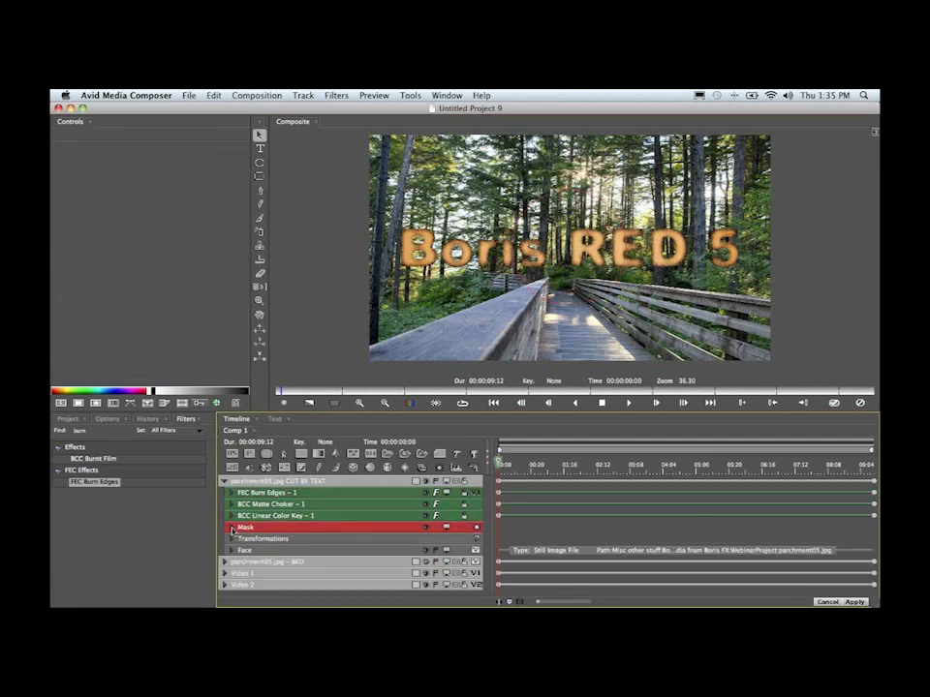
left_click(278, 481)
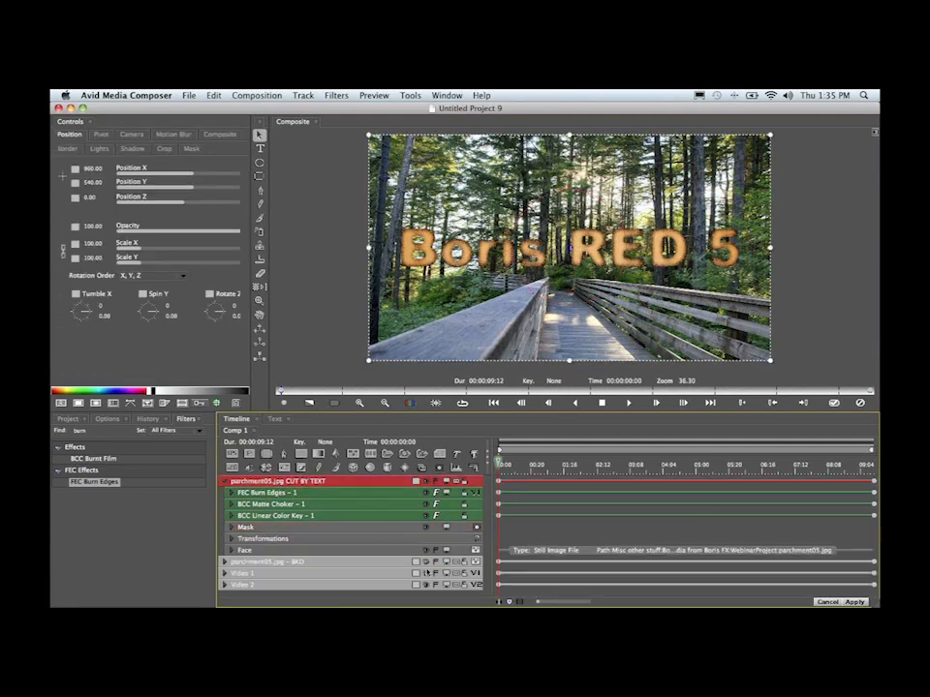
left_click(427, 563)
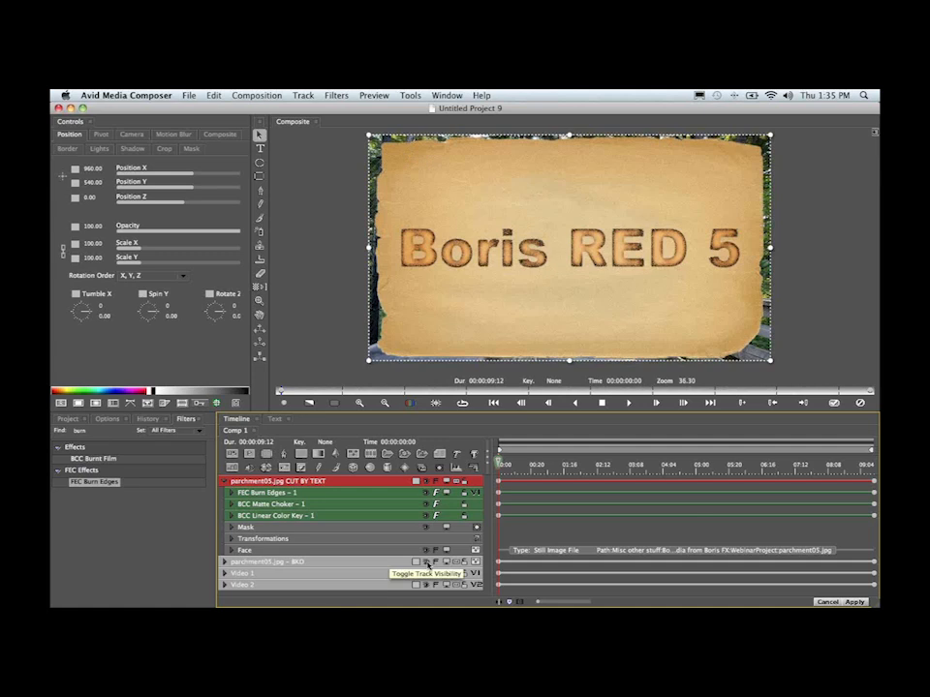
Set the FEC Burn Edges filter's Burn Progression to about -26.56 and widen the filter controls area
left_click(333, 495)
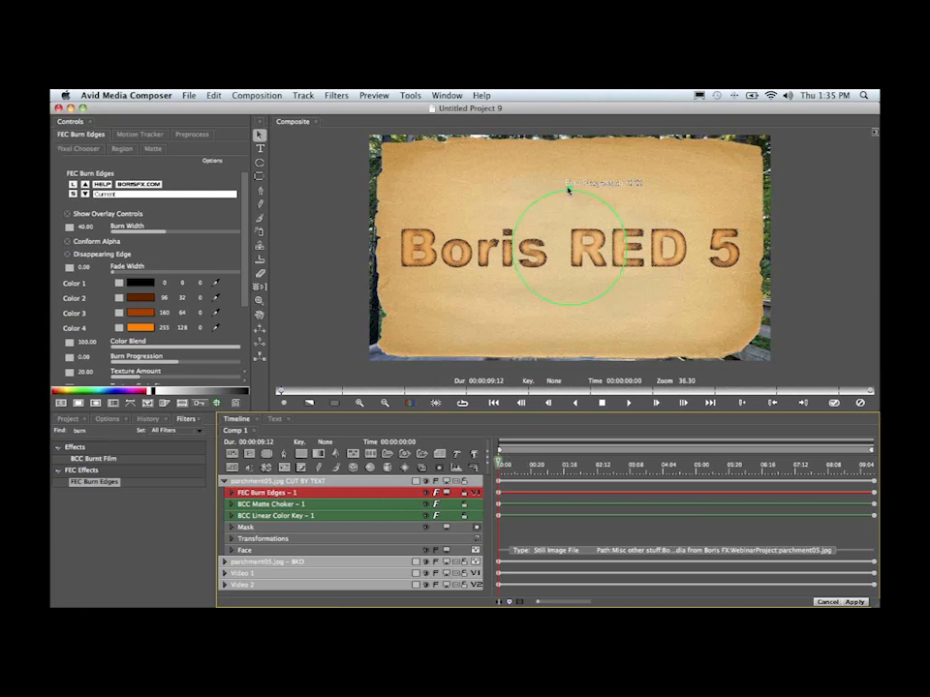
left_click_drag(569, 190, 571, 158)
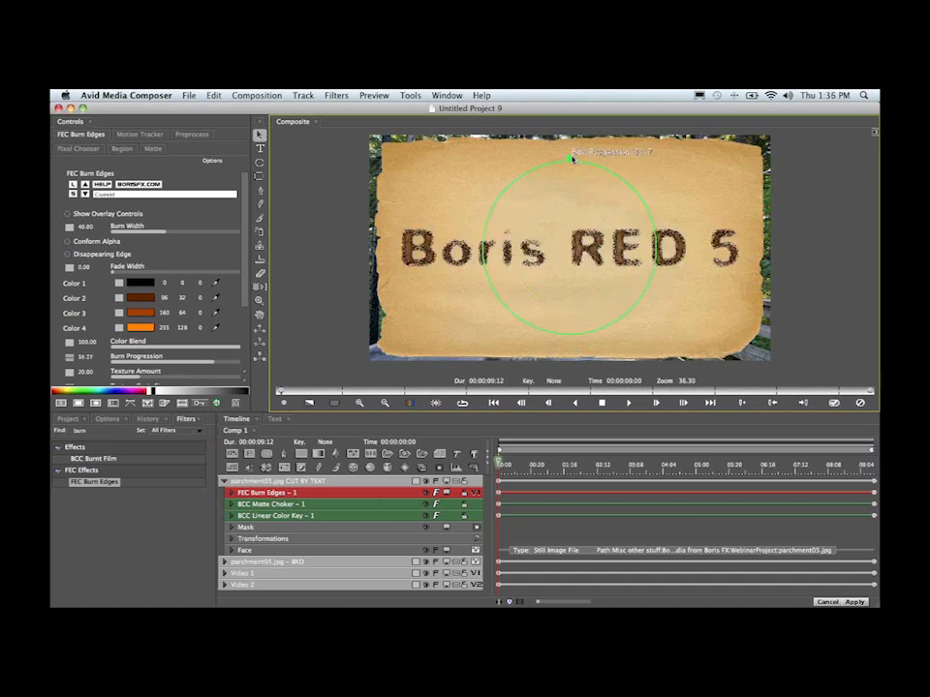
left_click_drag(571, 157, 568, 205)
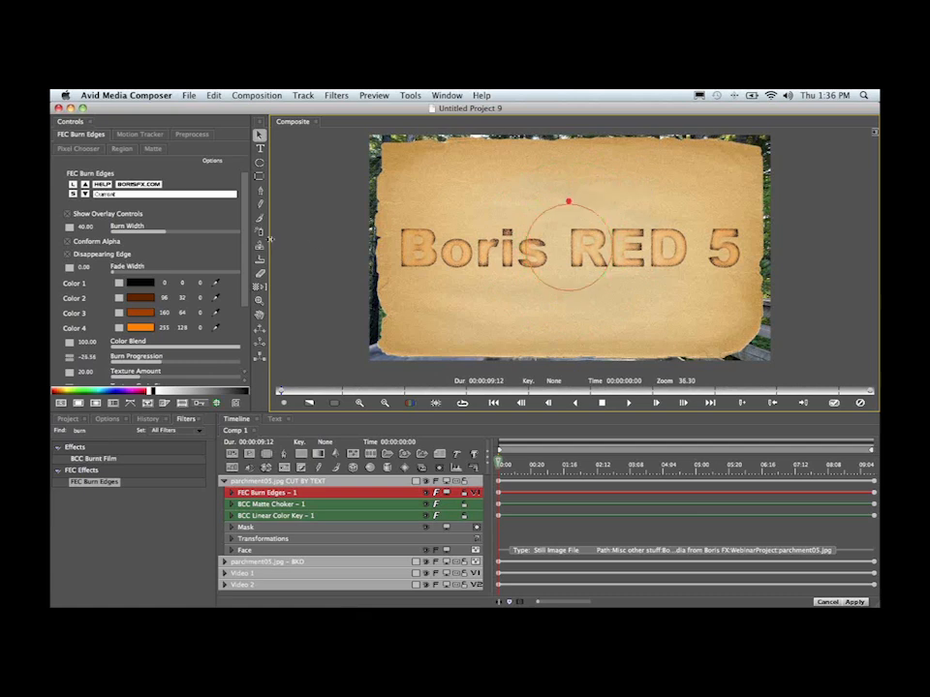
left_click_drag(271, 241, 362, 242)
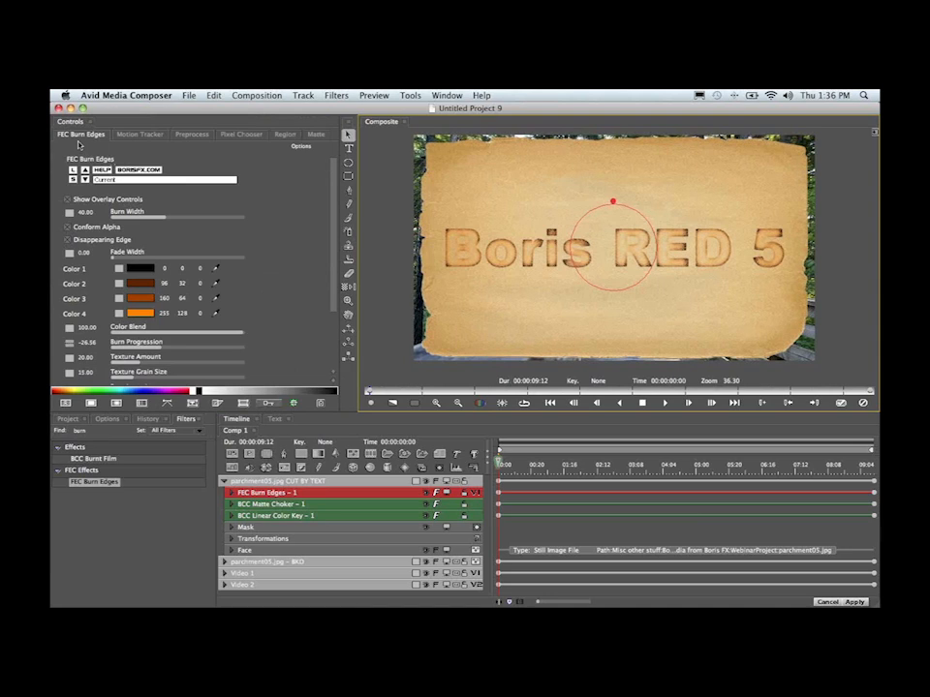
Review the settings of the BCC Linear Color Key, BCC Matte Choker and FEC Burn Edges filters on the CUT BY TEXT track
left_click(299, 519)
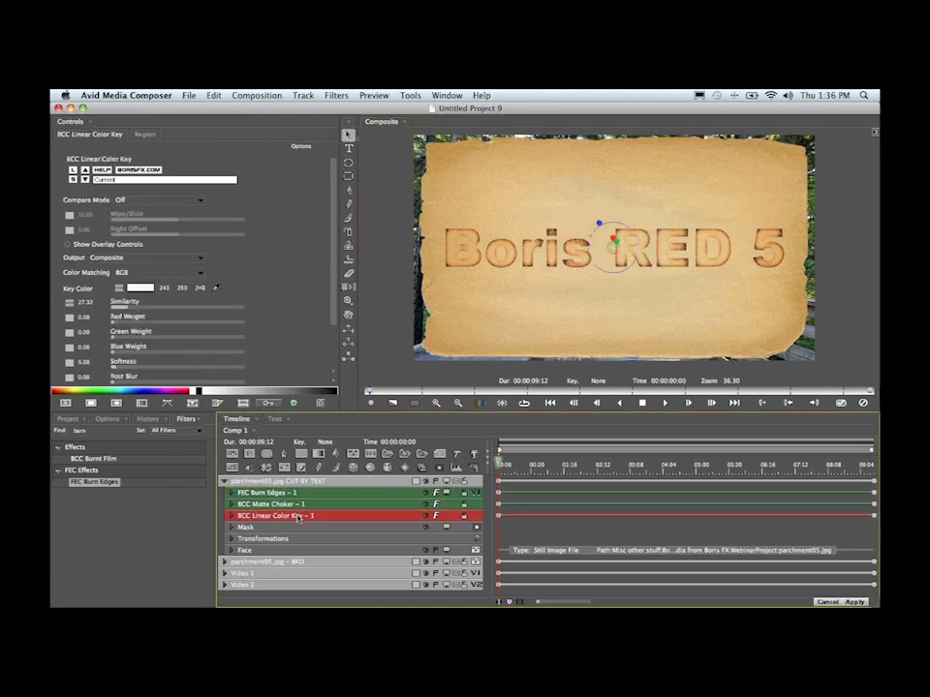
left_click(286, 505)
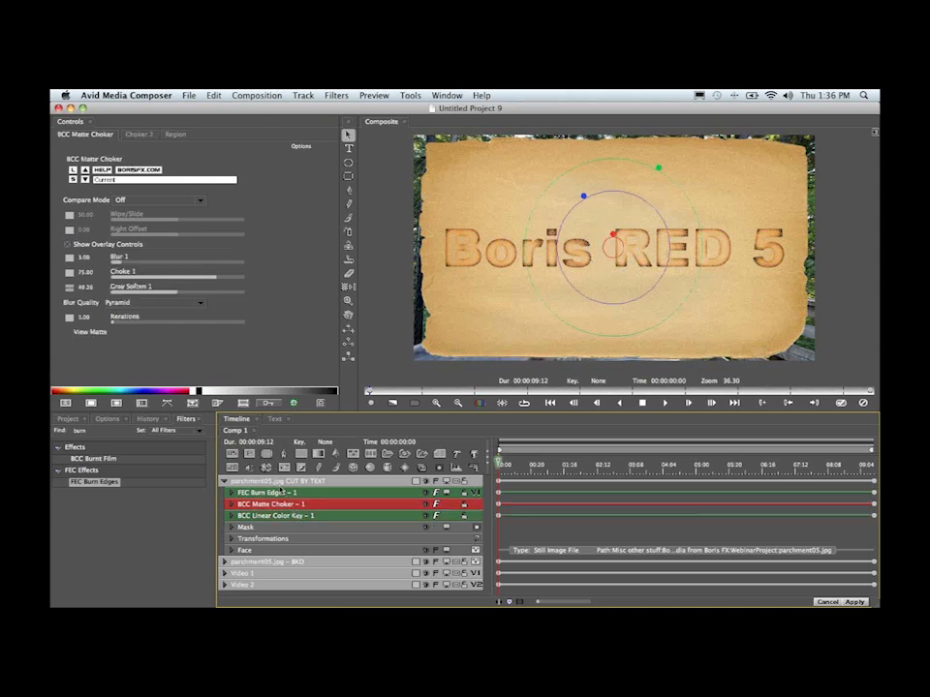
left_click(279, 482)
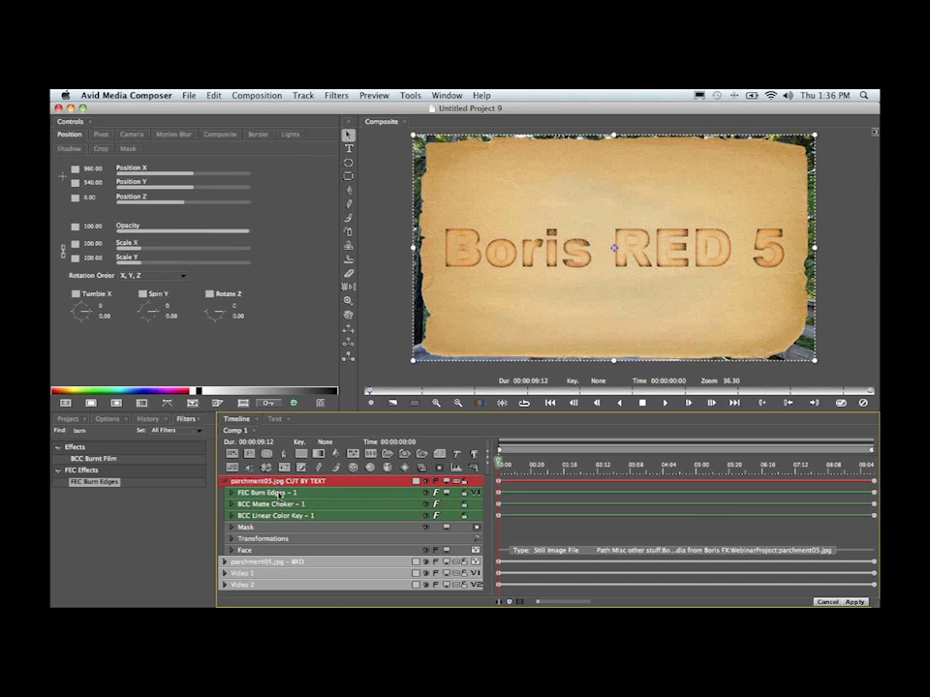
left_click(269, 493)
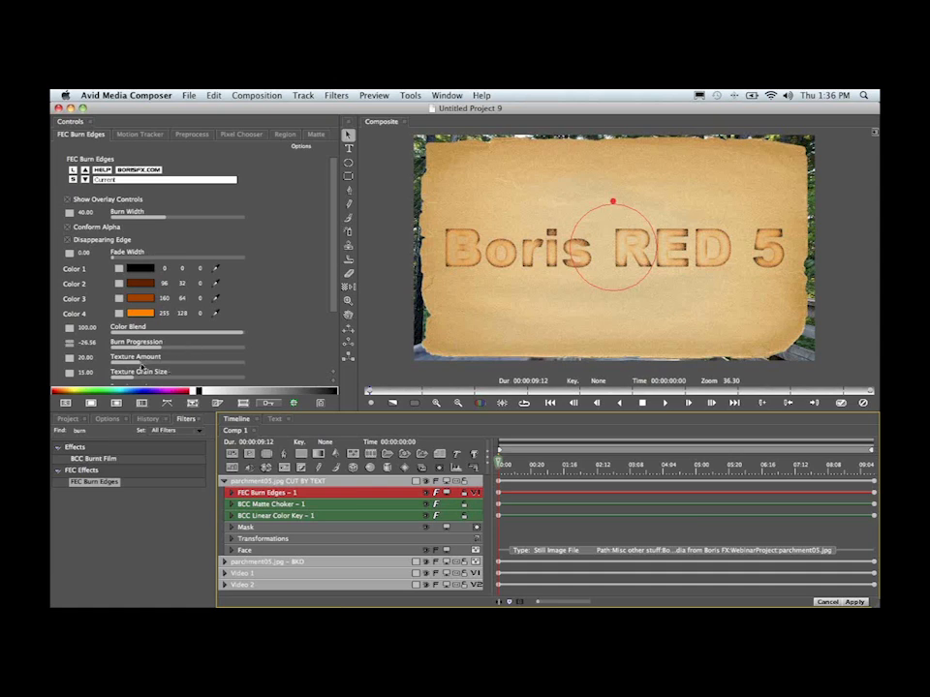
left_click(138, 365)
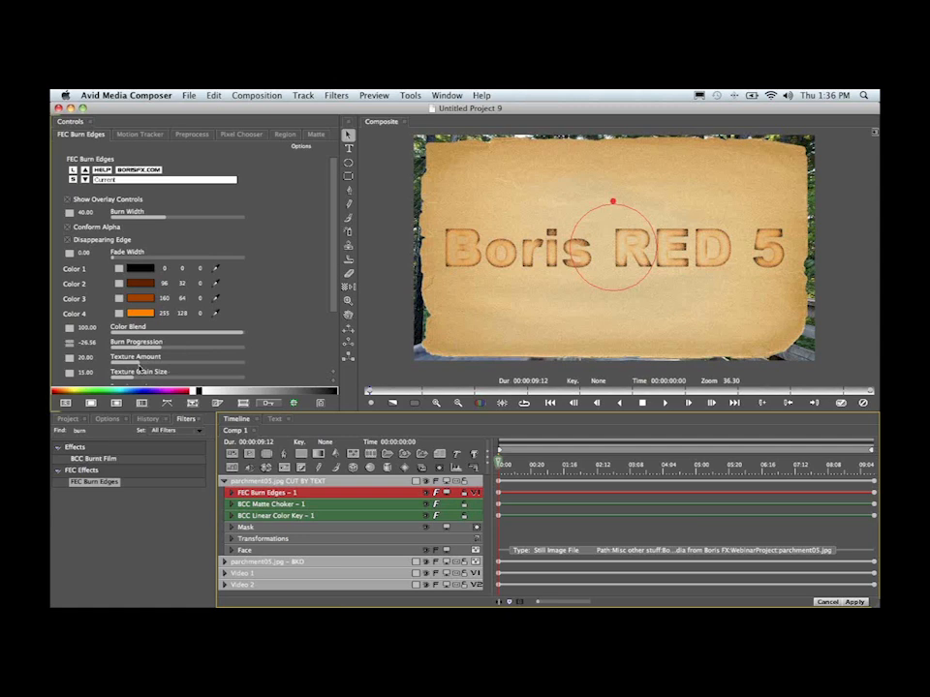
Reduce the FEC Burn Edges filter's Texture Amount to about 10.27 and collapse the "parchment05.jpg CUT BY TEXT" track
left_click_drag(134, 365, 126, 364)
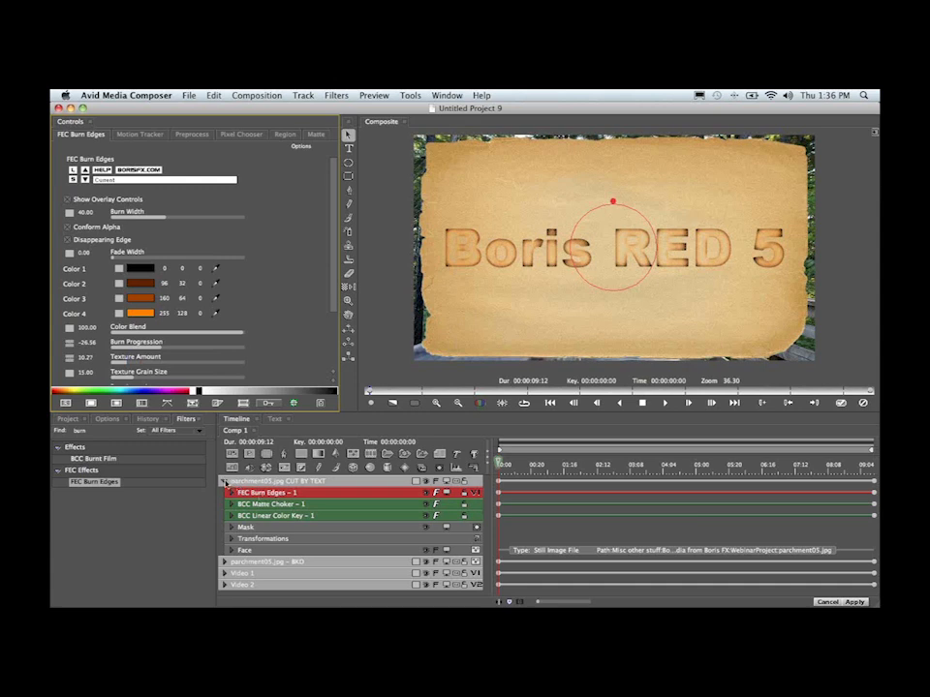
left_click(224, 482)
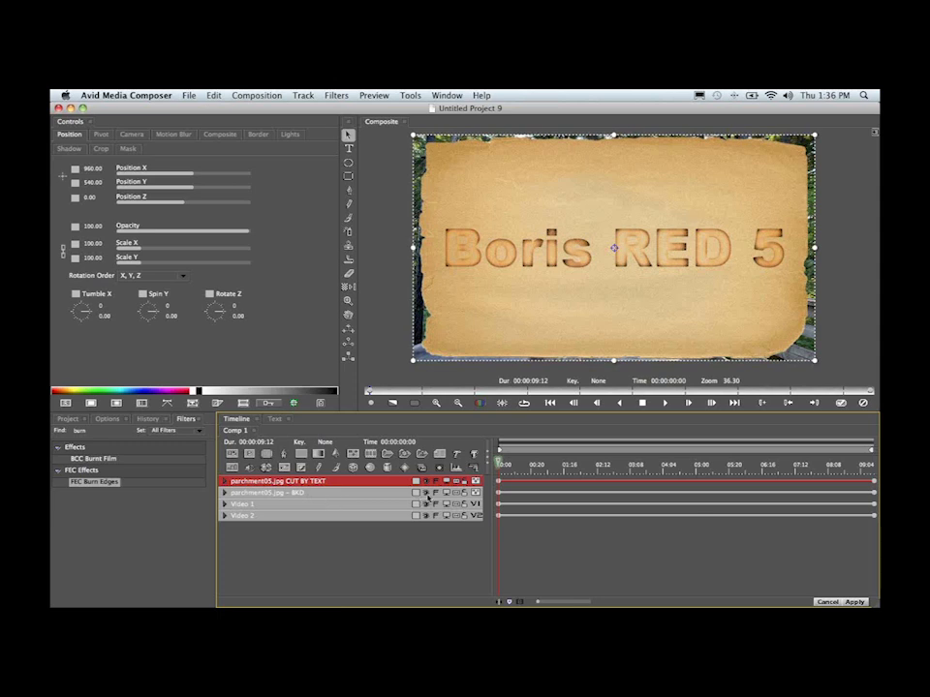
Hide the "parchment05.jpg - BKD" track, try shifting the CUT BY TEXT track over the forest background and undo the move
left_click(426, 493)
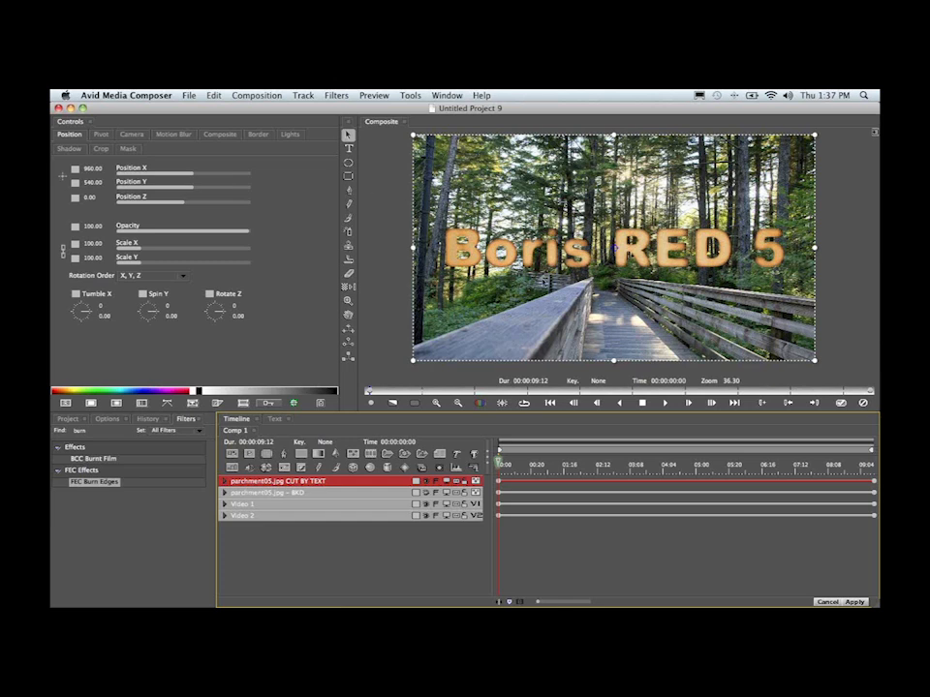
left_click_drag(513, 260, 591, 239)
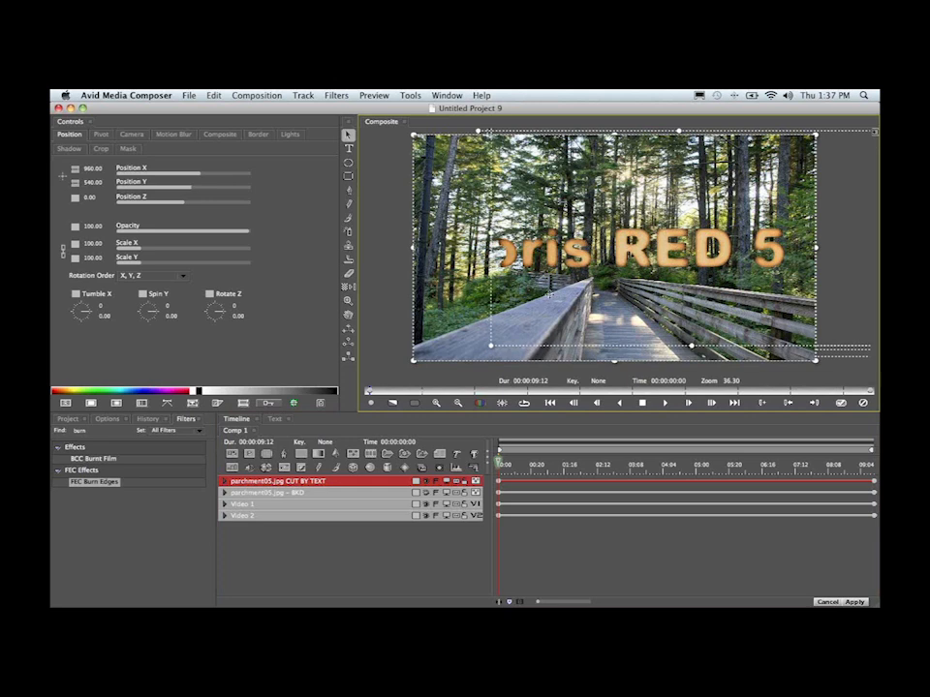
key("super+z")
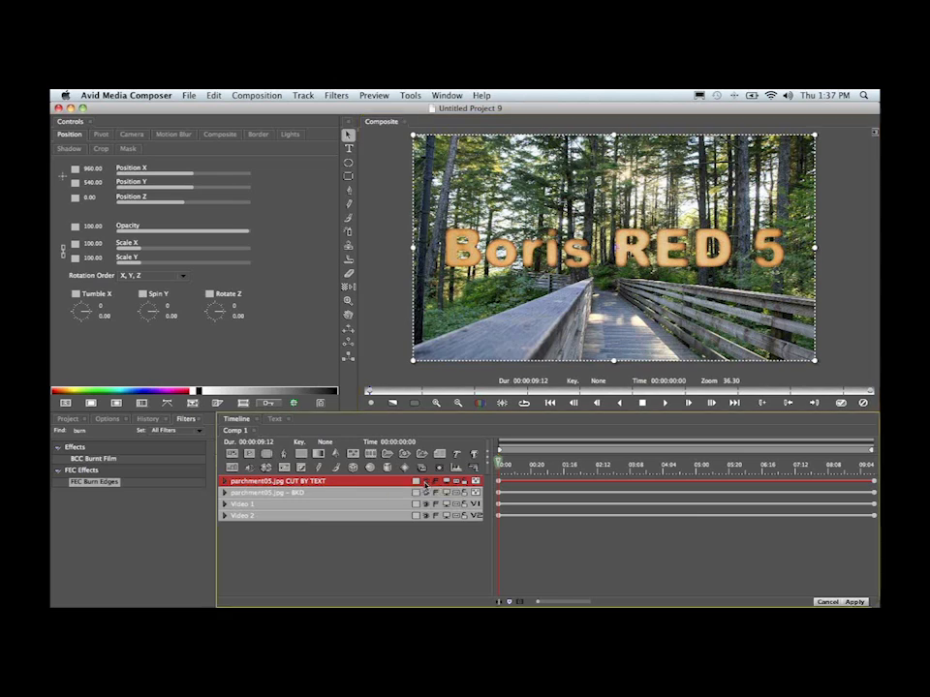
Show only the "parchment05.jpg - BKD" parchment over the background and shift it horizontally to about Position X 1571.63
left_click(425, 481)
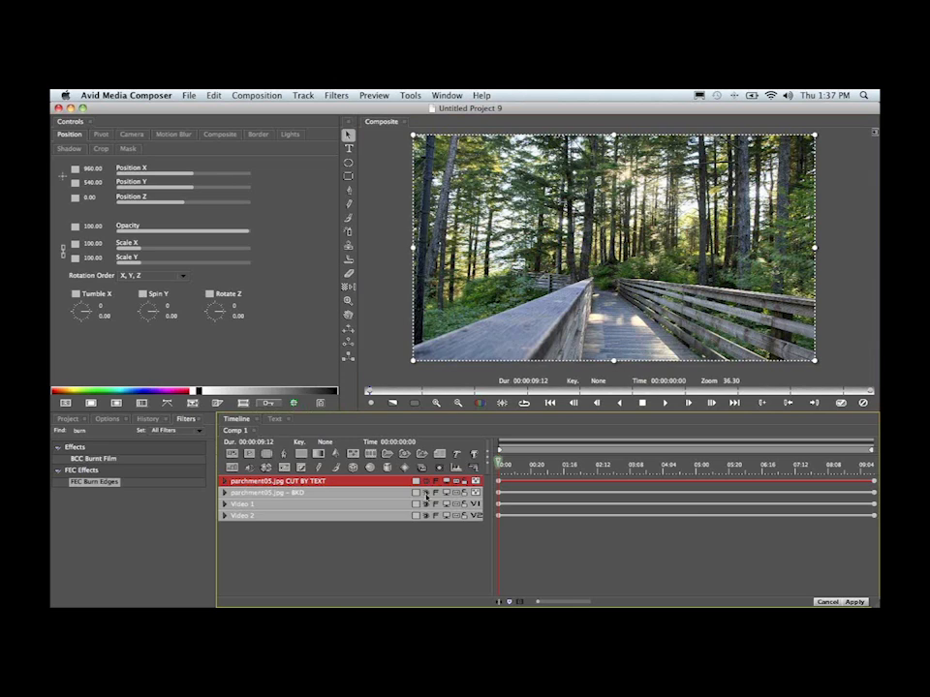
left_click(426, 493)
left_click(545, 292)
left_click_drag(545, 292, 615, 296)
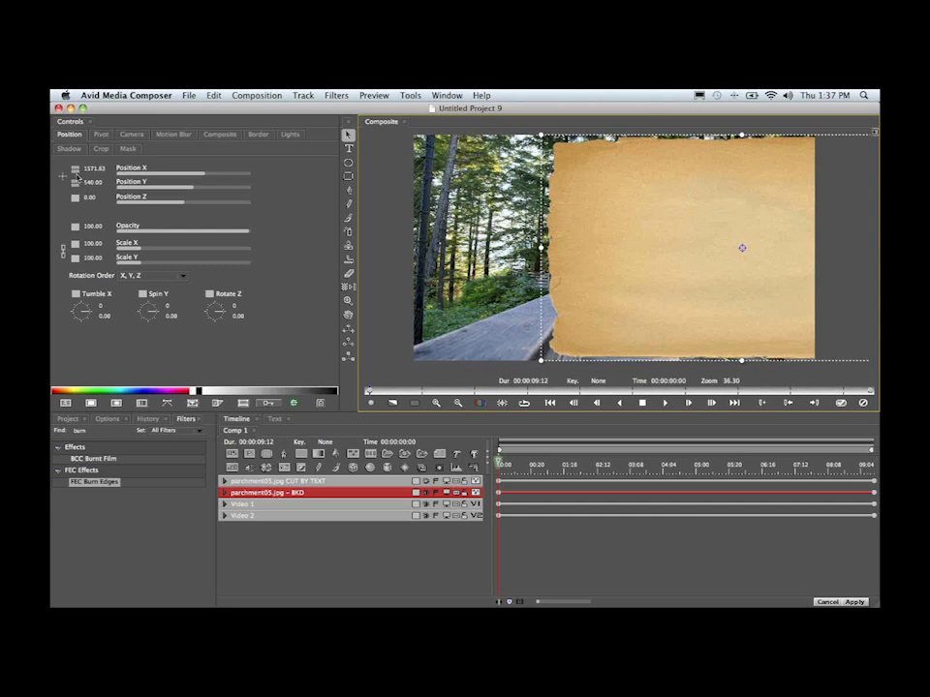
Look over the interpolation choices for the BKD track's position and reset the track to its default position
left_click(77, 176)
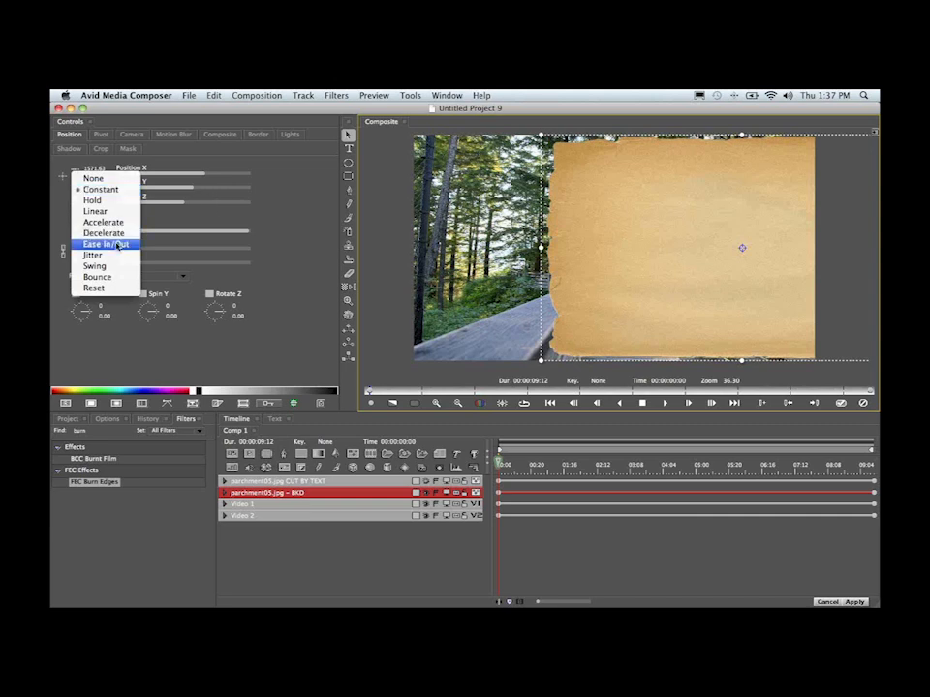
left_click(269, 377)
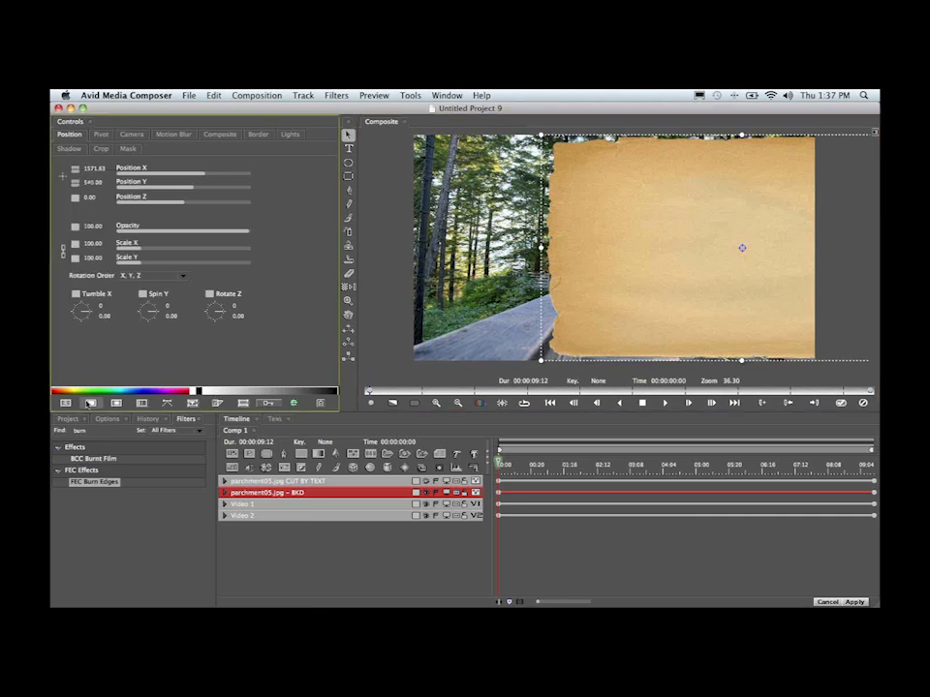
left_click(67, 403)
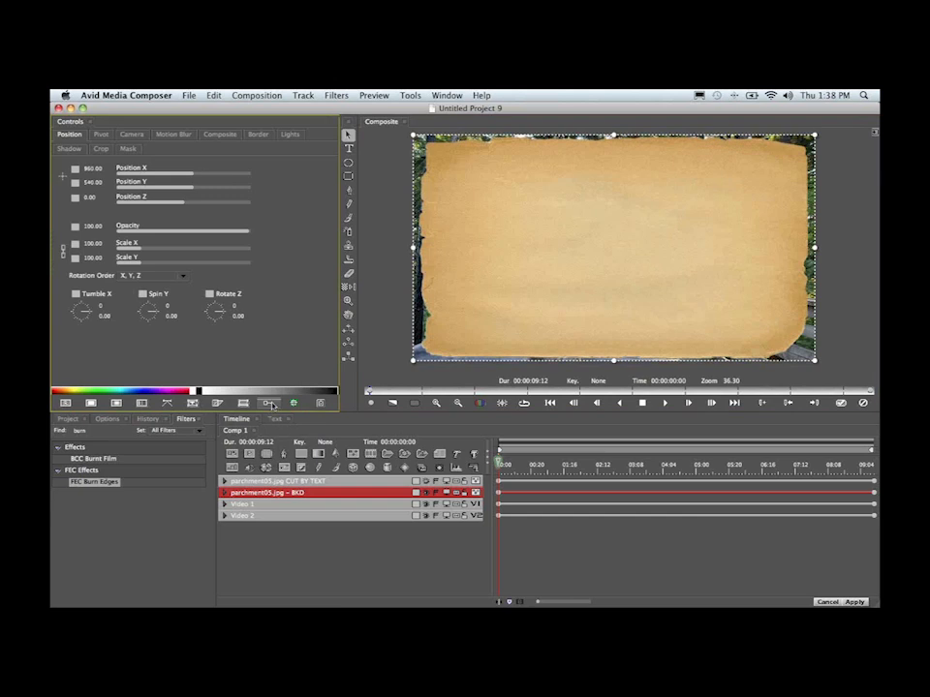
Enable automatic keyframing and, at 00:00:02:00, move the BKD parchment to about Position X 1552.35, Position Y 501.43
left_click(271, 403)
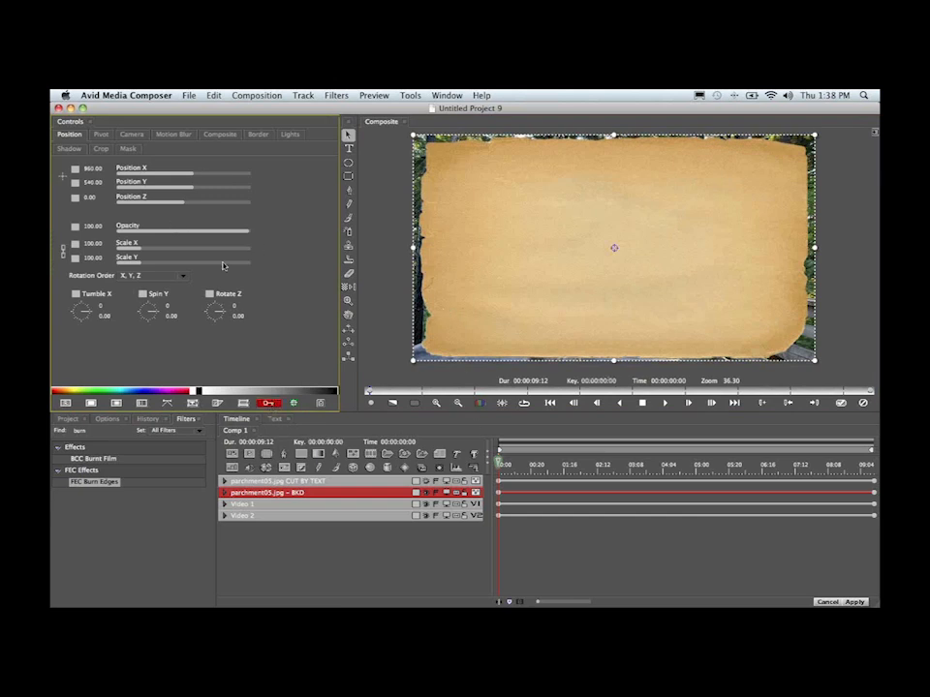
left_click(577, 467)
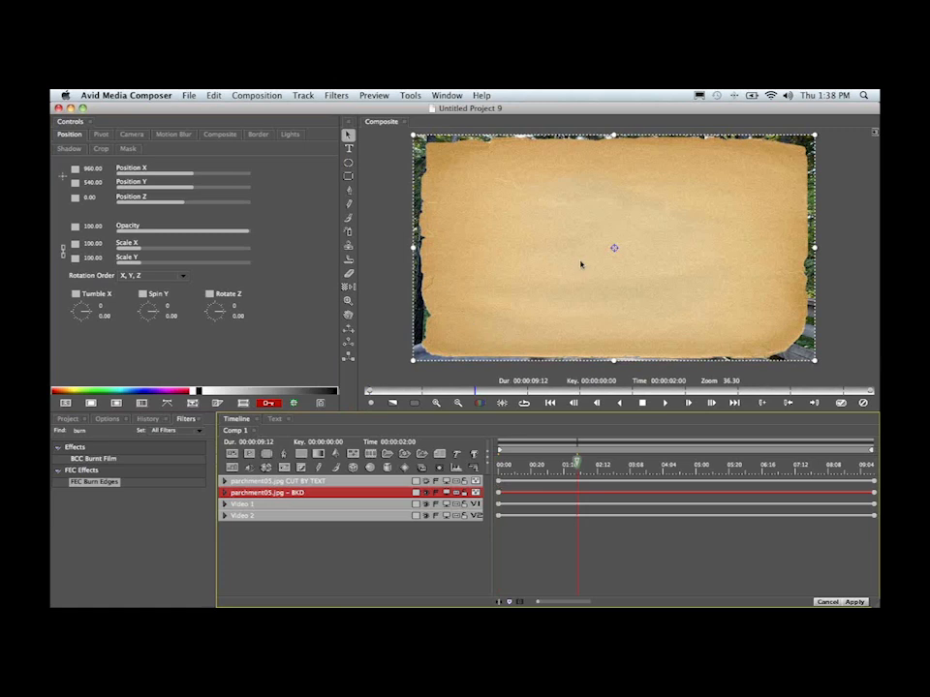
left_click_drag(517, 285, 652, 281)
left_click(582, 520)
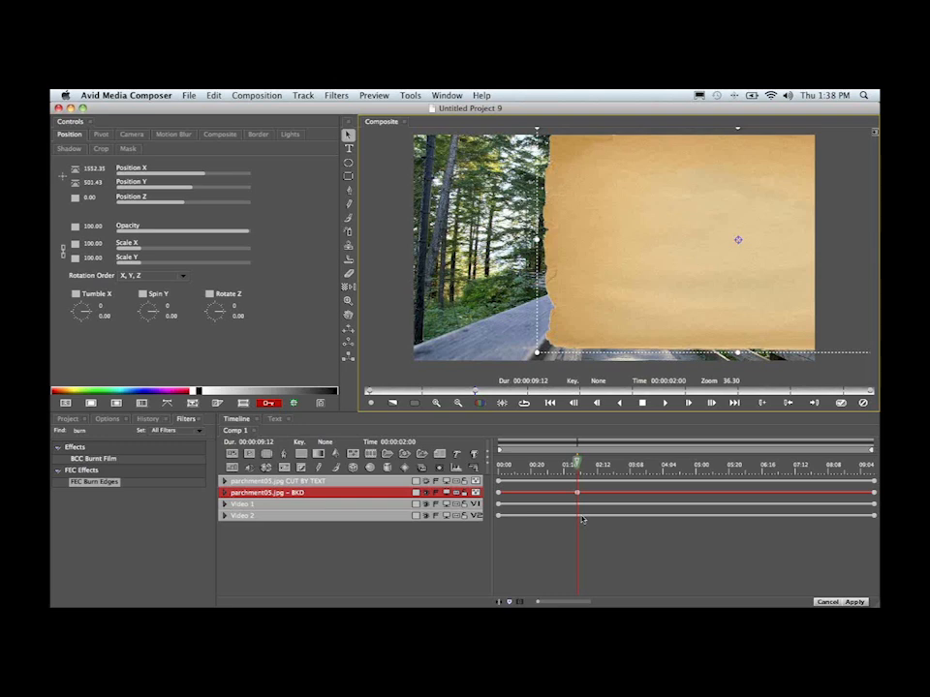
Reveal only the animated position and pivot parameters of the BKD track, examine them and collapse the track
left_click(474, 470)
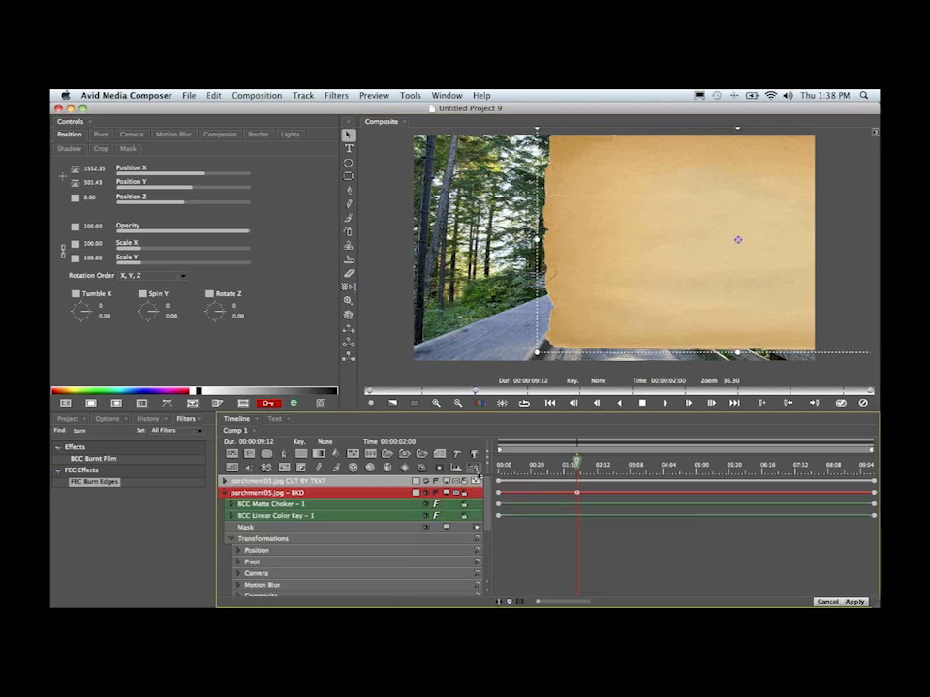
left_click(475, 472)
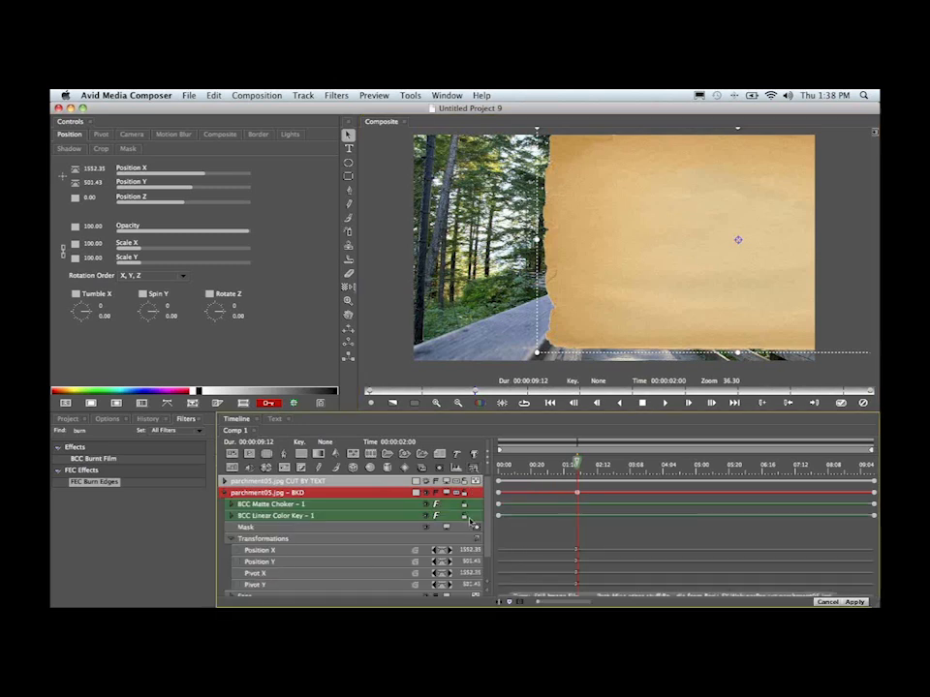
scroll(486, 552, "down", 1)
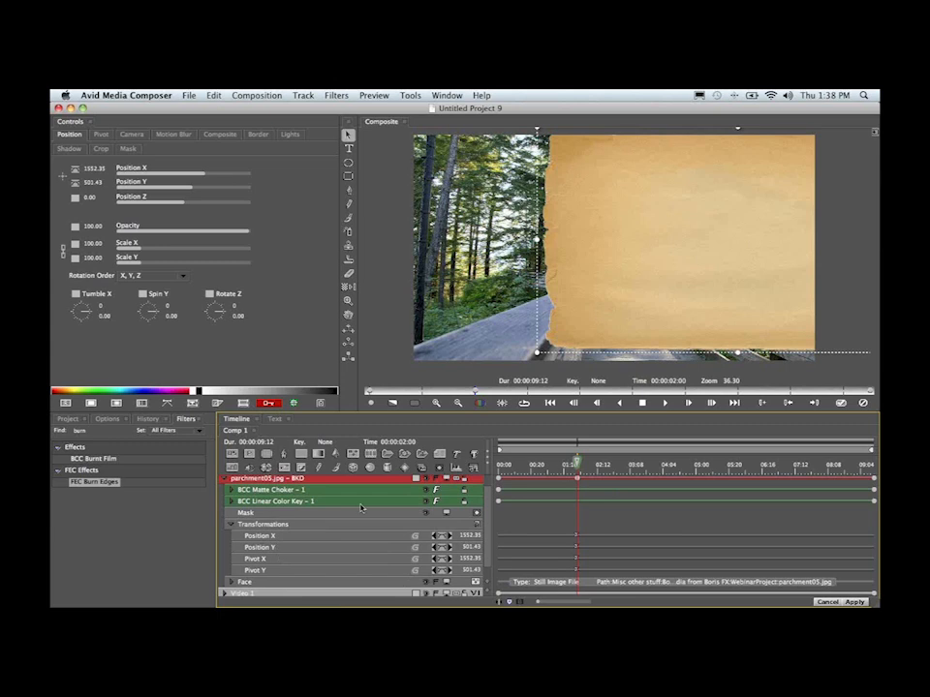
left_click(231, 524)
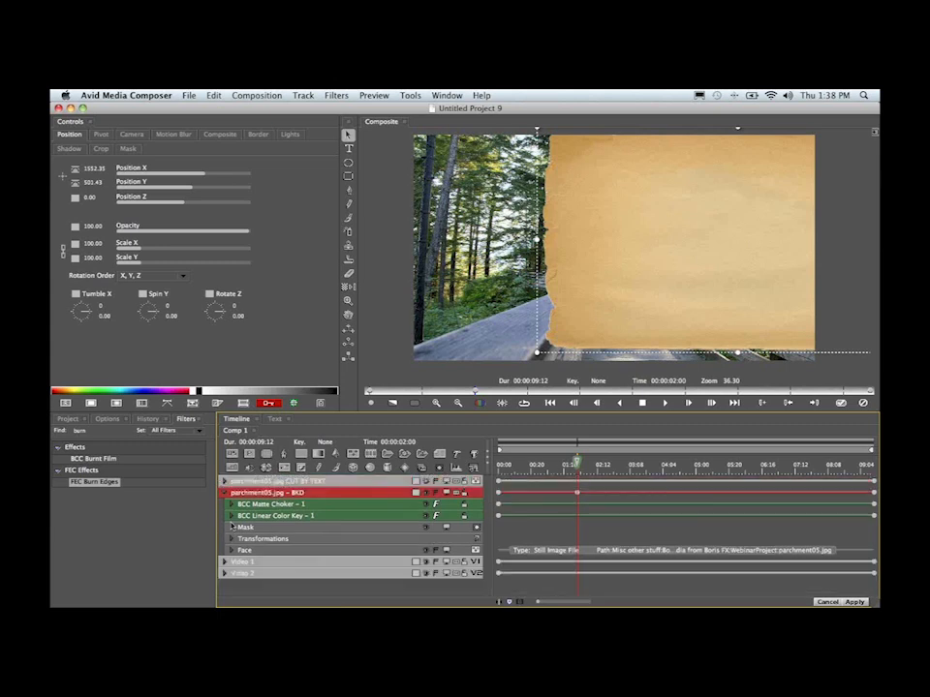
left_click(225, 493)
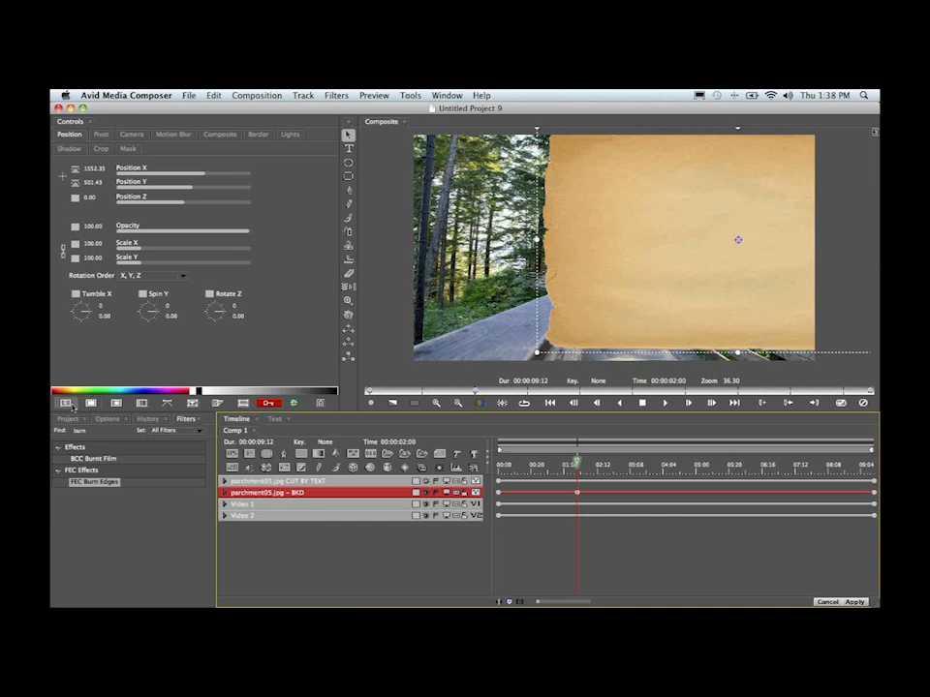
Reset the BKD track's position animation with automatic keyframing off, and make the CUT BY TEXT track visible at the first frame
left_click(271, 403)
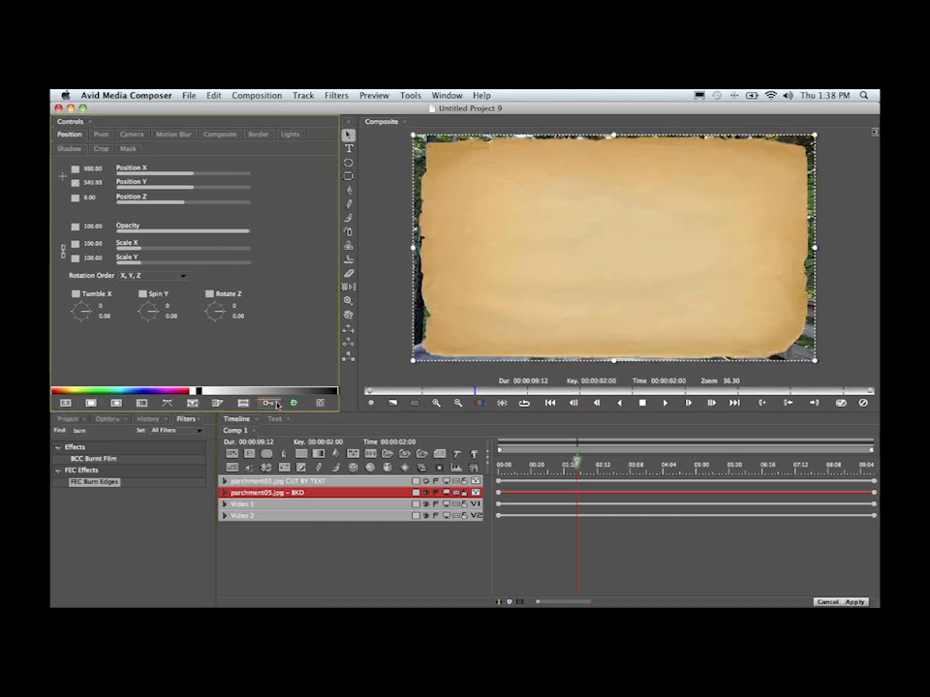
left_click(523, 467)
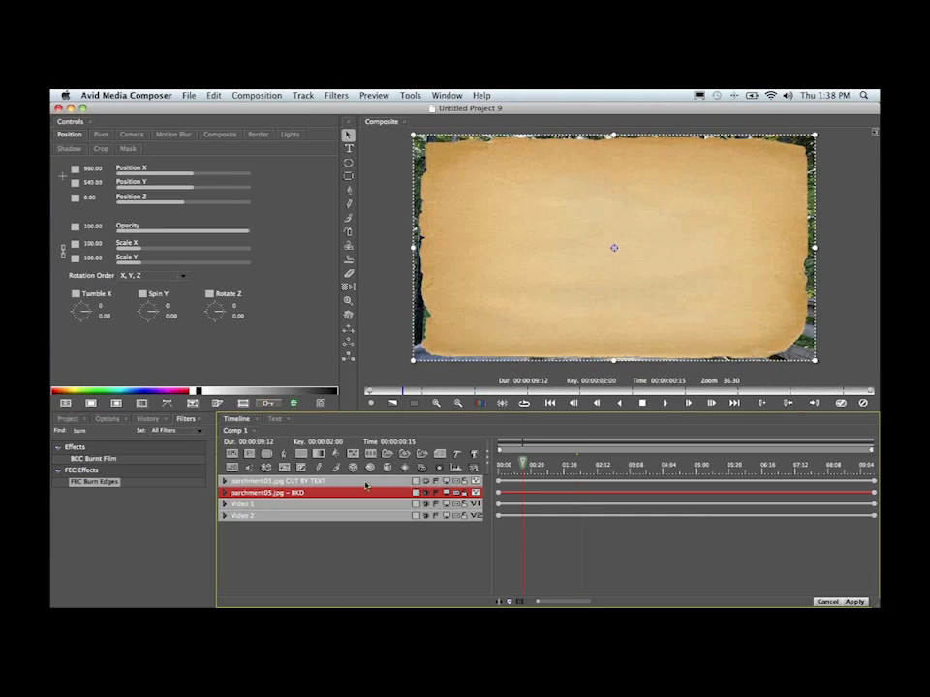
left_click(426, 482)
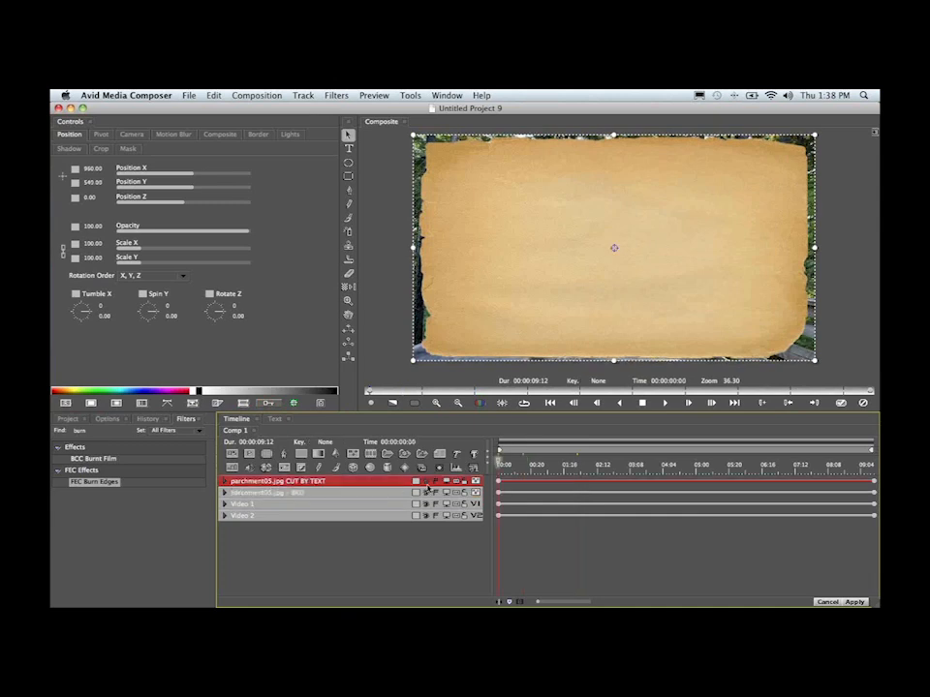
left_click(426, 481)
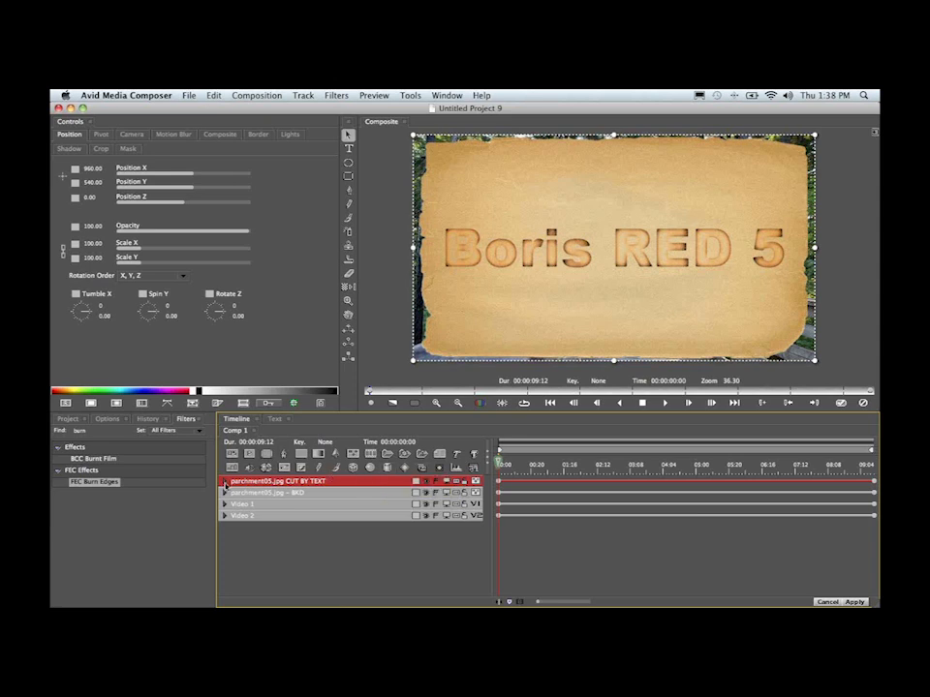
Expand the CUT BY TEXT track's mask down to the "Boris RED 5" text, try moving it in the composite and undo the move
left_click(225, 481)
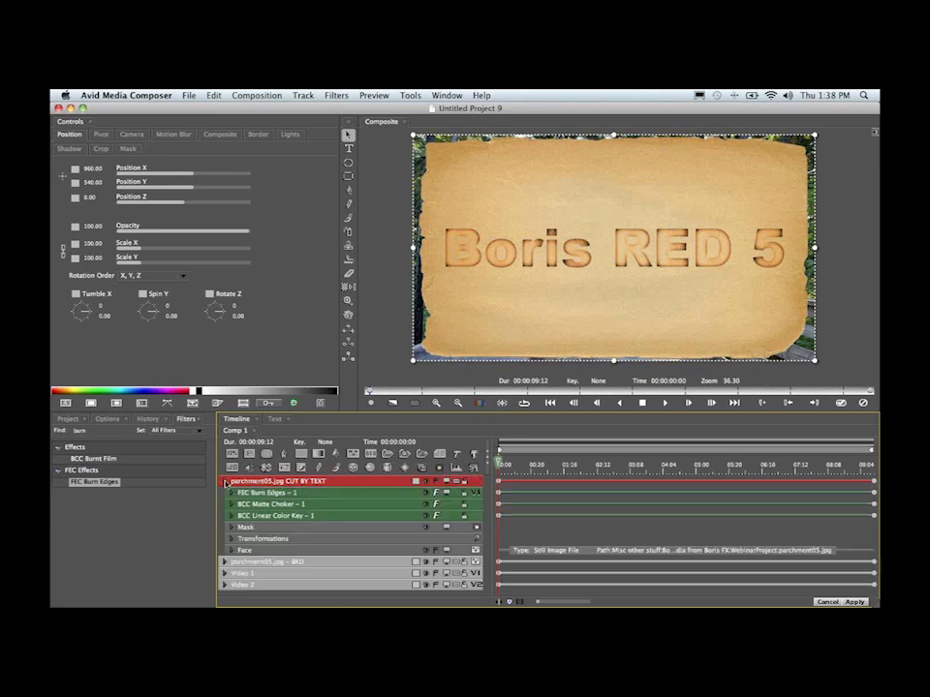
left_click(233, 530)
left_click(250, 539)
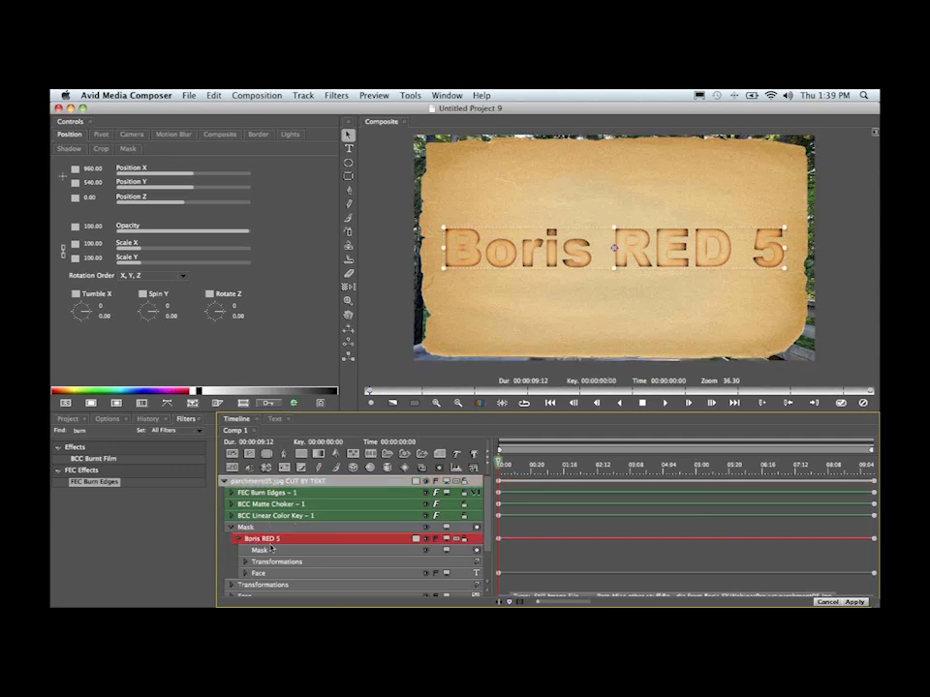
left_click(527, 274)
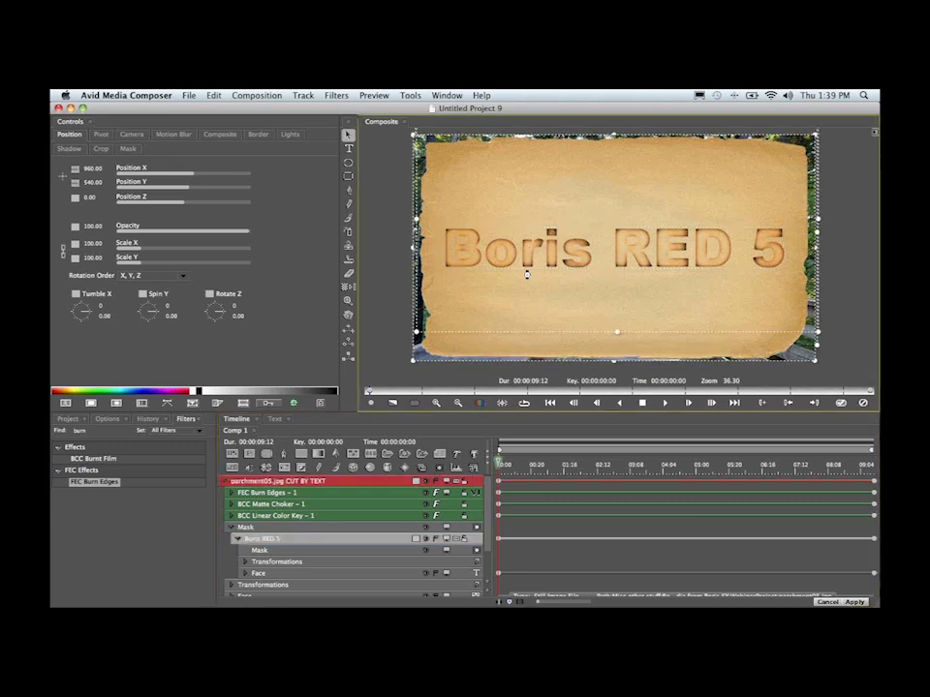
key("super+z")
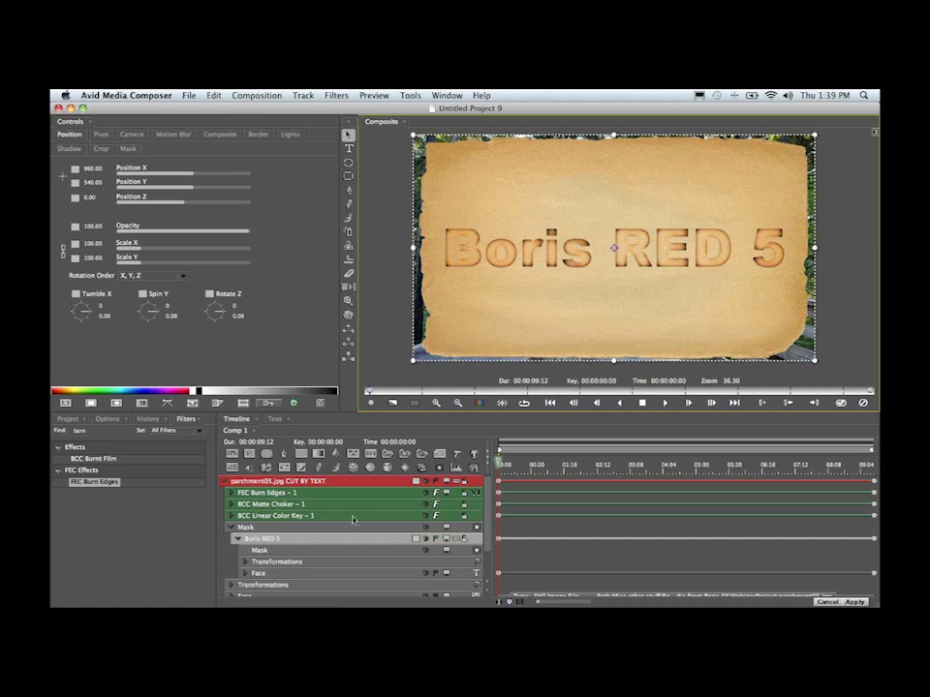
Shift the "Boris RED 5" mask text slightly lower using Position Y, and reset its position
left_click(344, 538)
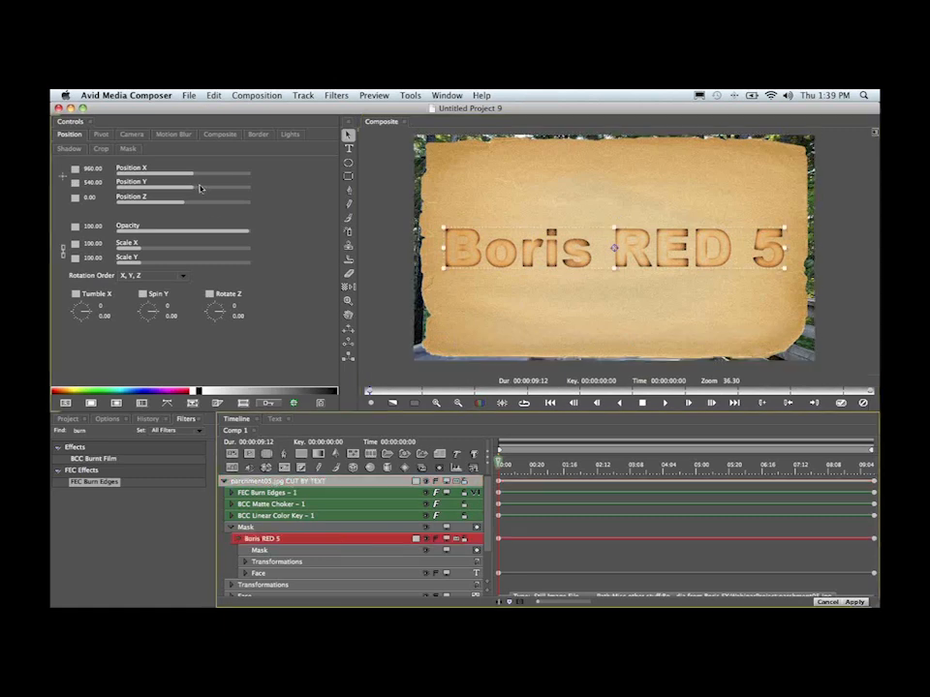
left_click_drag(202, 187, 193, 186)
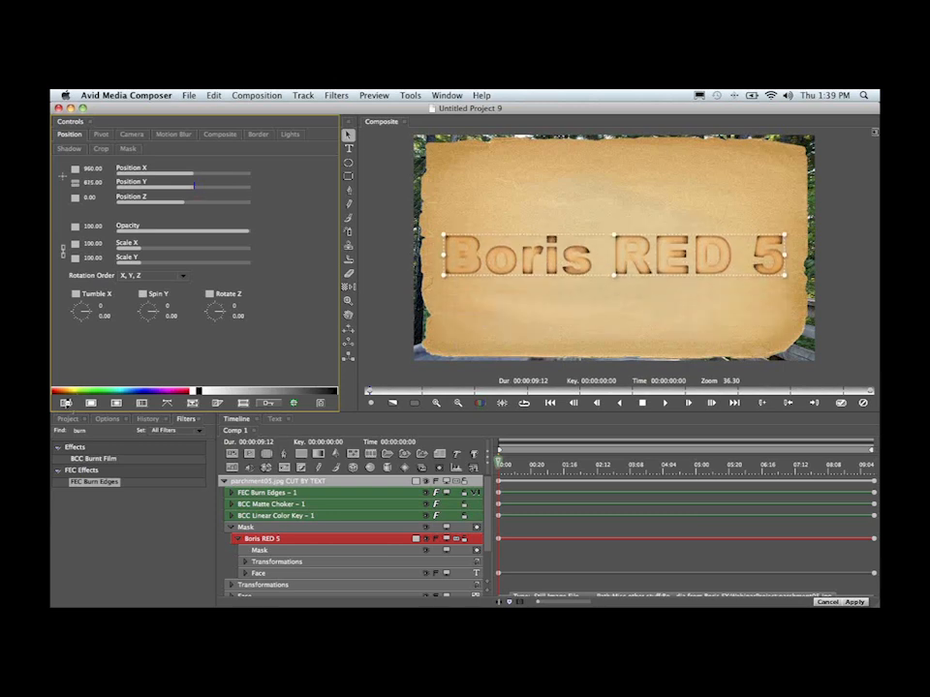
left_click(66, 403)
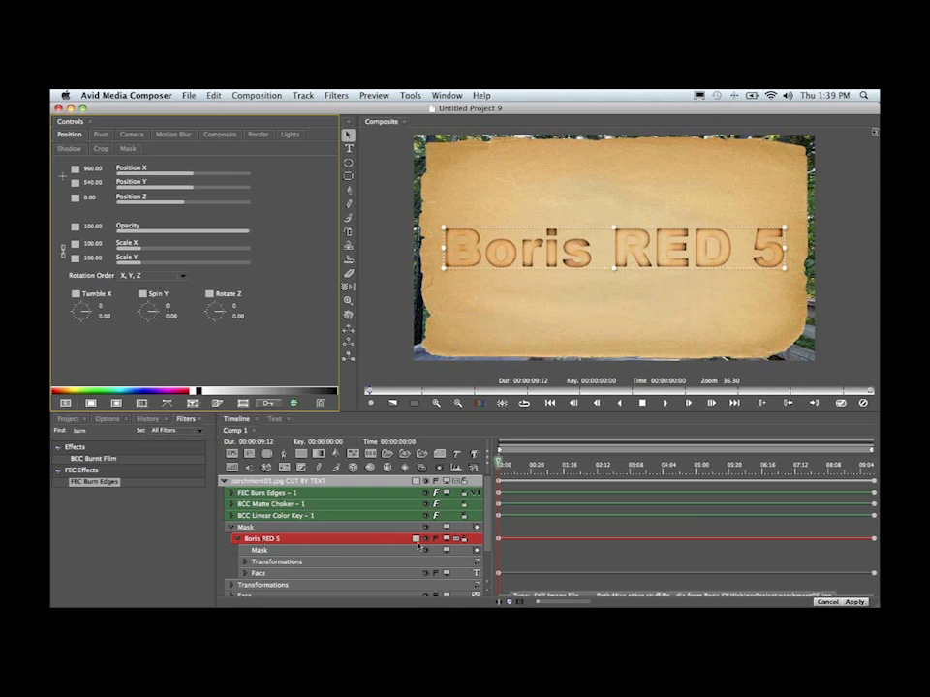
Review the shape type choices and the face's text settings for the "Boris RED 5" mask text
left_click(416, 538)
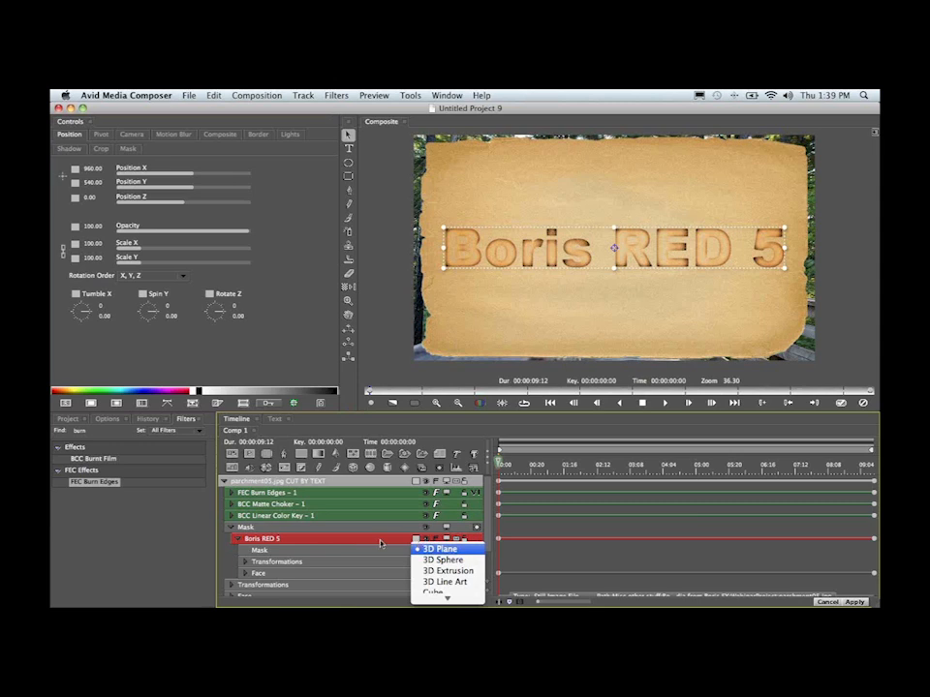
left_click(378, 542)
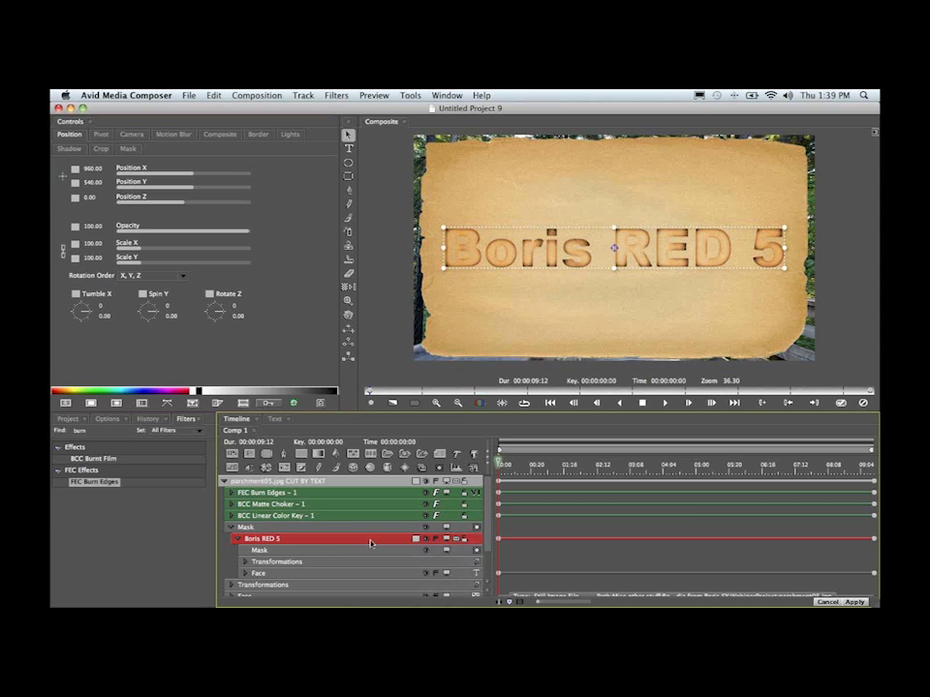
left_click(310, 579)
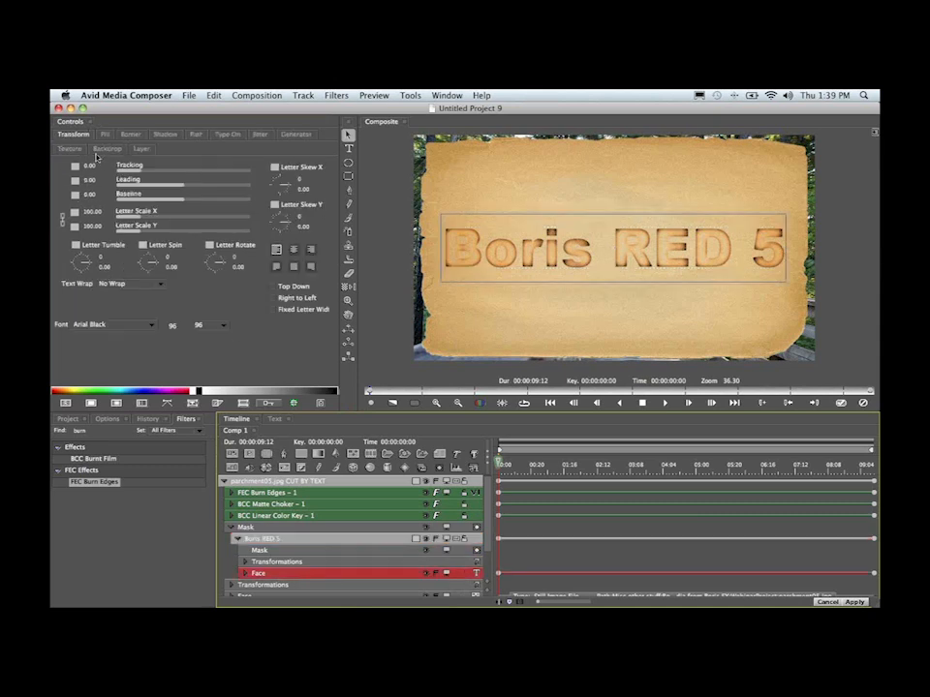
left_click(303, 543)
Collapse the CUT BY TEXT track, expand the "parchment05.jpg - BKD" track and view its face's image media settings
left_click(226, 482)
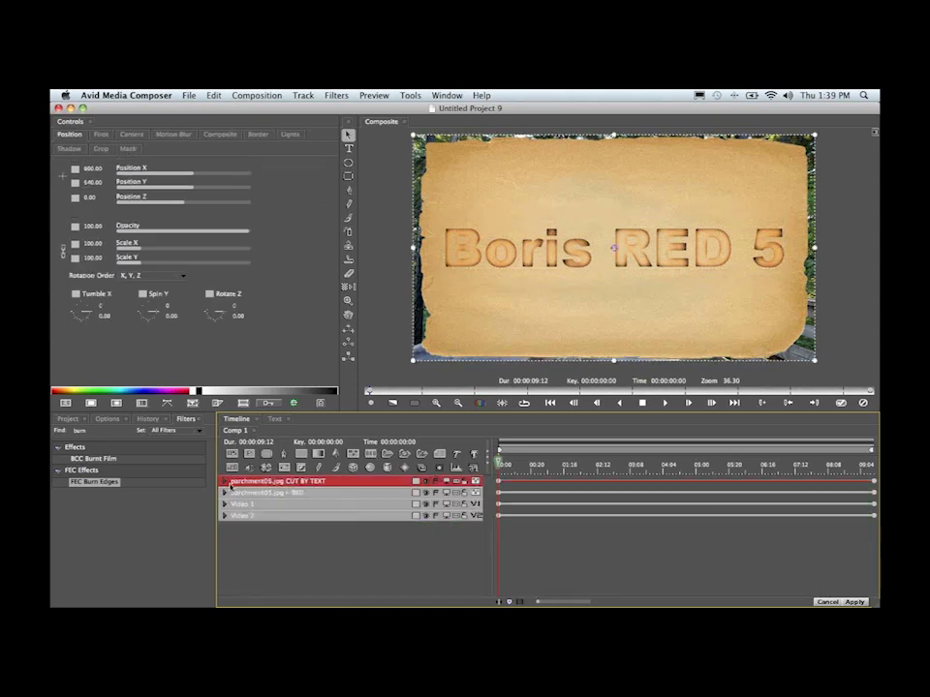
left_click(225, 494)
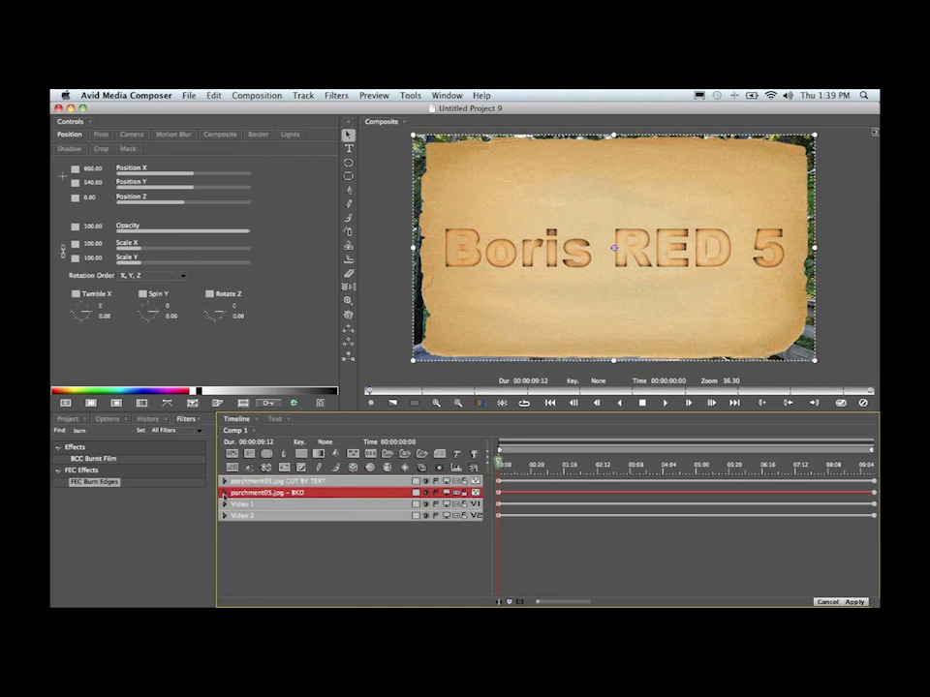
left_click(225, 494)
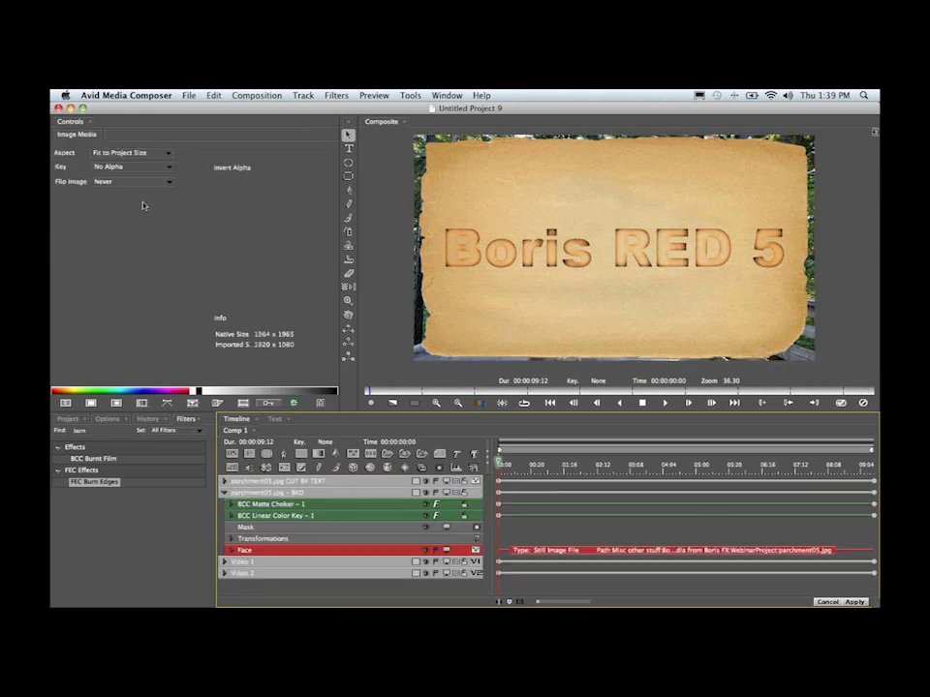
Collapse the "parchment05.jpg - BKD" track and show the Type On settings for the face of the "Boris RED 5" mask text
left_click(258, 493)
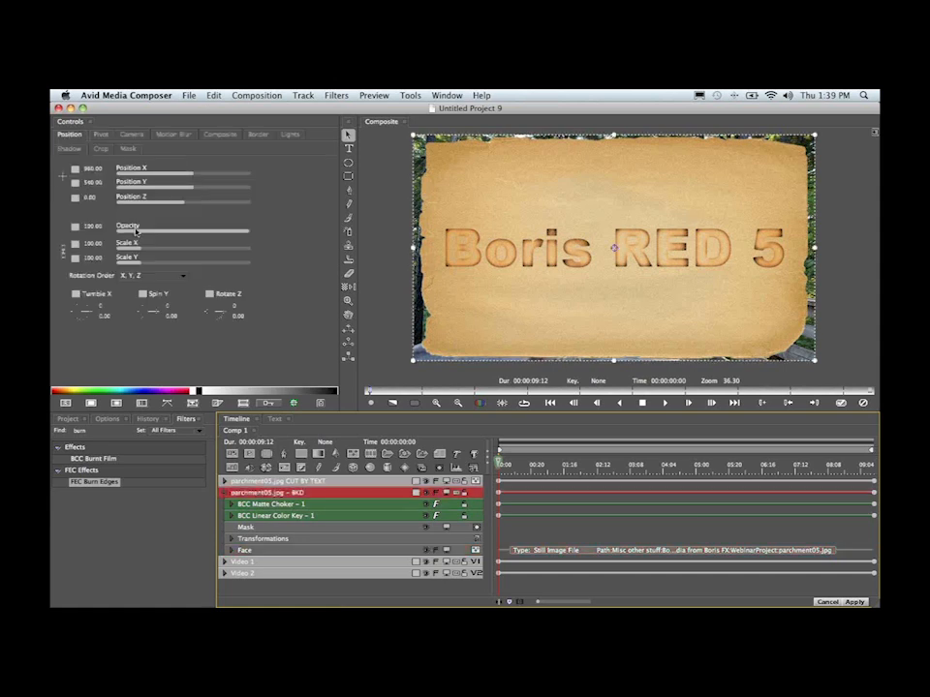
left_click(224, 482)
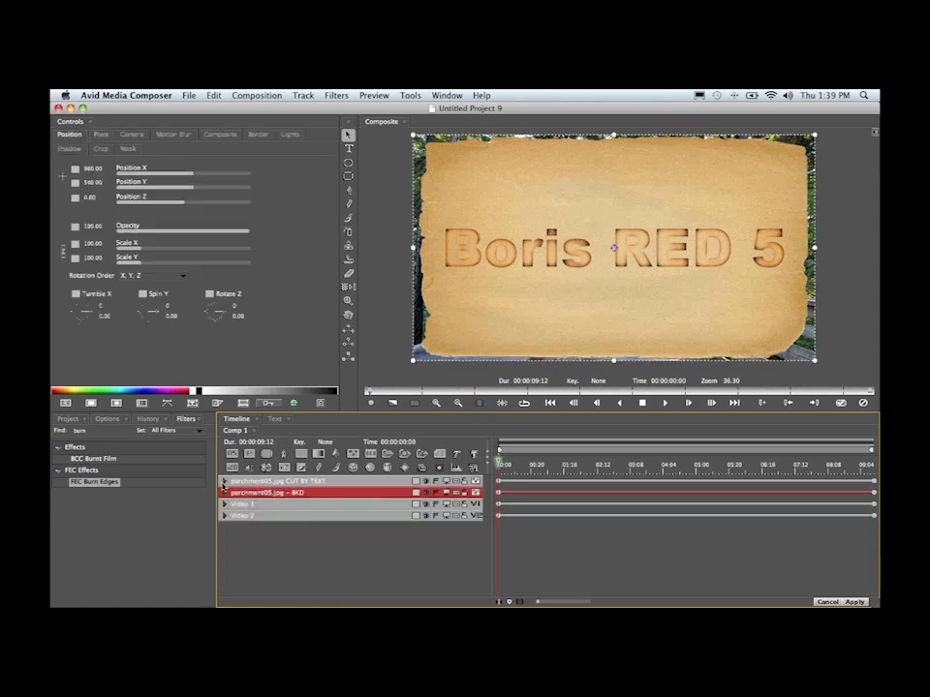
left_click(269, 539)
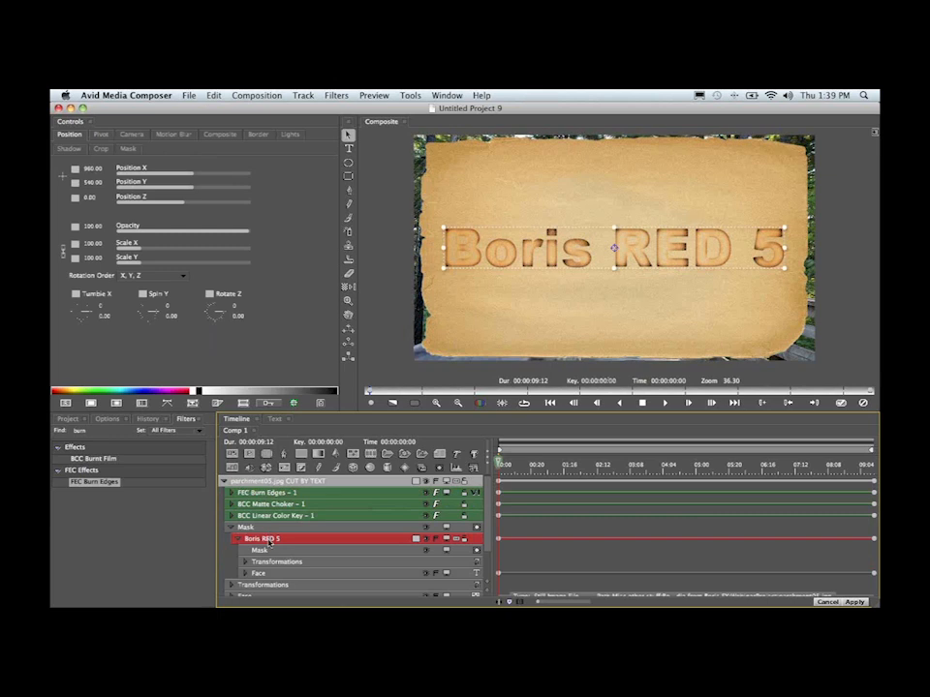
left_click(257, 574)
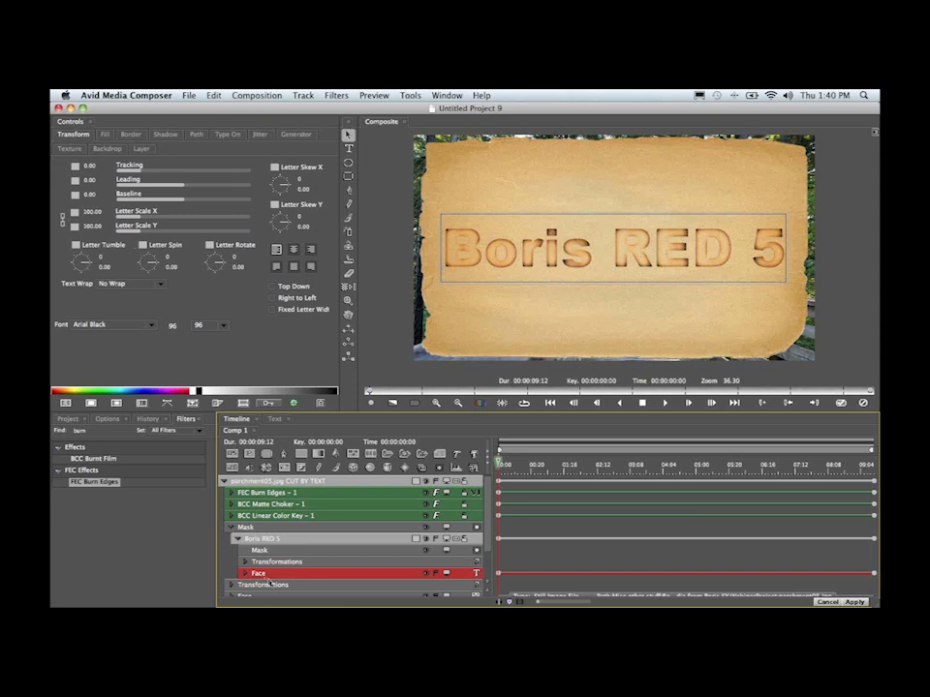
left_click(226, 136)
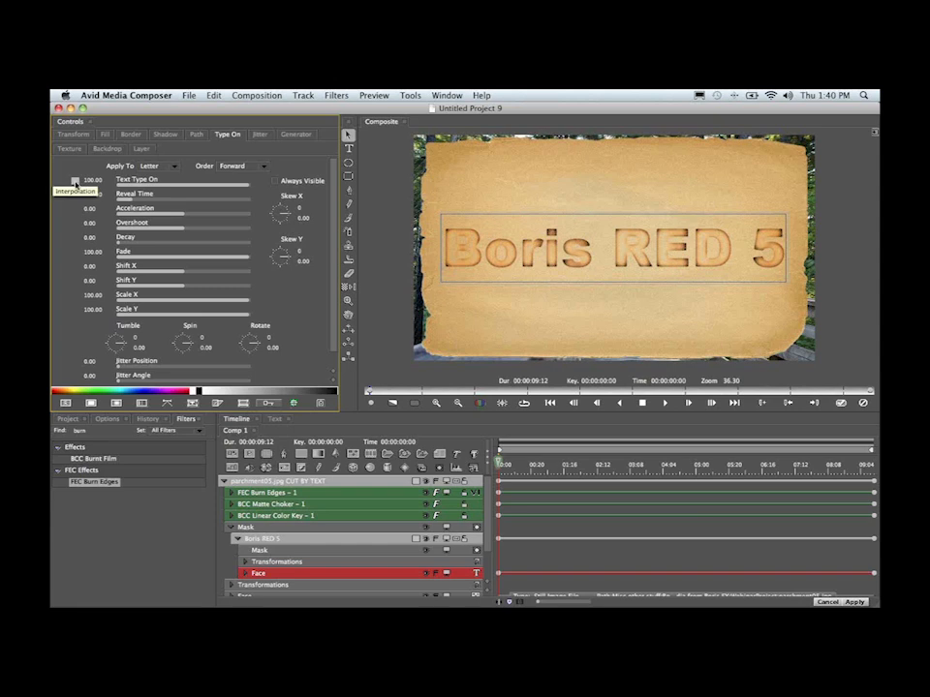
Animate Text Type On with Ease In/Out interpolation from 0 at the first frame to 100 at 00:00:02:12
left_click(76, 182)
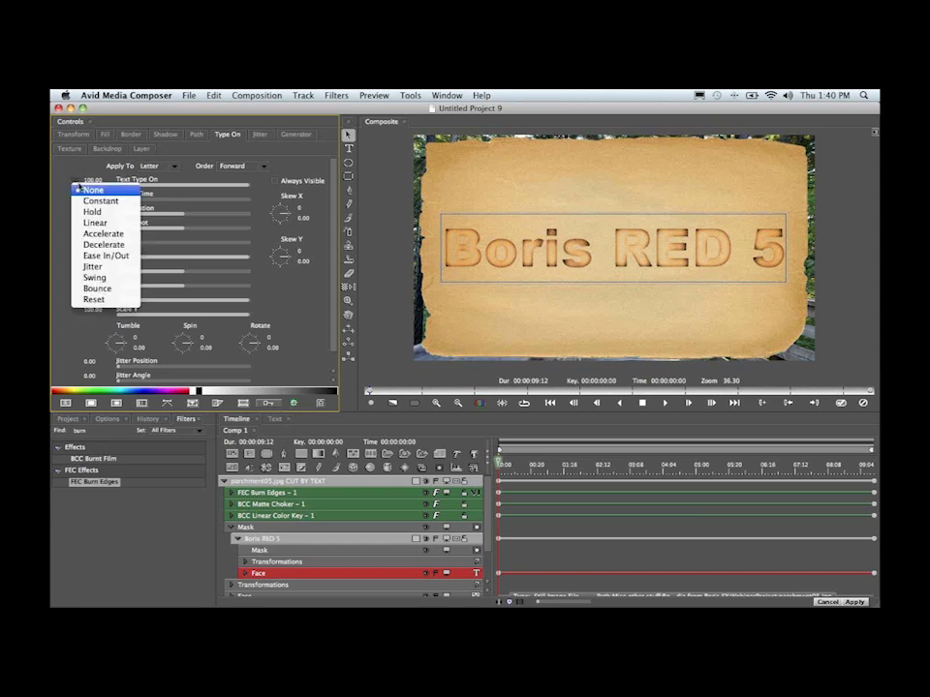
left_click(107, 256)
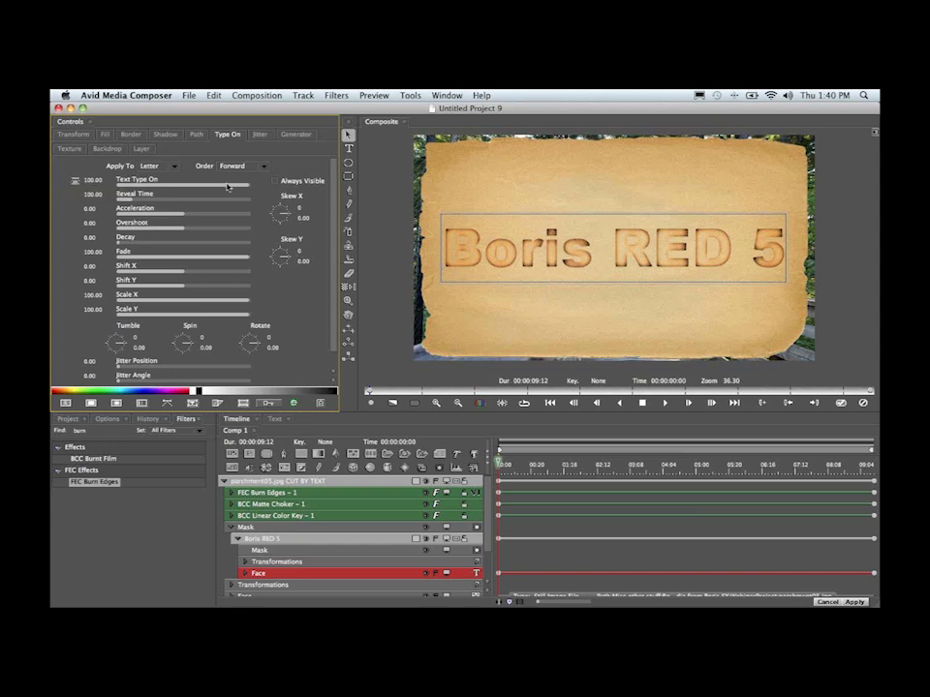
left_click_drag(229, 187, 113, 186)
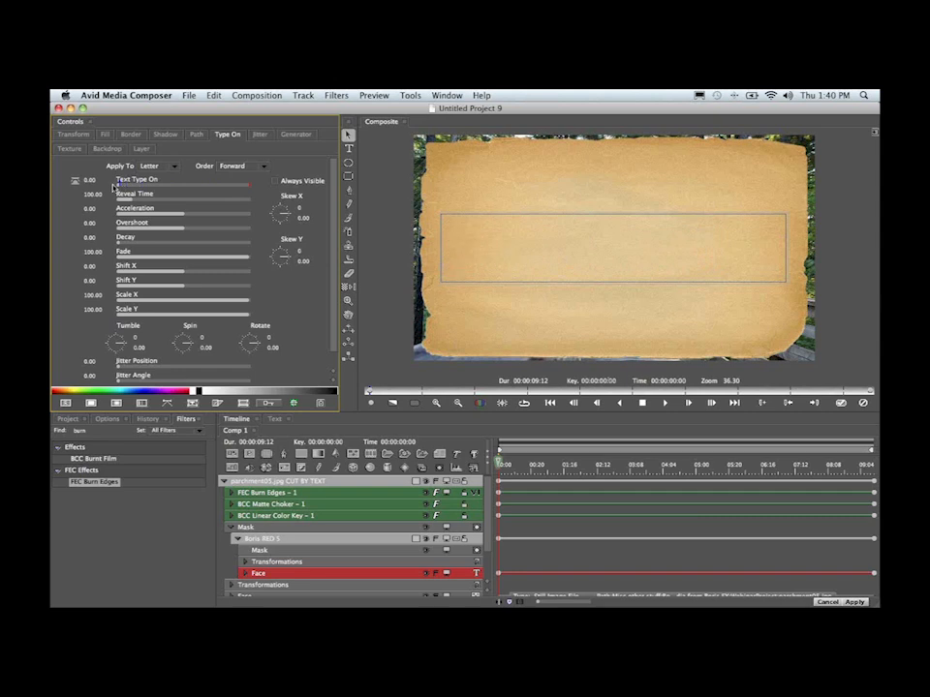
left_click(598, 473)
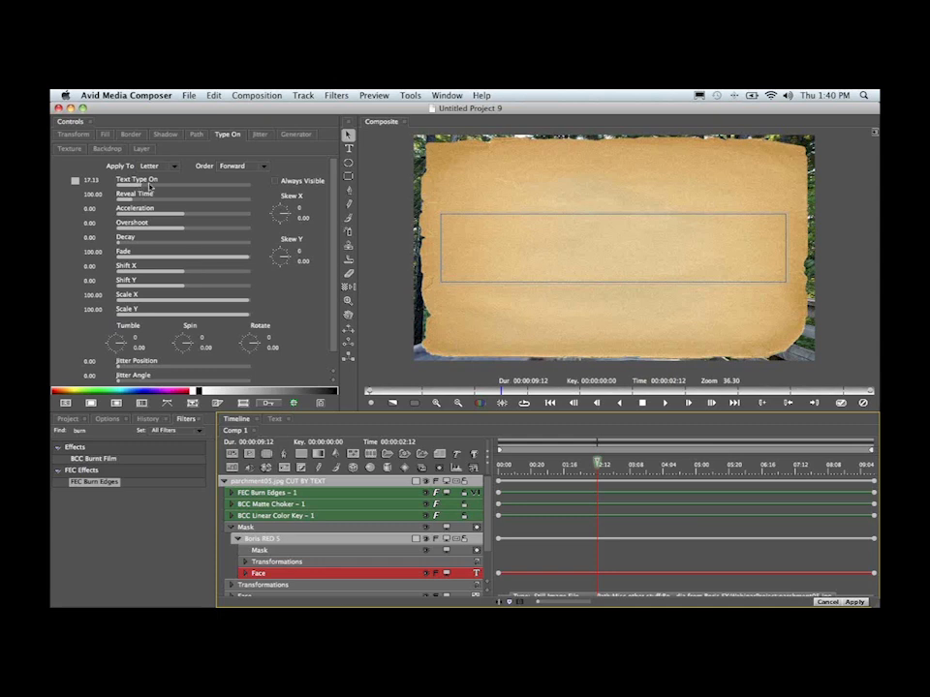
left_click_drag(141, 184, 252, 190)
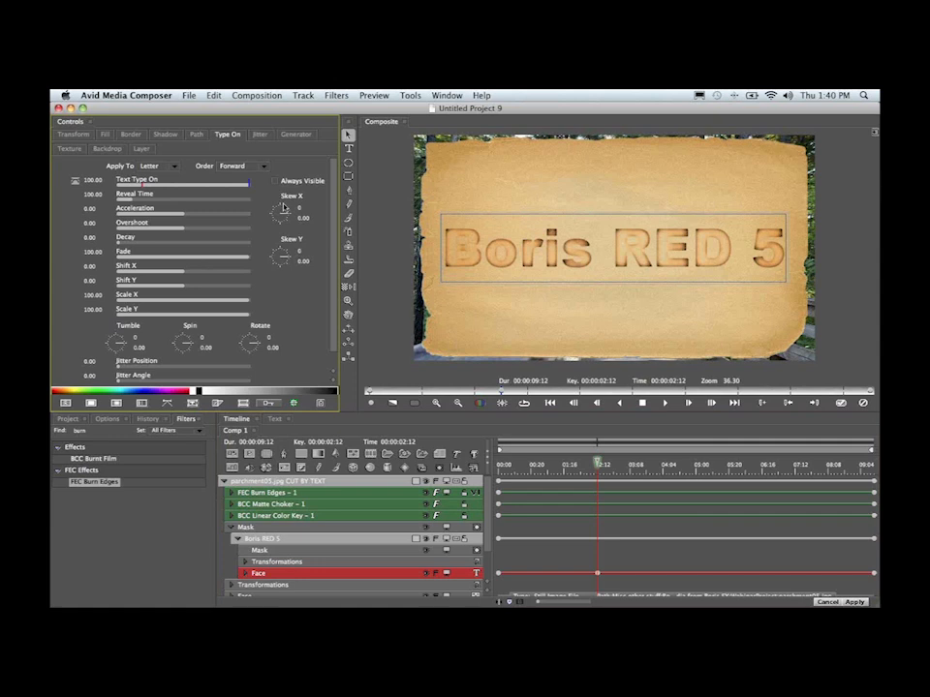
Check the type-on animation at 00:00:01:05, at the first frame and at 00:00:00:06
left_click(545, 465)
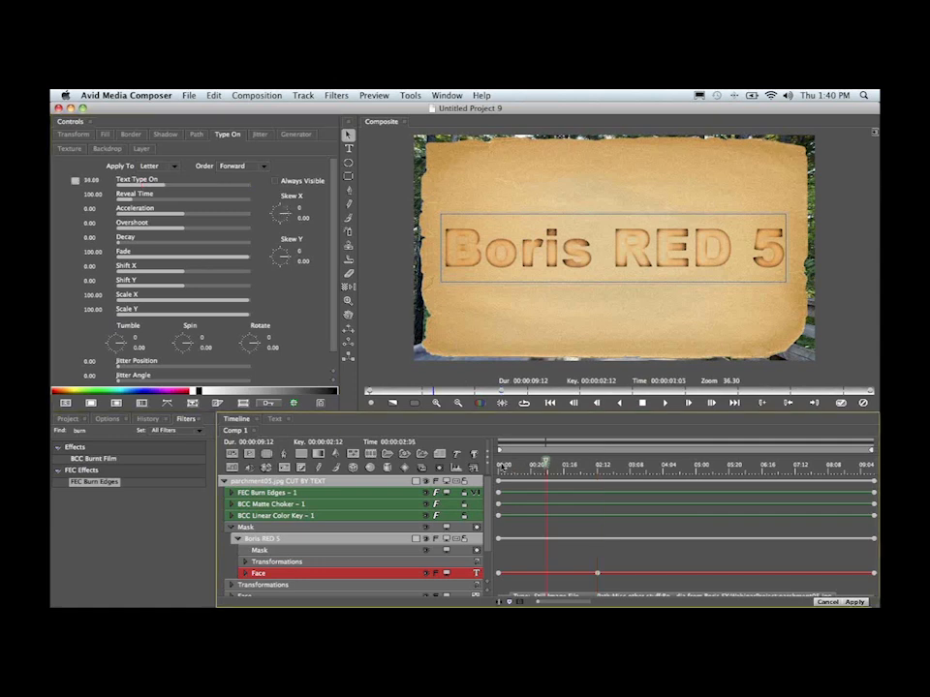
key("Home")
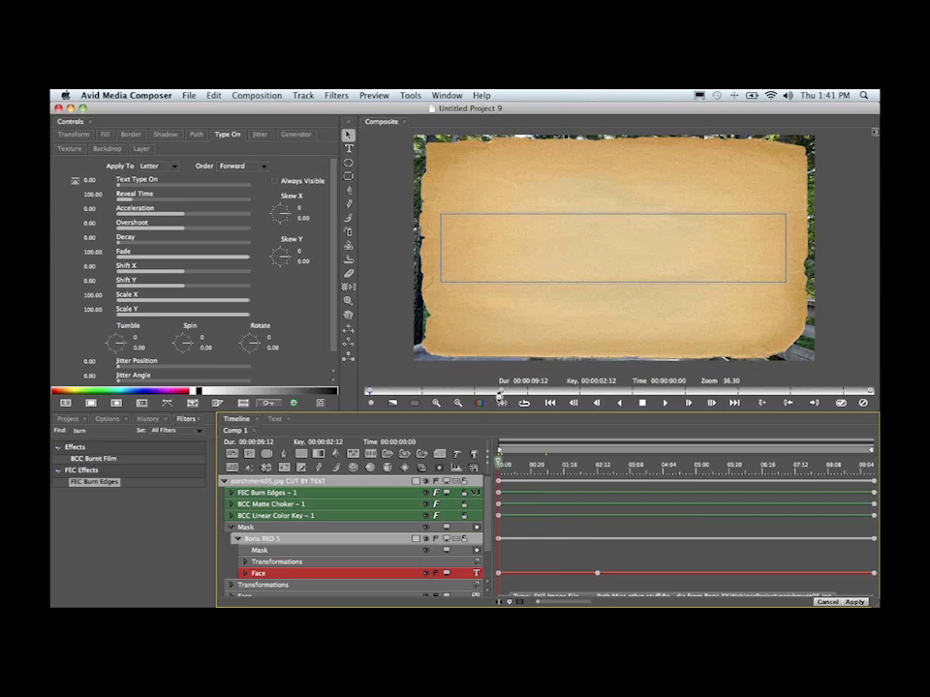
left_click(517, 456)
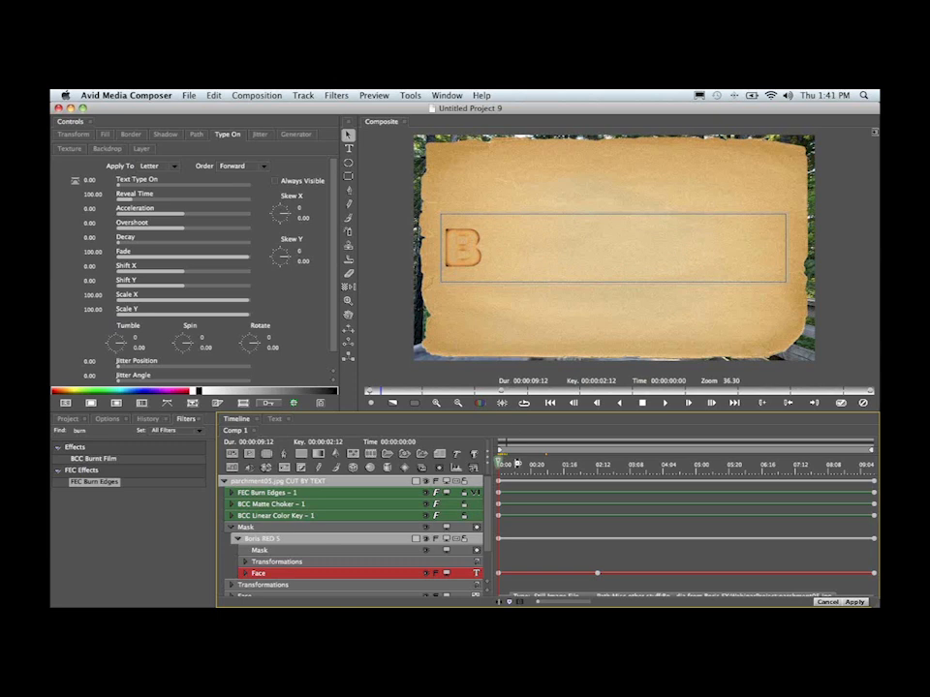
left_click_drag(517, 463, 518, 467)
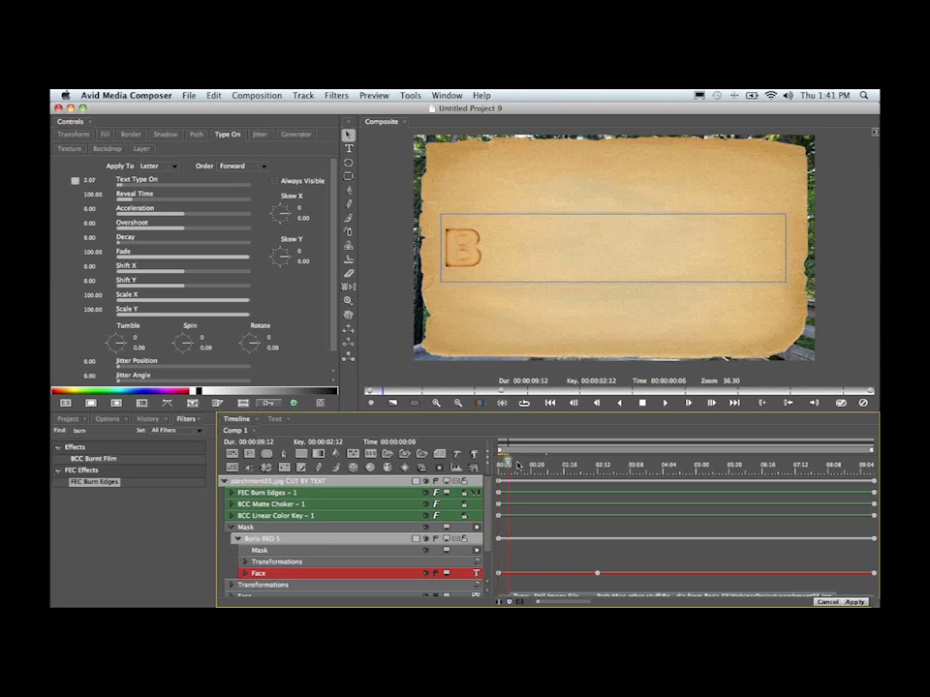
Switch the composite preview quality to Draft and lower the preview resolution
left_click(392, 403)
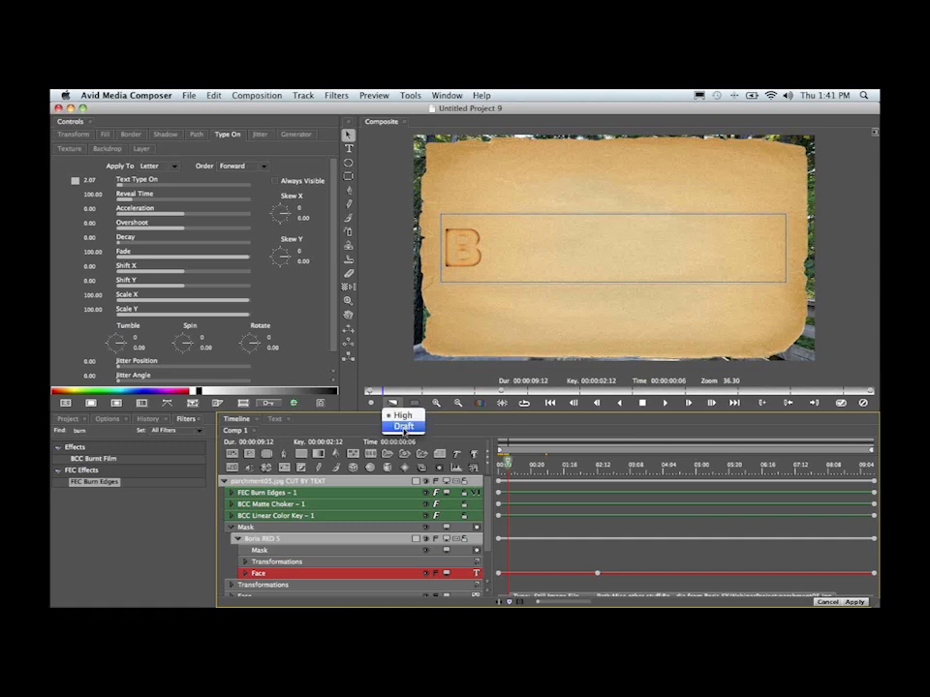
left_click(404, 427)
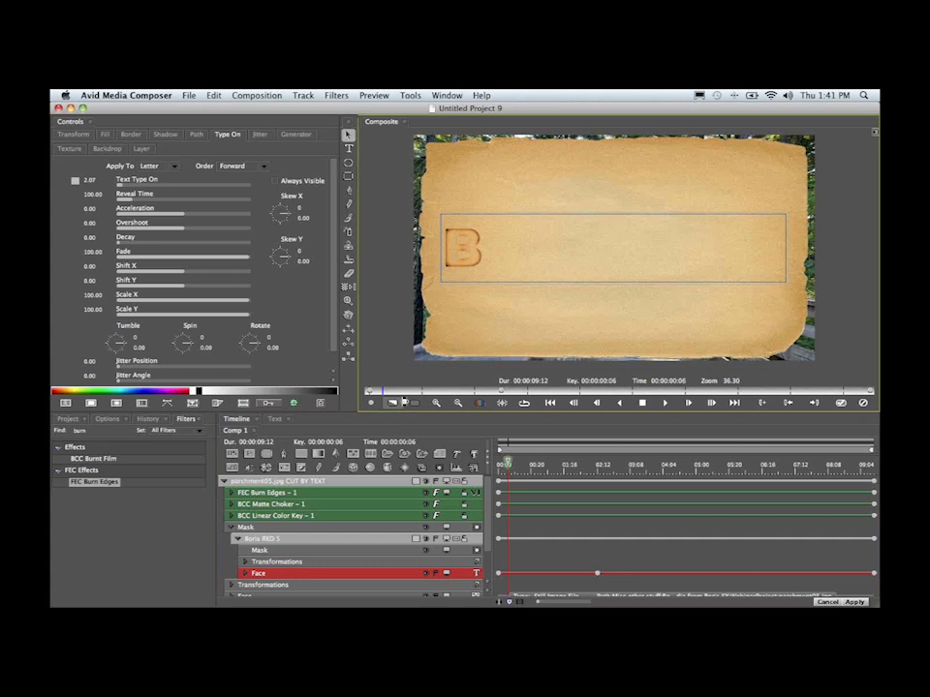
left_click(413, 403)
left_click(426, 427)
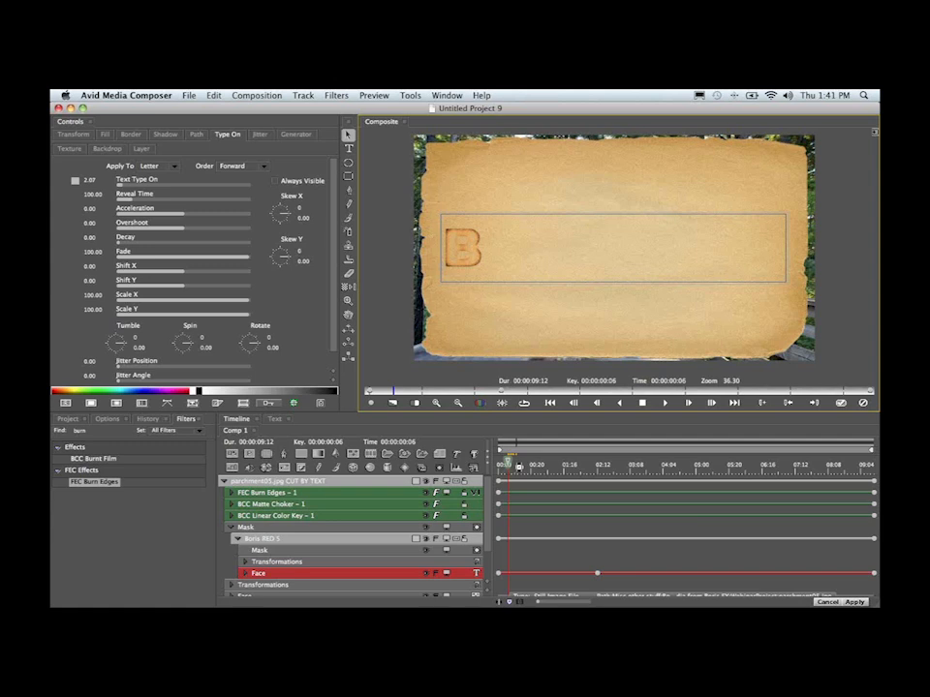
Preview the type-on animation to RAM, stop the playback and return to the first frame
left_click(518, 466)
left_click(368, 94)
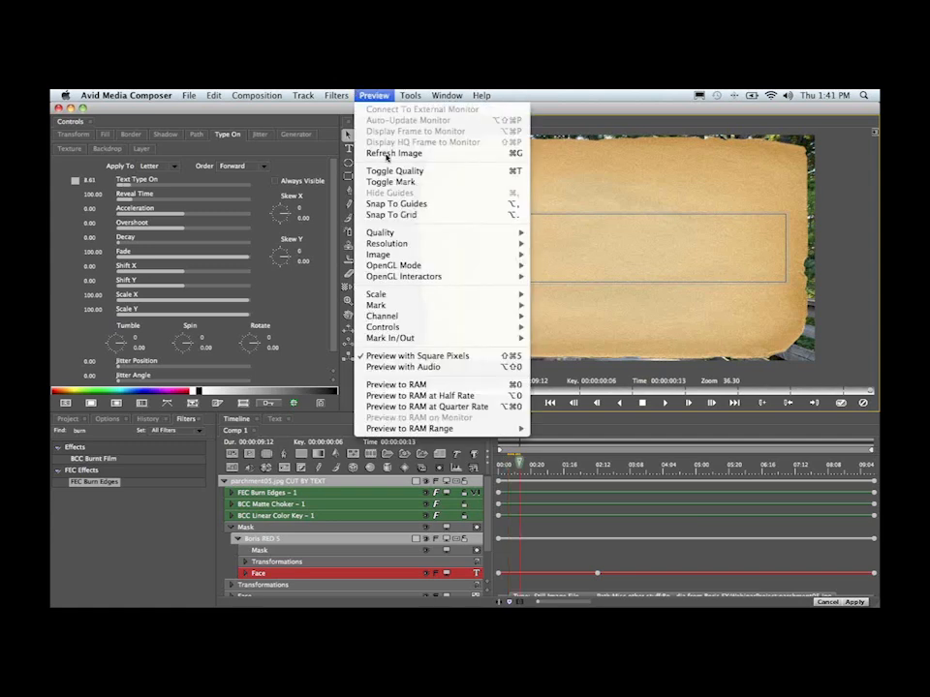
left_click(457, 385)
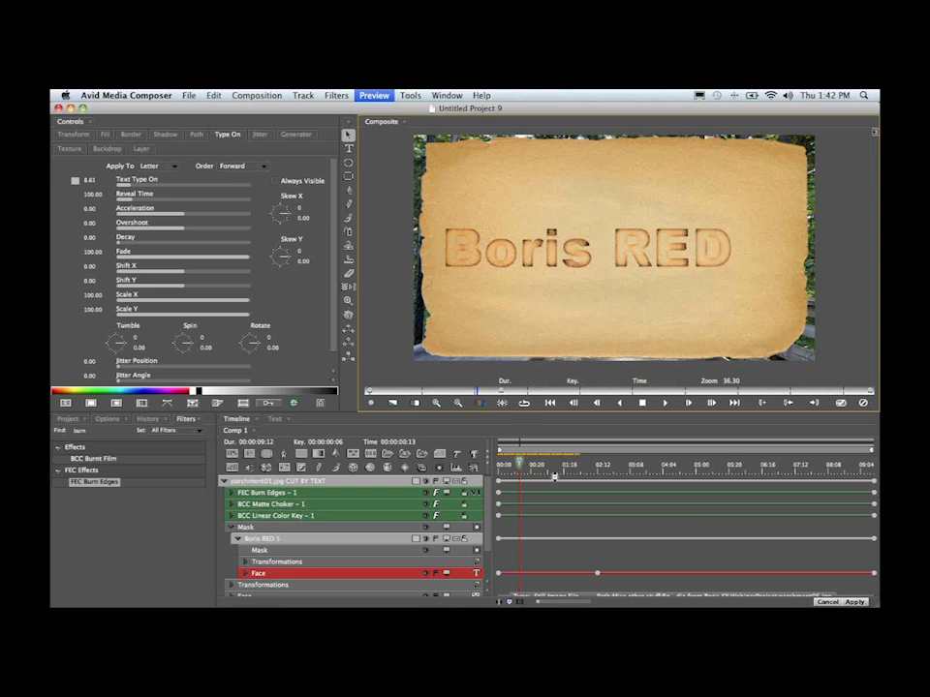
left_click(546, 473)
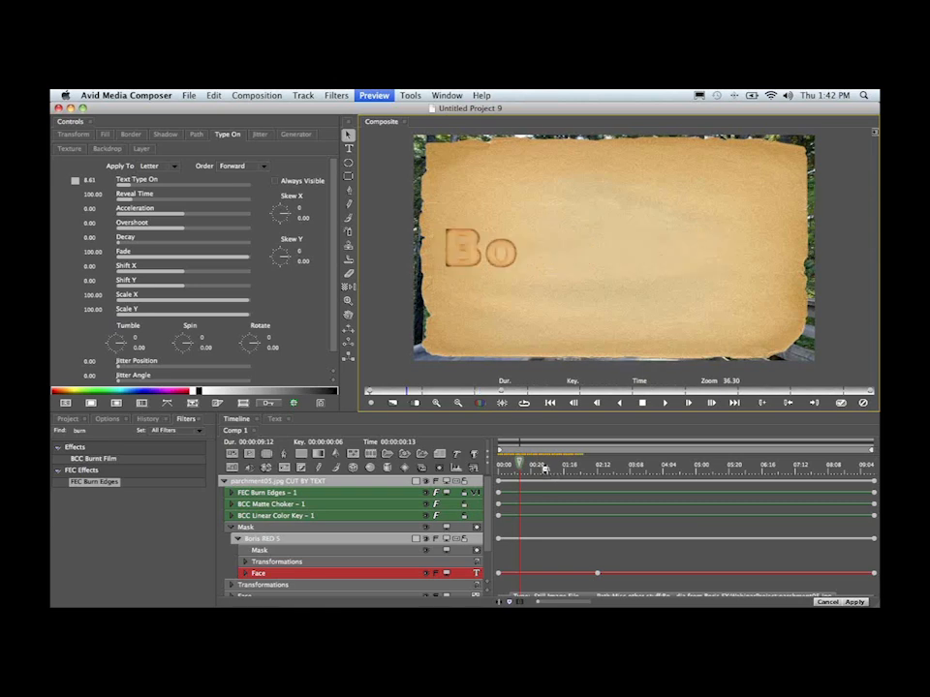
left_click_drag(545, 470, 490, 469)
left_click(470, 468)
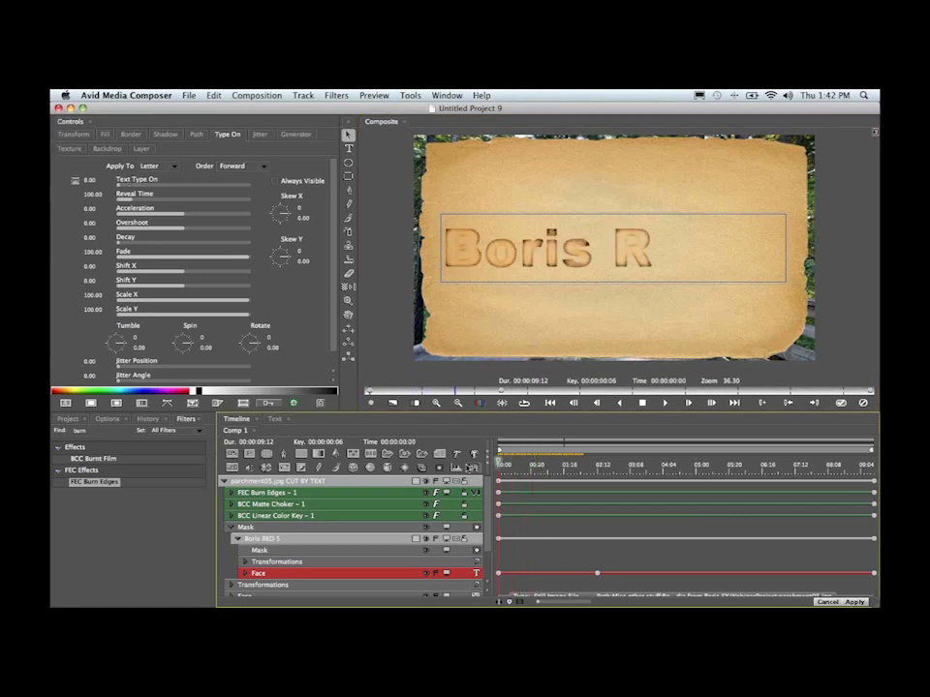
Apply the Boris RED effect to the Avid sequence, close the Effect Editor and scrub the clip to 01:00:03:01
left_click(860, 602)
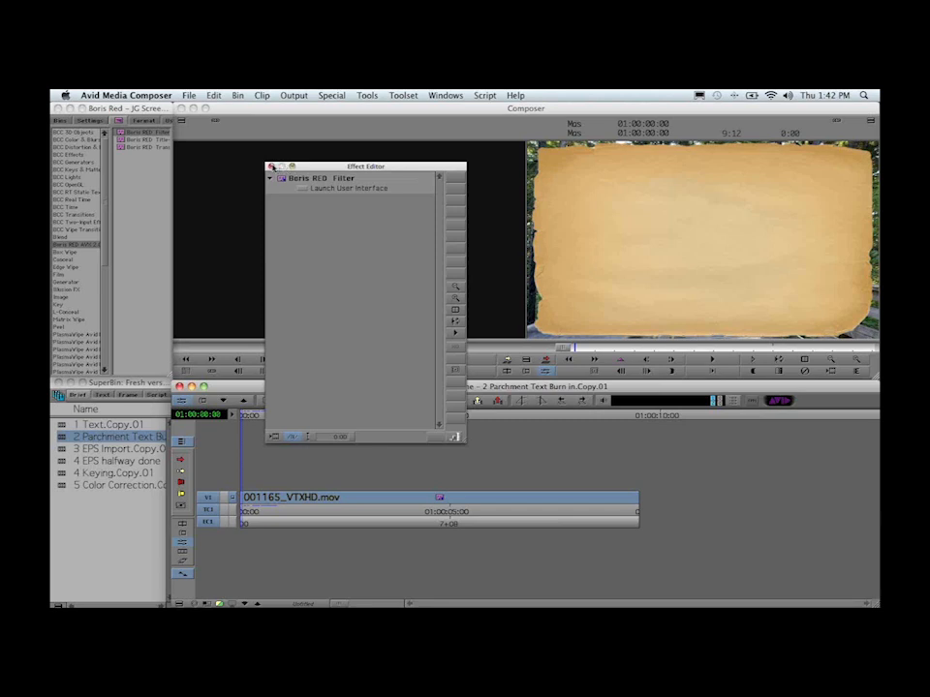
left_click(271, 167)
left_click(267, 508)
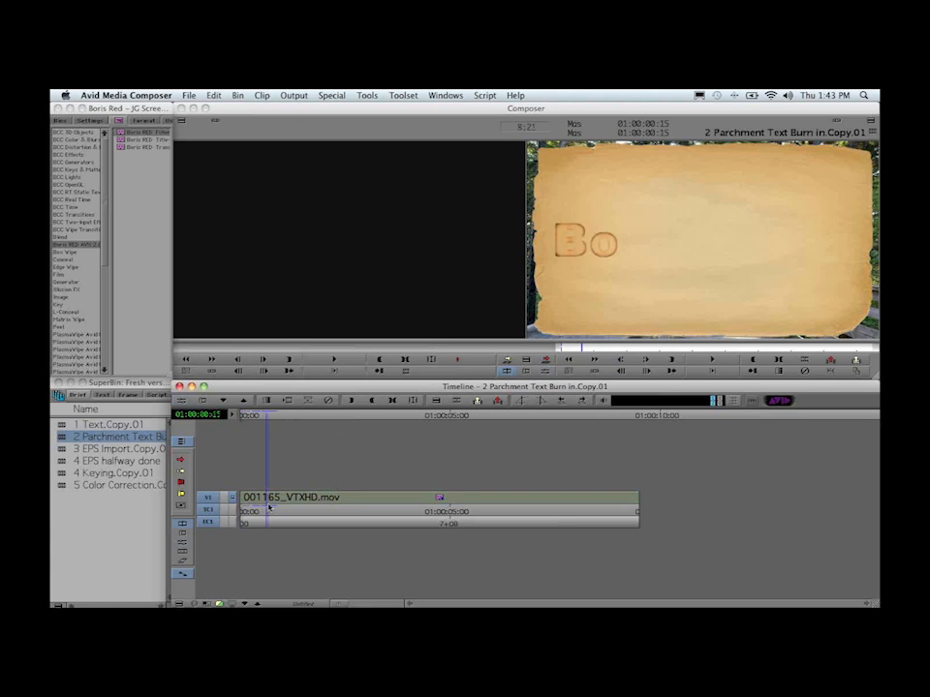
left_click_drag(269, 508, 368, 508)
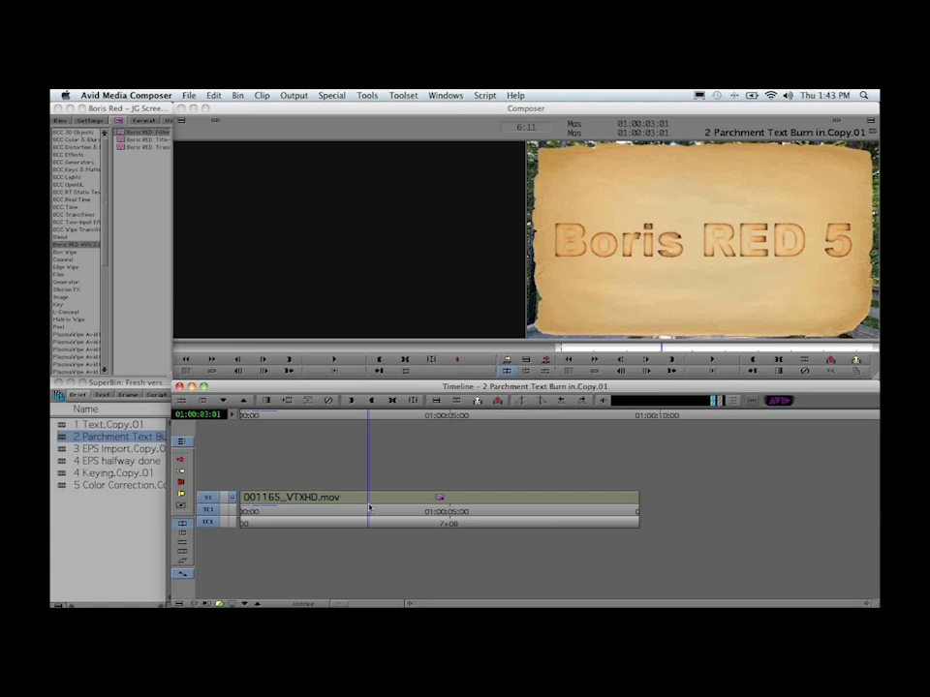
Relaunch the Boris RED interface for the clip's effect and collapse the CUT BY TEXT and "parchment05.jpg - BKD" tracks
left_click(181, 401)
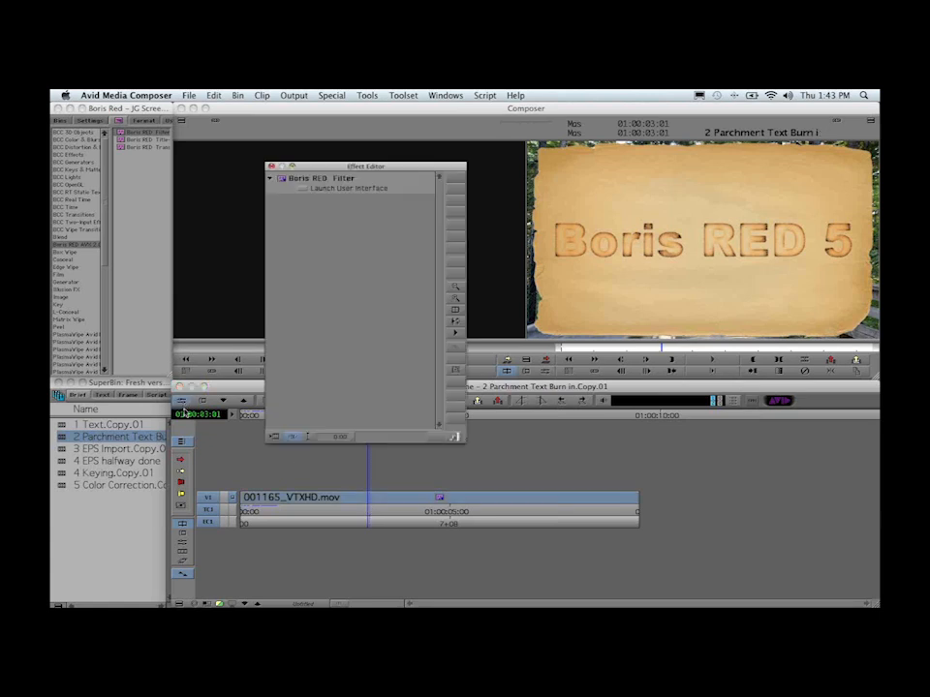
left_click(310, 189)
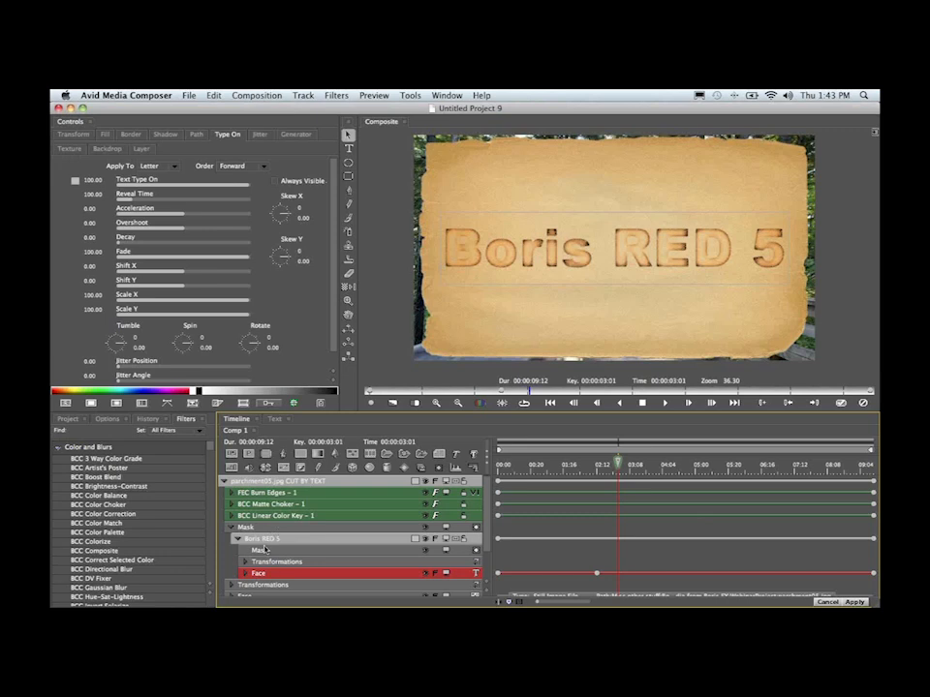
left_click(242, 532)
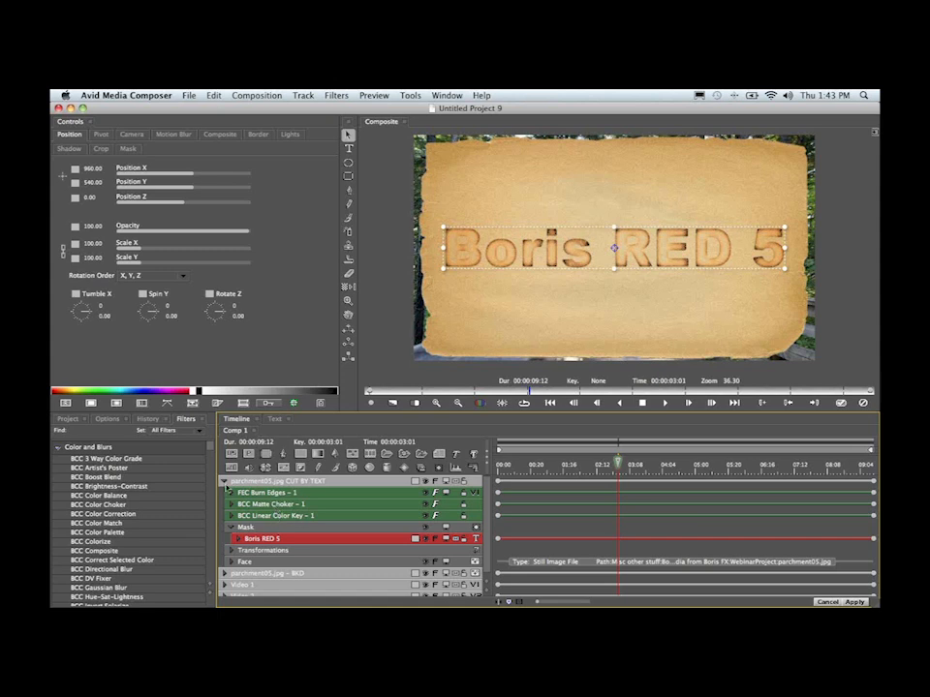
left_click(224, 482)
left_click(224, 493)
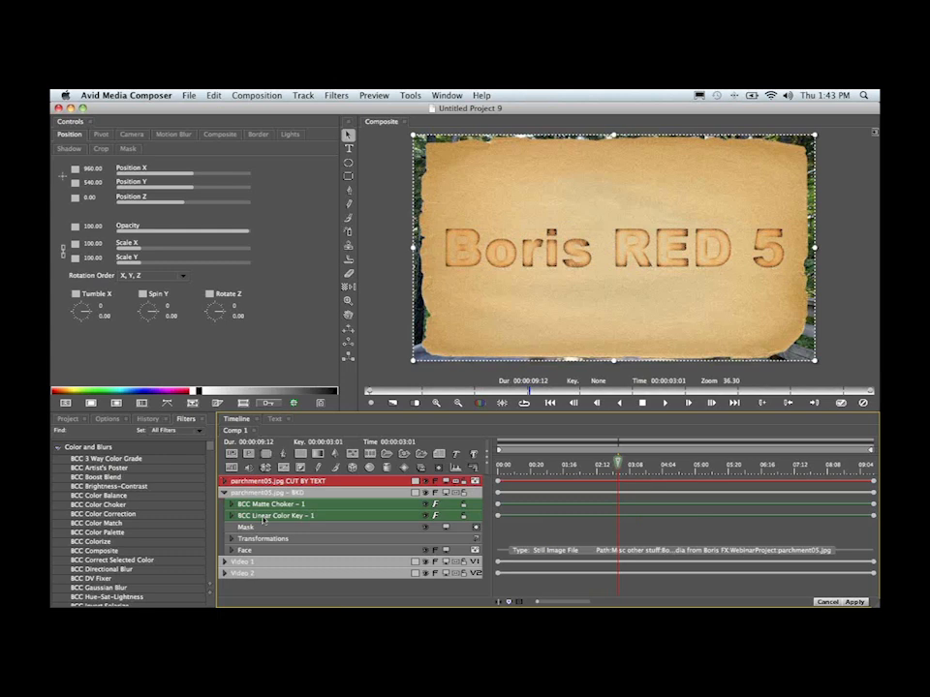
left_click(230, 493)
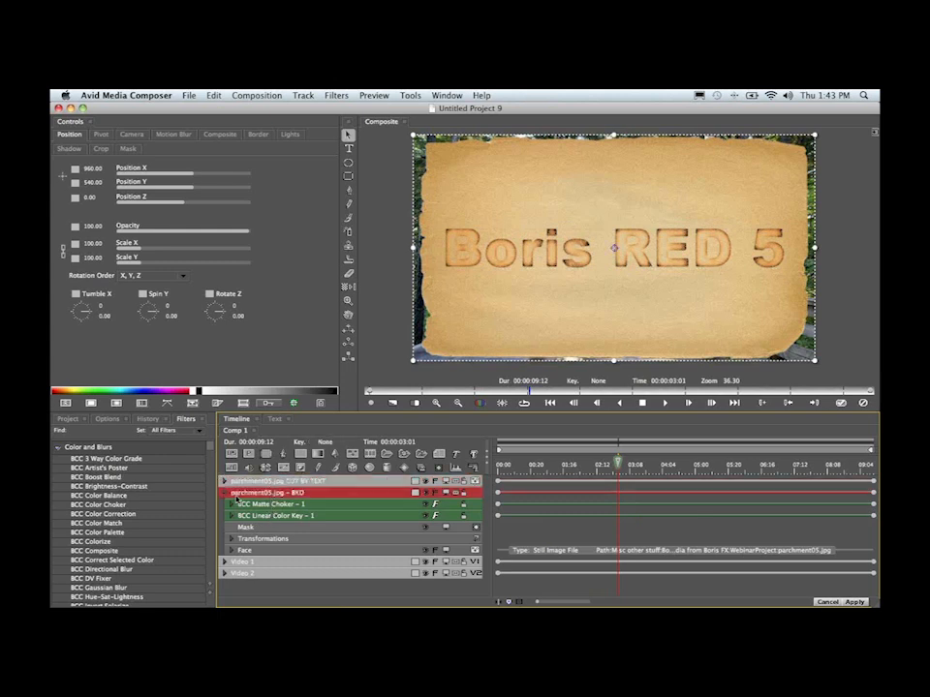
left_click(225, 493)
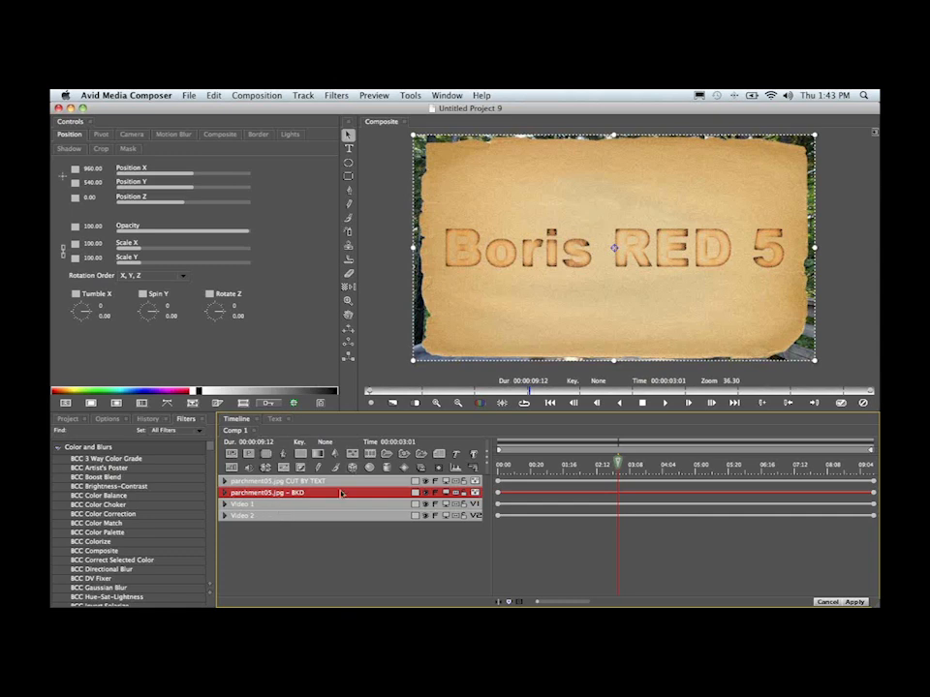
Delete the Video 1 and Video 2 tracks from the composition
left_click(300, 508)
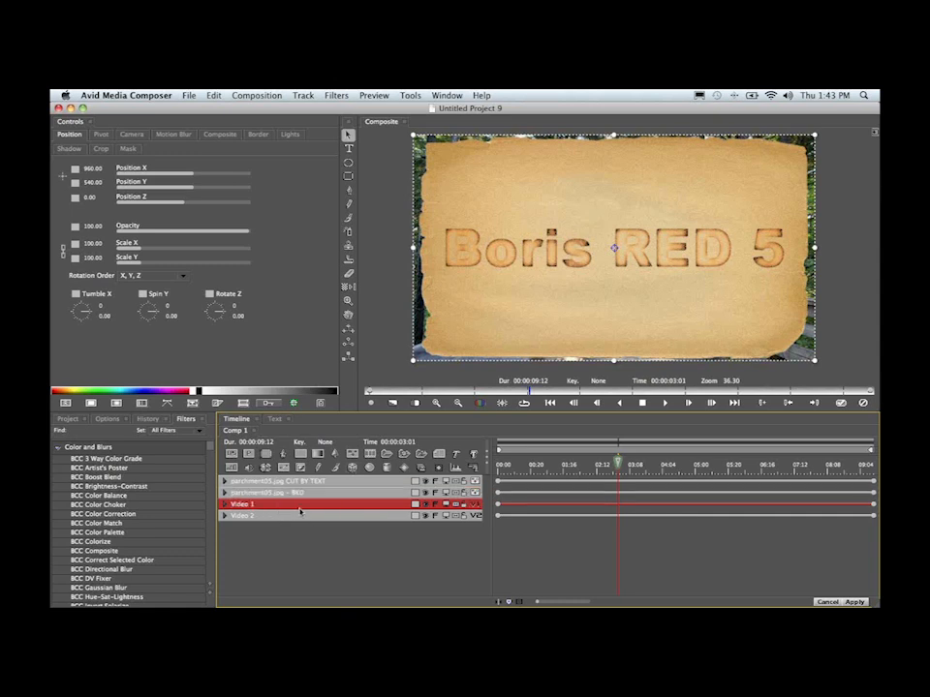
key("Delete")
left_click(299, 510)
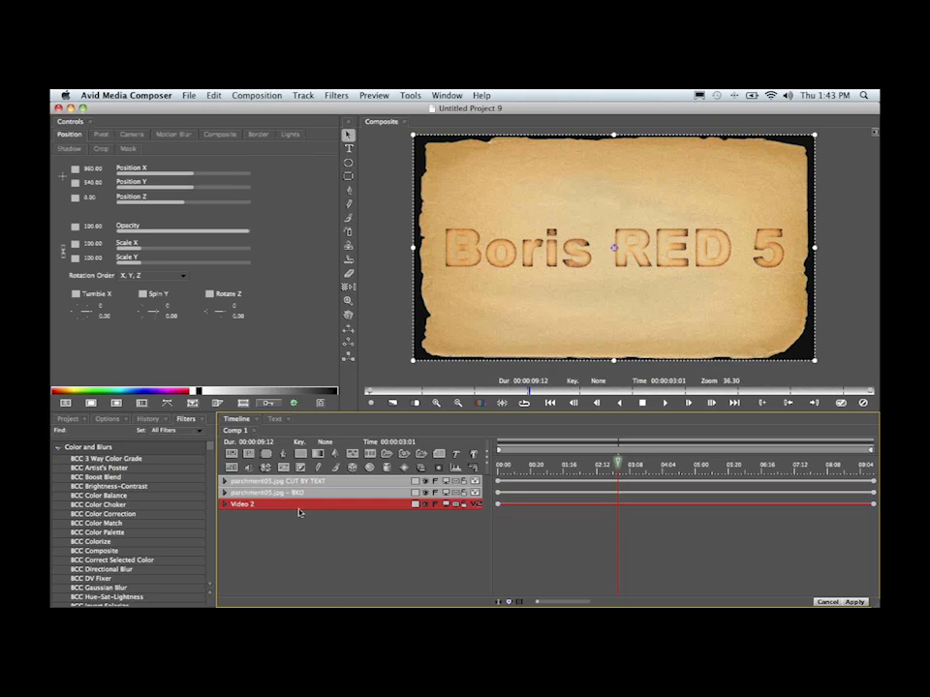
key("Delete")
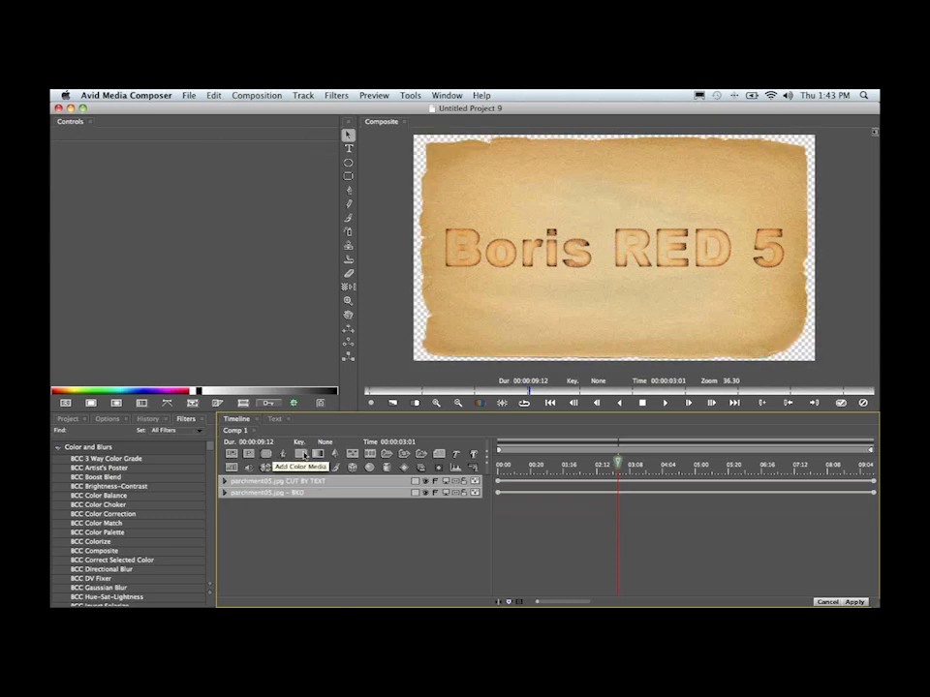
Add a solid color media track and sample a bright green for its color
left_click(304, 455)
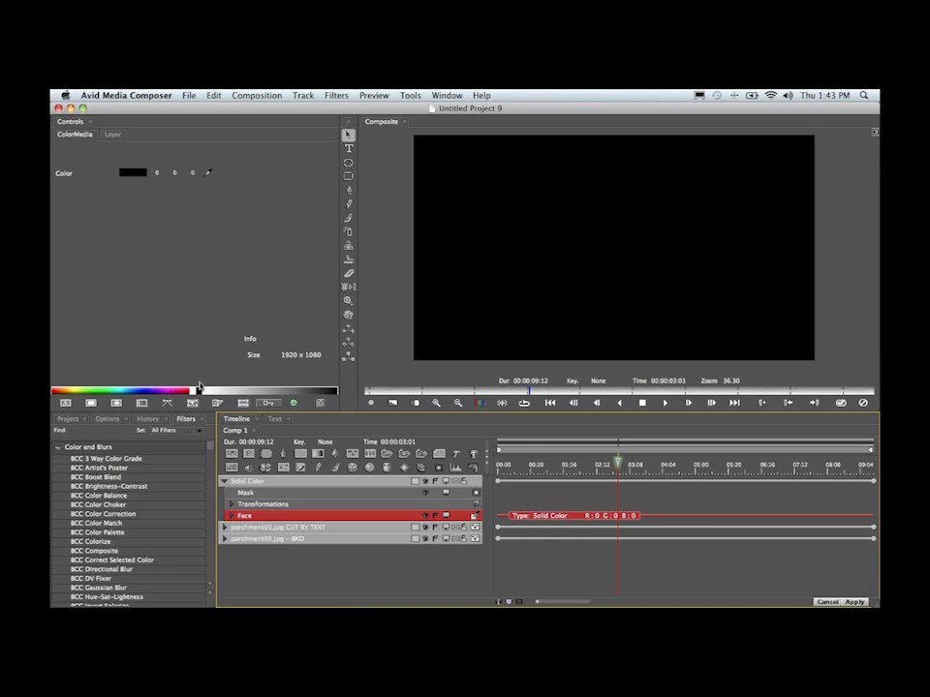
left_click(211, 172)
left_click(104, 390)
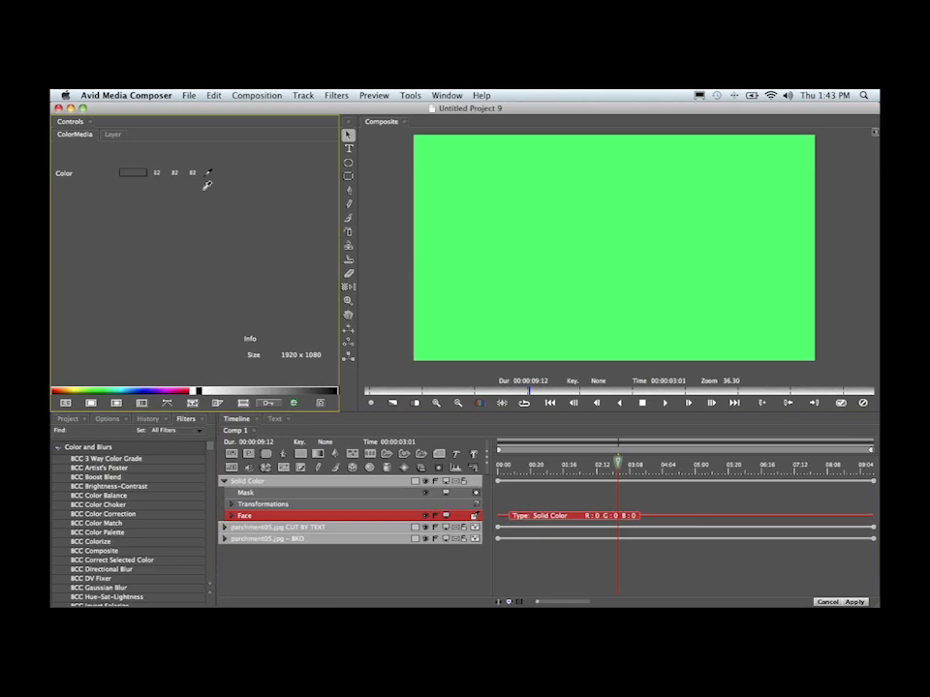
Change the solid color to a darker green, R 39, G 179, B 33, and apply the composition to the Avid sequence
left_click(105, 385)
left_click_drag(104, 385, 103, 391)
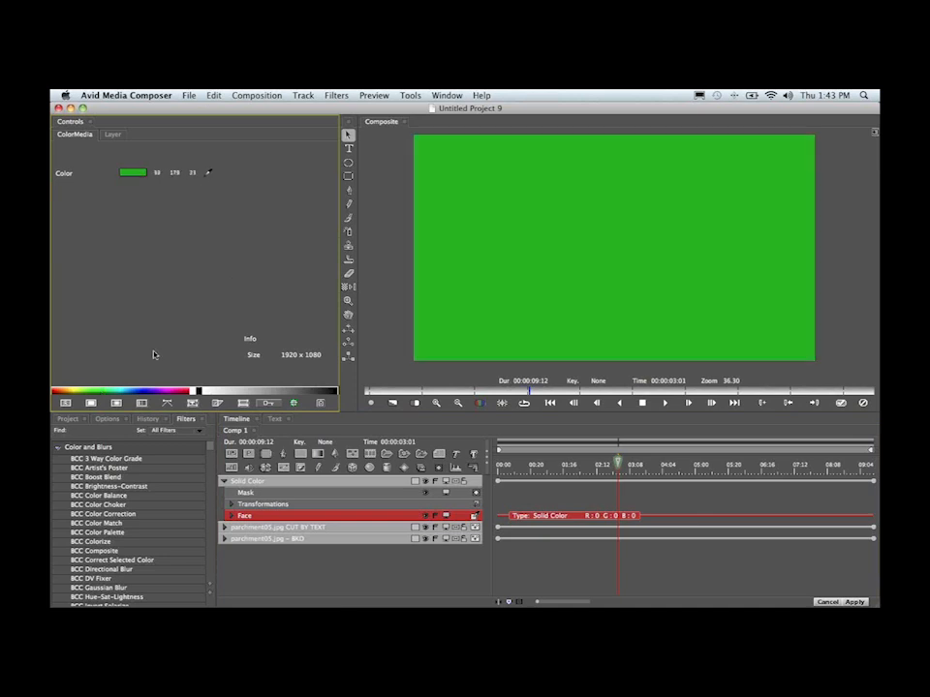
left_click(856, 602)
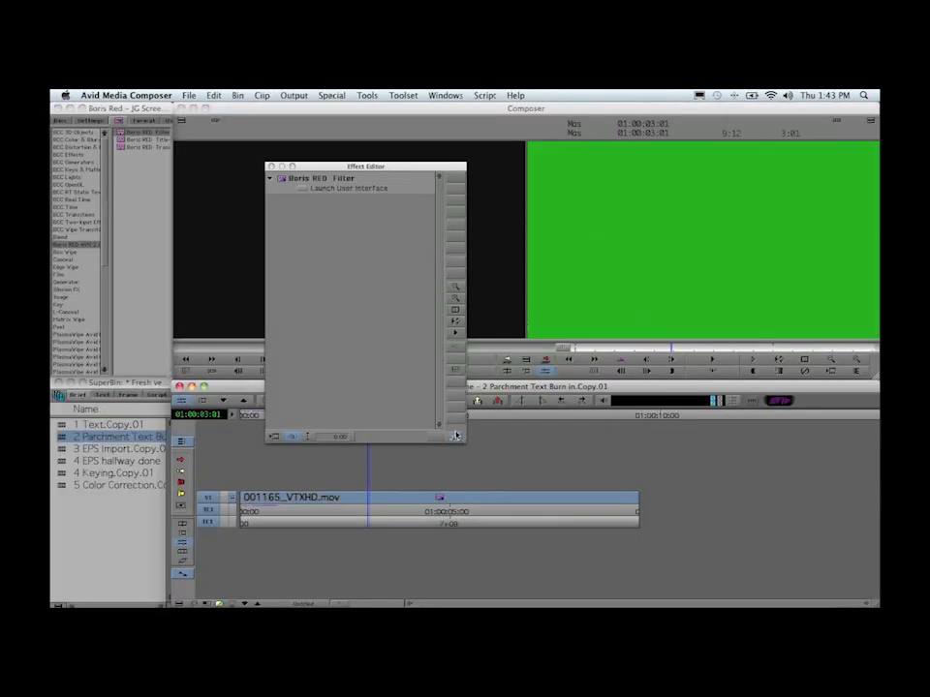
Relaunch the Boris RED interface, move the collapsed Solid Color track below both parchment tracks, then apply the composition and close the Effect Editor
left_click(302, 189)
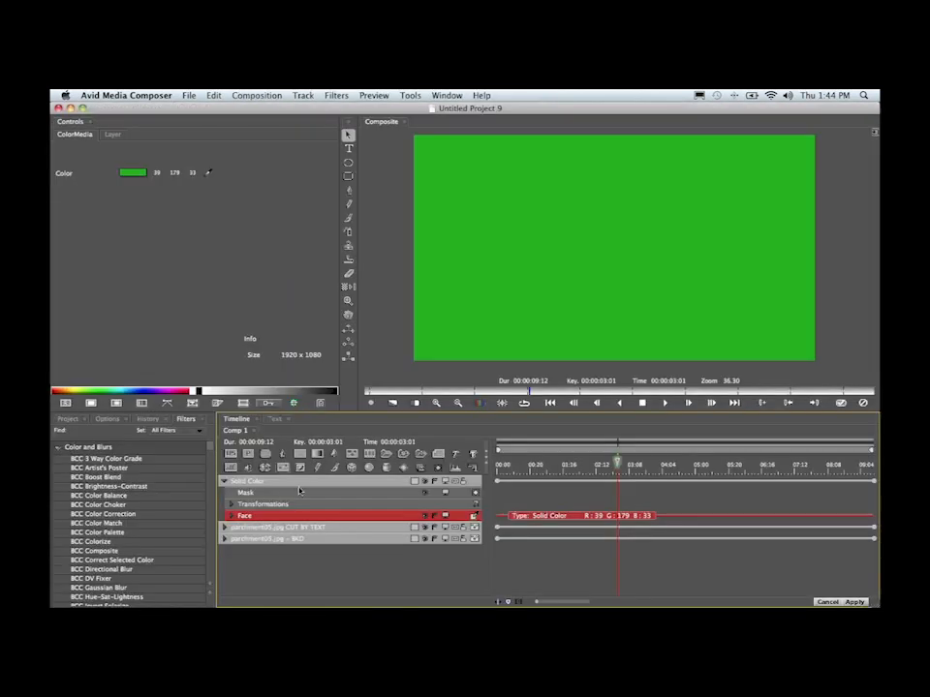
left_click(225, 482)
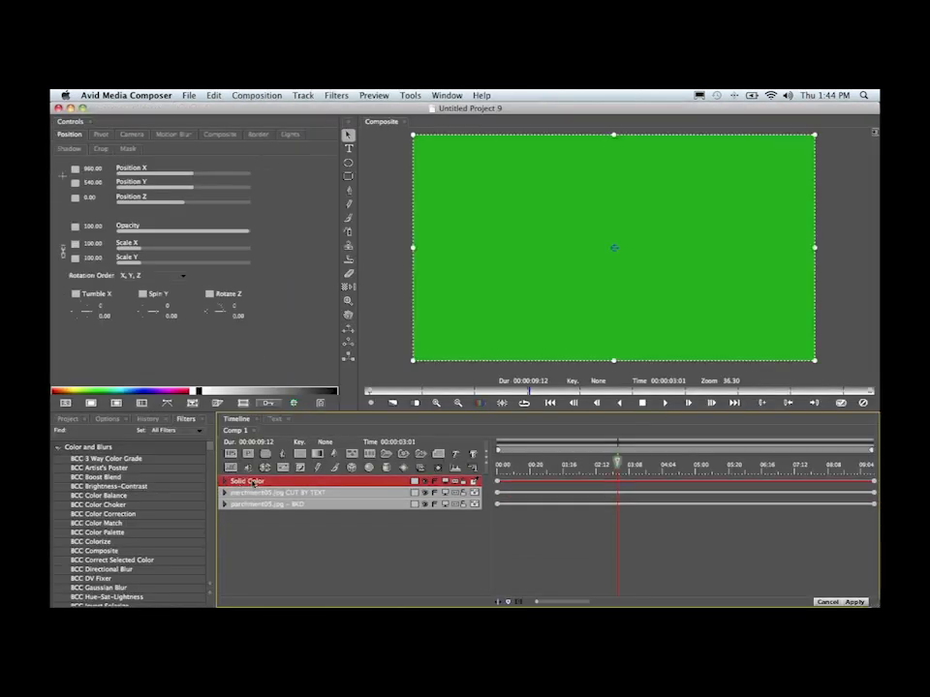
left_click_drag(248, 518, 247, 516)
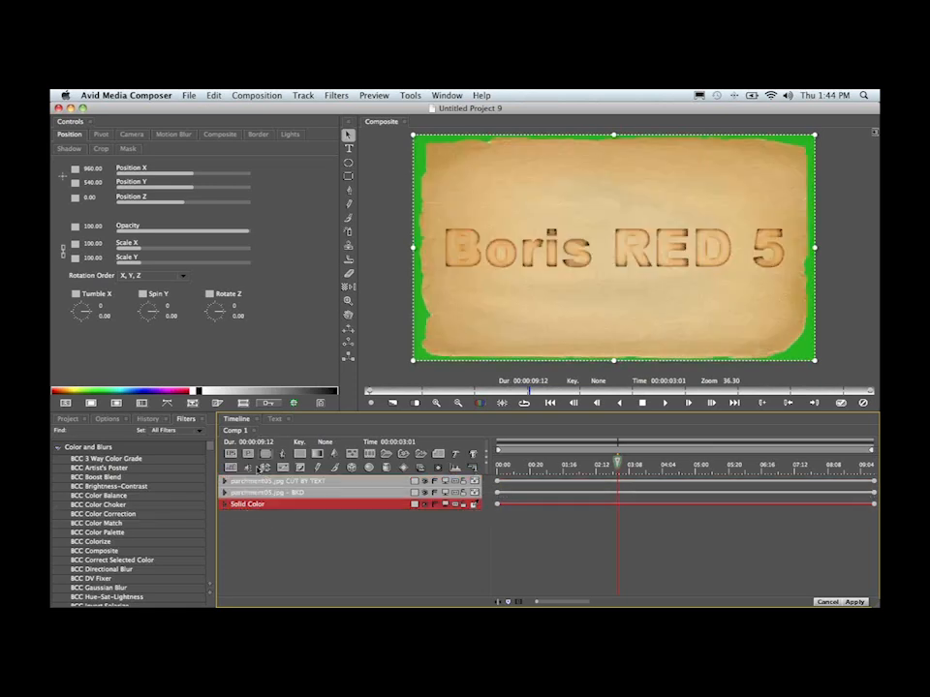
left_click(860, 603)
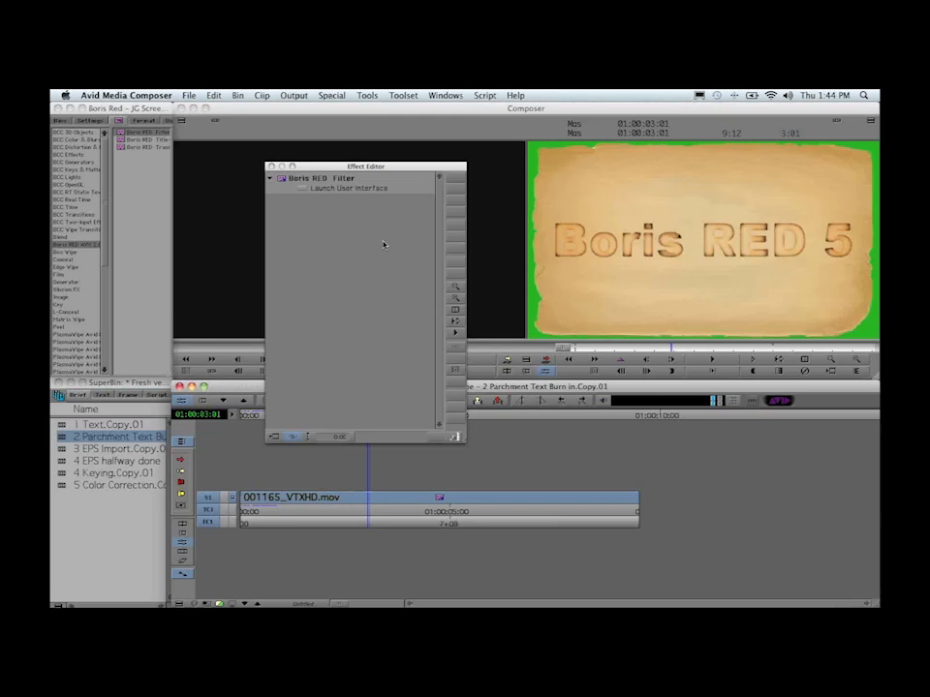
left_click(271, 167)
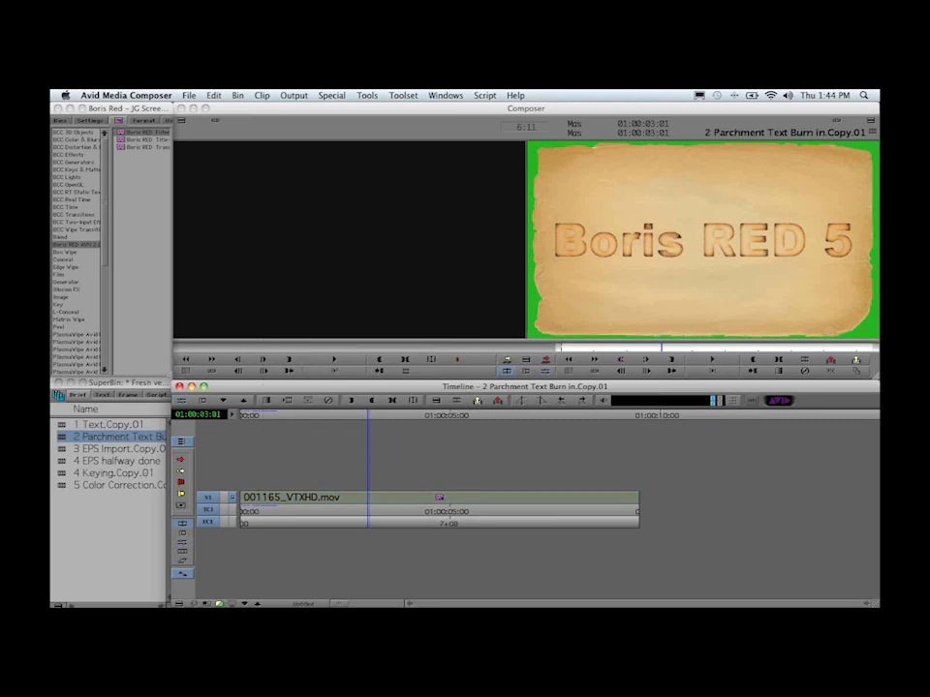
key("super+Tab")
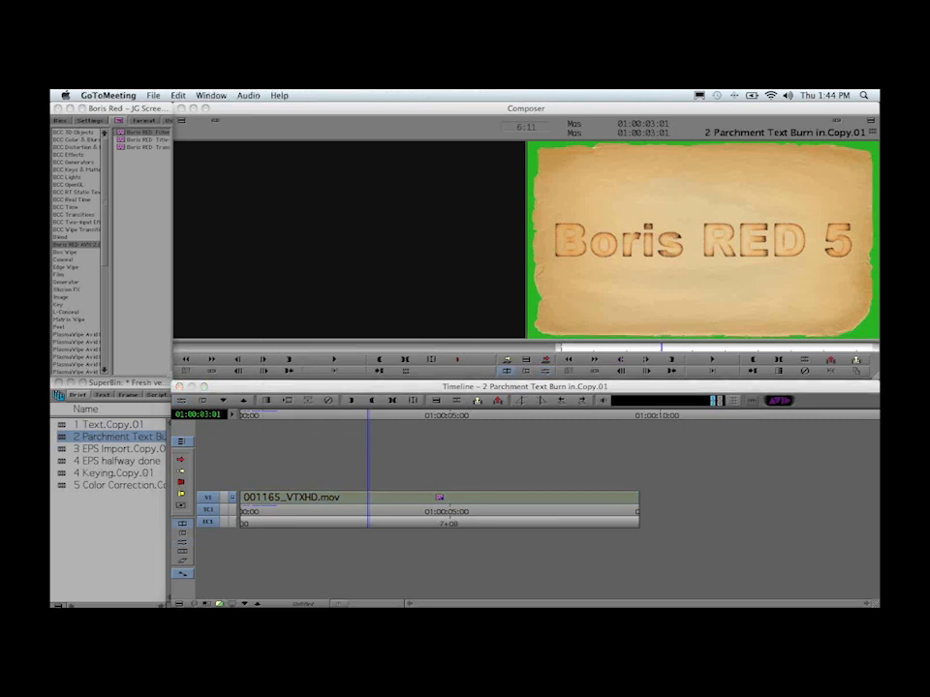
left_click(264, 523)
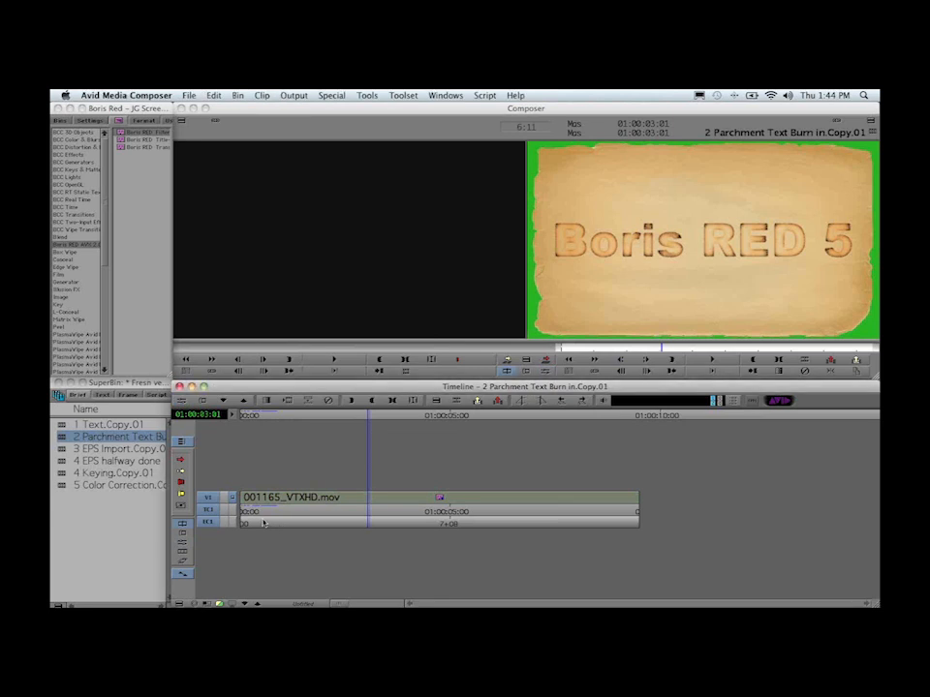
Open the 3 EPS Import.Copy.01 sequence in the timeline and park the playhead at 01:00:00:23 in the first clip
left_click(66, 452)
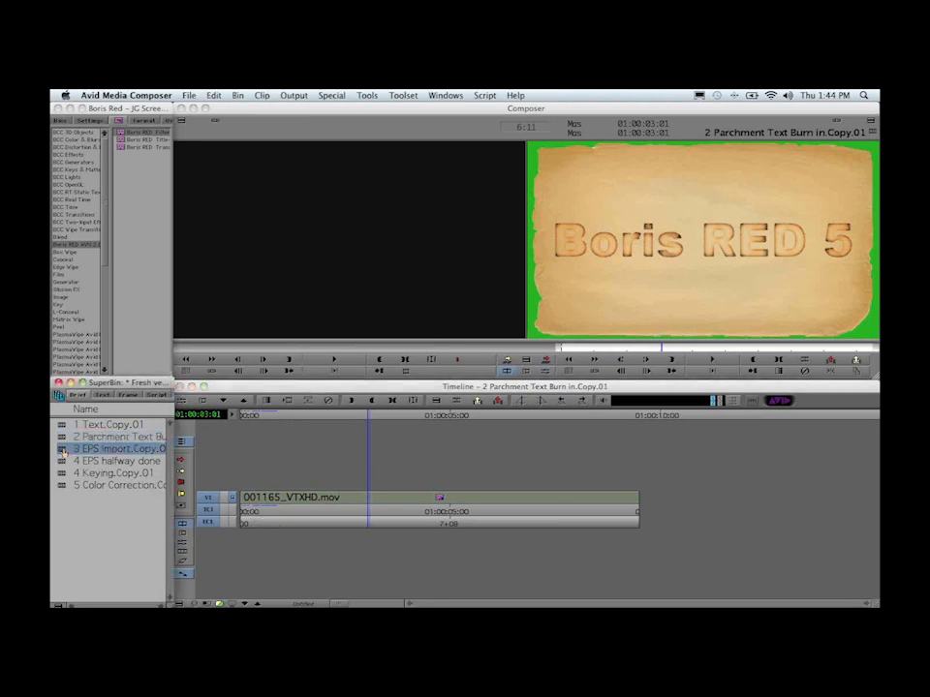
double_click(64, 452)
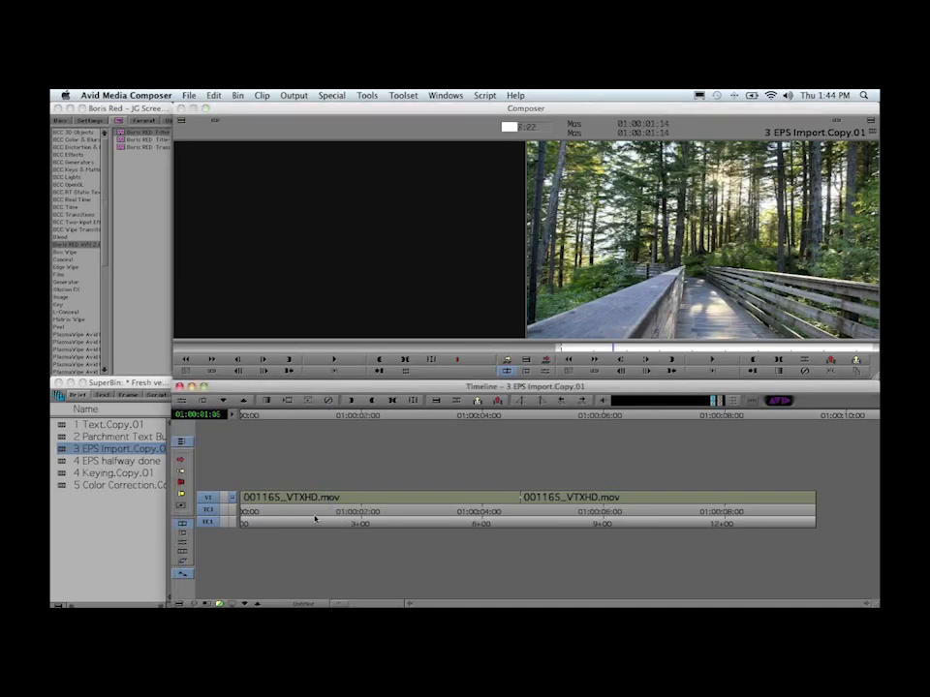
left_click(300, 518)
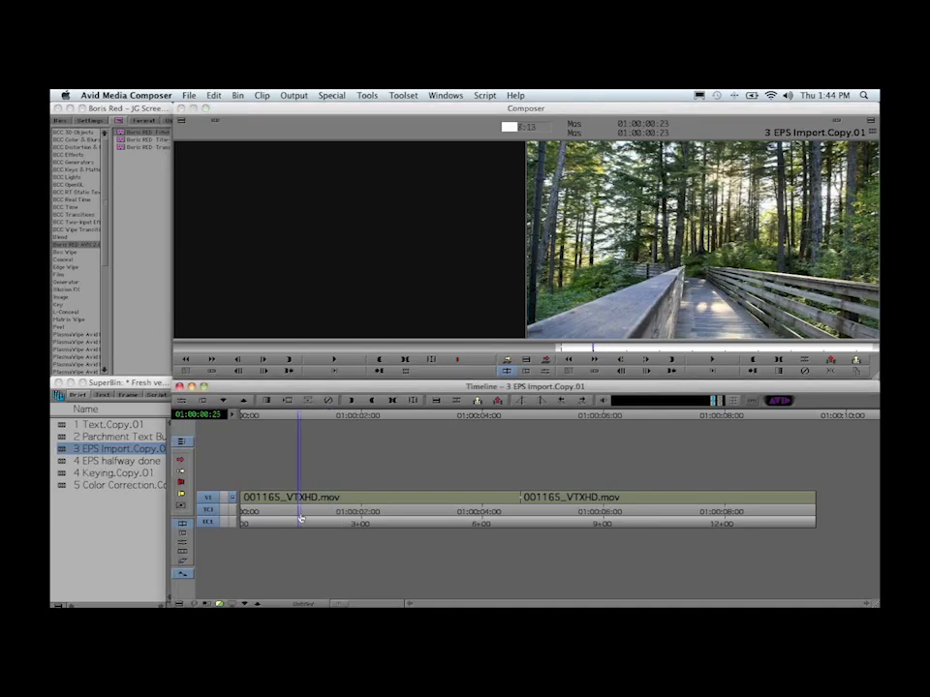
Switch to Finder and preview Adidas Logo.eps in the WebinarProject folder
key("super+Tab")
key("super+Tab")
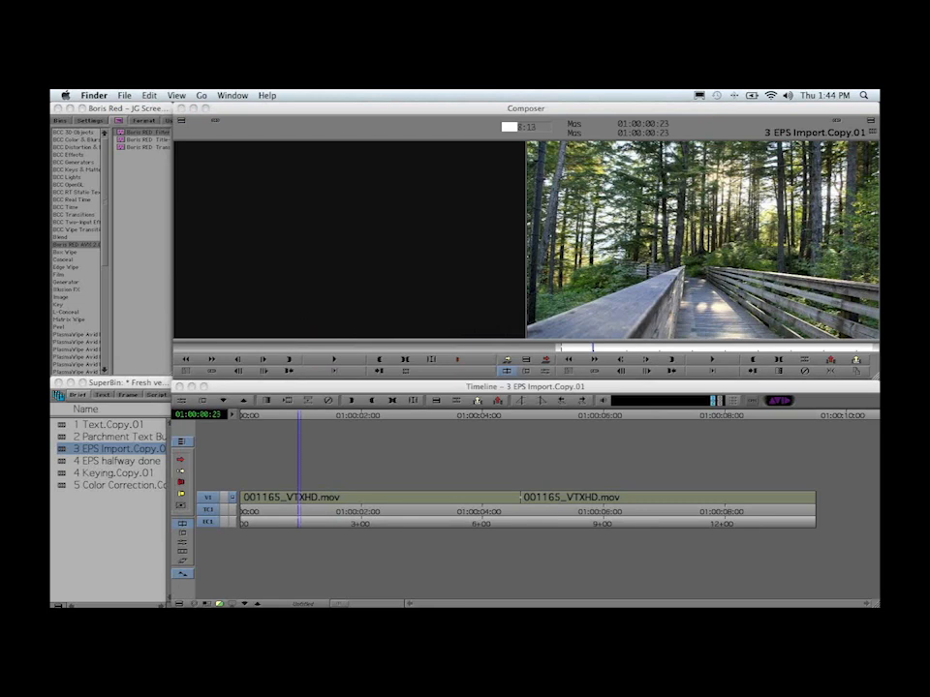
left_click_drag(51, 205, 489, 161)
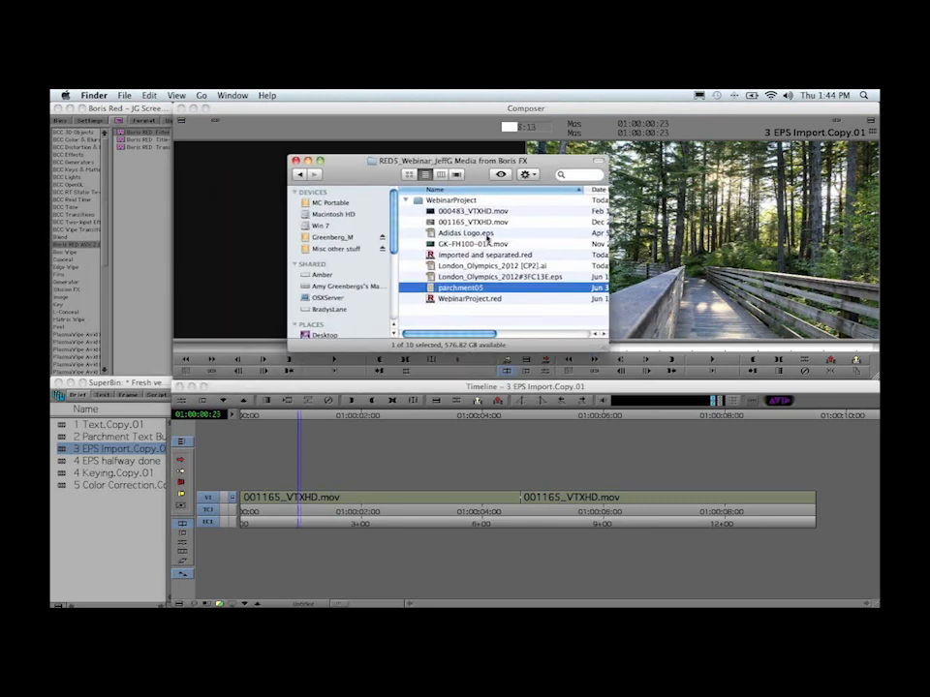
left_click(487, 235)
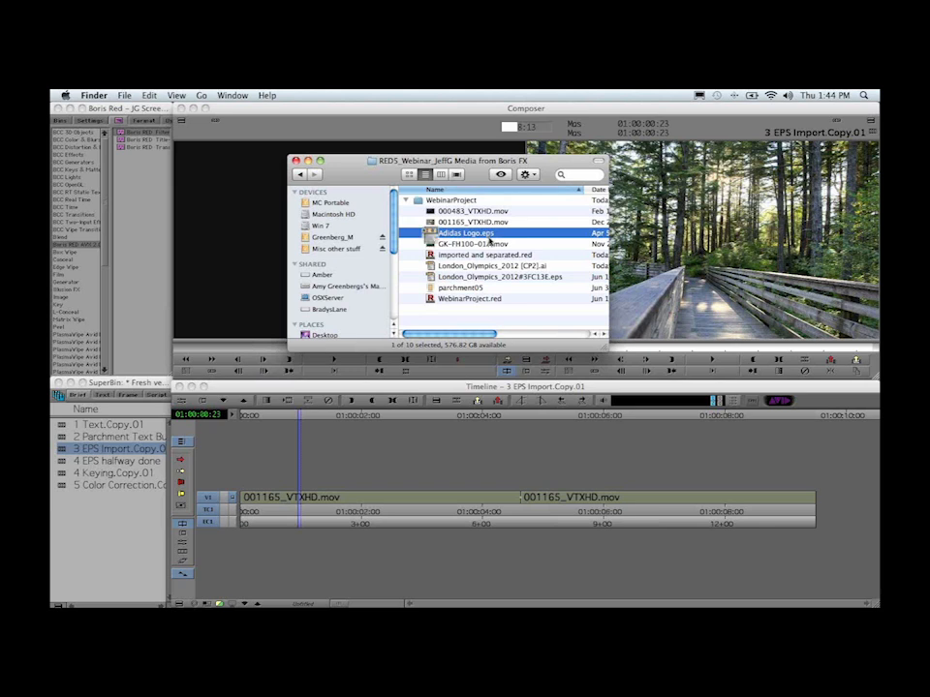
key("space")
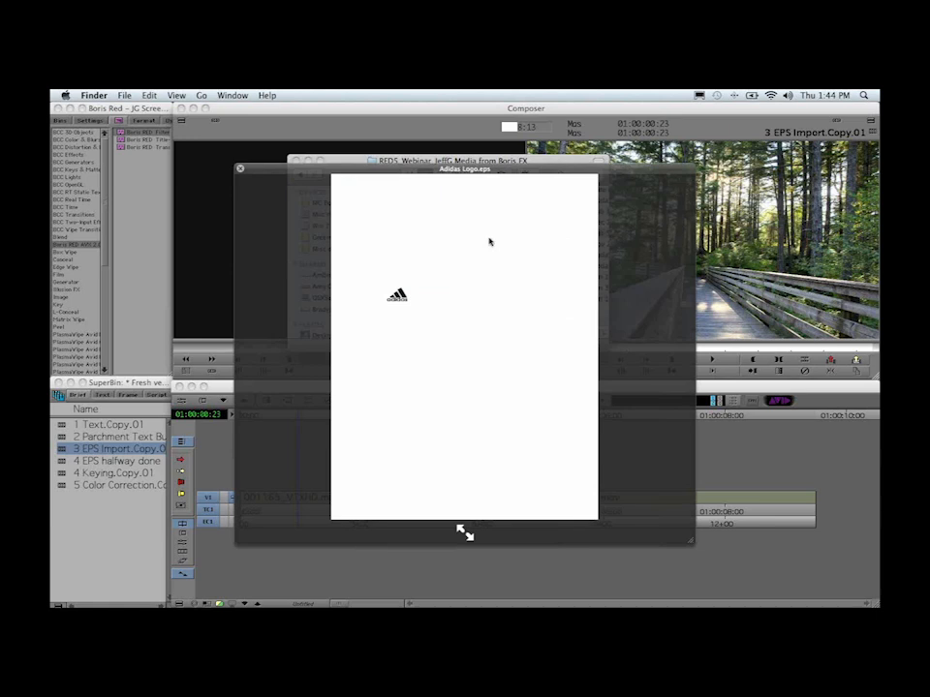
key("space")
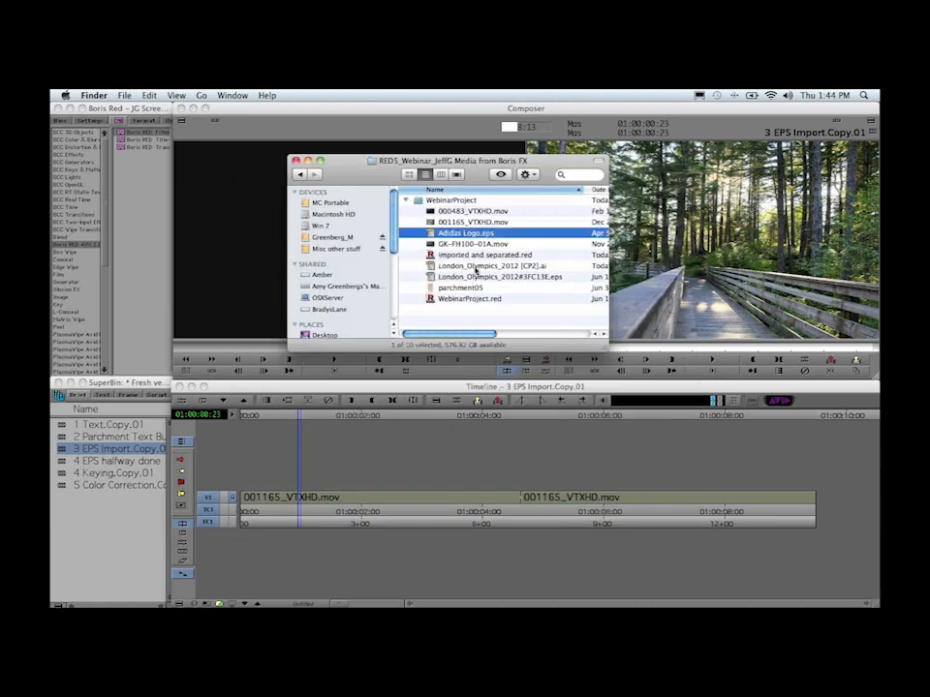
Preview London_Olympics_2012#3FC13E.eps, close the media folder window and return to Avid Media Composer
left_click(482, 278)
key("space")
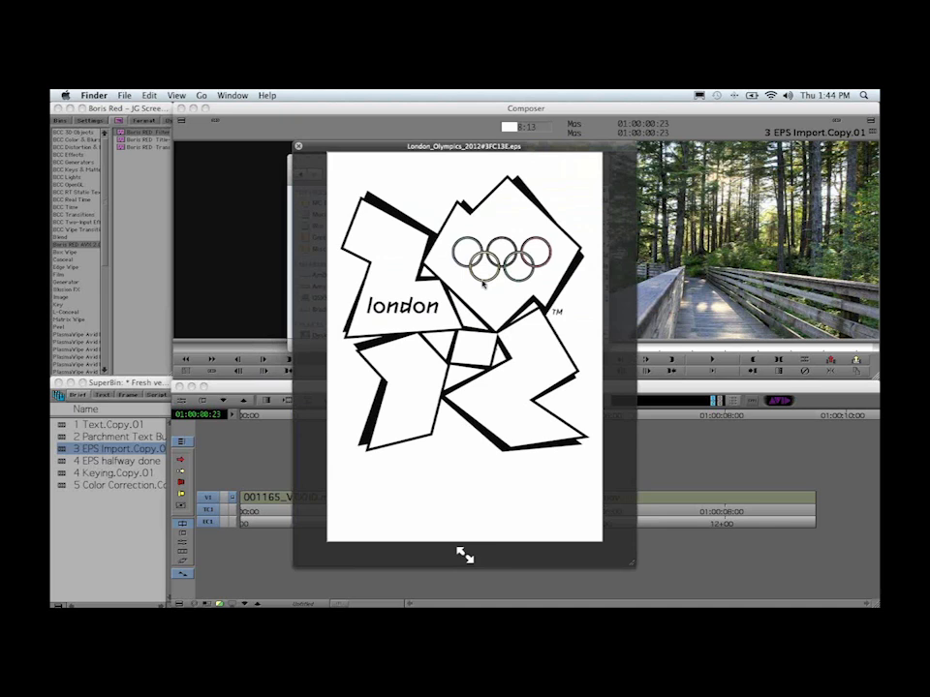
key("space")
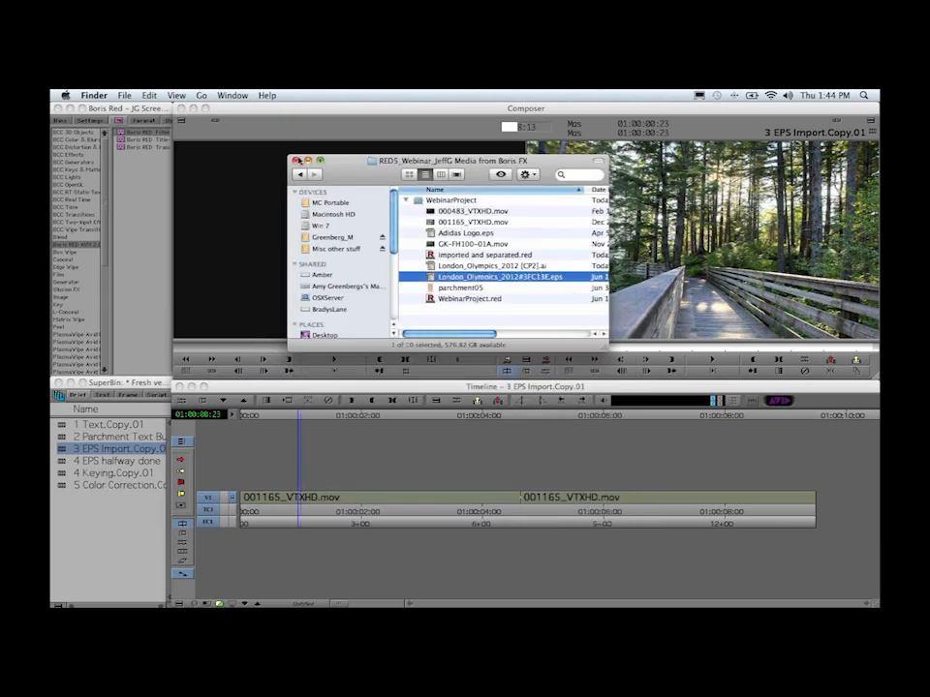
left_click(297, 159)
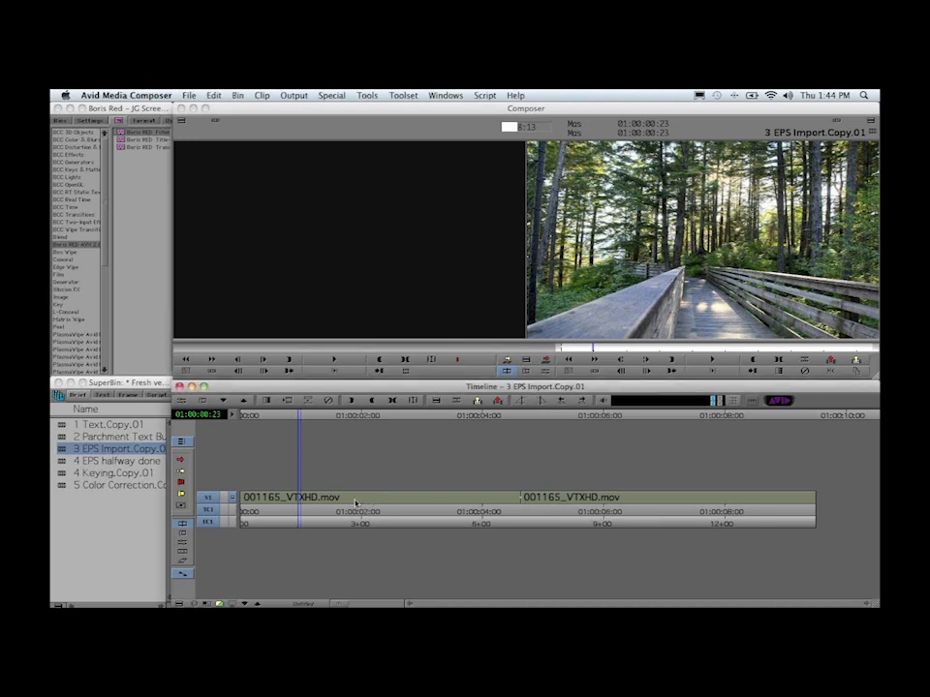
Apply the Boris RED Filter effect to the first 001165_VTXHD.mov clip and launch the effect's user interface
left_click(355, 501)
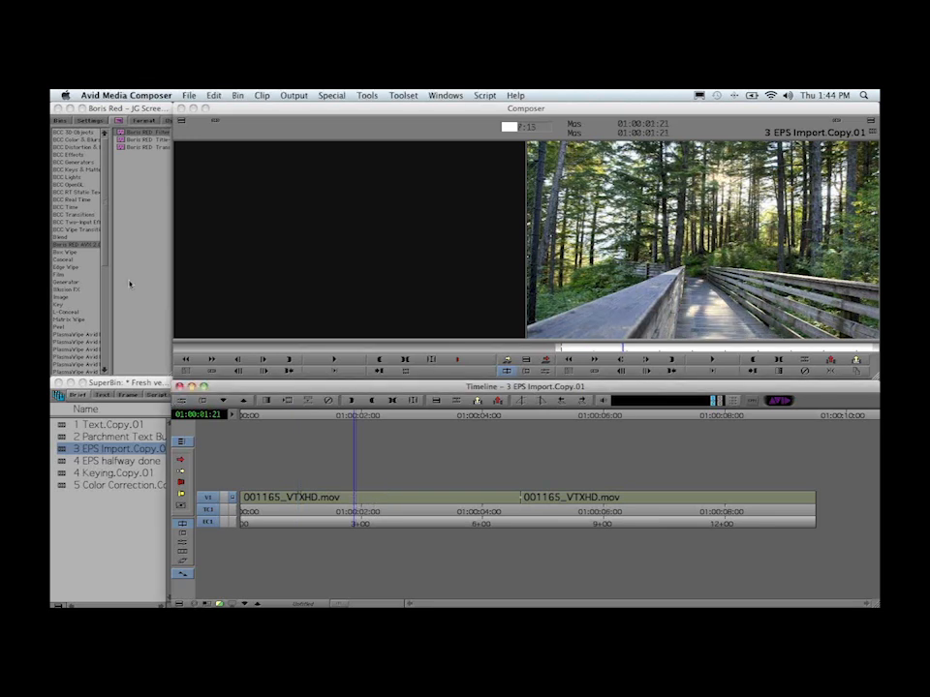
left_click_drag(126, 132, 372, 499)
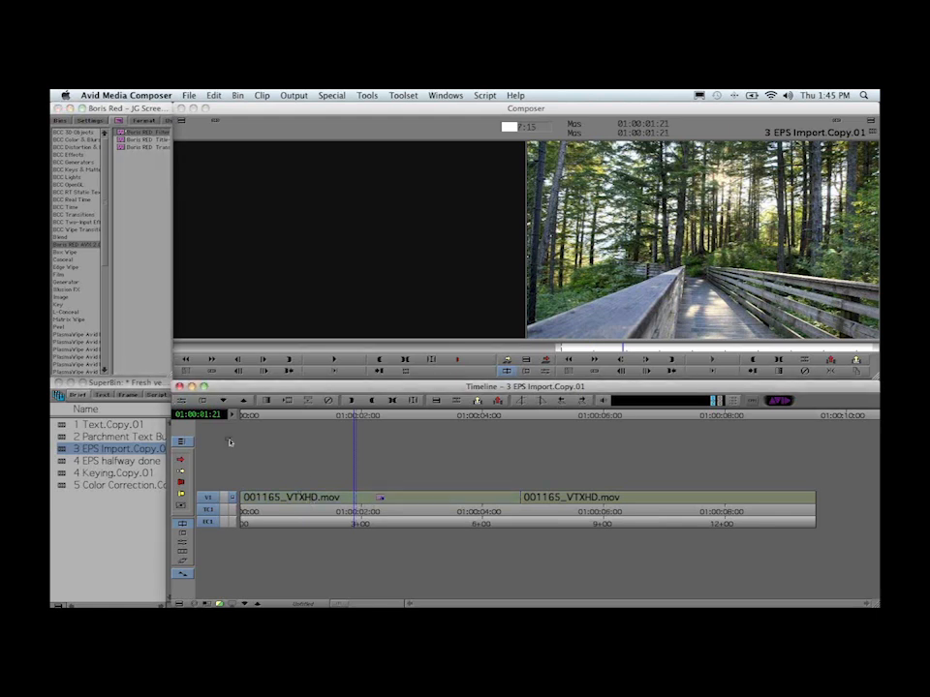
left_click(182, 403)
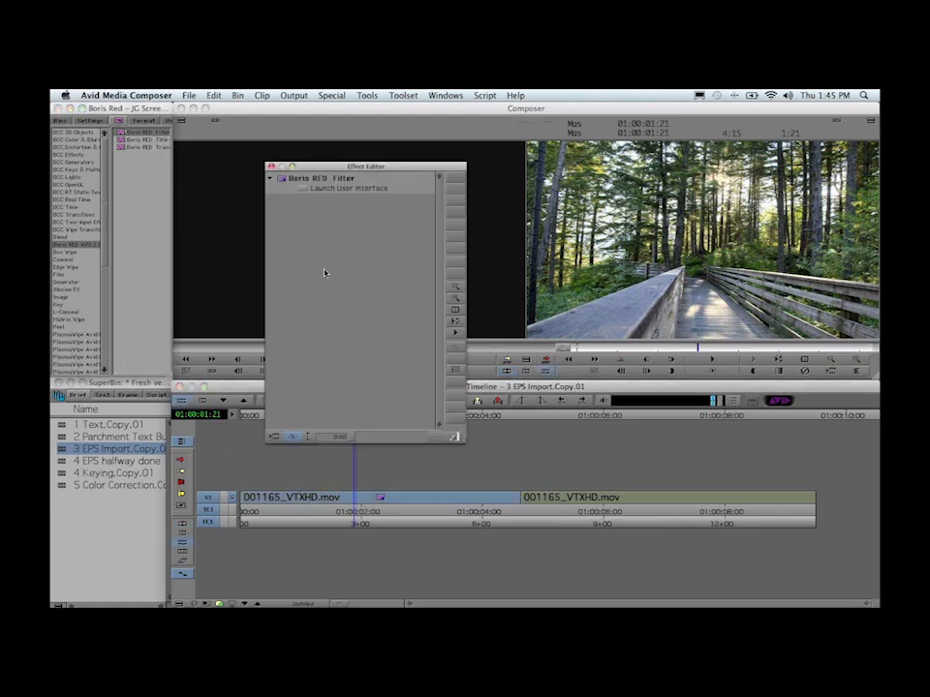
left_click(305, 190)
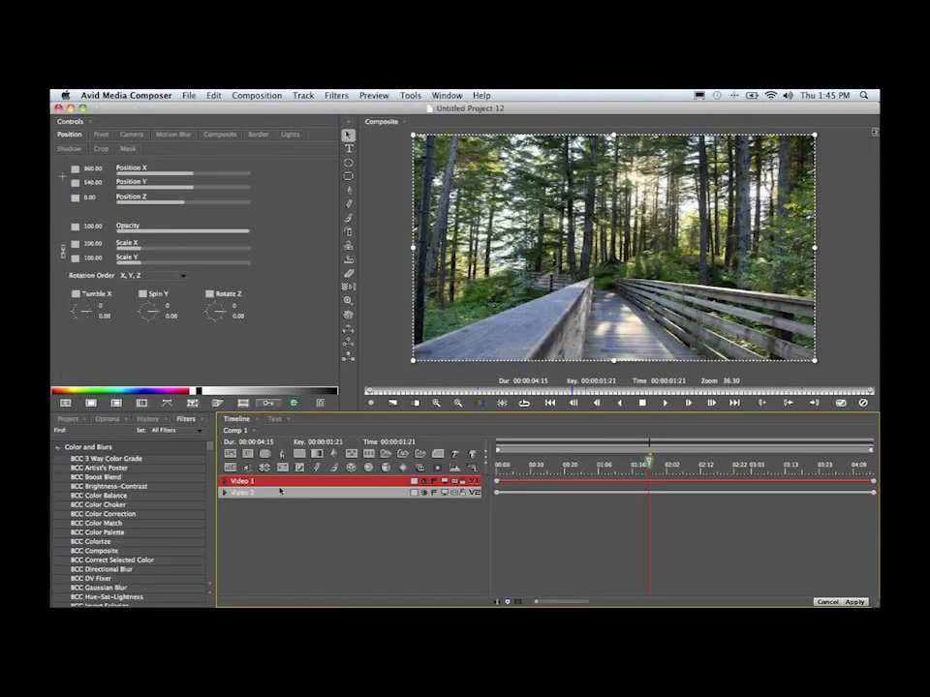
Delete the Video 2 track from the composition
left_click(280, 494)
key("Delete")
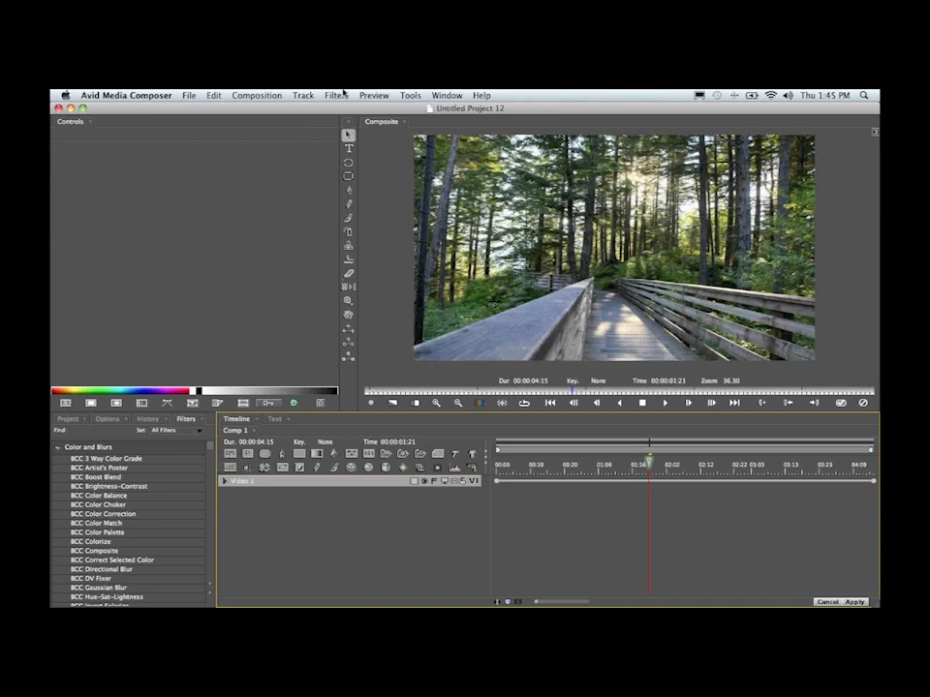
left_click(306, 95)
mouse_move(313, 127)
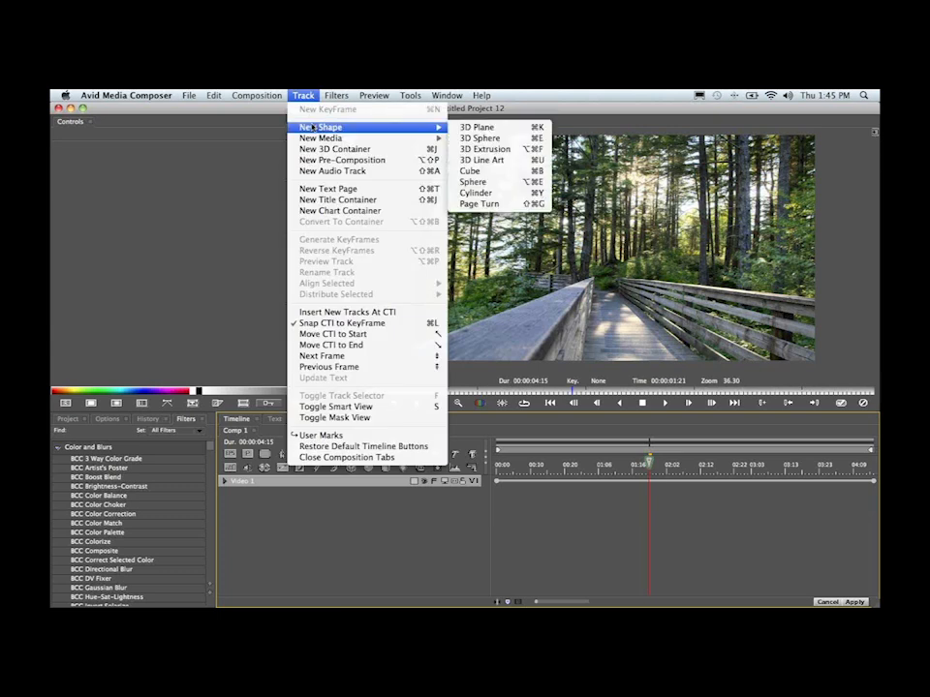
mouse_move(349, 141)
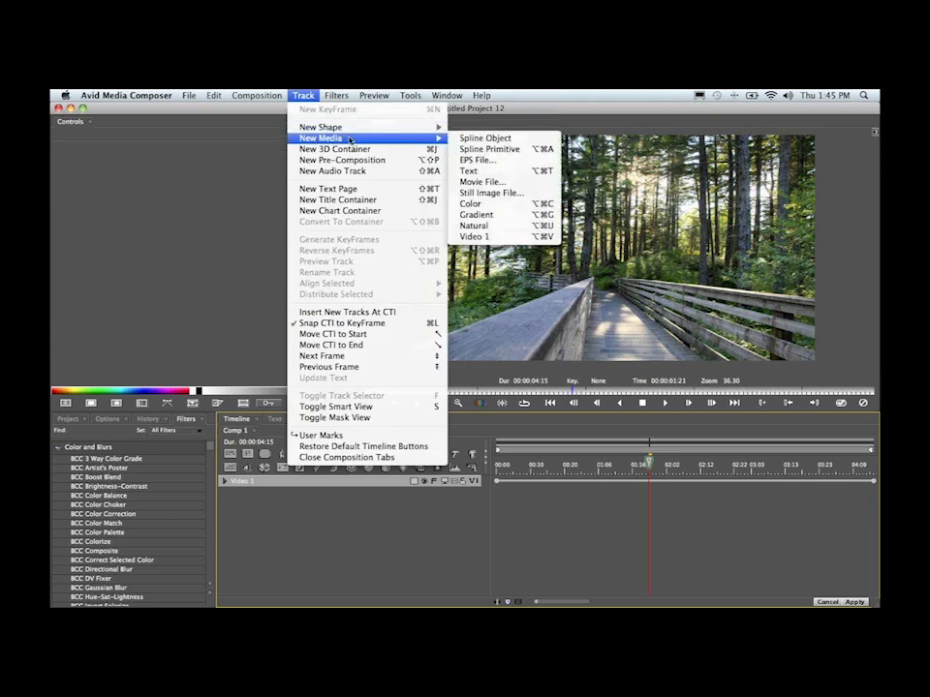
left_click(307, 93)
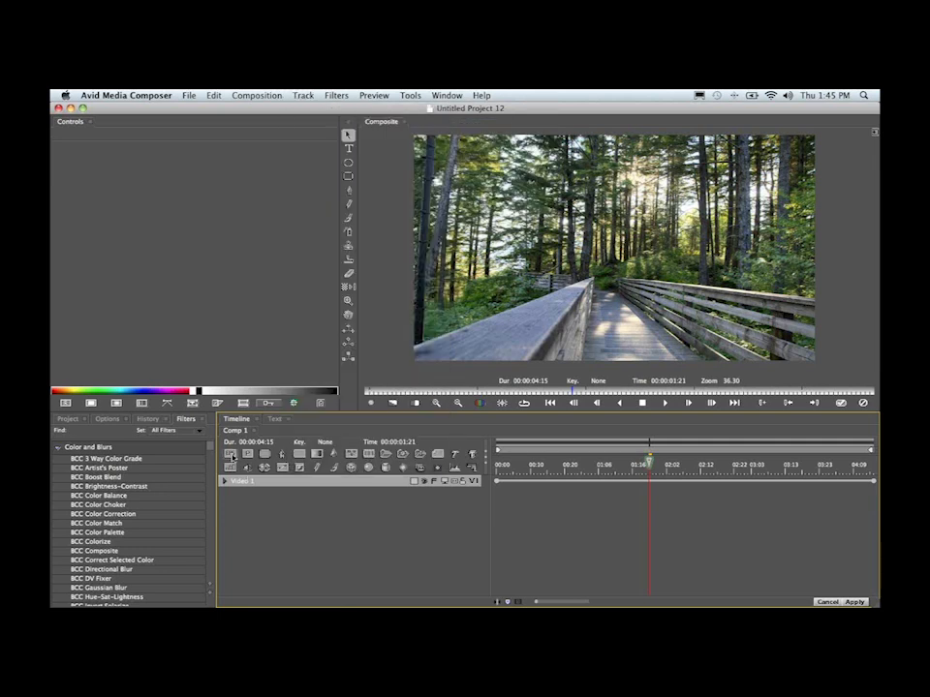
Import Adidas Logo.eps from the WebinarProject folder as a new EPS track
left_click(233, 456)
left_click(452, 210)
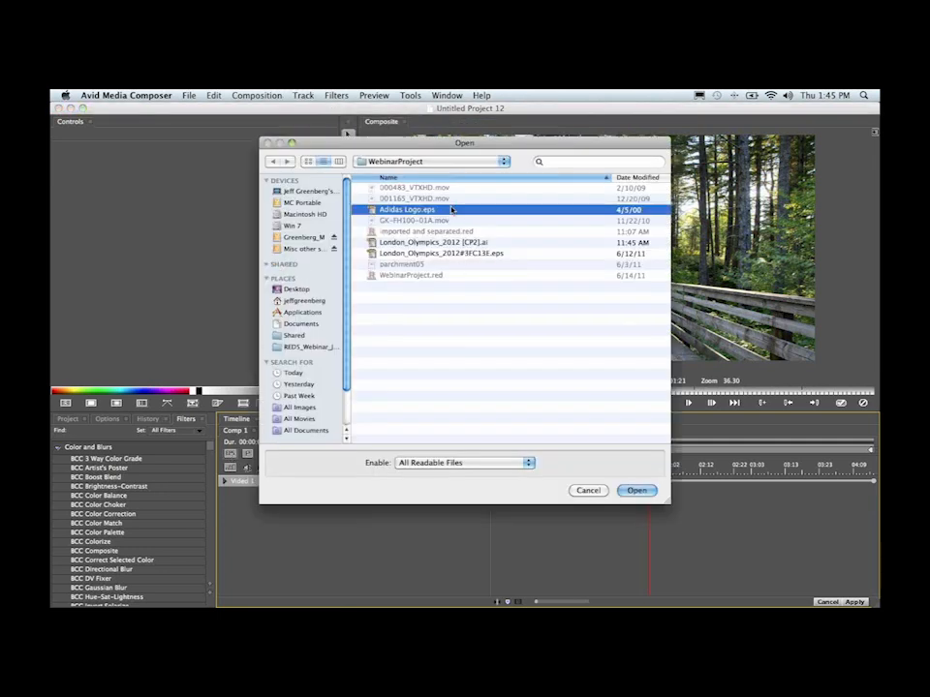
double_click(452, 210)
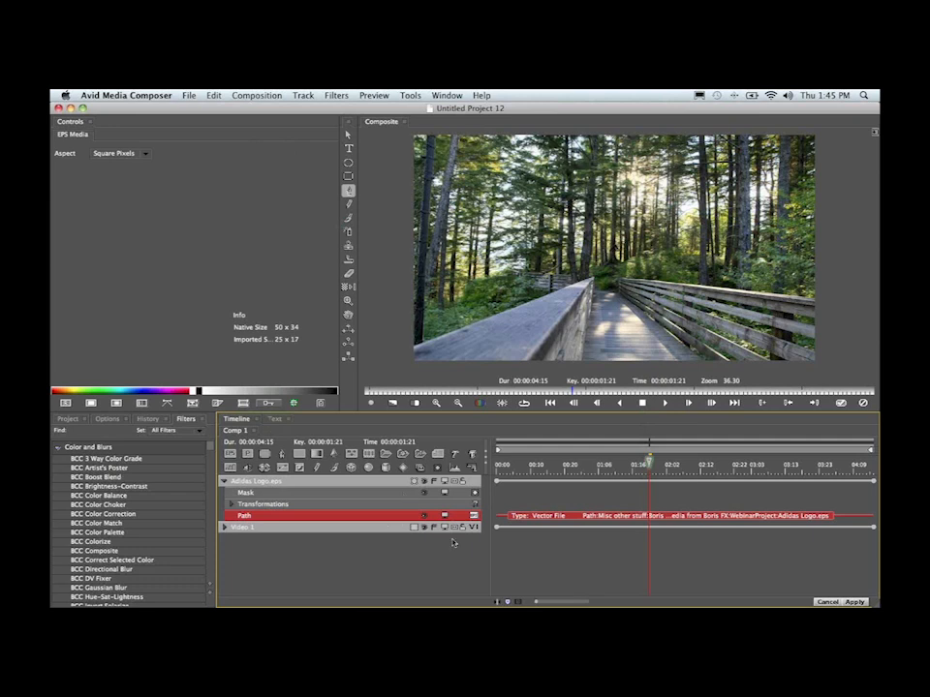
Set the composite preview quality to High and change the preview resolution
left_click(392, 403)
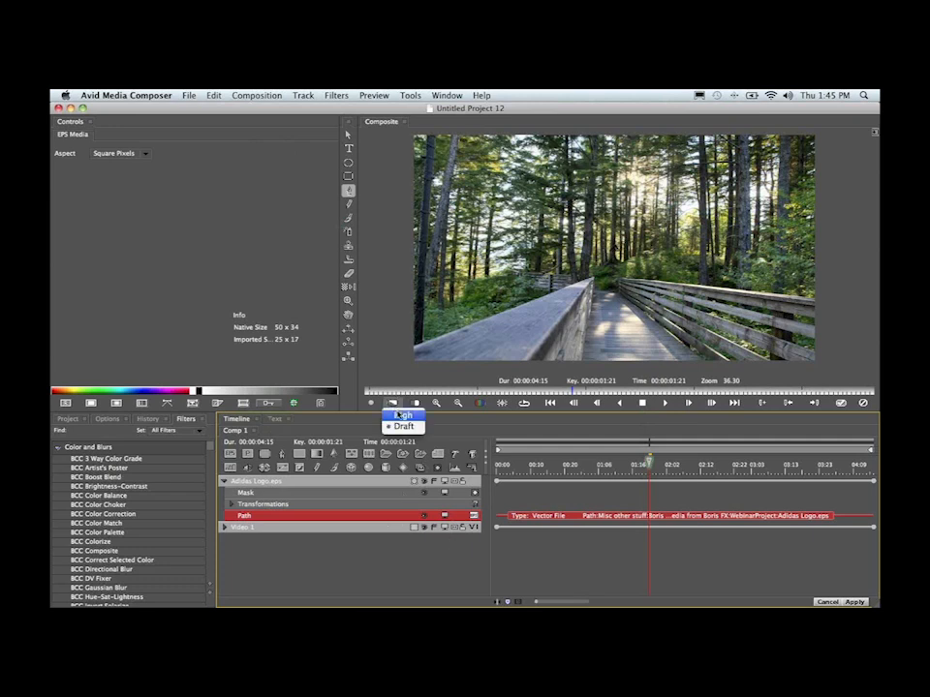
left_click(400, 415)
left_click(415, 403)
left_click(419, 414)
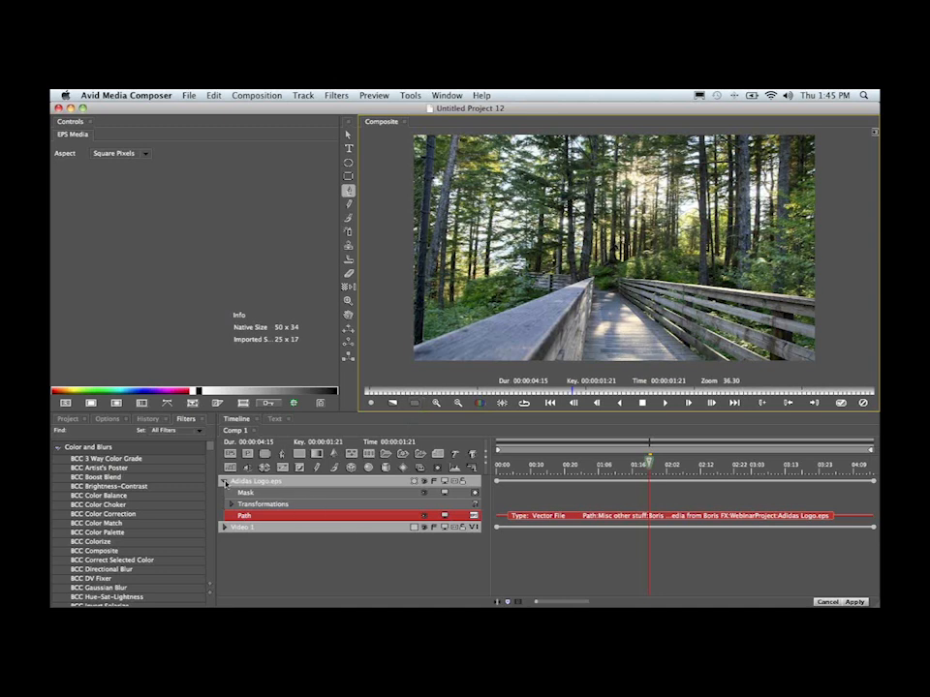
Collapse the Adidas Logo.eps track and hide the Video 1 track so the logo shows on transparency
left_click(225, 483)
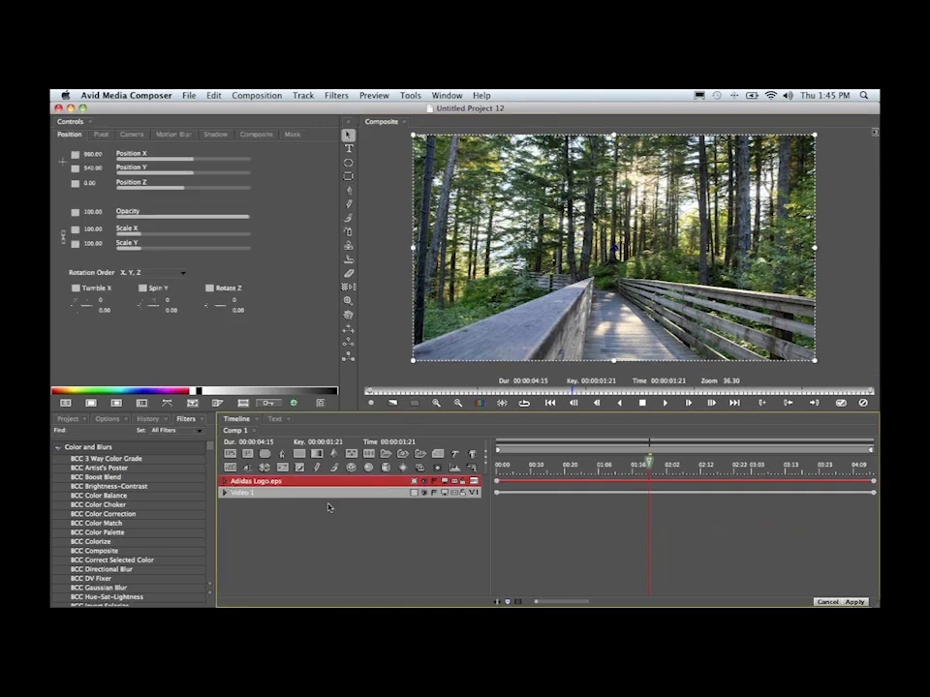
left_click(424, 494)
left_click(423, 493)
left_click(424, 494)
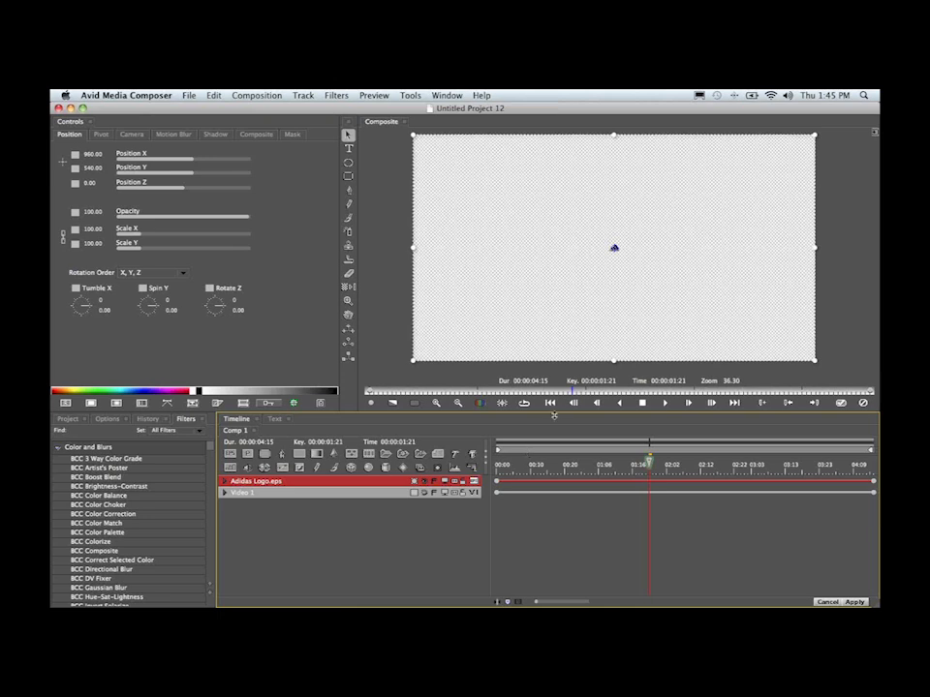
Convert the Adidas Logo.eps track's media from an EPS file to a Spline Object
left_click(438, 402)
left_click(438, 403)
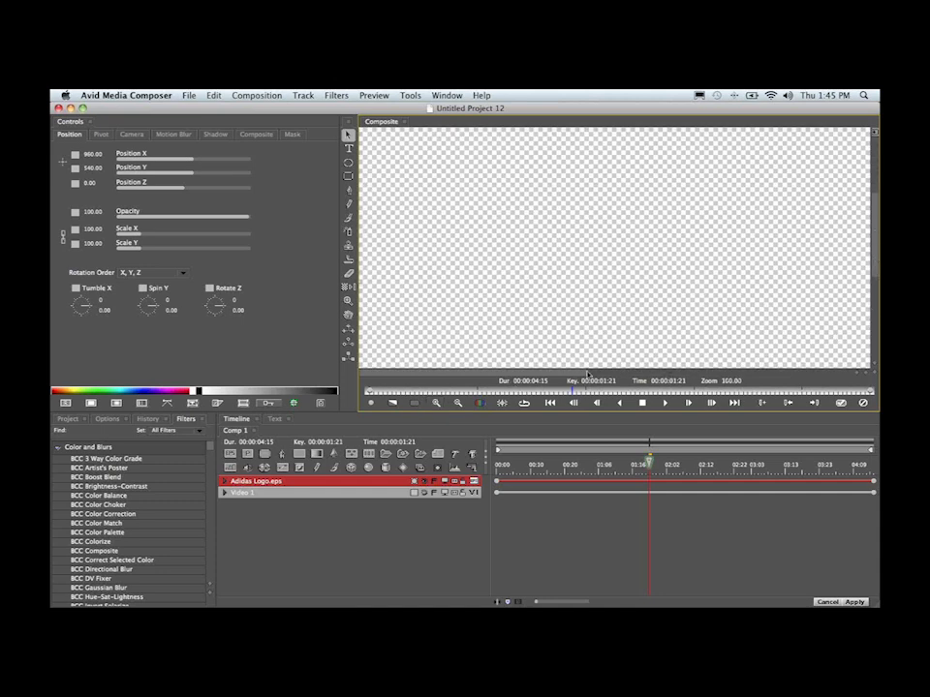
left_click_drag(573, 374, 693, 374)
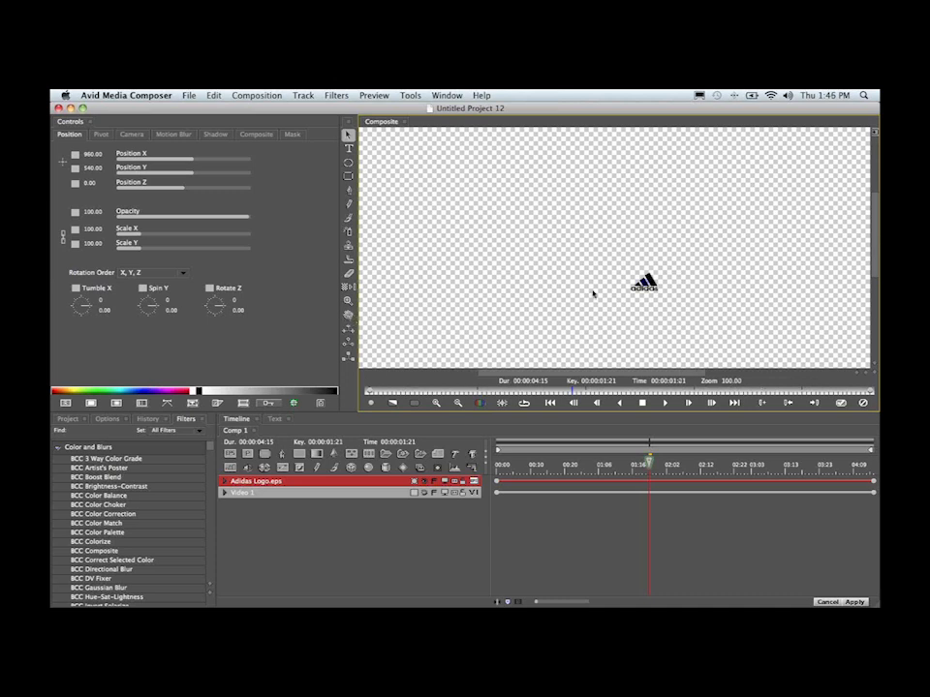
key("h")
left_click_drag(627, 269, 582, 256)
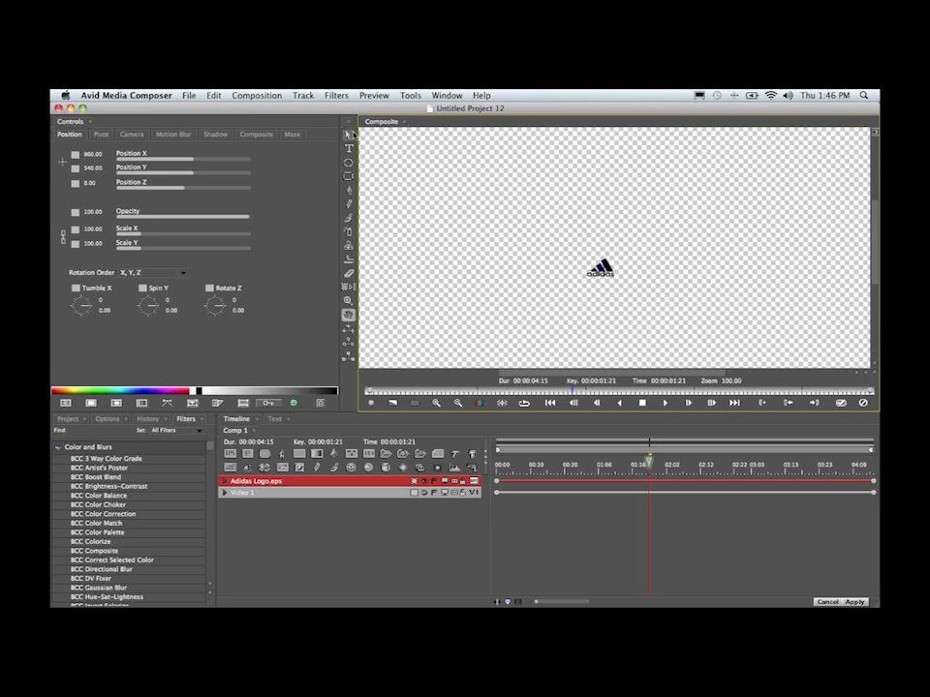
left_click(350, 135)
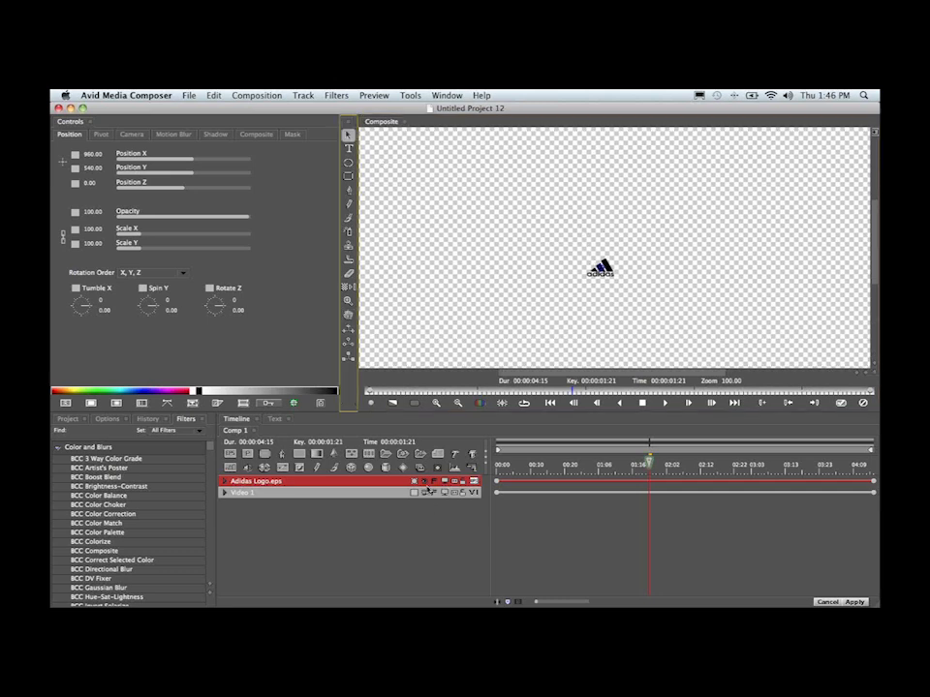
left_click(473, 481)
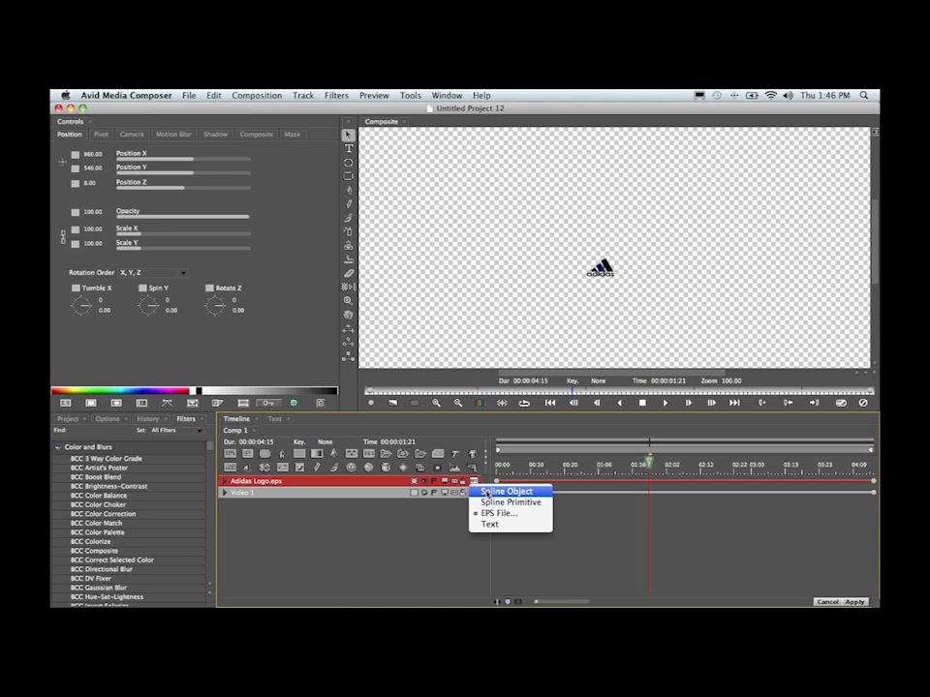
left_click(487, 492)
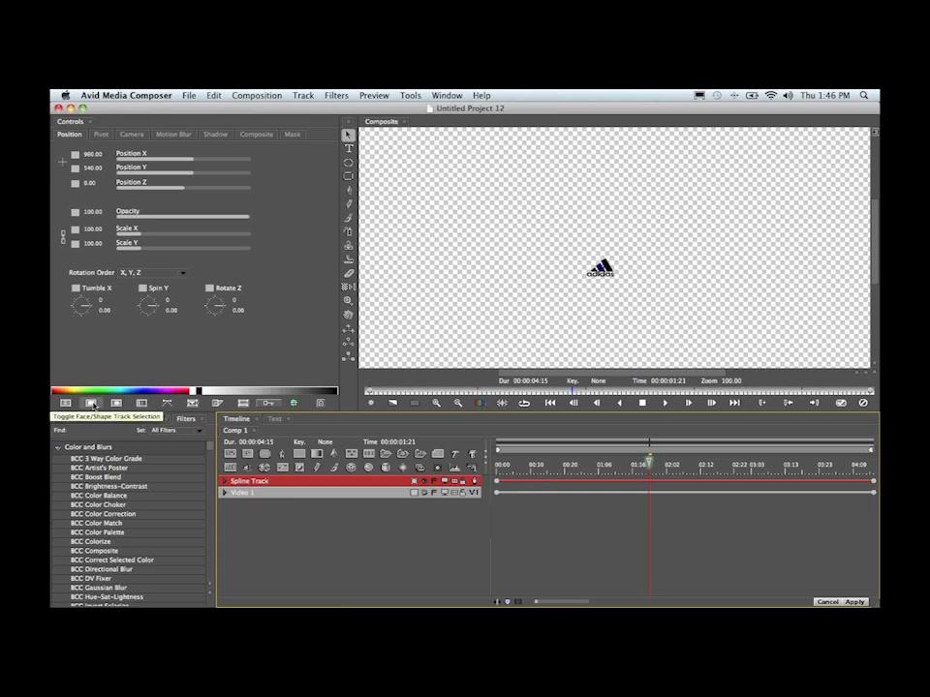
Select the Spline Track's path and enlarge all of the logo's splines until they span more than half of the composite view's width
left_click(91, 403)
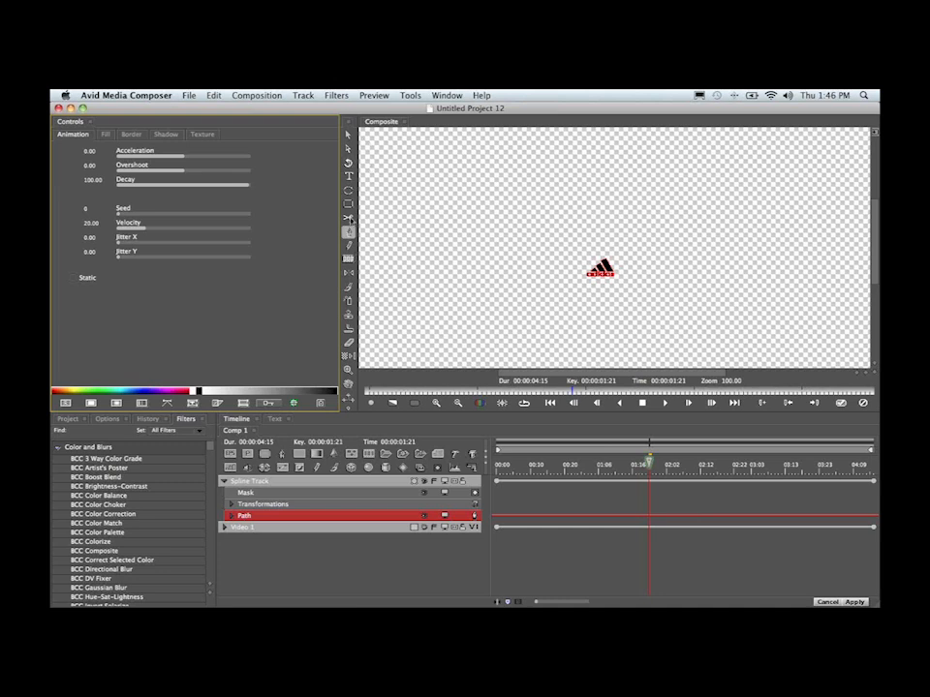
left_click(348, 150)
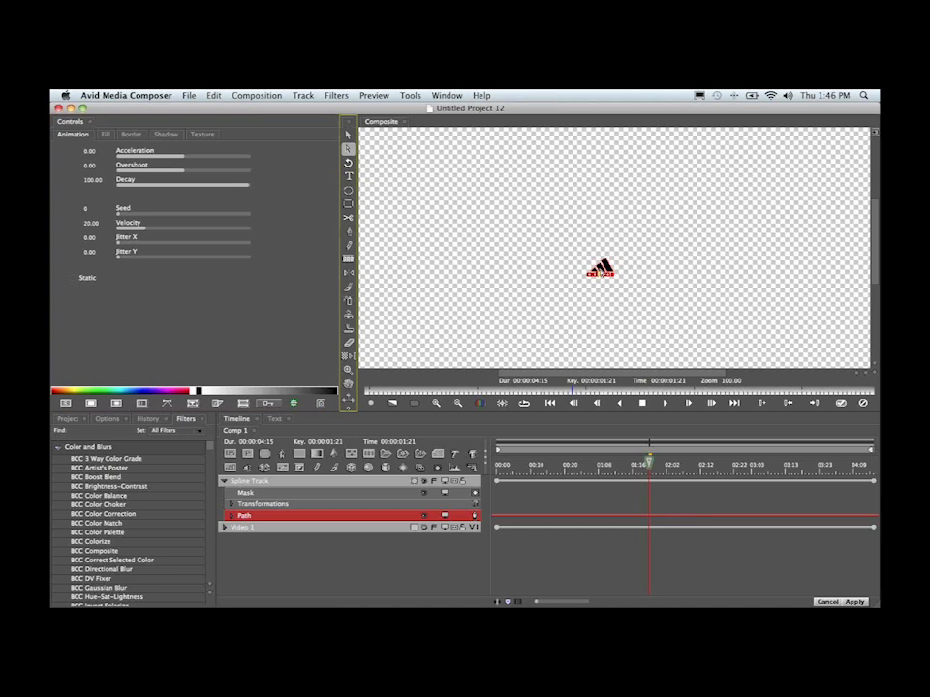
left_click(601, 275)
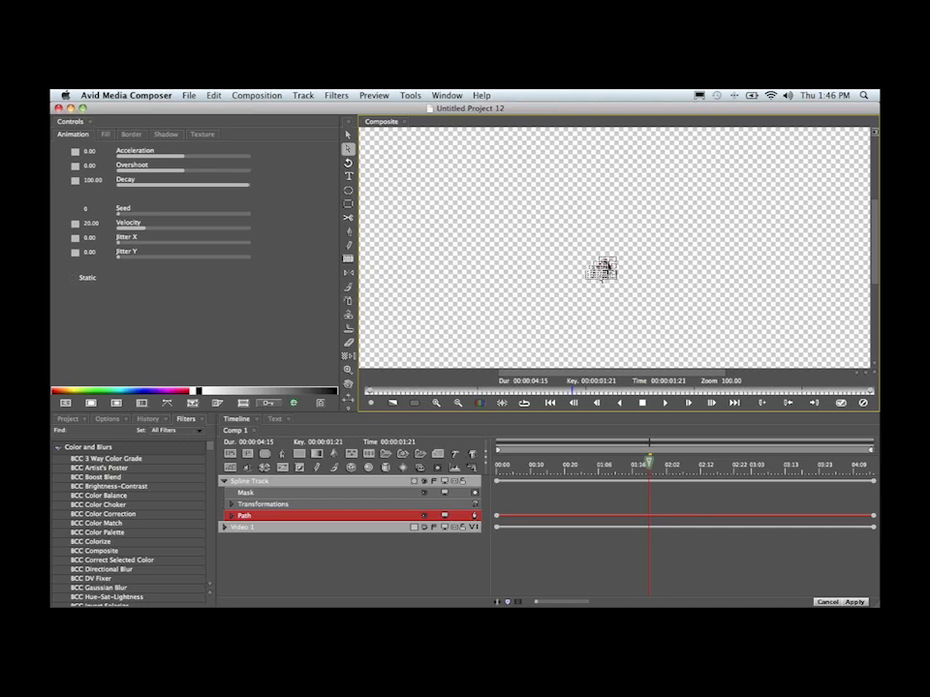
mouse_move(616, 298)
left_mouse_down()
mouse_move(640, 310)
mouse_move(635, 329)
left_mouse_up()
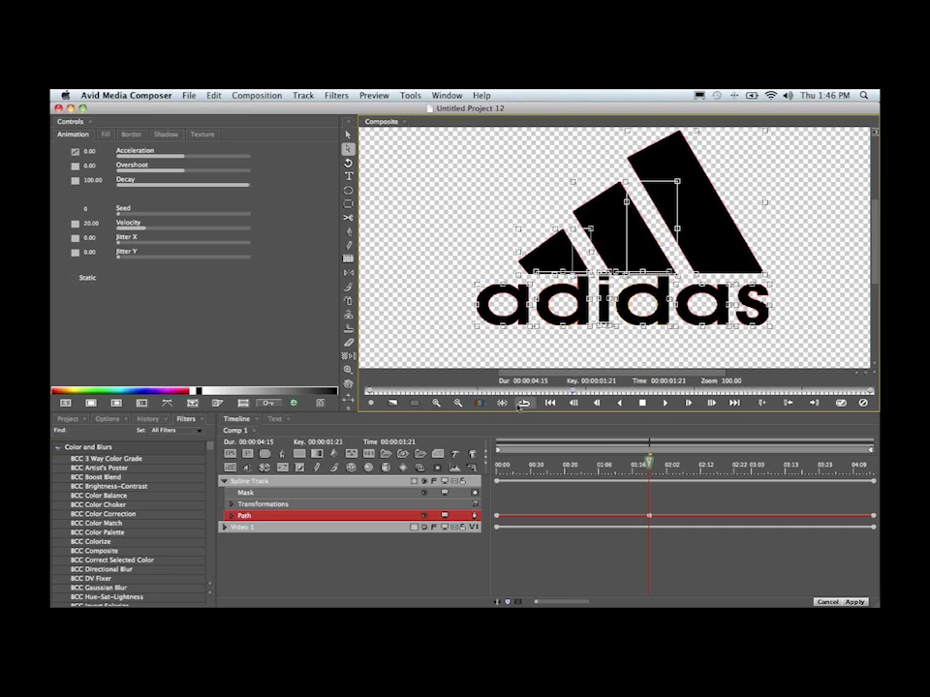
Fit the whole frame in the composite view and enlarge the logo's splines slightly
key("super+0")
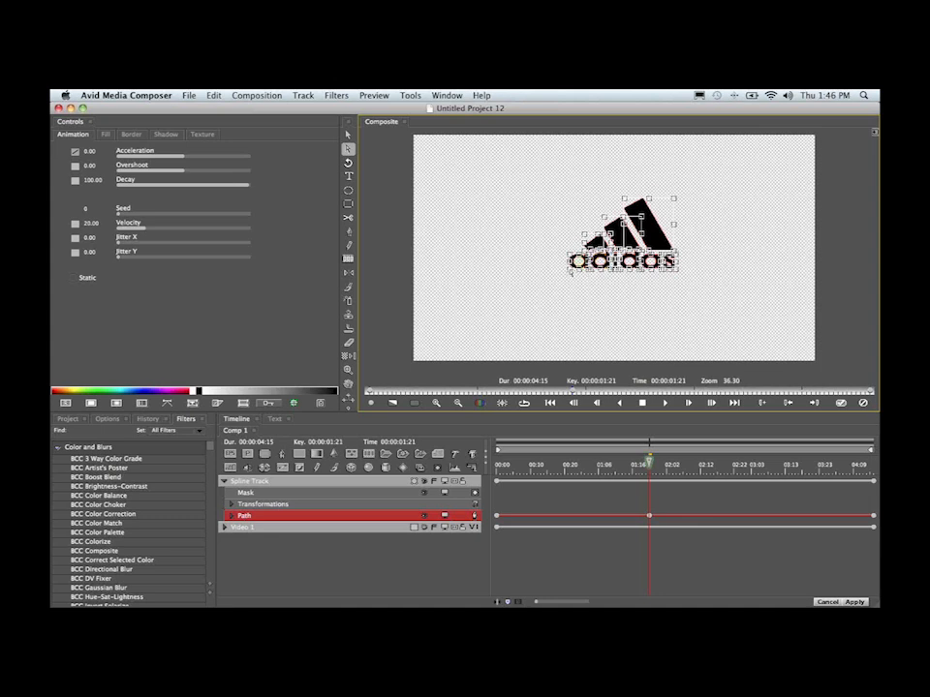
left_click_drag(570, 270, 567, 272)
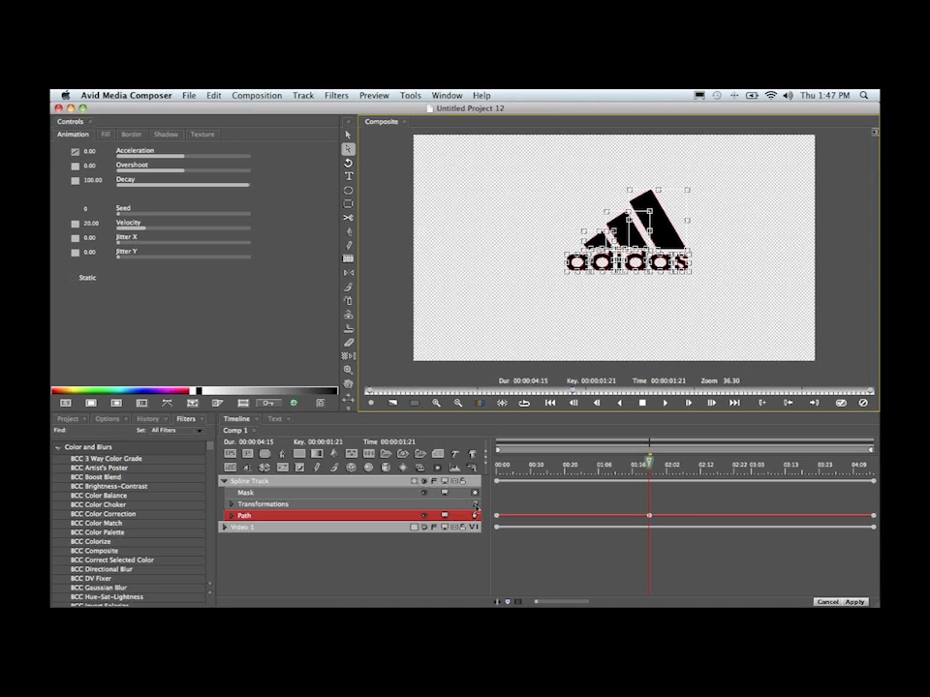
left_click(474, 518)
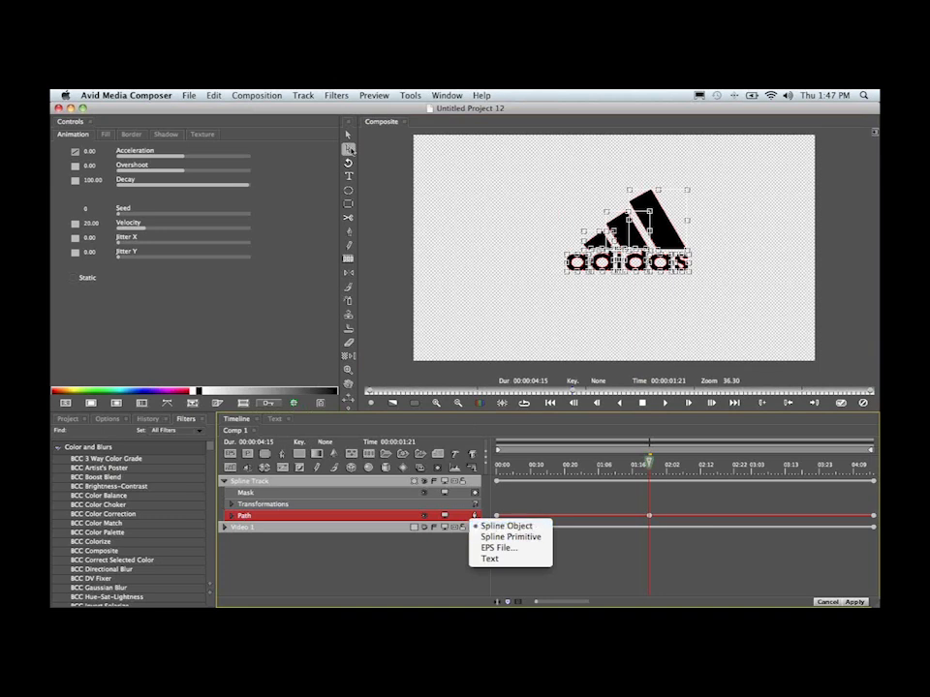
left_click(352, 151)
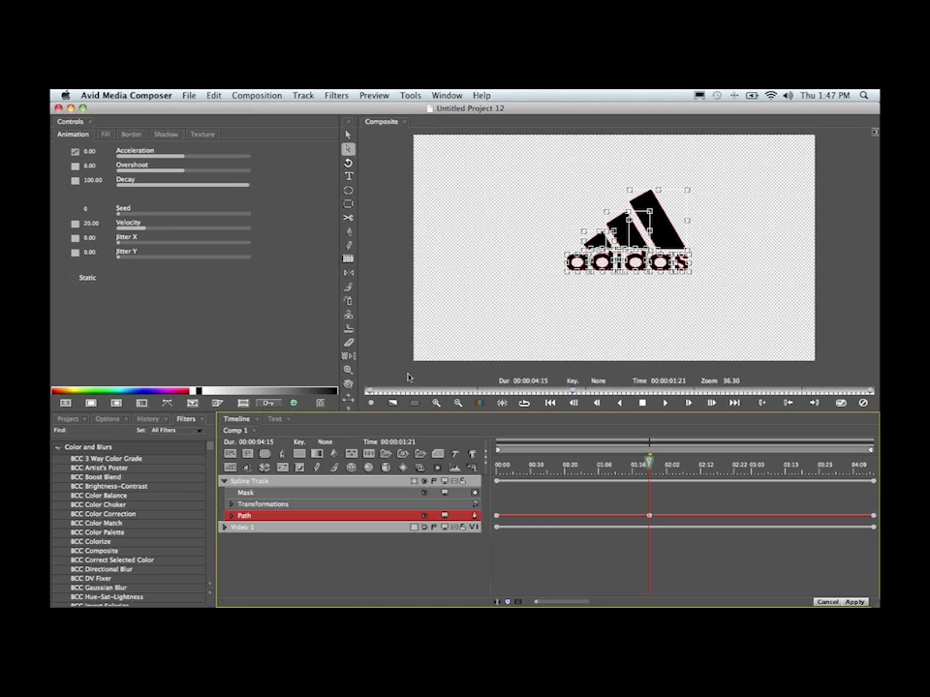
Collapse the Spline Track and make the Video 1 track visible again behind the logo
left_click(224, 482)
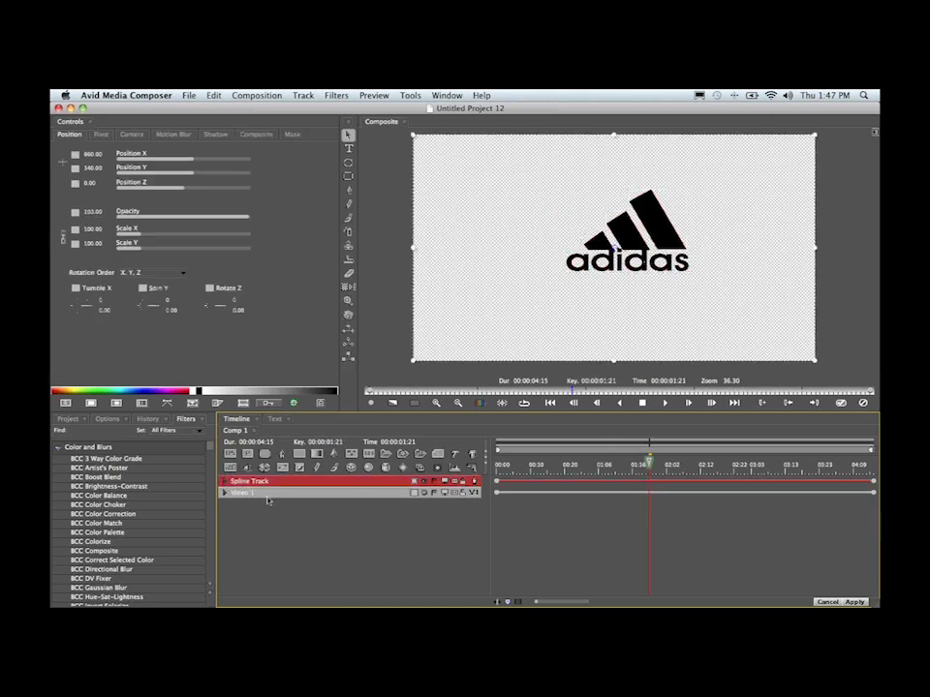
left_click(463, 493)
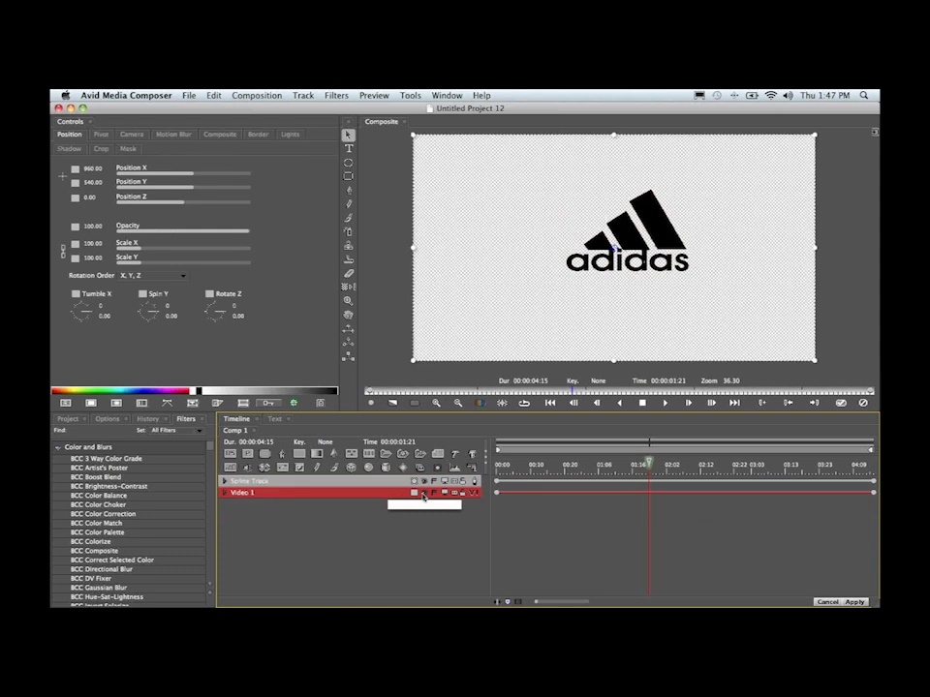
left_click(423, 494)
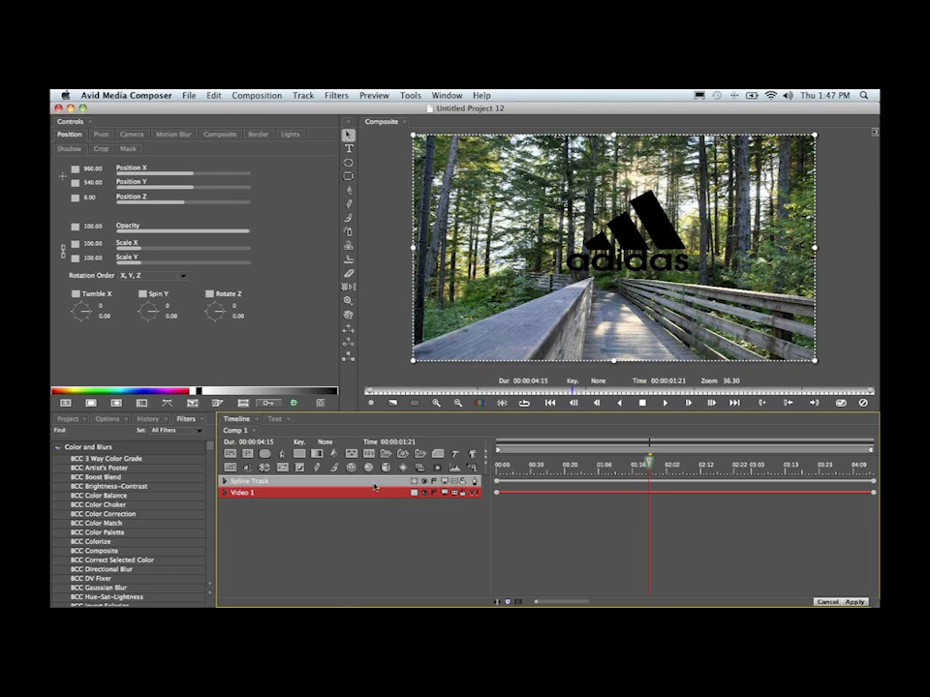
Change the Spline Track's shape from 3D Line Art to 3D Extrusion and display its extrusion settings
left_click(405, 482)
left_click(415, 481)
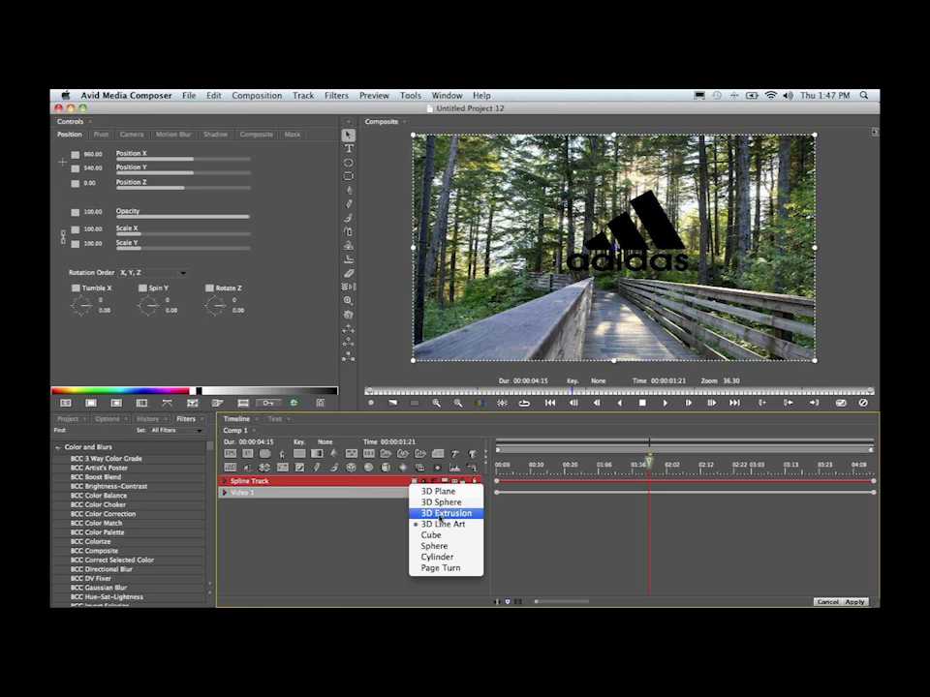
left_click(440, 515)
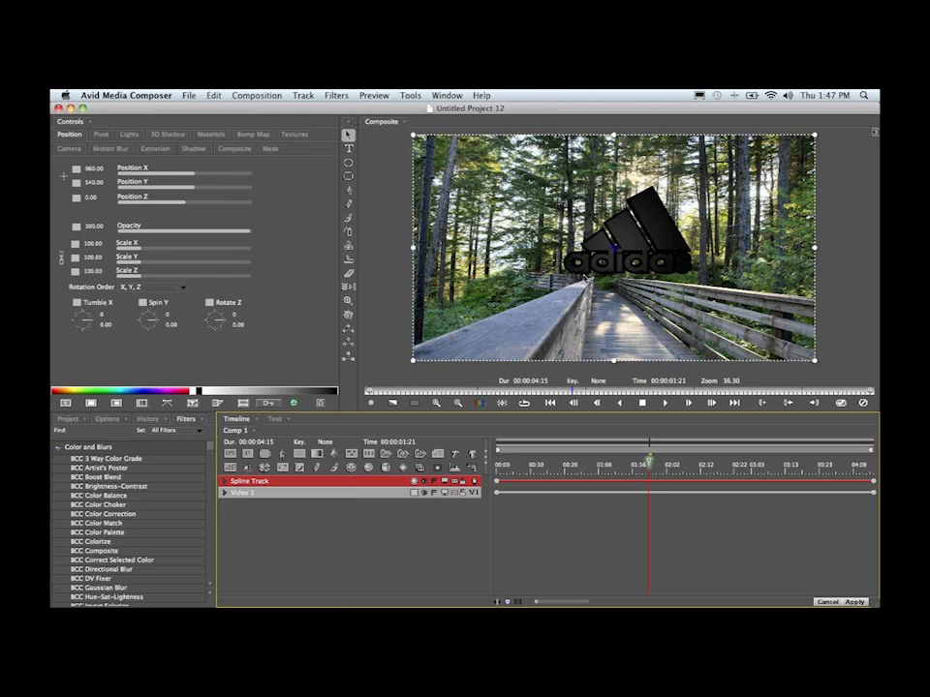
left_click(169, 152)
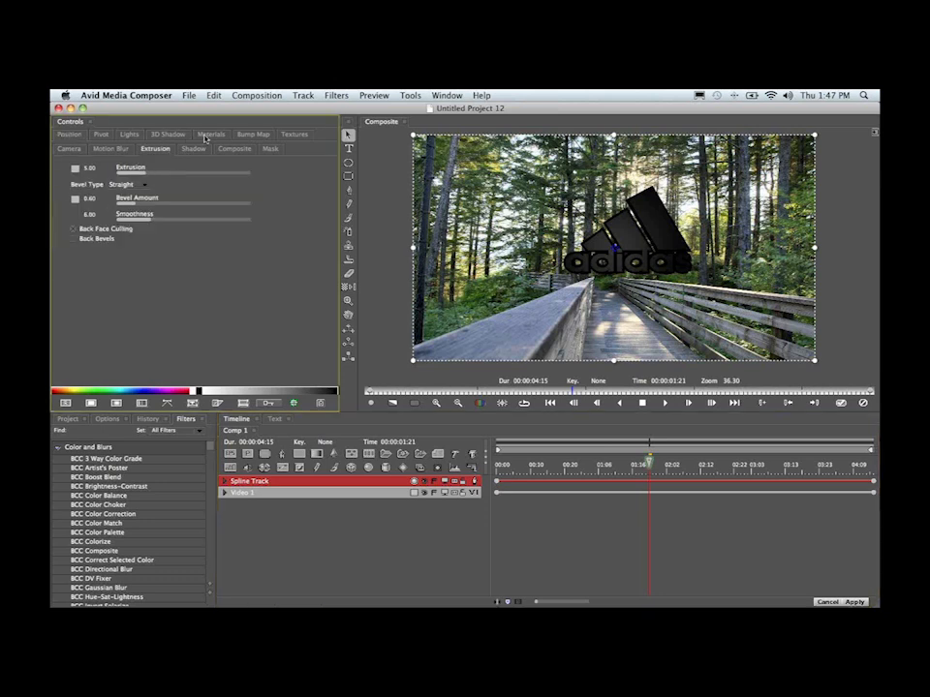
Set the extruded logo's Easy Material type to Aluminum
left_click(205, 135)
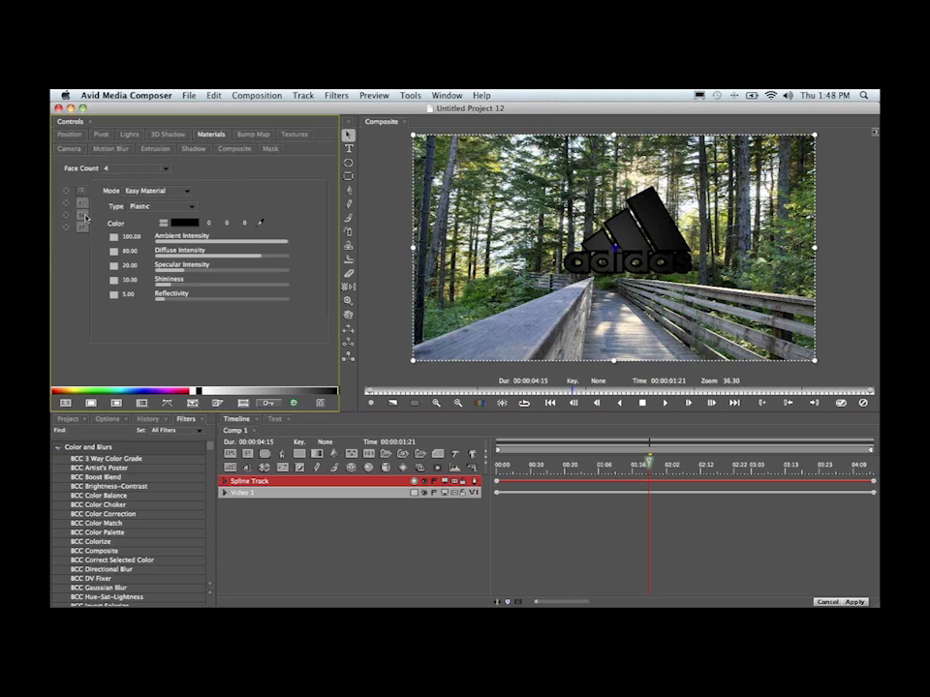
left_click(178, 208)
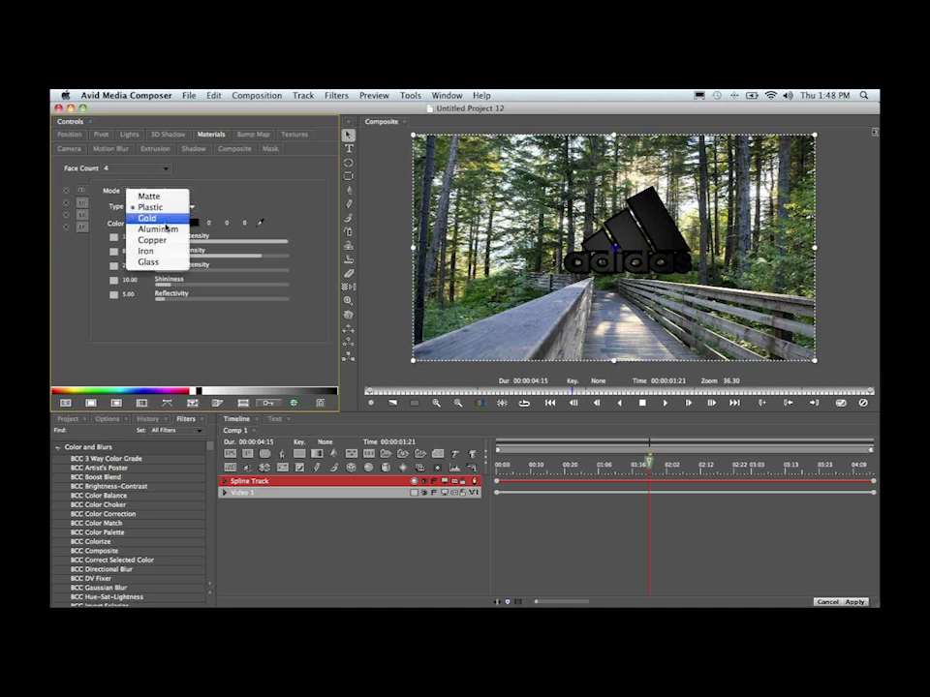
left_click(165, 229)
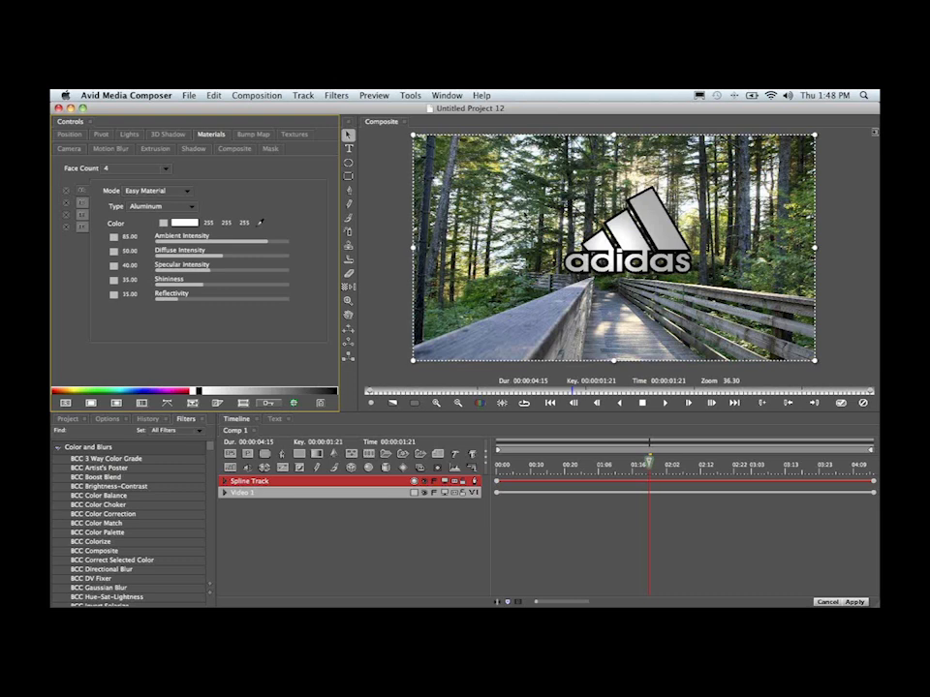
Set the preview's OpenGL Mode to On, max. texture caching, and move the logo slightly down along its vertical axis
left_click(385, 94)
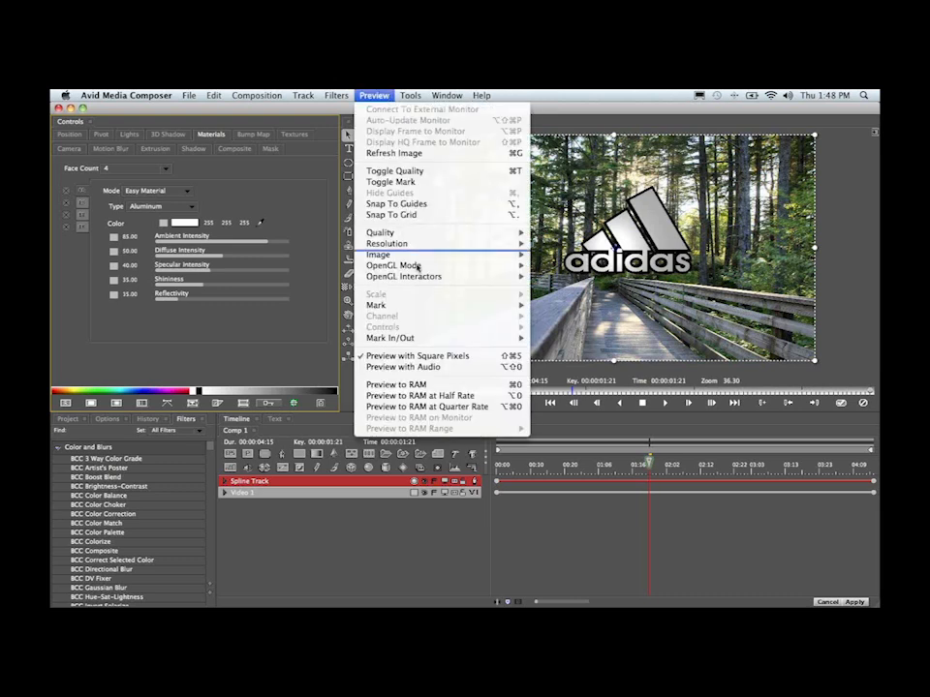
mouse_move(473, 267)
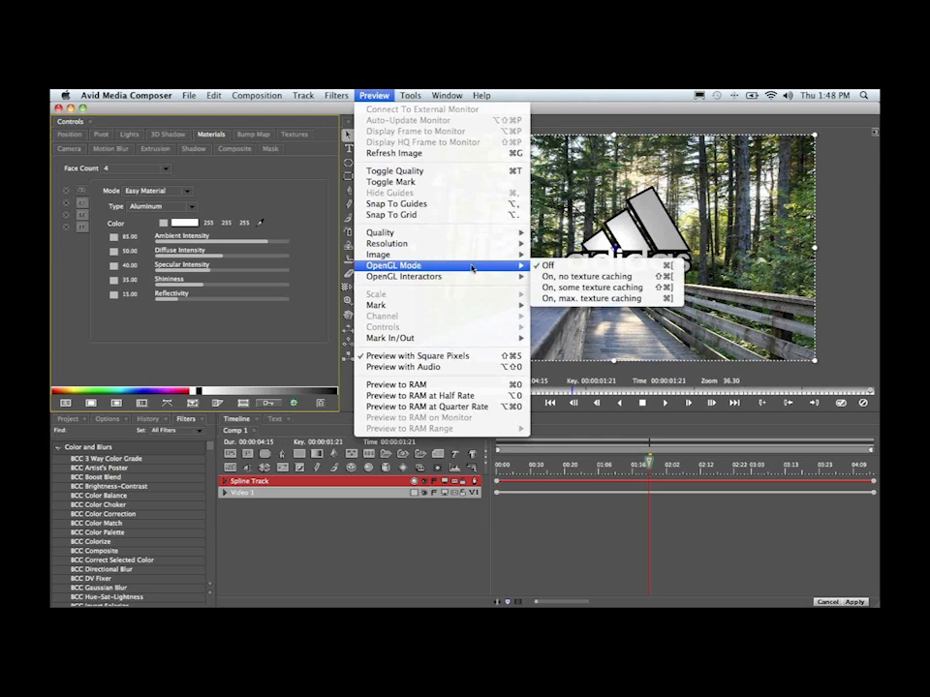
left_click(574, 301)
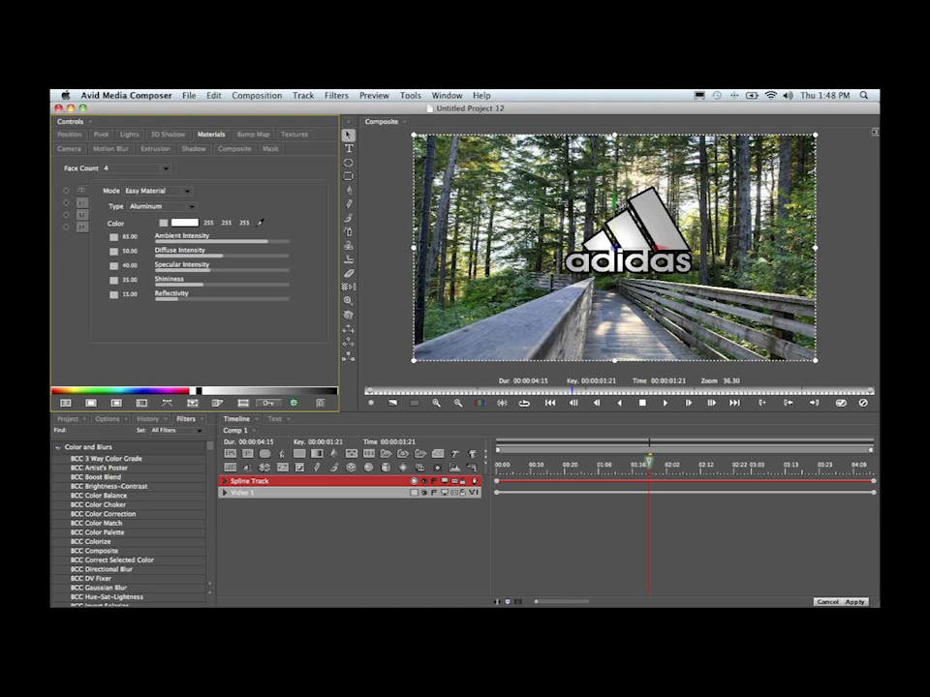
left_click_drag(613, 201, 614, 204)
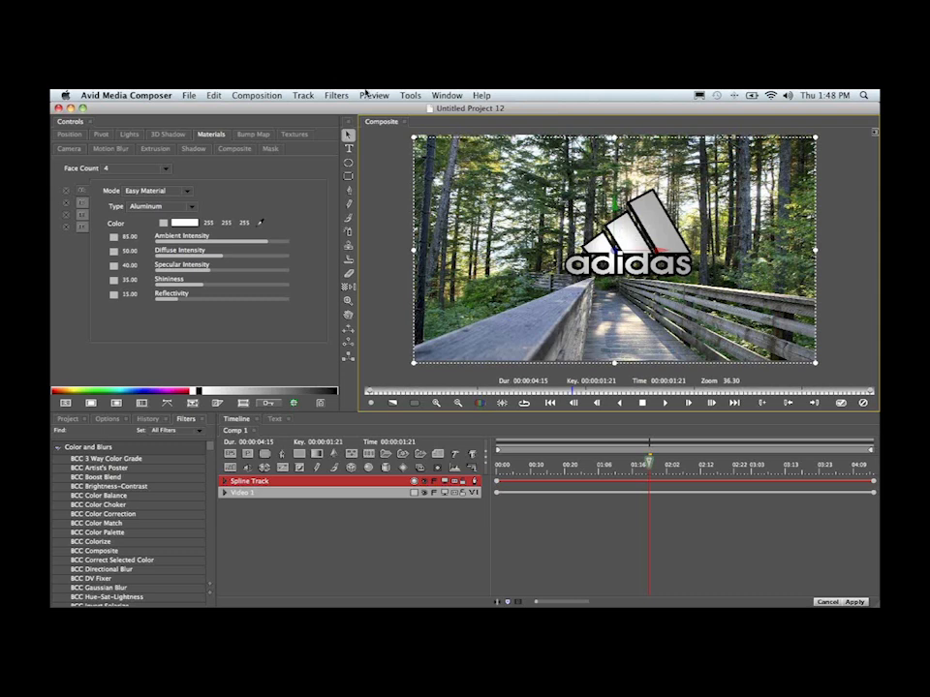
Switch to the Rotate Interactor and turn the logo about its vertical axis to expose the extruded side
left_click(367, 95)
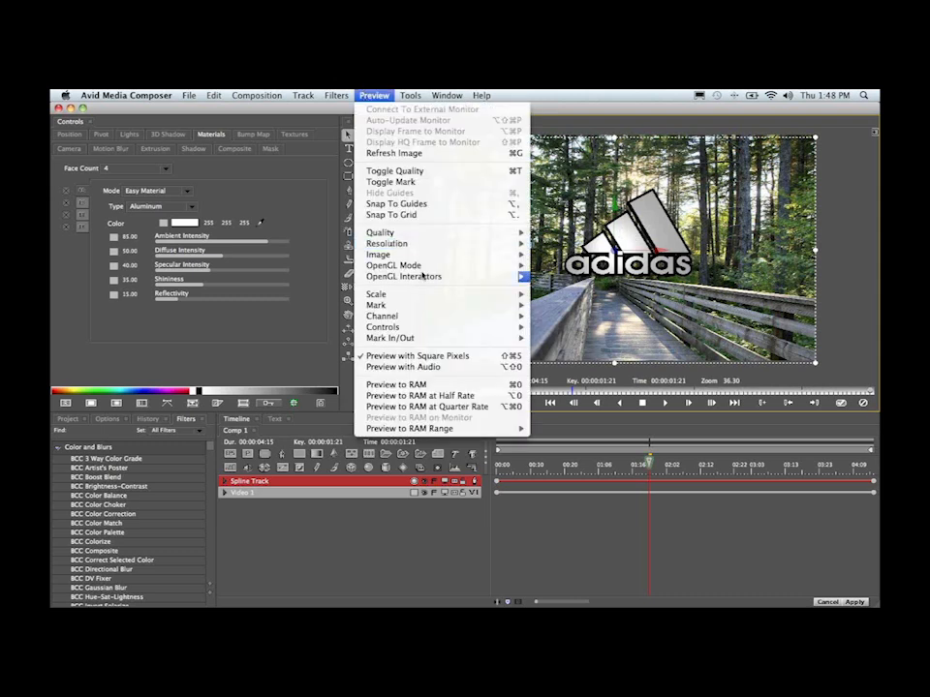
mouse_move(422, 277)
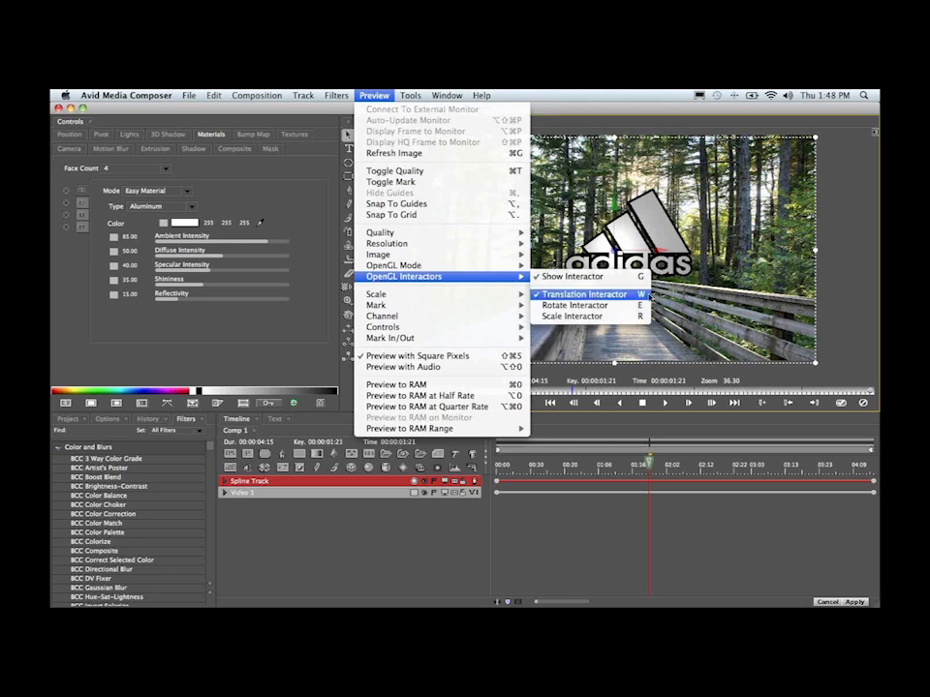
left_click(647, 305)
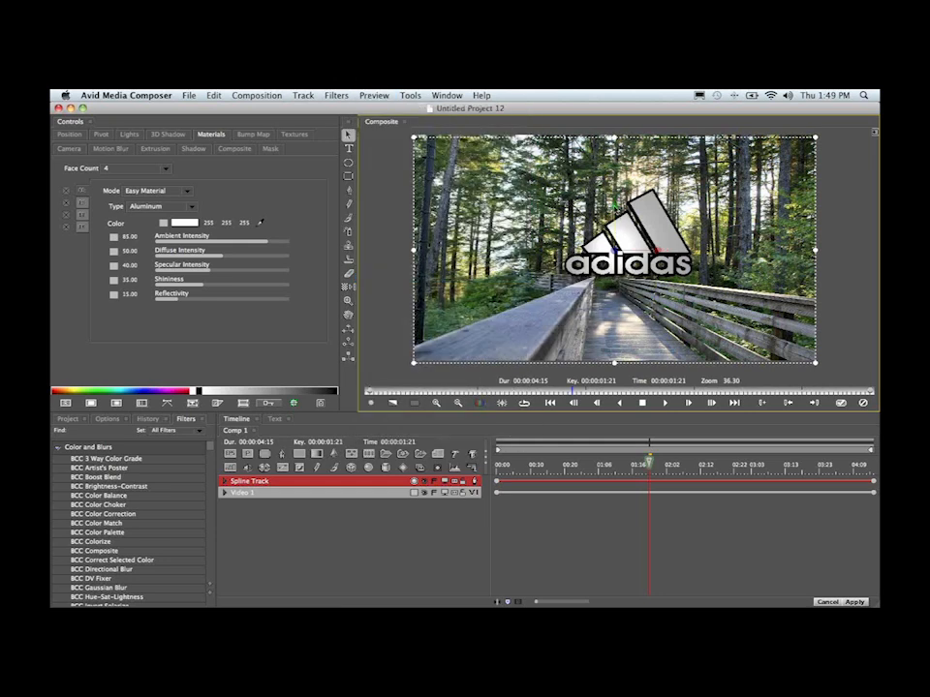
mouse_move(615, 207)
left_mouse_down()
mouse_move(608, 208)
mouse_move(638, 219)
mouse_move(606, 211)
left_mouse_up()
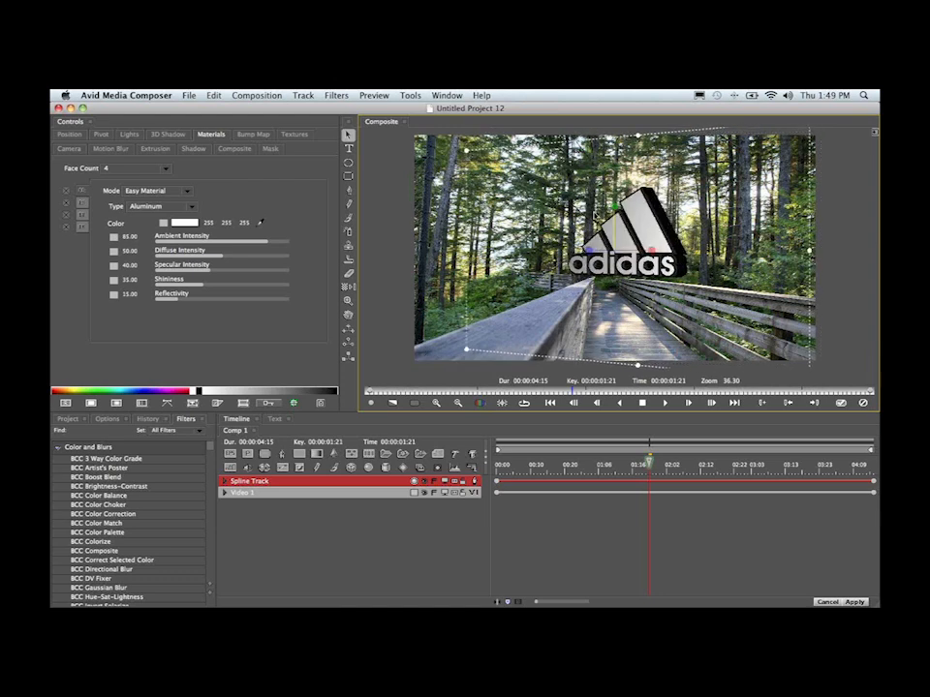
Set the logo's Extrusion to about 13.06 and its Bevel Amount to about 0.47
left_click(155, 149)
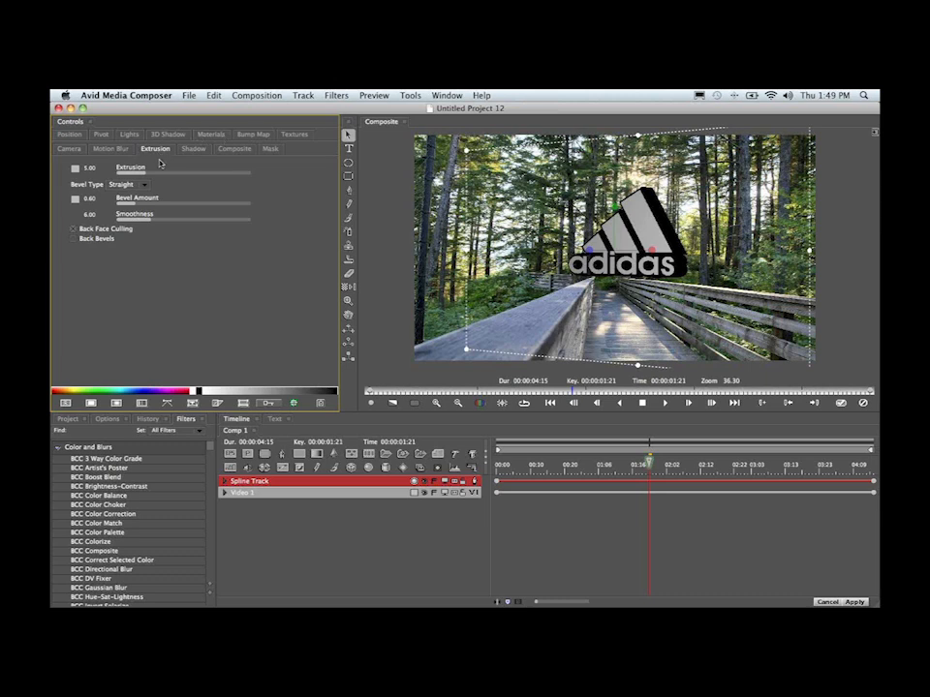
left_click_drag(150, 175, 187, 172)
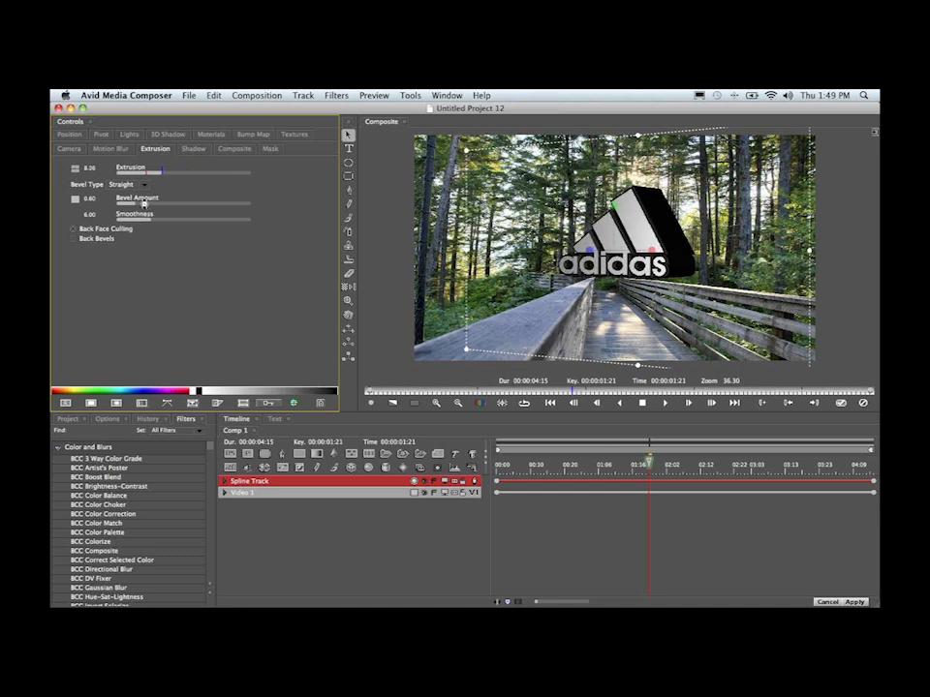
left_click_drag(144, 204, 195, 203)
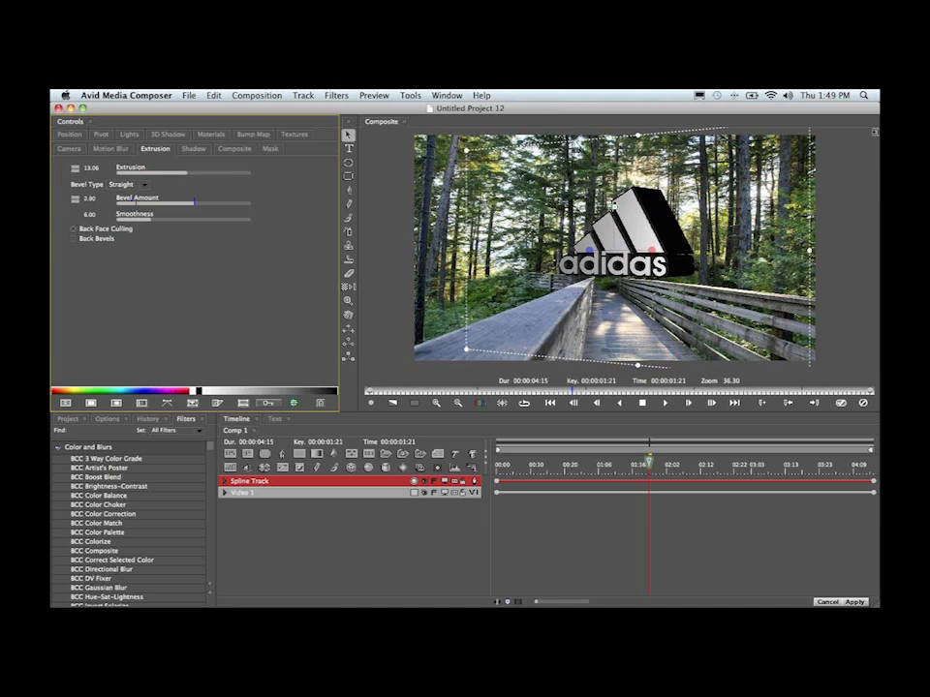
Turn the logo slightly back toward the front, then apply the effect and close the Effect Editor in Avid Media Composer
mouse_move(615, 209)
left_mouse_down()
mouse_move(676, 211)
mouse_move(571, 215)
mouse_move(634, 222)
mouse_move(618, 208)
mouse_move(662, 212)
left_mouse_up()
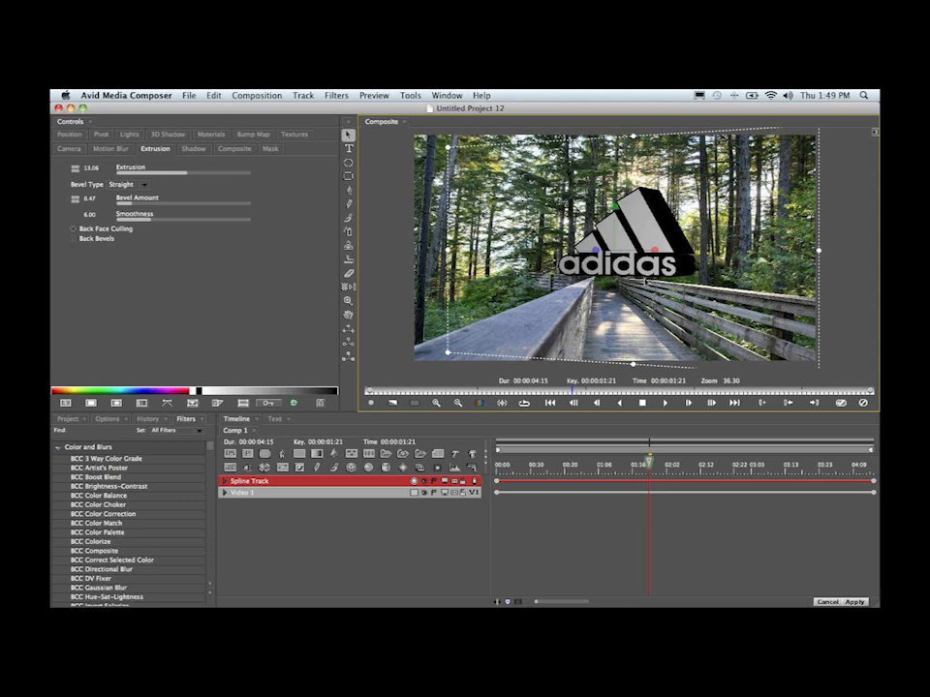
left_click(854, 602)
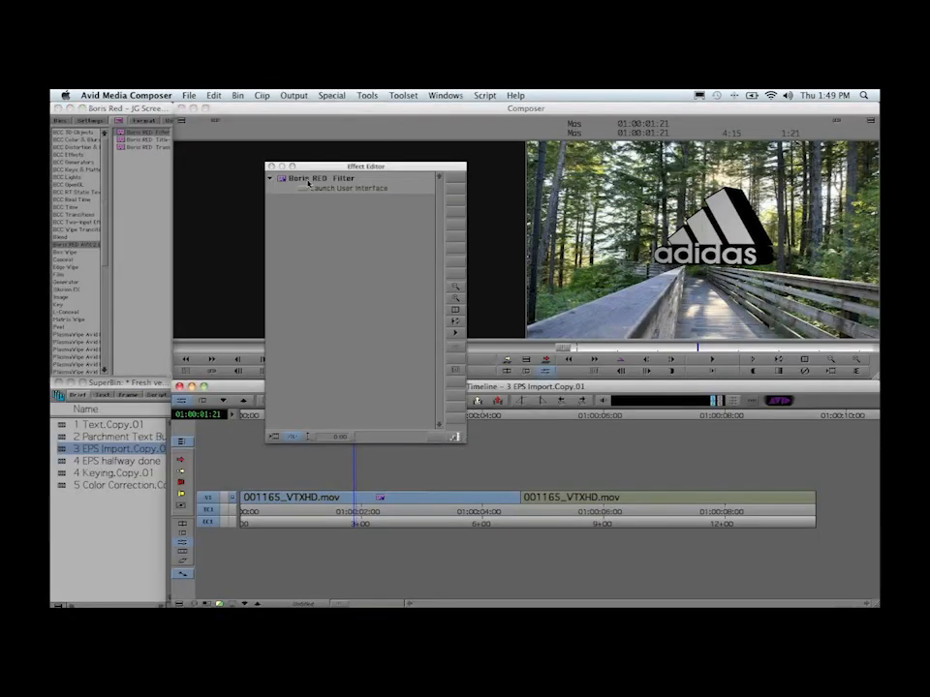
left_click(271, 166)
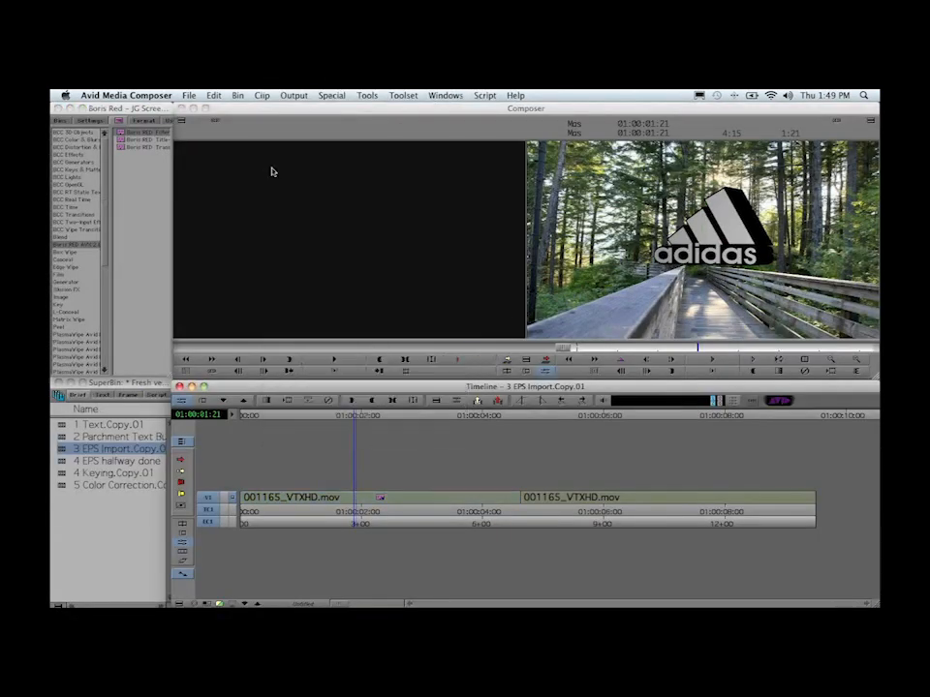
Load the sequence "4 EPS halfway done" and park the playhead in the first clip at 01:00:02:02
left_click(60, 461)
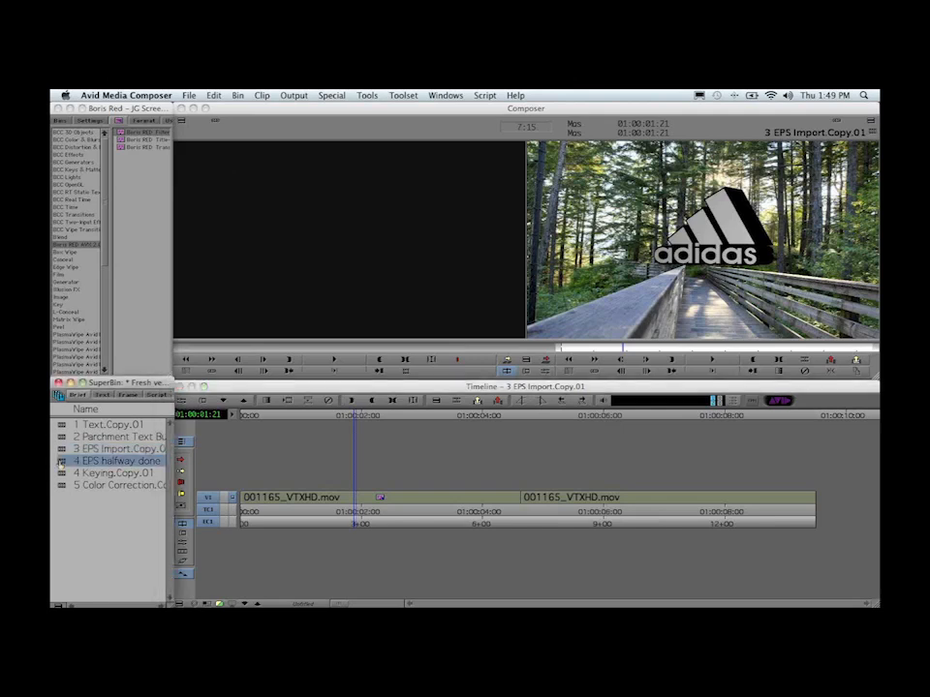
double_click(60, 462)
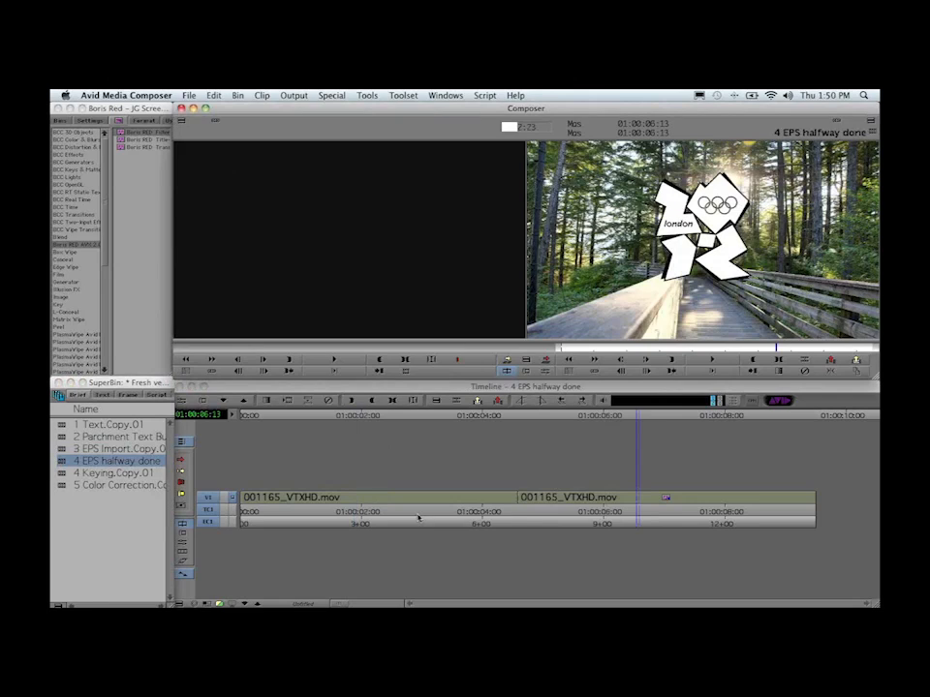
left_click(383, 513)
left_click(366, 513)
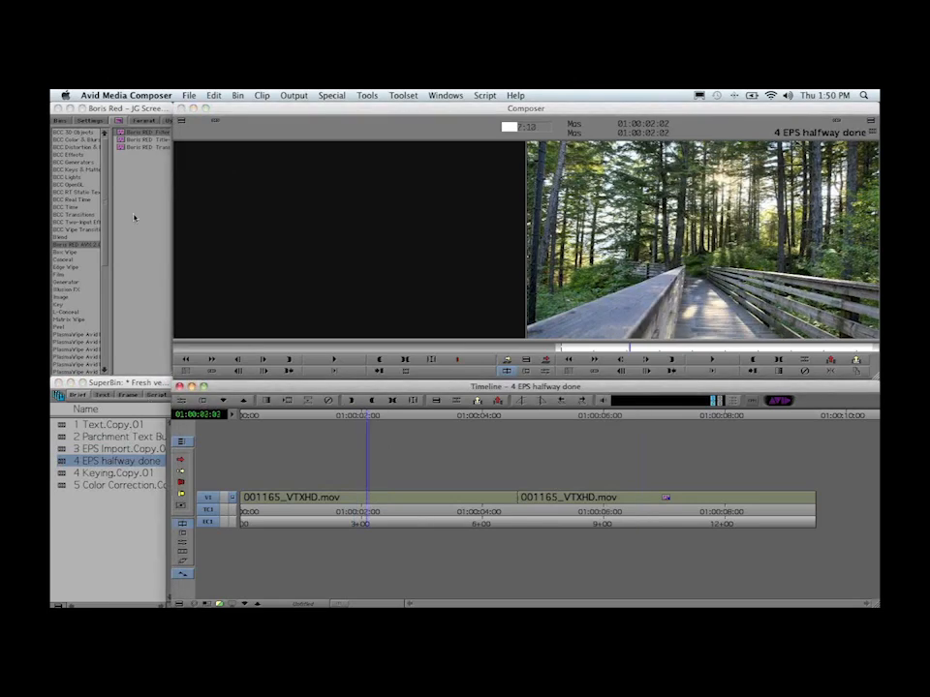
Apply the Boris RED Filter to the first 001165_VTXHD.mov clip and launch the effect's user interface
left_click_drag(134, 135, 330, 497)
left_click(181, 400)
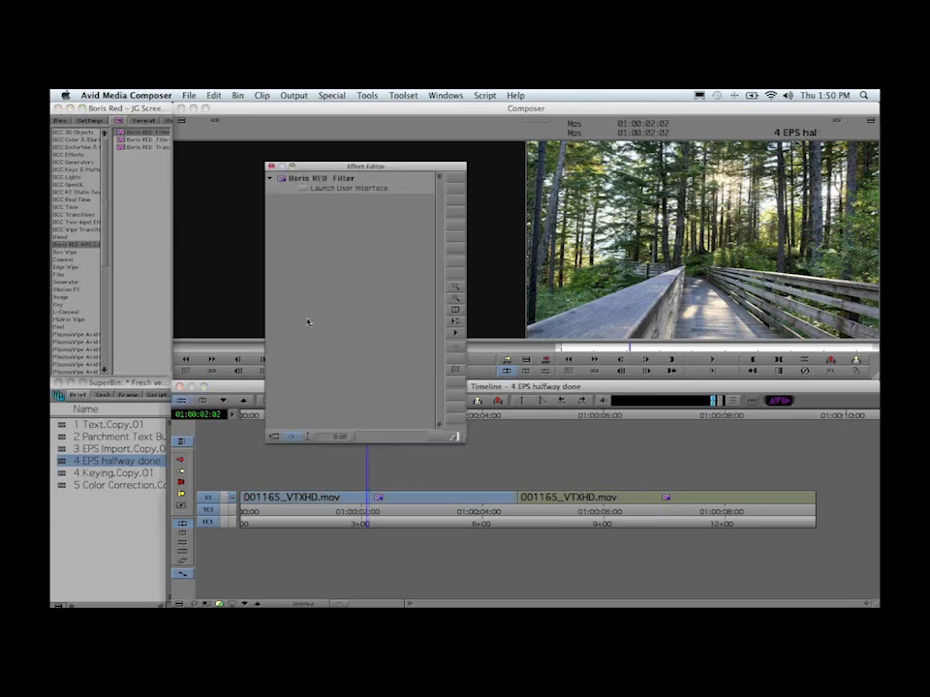
left_click(305, 189)
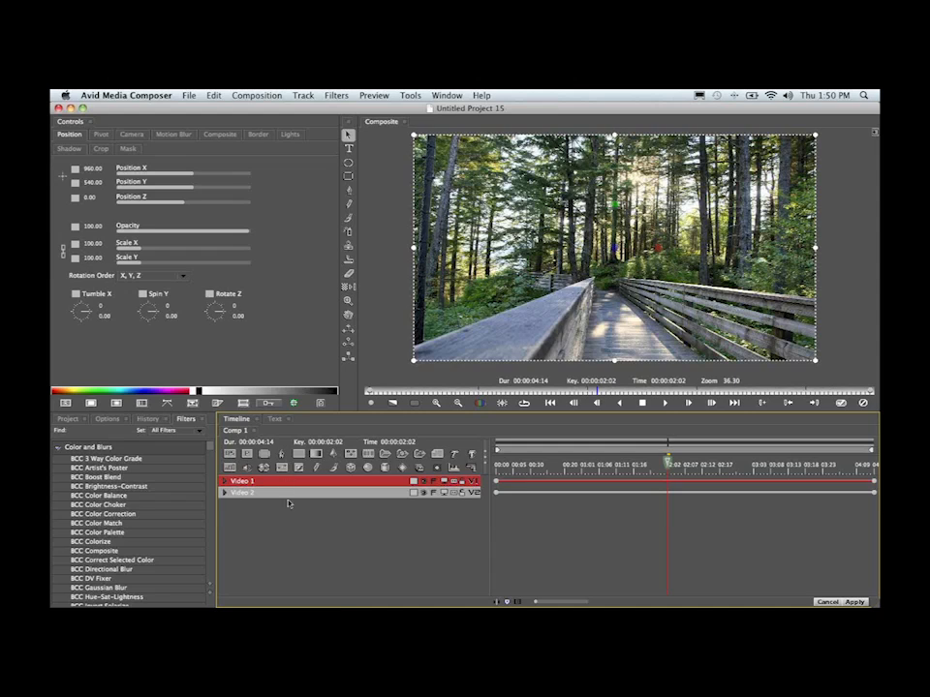
Delete the Video 2 track and import London_Olympics_2012#3FC13E.eps as a new track above Video 1
left_click(289, 496)
key("Delete")
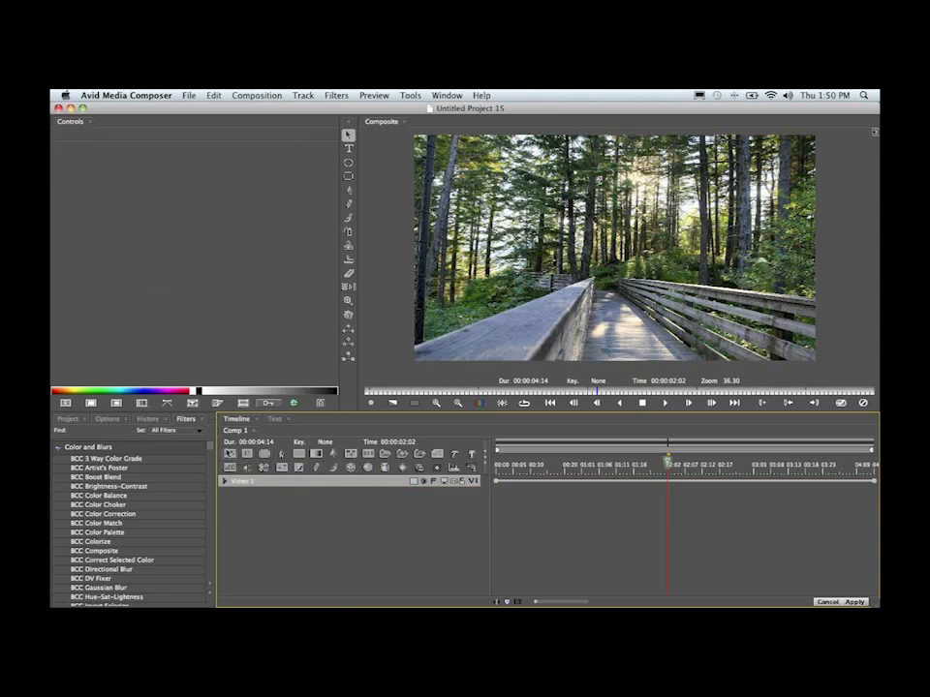
left_click(229, 453)
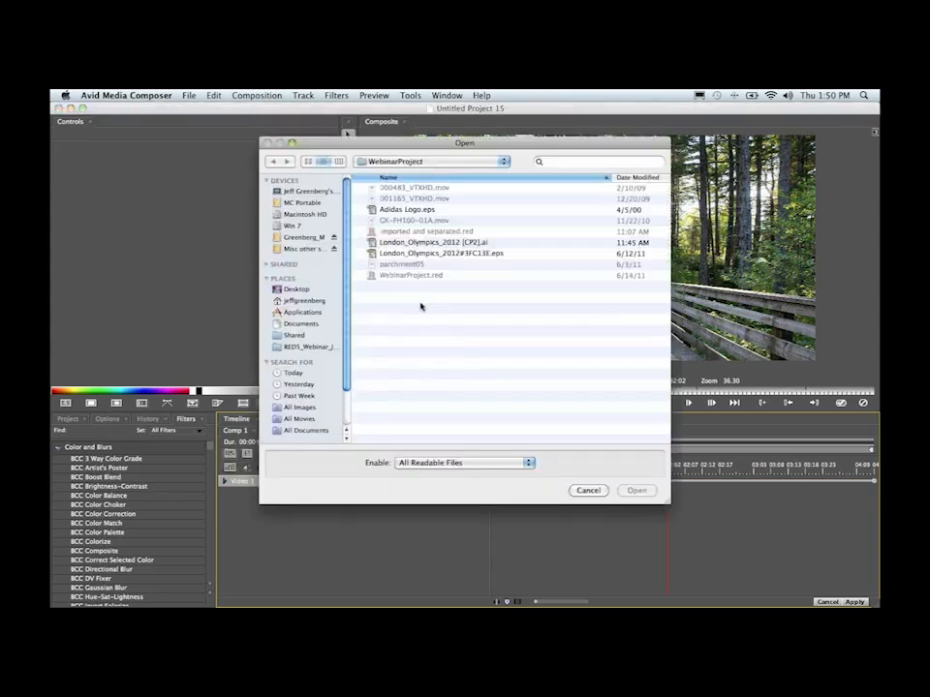
left_click(444, 254)
double_click(444, 253)
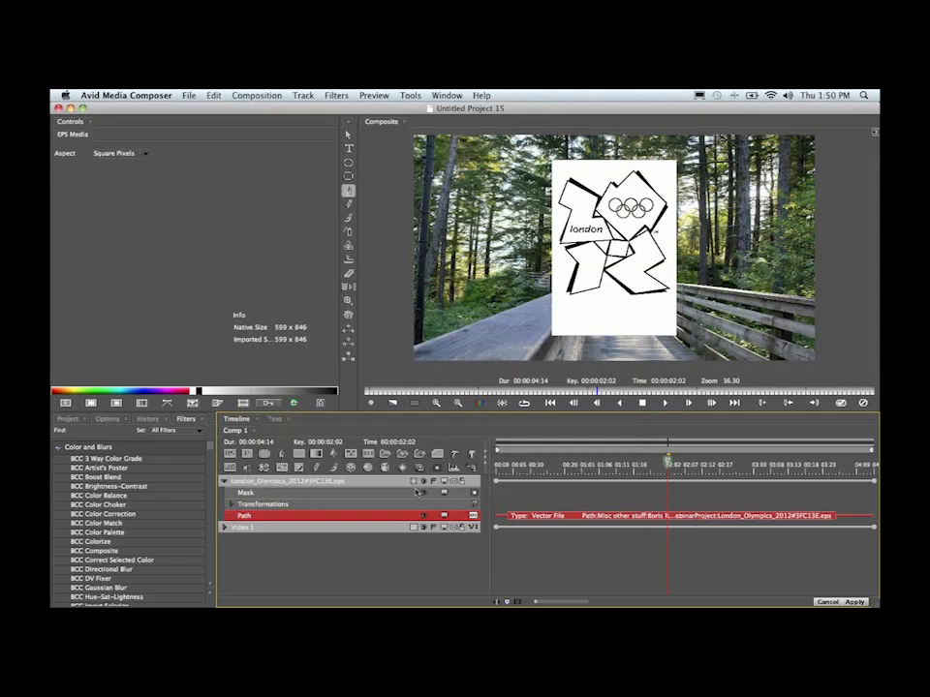
Change the London Olympics logo track's shape to 3D Extrusion and set the preview resolution to Half
left_click(414, 483)
left_click(424, 514)
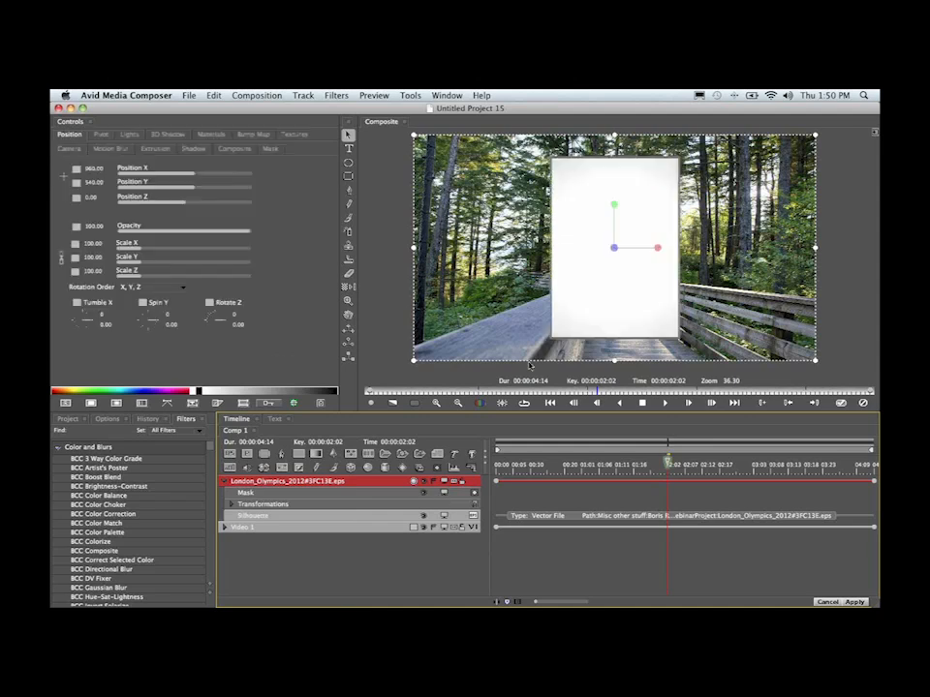
left_click(416, 403)
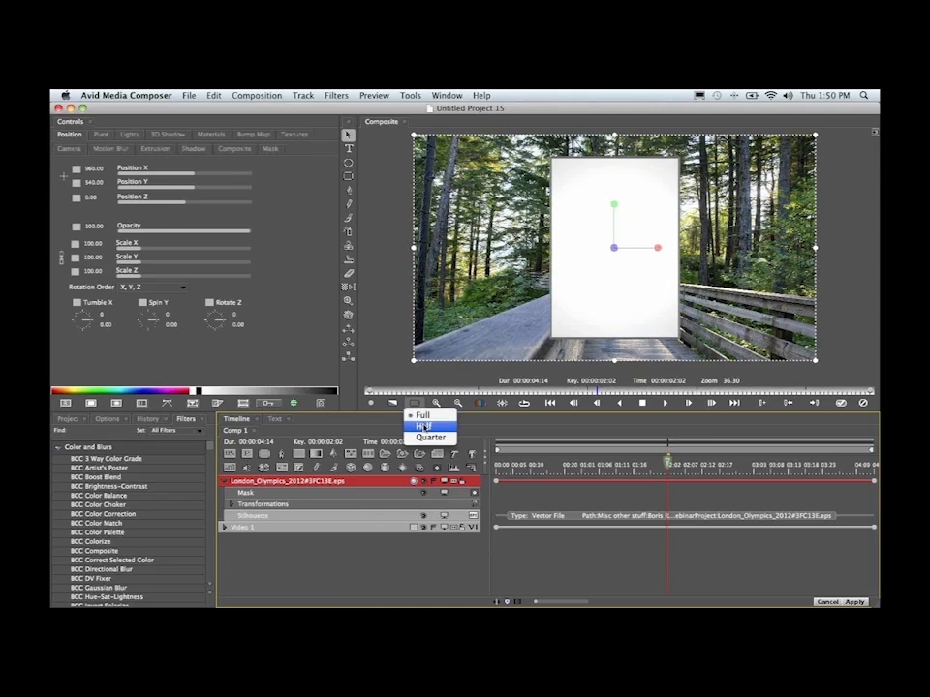
left_click(425, 425)
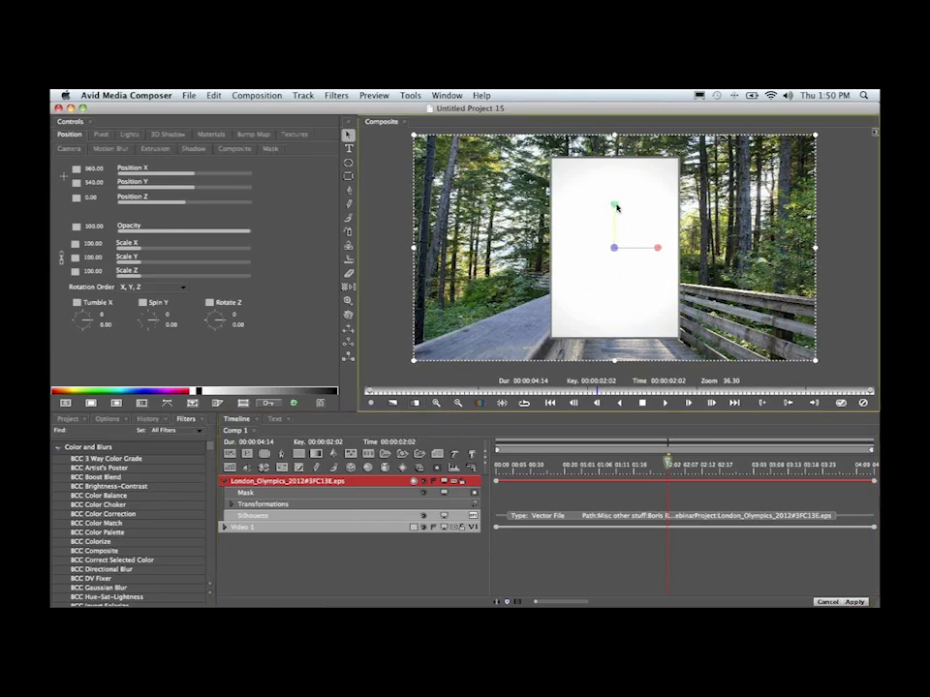
Spin the extruded logo slightly about its vertical axis and switch the track back to 3D Line Art
mouse_move(616, 207)
left_mouse_down()
mouse_move(640, 207)
mouse_move(605, 209)
mouse_move(614, 207)
left_mouse_up()
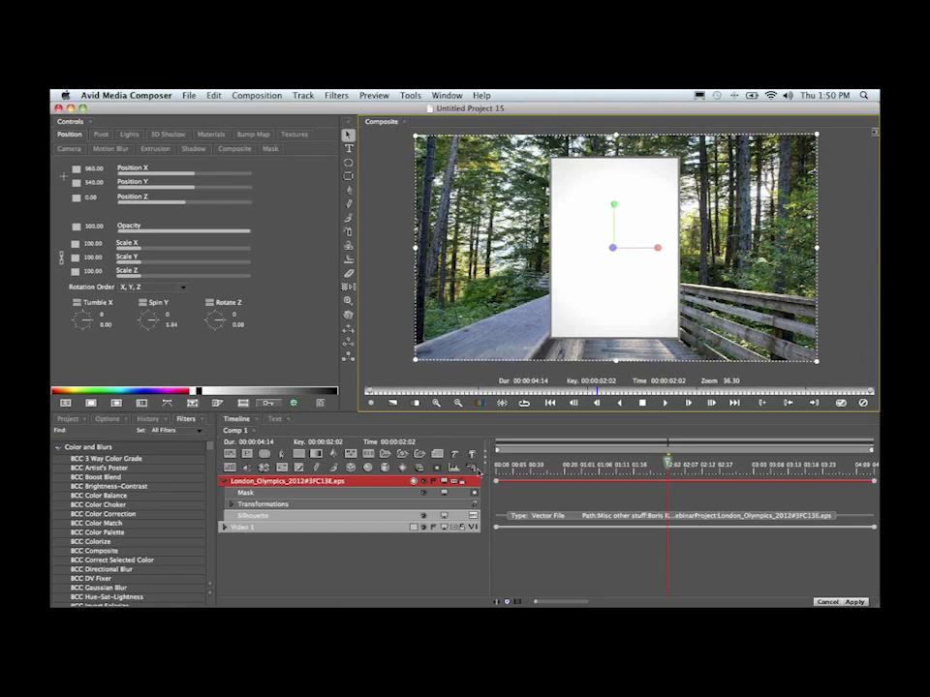
left_click(414, 481)
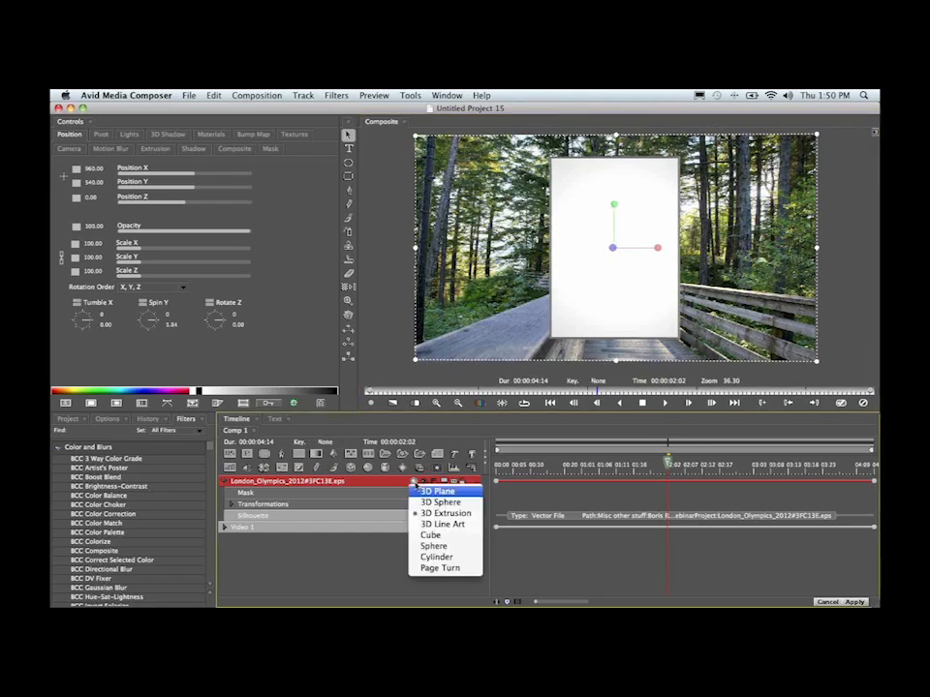
left_click(435, 524)
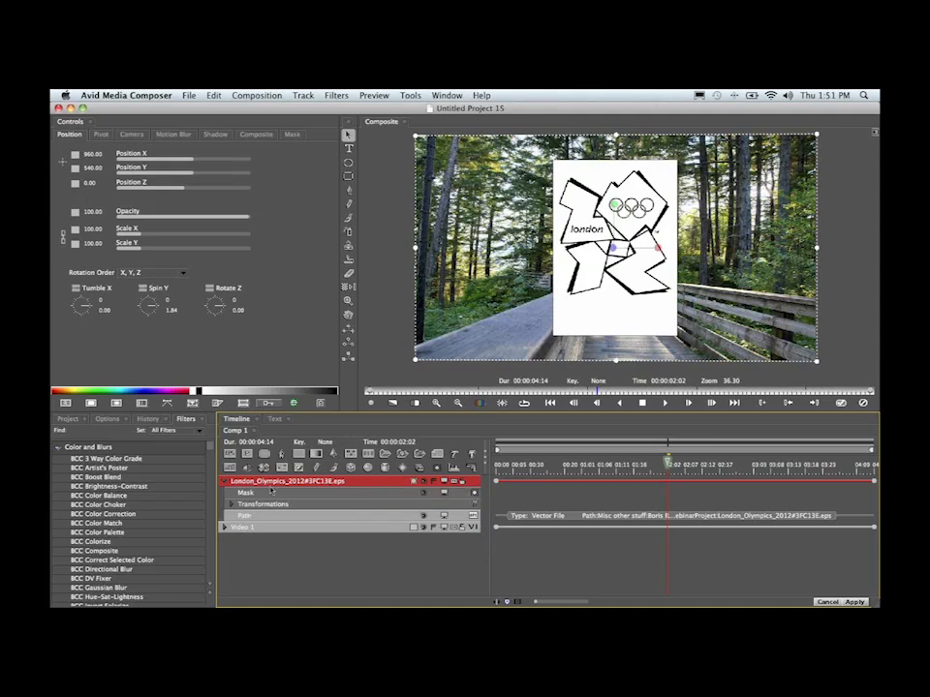
Convert the London Olympics track's path from an EPS File to a Spline Object
left_click(224, 481)
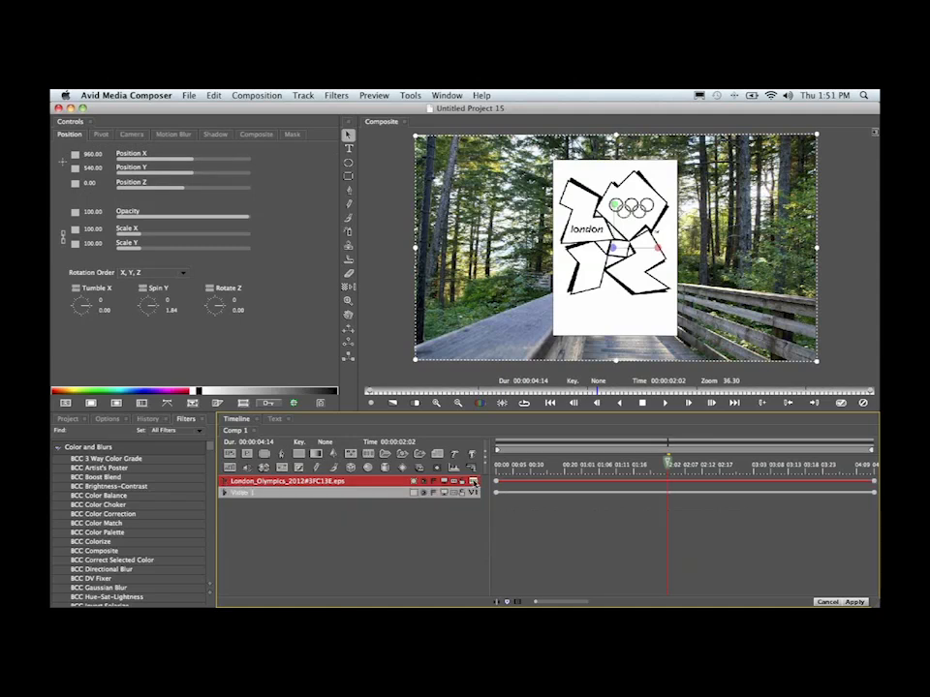
left_click(473, 481)
left_click(273, 484)
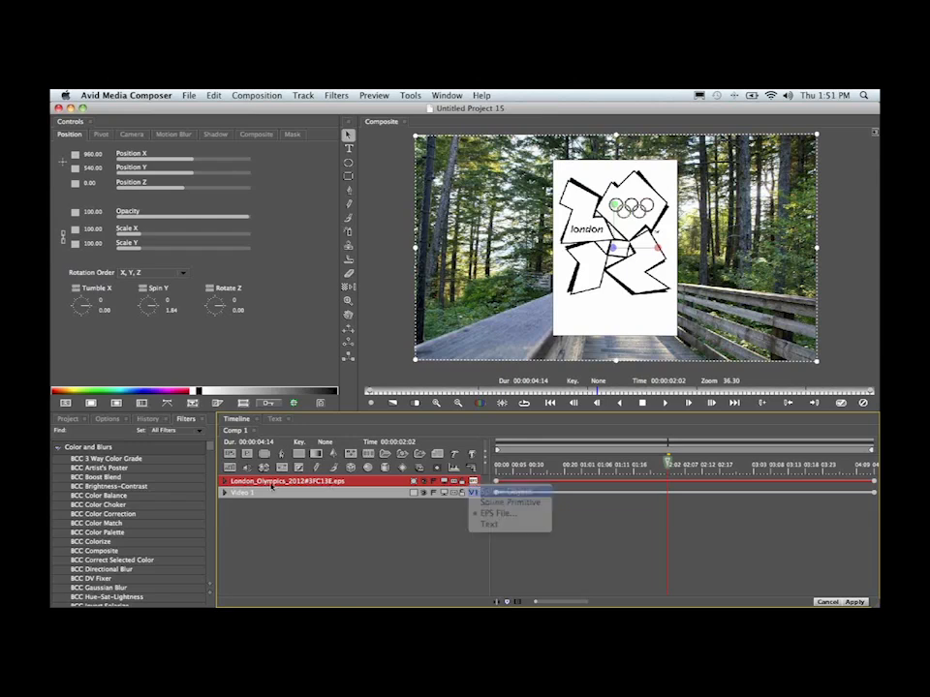
left_click(226, 481)
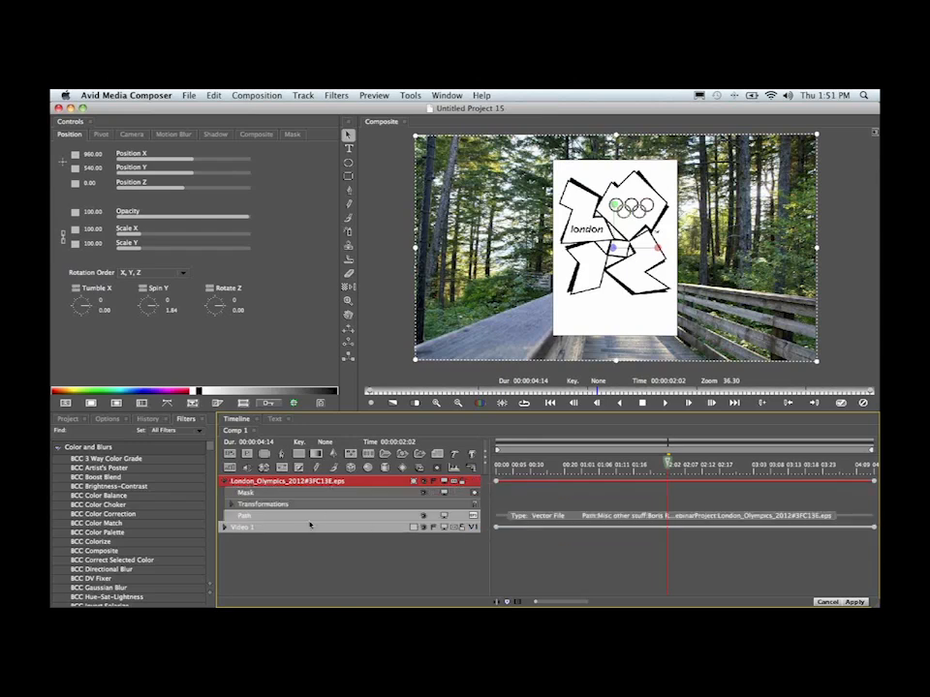
key("super+e")
left_click(299, 518)
left_click(473, 515)
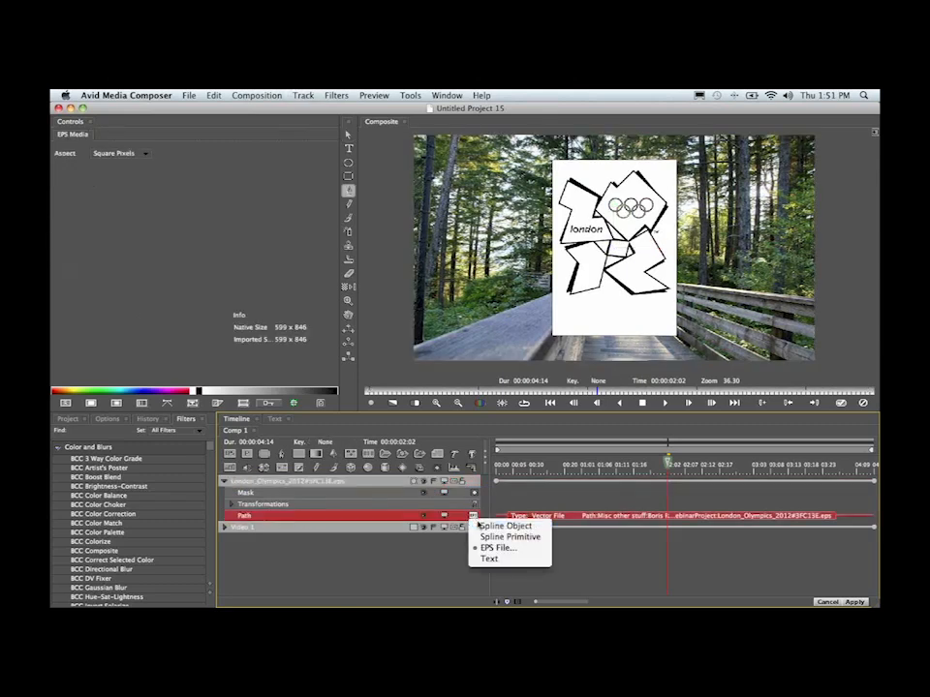
left_click(481, 525)
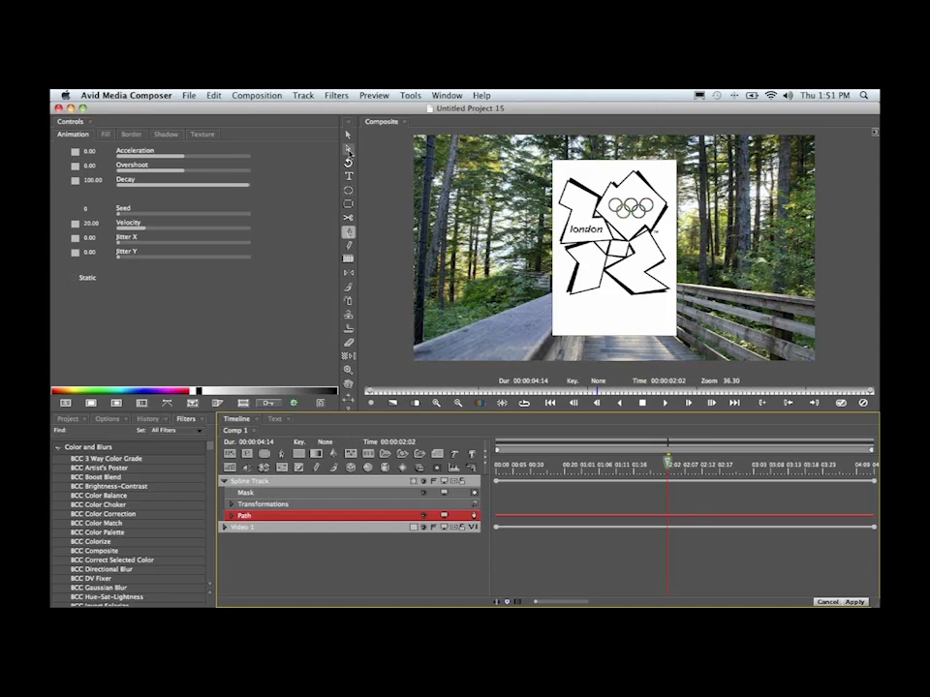
Select the white background rectangle behind the logo with the spline edit tool and delete it
left_click(349, 150)
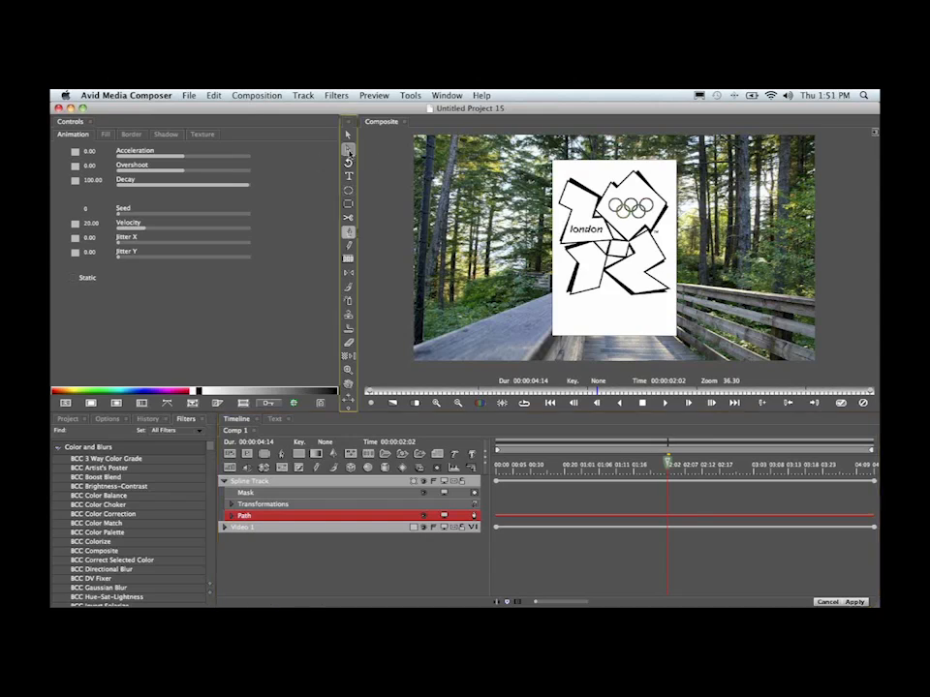
left_click(569, 337)
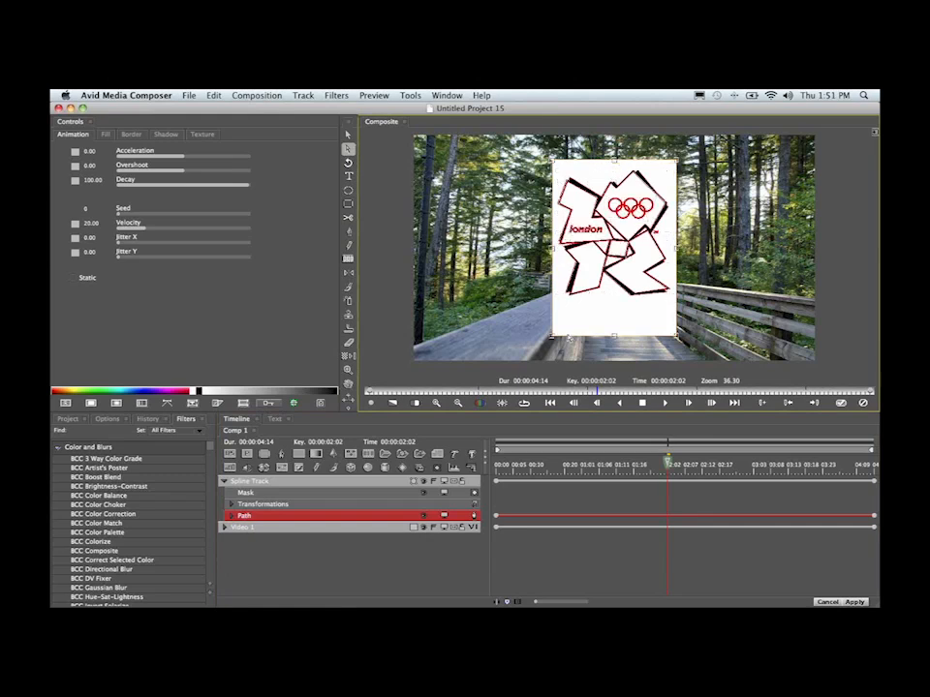
key("Delete")
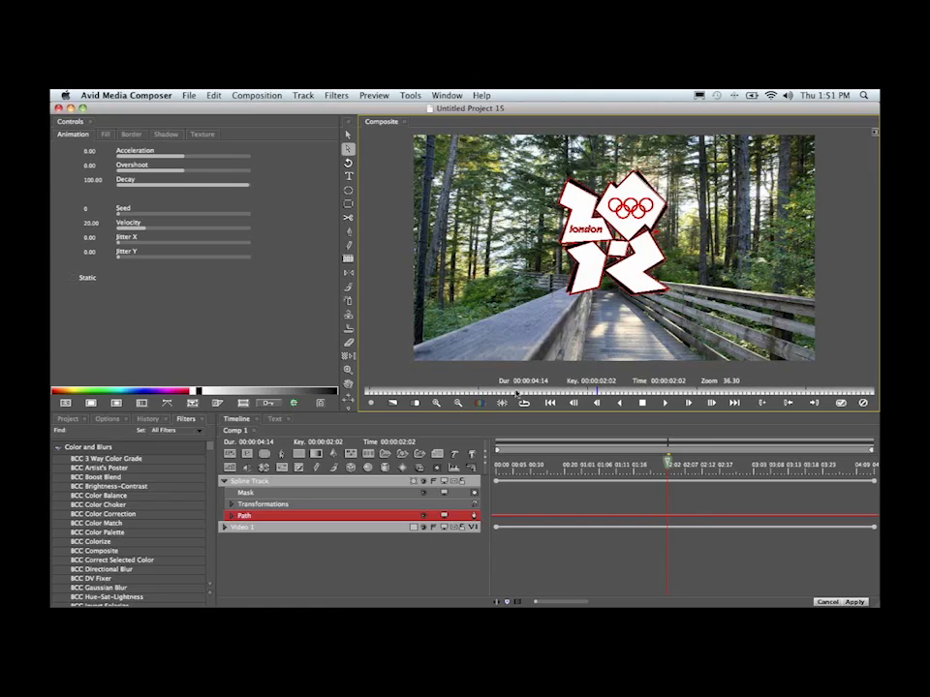
Try the Spline Track as a 3D Extrusion, spinning it slightly, and return it to 3D Line Art
left_click(415, 484)
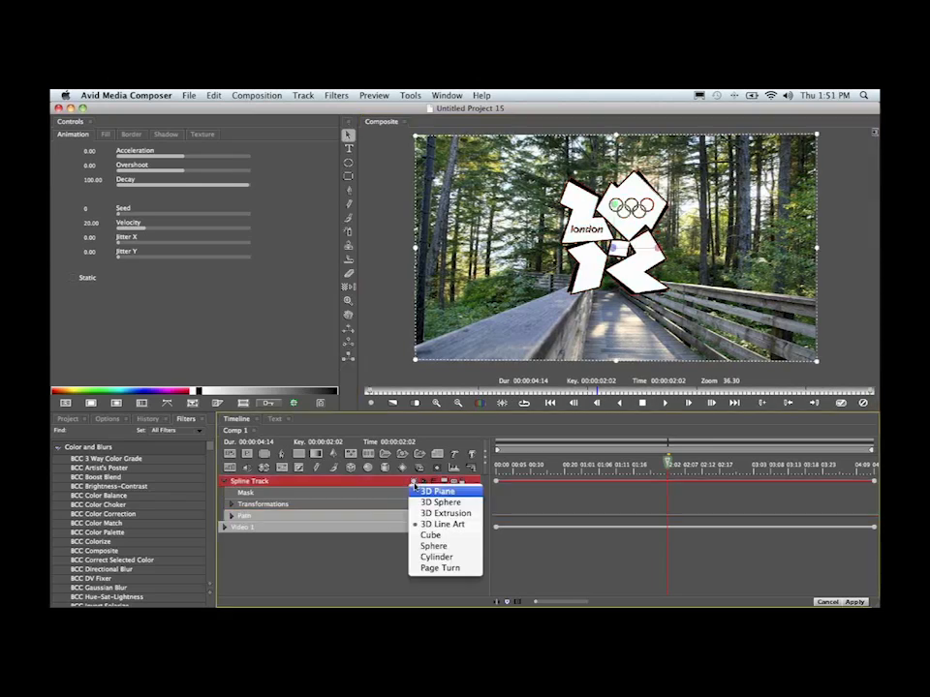
left_click(426, 514)
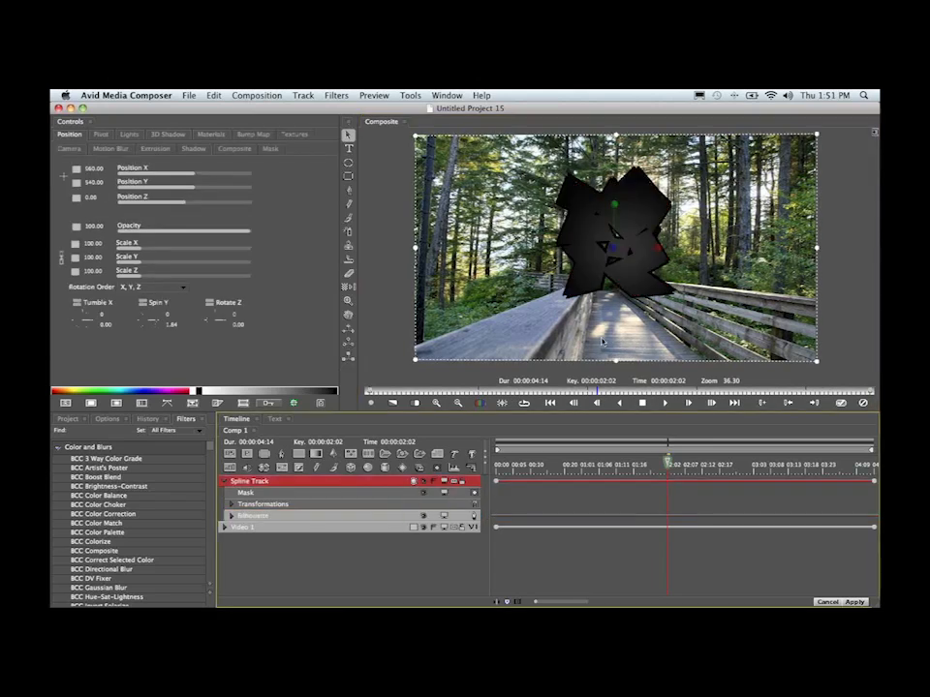
left_click_drag(614, 207, 603, 234)
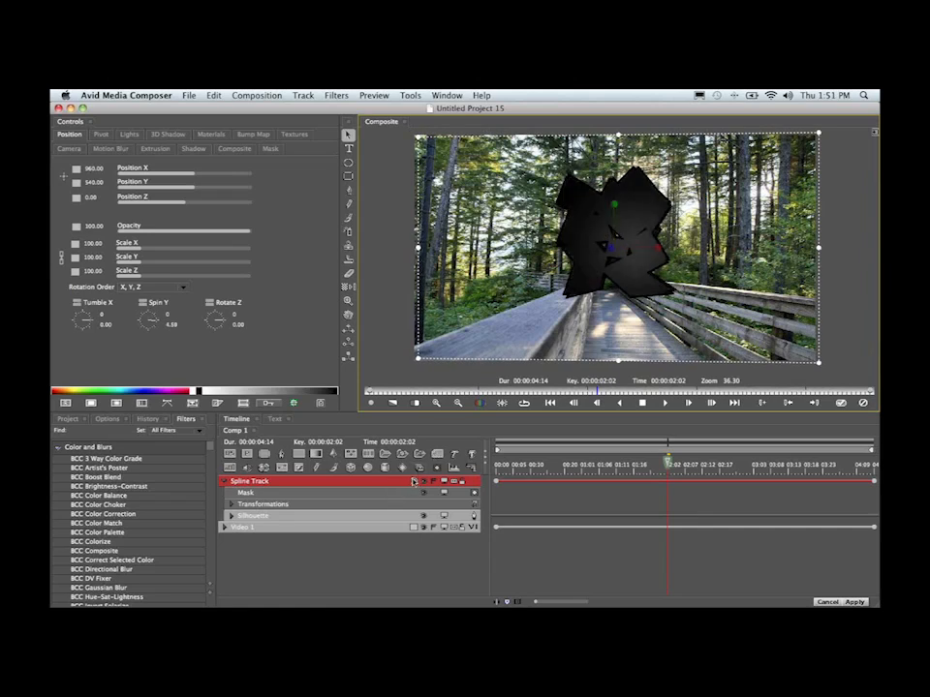
left_click(413, 481)
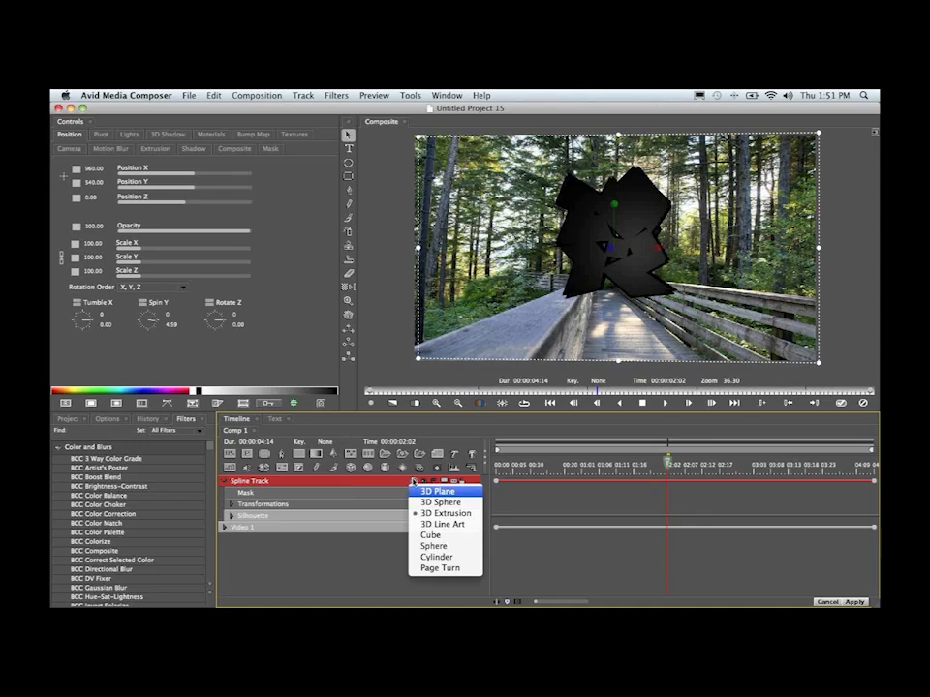
left_click(451, 526)
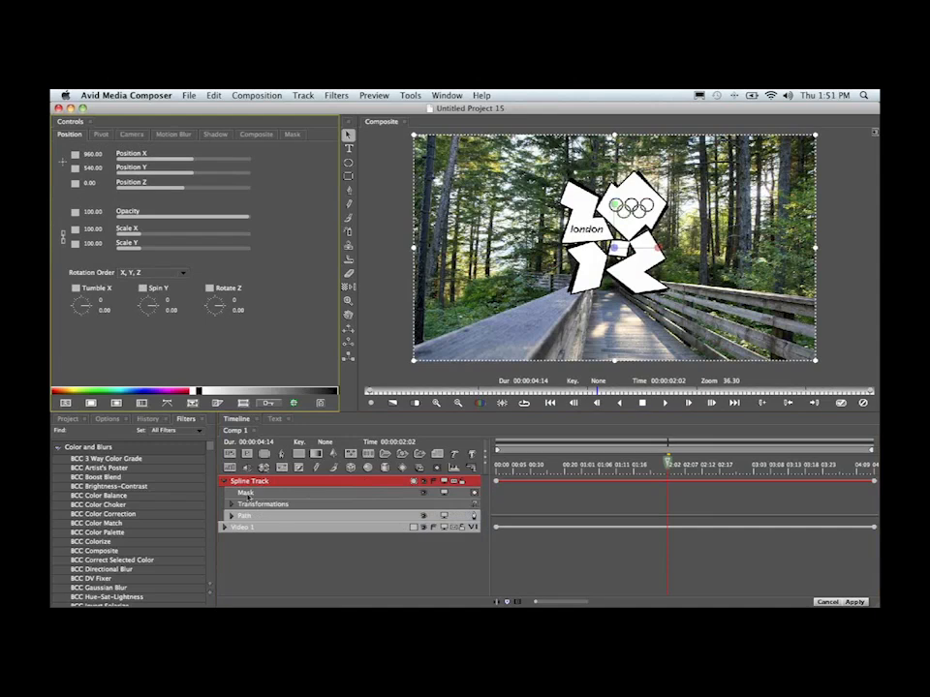
Collapse the Spline Track and duplicate it twice to make three copies of the logo
left_click(225, 481)
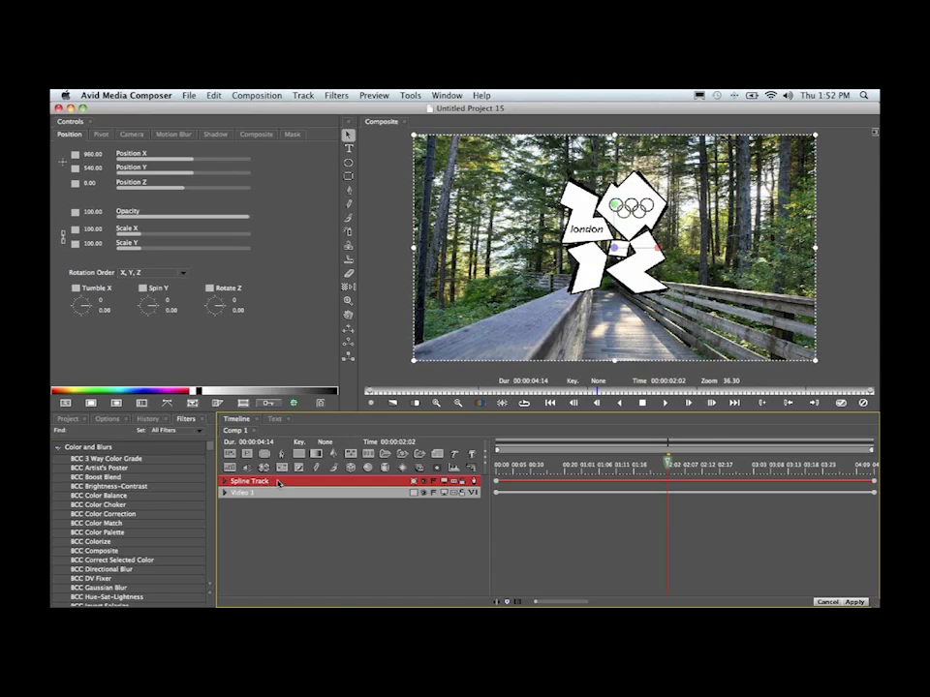
key("super+d")
left_click(217, 94)
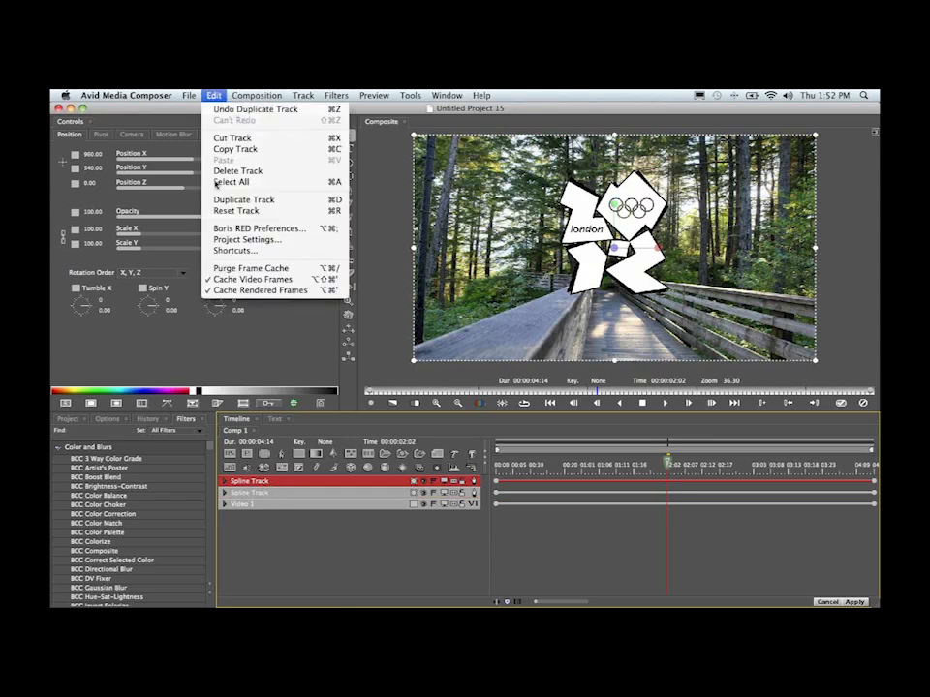
left_click(237, 199)
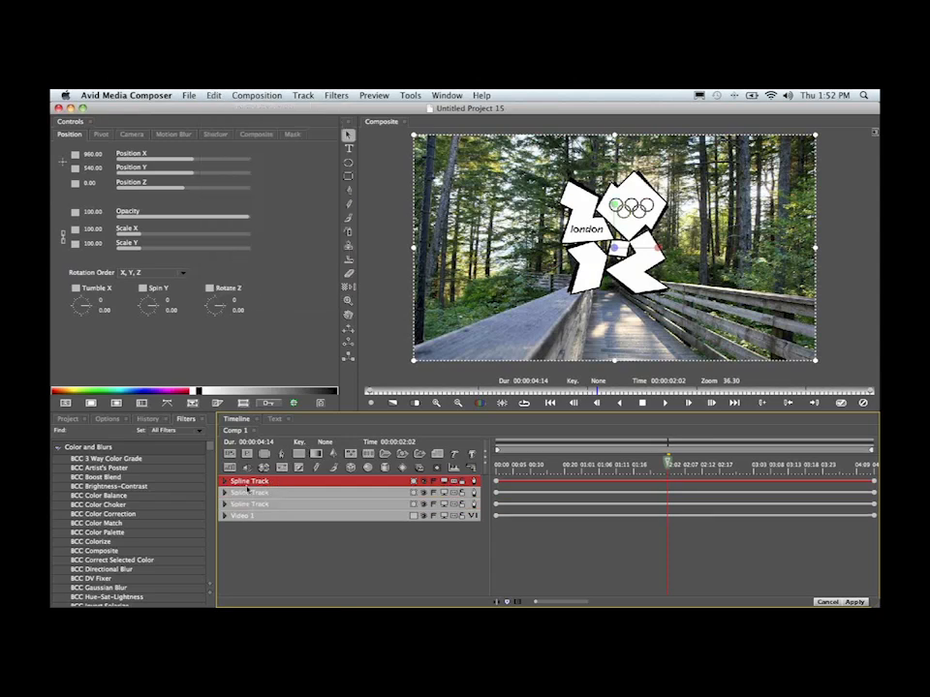
Rename the Spline Track directly above Video 1 as "Spline Track - SHAPES"
left_click(285, 504)
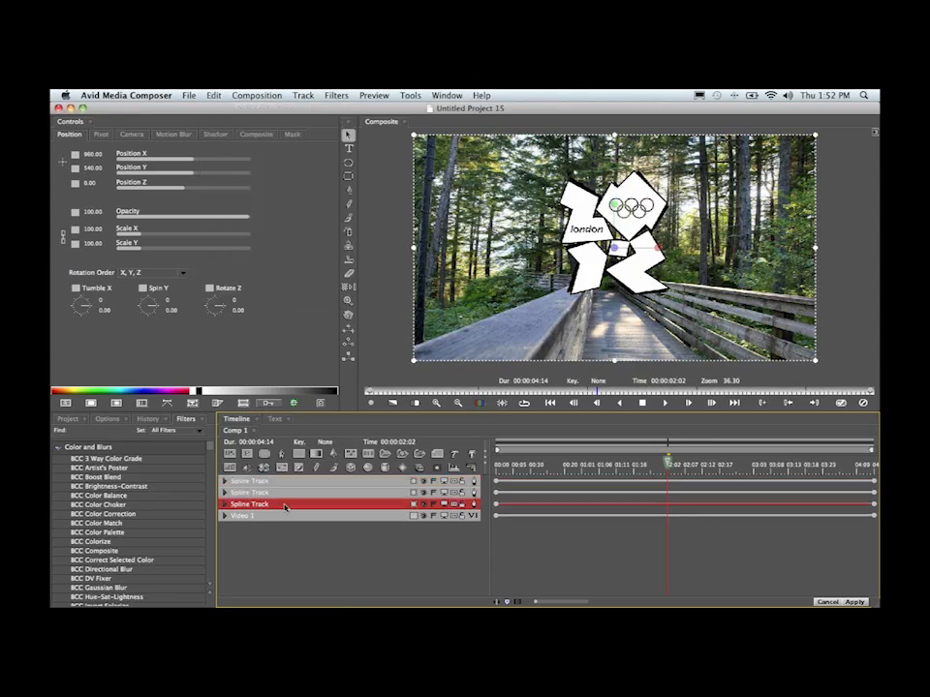
double_click(351, 504)
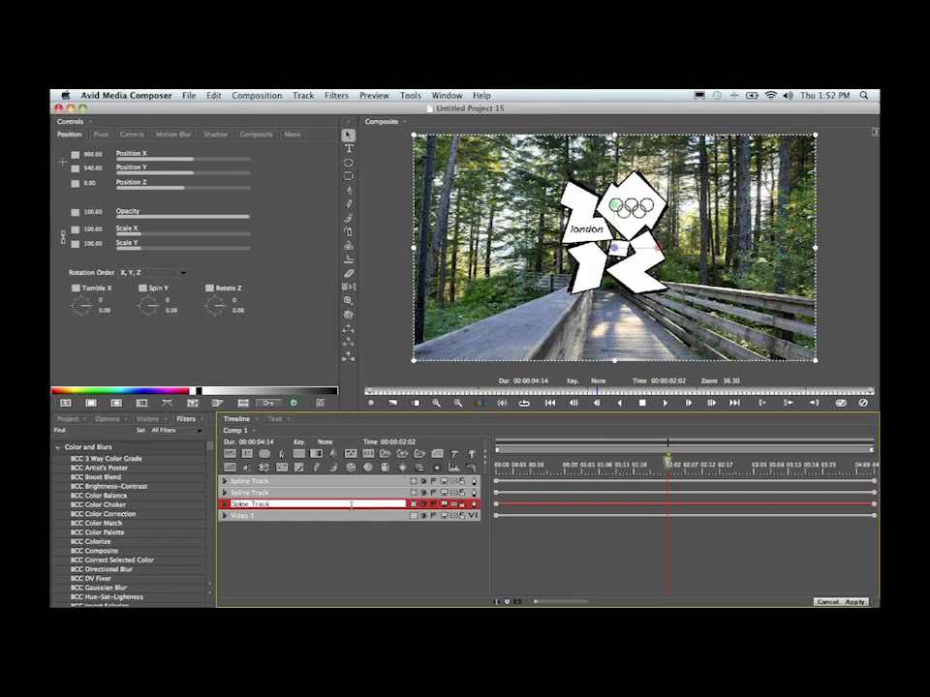
type("- SHAPES")
key("Return")
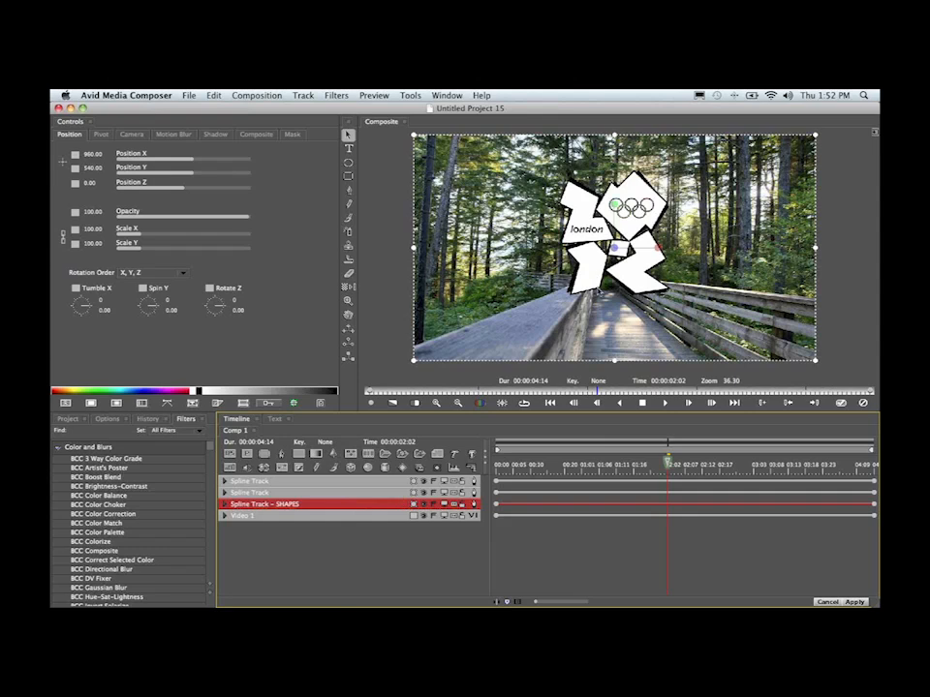
Rename the middle Spline Track as "Spline Track - LONDON"
left_click(295, 494)
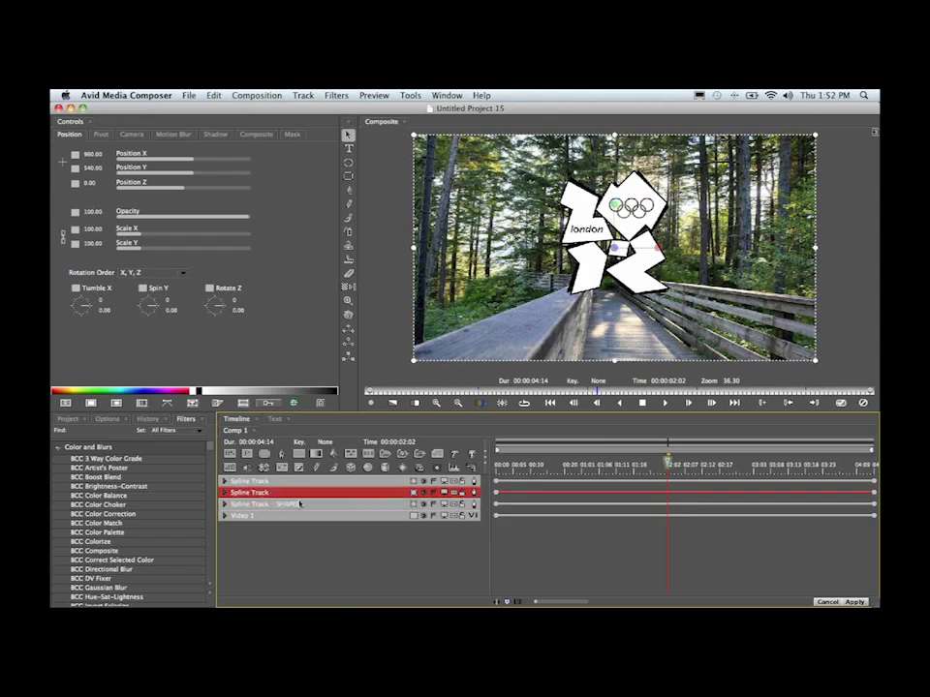
double_click(295, 494)
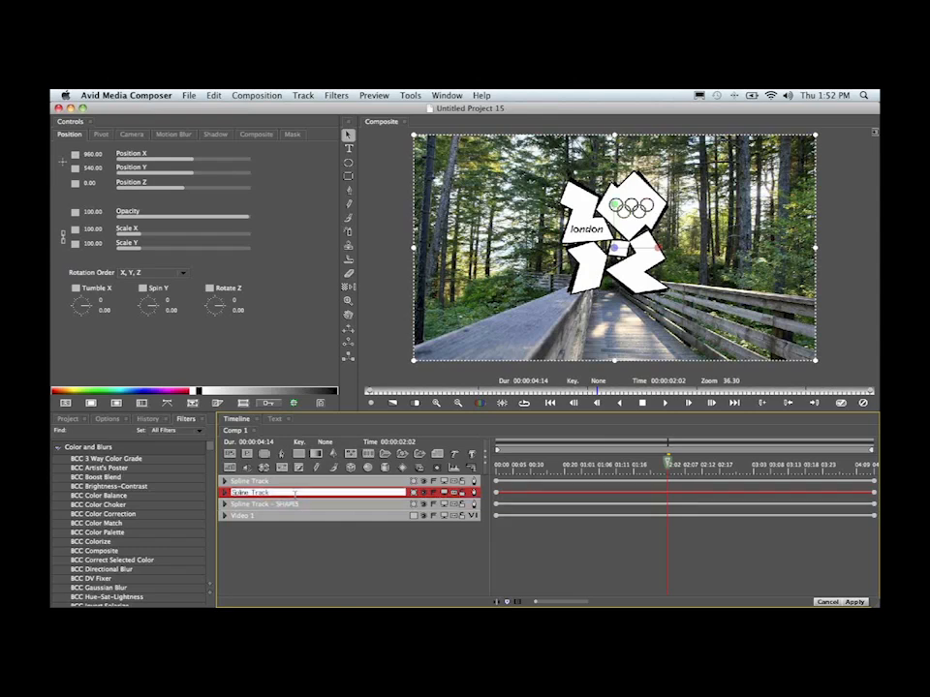
type("- LONDON")
key("Return")
Rename the uppermost Spline Track as "Spline Track RINGS"
double_click(293, 482)
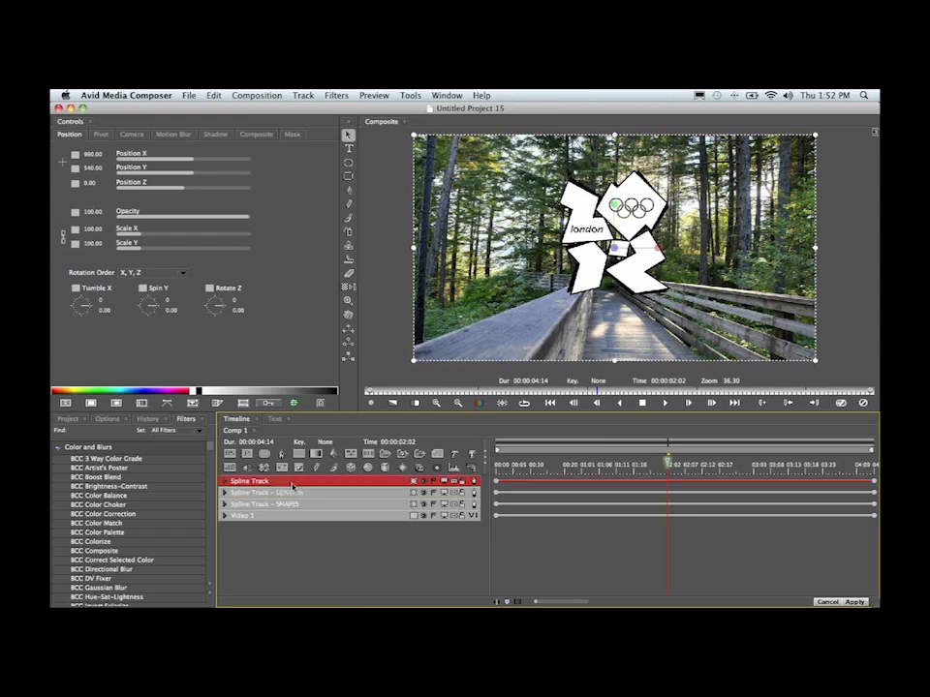
left_click(292, 482)
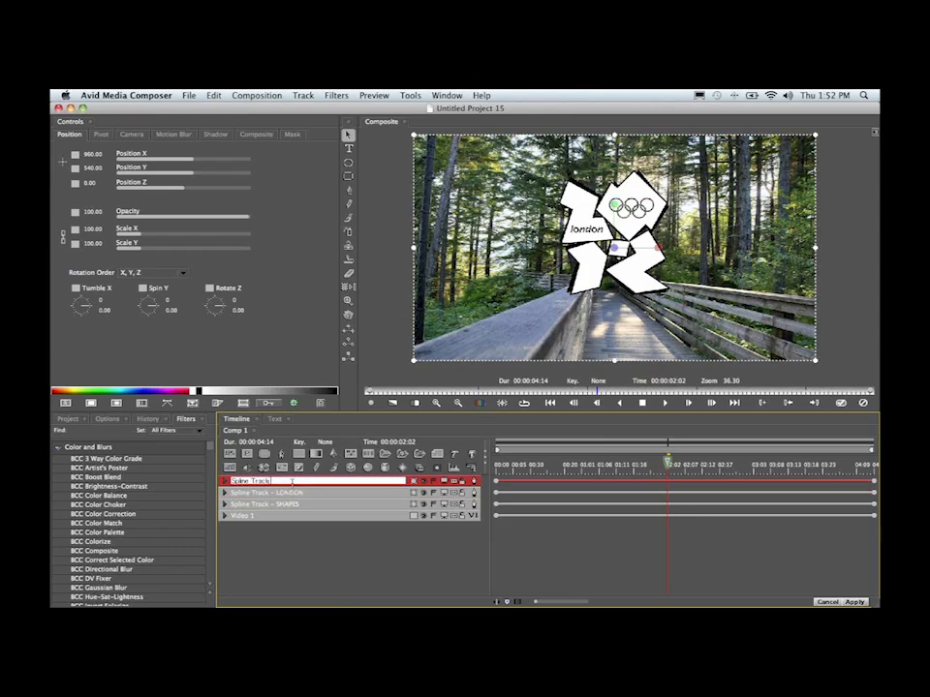
type("RINGS")
key("Return")
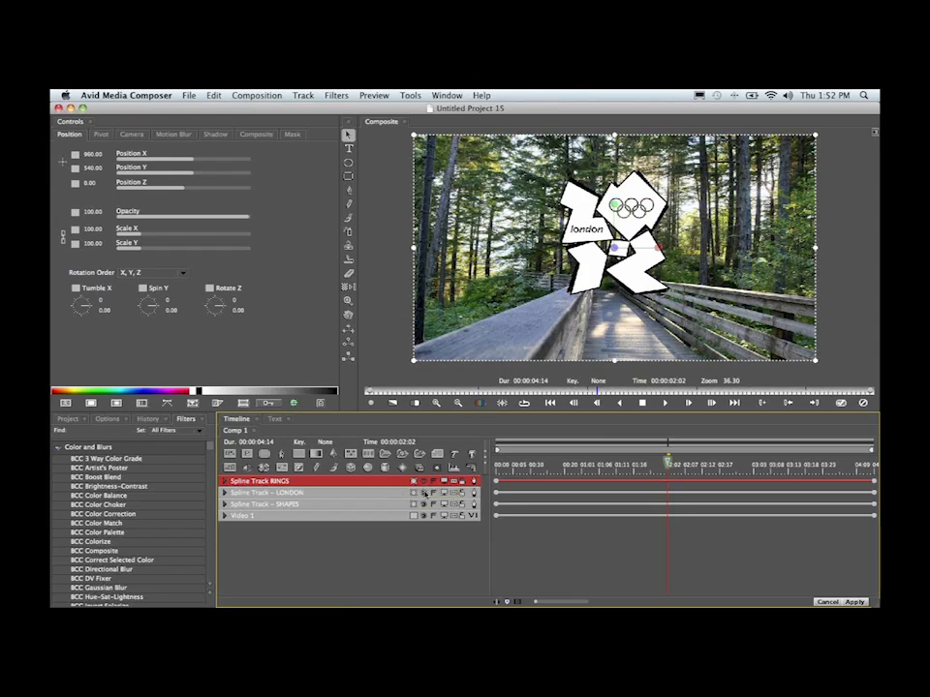
Delete the letters of the word "london" from the path of the Spline Track - SHAPES track
left_click(333, 505)
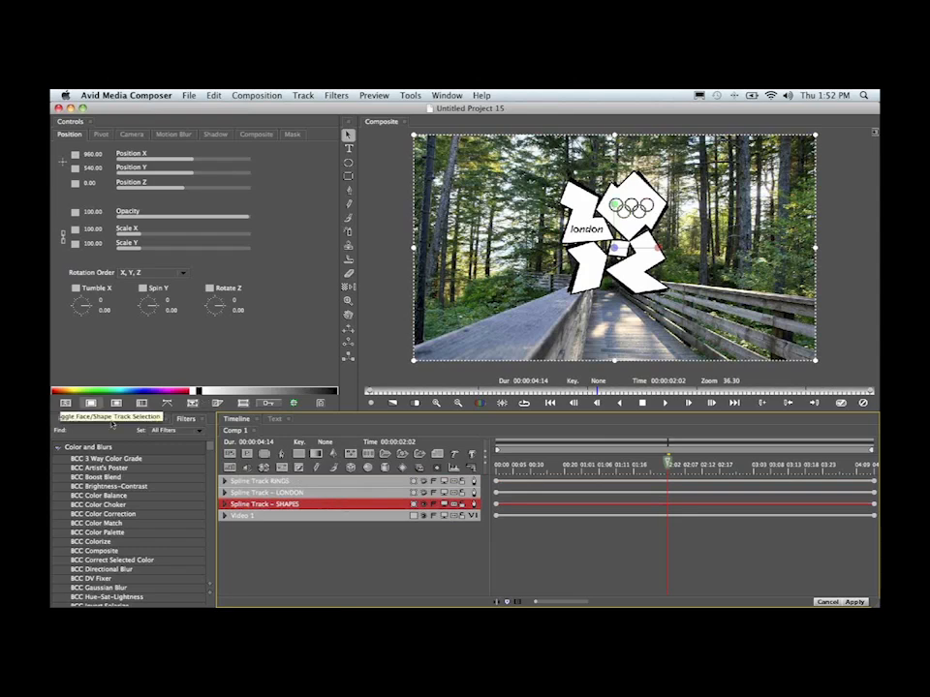
key("Tab")
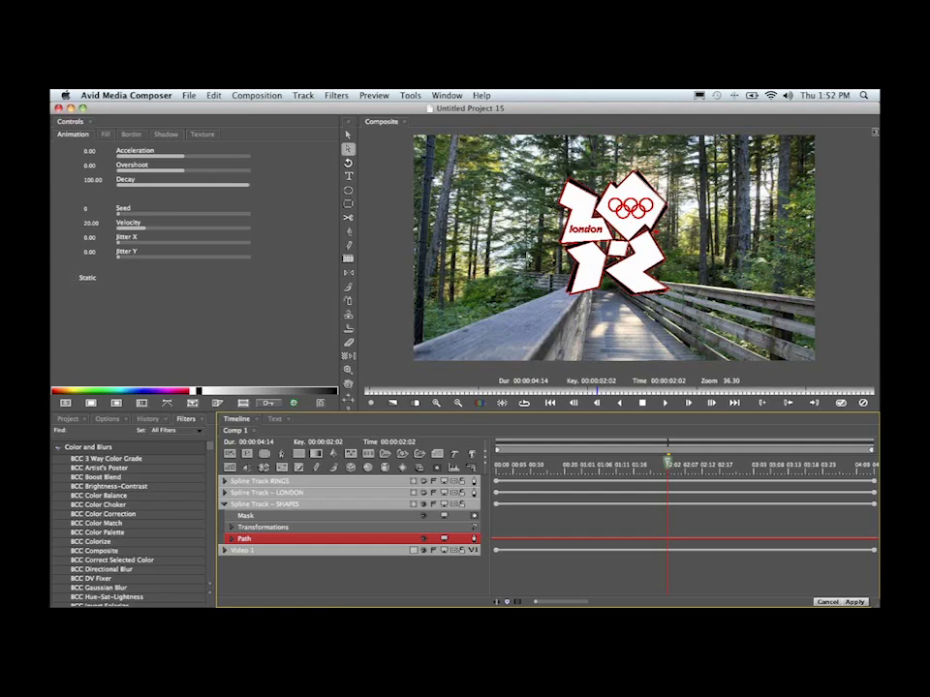
left_click(597, 233)
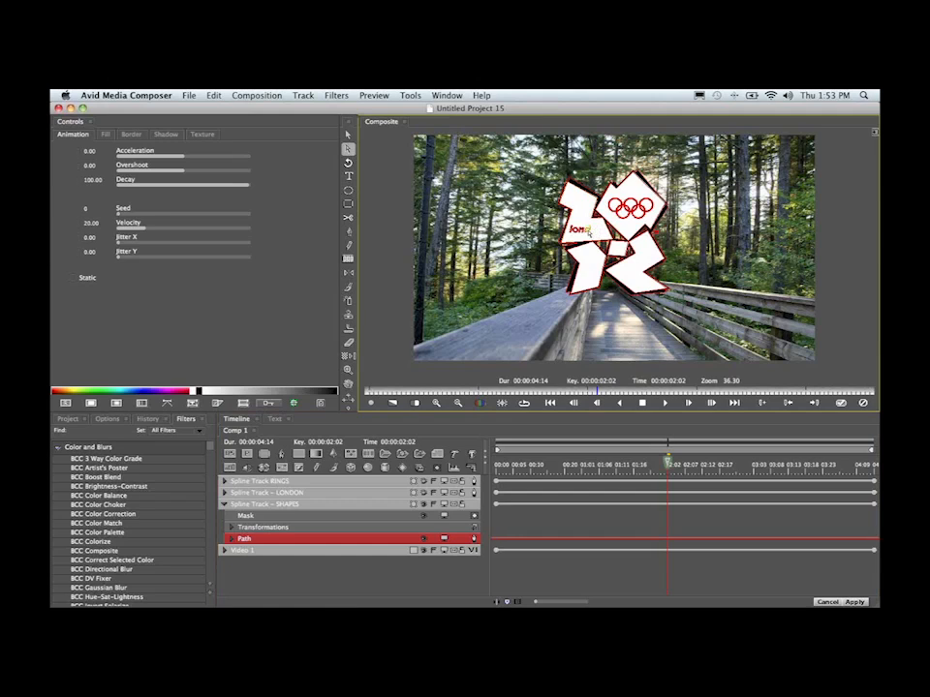
left_click(579, 231)
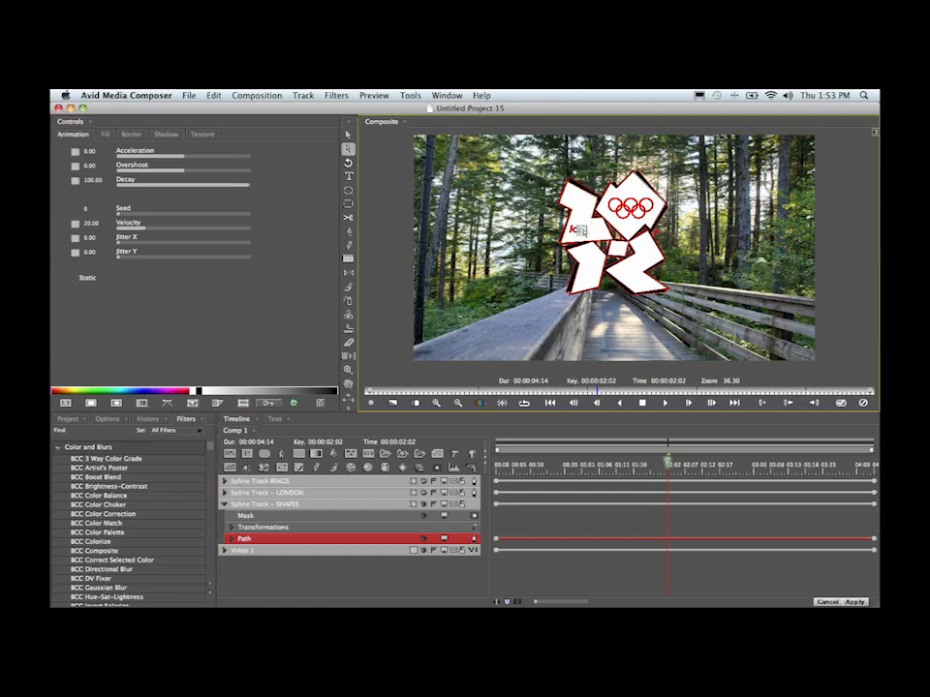
key("Delete")
left_click(577, 231)
key("Delete")
left_click(571, 230)
key("Delete")
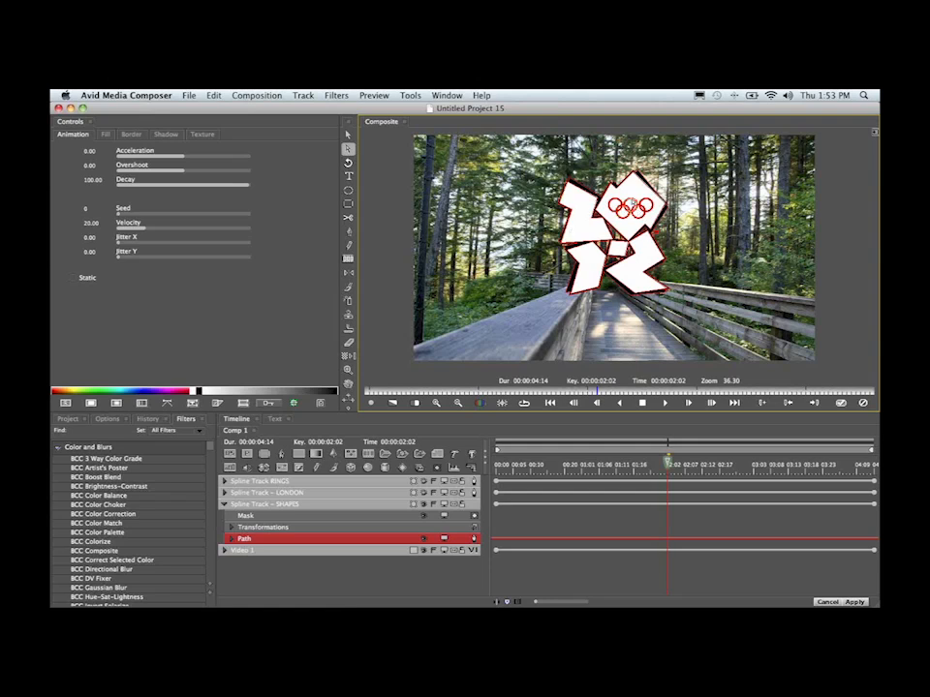
Delete the Olympic rings from the path of the Spline Track - SHAPES track, and collapse and deselect the track
left_click(632, 205)
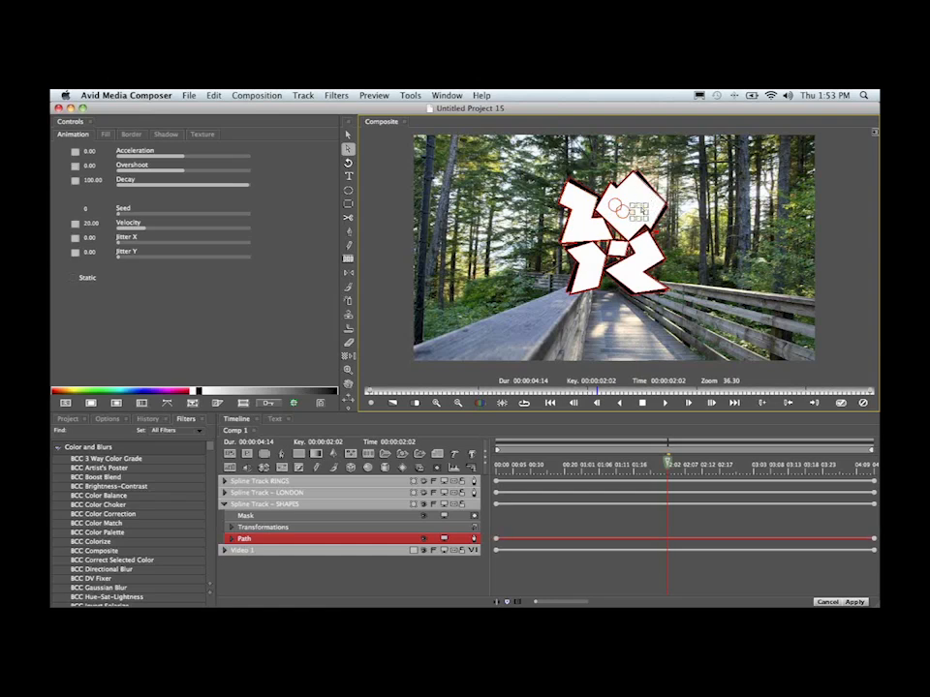
key("Delete")
left_click(633, 210)
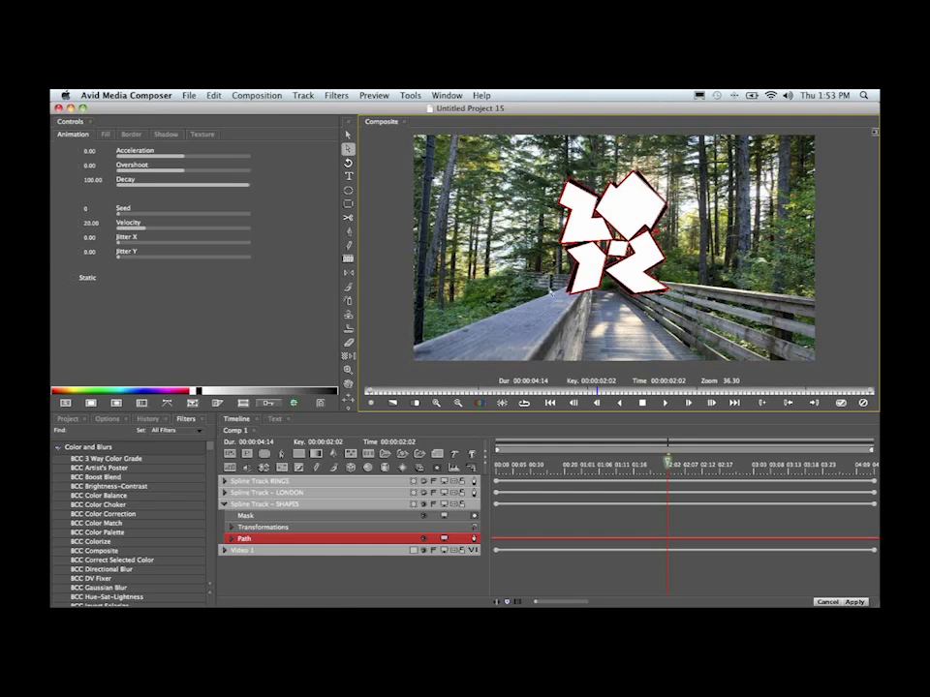
left_click(225, 505)
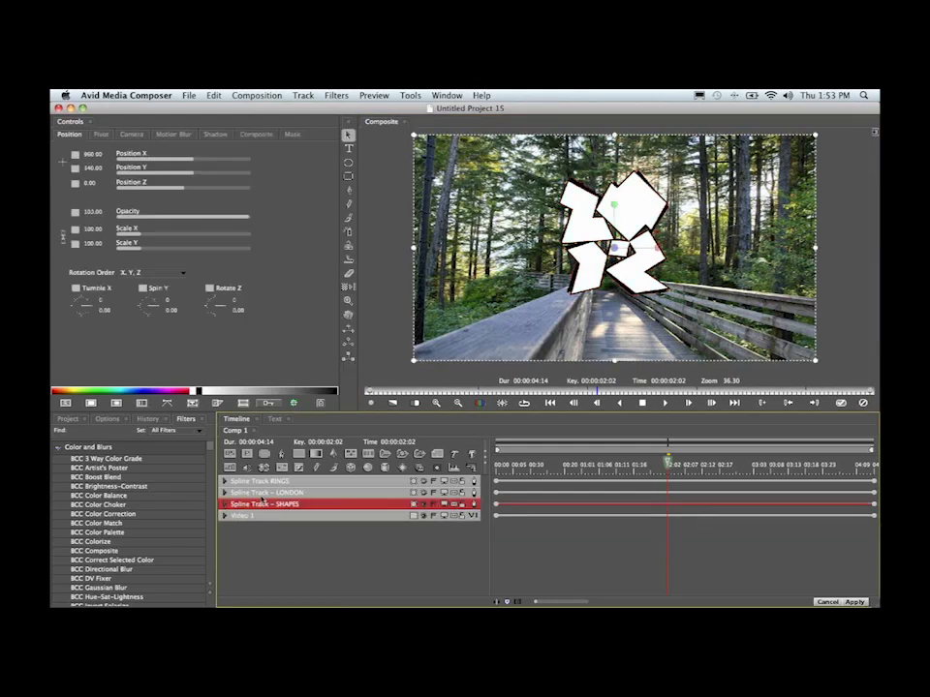
left_click(309, 545)
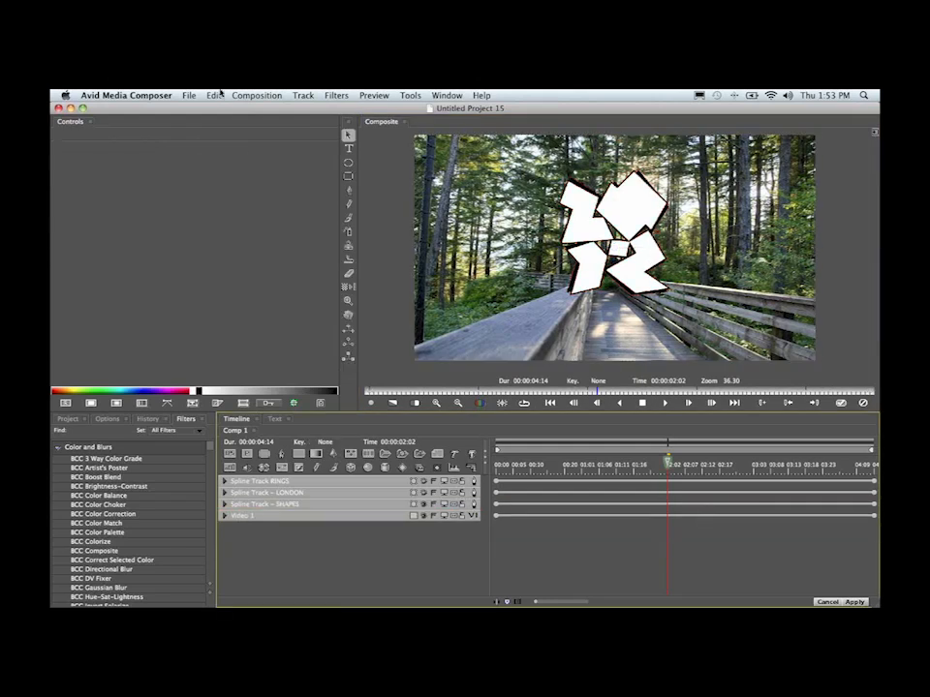
Open the project "imported and separated.red" from the WebinarProject folder
left_click(188, 95)
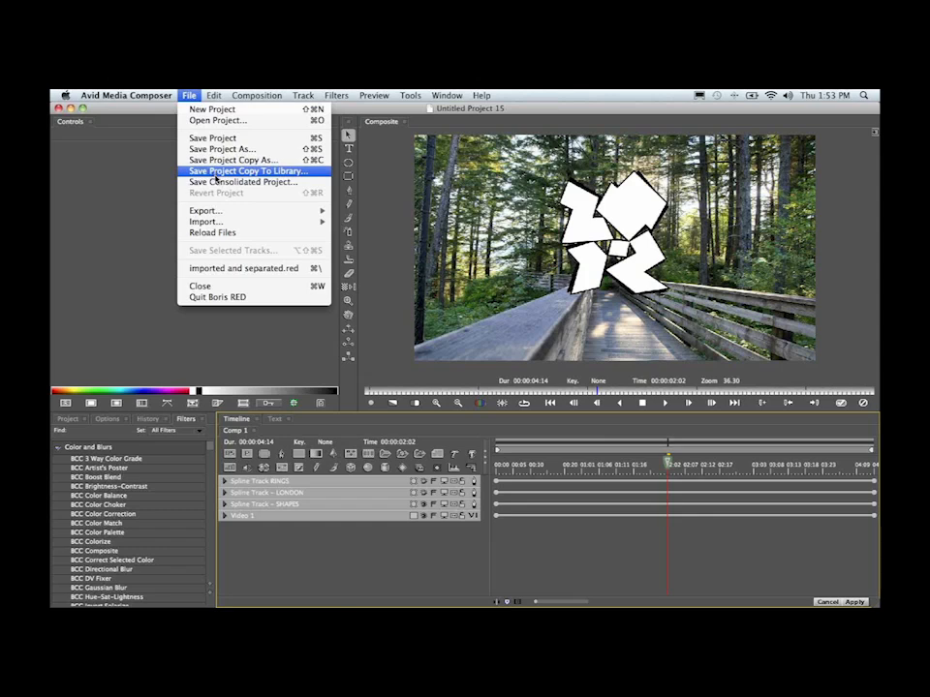
left_click(218, 126)
left_click(427, 253)
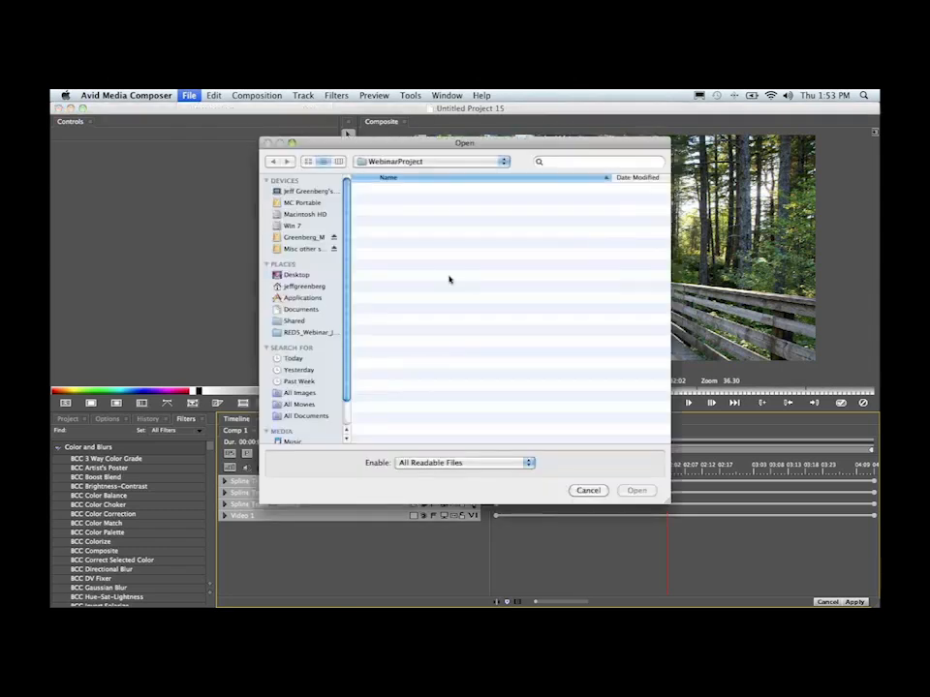
left_click(435, 233)
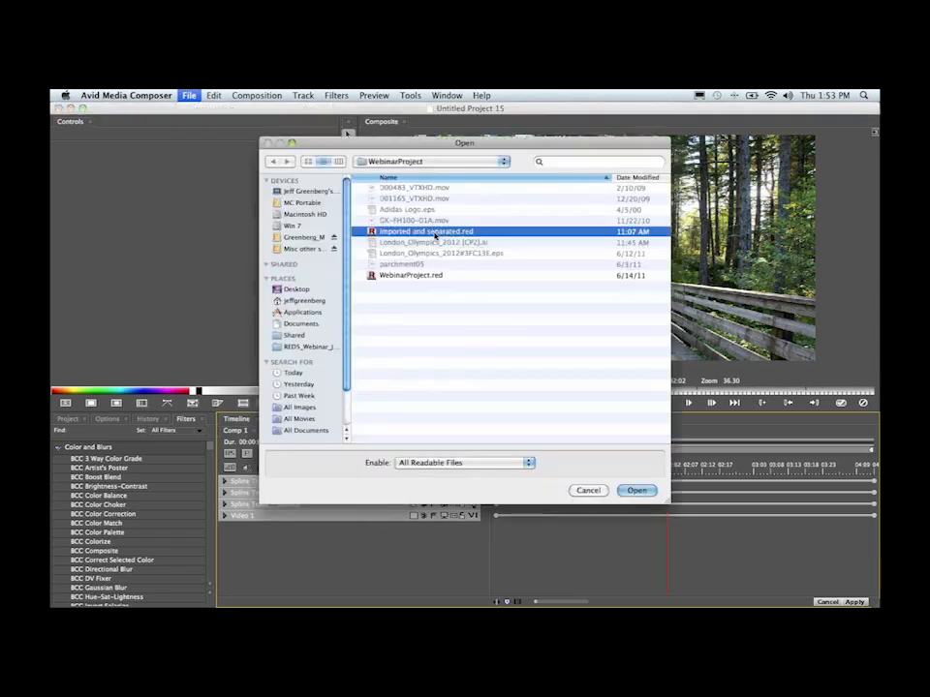
double_click(435, 232)
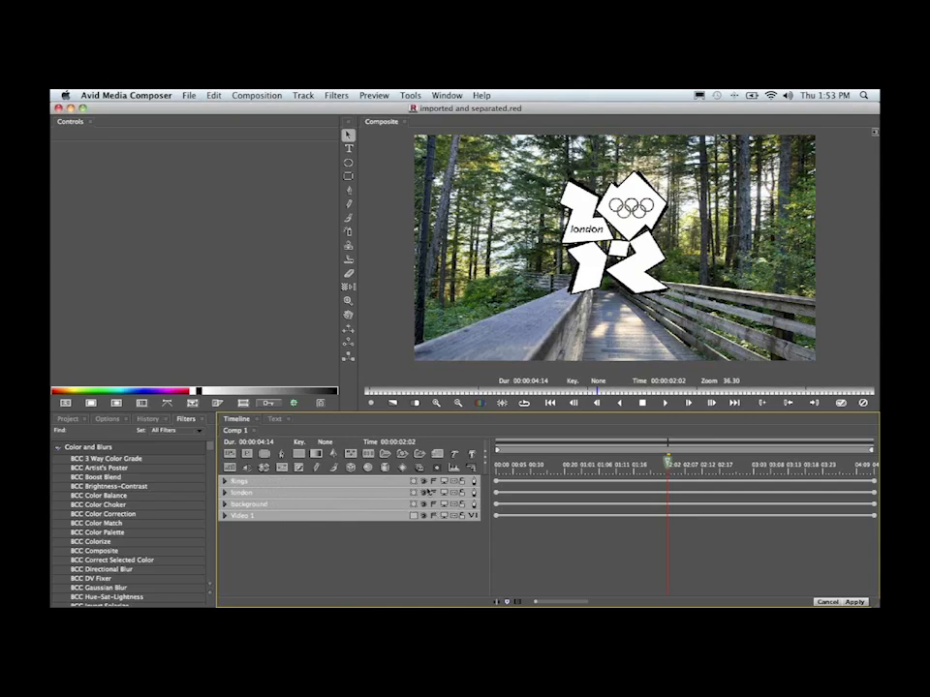
Toggle the visibility of the Rings, london and background tracks to examine which logo part each one holds
left_click(423, 482)
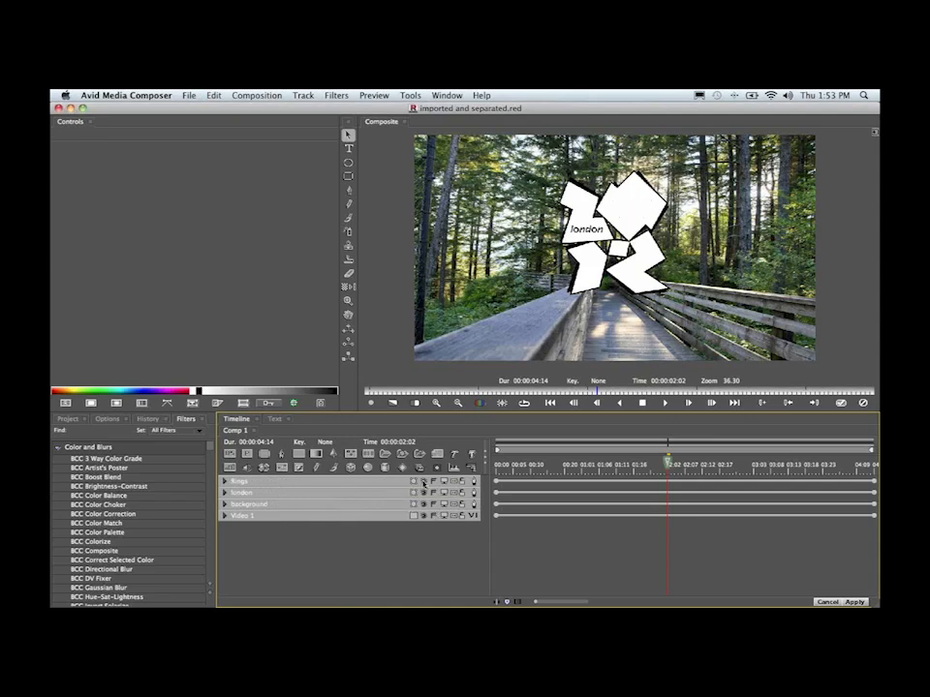
left_click(423, 493)
left_click(423, 505)
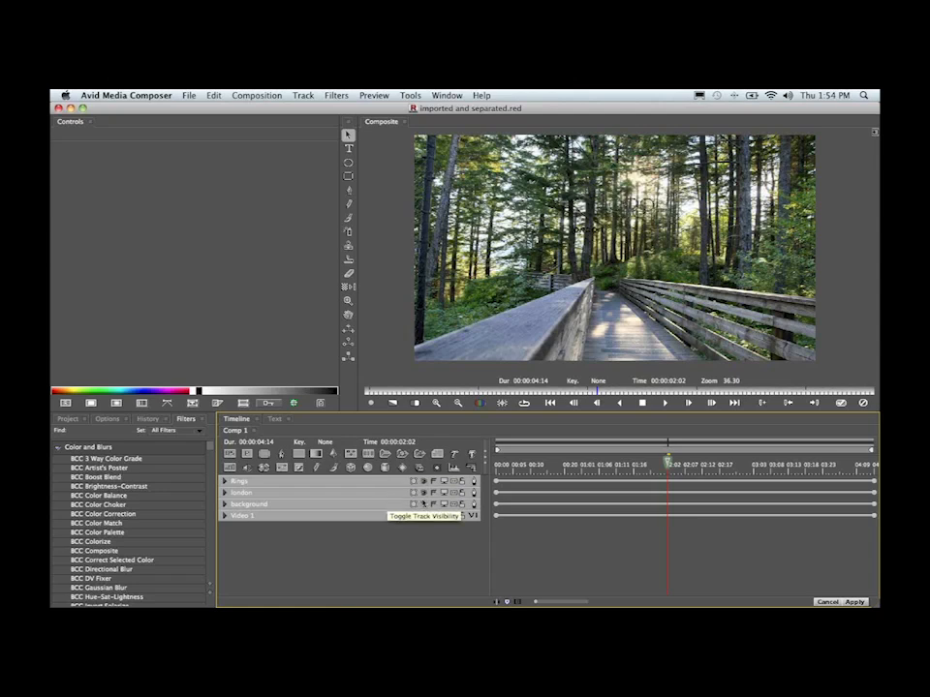
left_click(423, 505)
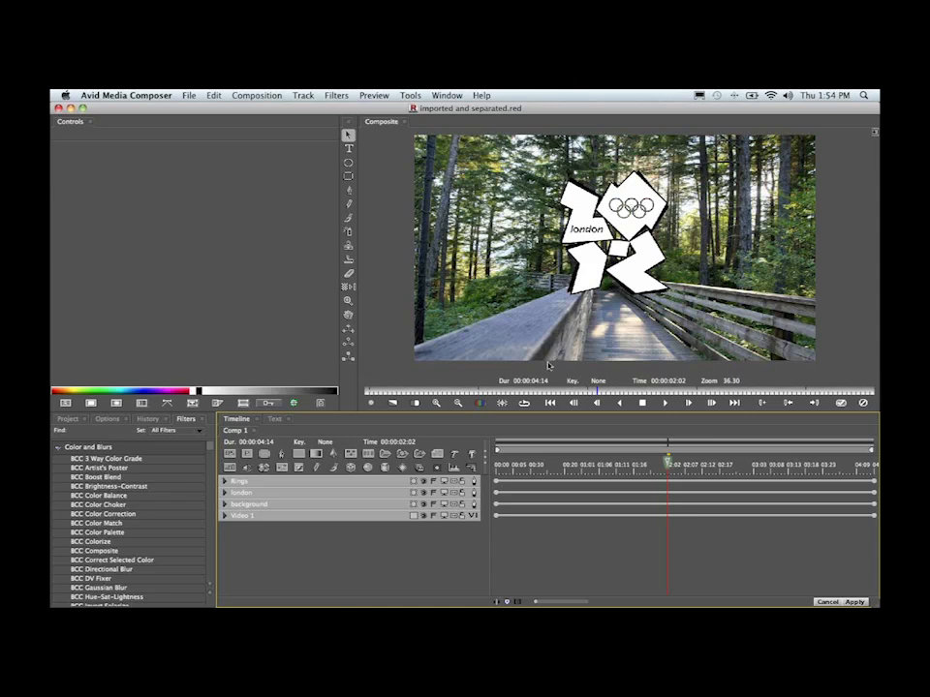
Change the background track's shape to 3D Extrusion and show its material settings
left_click(289, 504)
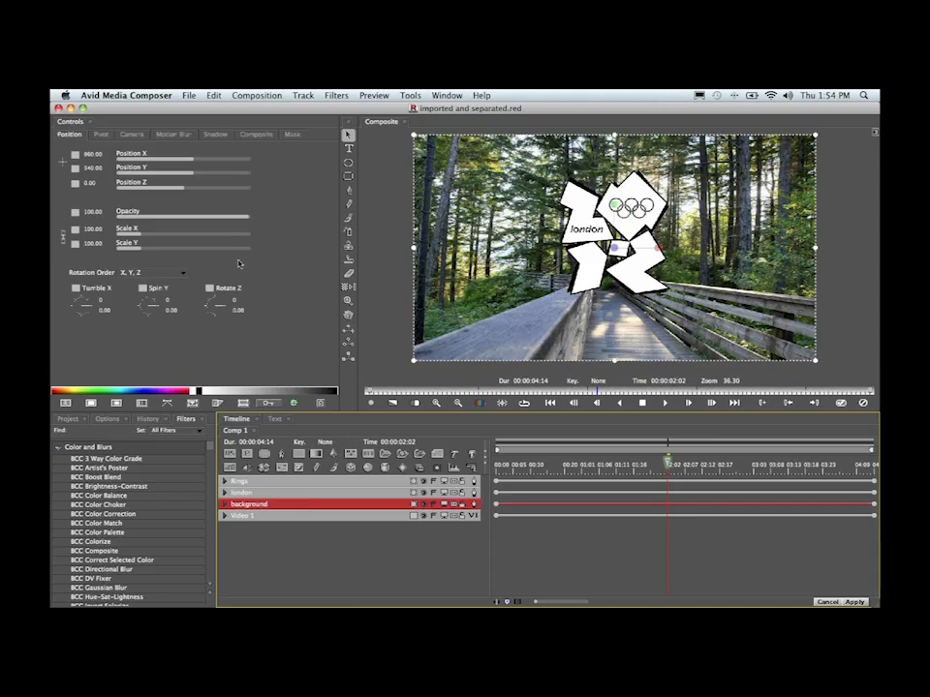
left_click(423, 504)
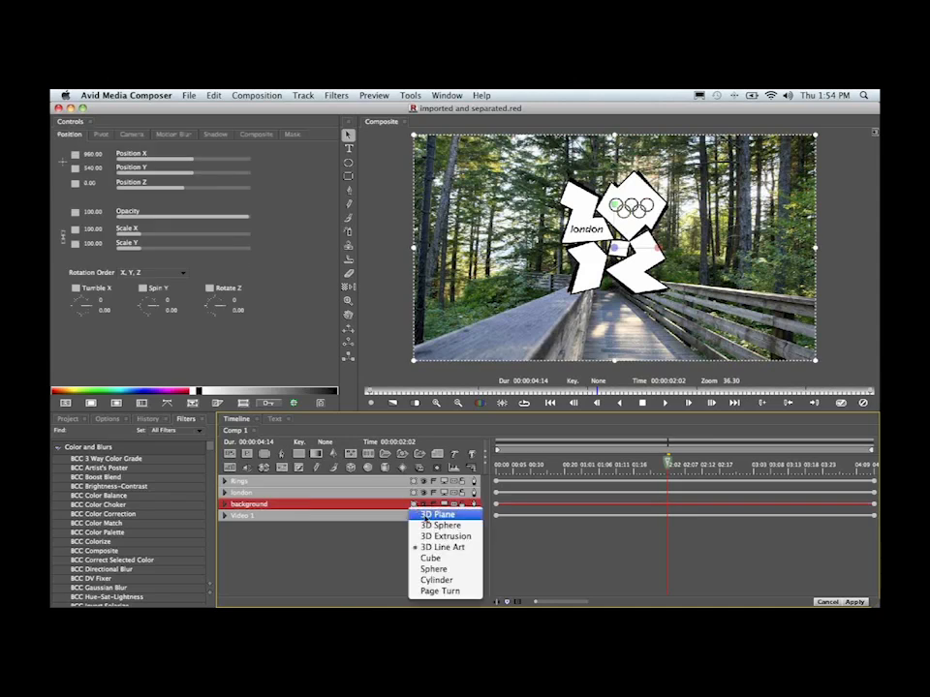
left_click(431, 537)
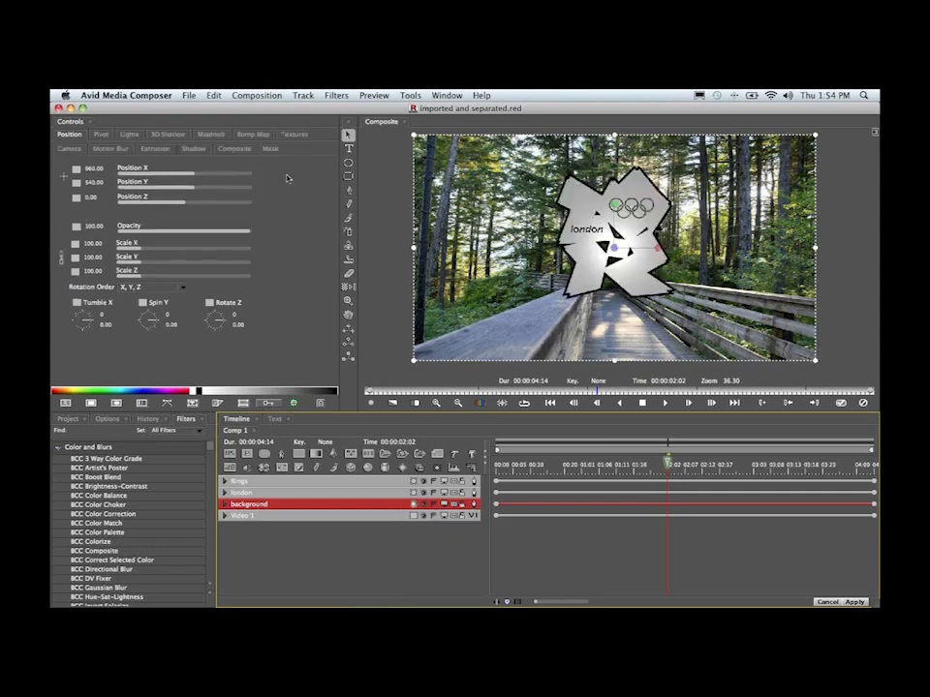
left_click(215, 137)
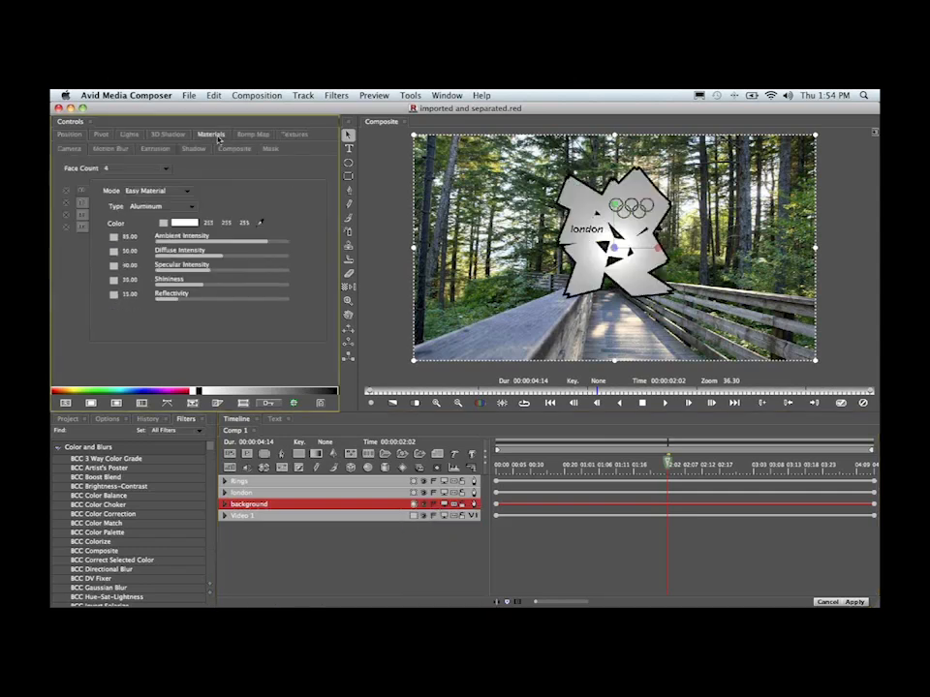
Change the london track's shape to 3D Extrusion and set its material type to Copper
left_click(330, 493)
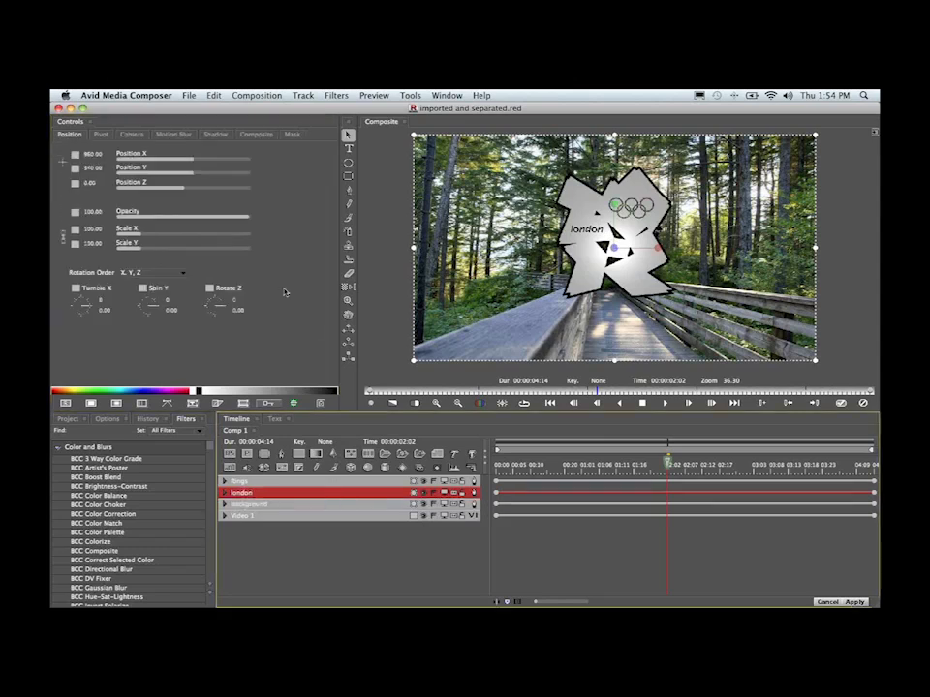
left_click(416, 495)
left_click(441, 525)
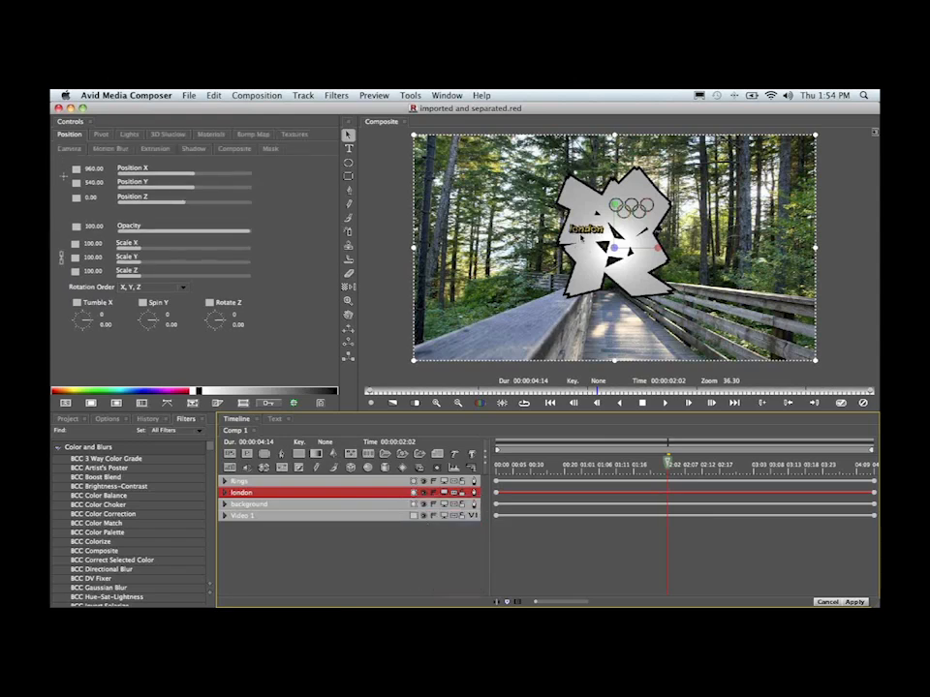
left_click(216, 137)
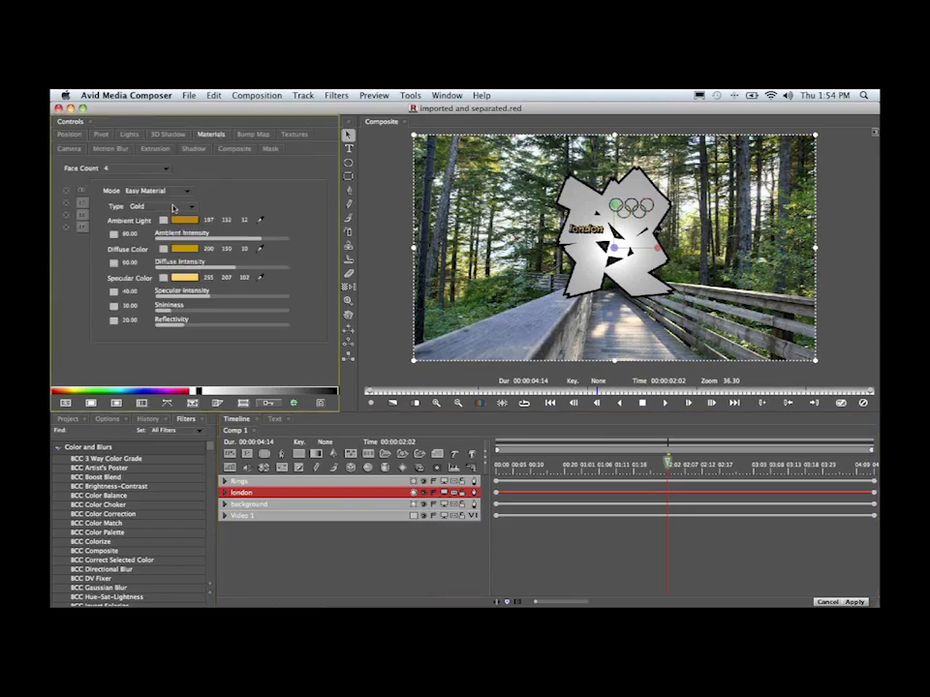
left_click(173, 207)
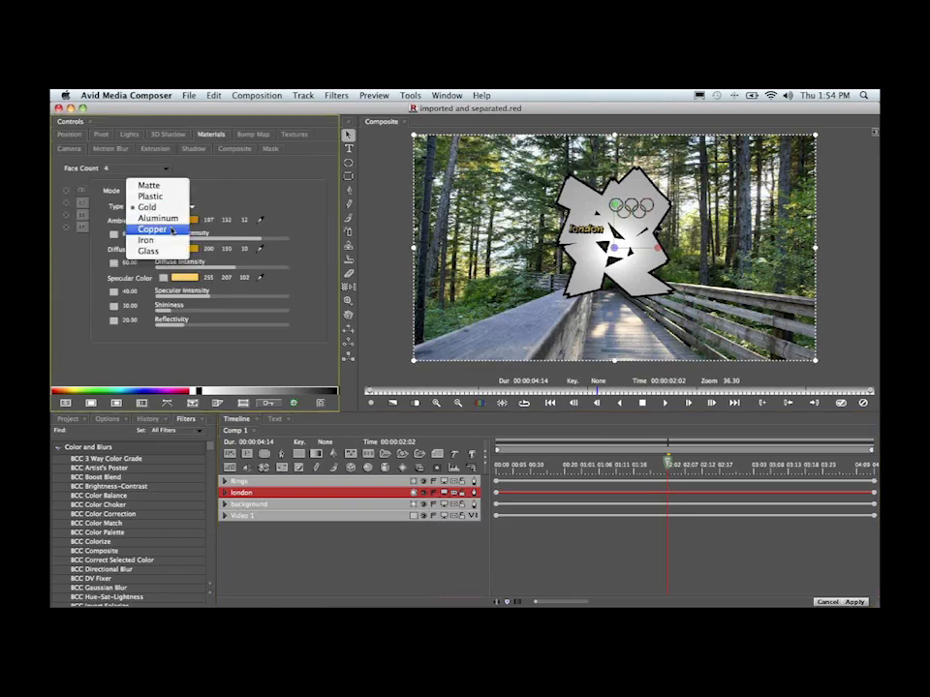
left_click(171, 230)
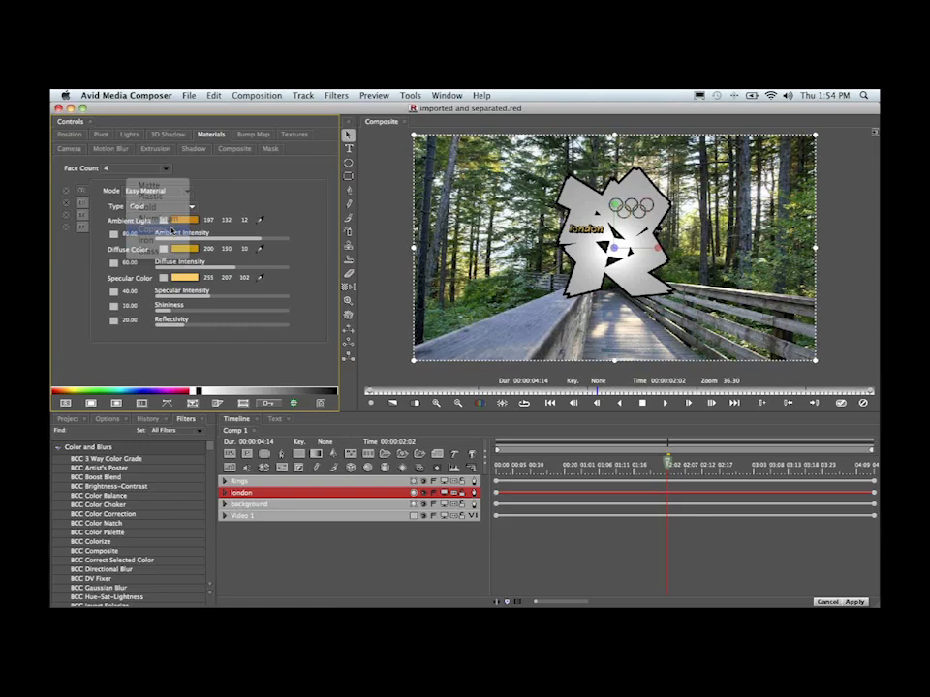
Change the Rings track's shape to 3D Extrusion and set its material type to Gold
left_click(288, 484)
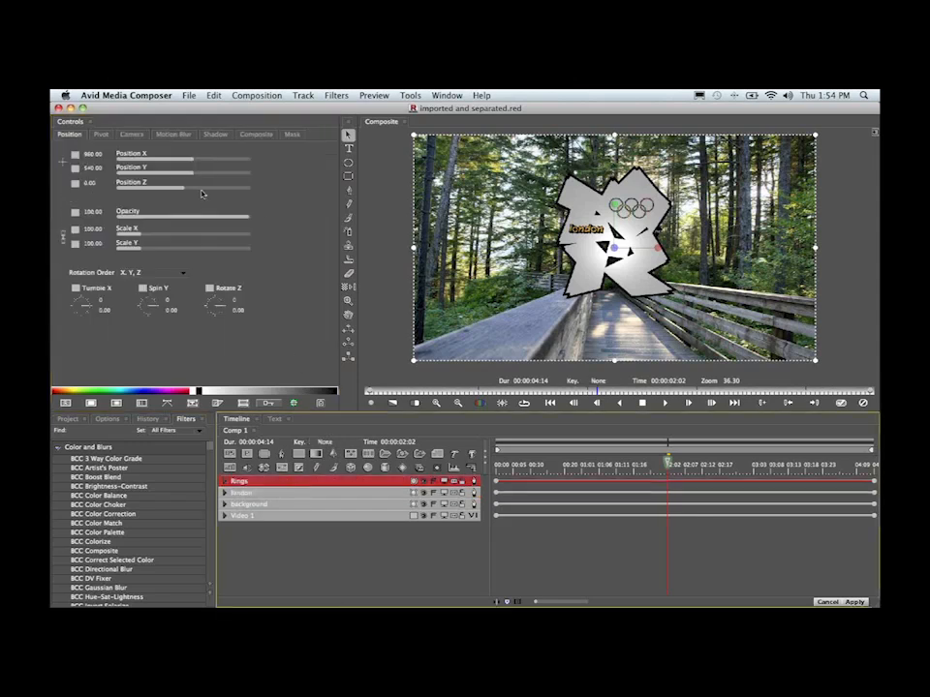
left_click(414, 481)
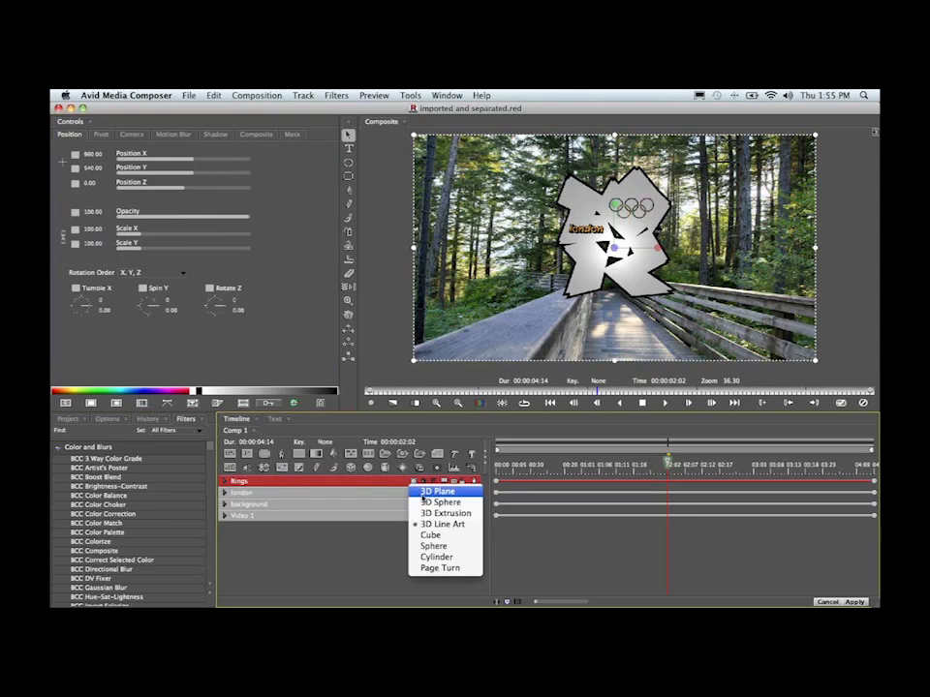
left_click(441, 512)
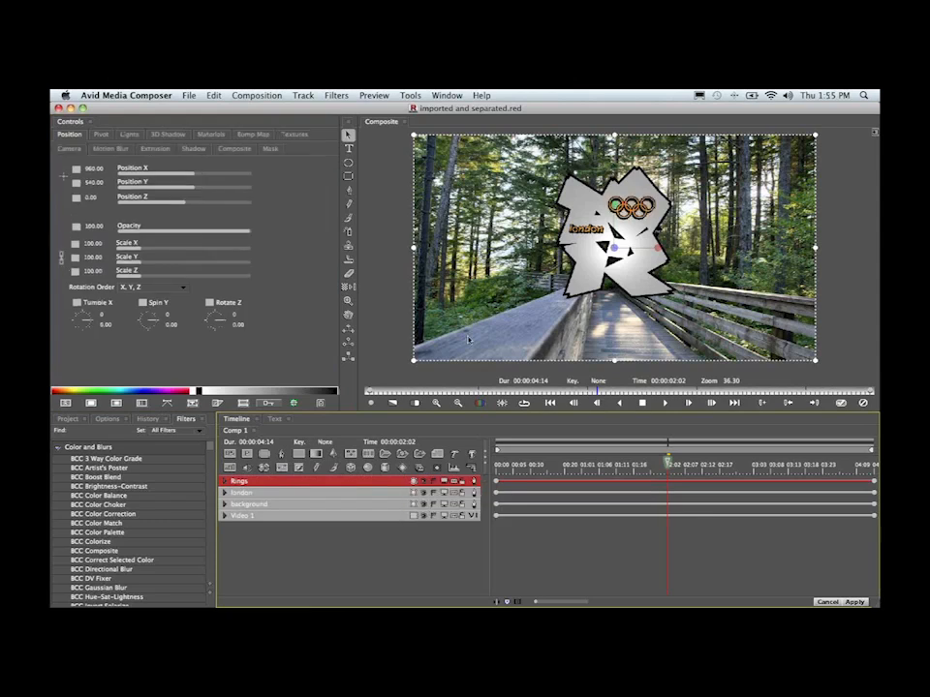
left_click(212, 134)
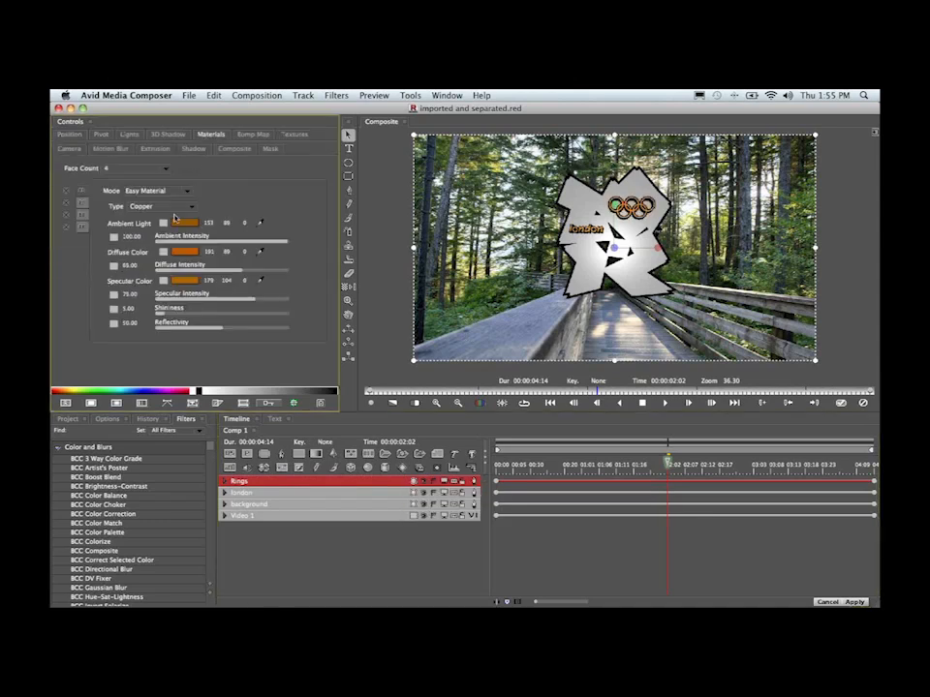
left_click(186, 209)
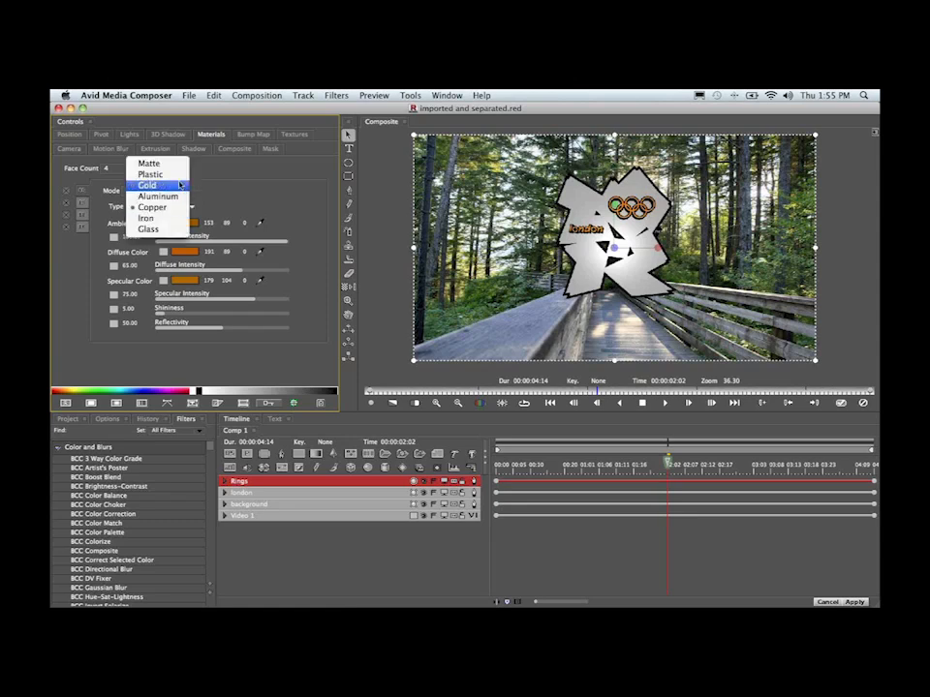
left_click(179, 185)
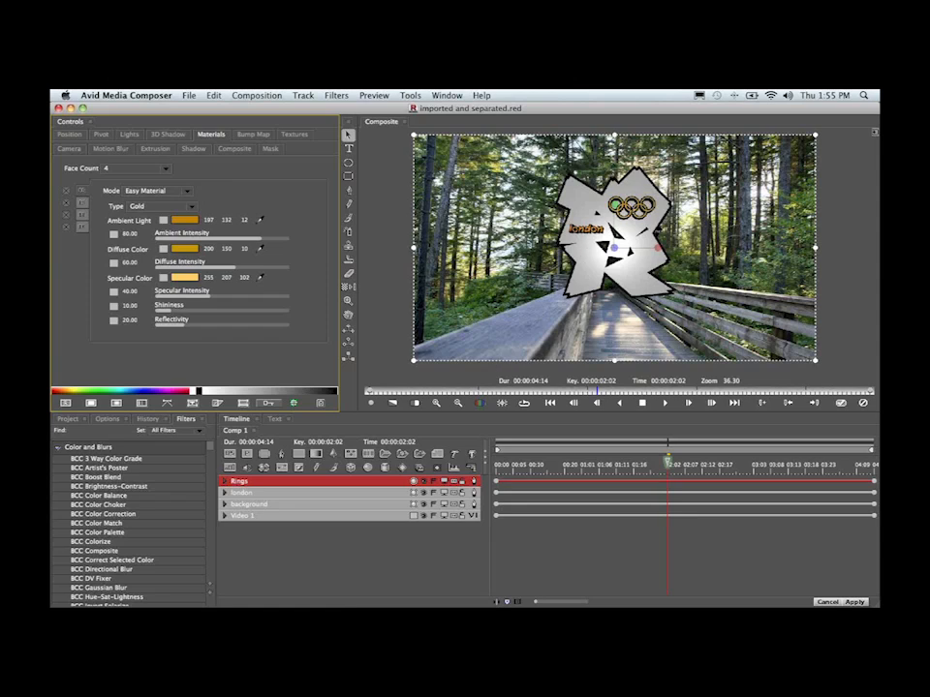
Reset the london track's extrusion settings and adjust its Extrusion to about 7.5 and Bevel Amount to about 0.47
left_click(326, 494)
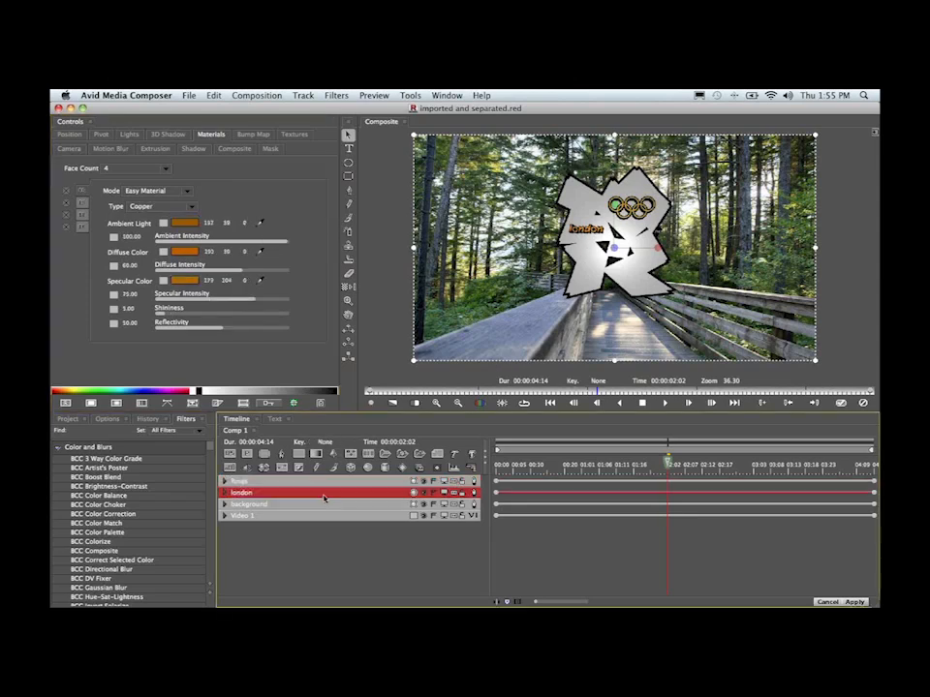
left_click(155, 149)
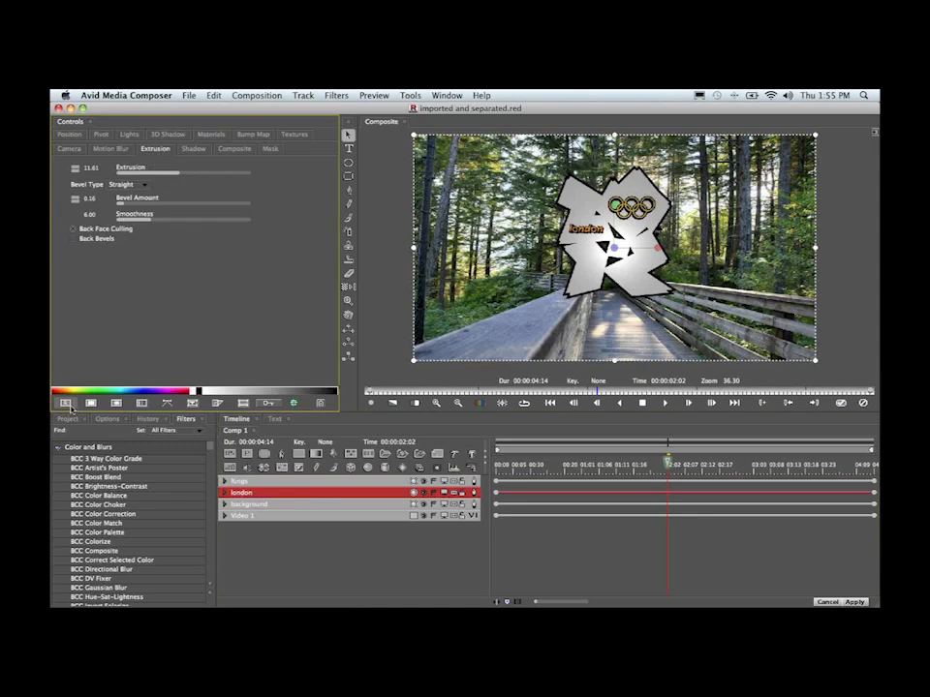
left_click(69, 406)
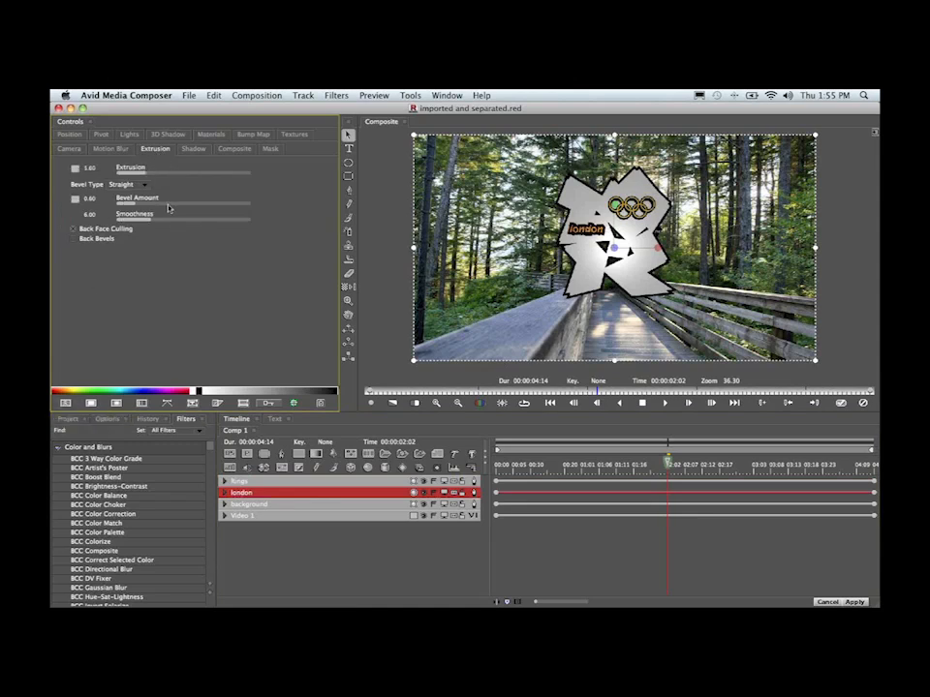
mouse_move(154, 210)
left_mouse_down()
mouse_move(133, 205)
mouse_move(161, 177)
left_mouse_up()
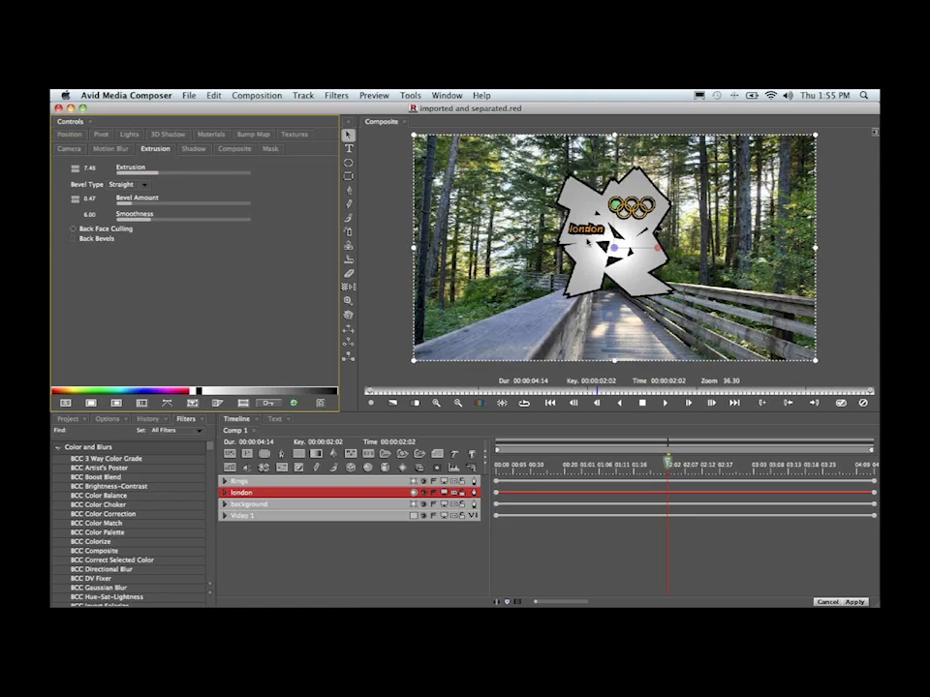
Reset the Rings track's extrusion settings and adjust its Extrusion to about 7.25 and Bevel Amount to about 0.33
left_click(318, 483)
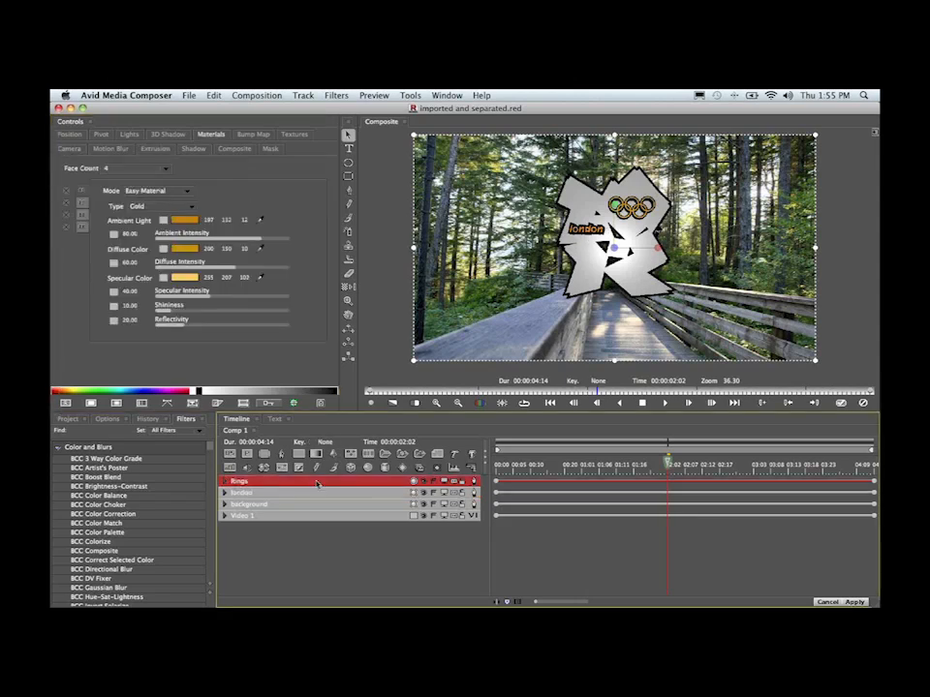
left_click(166, 151)
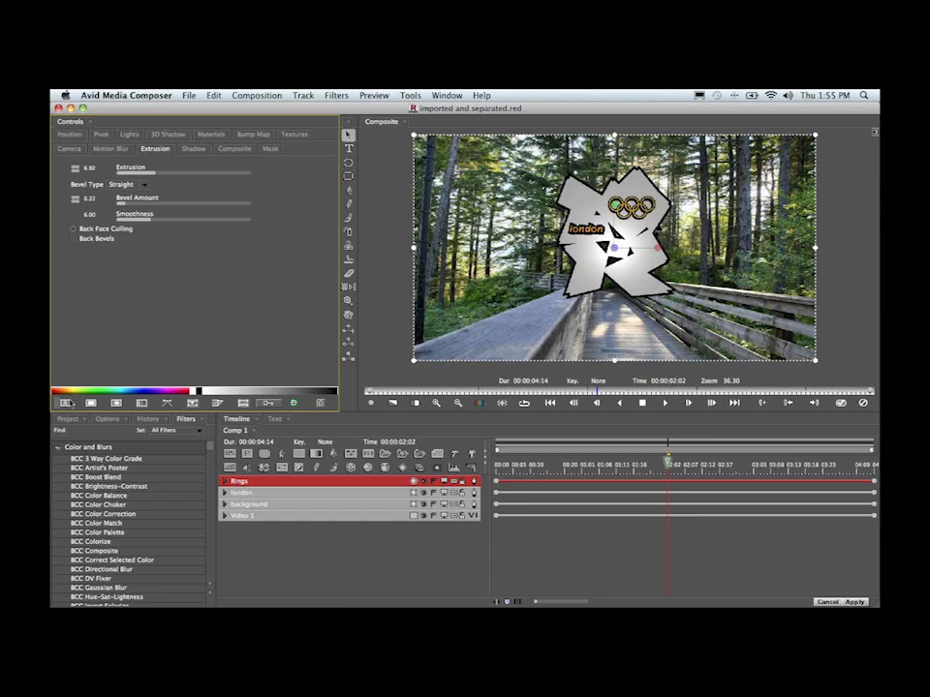
left_click(69, 405)
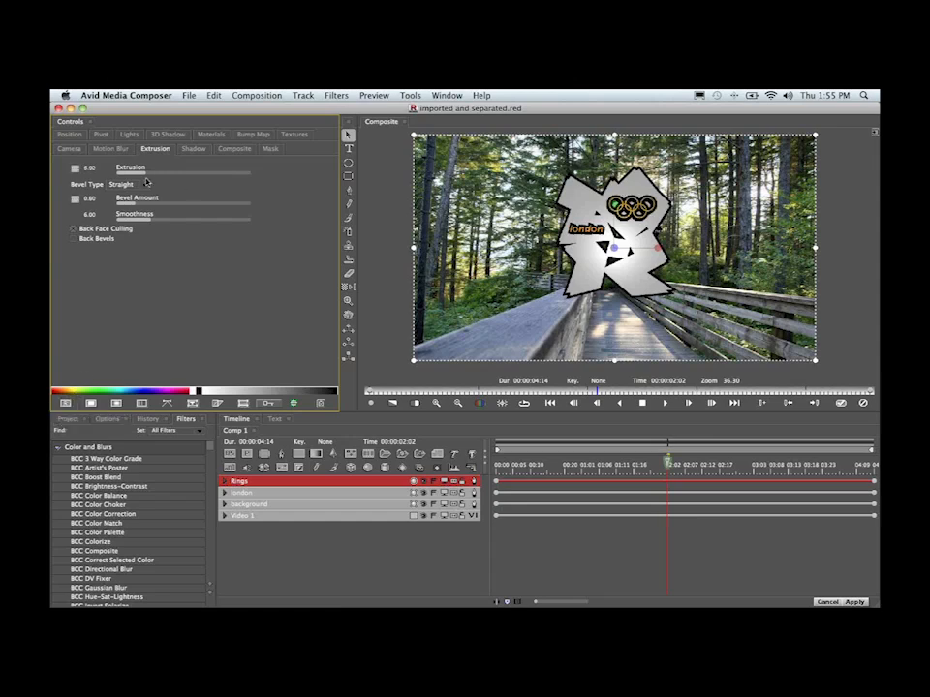
mouse_move(135, 206)
left_mouse_down()
mouse_move(149, 174)
mouse_move(159, 175)
left_mouse_up()
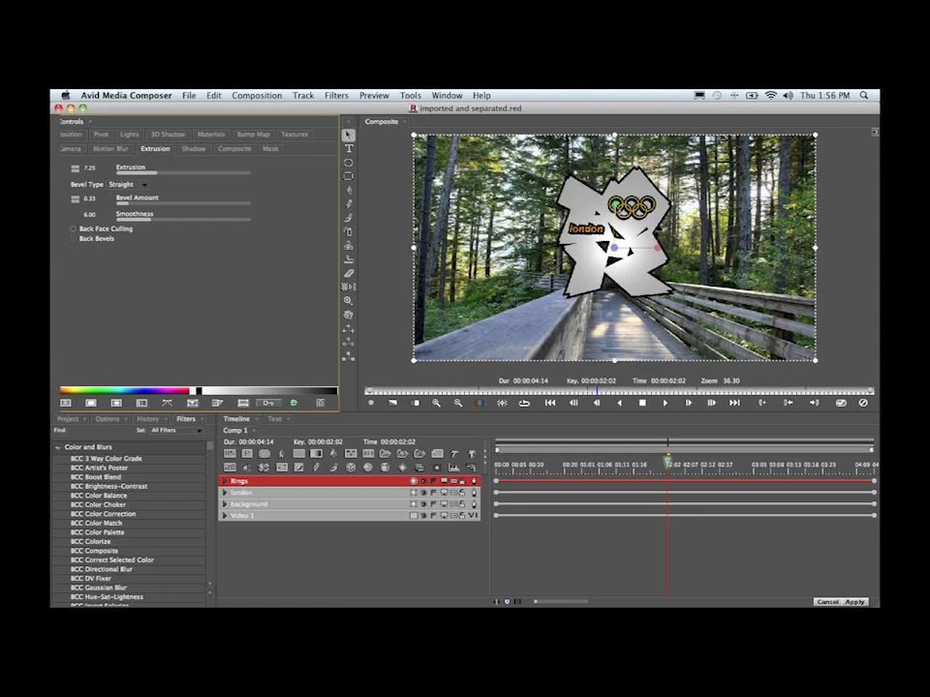
left_click_drag(617, 209, 621, 273)
key("super+z")
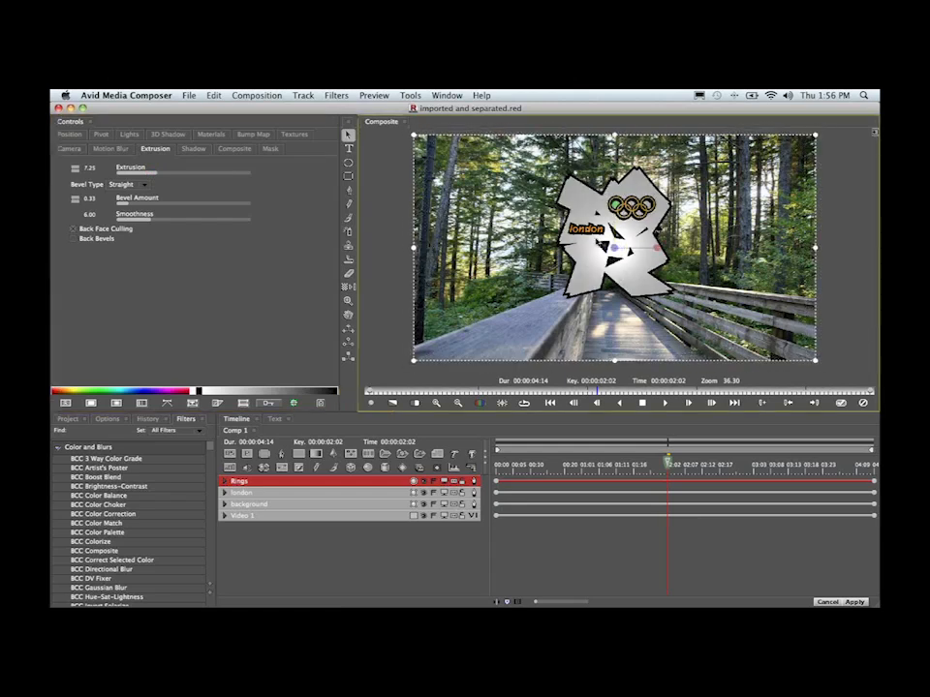
Try spinning the london track on its own in the composite, and undo the rotation
left_click(363, 494)
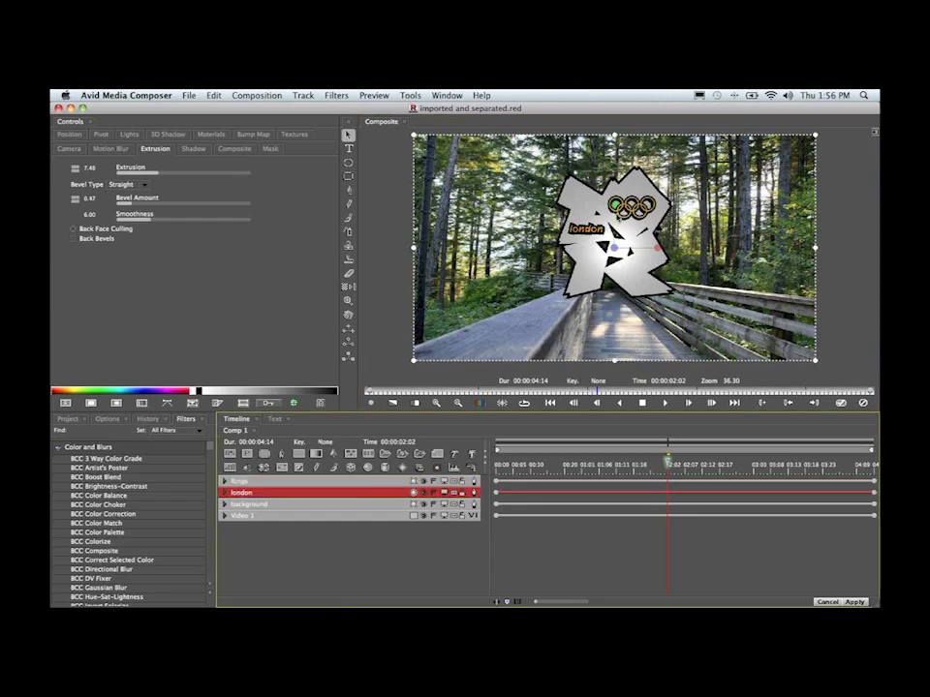
left_click_drag(615, 249, 594, 249)
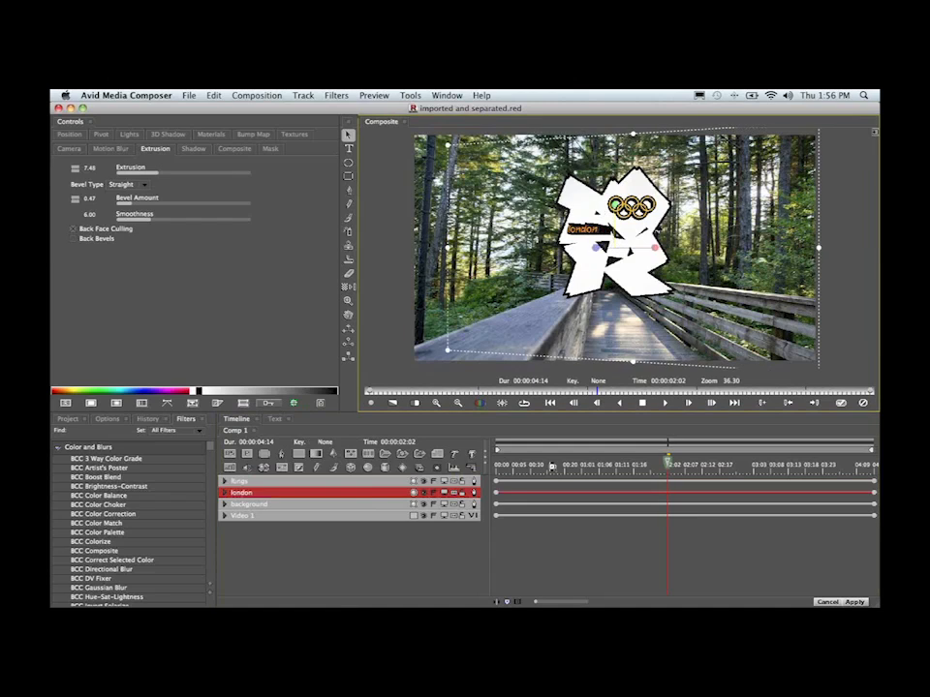
key("super+z")
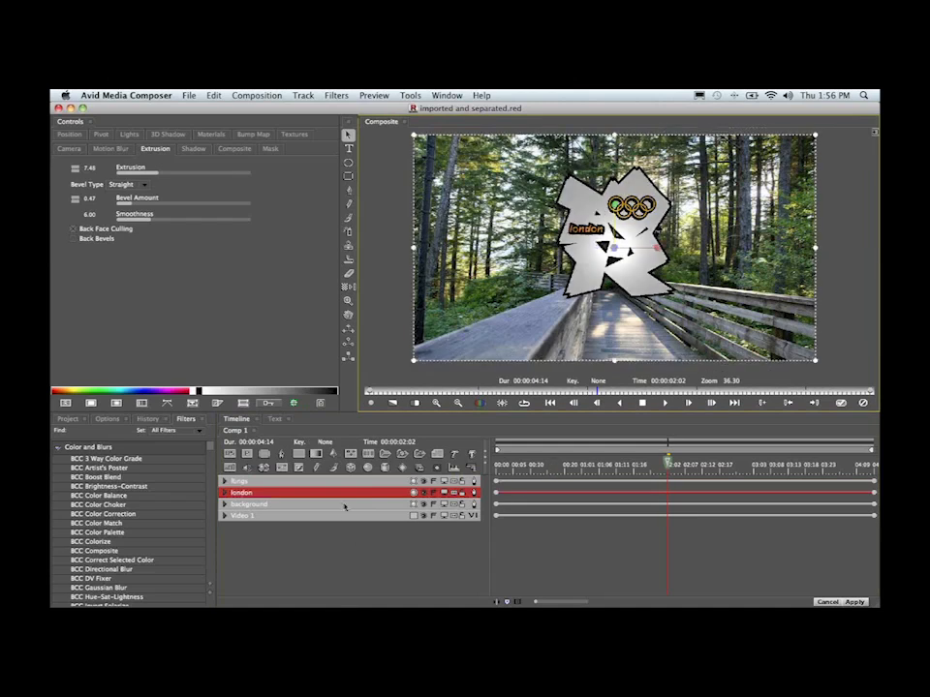
Group the Rings, london and background tracks in a new 3D Model Container and select the container
left_click(354, 503)
left_click(355, 493, "shift")
left_click(354, 483, "shift")
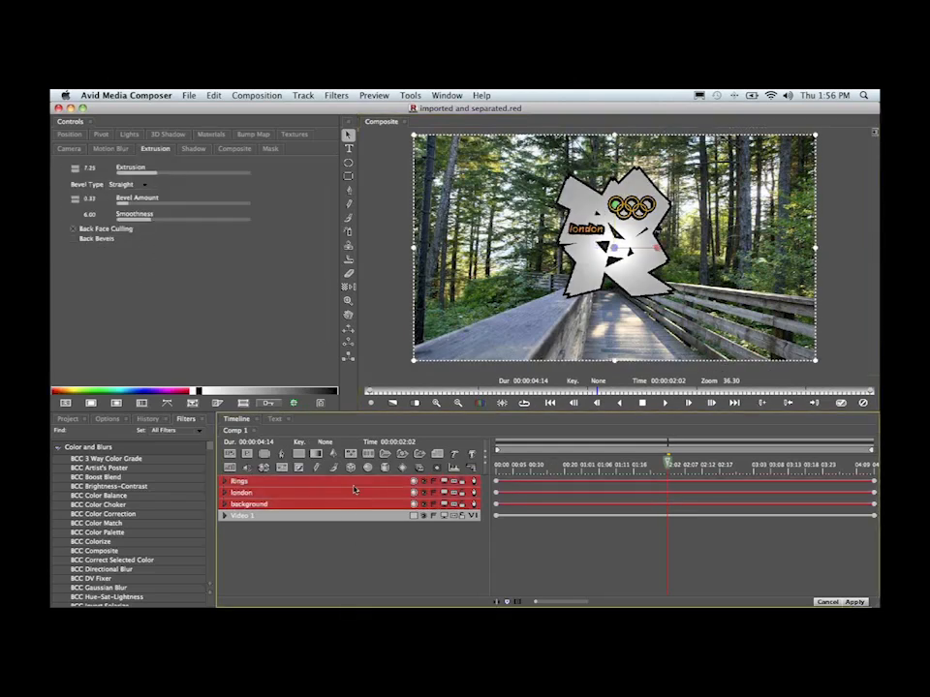
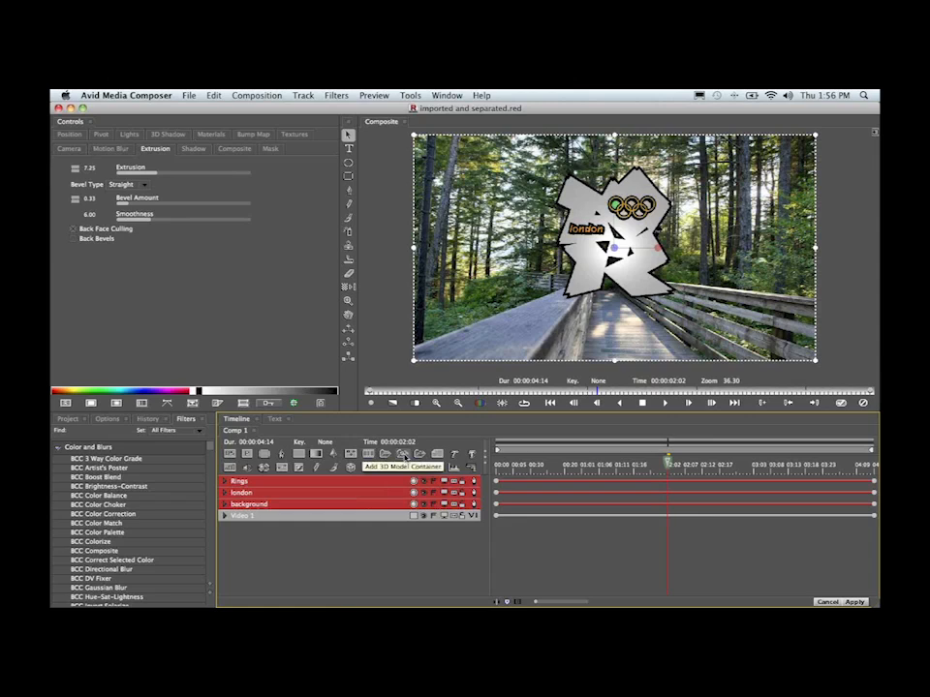
left_click(404, 458)
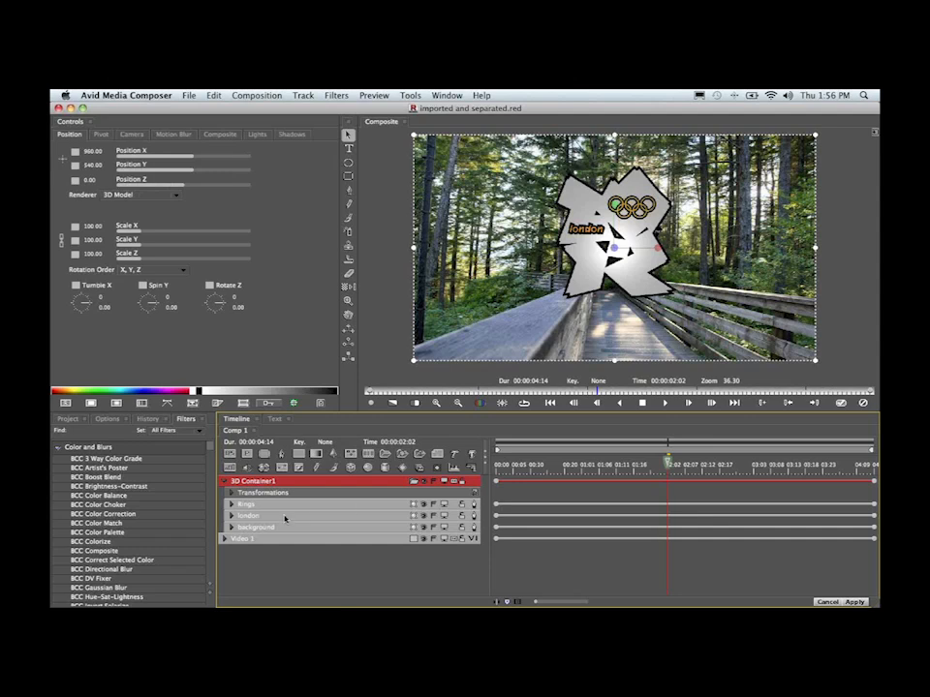
left_click(281, 507)
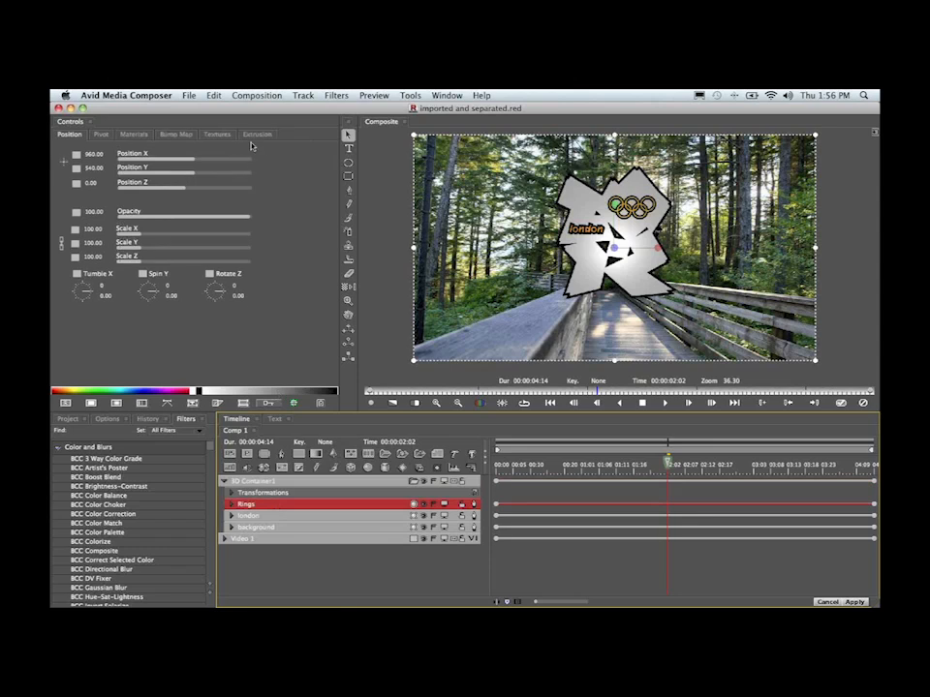
left_click(281, 480)
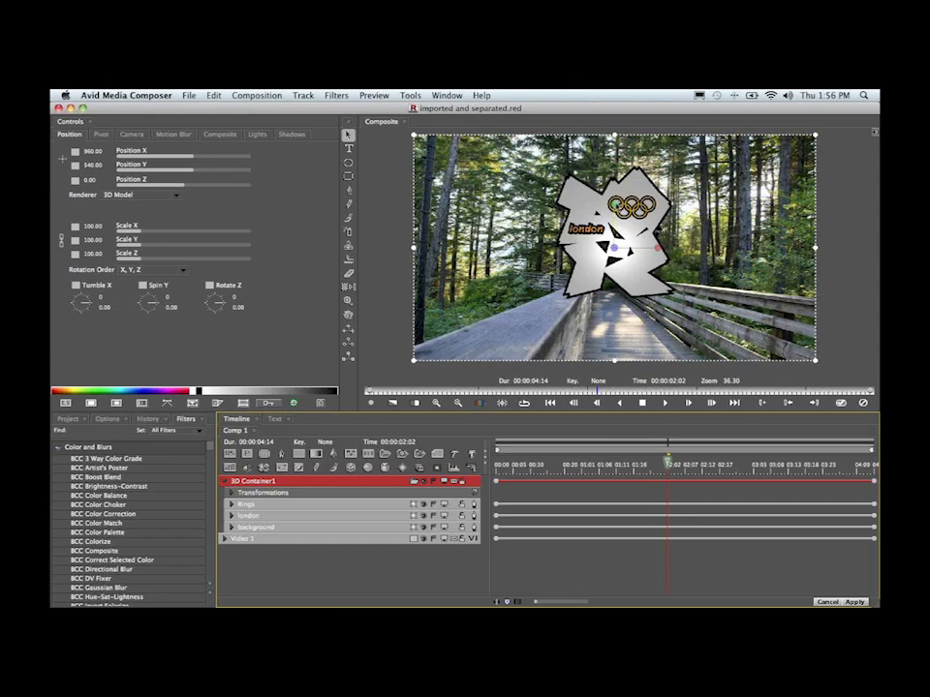
Rotate the 3D container freely in the composite to a Tumble X of about 54 and a Spin Y of about 1
left_click(612, 203)
mouse_move(614, 205)
left_mouse_down()
mouse_move(671, 206)
mouse_move(707, 221)
mouse_move(586, 221)
mouse_move(608, 221)
left_mouse_up()
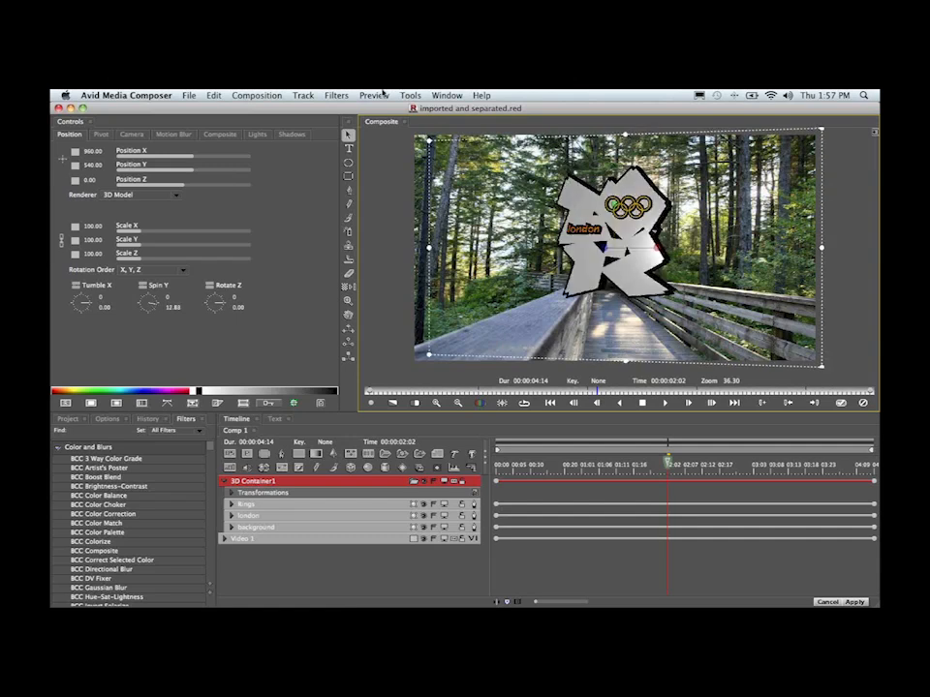
left_click(374, 95)
mouse_move(389, 256)
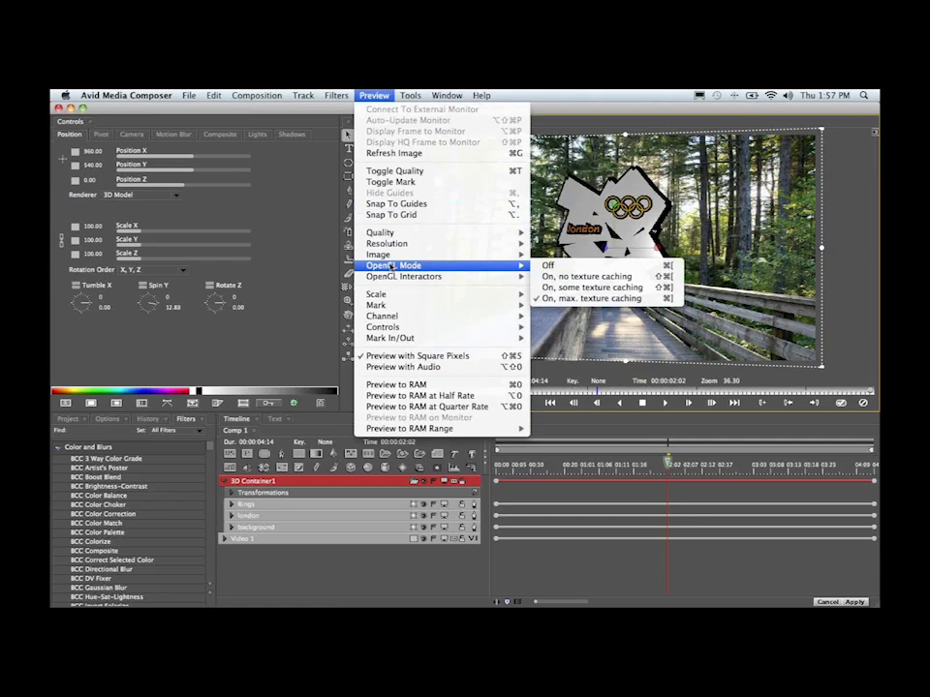
left_click(367, 95)
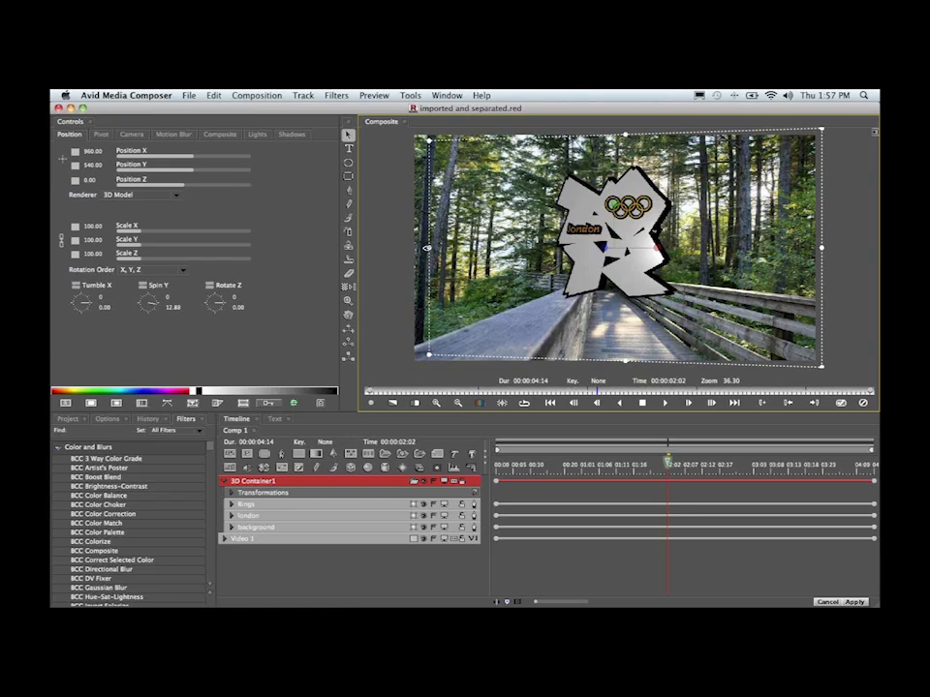
left_click_drag(427, 248, 408, 248)
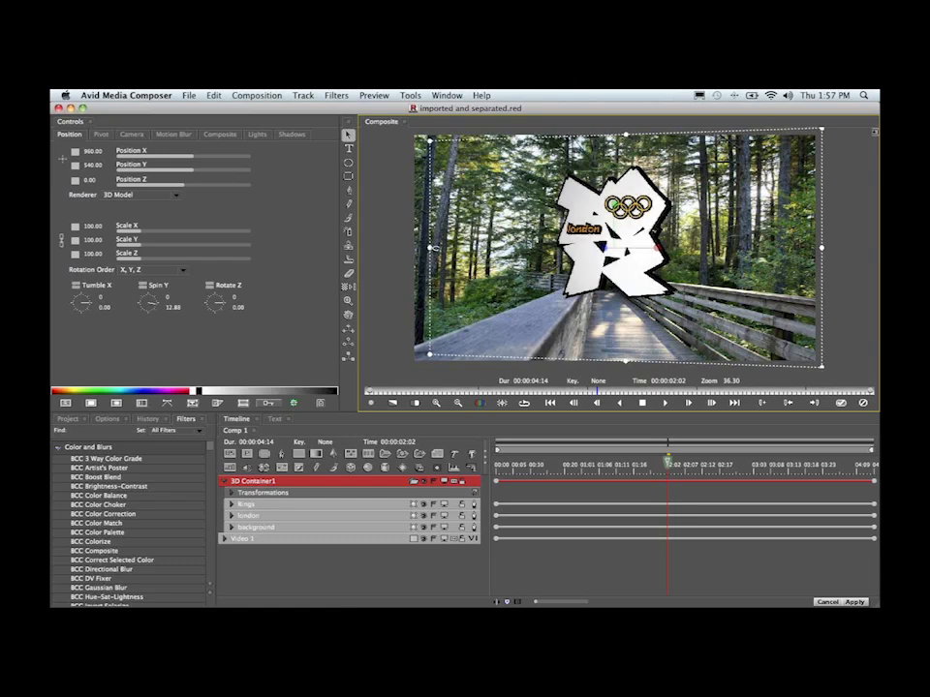
left_click_drag(352, 249, 401, 250)
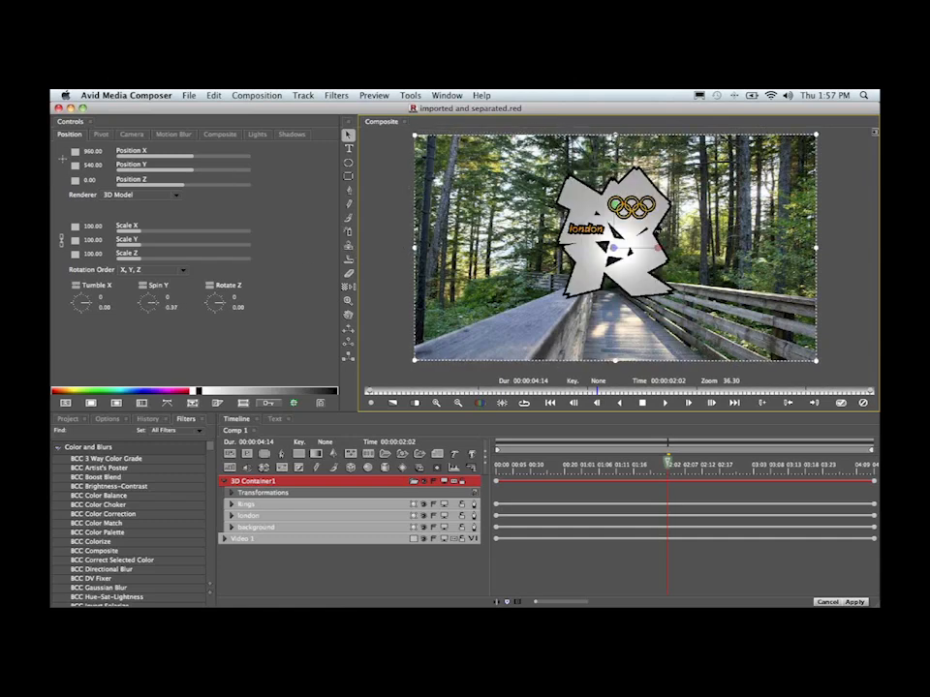
mouse_move(615, 135)
left_mouse_down()
mouse_move(615, 176)
mouse_move(615, 151)
left_mouse_up()
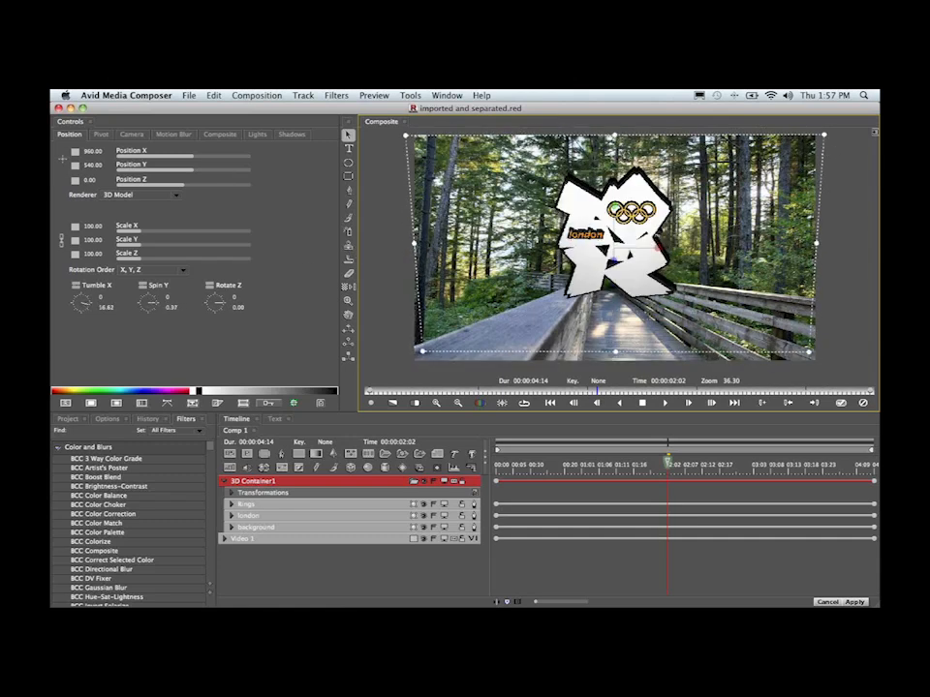
left_click_drag(617, 256, 628, 275)
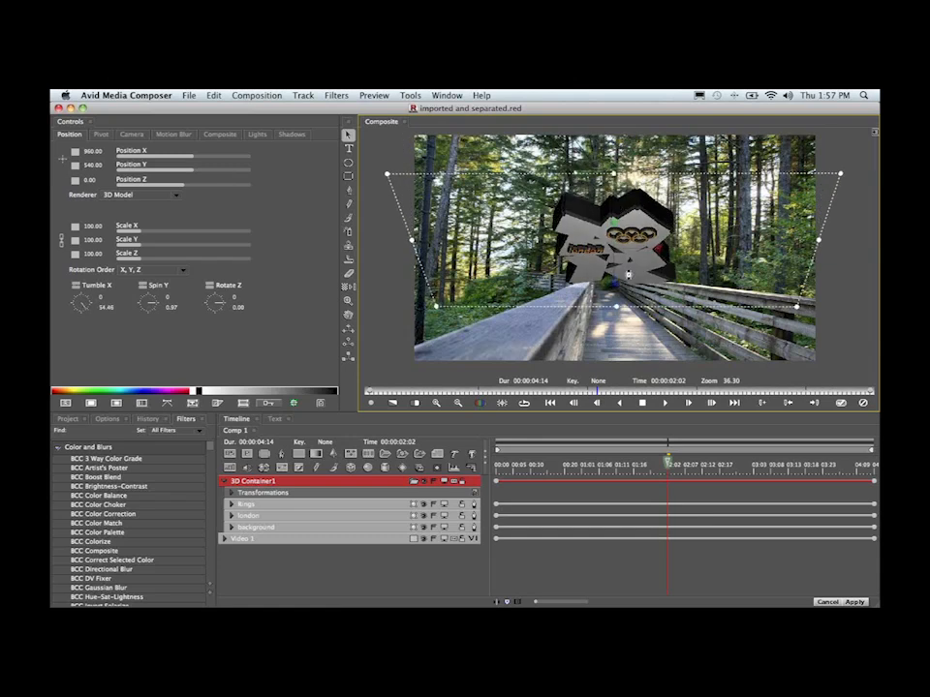
Increase the Rings track's Extrusion to about 14.62
left_click(296, 505)
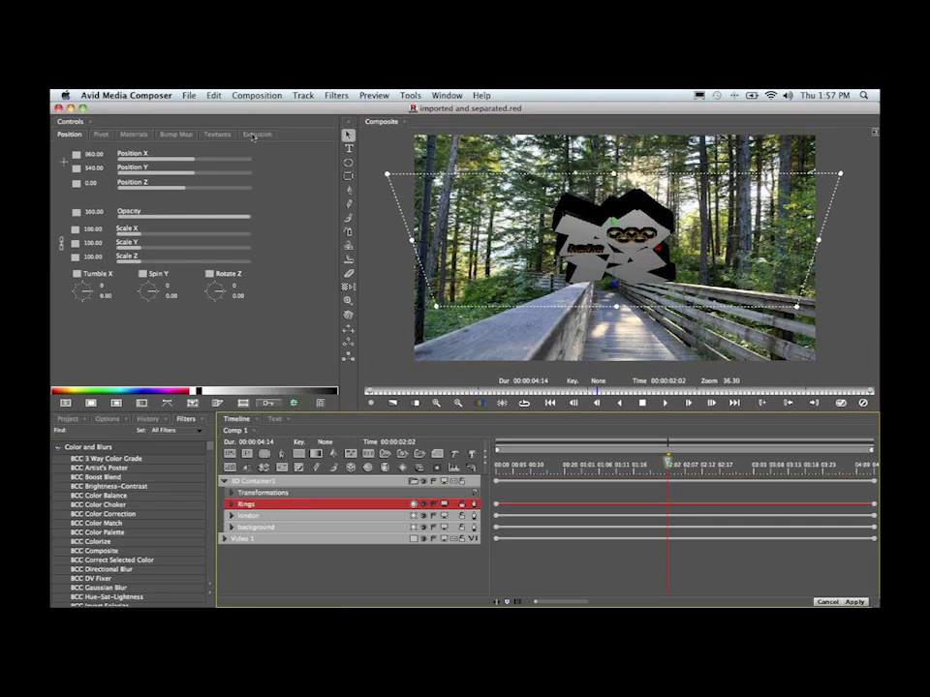
left_click(256, 135)
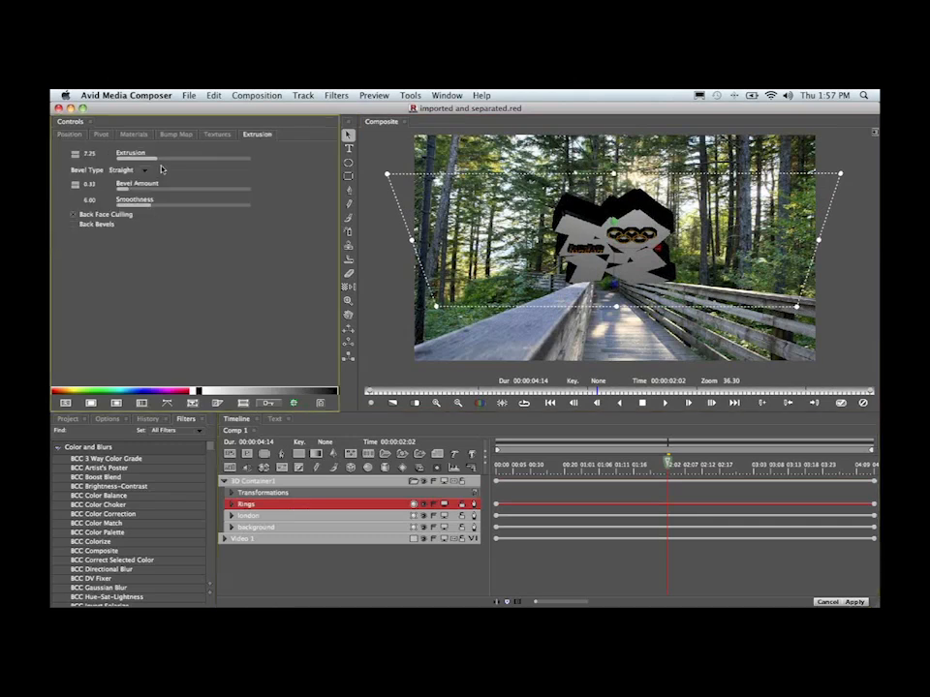
left_click_drag(157, 157, 205, 163)
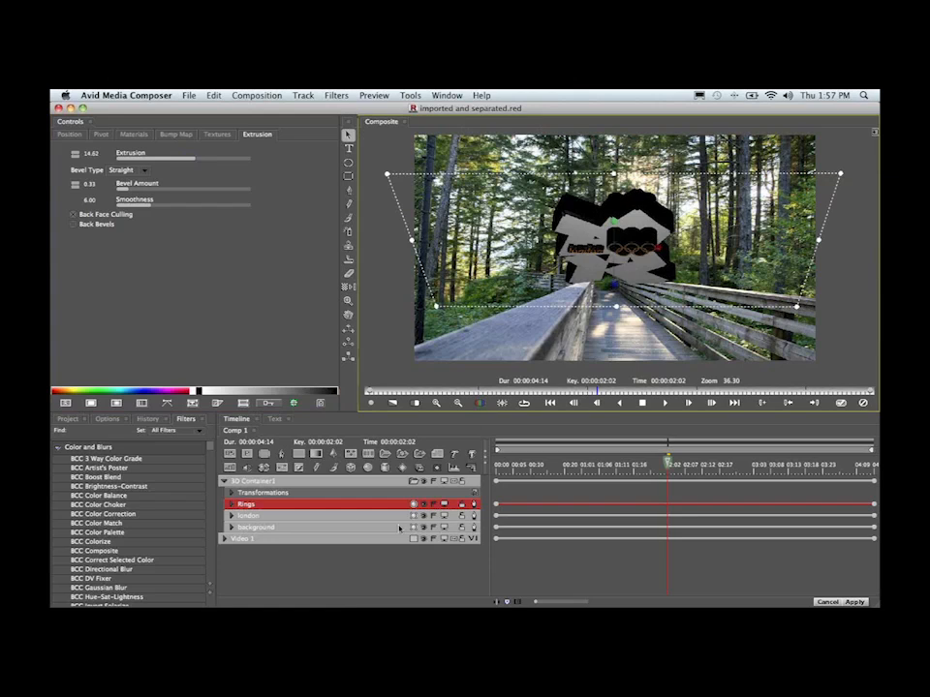
Rotate the 3D container back toward the front and reset its position and rotation settings
left_click(299, 485)
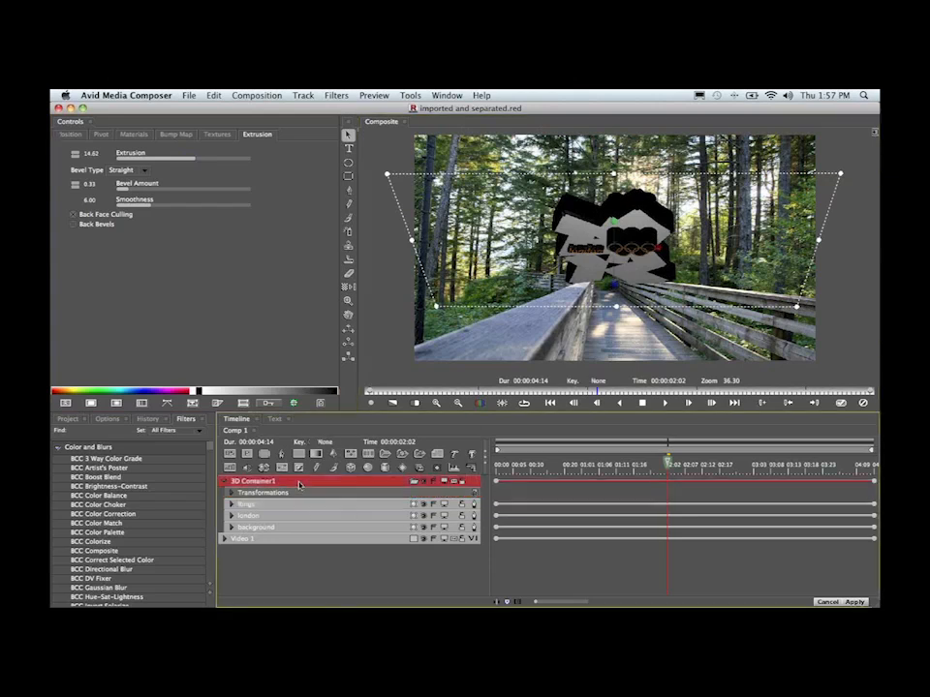
mouse_move(412, 241)
left_mouse_down()
mouse_move(549, 282)
mouse_move(385, 258)
mouse_move(417, 243)
left_mouse_up()
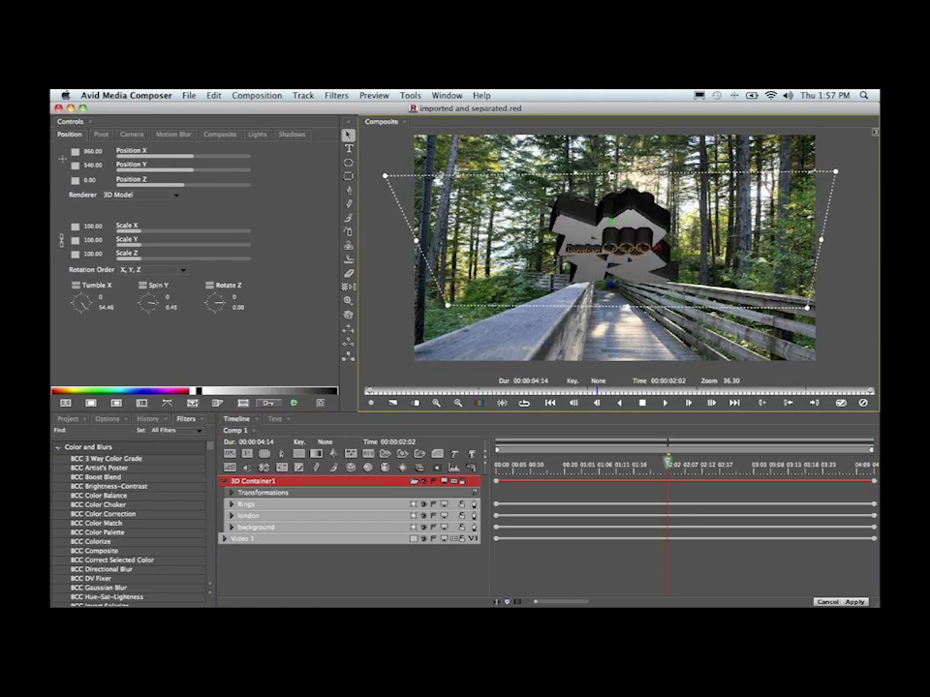
left_click_drag(586, 177, 601, 130)
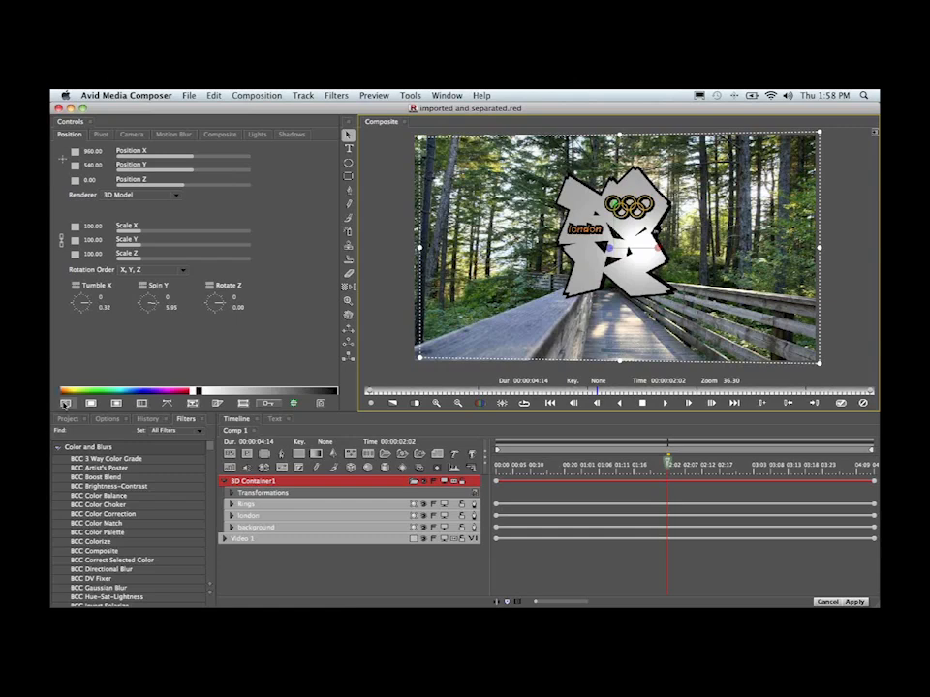
left_click(64, 403)
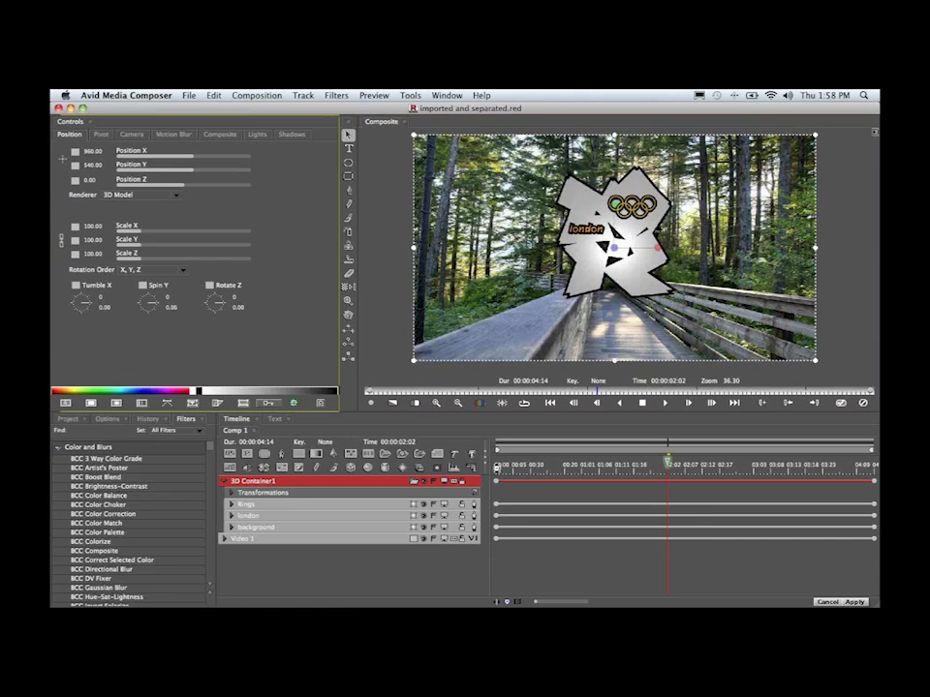
At the first frame, set the container's Spin Y interpolation to Ease In/Out and its value to about 48 degrees
left_click(497, 469)
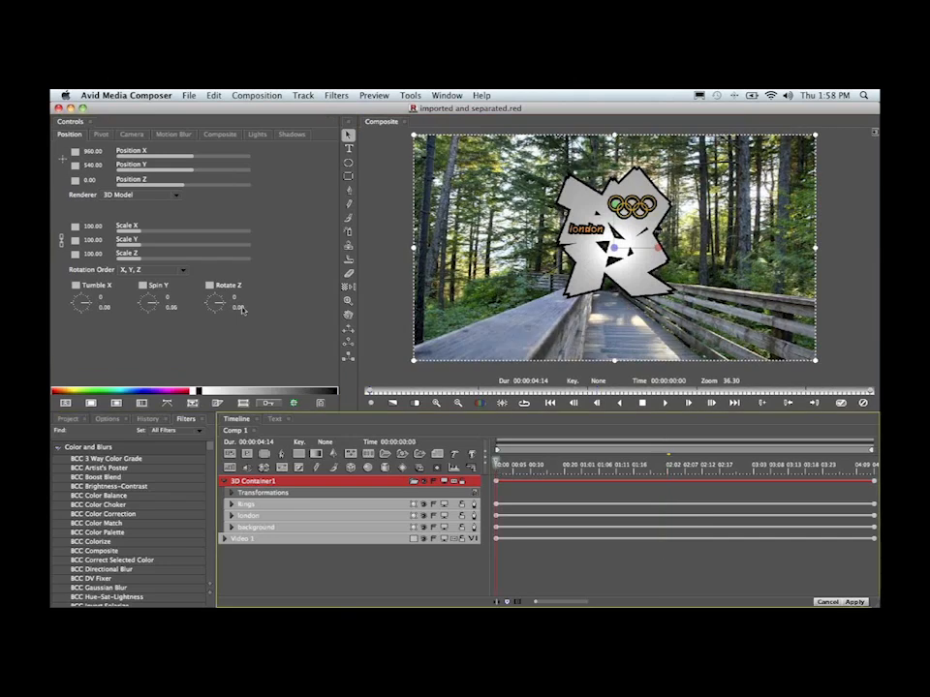
left_click(145, 287)
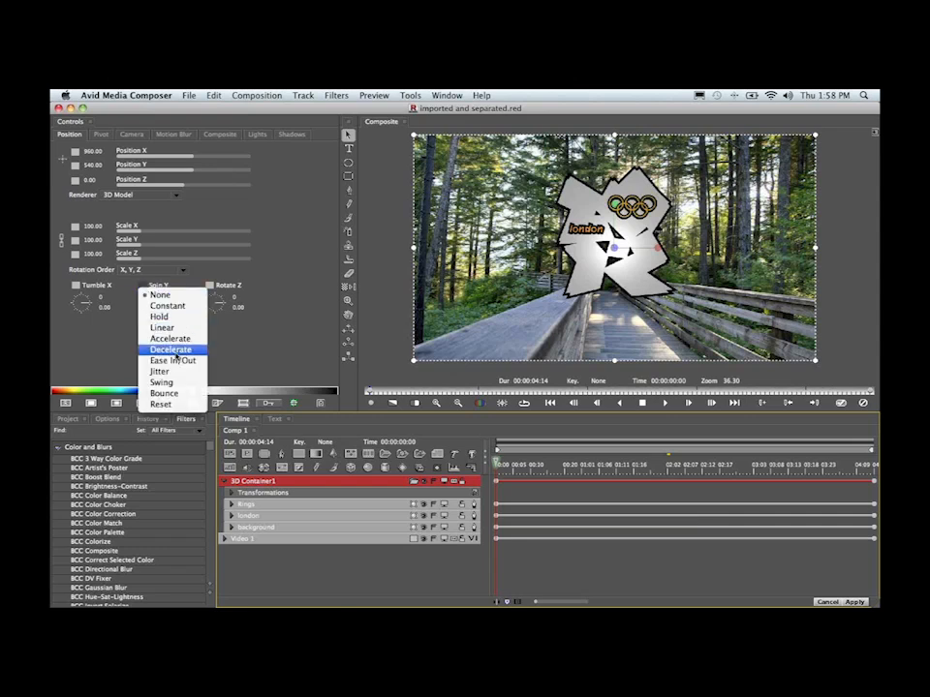
left_click(179, 361)
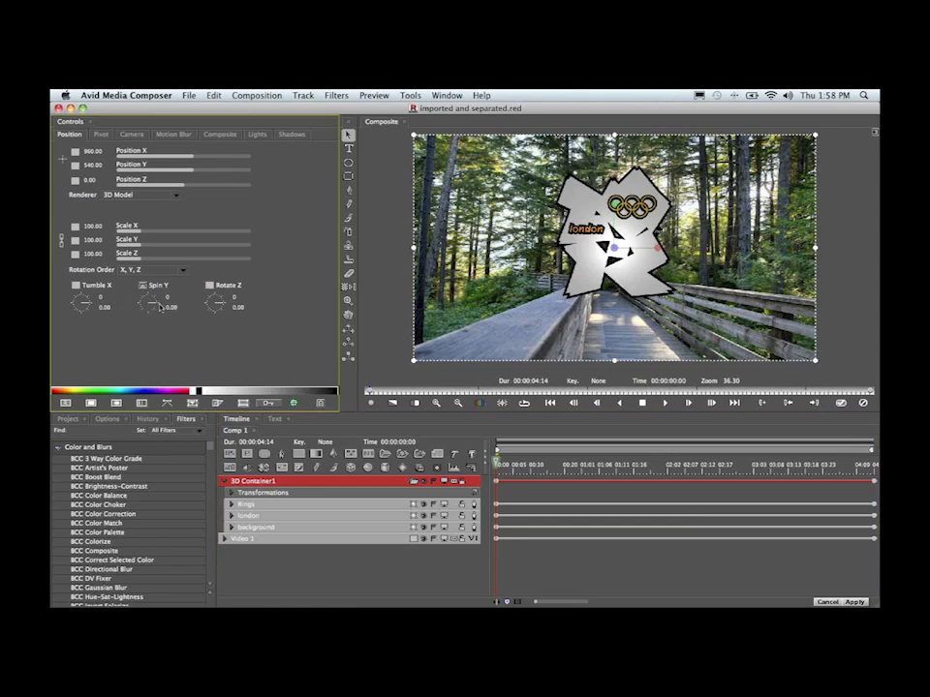
left_click_drag(155, 306, 152, 311)
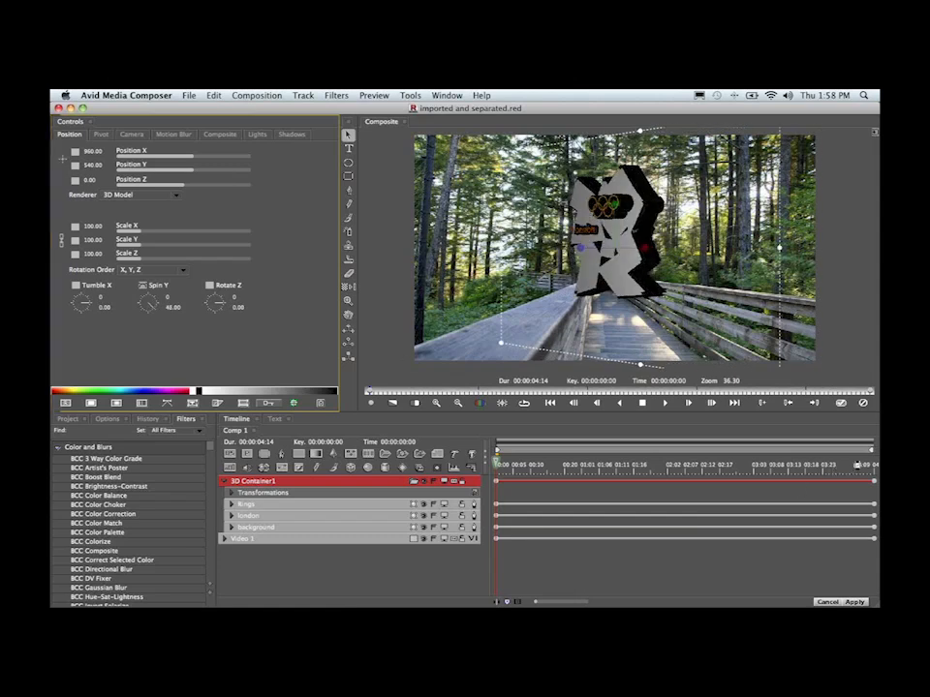
At the end of the timeline, set the container's Spin Y to about -49 degrees
left_click_drag(856, 467, 877, 466)
left_click(869, 466)
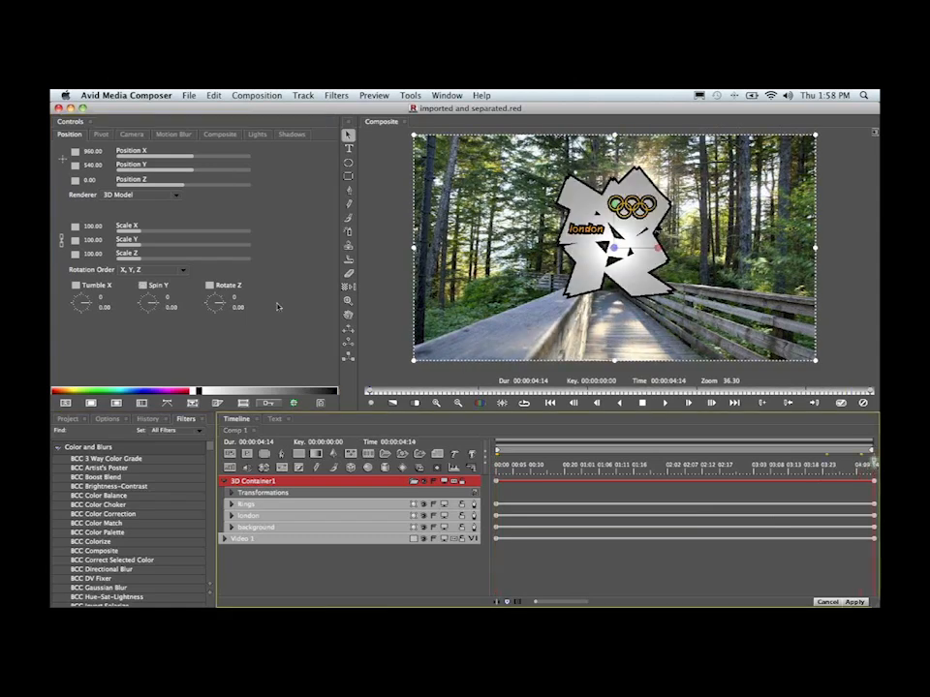
mouse_move(157, 303)
left_mouse_down()
mouse_move(153, 310)
mouse_move(152, 290)
left_mouse_up()
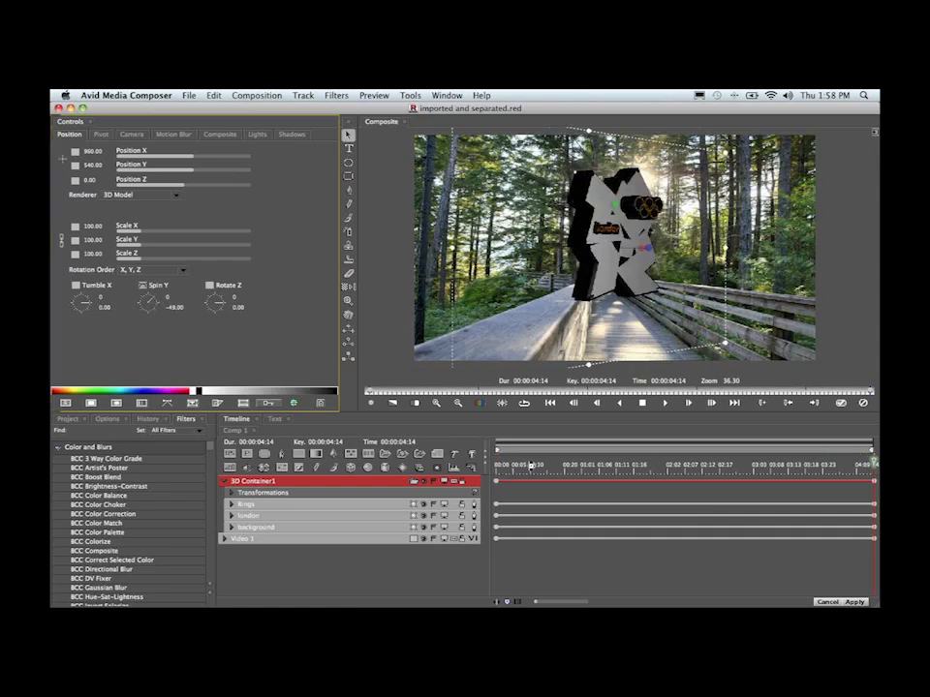
Scrub through the timeline to check the spin animation, and apply the effect to return to Avid Media Composer
left_click_drag(530, 465, 626, 467)
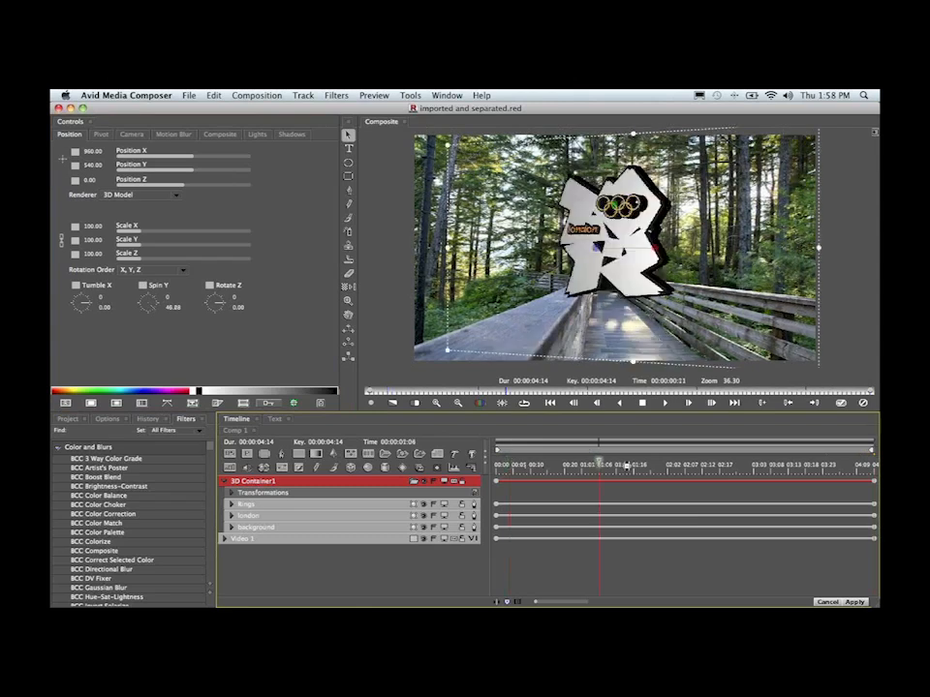
left_click_drag(759, 477, 816, 475)
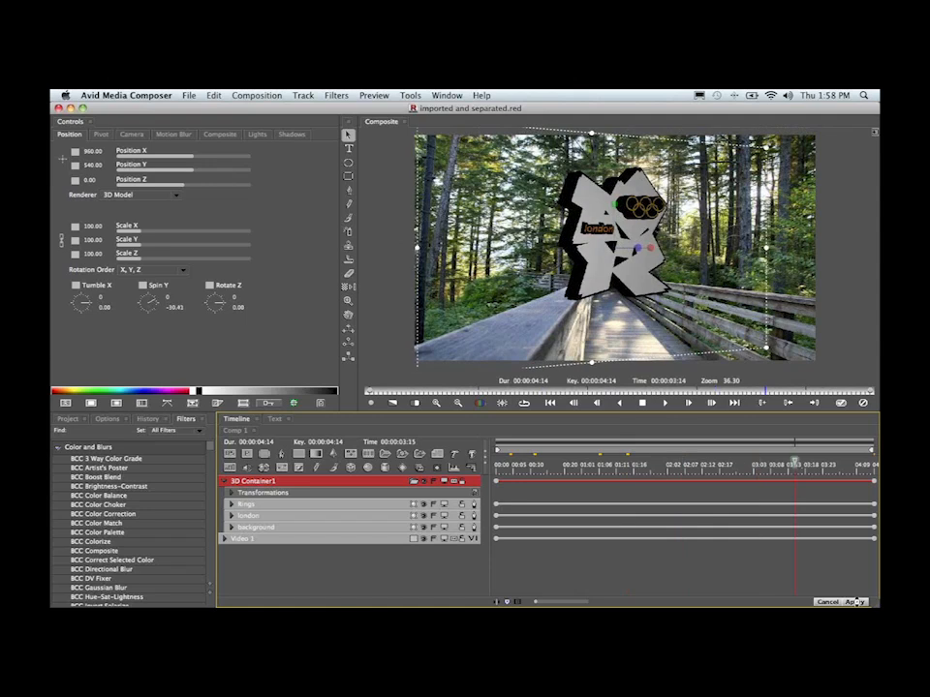
left_click(856, 601)
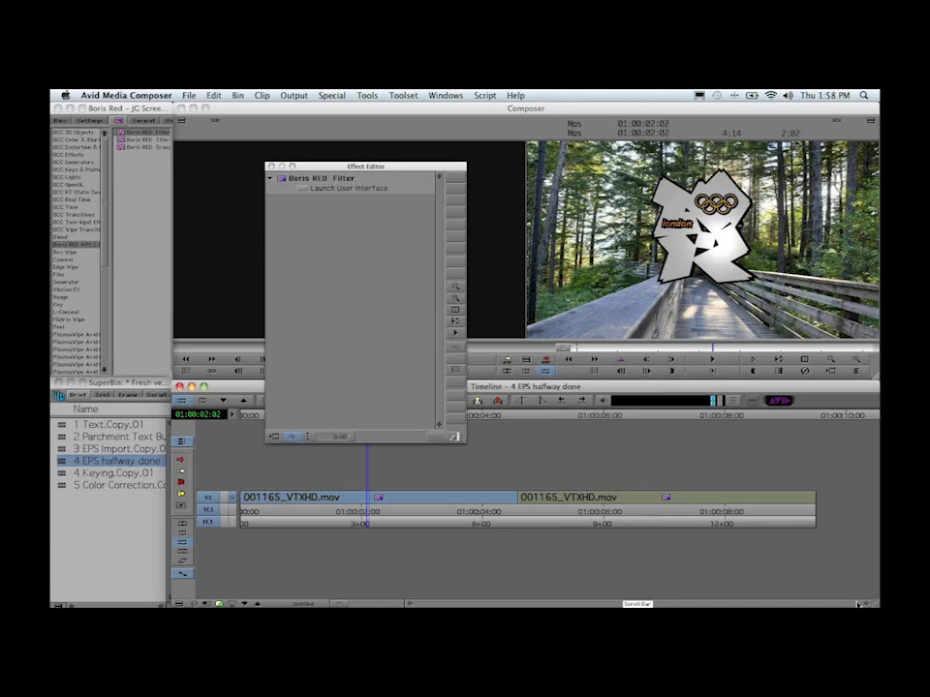
Relaunch the Boris RED interface from the Effect Editor and examine the london track's media source and shape options
left_click(303, 190)
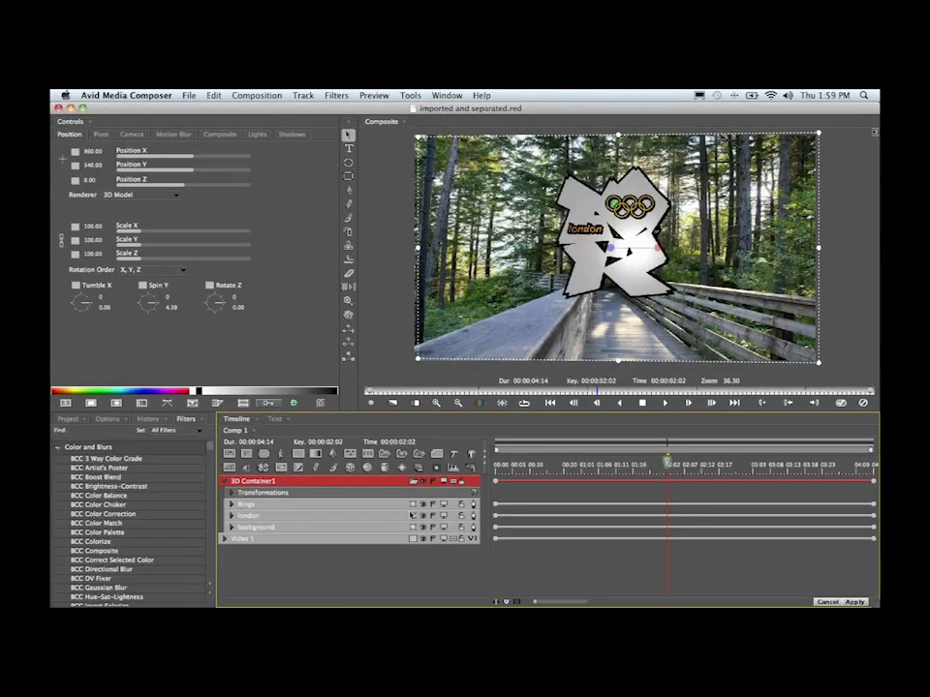
left_click(411, 515)
left_click(462, 516)
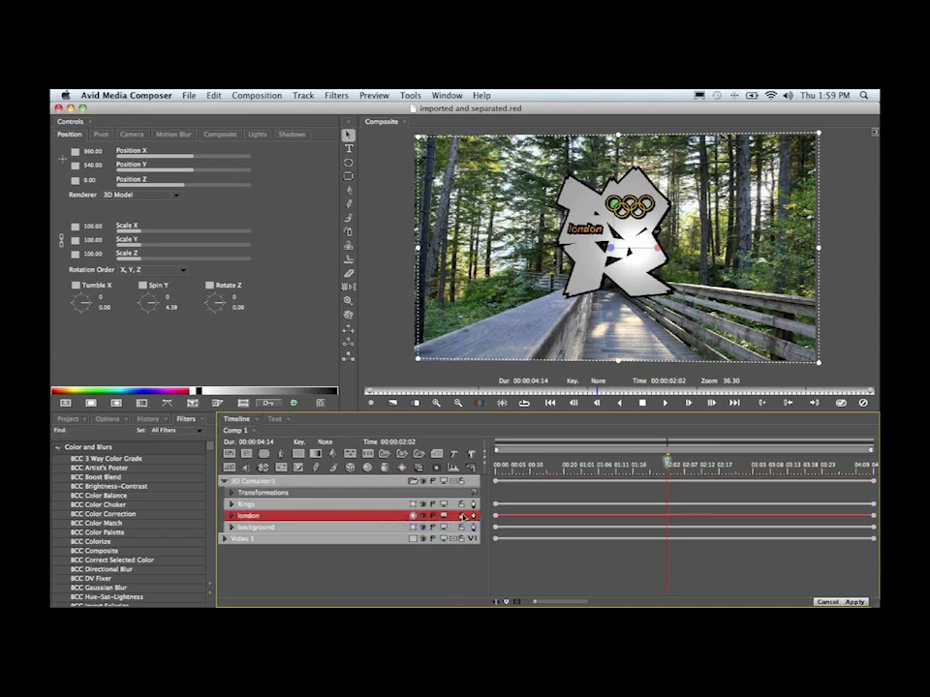
left_click(472, 517)
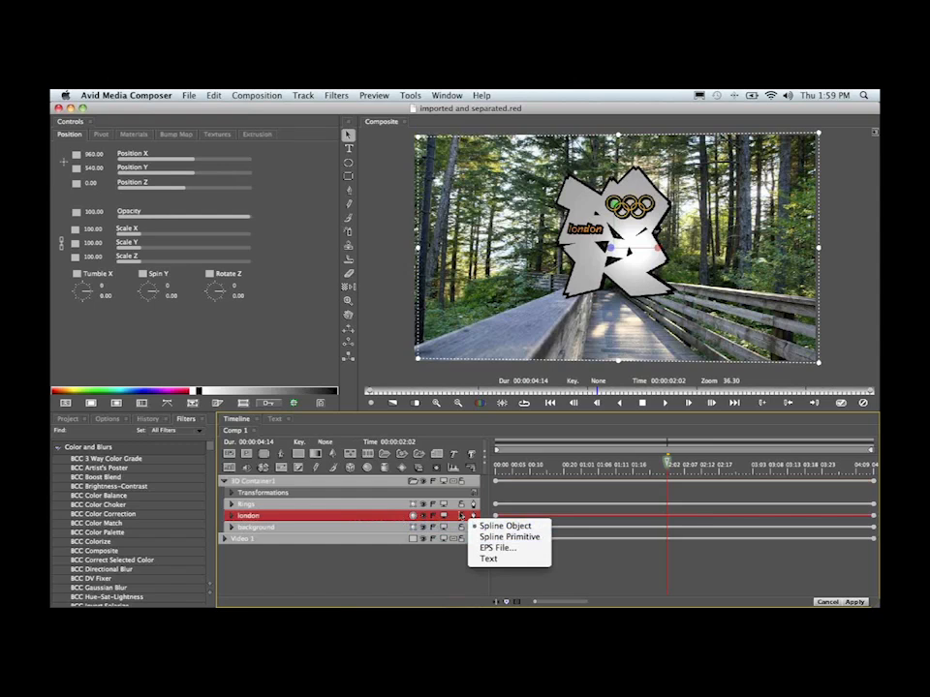
left_click(452, 512)
left_click(416, 516)
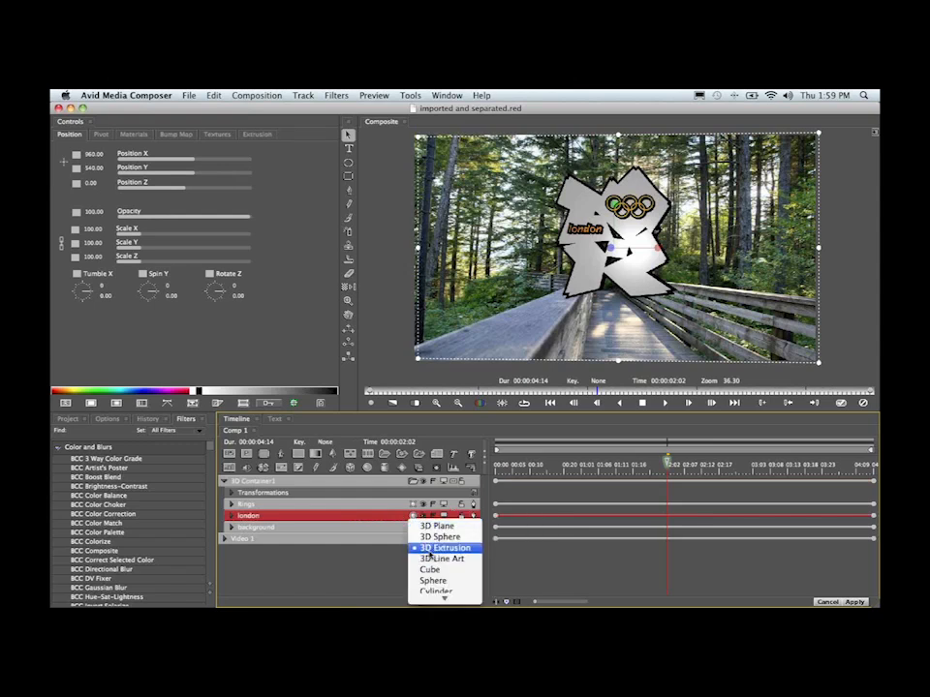
Examine the london track's Extrusion and Materials settings
left_click(396, 518)
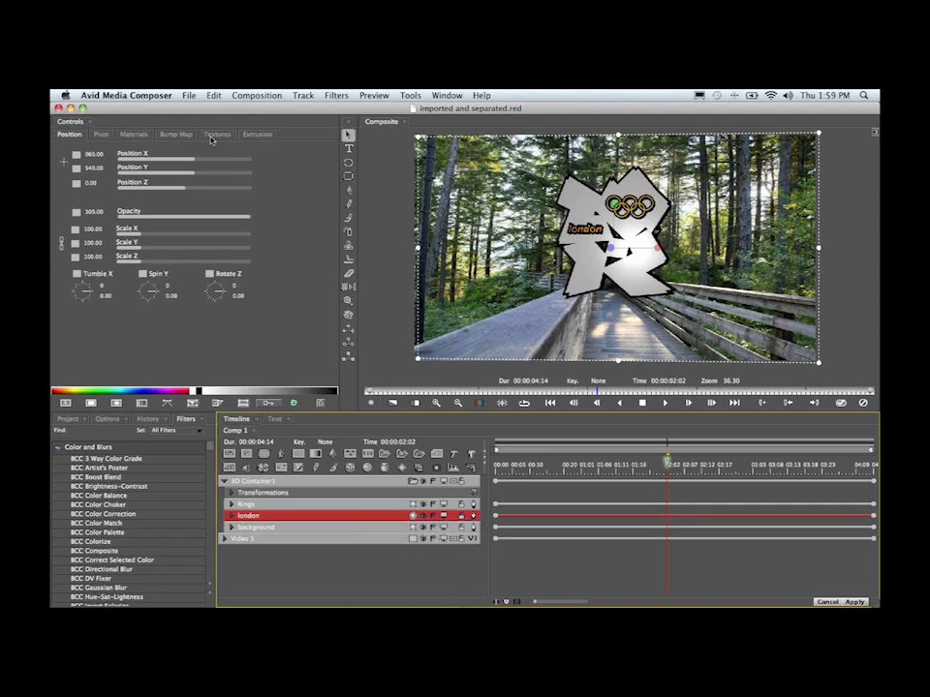
left_click(262, 135)
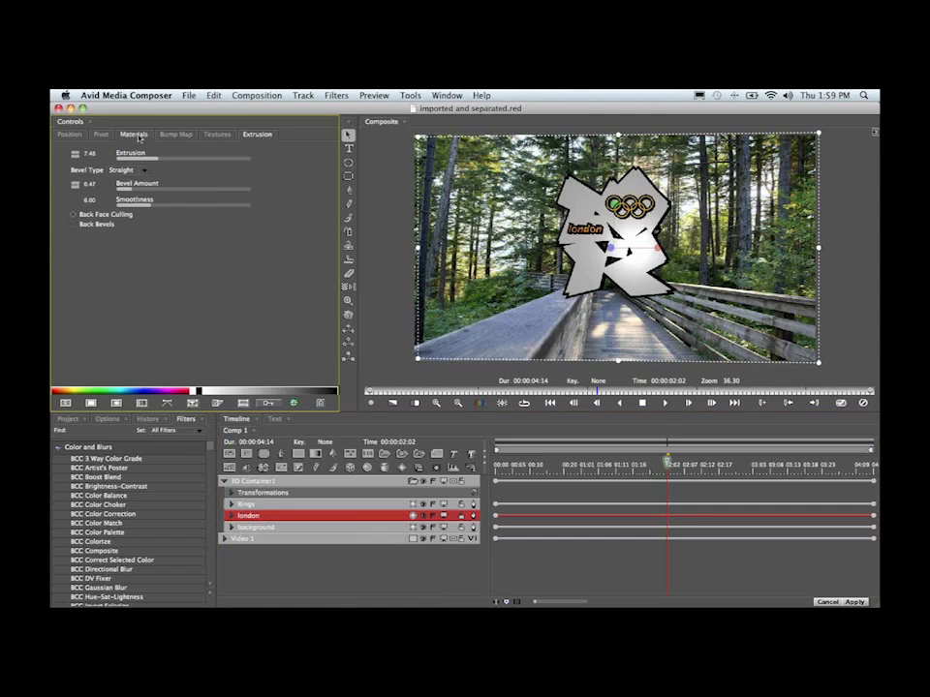
left_click(137, 136)
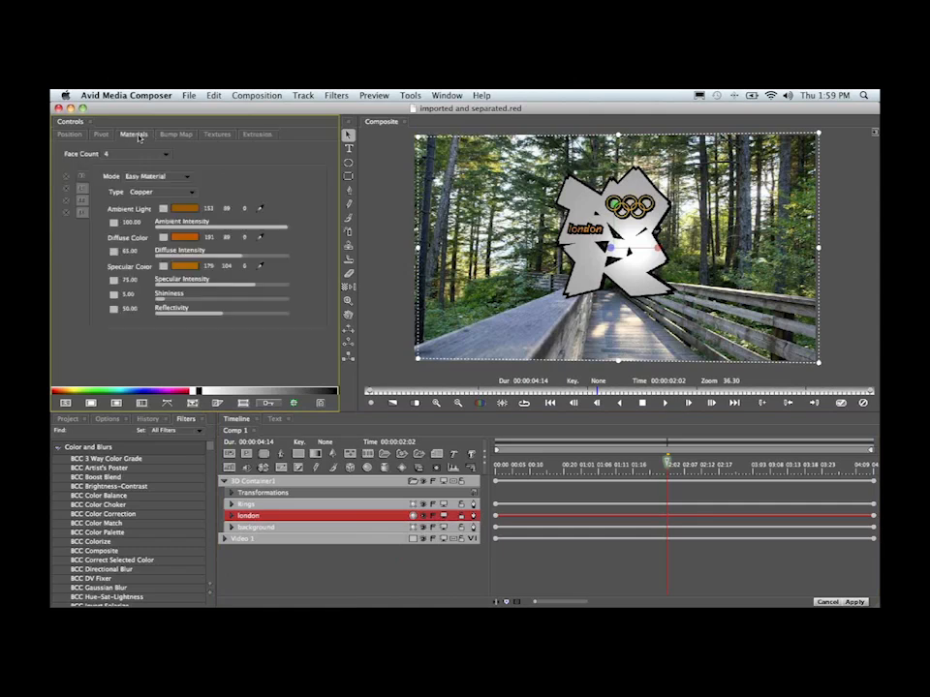
Collapse 3D Container1, apply the effect to return to Avid Media Composer, and close the Effect Editor
left_click(322, 484)
left_click(224, 481)
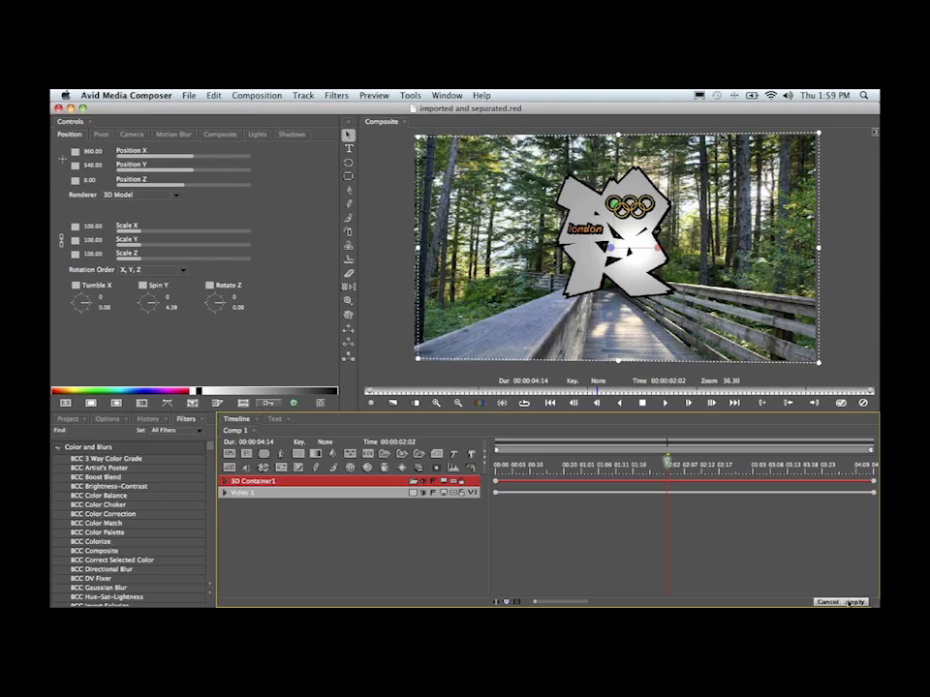
left_click(848, 603)
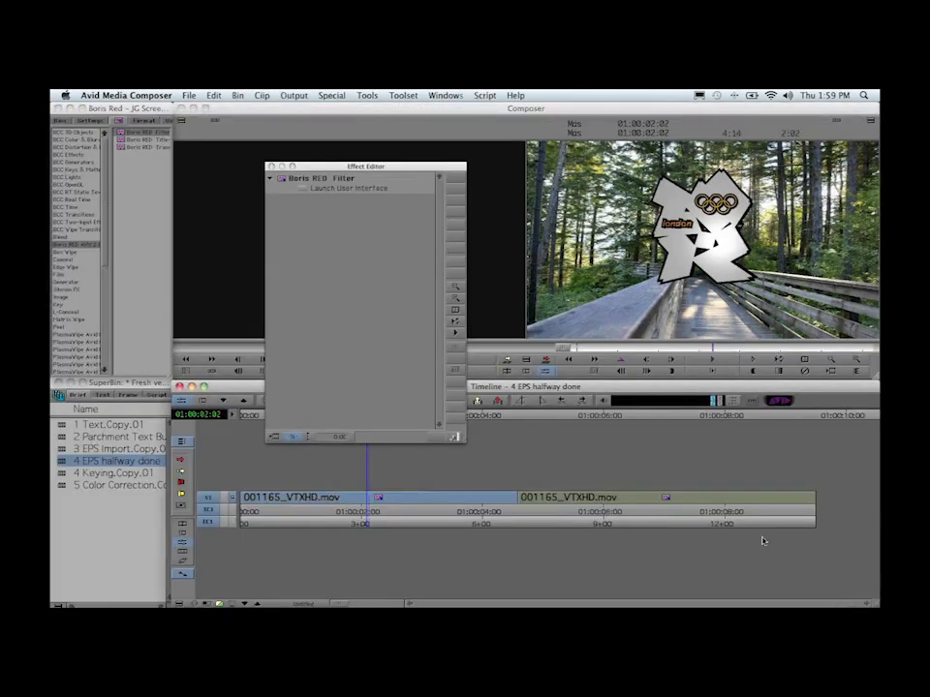
left_click(272, 167)
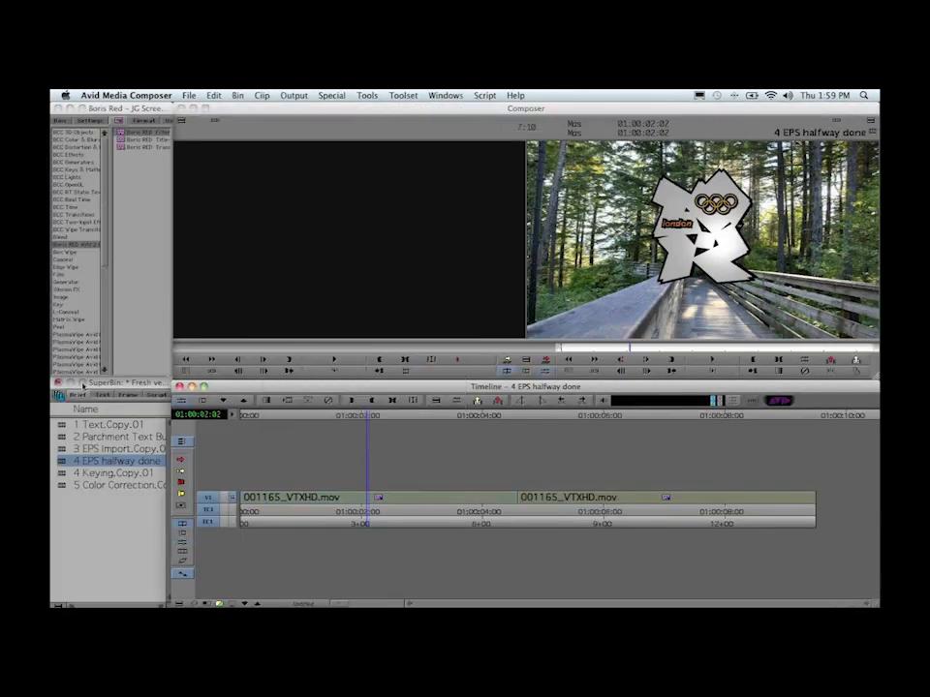
Open the 4 Keying.Copy.01 sequence and replace the effect on the V2 green-screen clip with a fresh Boris RED Filter
double_click(64, 473)
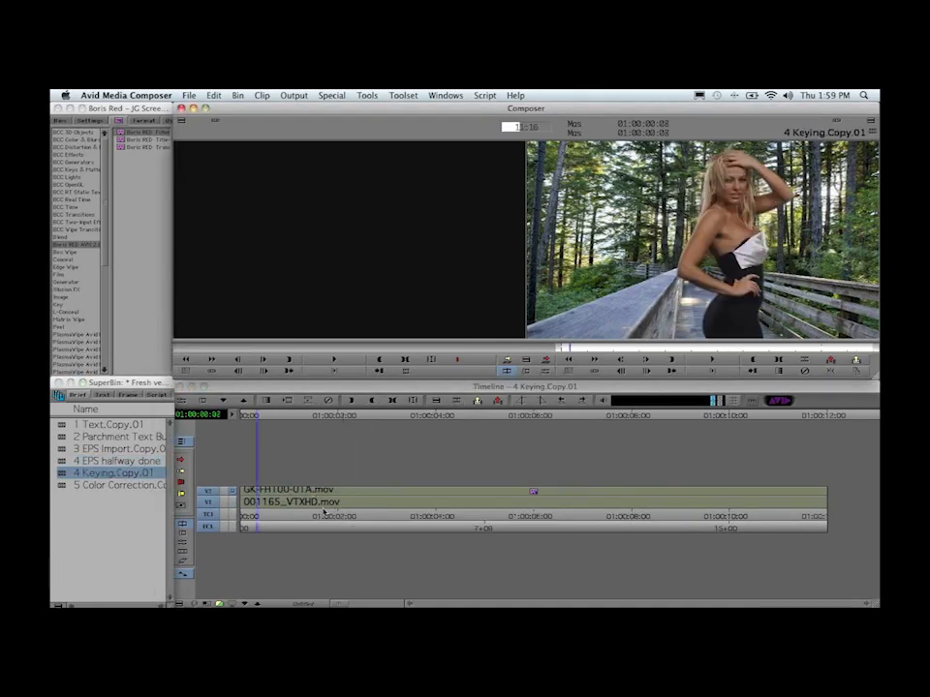
left_click_drag(326, 511, 258, 502)
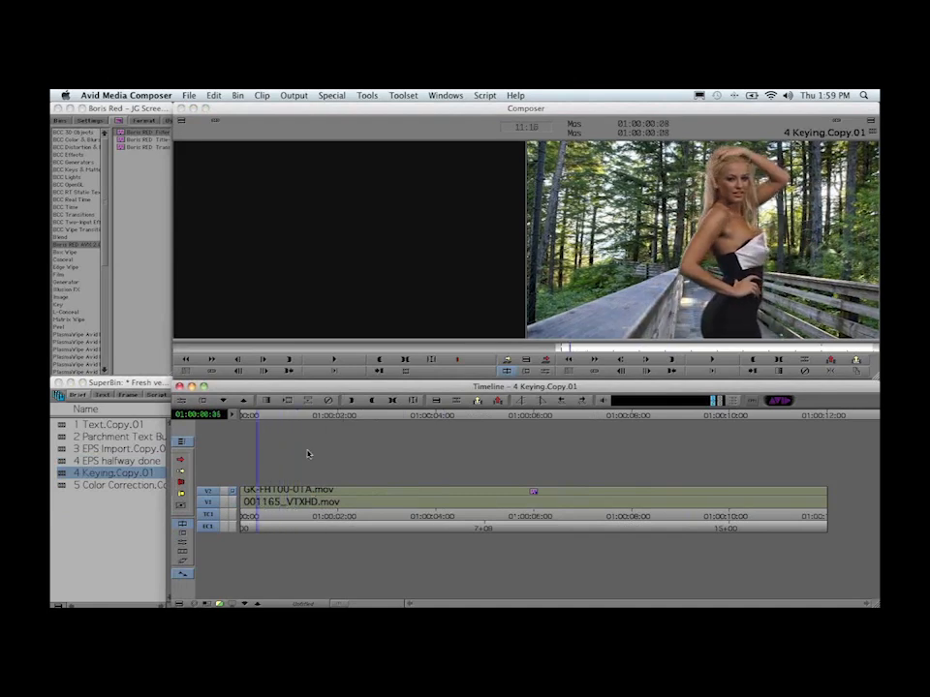
left_click(332, 401)
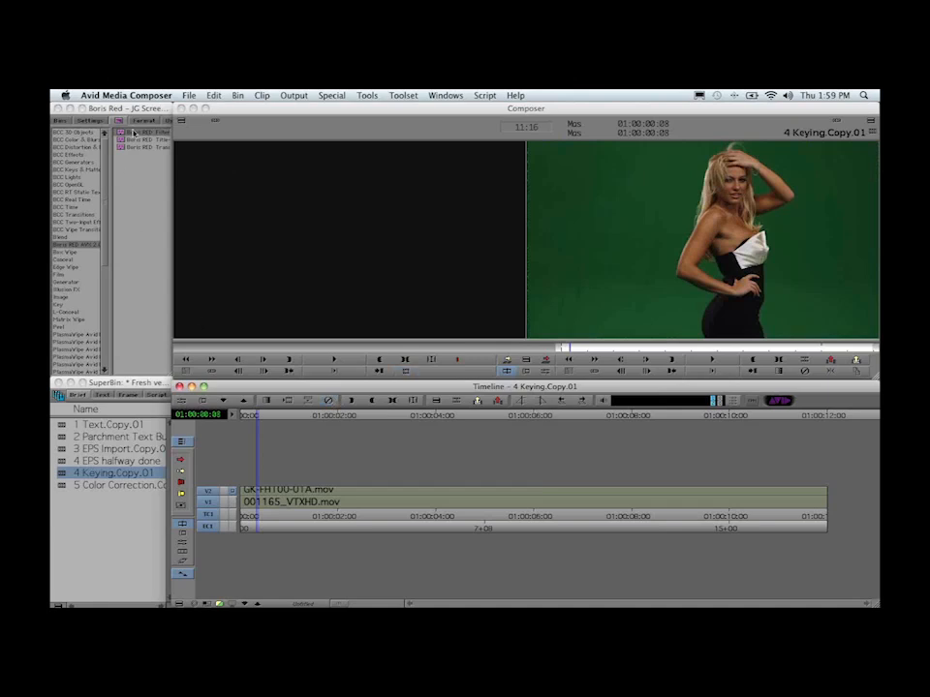
left_click_drag(121, 132, 318, 491)
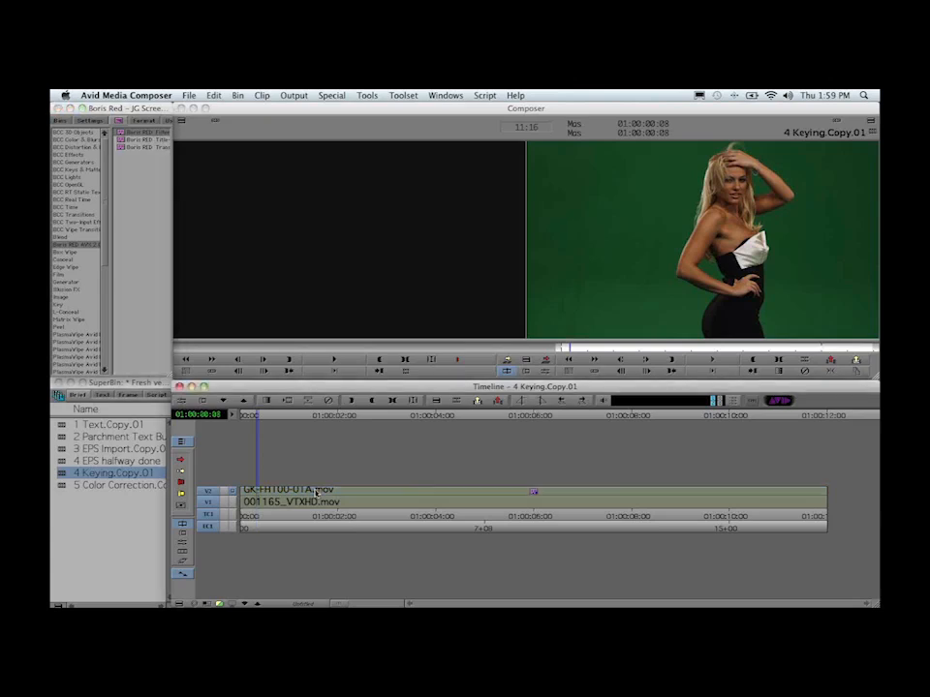
Park at the sequence's first frame and launch the Boris RED interface from the Effect Editor
left_click(251, 519)
left_click(243, 517)
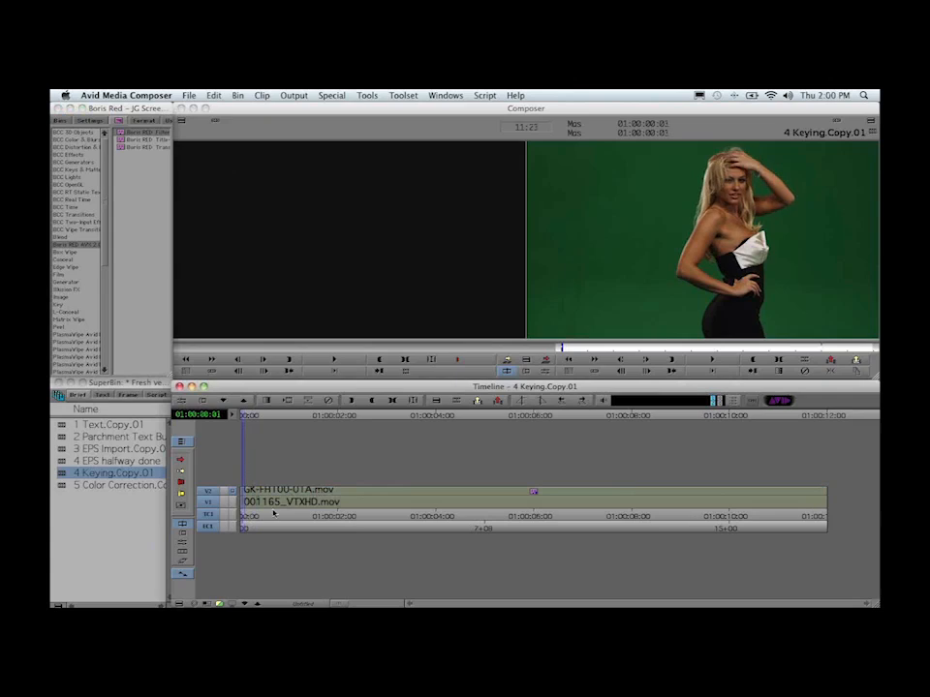
key("Home")
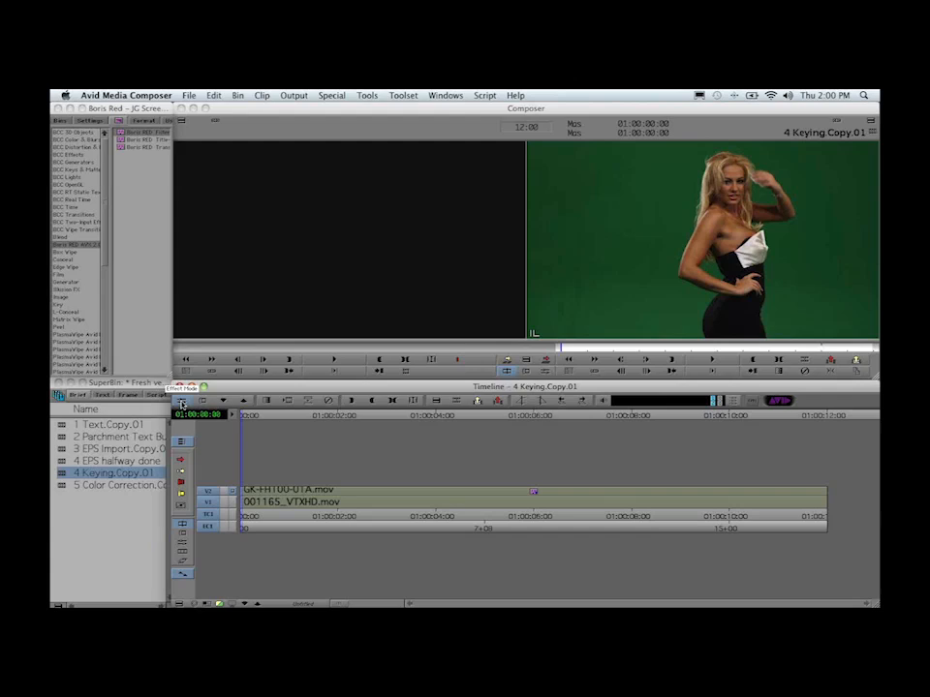
left_click(182, 404)
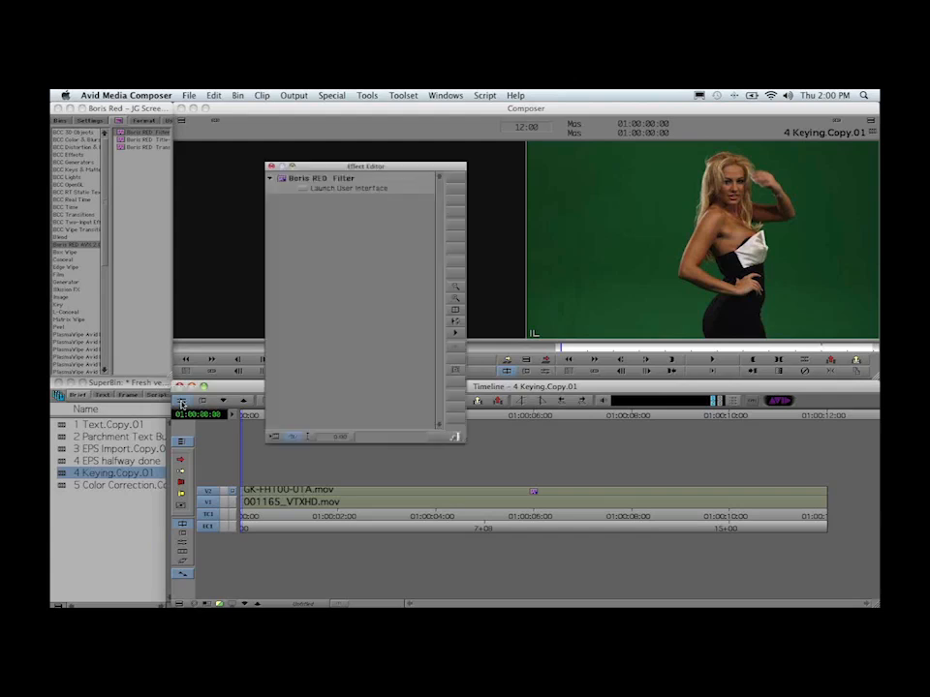
left_click(302, 190)
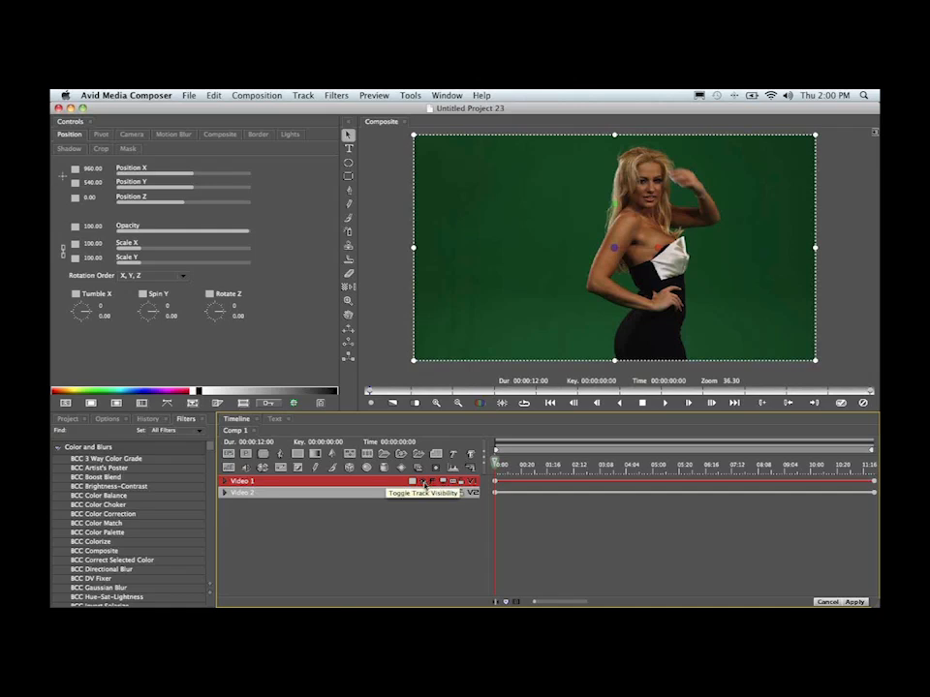
Hide and reshow Video 1 to view the background track, and apply the effect to return to Avid Media Composer
left_click(422, 483)
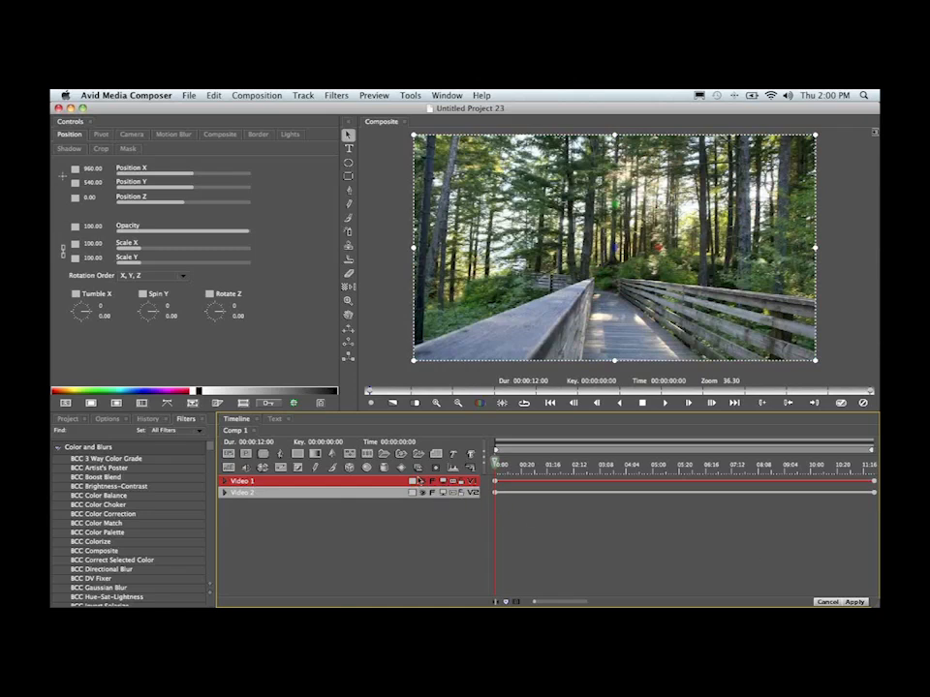
left_click(422, 483)
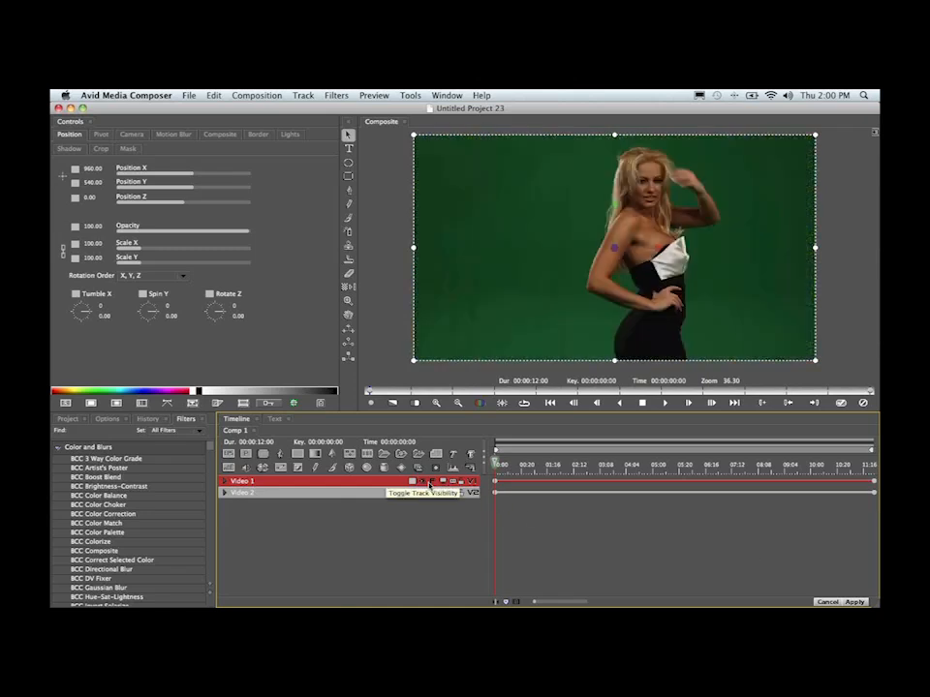
left_click(852, 601)
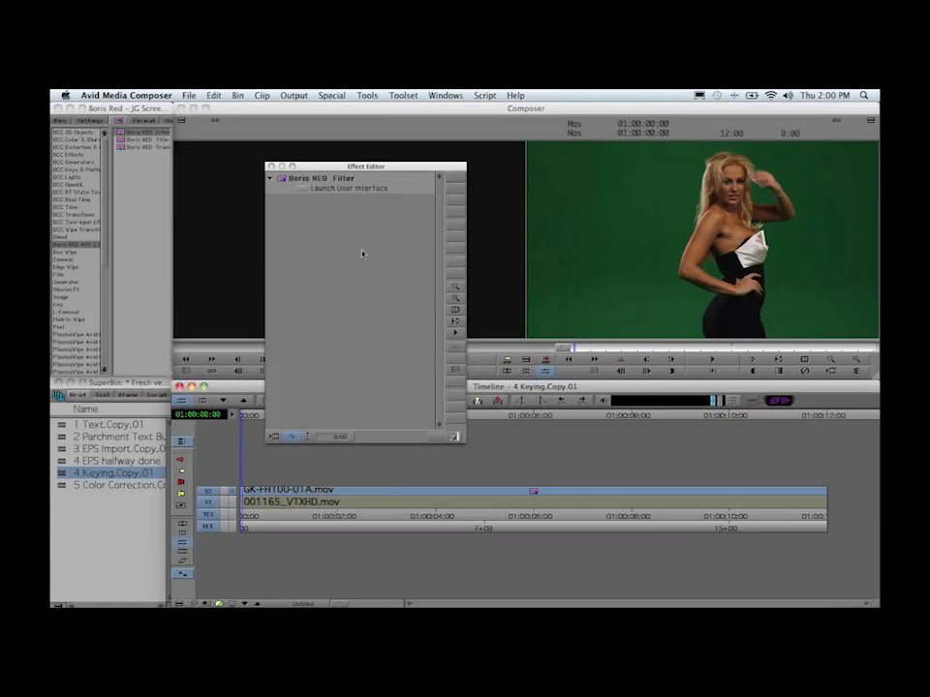
Relaunch the Boris RED interface from the Effect Editor and examine the Video 2 track's media source options
left_click(301, 190)
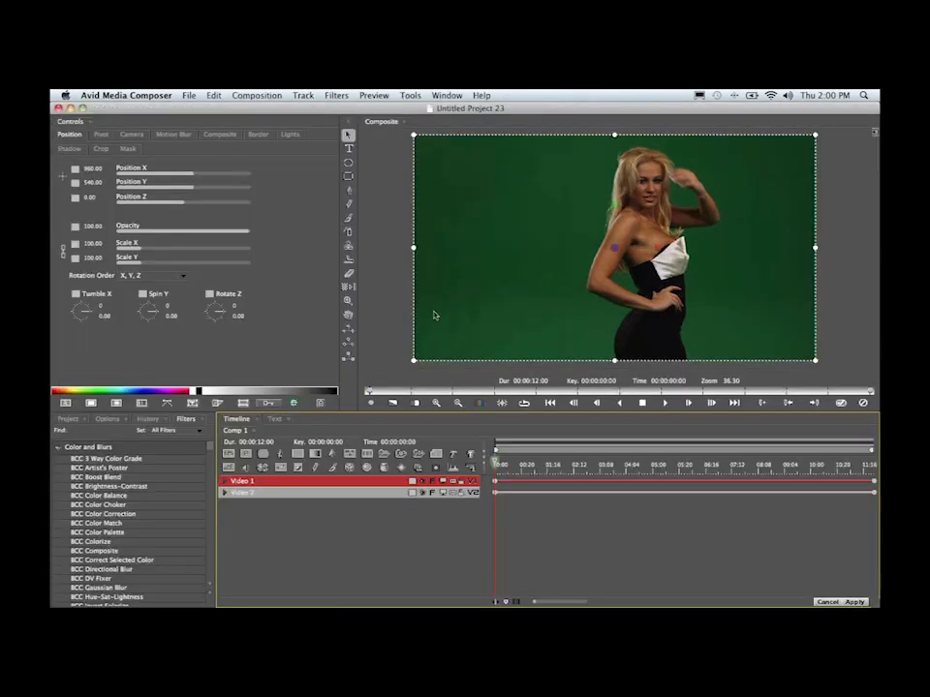
left_click(474, 495)
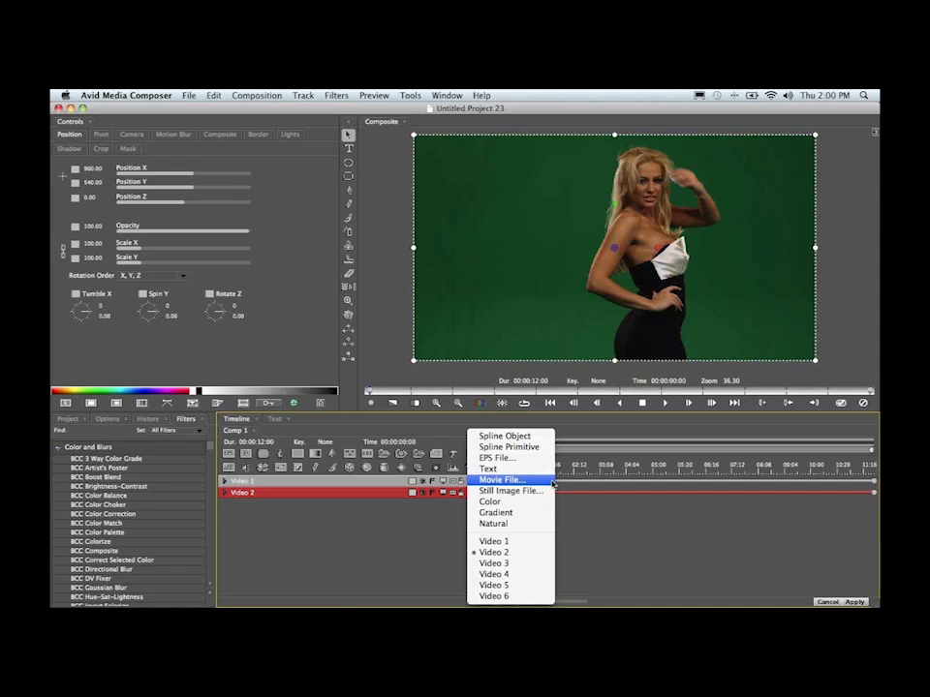
left_click(372, 518)
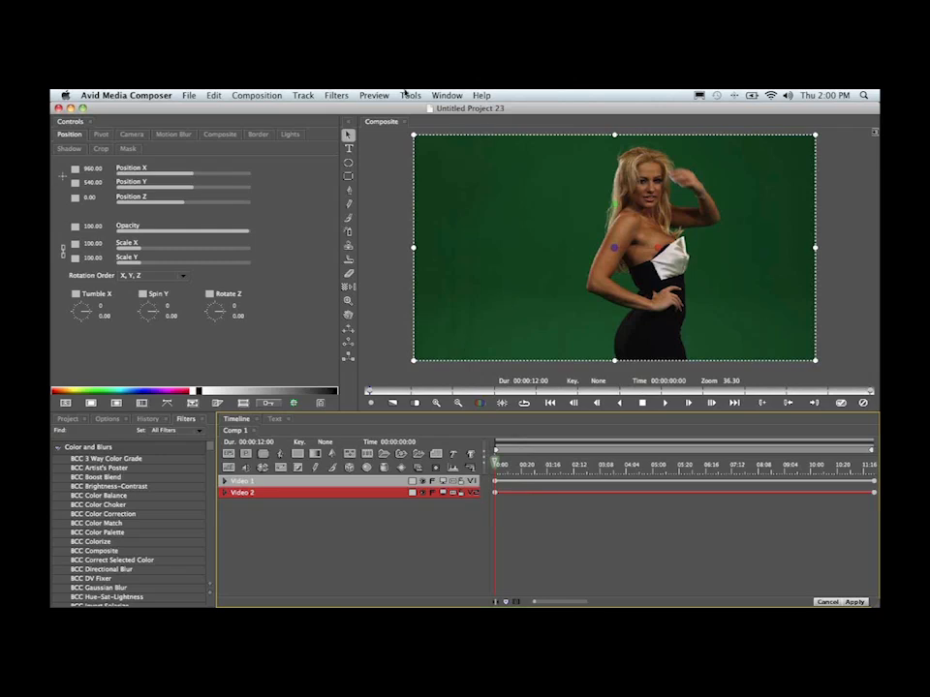
Load the Filter Effects workspace and widen the Controls area slightly
left_click(446, 97)
mouse_move(450, 111)
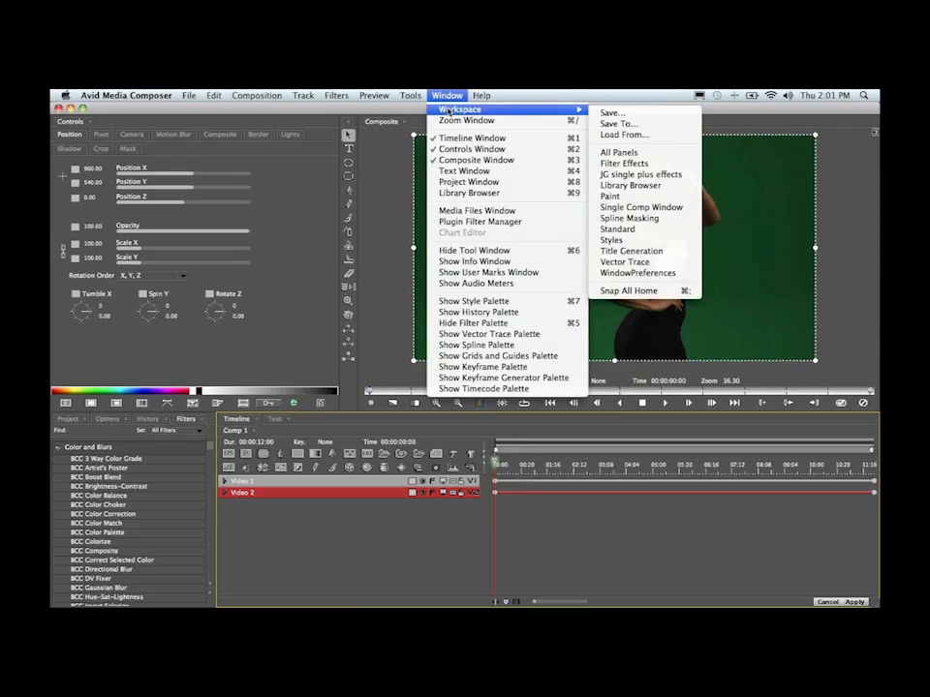
left_click(662, 165)
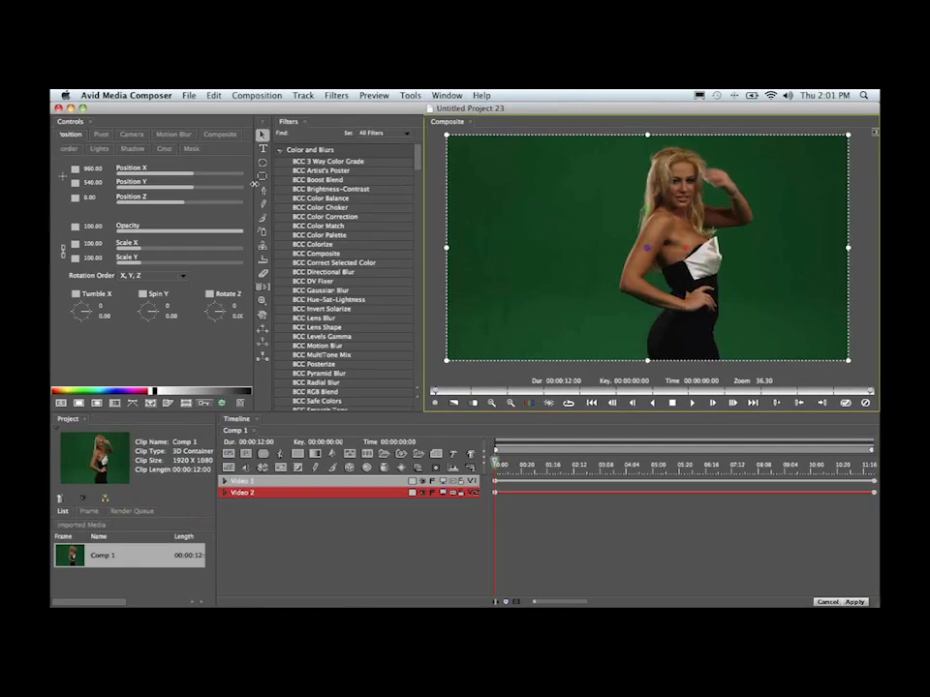
left_click_drag(251, 186, 288, 187)
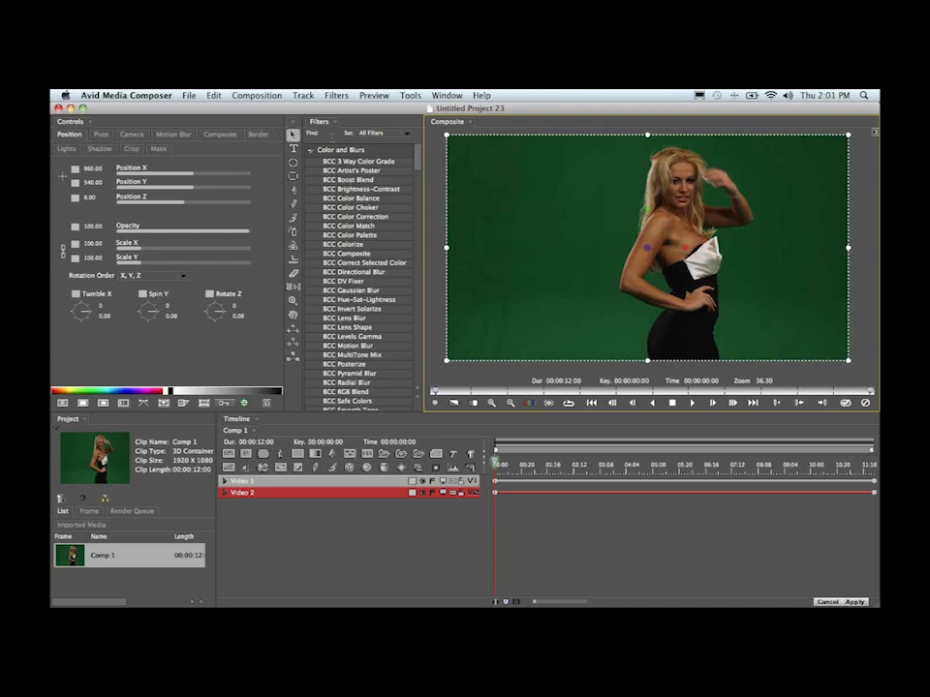
Search the filters for "key" and apply BCC Chroma Key to the Video 1 track
left_click(332, 133)
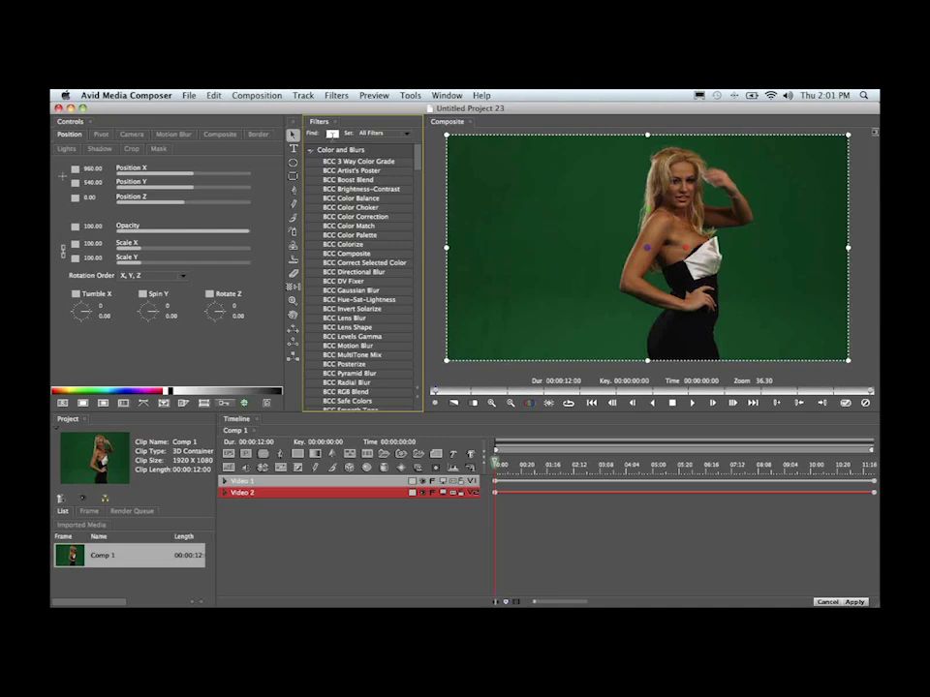
type("cho")
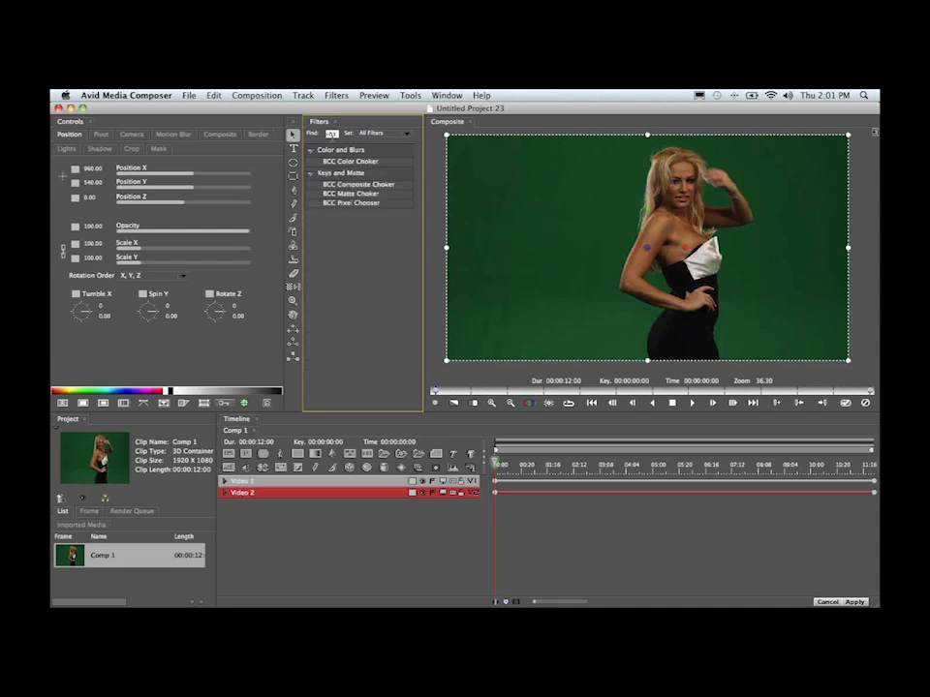
key("BackSpace")
key("BackSpace")
key("BackSpace")
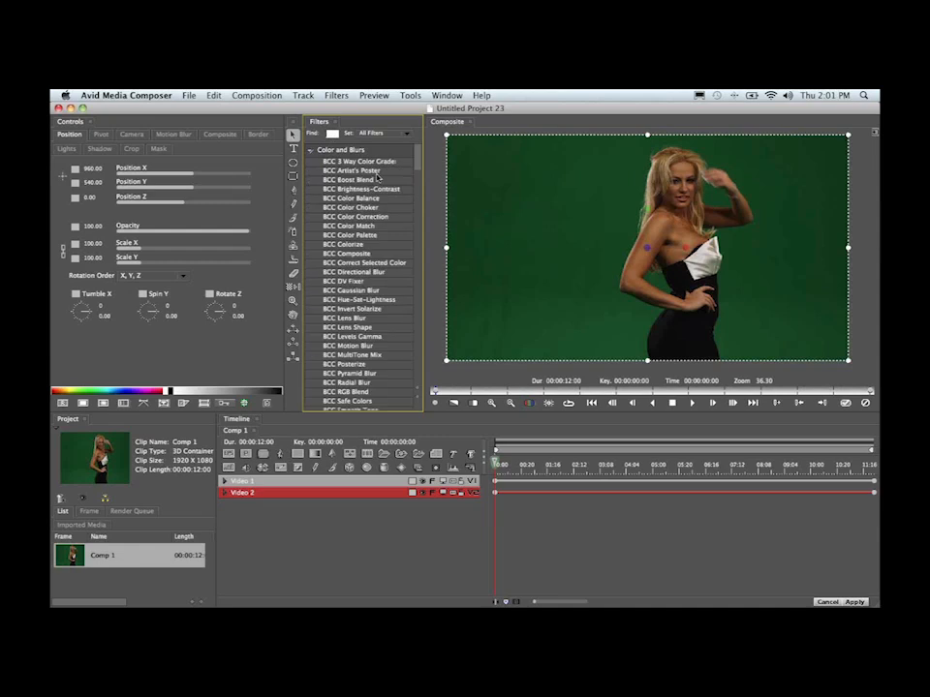
type("key")
left_click(375, 162)
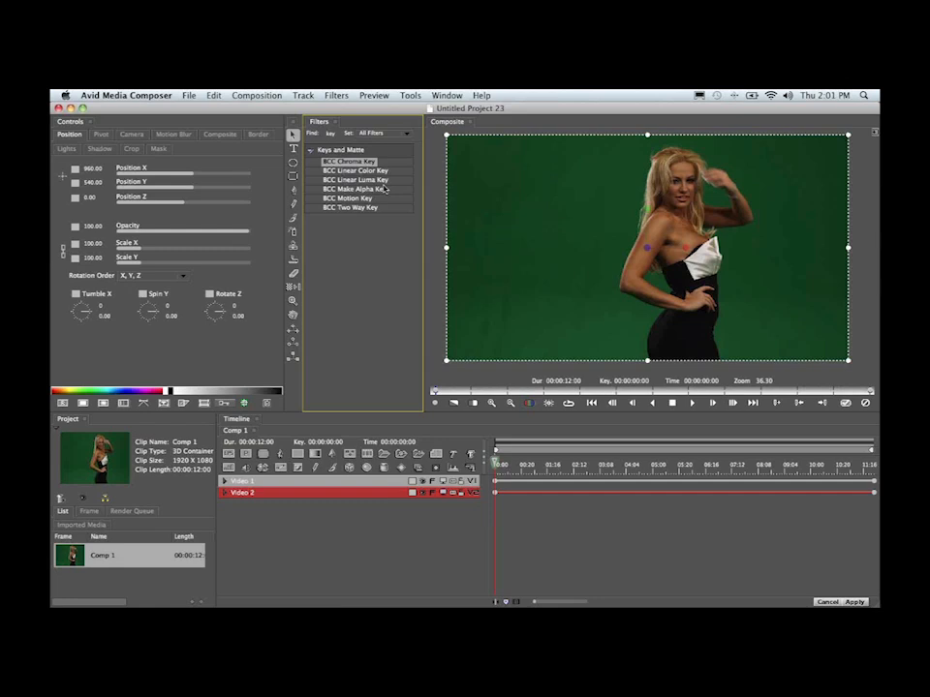
left_click_drag(361, 162, 347, 483)
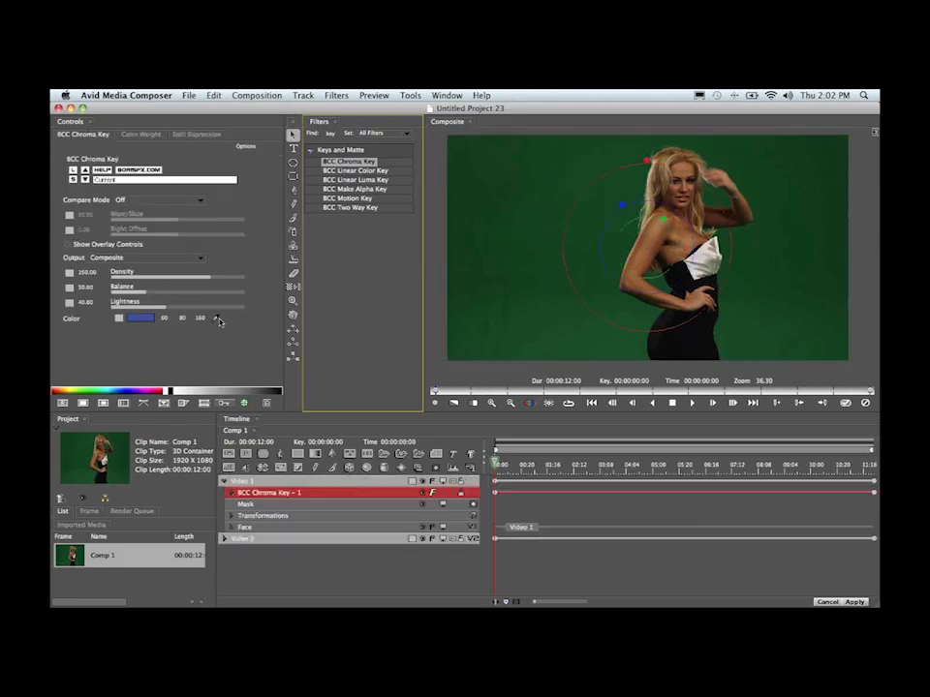
Sample the chroma key color from the green backdrop beside the woman's body, setting it to 25, 75, 40
left_click(216, 321)
left_click(683, 245)
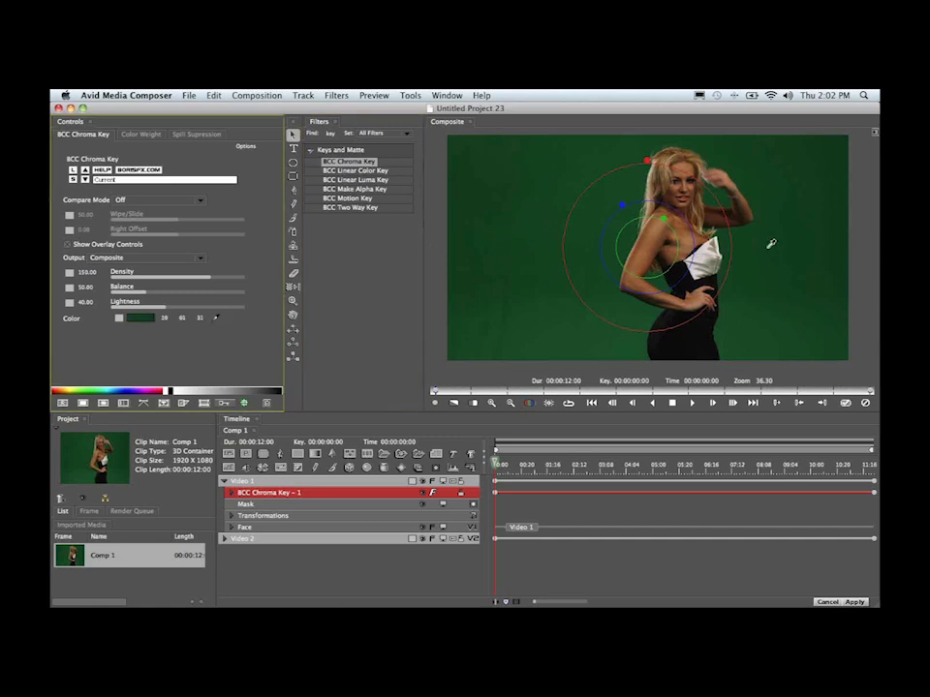
left_click(732, 205)
left_click(649, 313)
left_click(654, 315)
left_click(650, 315)
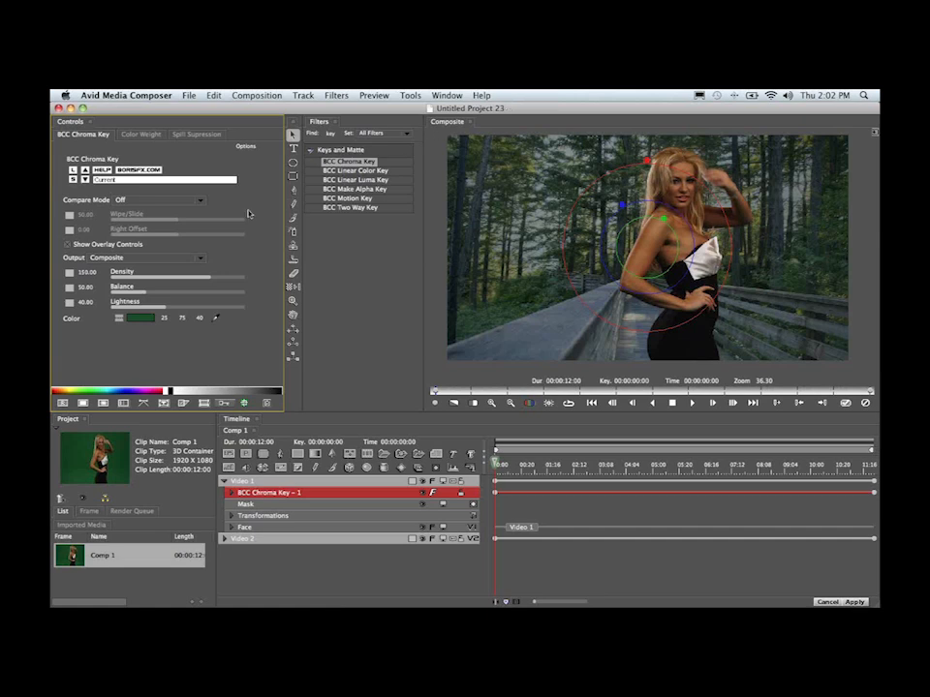
With the output set to Show Matte, raise the chroma key's Lightness to 85.71, and return the output to Composite
left_click(140, 259)
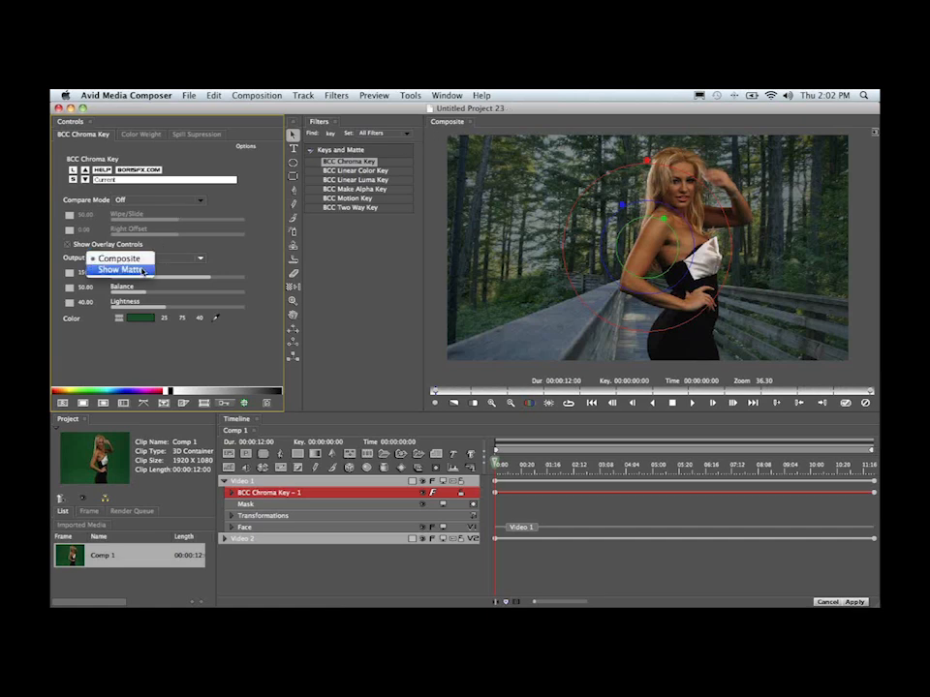
left_click(143, 271)
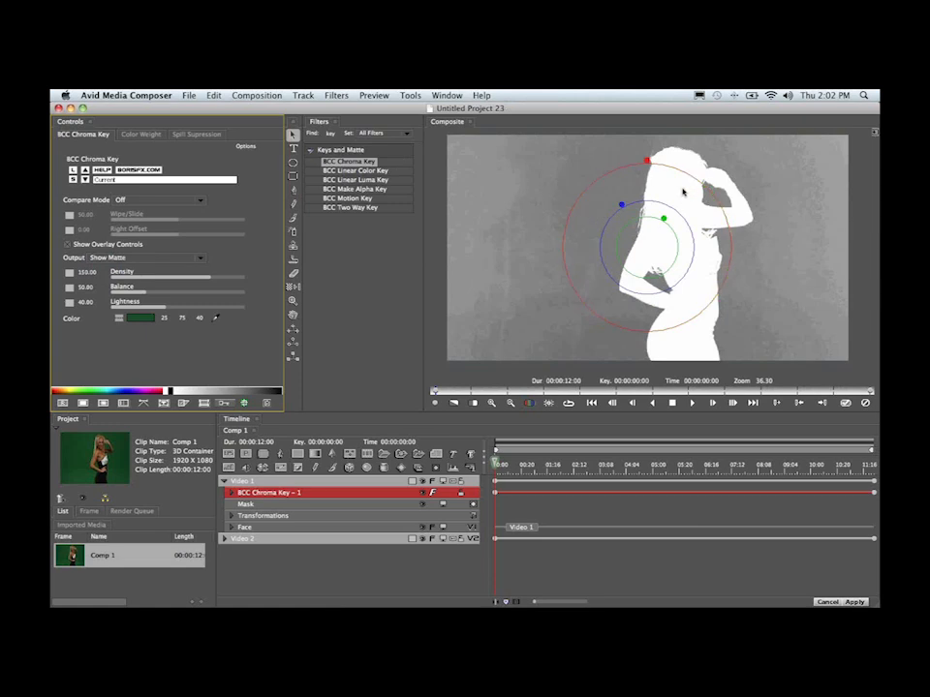
left_click_drag(622, 207, 598, 162)
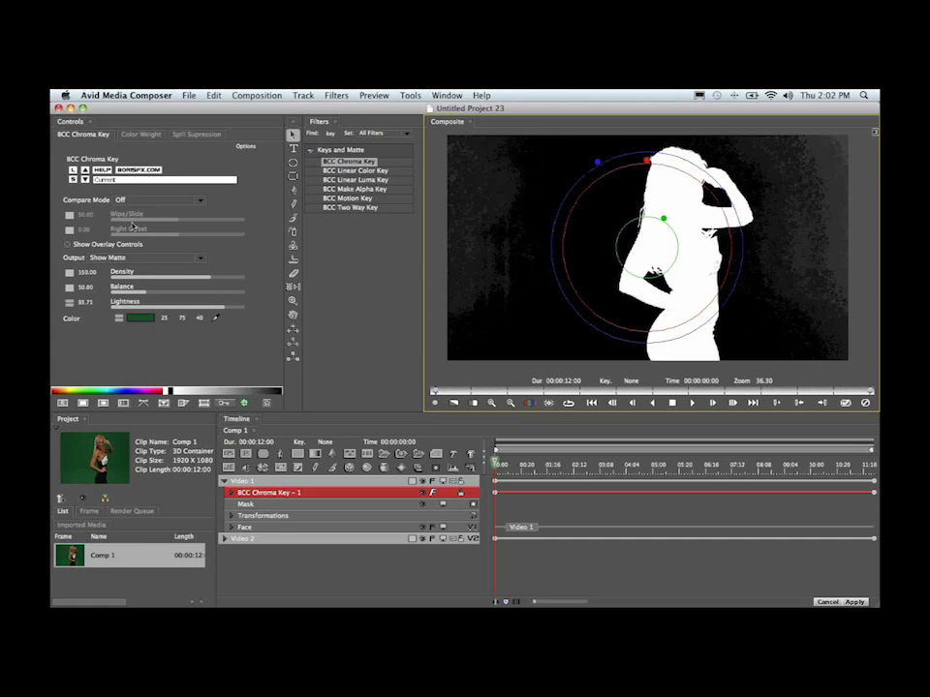
left_click(123, 256)
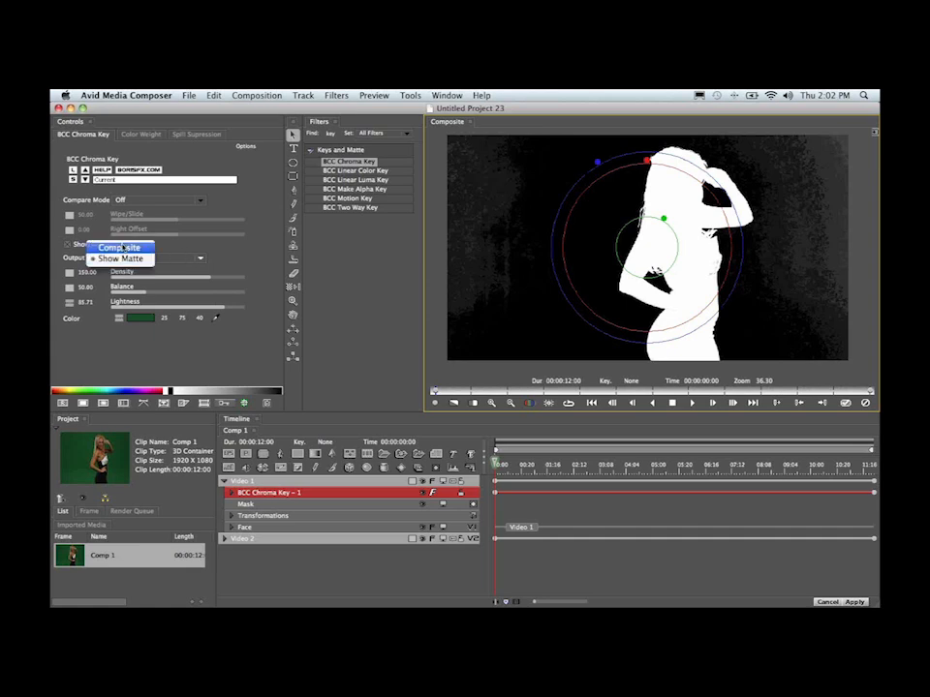
left_click(120, 248)
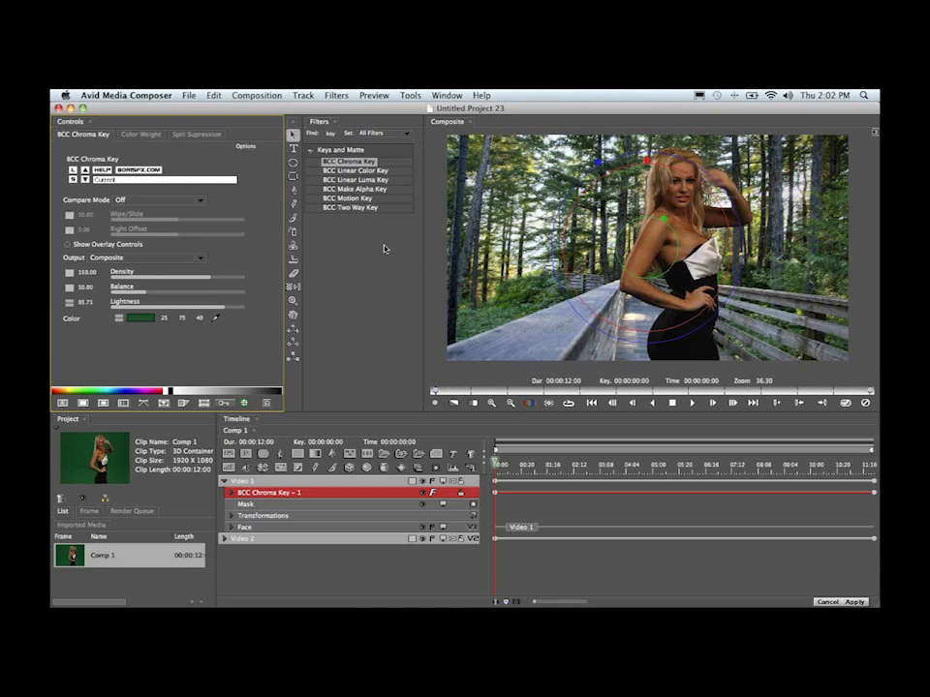
Compare the keyed result with the original in Side By Side and Compare modes, moving the wipe to 38.94, and turn Compare Mode off
left_click(143, 201)
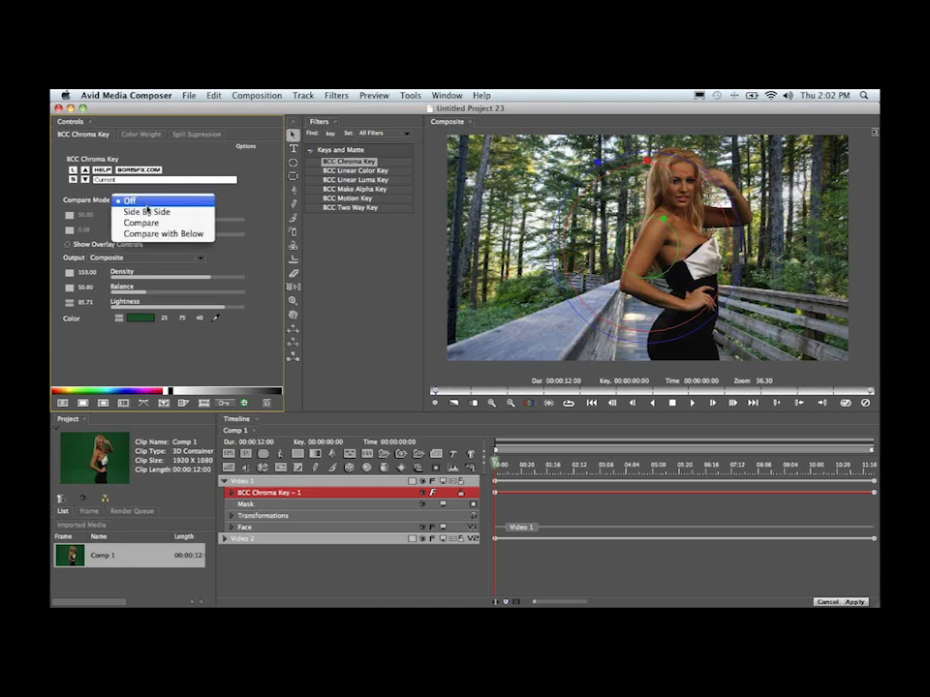
left_click(148, 212)
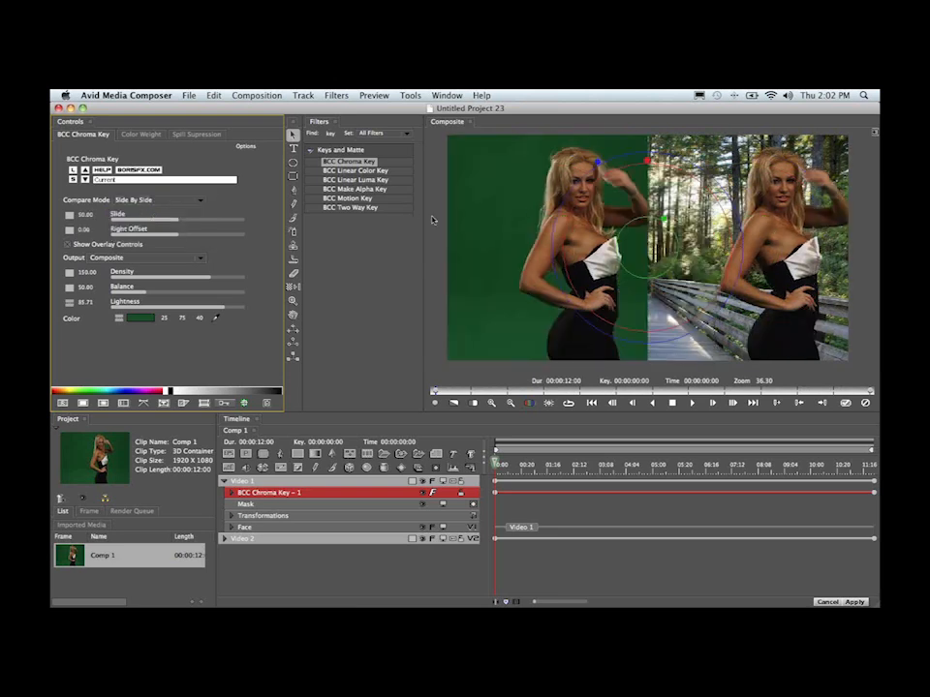
left_click(178, 201)
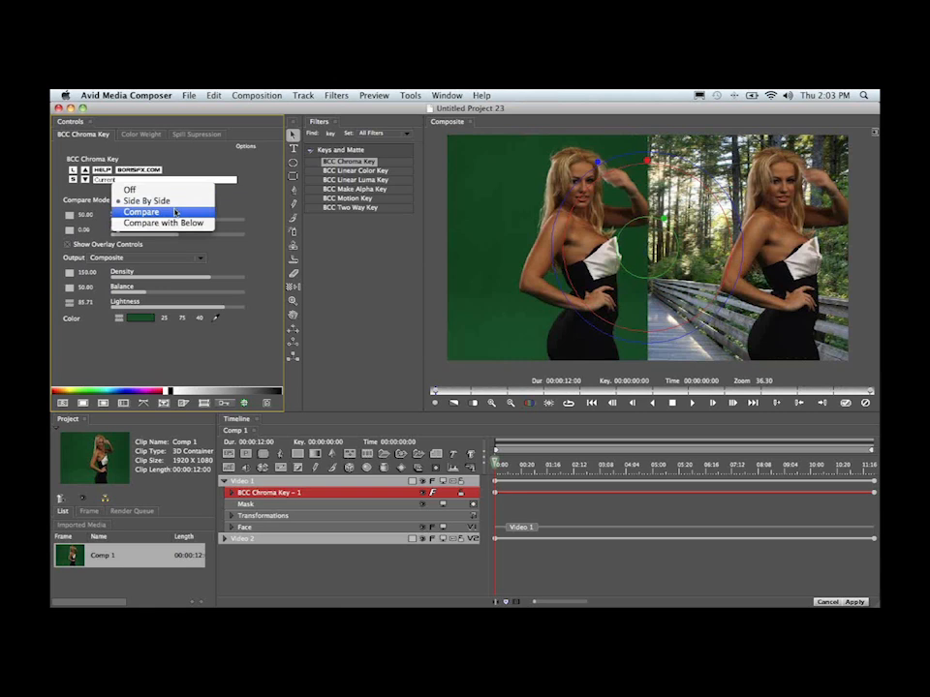
left_click(176, 212)
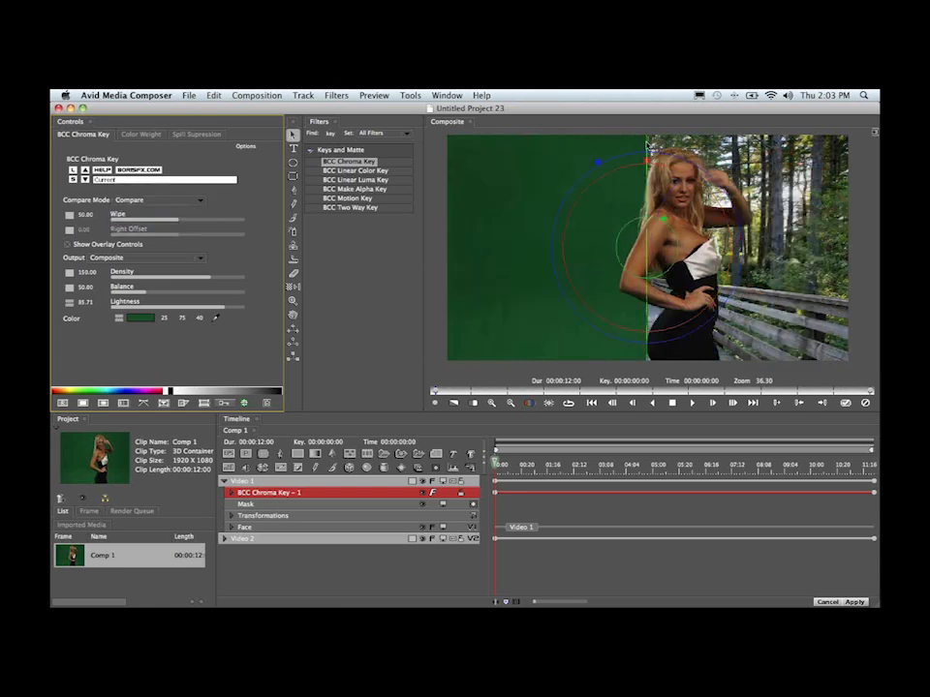
left_click_drag(647, 145, 604, 147)
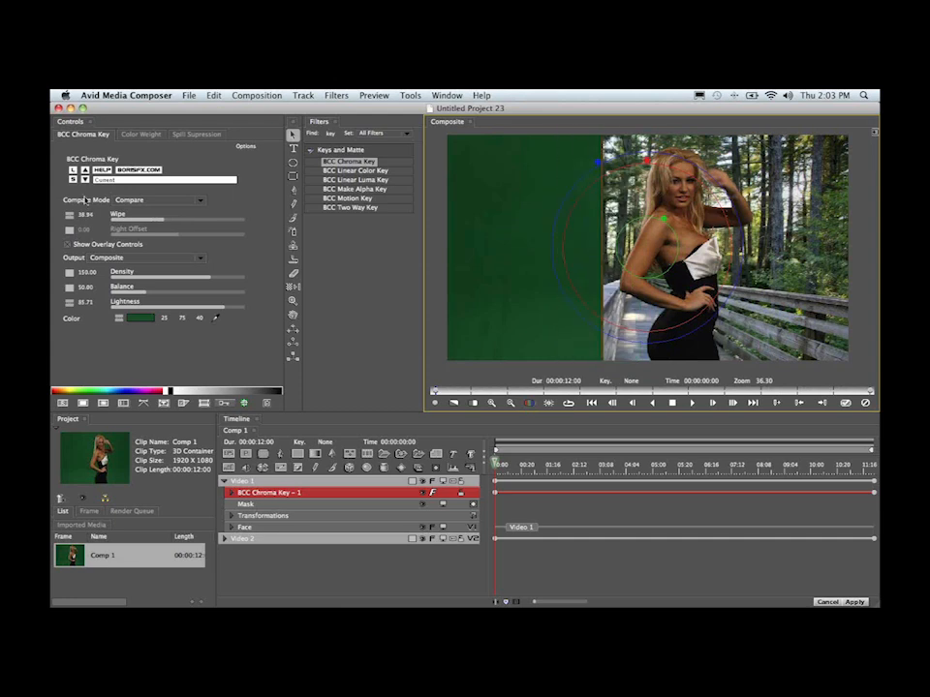
left_click(136, 201)
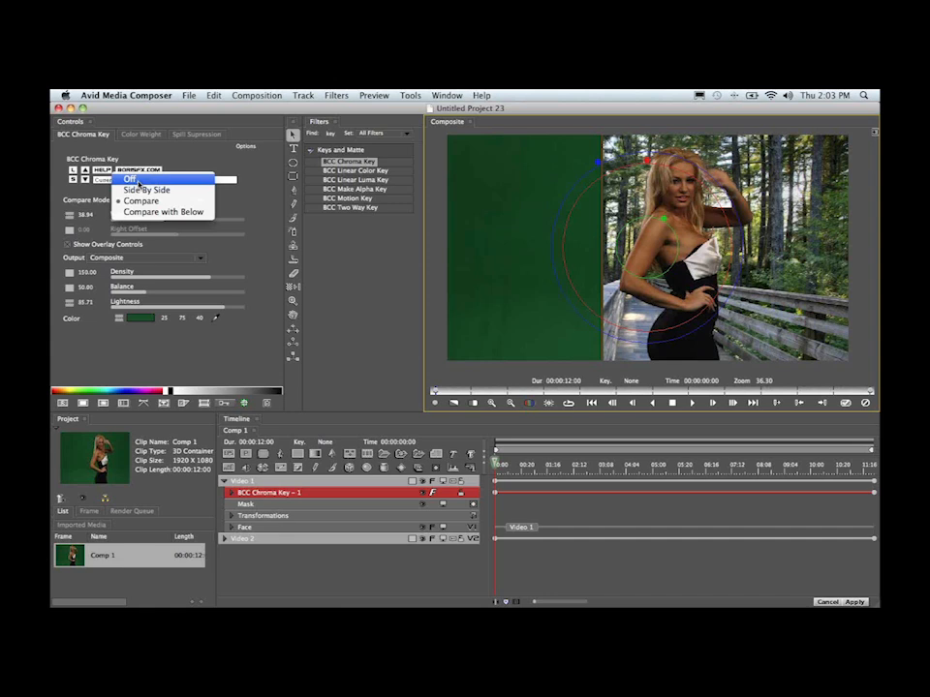
left_click(135, 182)
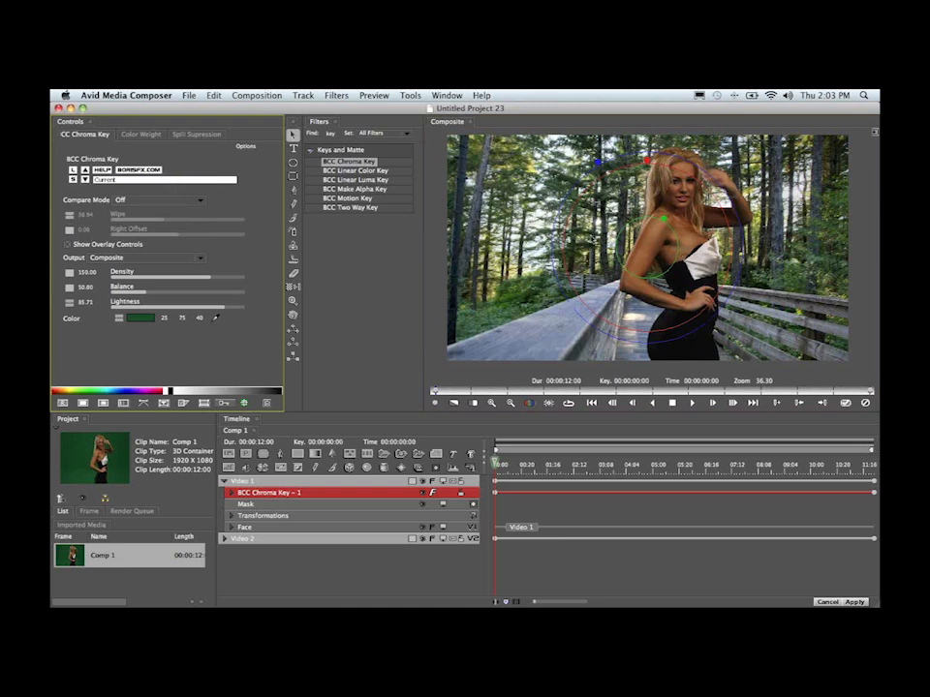
Search the filters for "cho" to find the choker filters
left_click(331, 134)
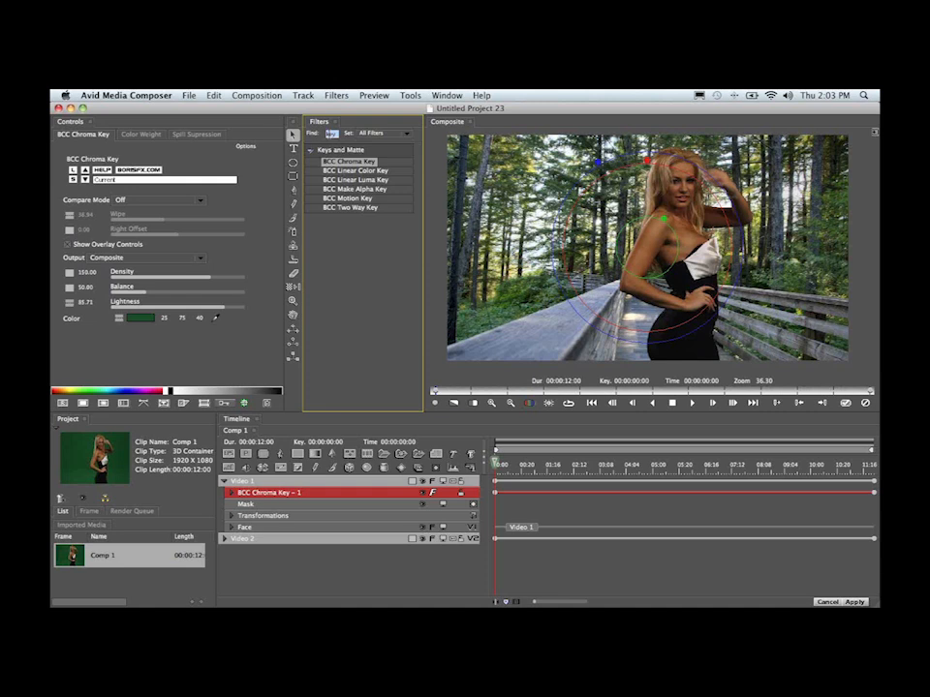
type("cho")
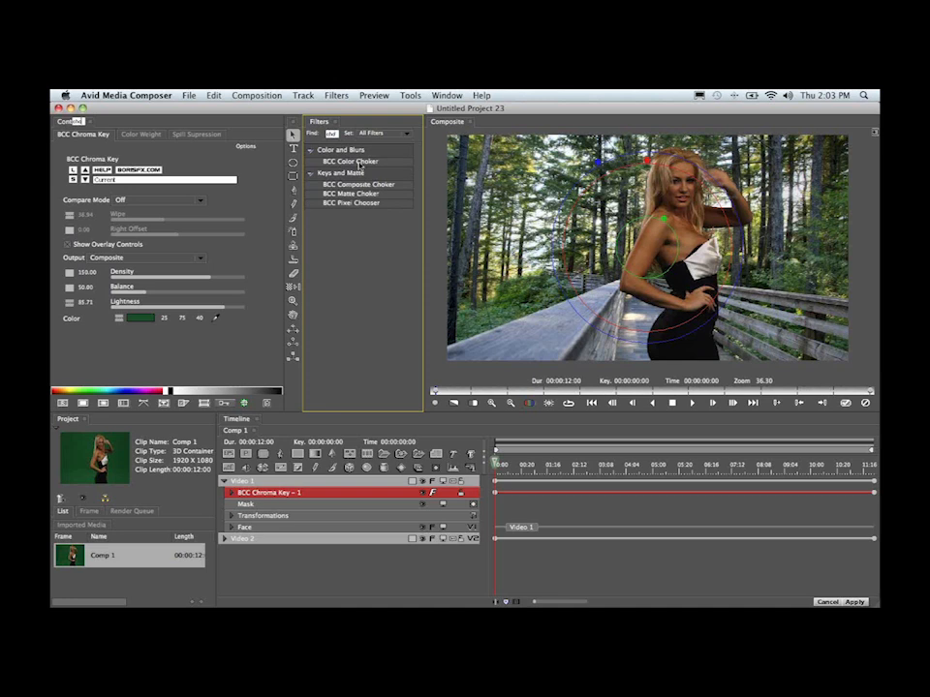
left_click_drag(348, 194, 346, 483)
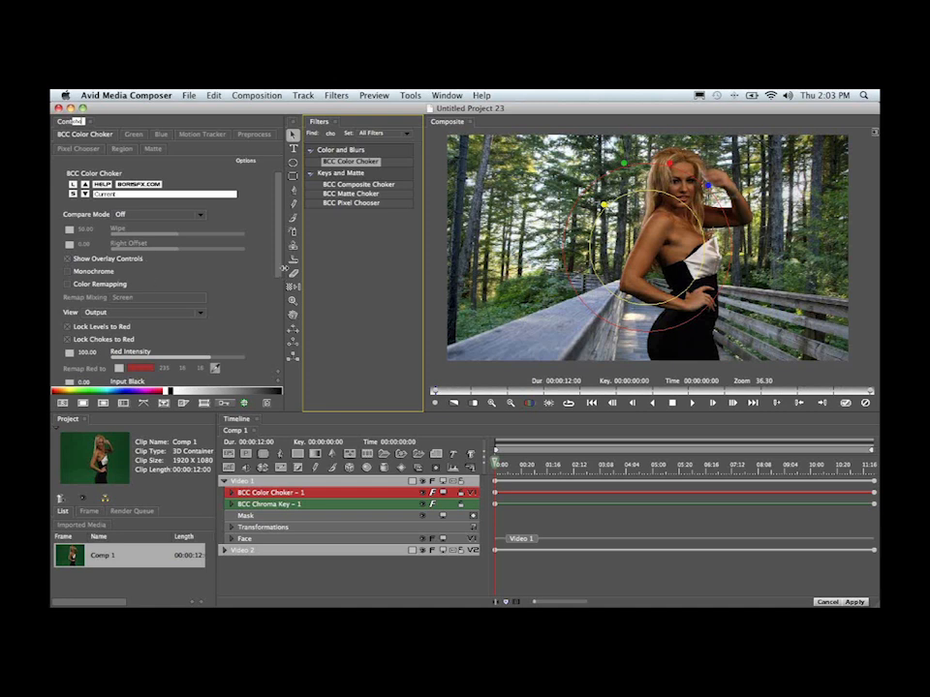
left_click_drag(282, 270, 295, 234)
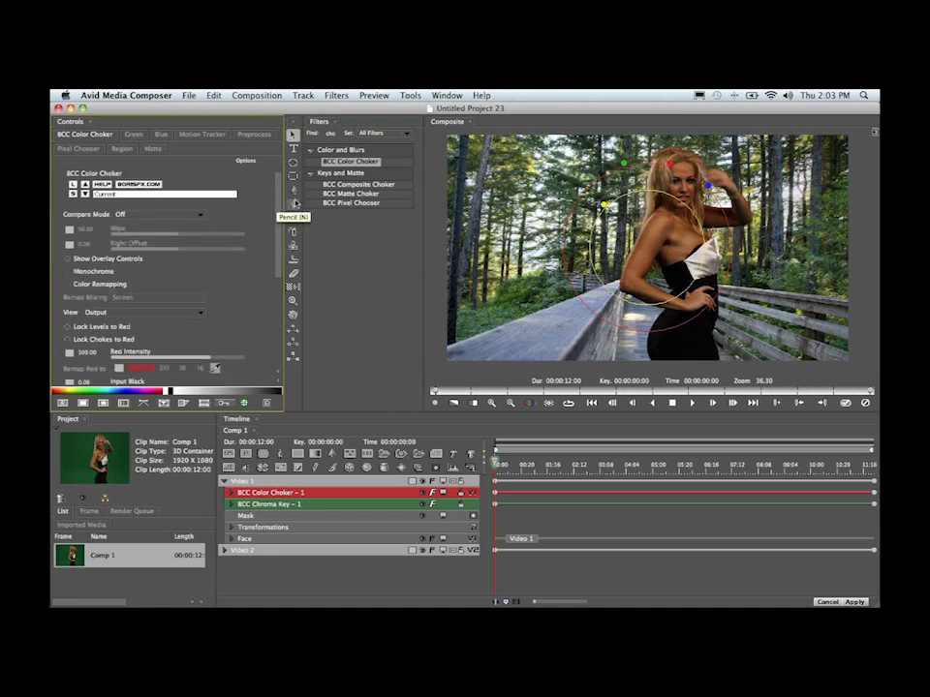
left_click(270, 504)
key("Delete")
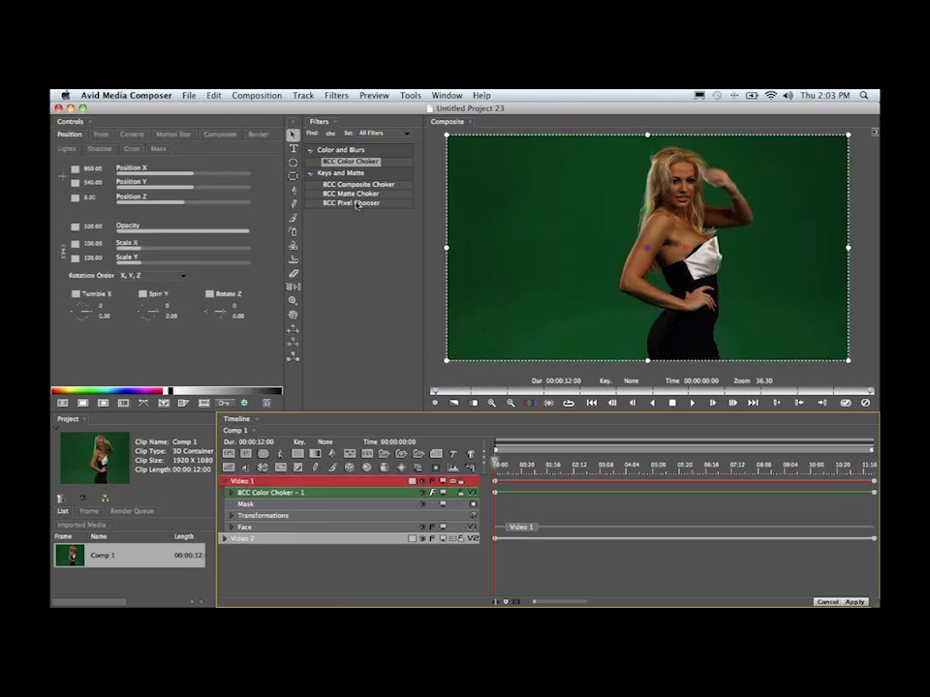
key("super+z")
left_click(271, 491)
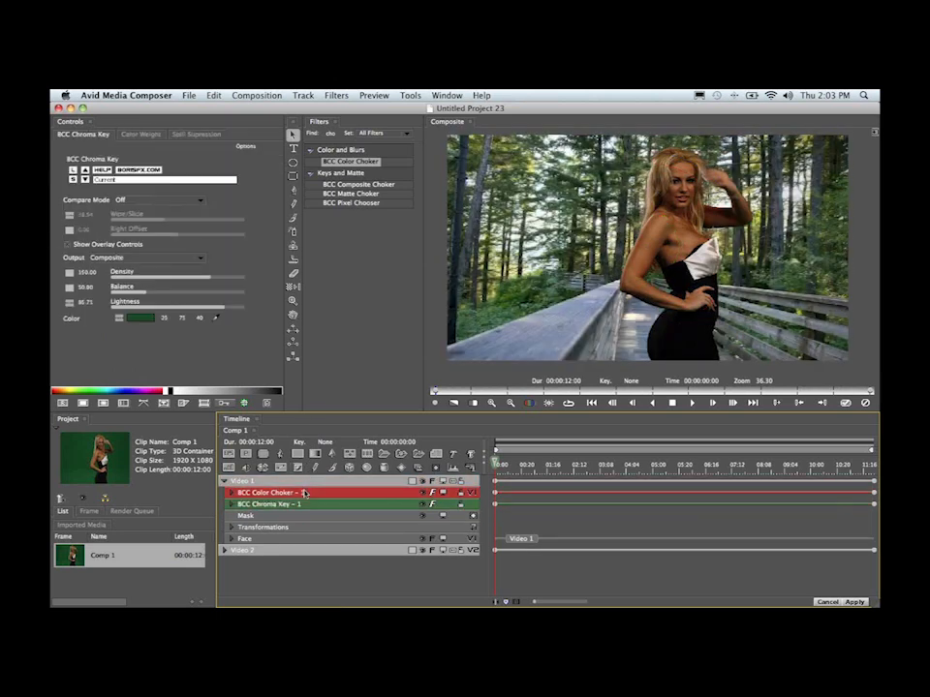
Apply BCC Matte Choker to the Video 1 track and raise its Gray Soften 1 to 65.32
left_click_drag(368, 195, 340, 483)
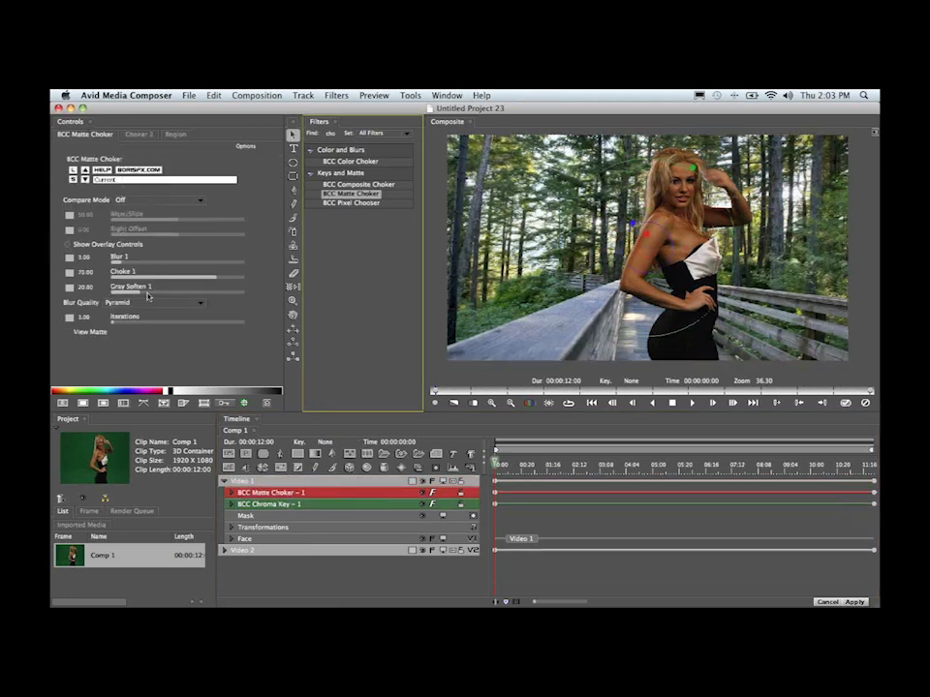
left_click_drag(148, 297, 163, 296)
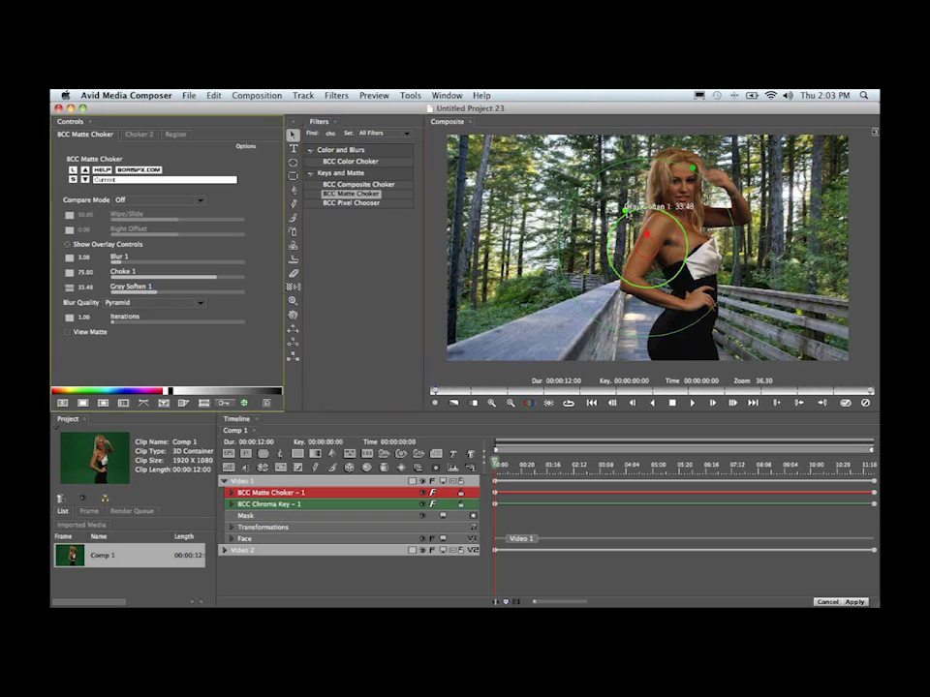
left_click_drag(625, 210, 608, 180)
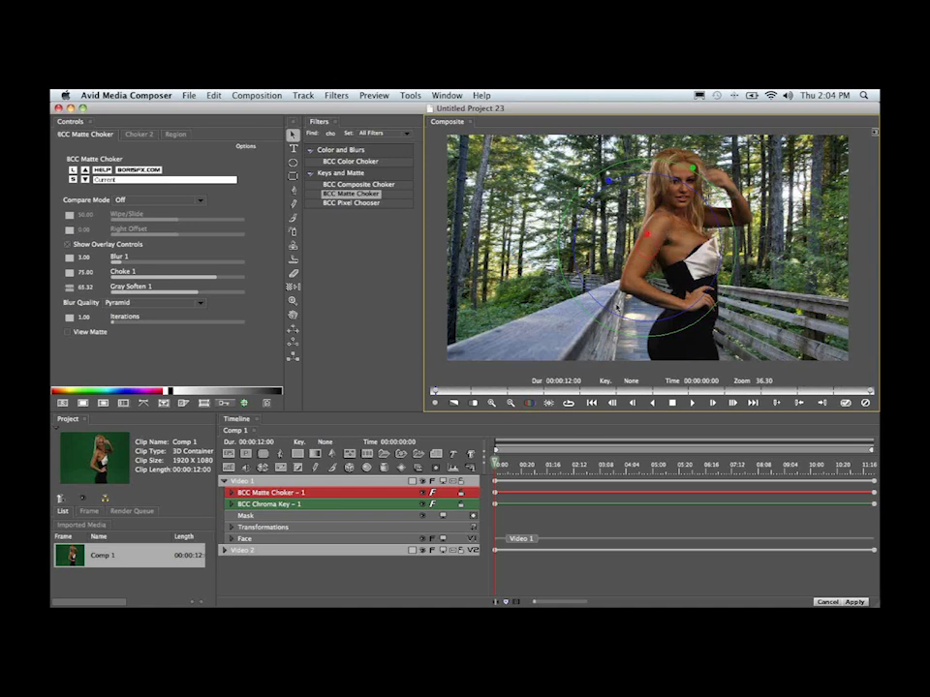
Examine the woman's keyed edges at several points in the clip's first three seconds, ending at 00:00:00:07
left_click(585, 468)
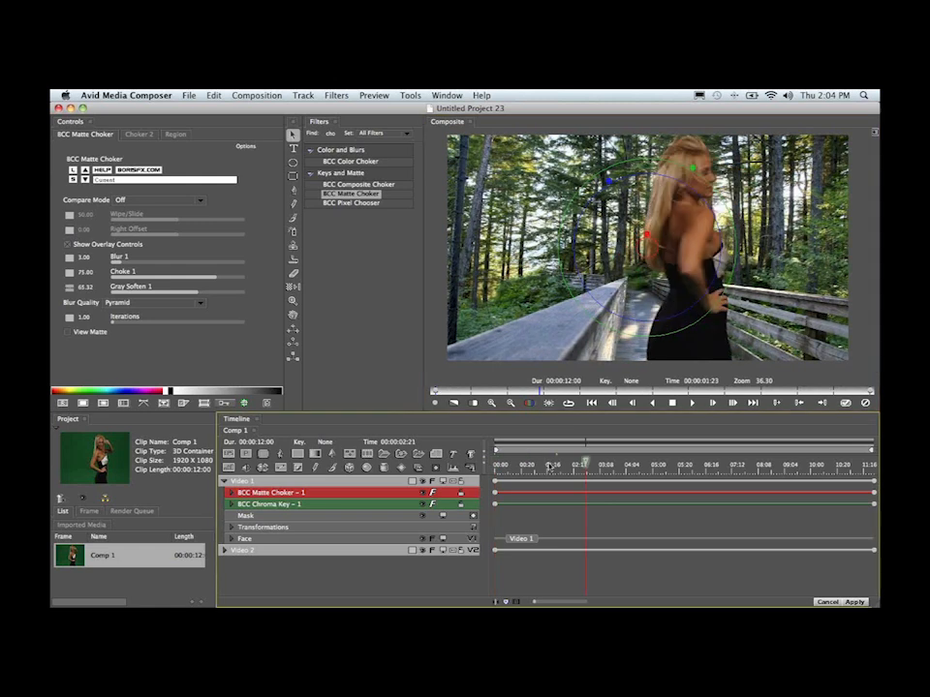
left_click(538, 465)
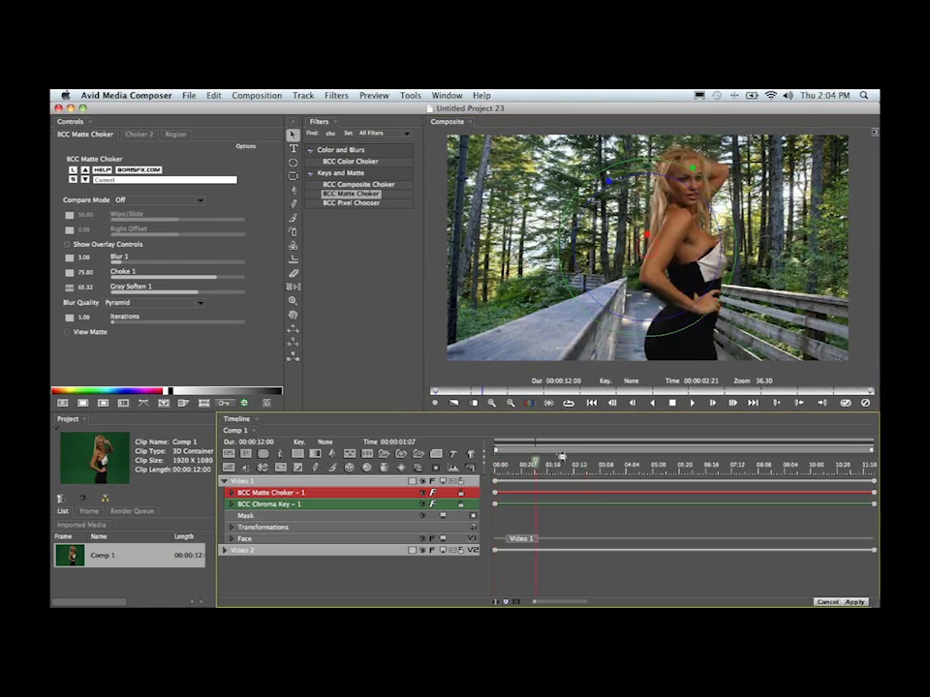
left_click(561, 459)
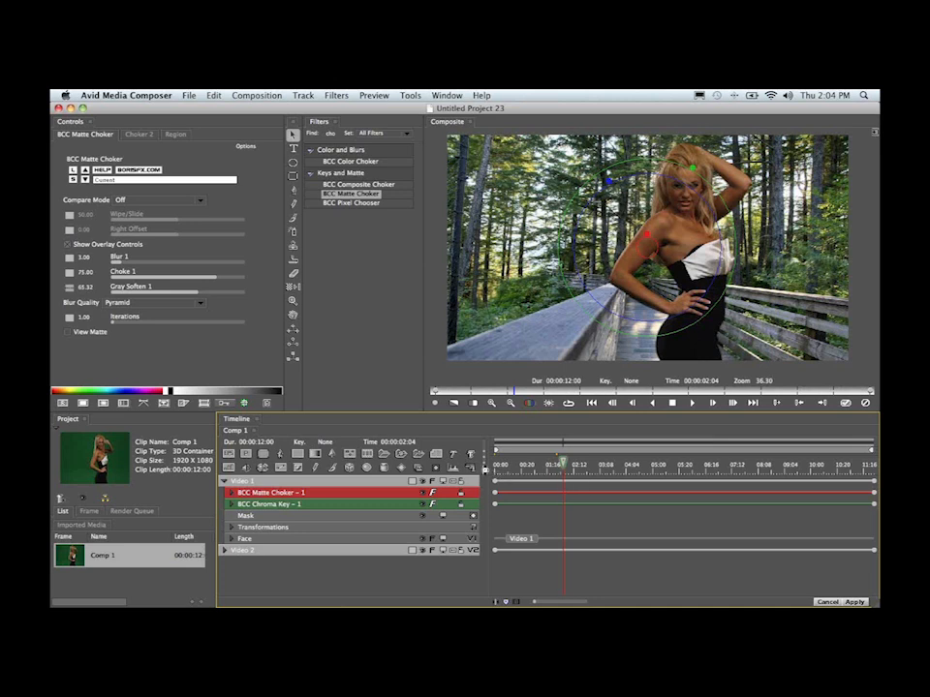
left_click(497, 473)
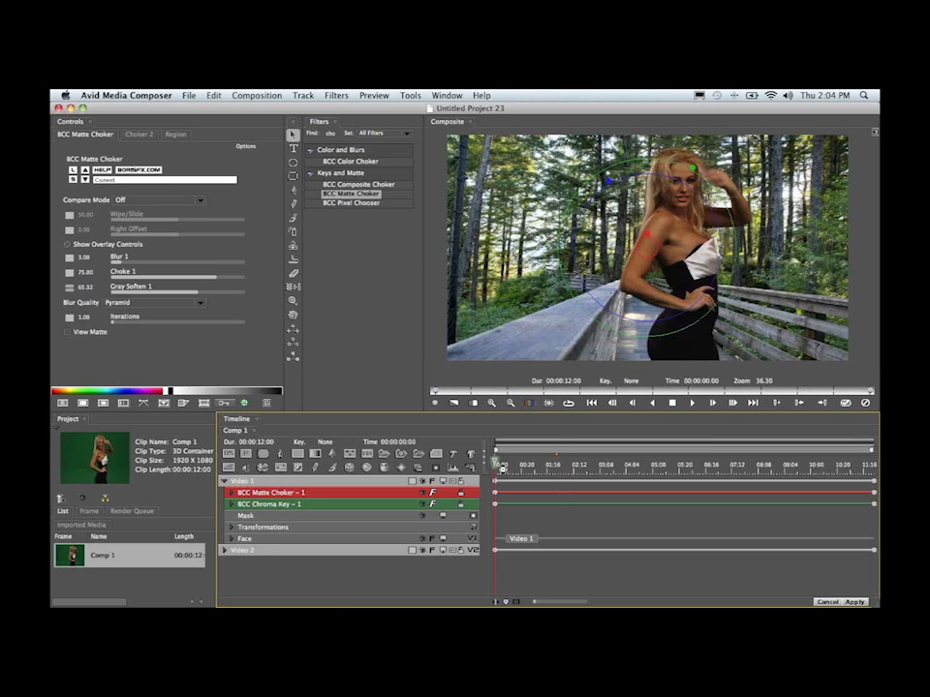
left_click_drag(501, 469, 509, 471)
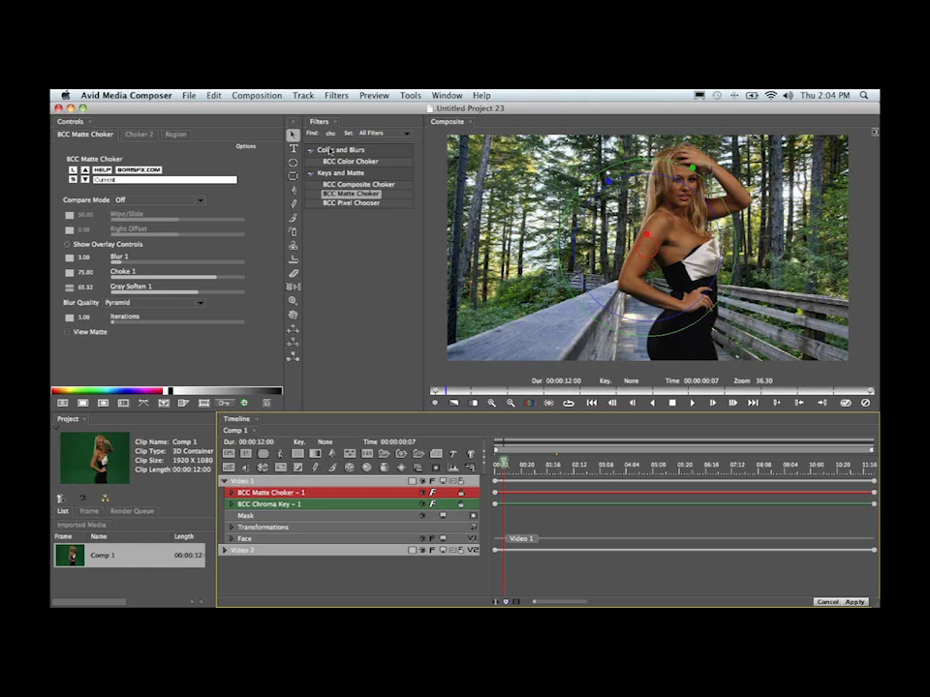
Search the filters for "wr" and apply BCC Light Wrap to the Video 1 track above the Matte Choker
left_click(330, 133)
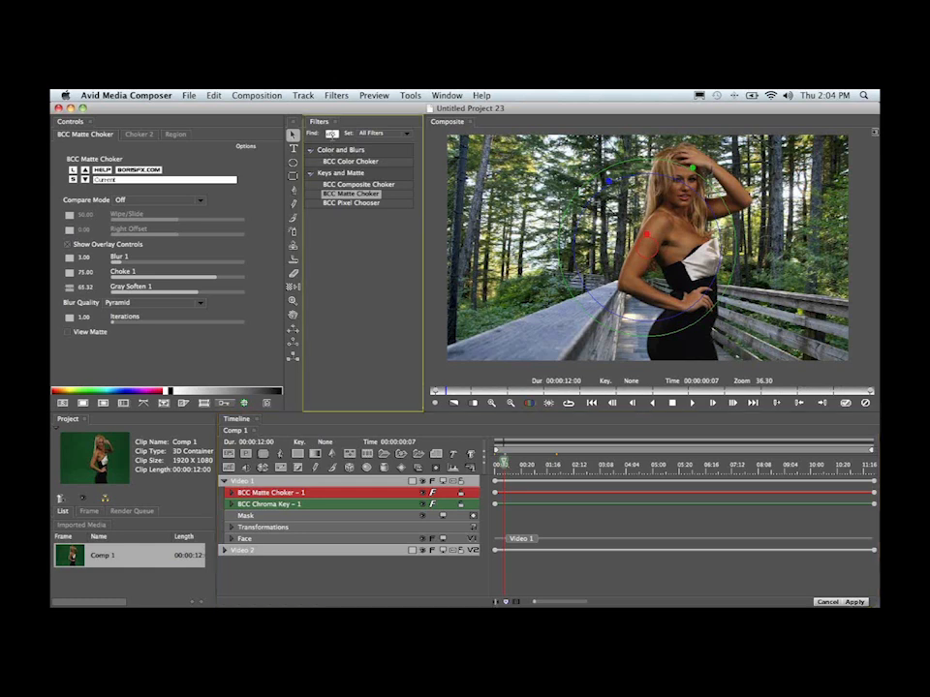
key("BackSpace")
key("BackSpace")
key("BackSpace")
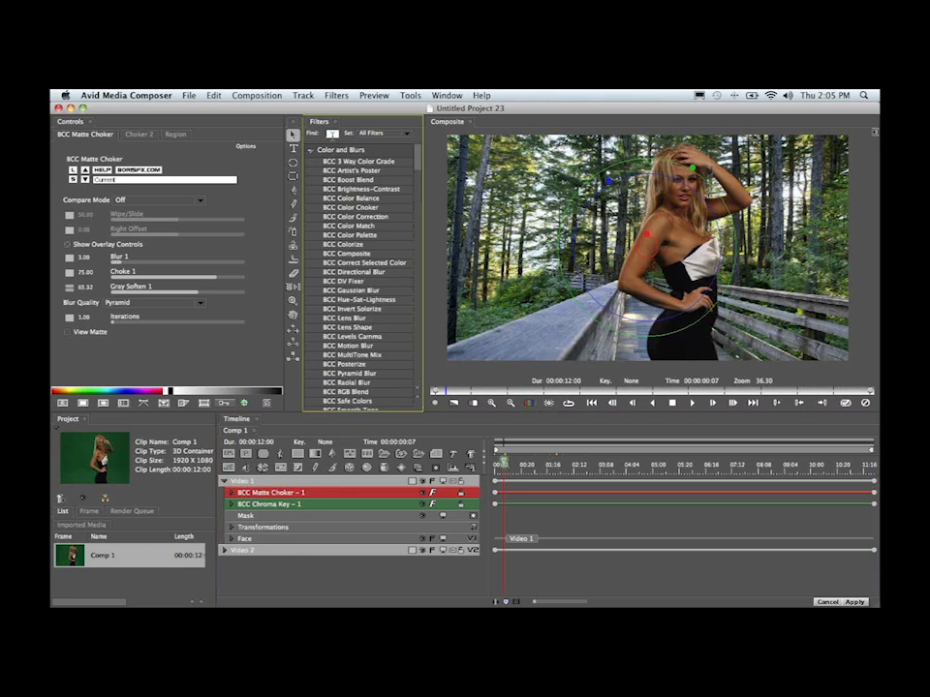
type("wr")
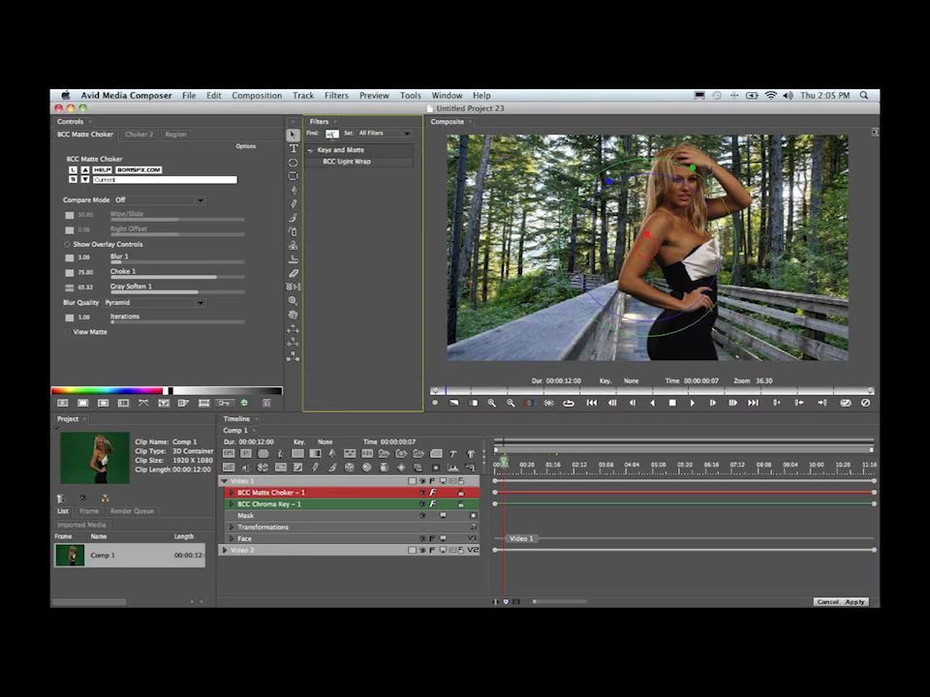
left_click(360, 161)
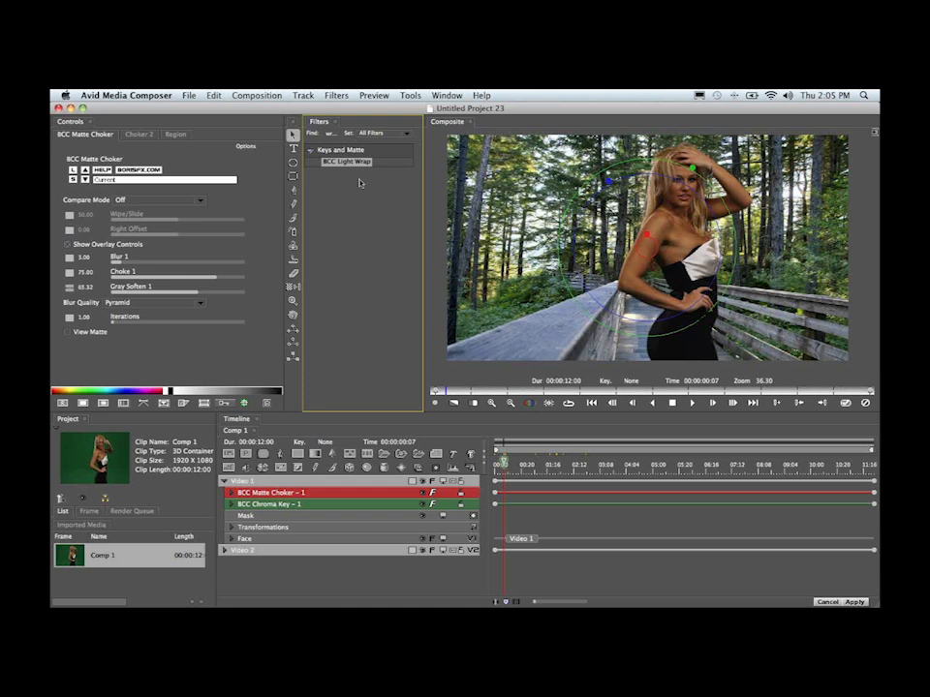
left_click_drag(353, 166, 279, 487)
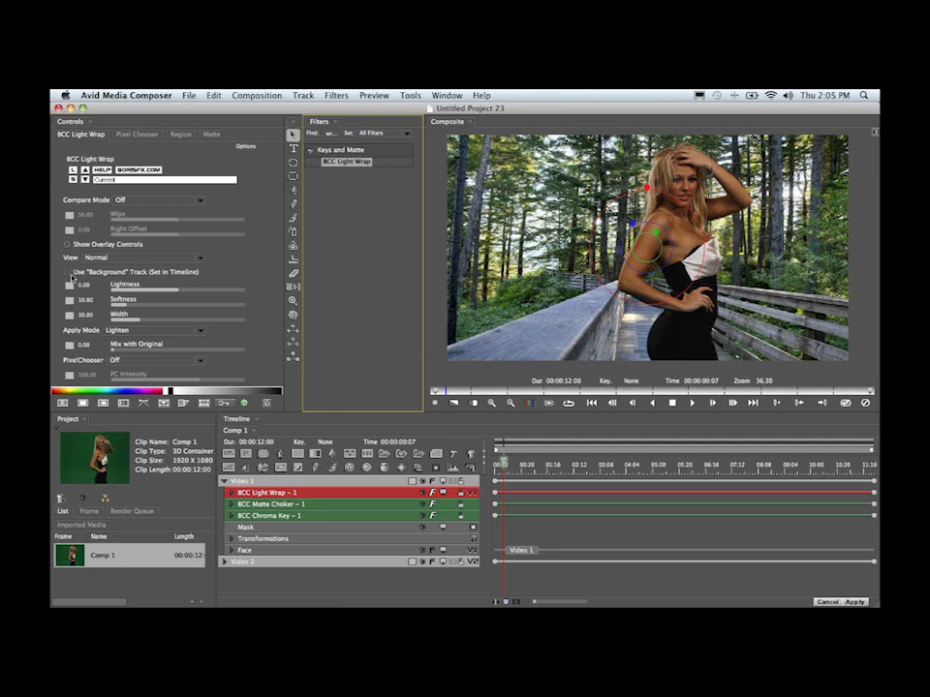
Enable Use "Background" Track for the Light Wrap and set its Background track media to Video 2
left_click(71, 274)
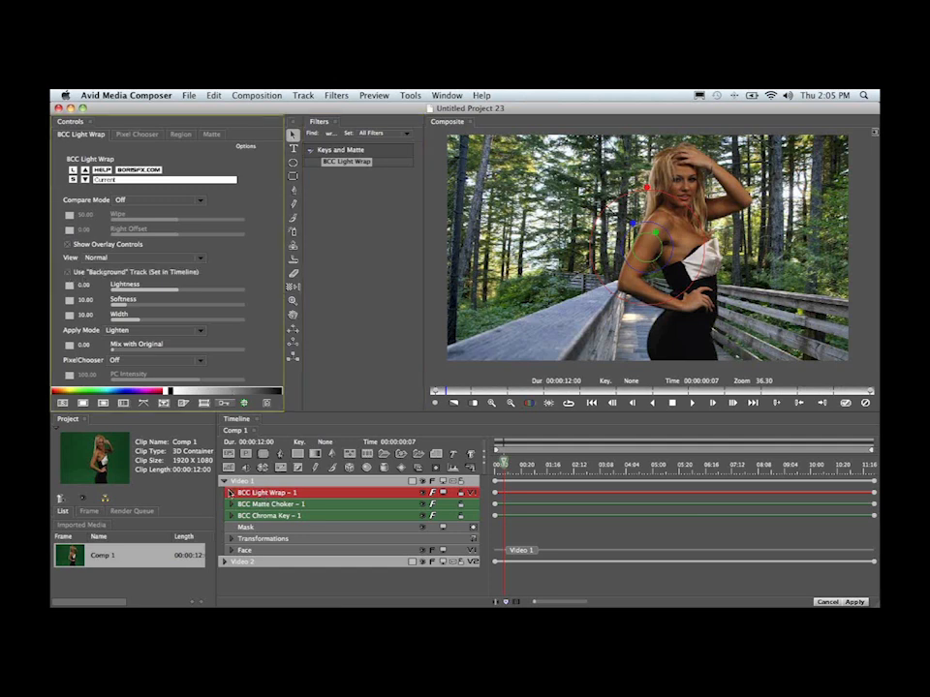
left_click(230, 493)
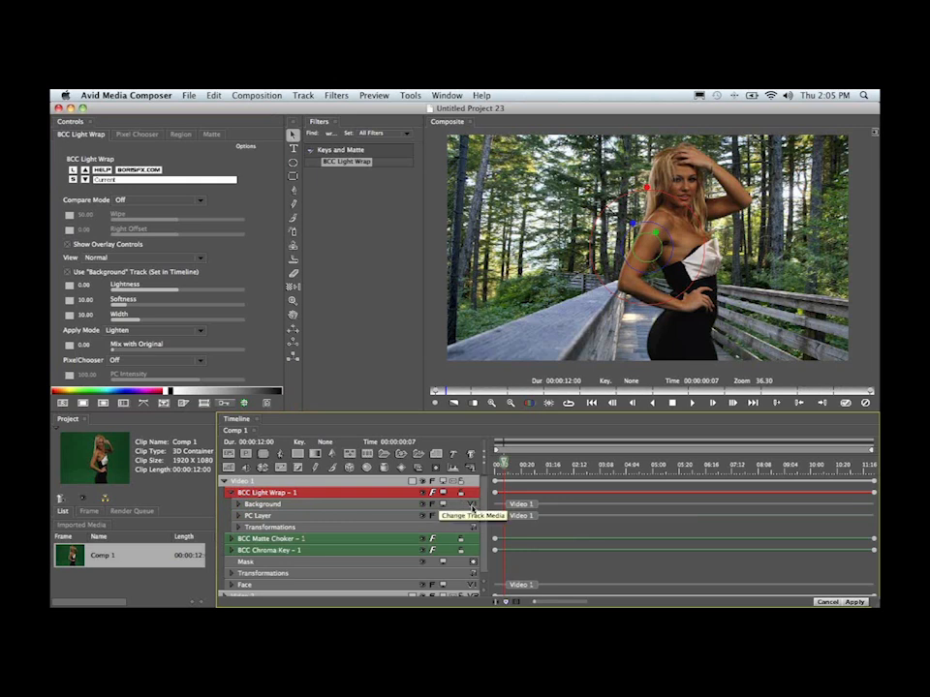
left_click(470, 508)
mouse_move(493, 601)
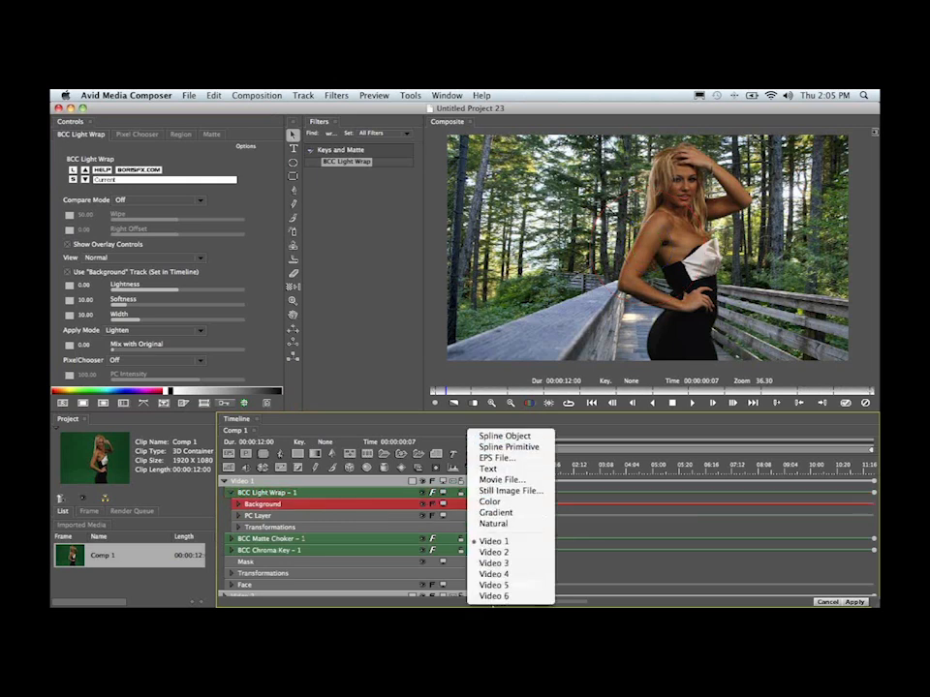
left_click(493, 552)
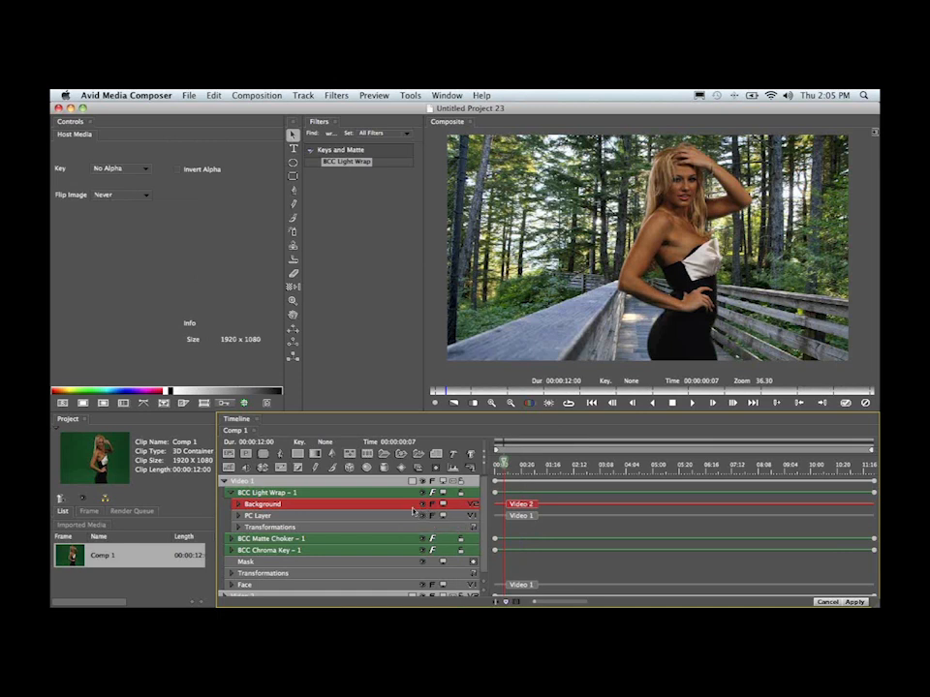
Try a Light Wrap Width of 31.25 in the Wrap On Black view, and restore the Normal view
left_click(301, 494)
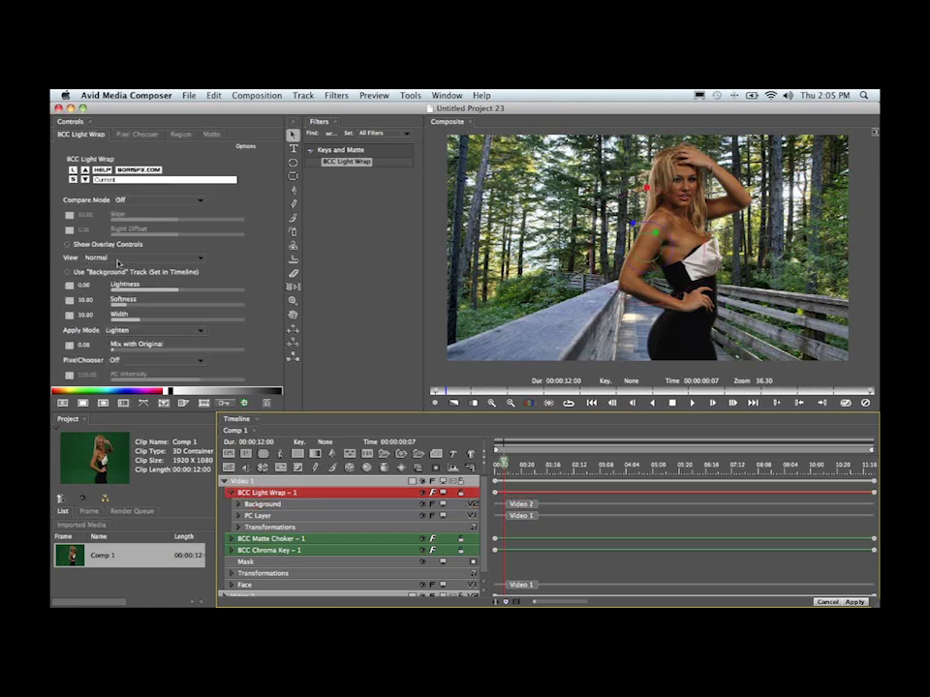
left_click(92, 257)
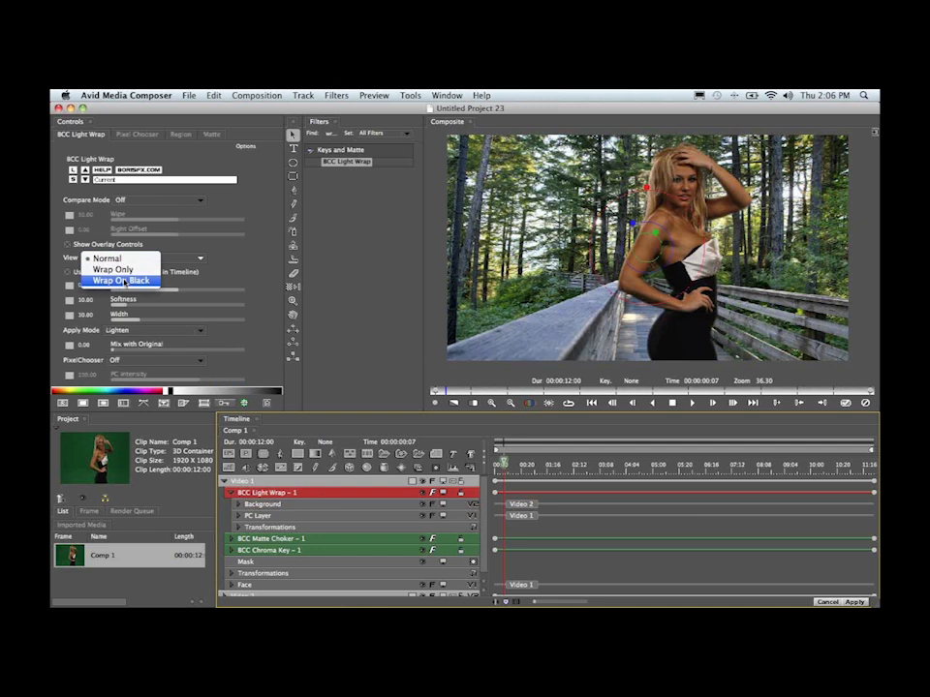
left_click(122, 280)
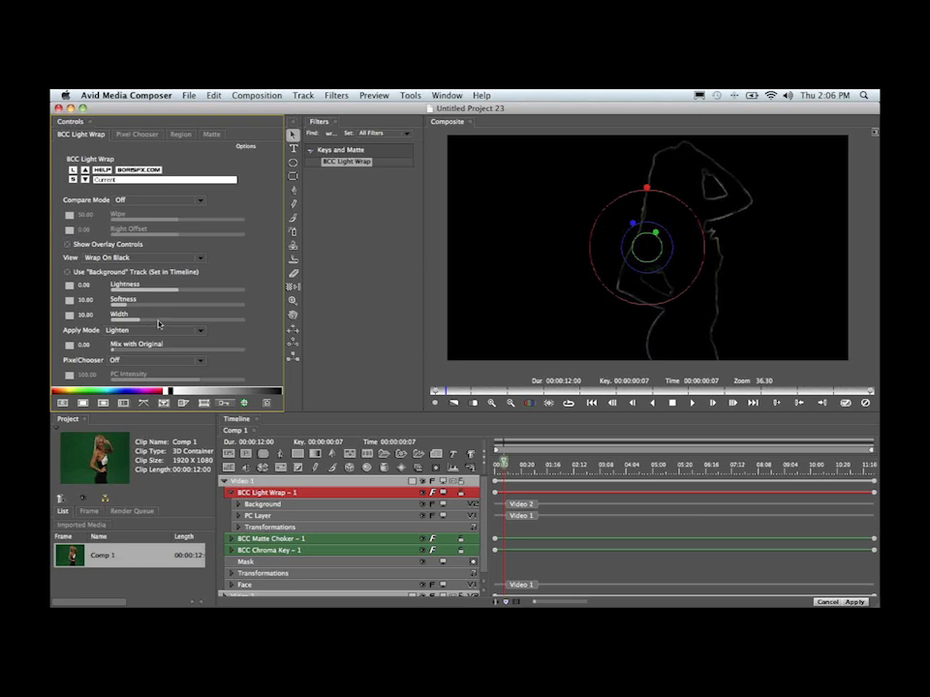
left_click_drag(159, 324, 215, 324)
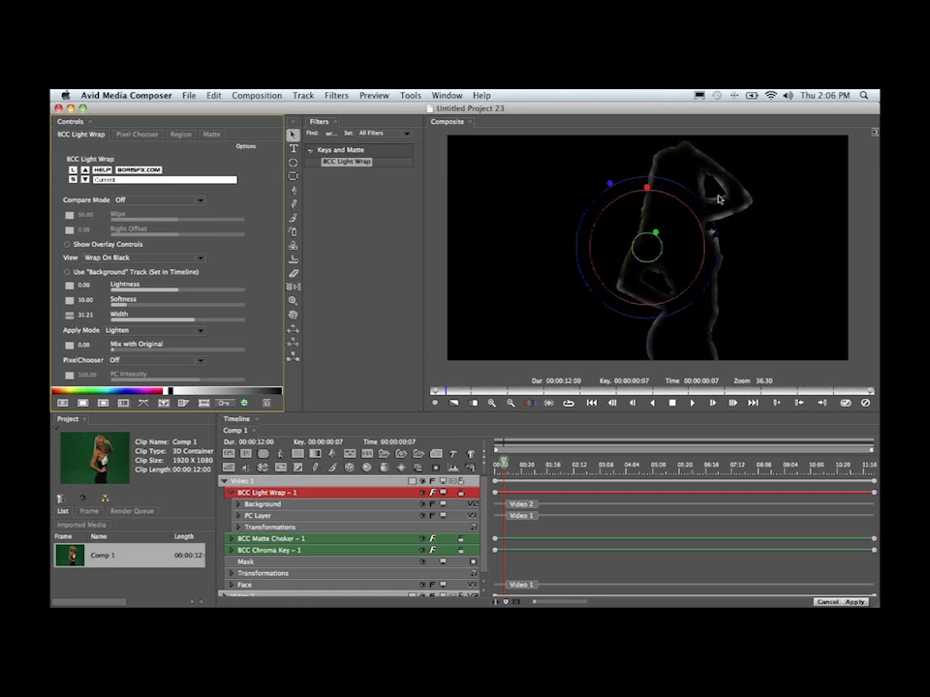
left_click(125, 258)
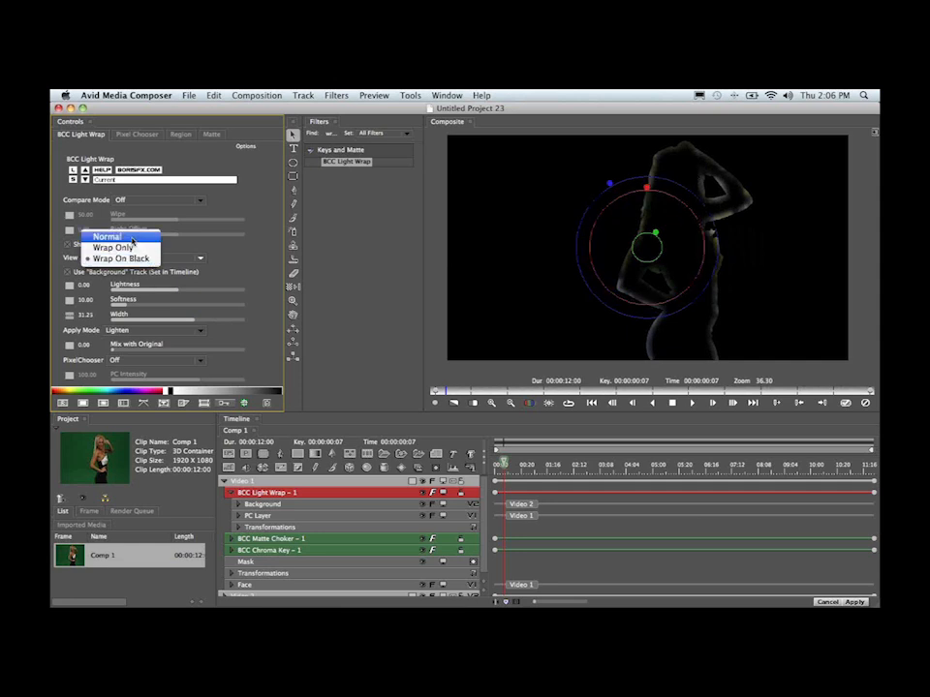
left_click(133, 238)
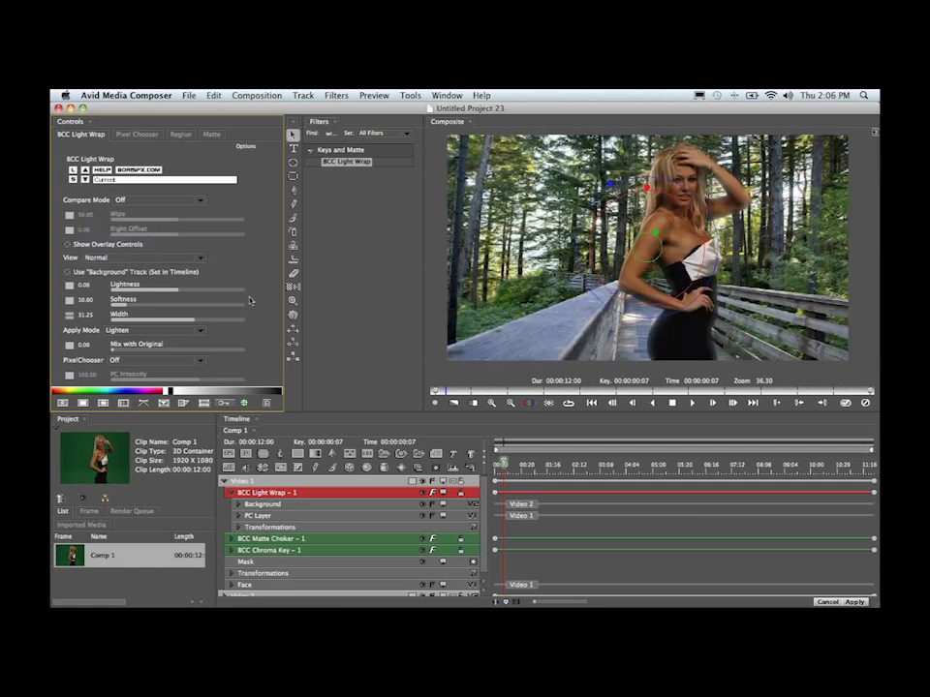
Set the Light Wrap's Width to 5.36
left_click_drag(194, 320, 129, 321)
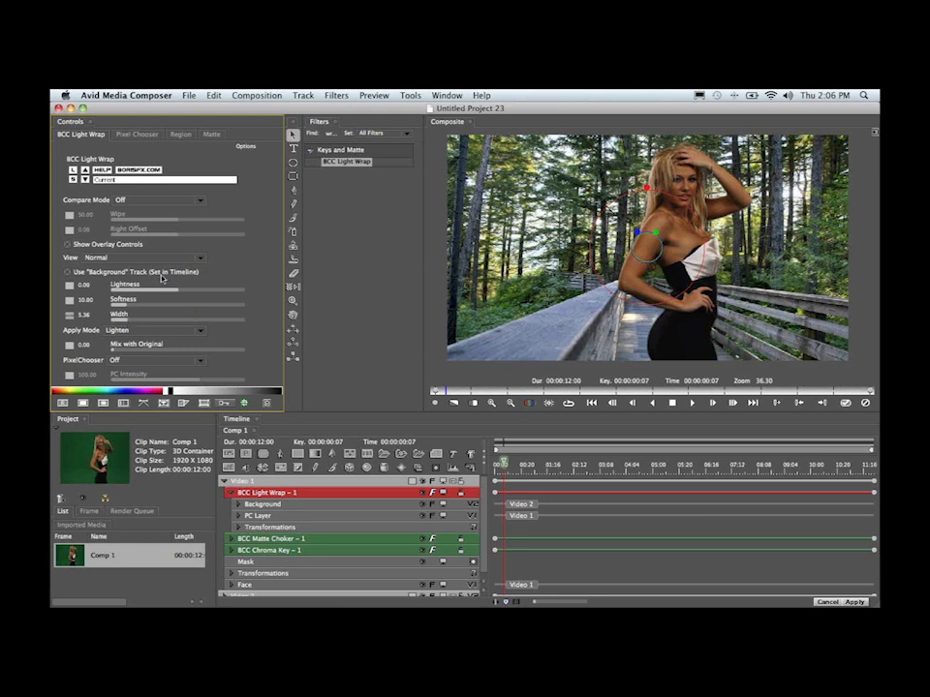
left_click(393, 506)
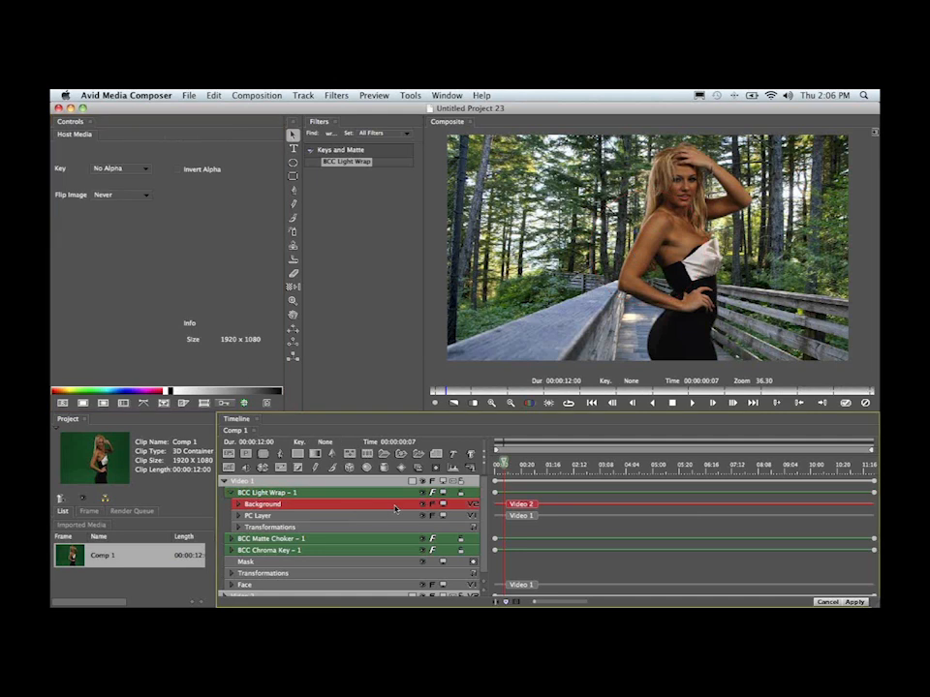
left_click(328, 493)
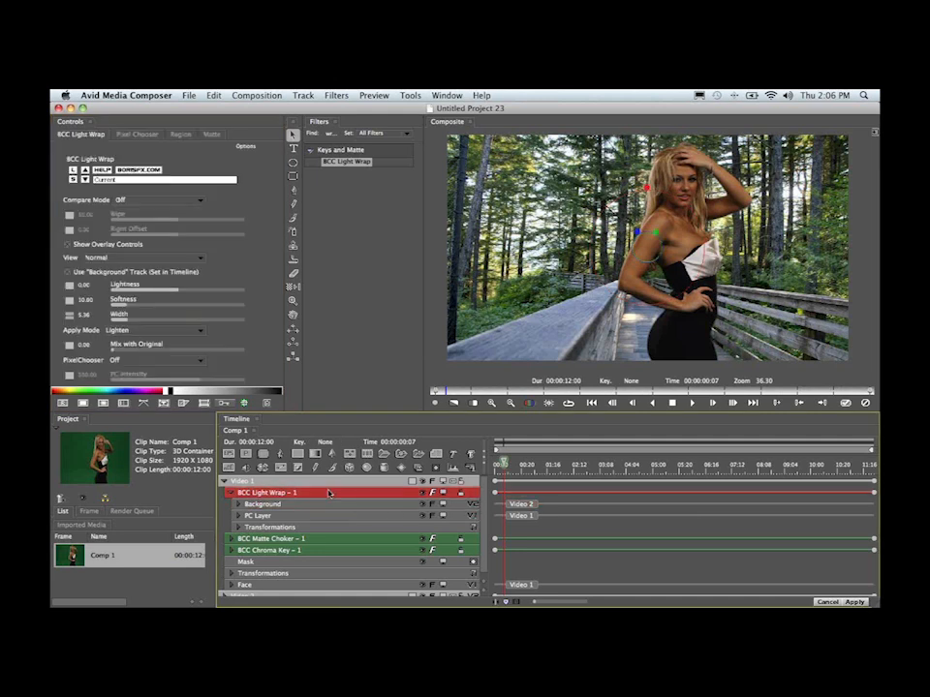
Compare the Light Wrap side by side with the unwrapped image at several times, ending at 00:00:01:22, and turn the comparison off
left_click(144, 202)
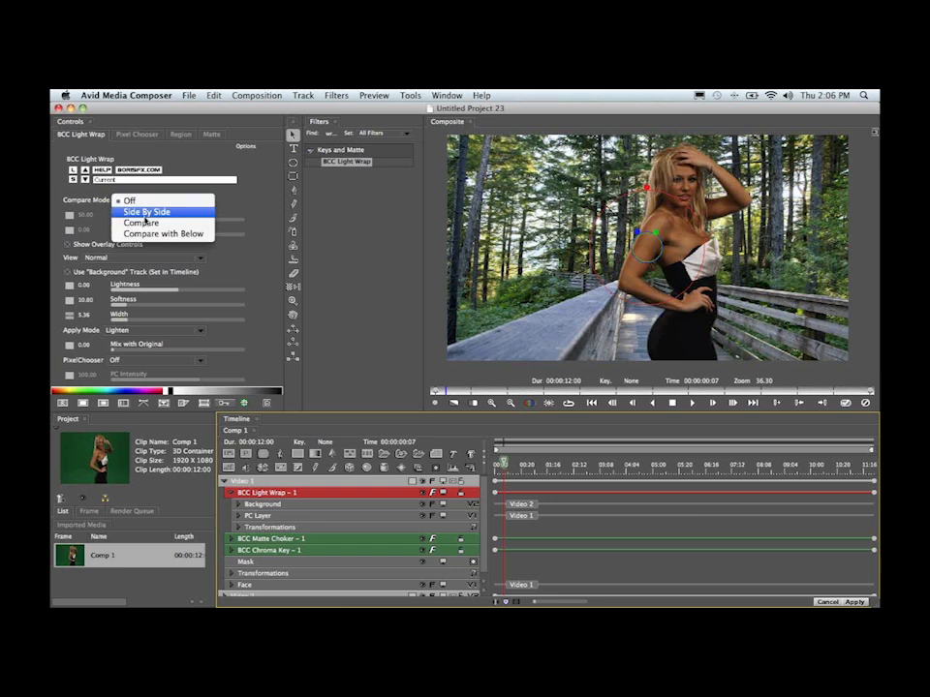
left_click(145, 213)
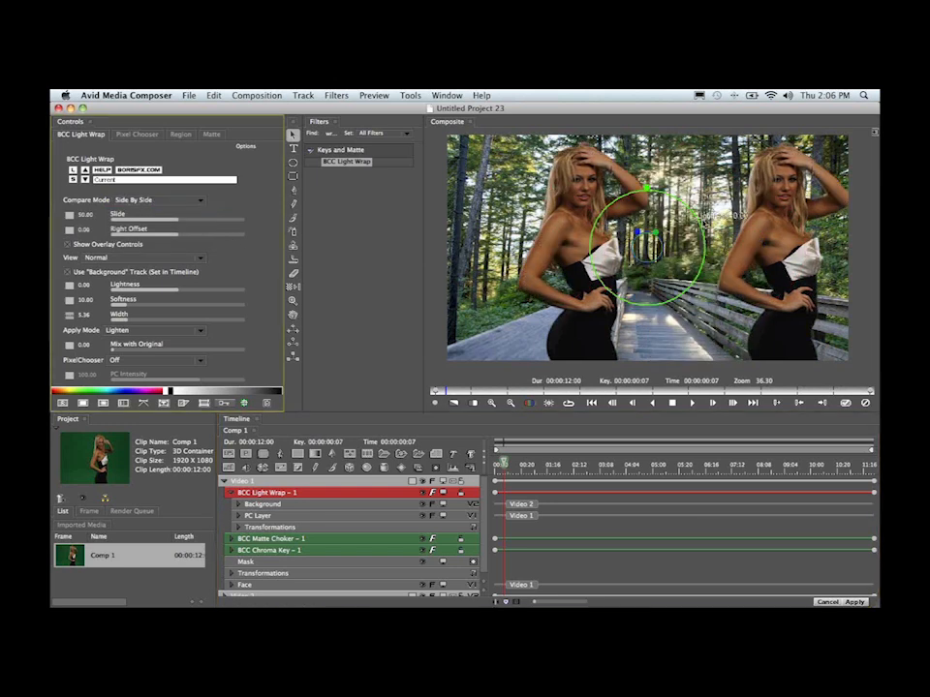
left_click(496, 466)
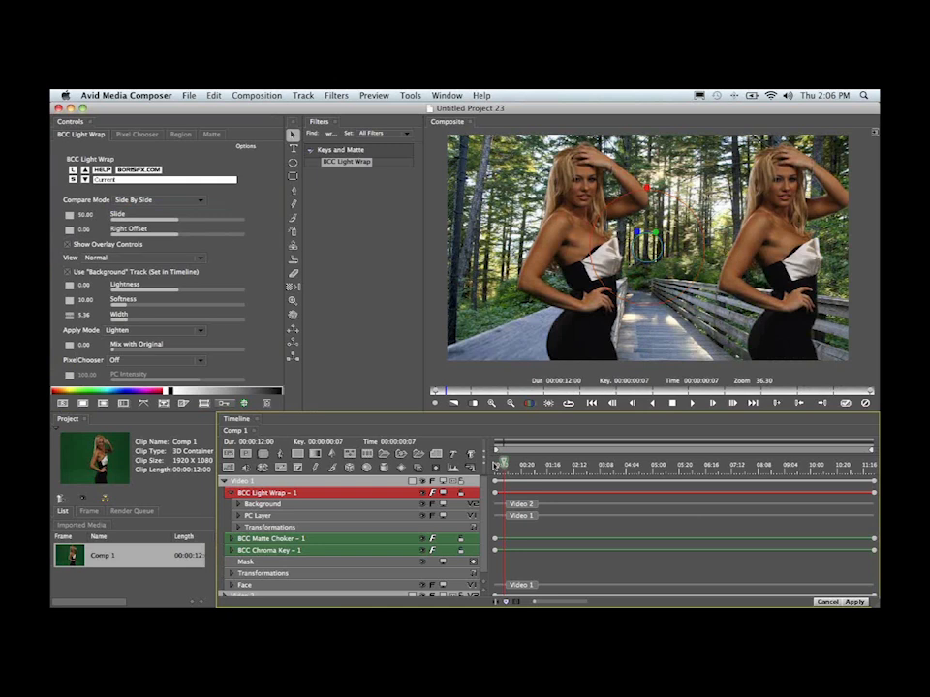
left_click(495, 466)
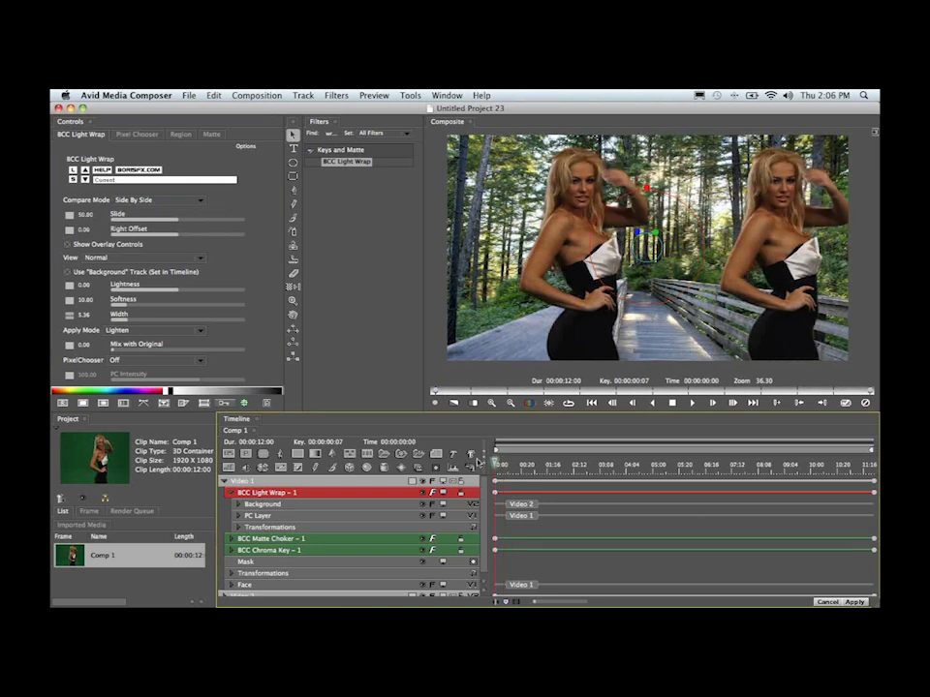
left_click(612, 461)
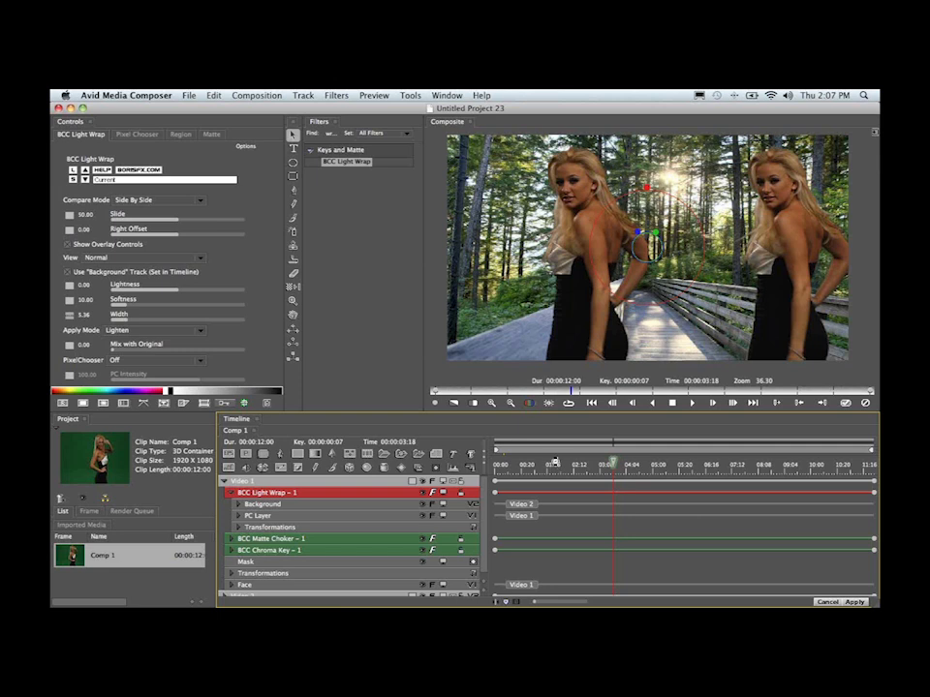
left_click(554, 463)
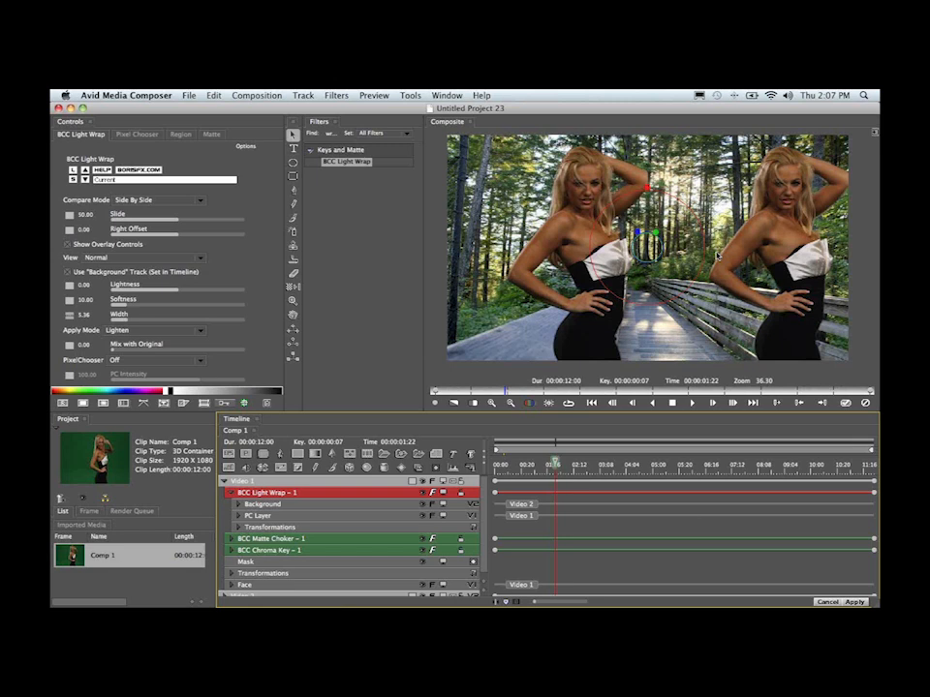
left_click(136, 200)
left_click(131, 191)
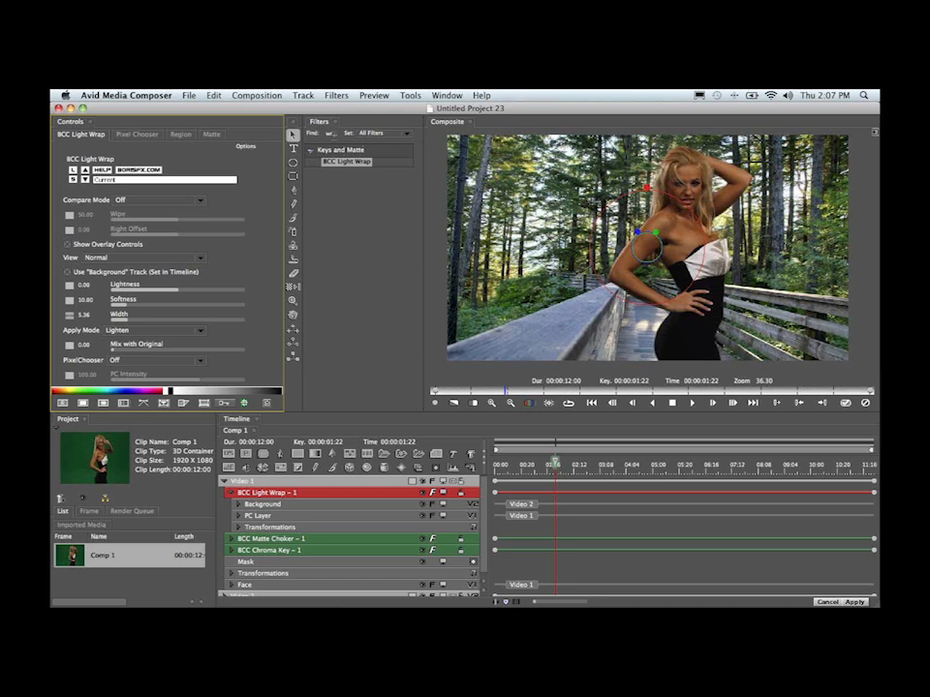
Apply BCC Levels Gamma to the Video 1 track above the Light Wrap and set its Gamma to 1.19
left_click(332, 133)
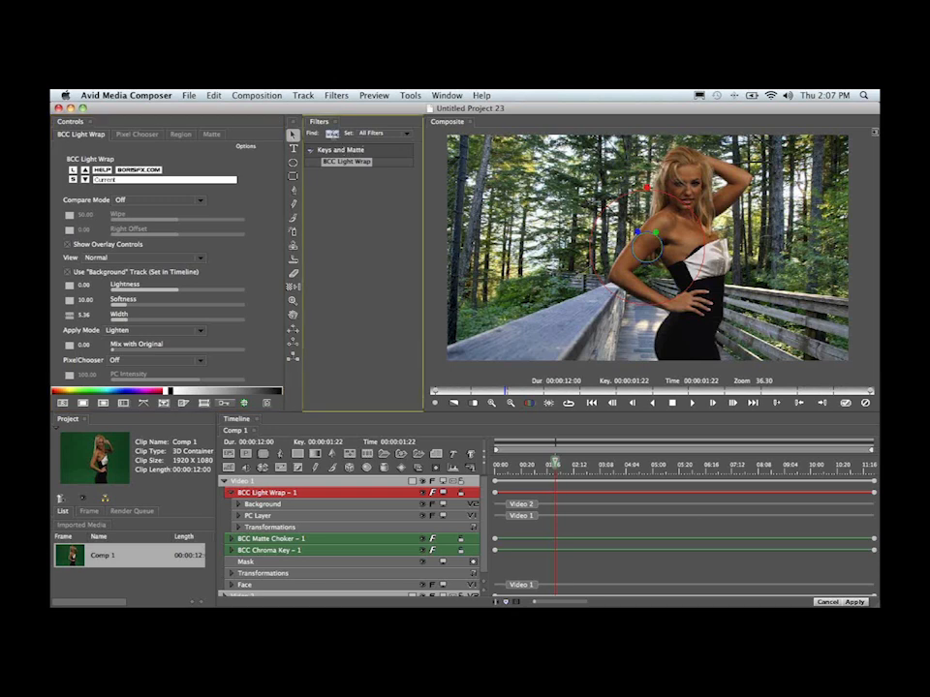
type("gam")
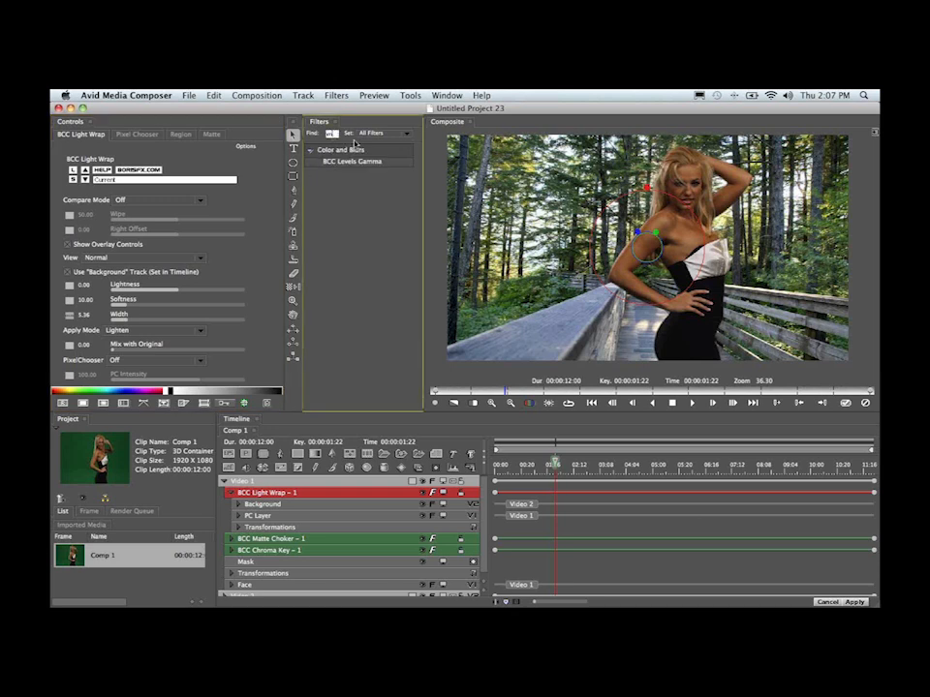
left_click_drag(351, 160, 333, 492)
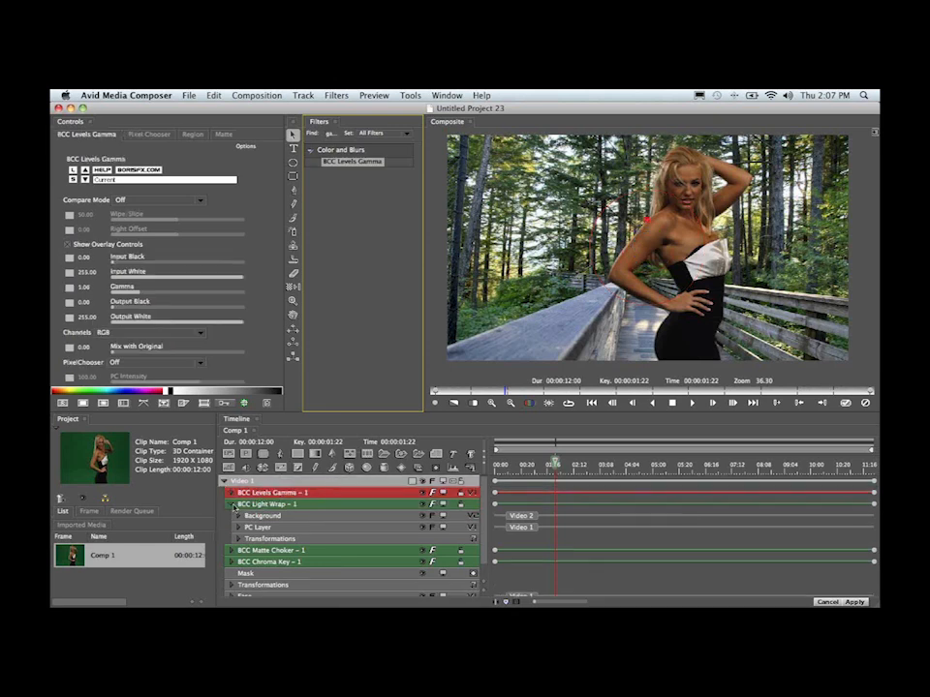
left_click(231, 505)
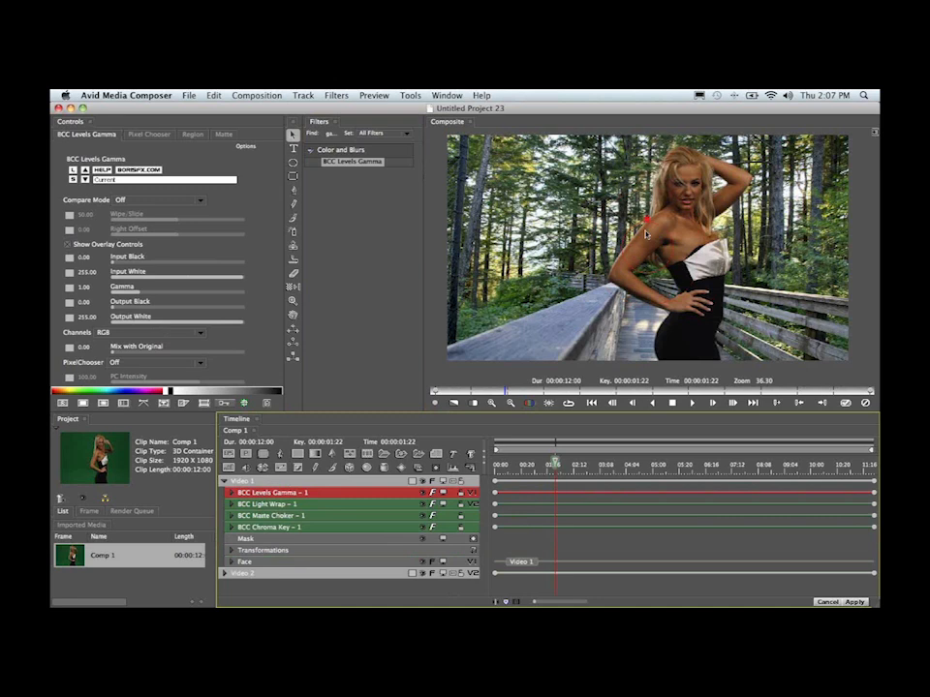
left_click_drag(647, 219, 647, 214)
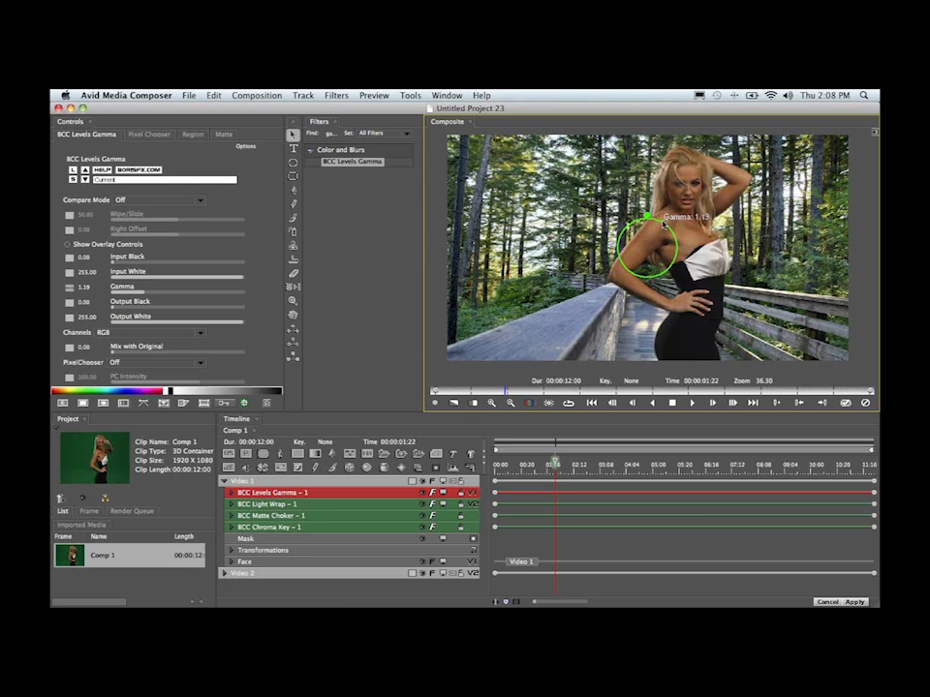
Show the Info window and dock it above the Project window
left_click(449, 96)
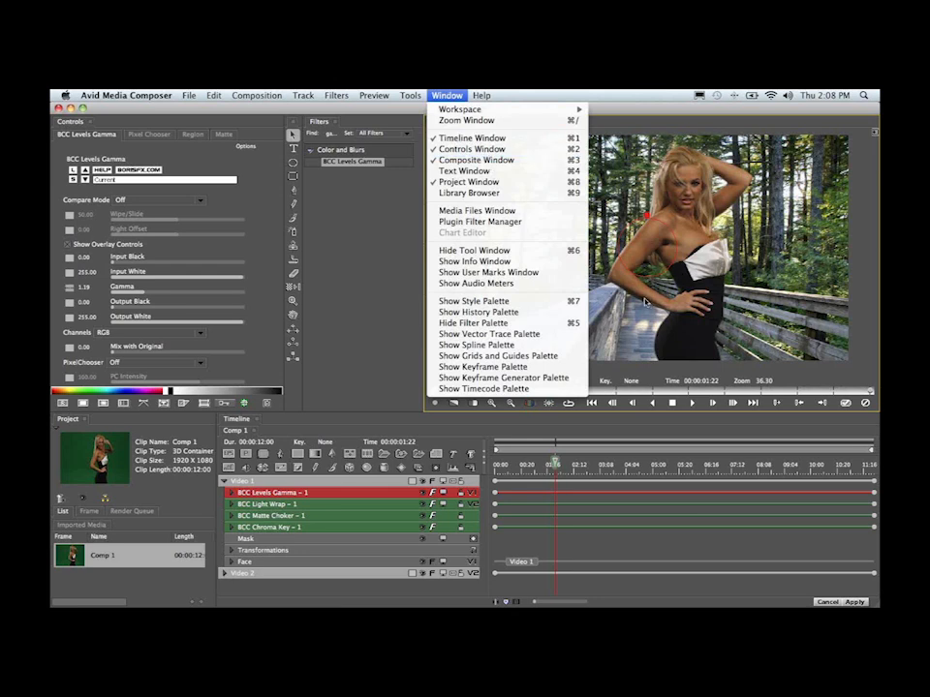
left_click(551, 265)
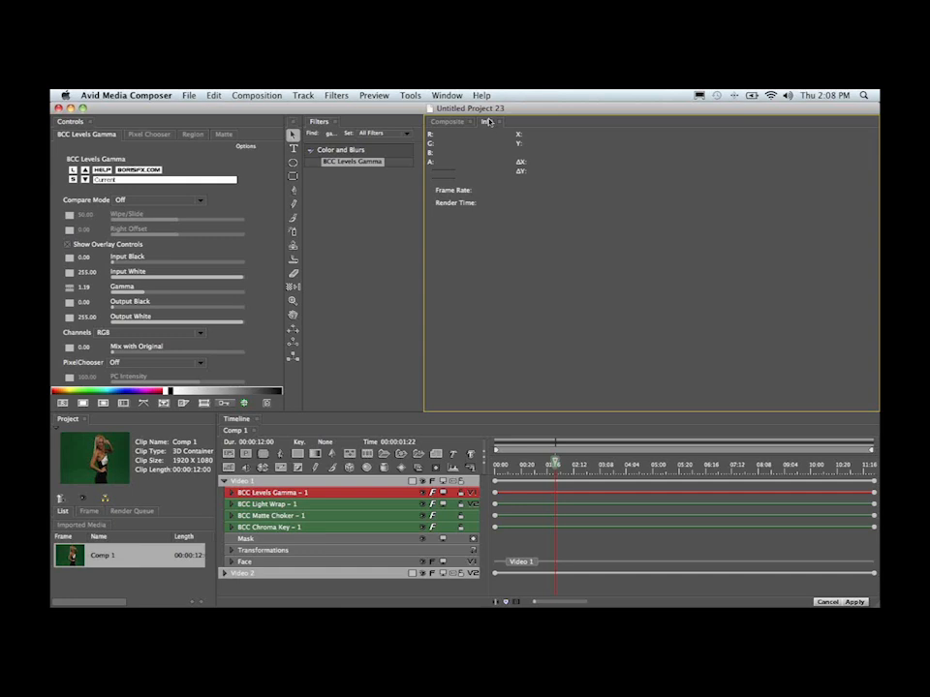
left_click_drag(489, 122, 93, 418)
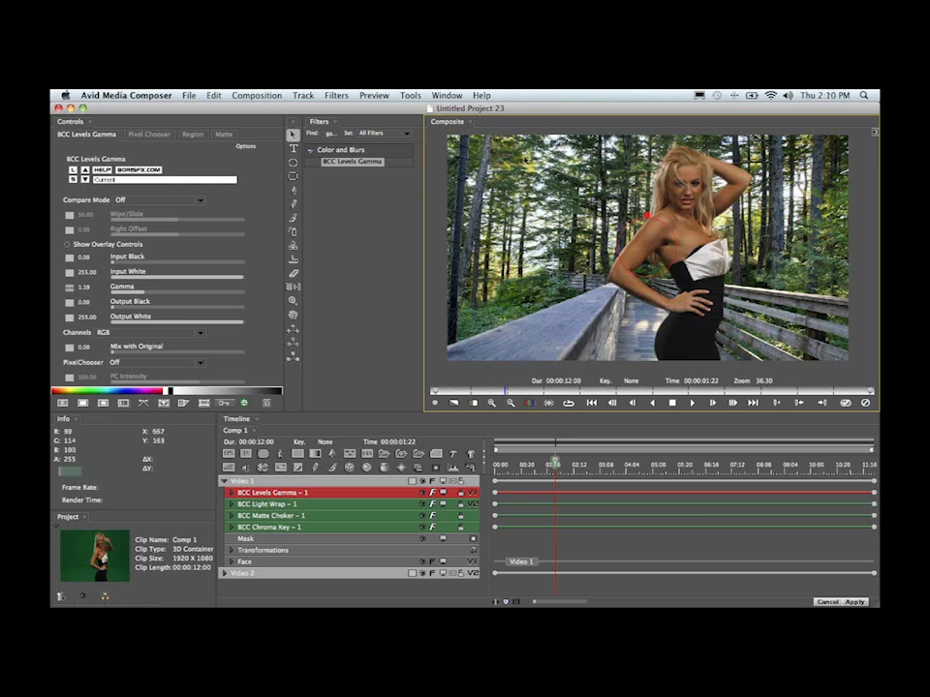
Search the filters for "bal" and apply BCC Color Balance to the Video 1 track above Levels Gamma
left_click(332, 133)
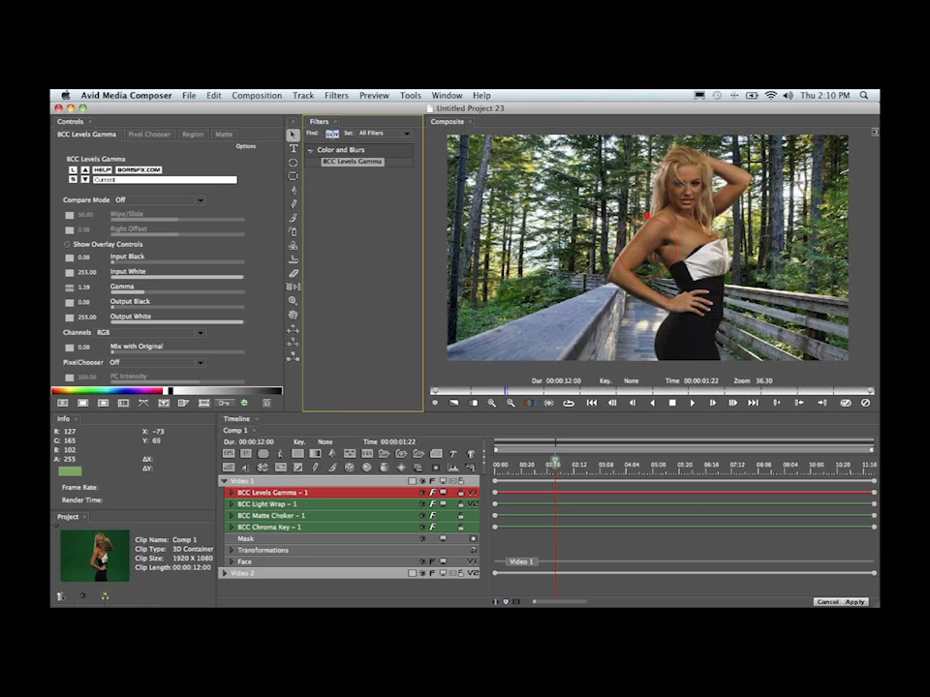
type("bal")
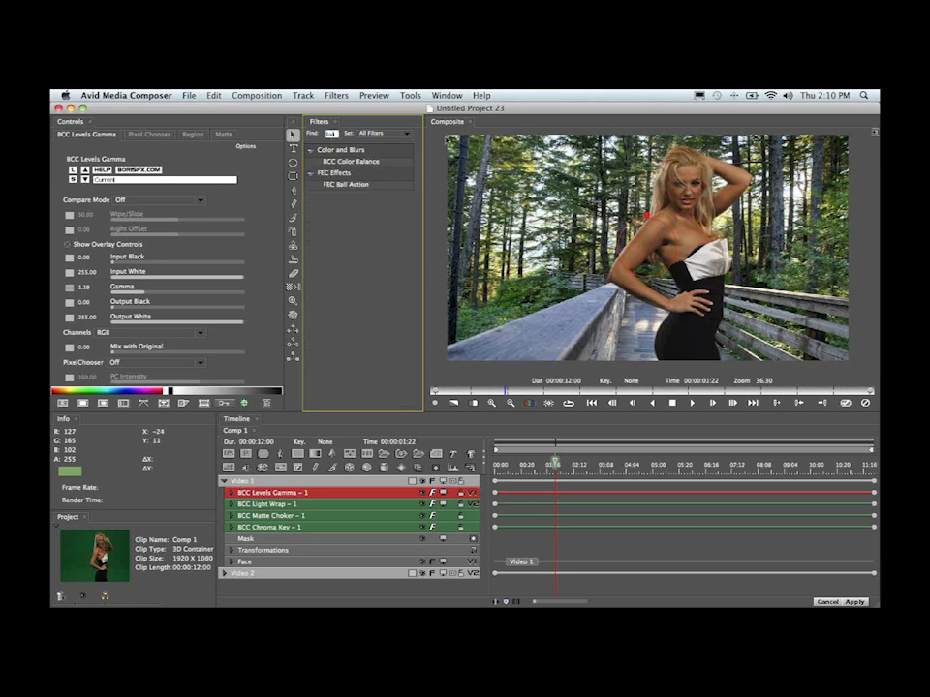
left_click(351, 160)
left_click_drag(344, 478, 343, 481)
Set the Color Balance filter's Red Balance to -5.33 and Green Balance to -4.46
mouse_move(619, 198)
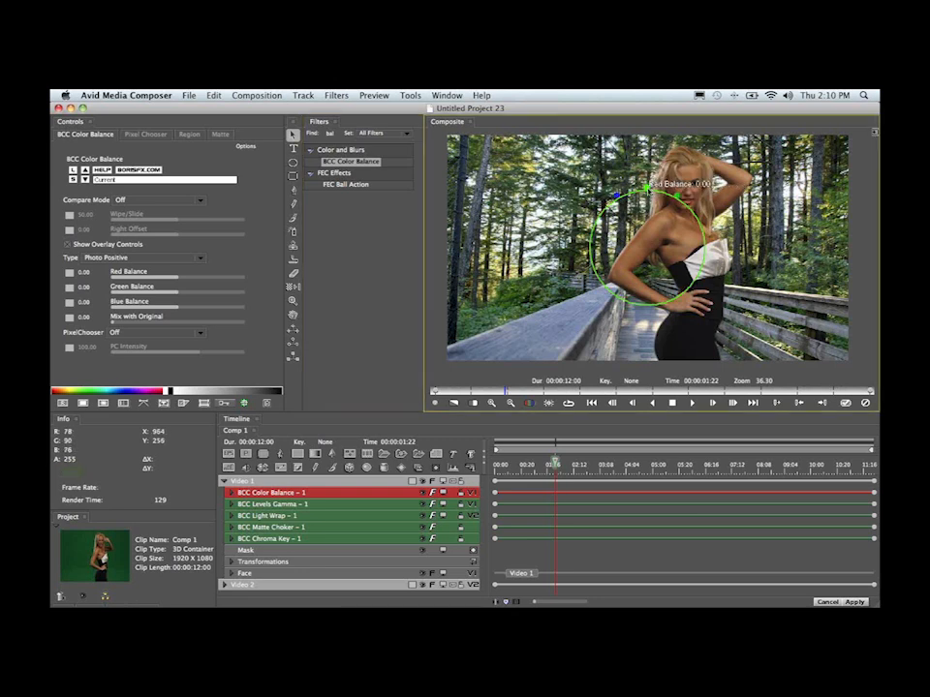
left_click_drag(647, 186, 678, 195)
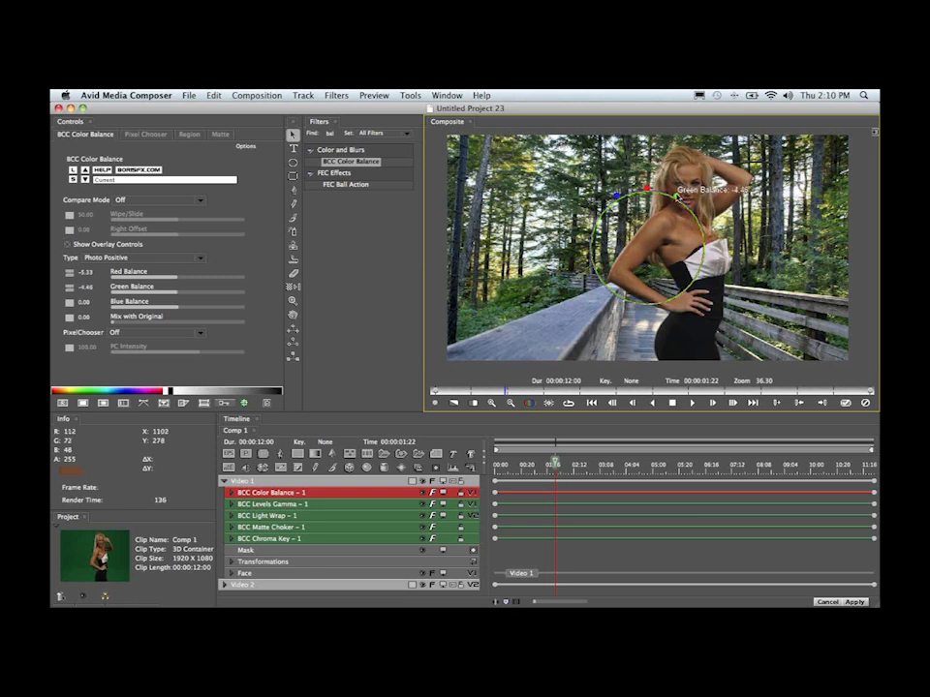
left_click_drag(677, 197, 677, 197)
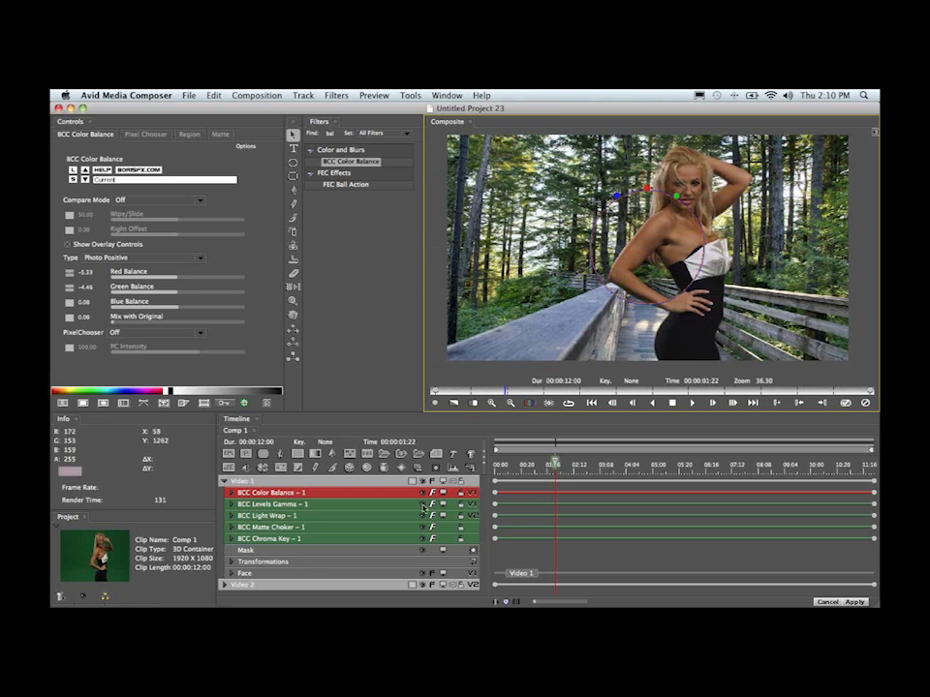
Compare the Color Balance correction side by side with the uncorrected image and turn the comparison off
left_click(130, 199)
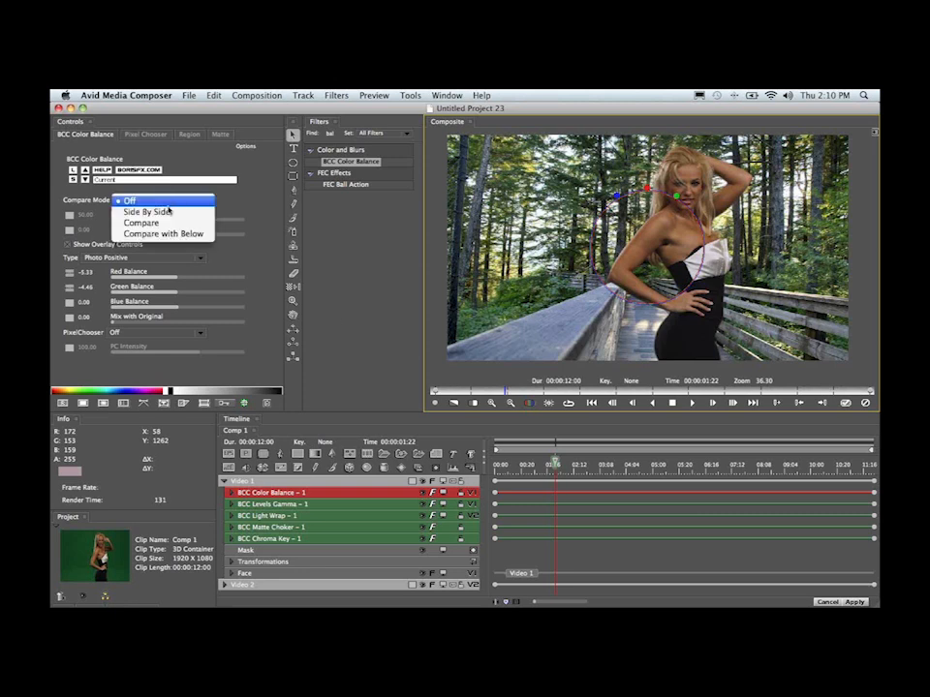
left_click(164, 212)
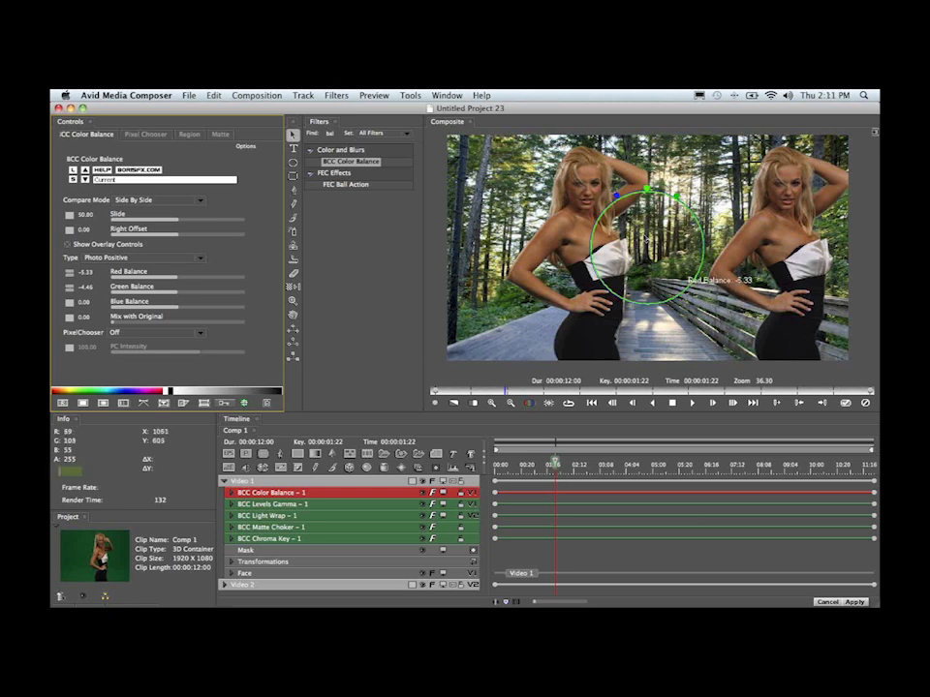
left_click(189, 203)
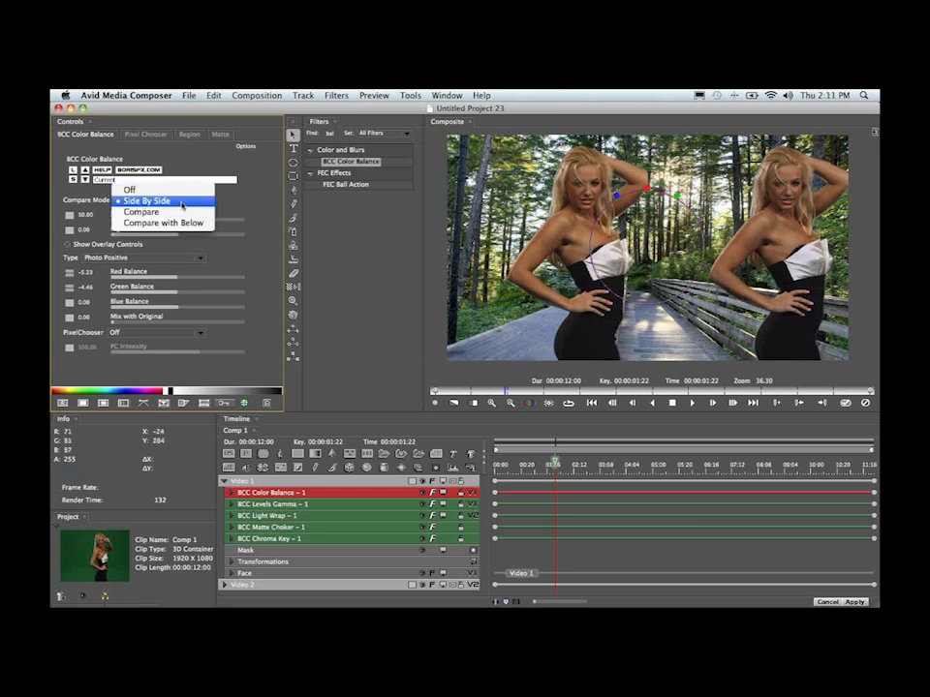
left_click(130, 189)
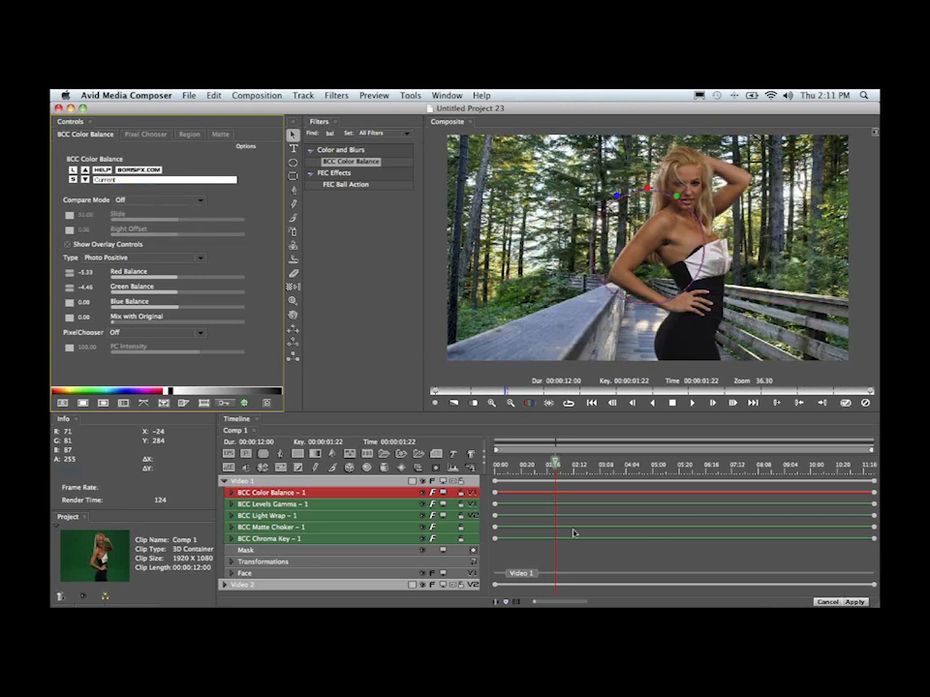
Review the Matte Choker and Light Wrap settings on the Video 1 track
left_click(313, 529)
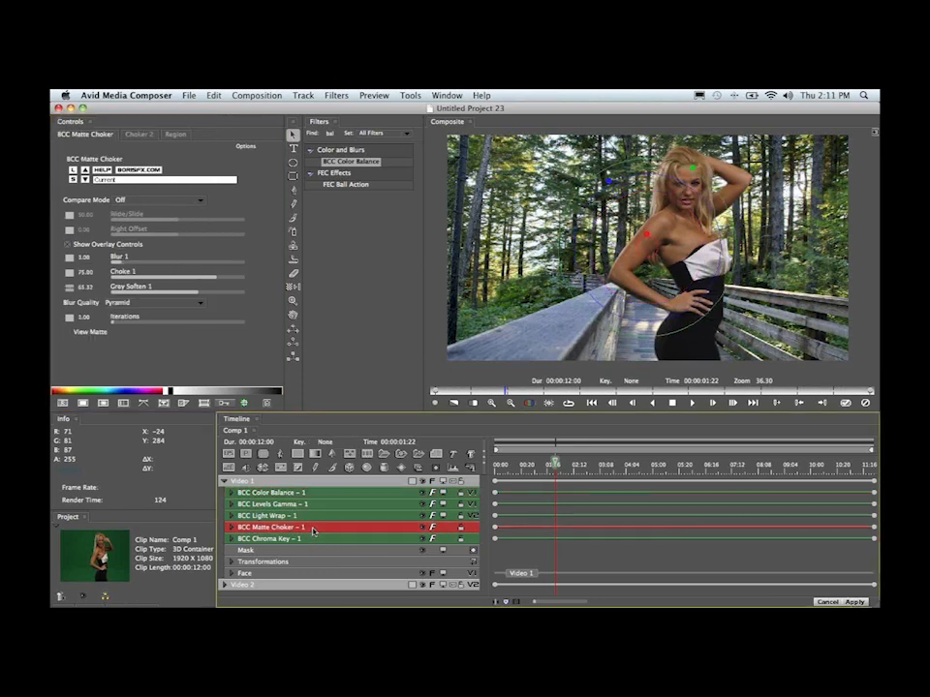
key("Up")
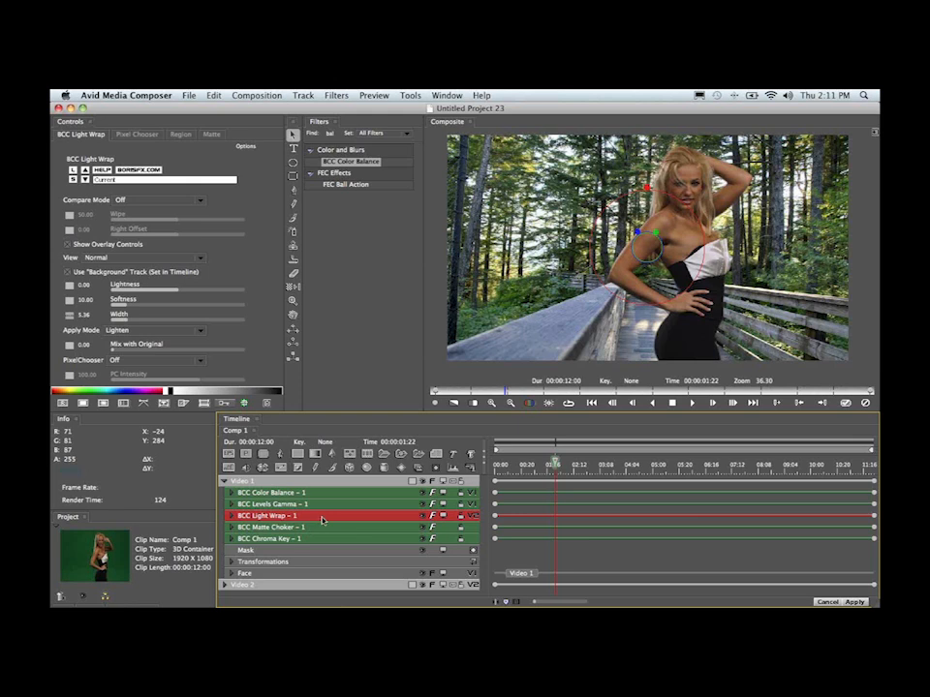
Review the Levels Gamma and Color Balance filter settings on the Video 1 track
left_click(320, 504)
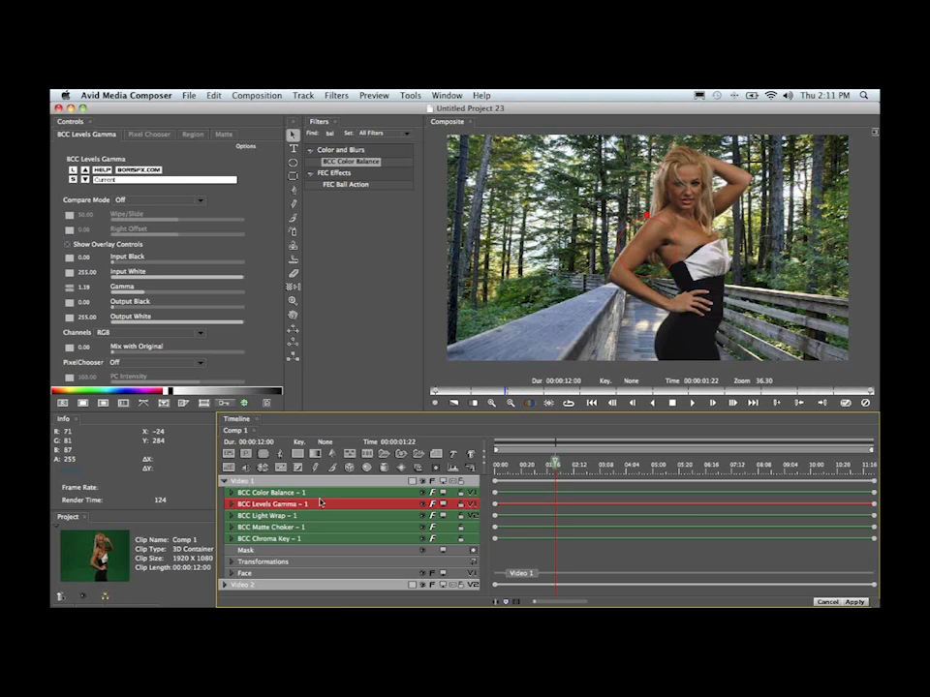
left_click(320, 494)
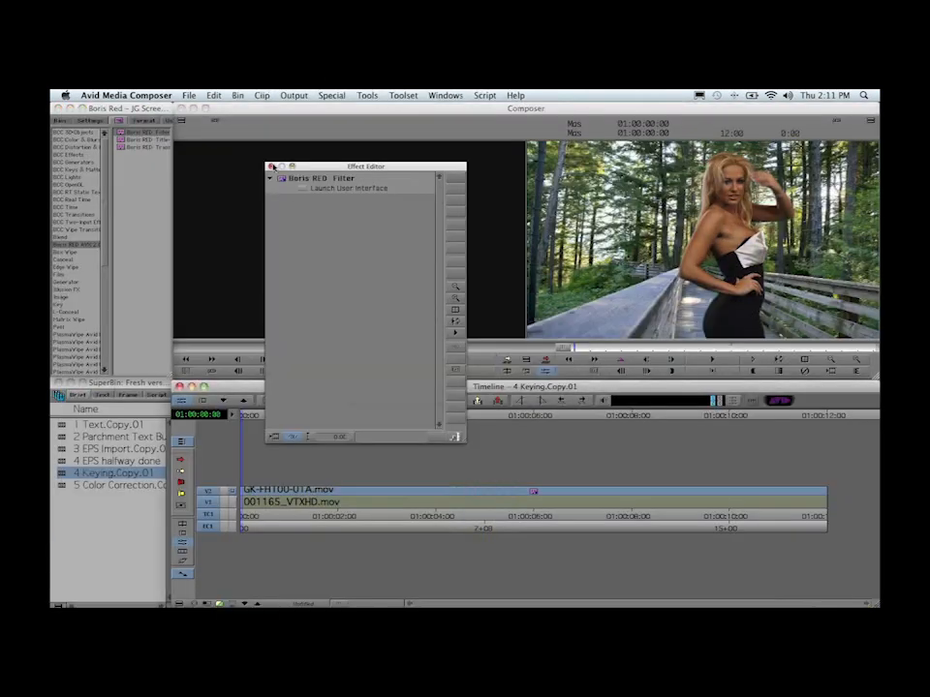
Close the Effect Editor, open the 5 Color Correction.Copy.01 sequence near its start, and zoom the timeline so the clip fills it
left_click(272, 166)
double_click(62, 487)
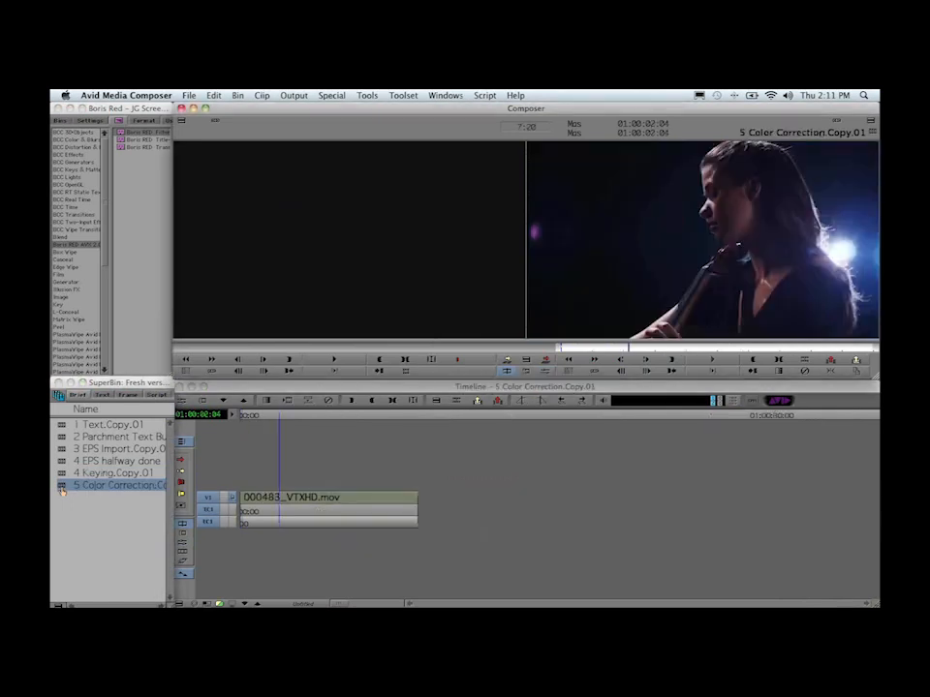
left_click(242, 518)
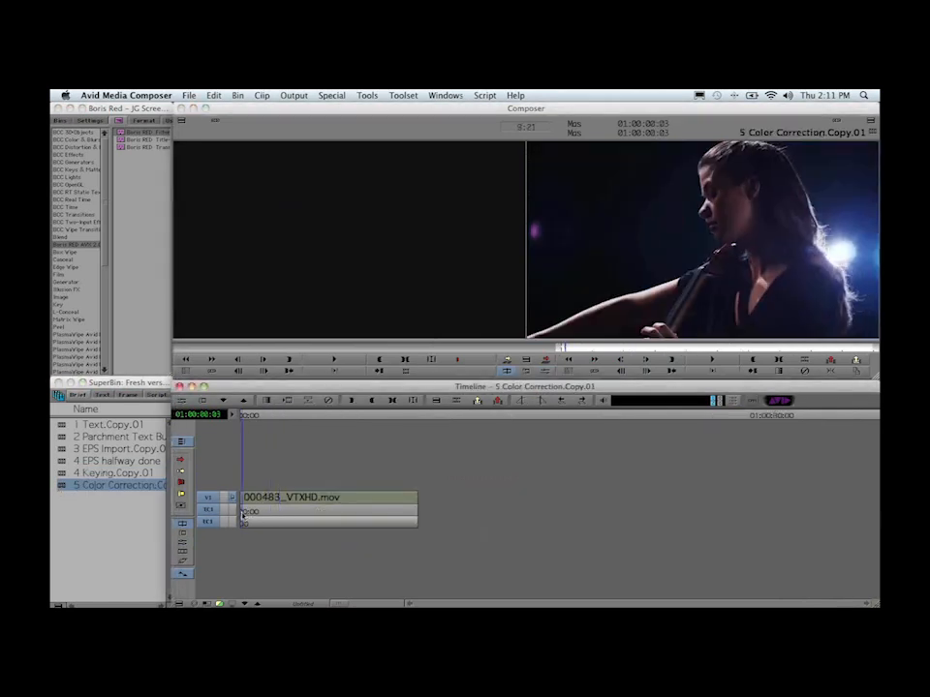
left_click_drag(335, 604, 320, 604)
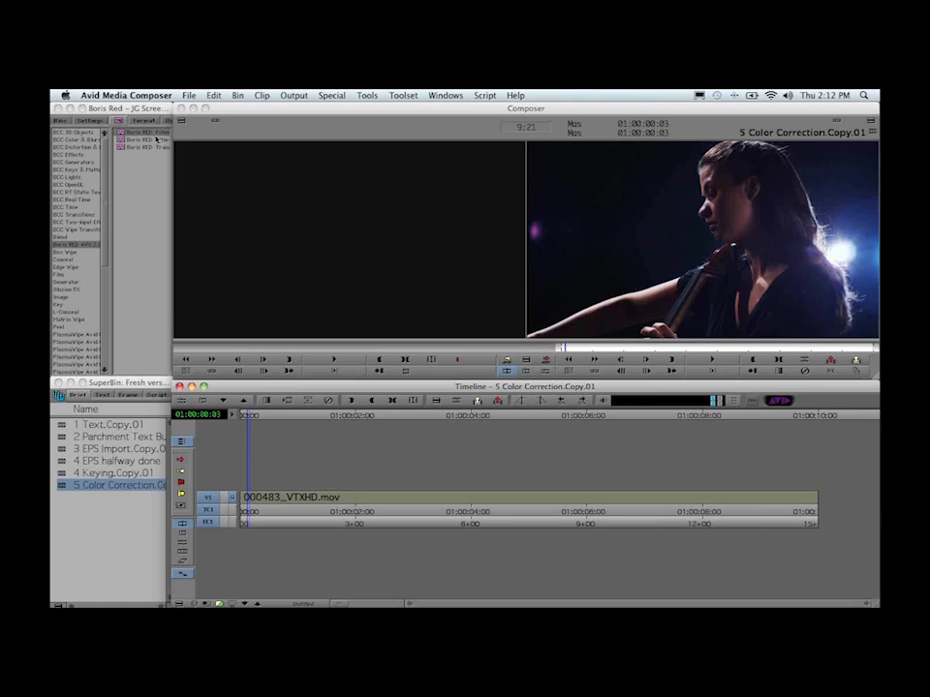
Apply the Boris RED Filter to the 000483_VTXHD.mov clip and launch its user interface
left_click(139, 134)
left_click_drag(140, 134, 358, 503)
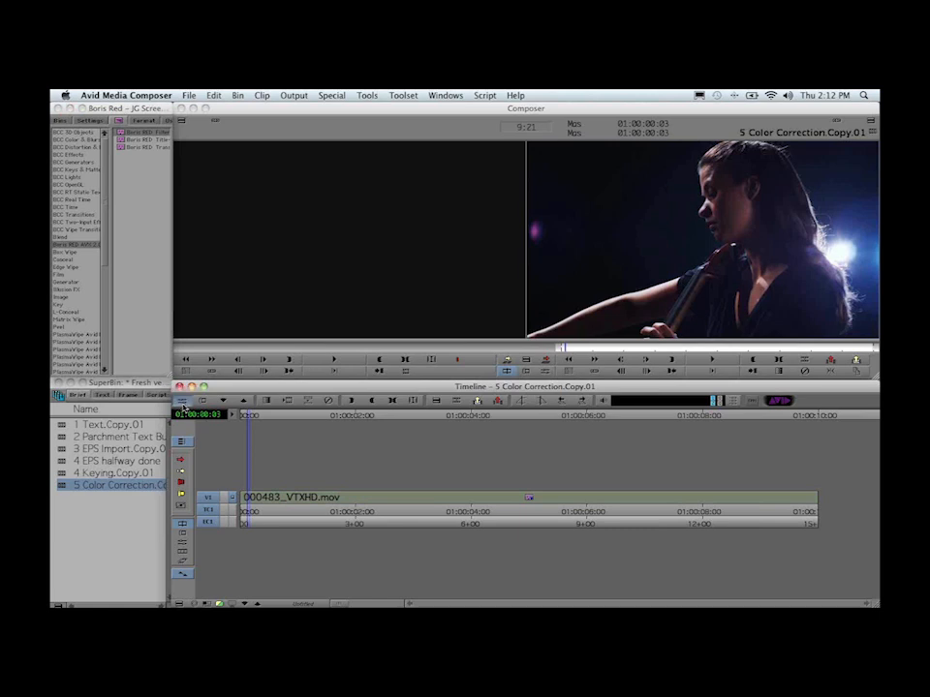
left_click(182, 404)
left_click(304, 191)
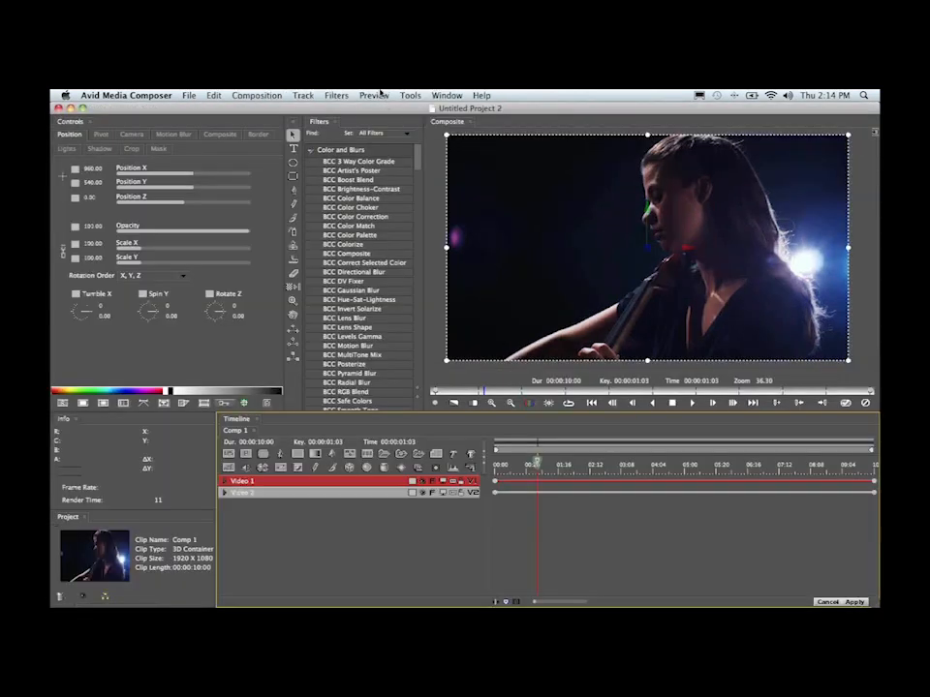
Set the preview's OpenGL Mode to Off
left_click(373, 95)
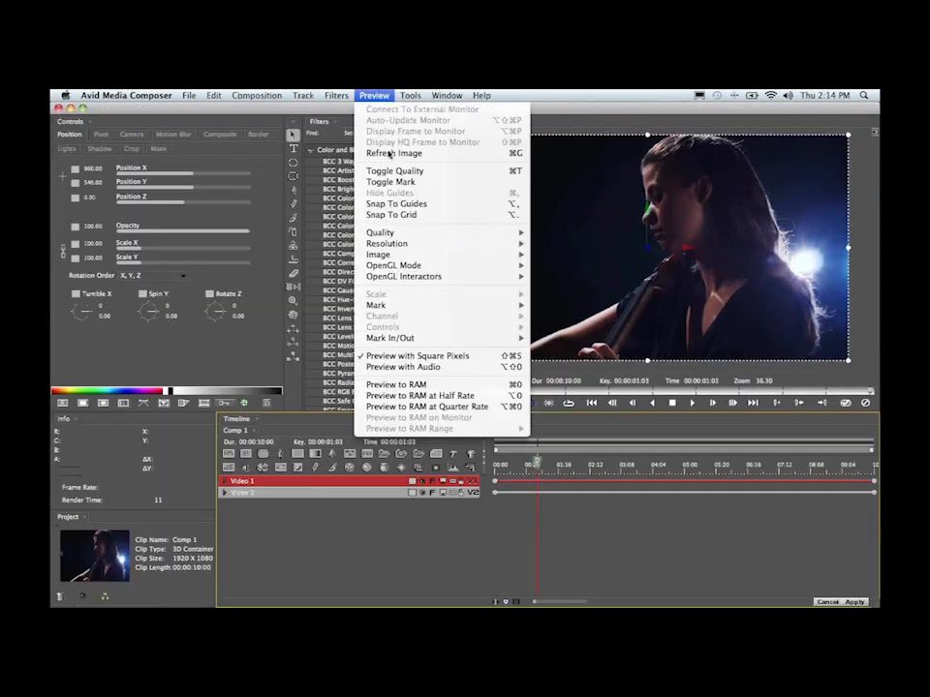
mouse_move(409, 268)
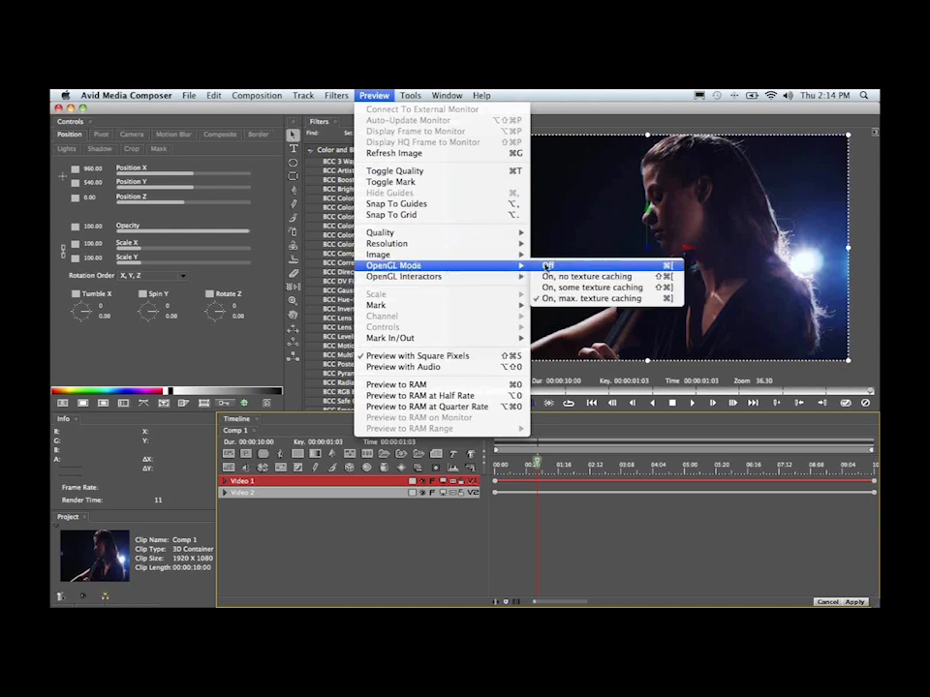
left_click(545, 266)
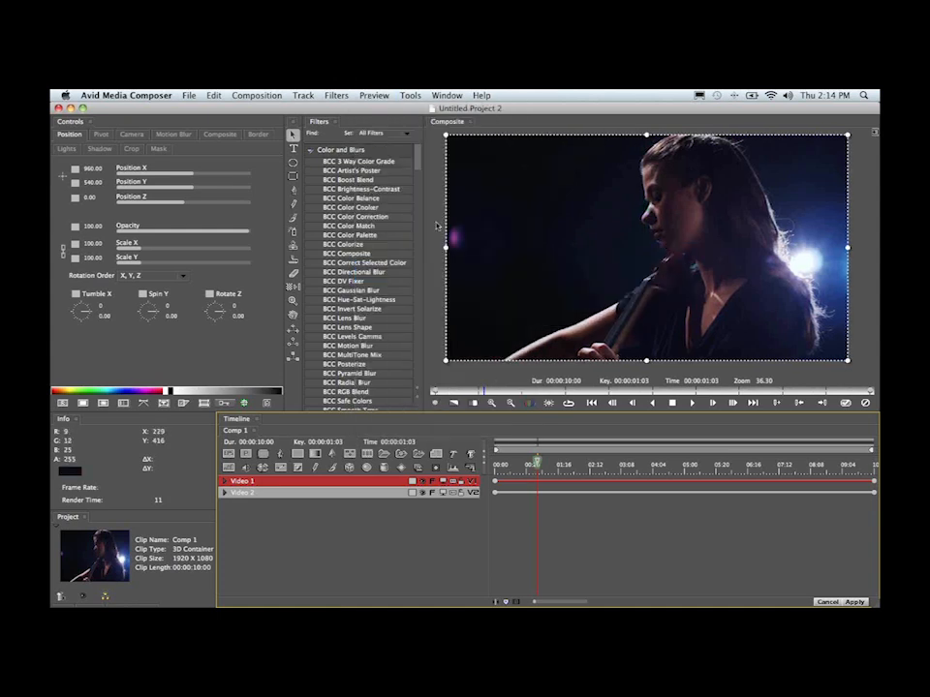
Apply BCC 3 Way Color Grade to the Video 1 track and enlarge the area showing its controls
left_click(345, 163)
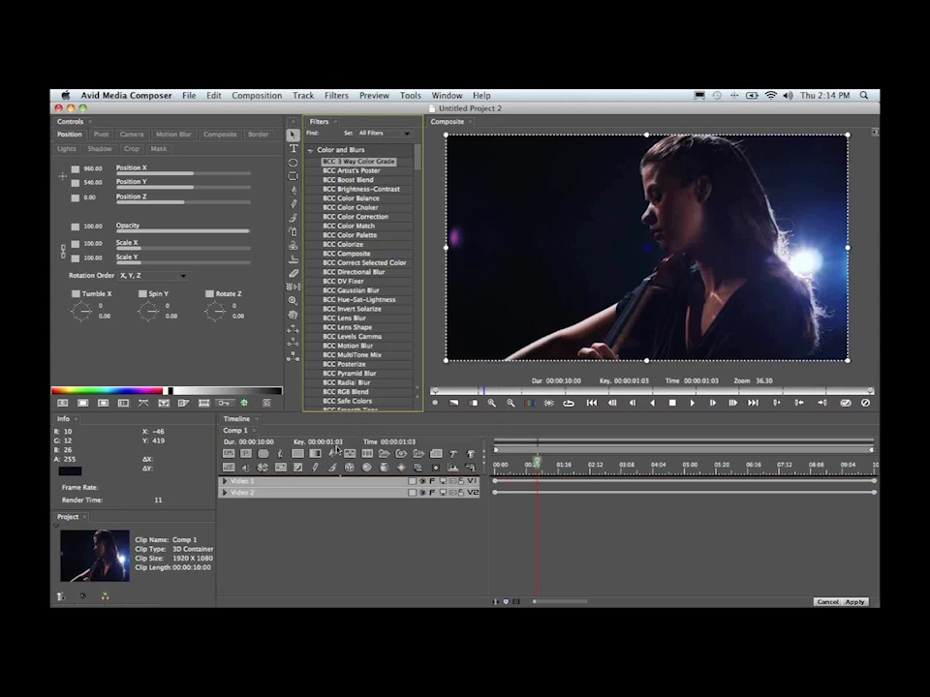
left_click_drag(318, 484, 317, 482)
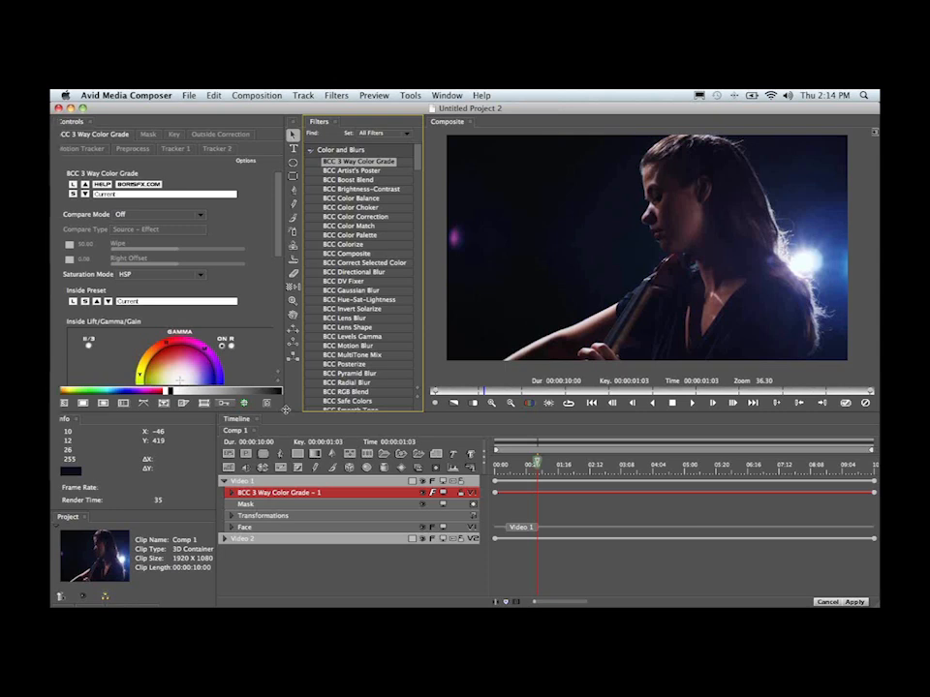
left_click_drag(283, 412, 341, 492)
Brighten the image by raising the Gamma and Gain levels in the Inside Lift/Gamma/Gain color wheels
scroll(335, 394, "down", 4)
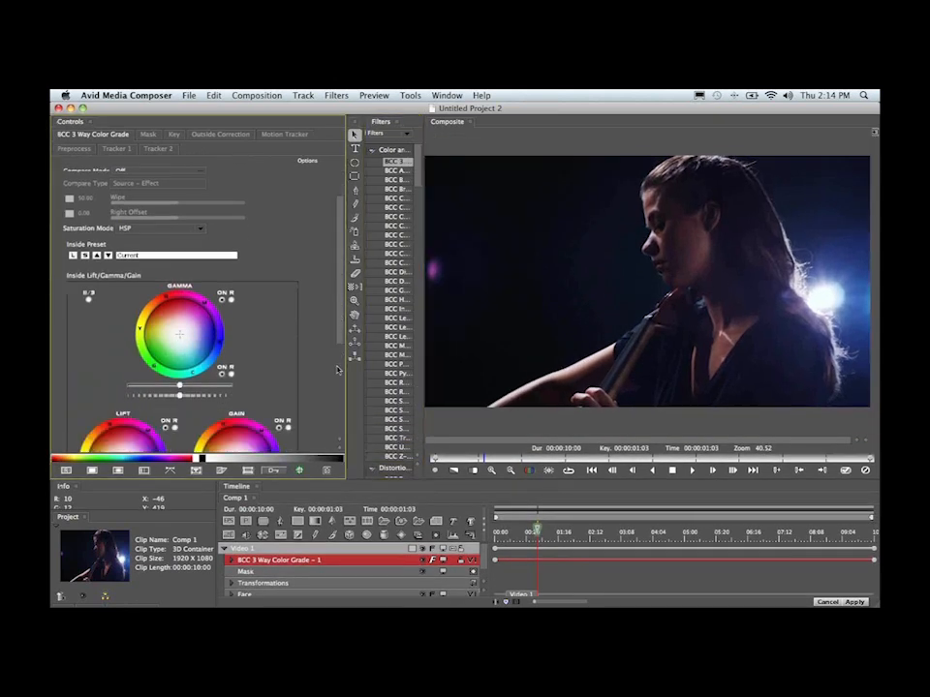
scroll(335, 394, "down", 3)
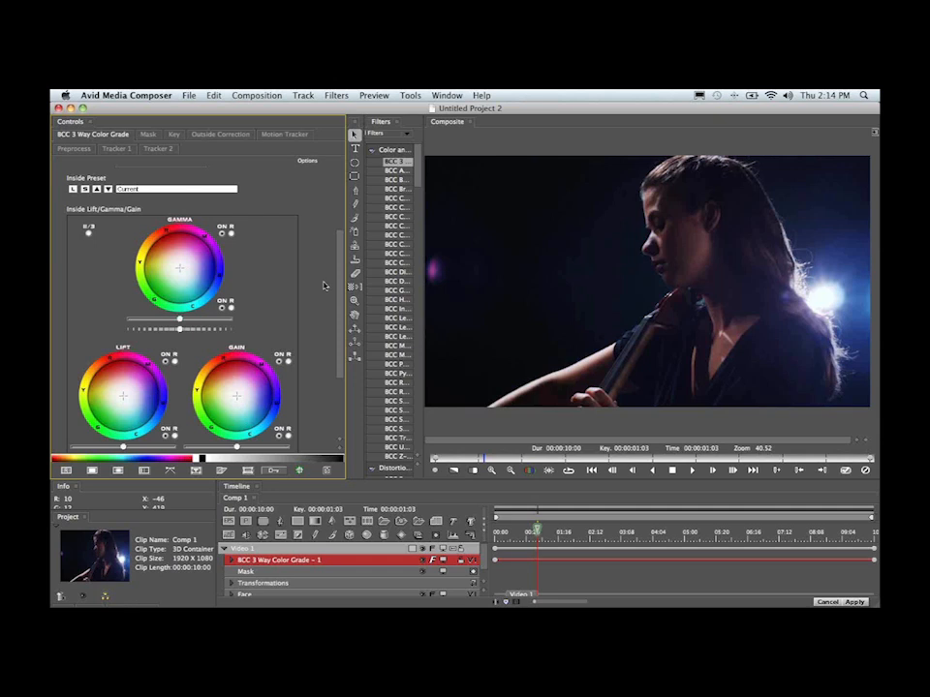
scroll(339, 287, "down", 2)
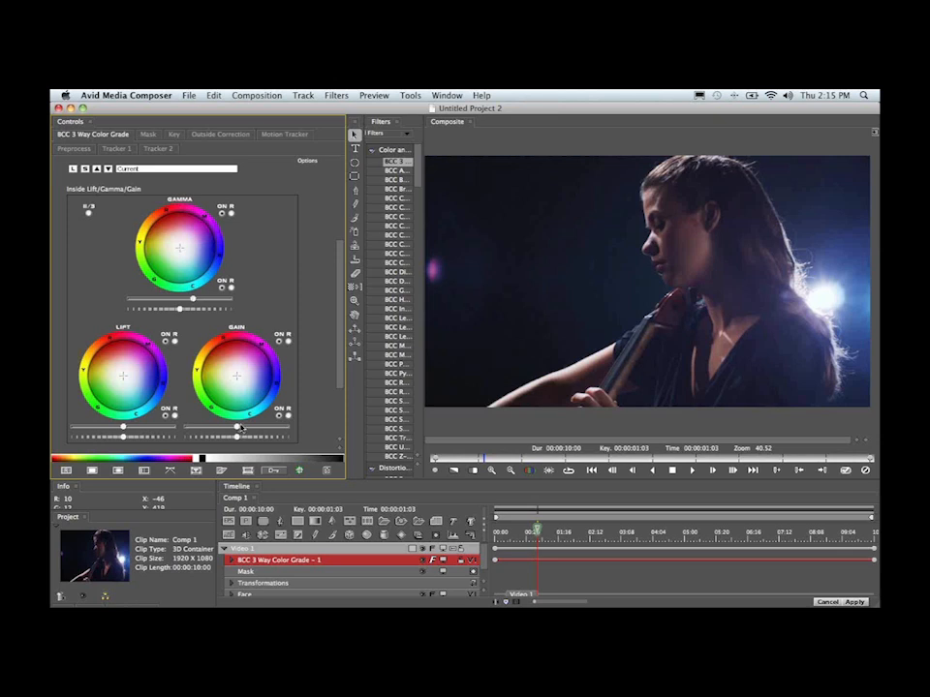
left_click_drag(237, 427, 255, 427)
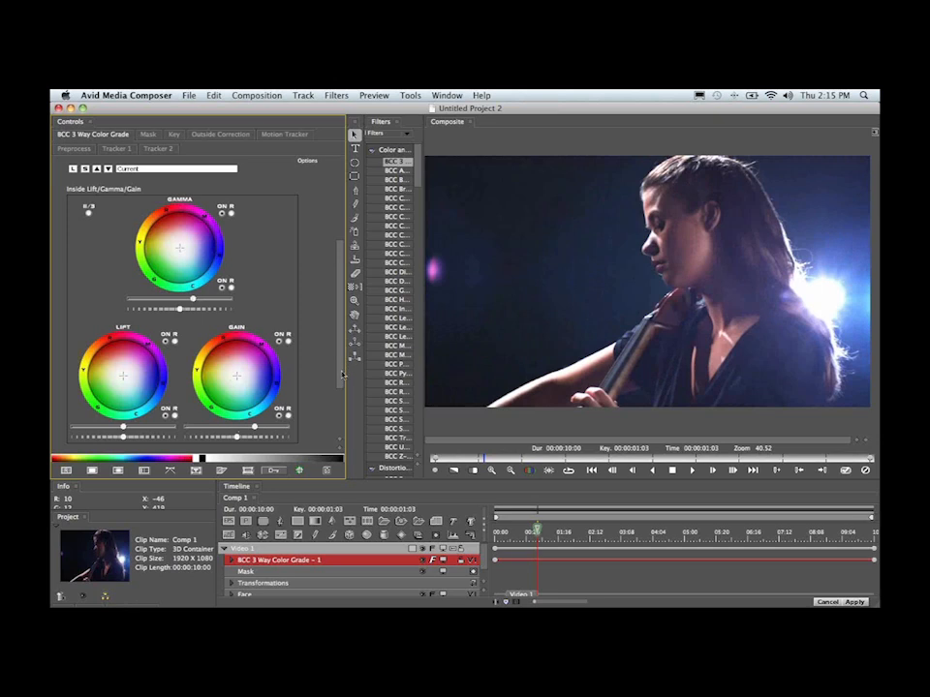
Set the color grade's Exposure to 0.43 and Saturation to 7.14
scroll(343, 397, "down", 3)
scroll(343, 402, "down", 3)
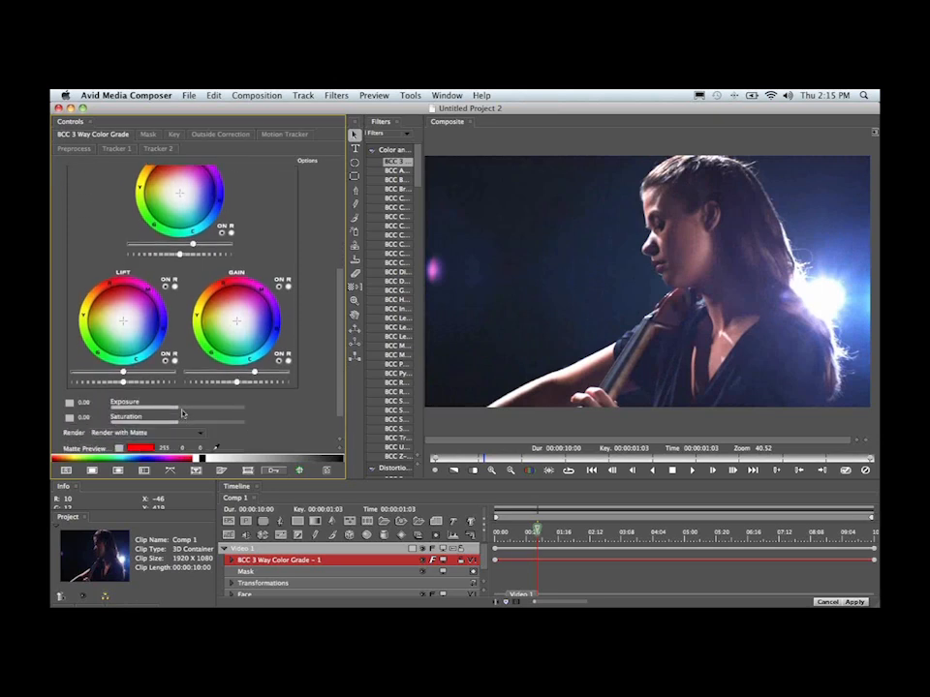
left_click_drag(180, 408, 187, 427)
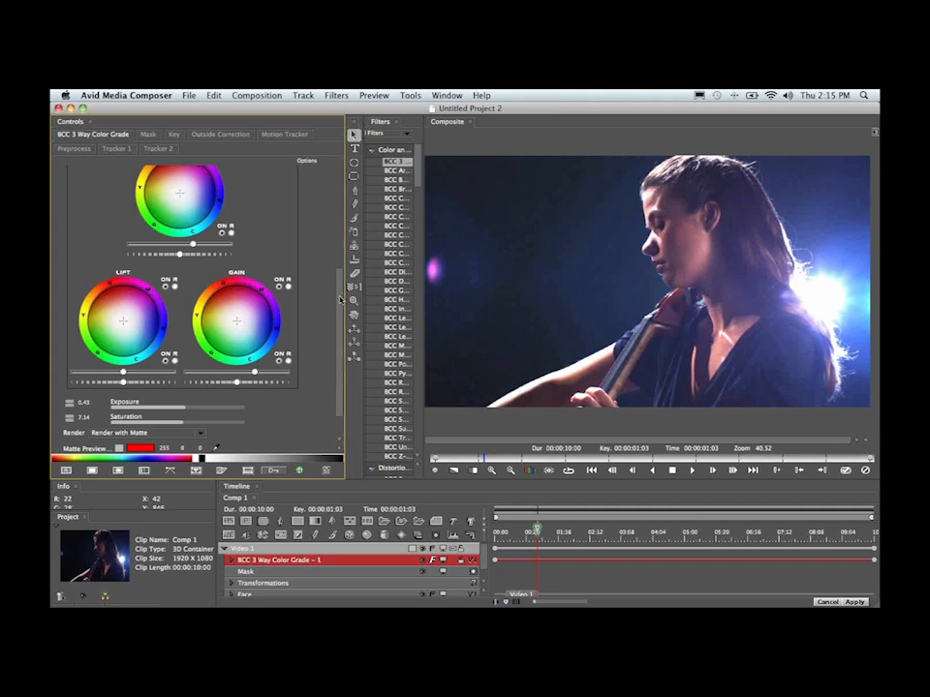
Compare the graded image with the source using the Side By Side compare mode
scroll(320, 252, "up", 5)
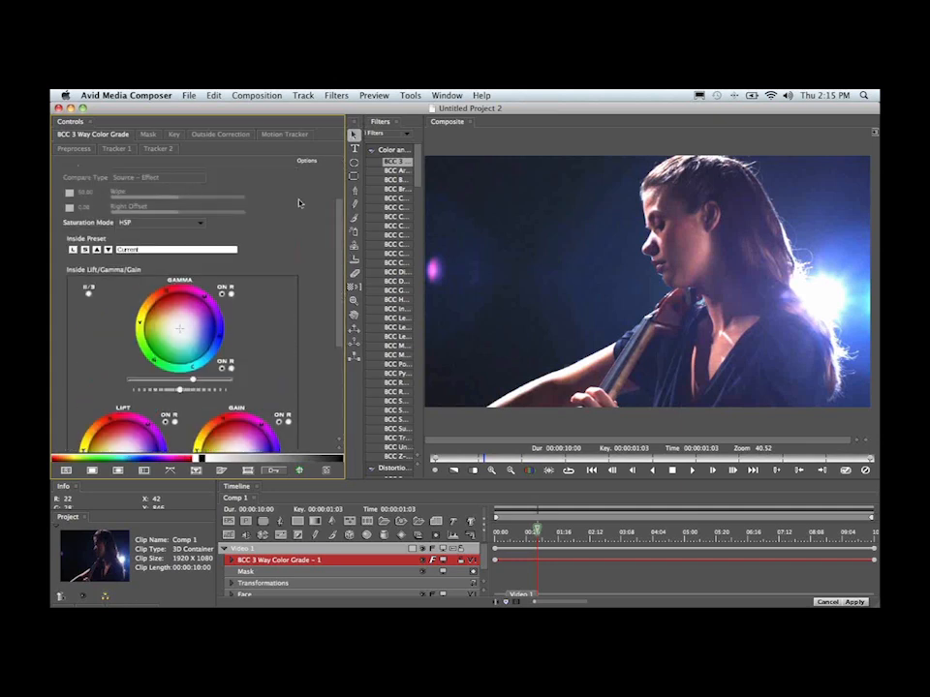
scroll(191, 214, "up", 2)
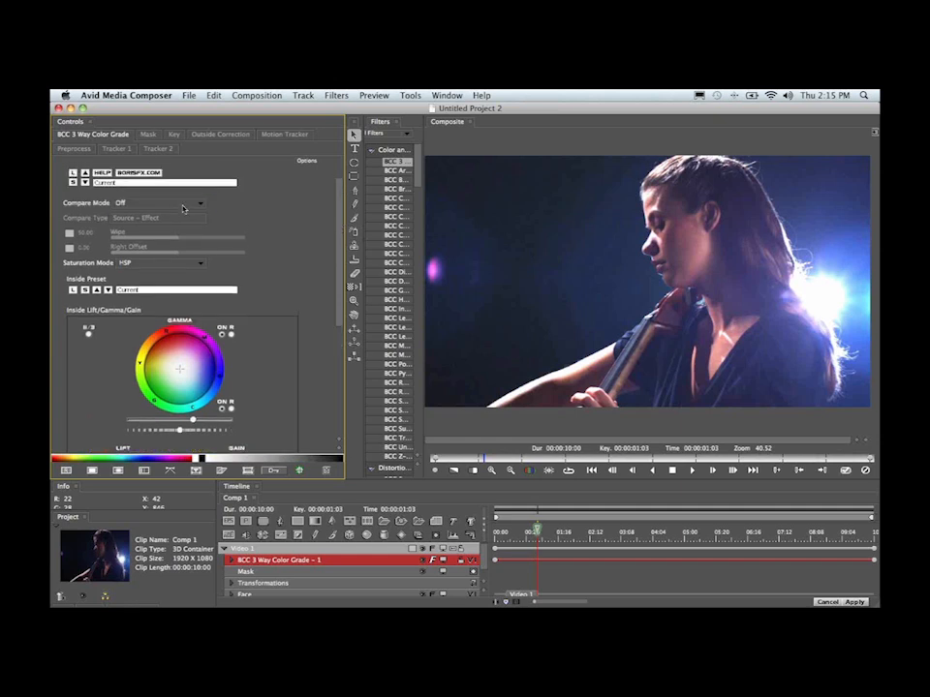
left_click(184, 206)
left_click(180, 213)
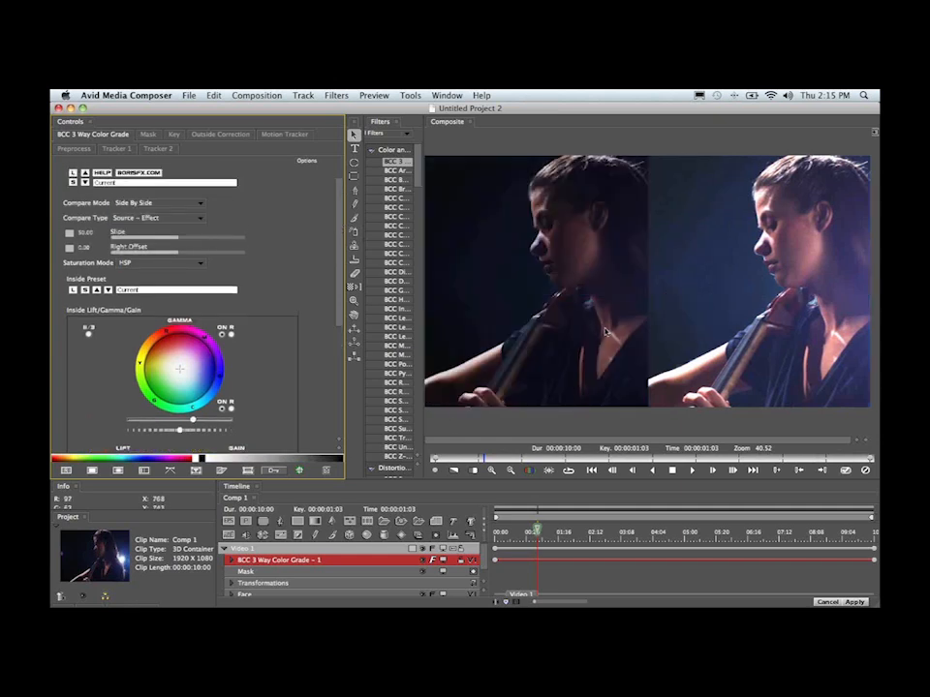
Compare source and grade with the Compare mode's split line moved to about 48 Wipe, and turn the comparison off
left_click(186, 207)
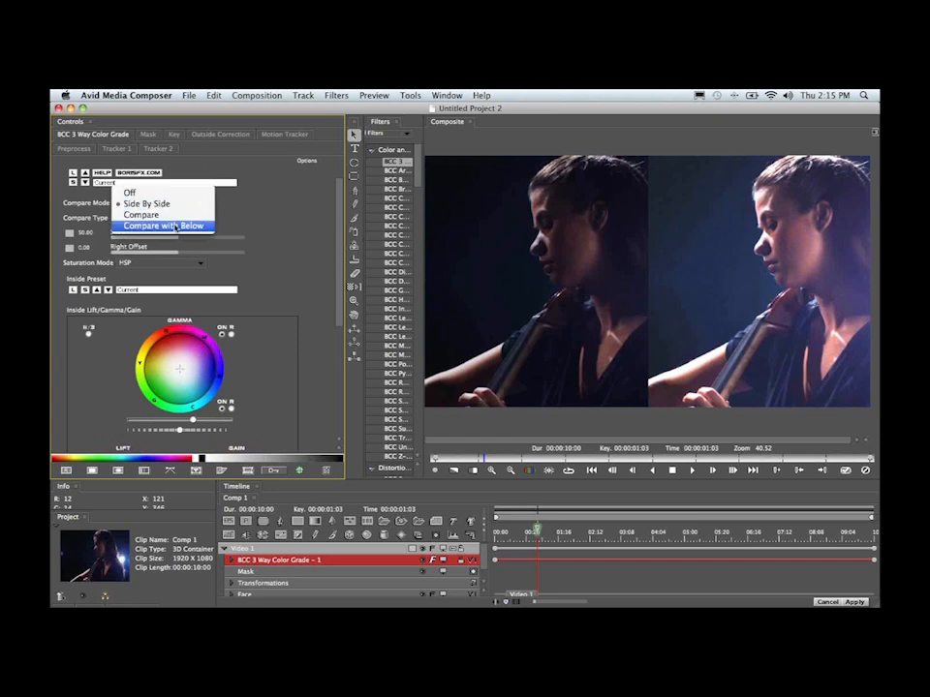
left_click(155, 212)
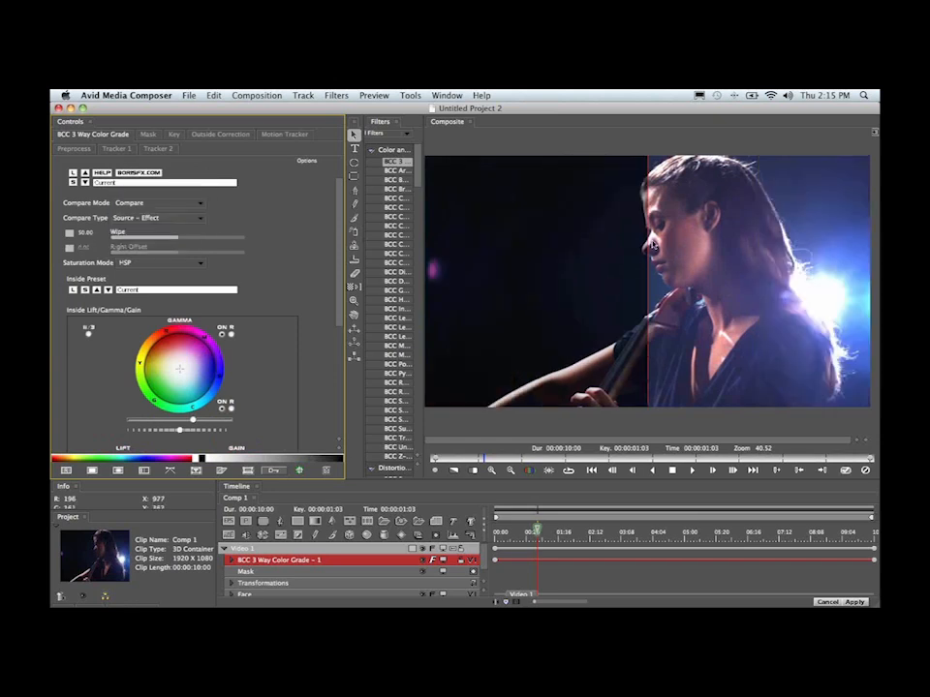
left_click(650, 248)
mouse_move(651, 248)
left_mouse_down()
mouse_move(783, 252)
mouse_move(635, 253)
left_mouse_up()
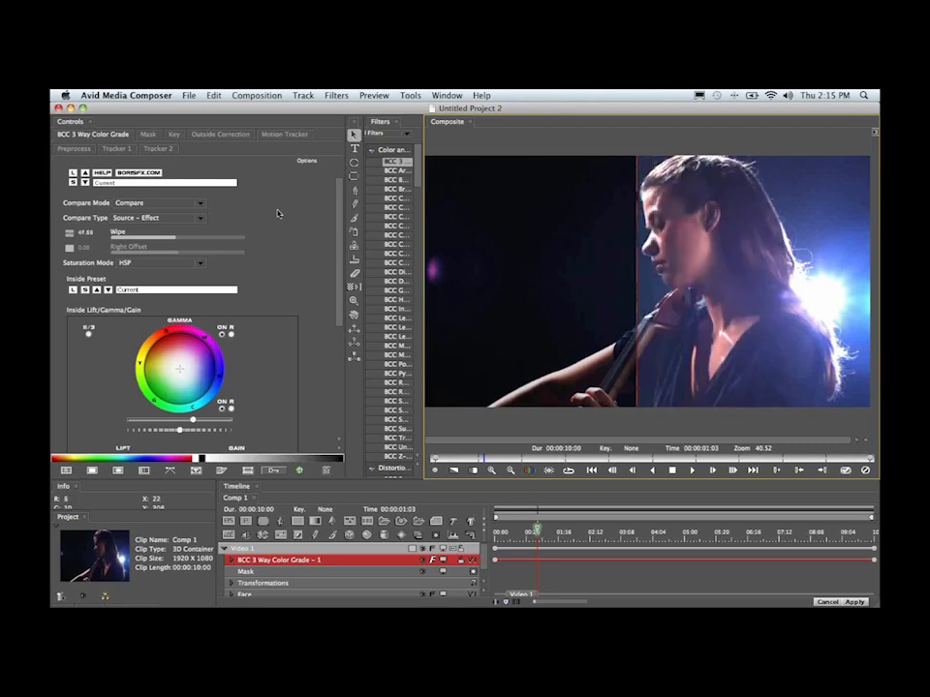
left_click(202, 204)
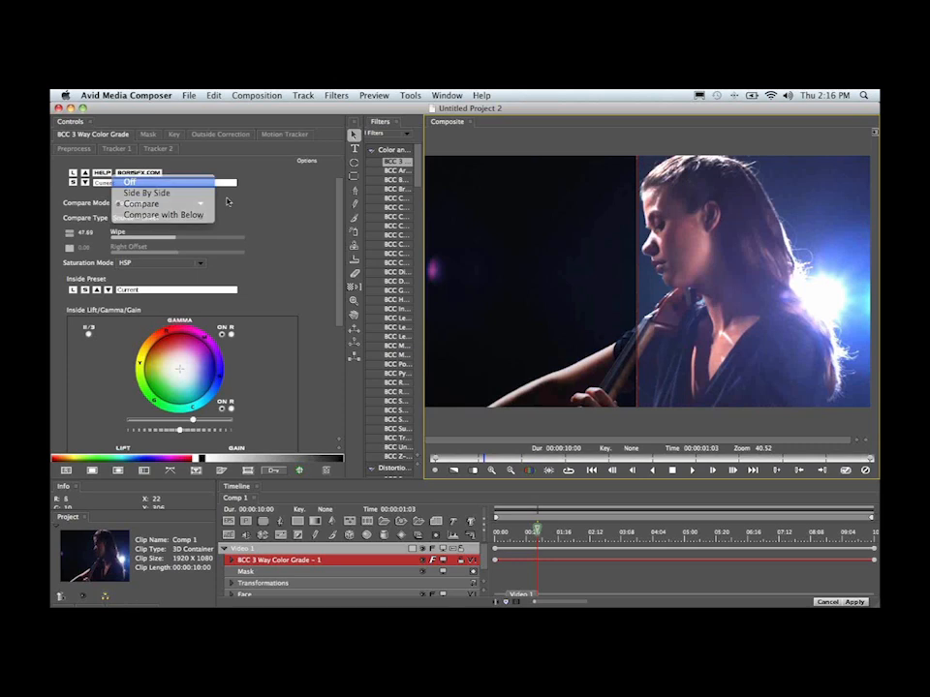
left_click(201, 182)
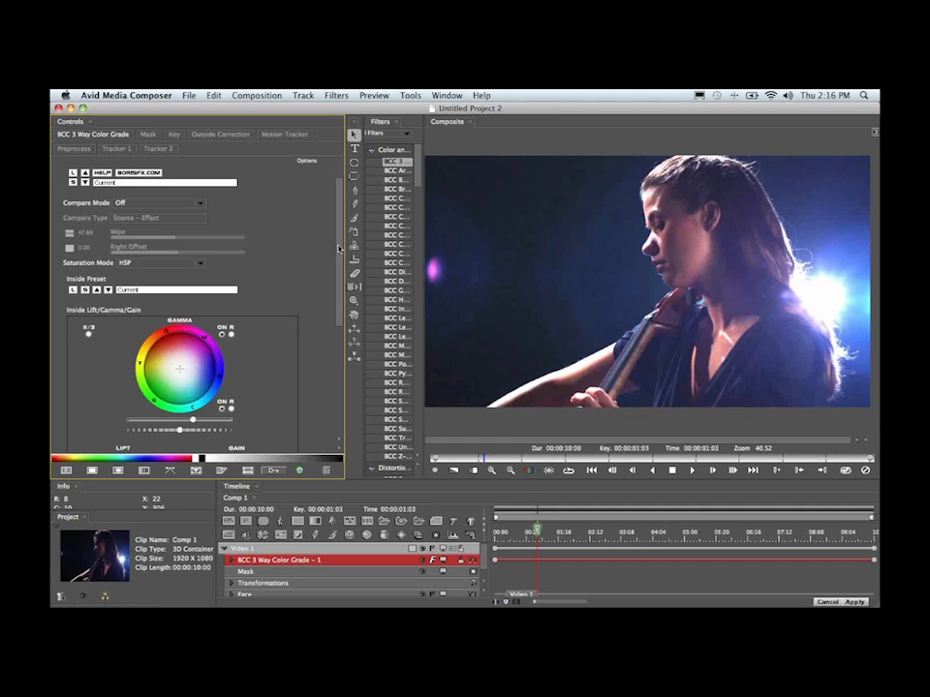
Try a Rectangle mask on the 3 Way Color Grade filter, and set its Mask Shape to Egg Shape
left_click_drag(339, 250, 346, 392)
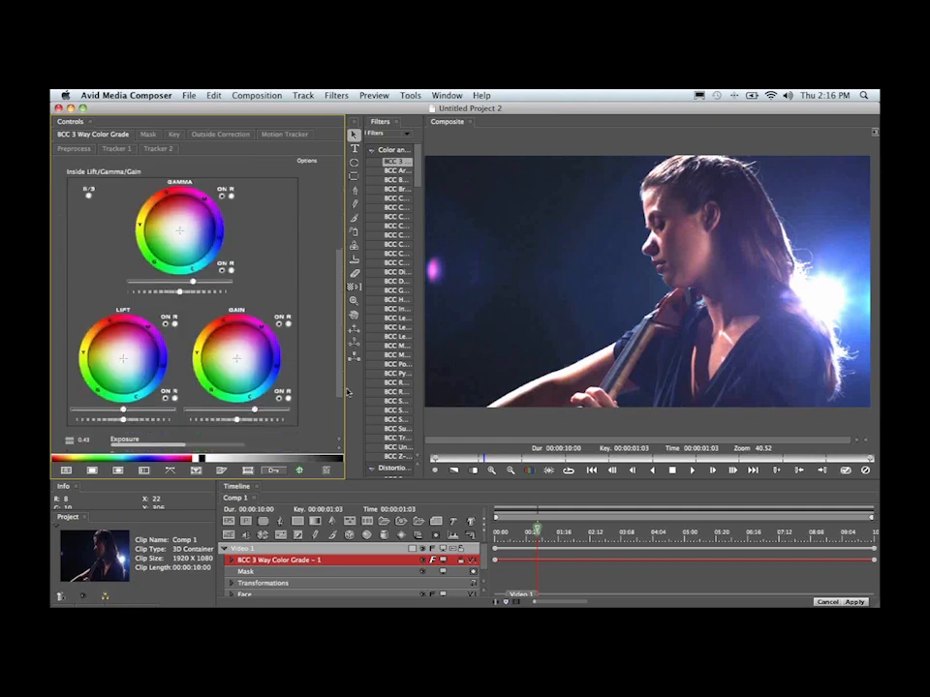
left_click(147, 134)
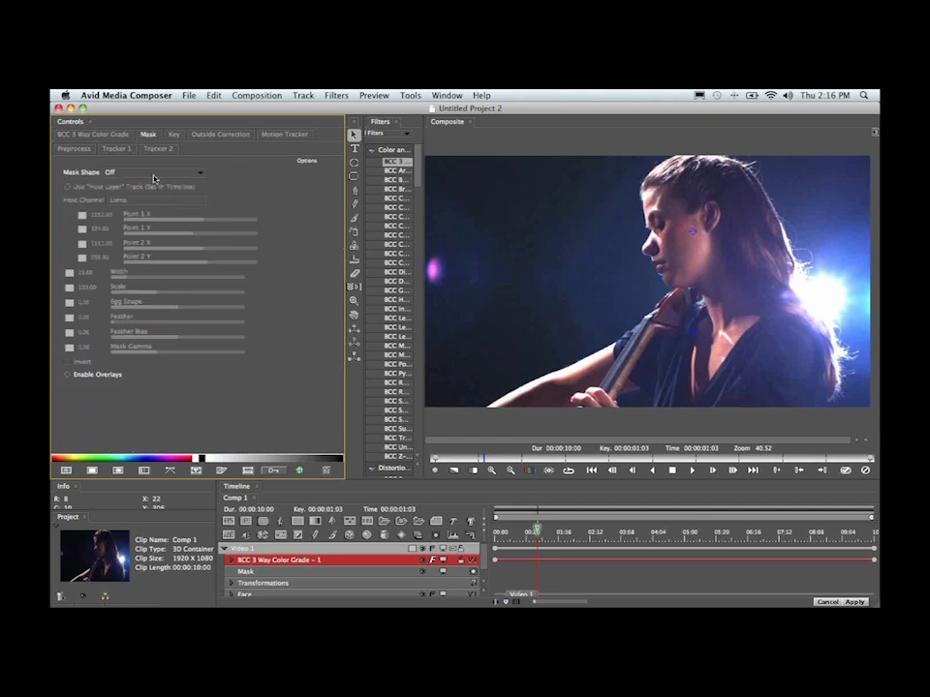
left_click(152, 174)
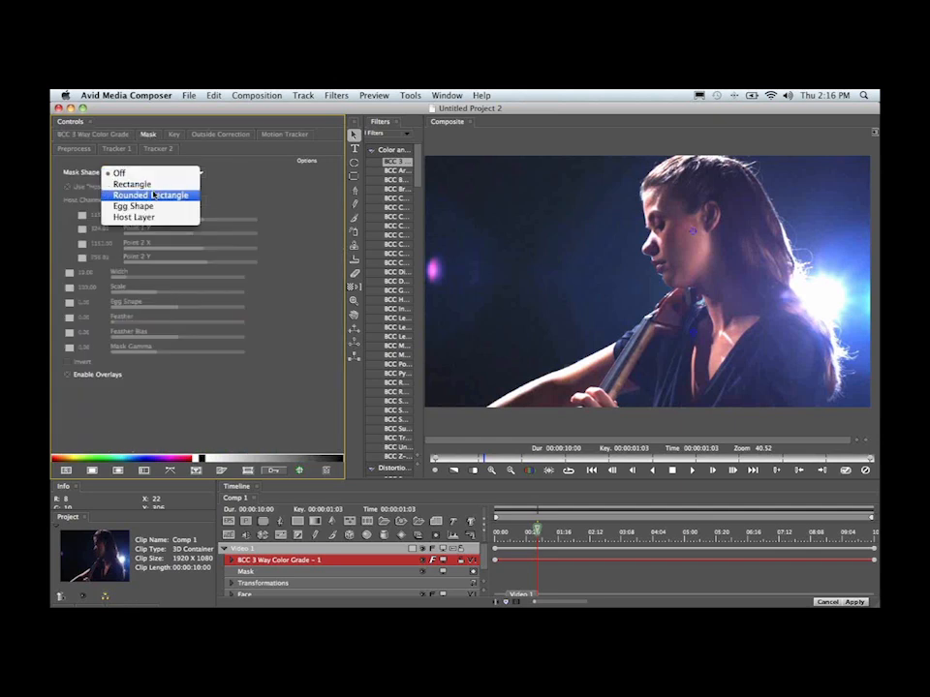
left_click(153, 188)
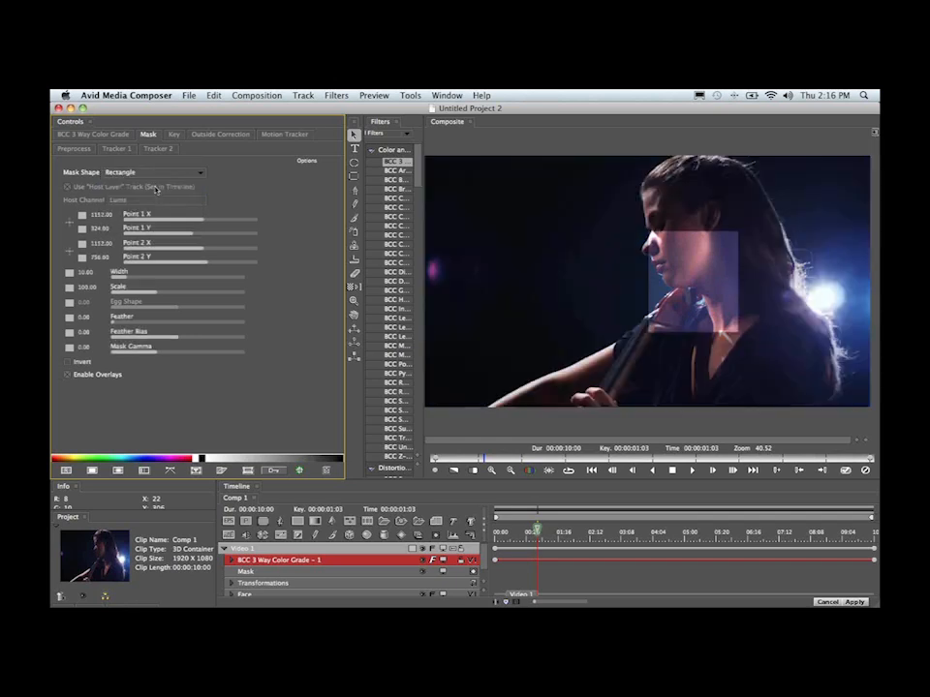
left_click(155, 176)
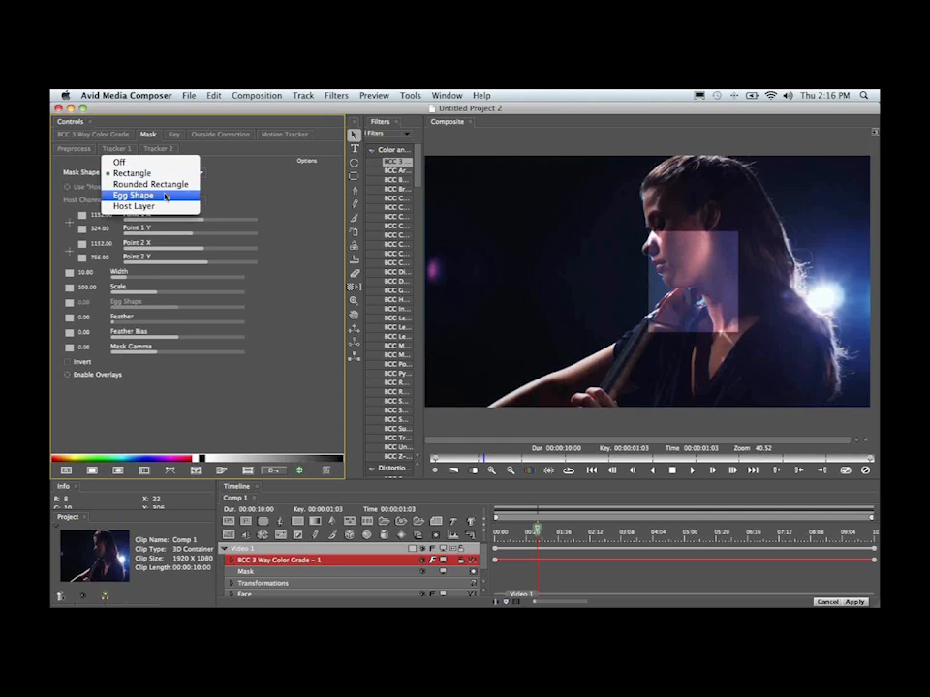
left_click(164, 196)
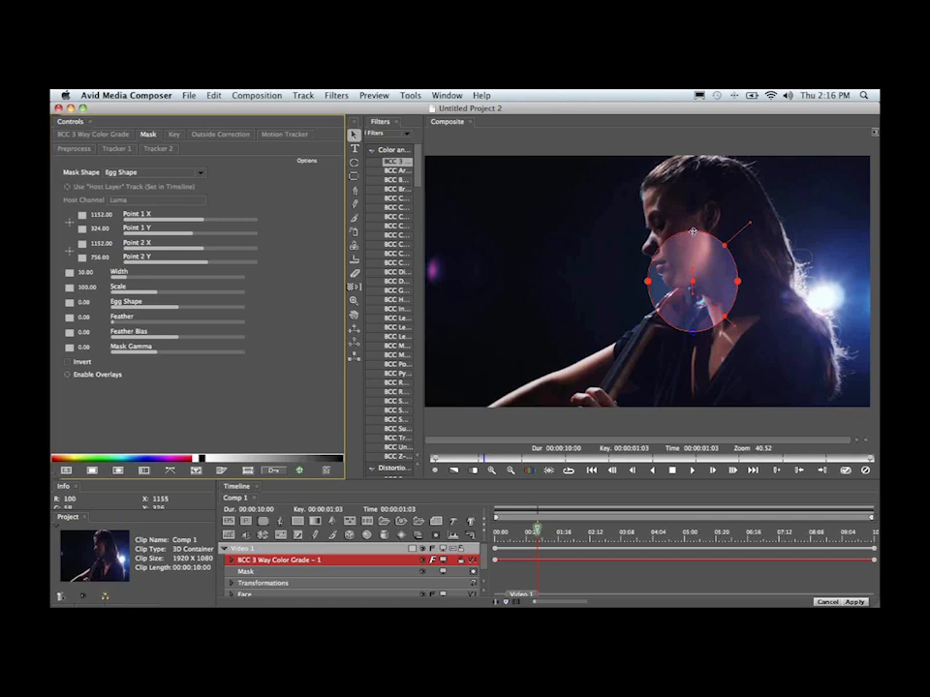
Fit the egg mask around the woman's face, with Point 1 at about 982, 117, Point 2 at about 1179, 598, and Width 9.82
left_click_drag(692, 231, 652, 182)
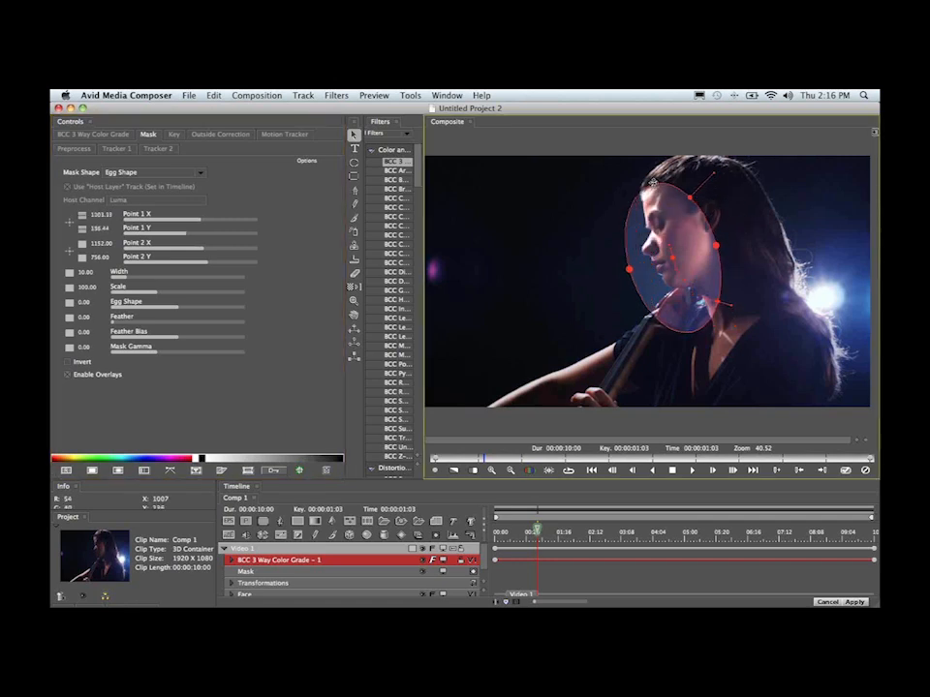
left_click_drag(694, 333, 698, 292)
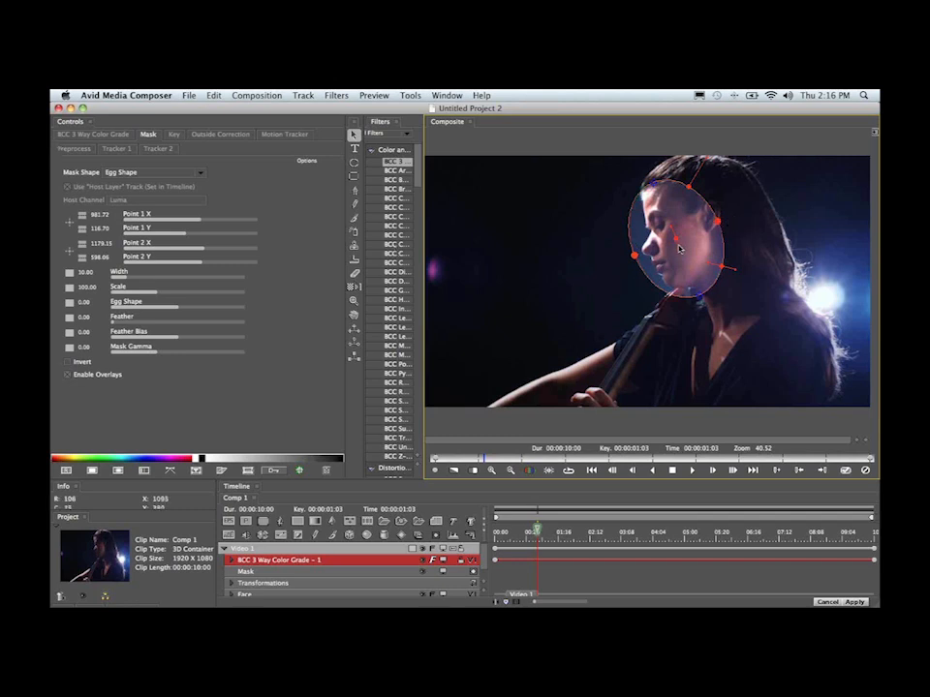
left_click(129, 282)
left_click_drag(132, 281, 129, 279)
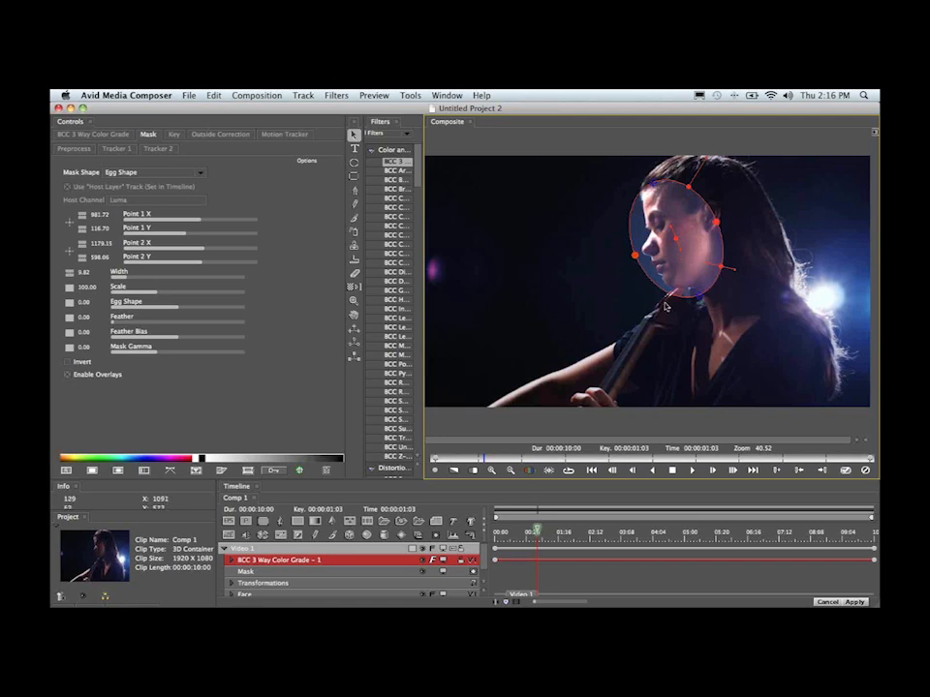
Return to the first frame of the comp and set the preview's OpenGL Mode to On, no texture caching
left_click_drag(539, 540, 495, 535)
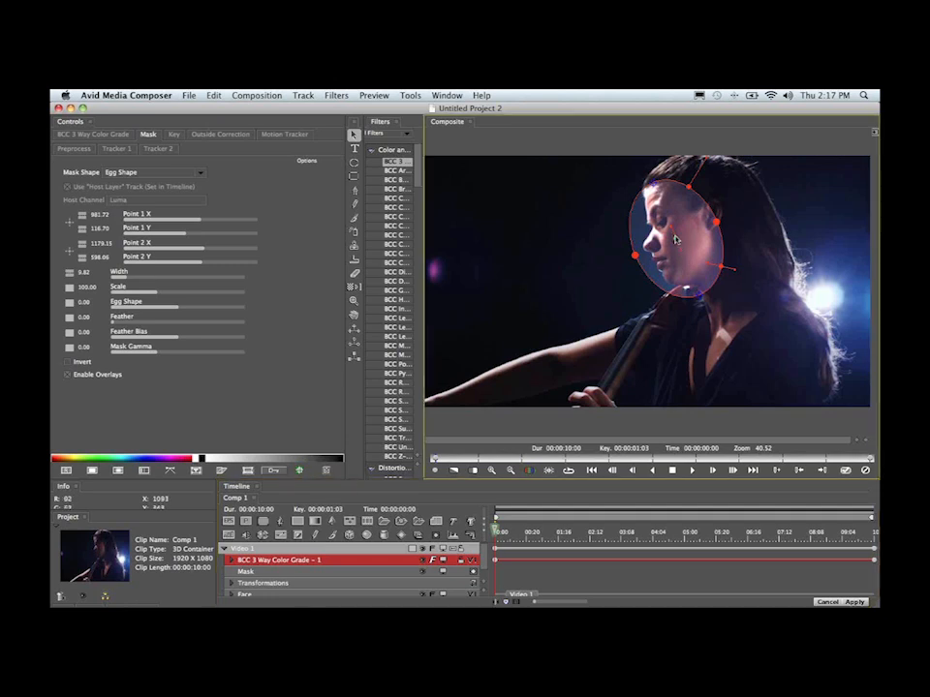
left_click(374, 95)
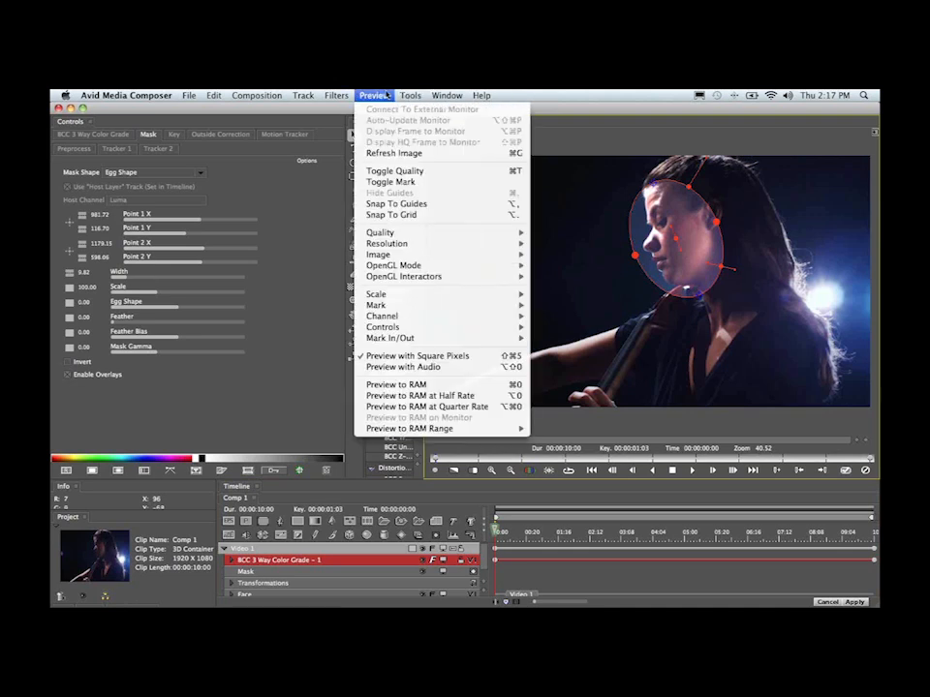
mouse_move(405, 258)
mouse_move(504, 266)
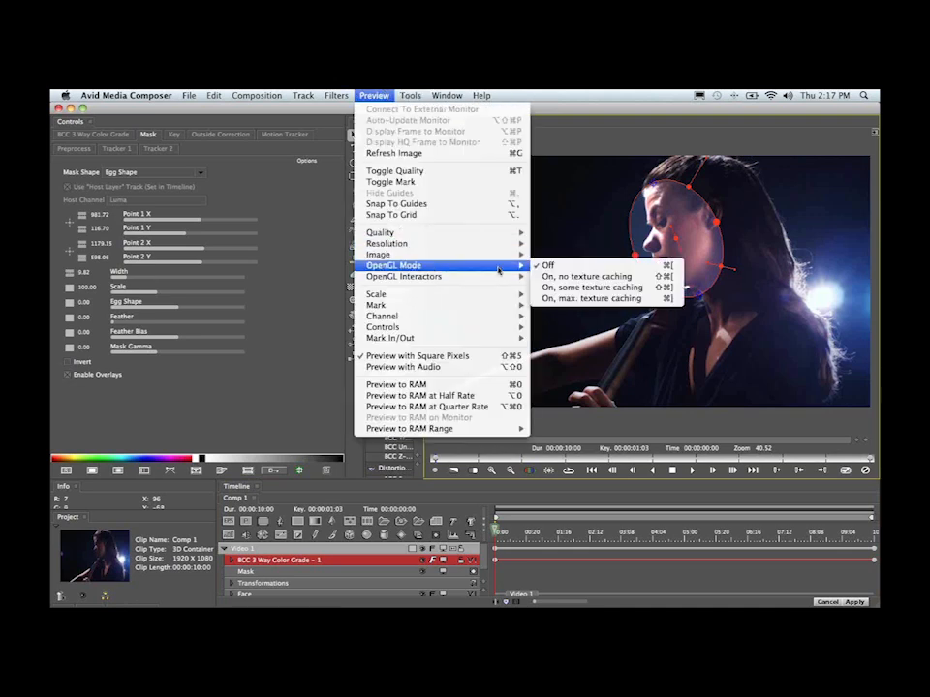
left_click(556, 278)
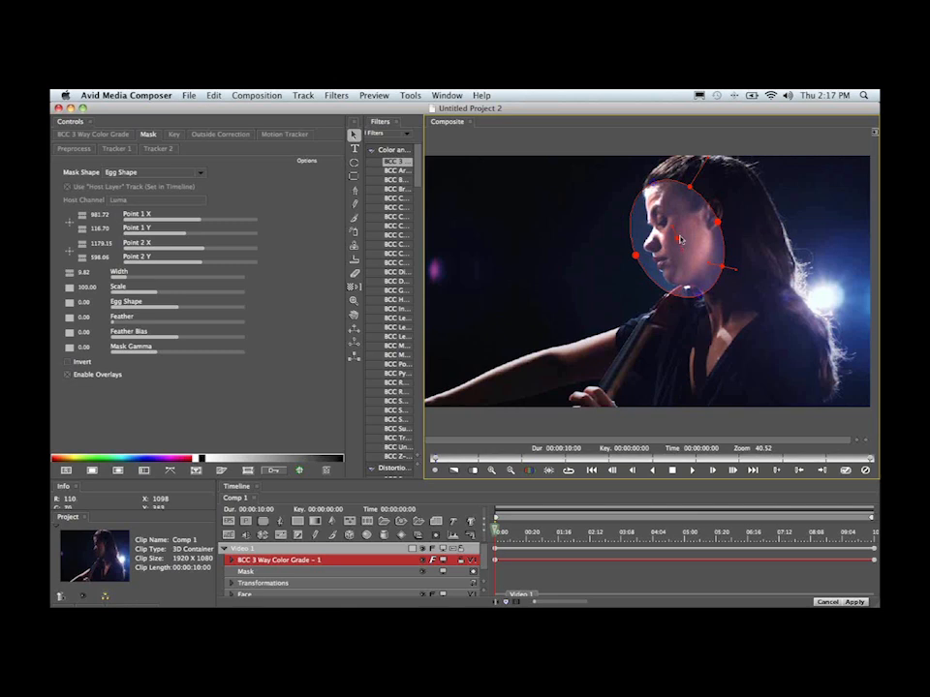
Apply the masked grade to the clip on the sequence and relaunch the Boris RED interface from the Effect Editor
left_click(180, 312)
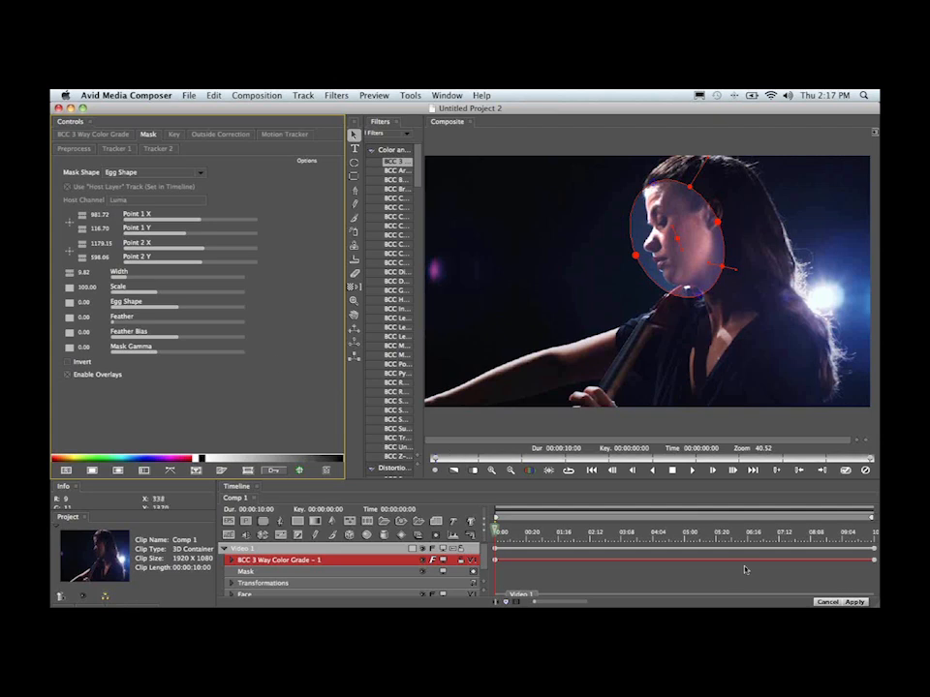
left_click(853, 602)
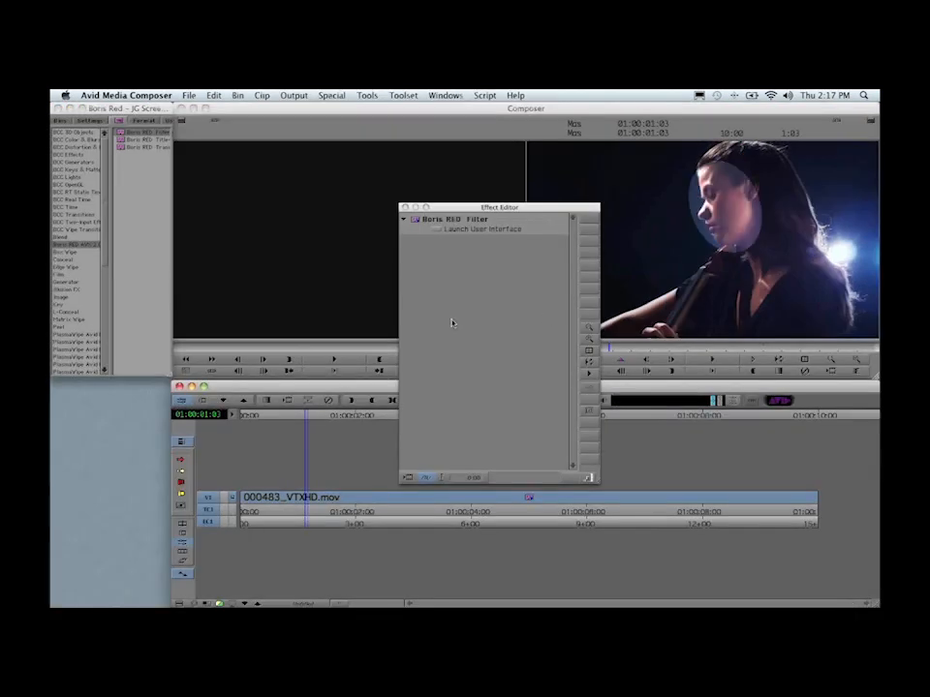
left_click(437, 230)
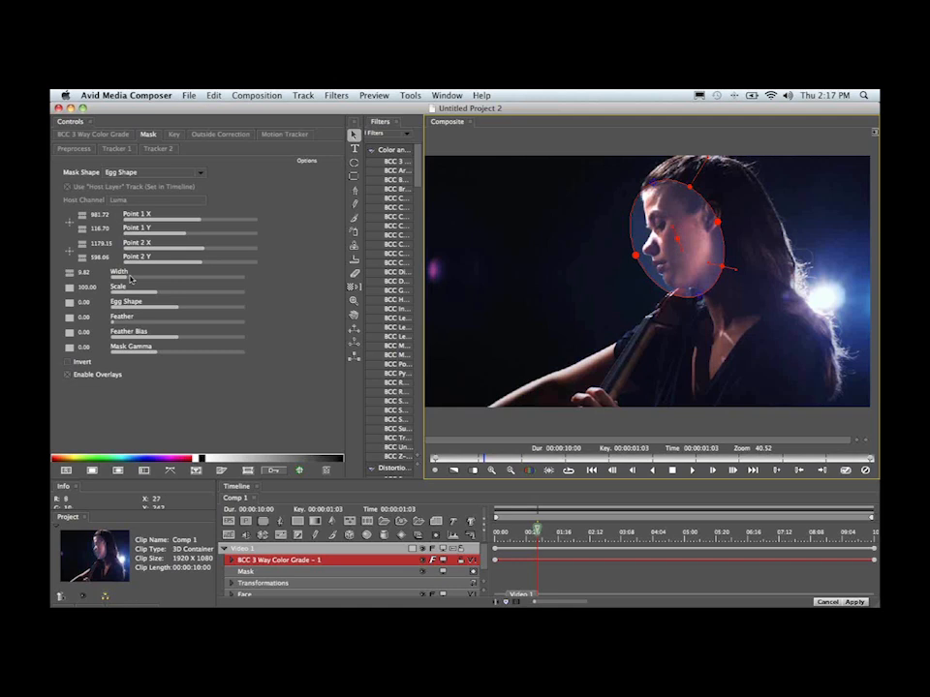
Refine the egg mask with Width 9.38, Egg Shape 9.64 and Feather 42.86, and preview it briefly without its overlays
left_click_drag(130, 278, 188, 312)
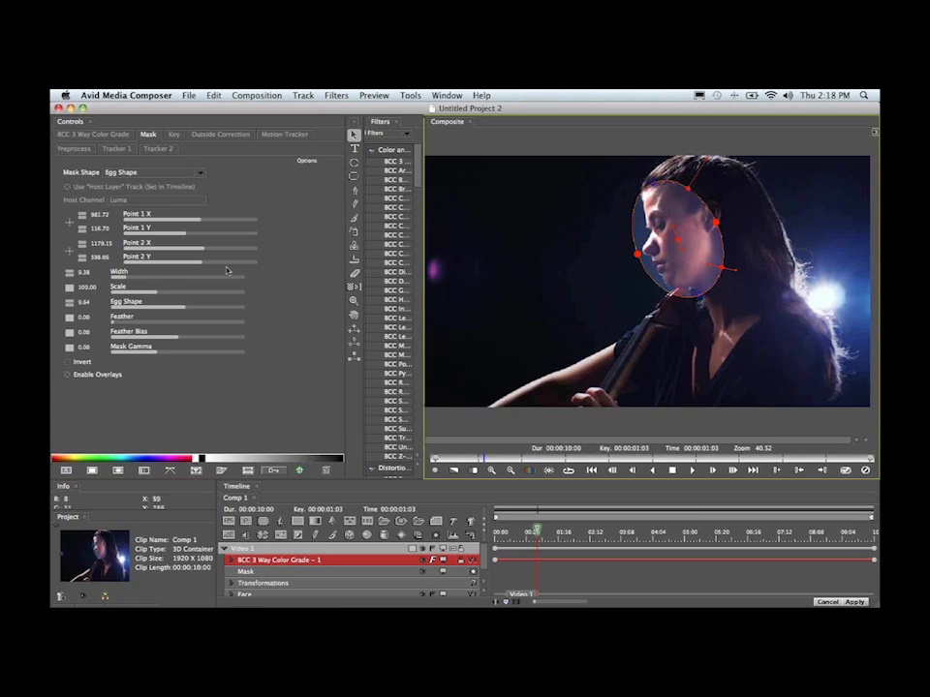
left_click_drag(126, 328, 142, 327)
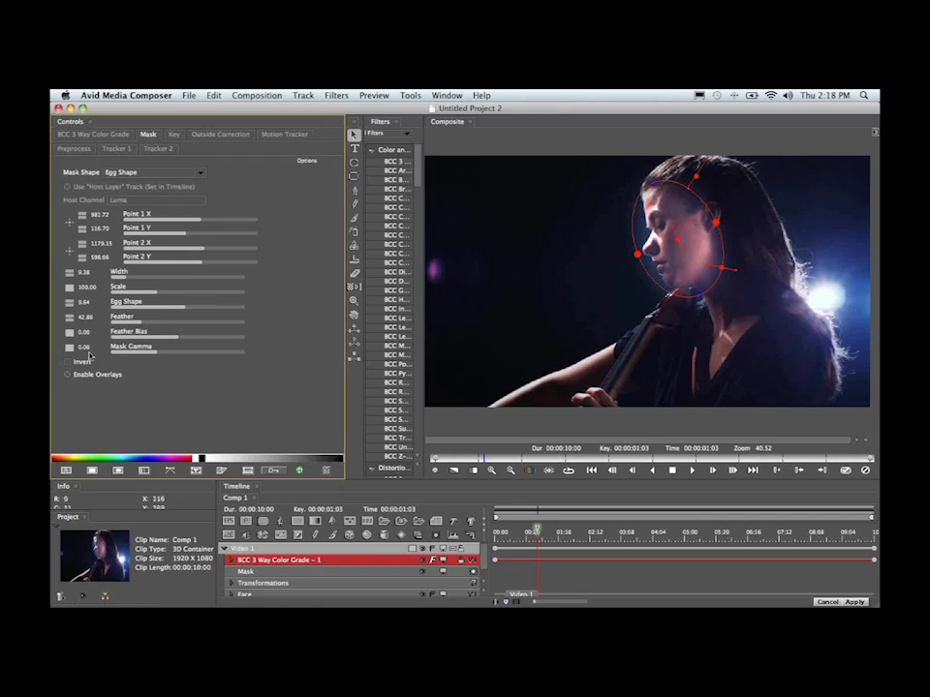
left_click(68, 375)
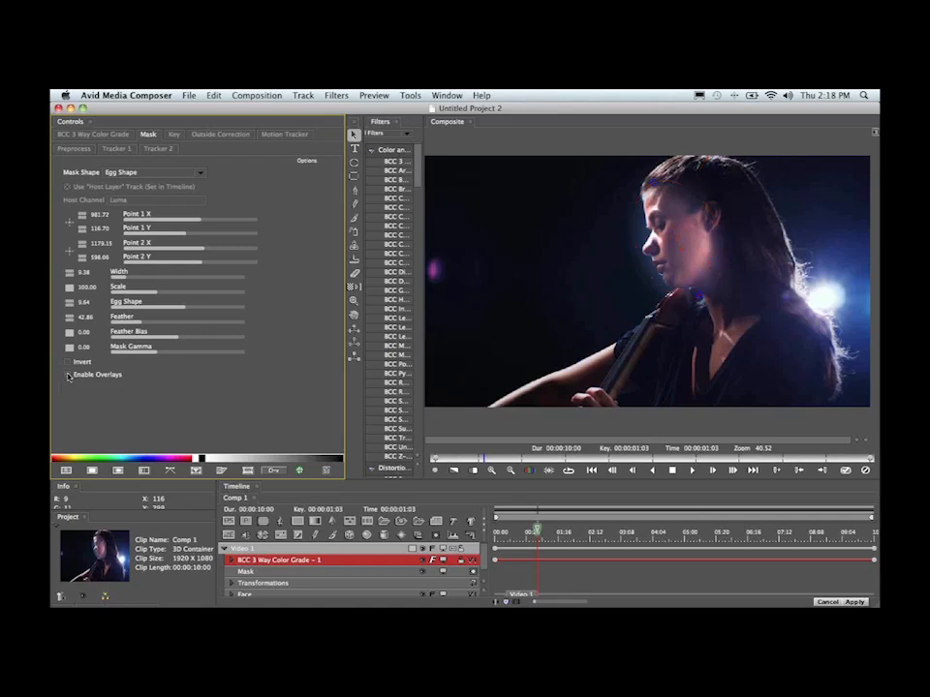
left_click(68, 375)
Set the color grade's Key Mode to On and sample a shadowed skin tone on the woman's face as the Key Color
left_click(174, 135)
left_click(113, 173)
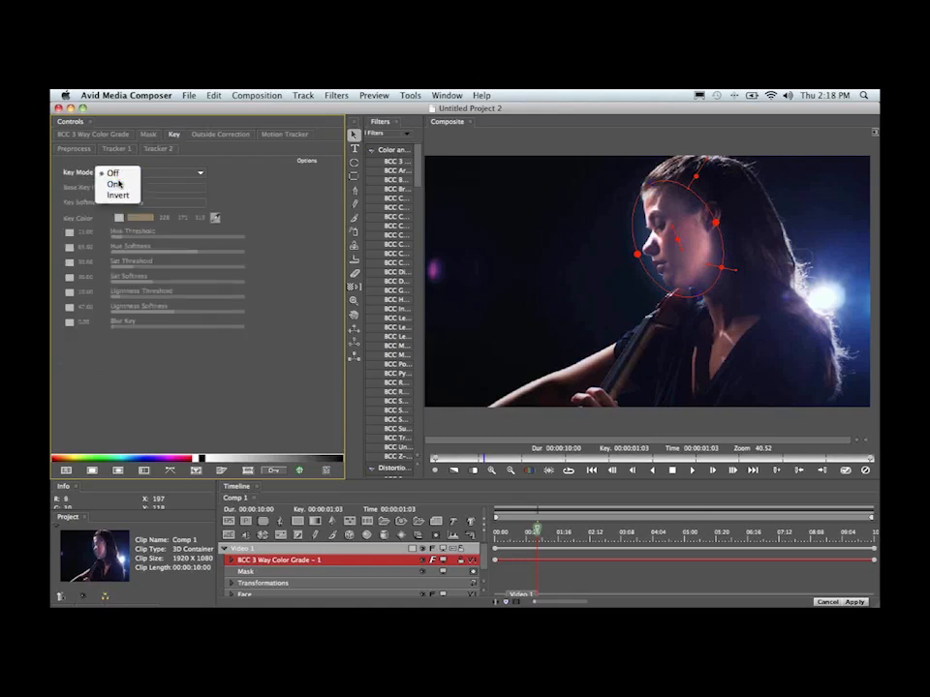
left_click(115, 183)
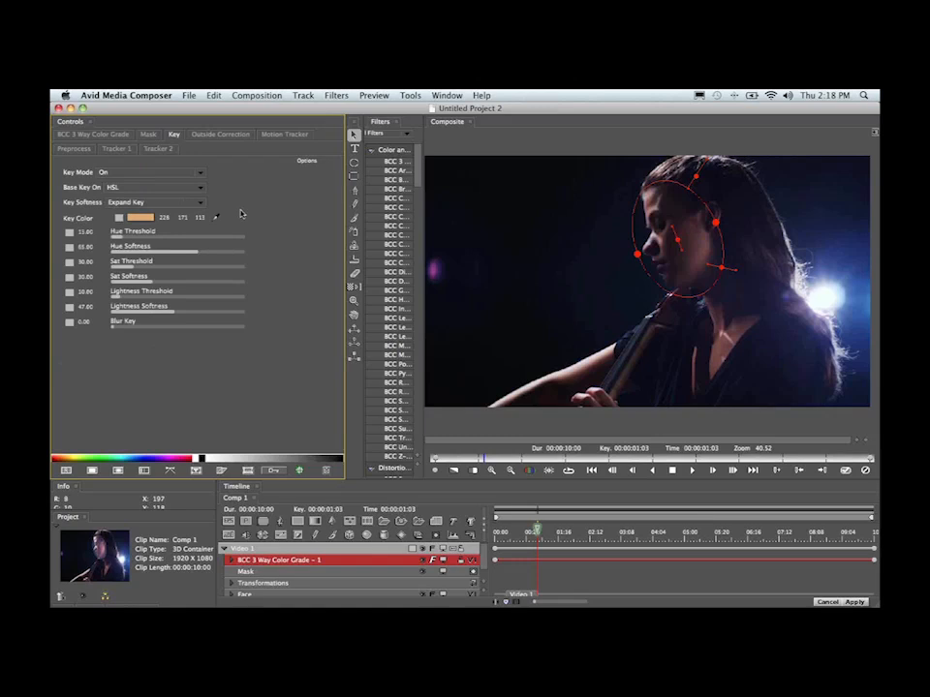
left_click(217, 219)
left_click(655, 199)
left_click_drag(655, 199, 655, 254)
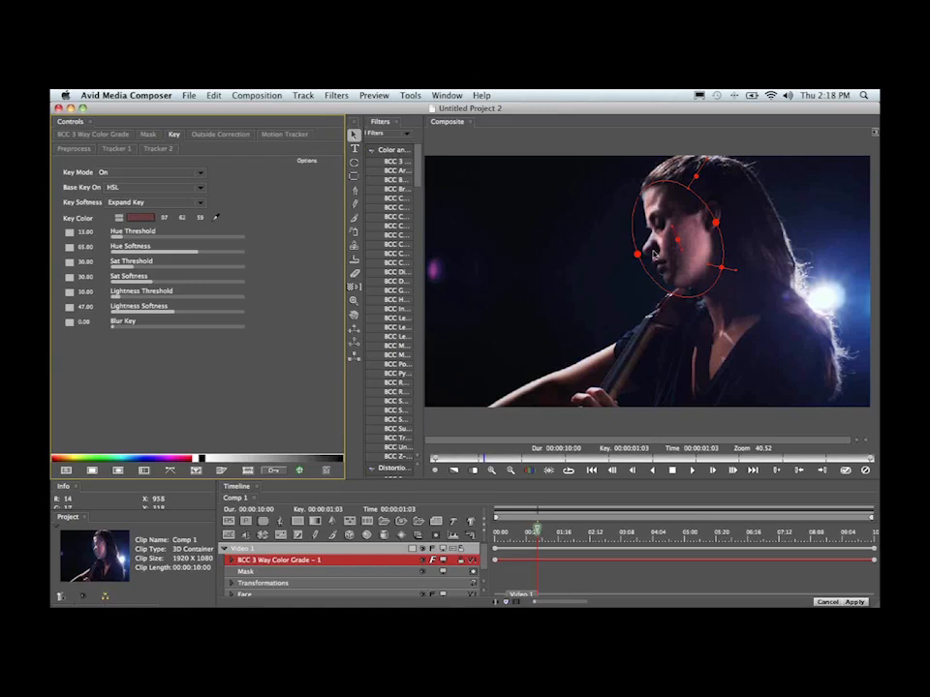
Set the key's Hue Threshold to 56.25, apply the effect, and relaunch the Boris RED interface
left_click(148, 134)
left_click(174, 134)
left_click_drag(131, 238, 159, 242)
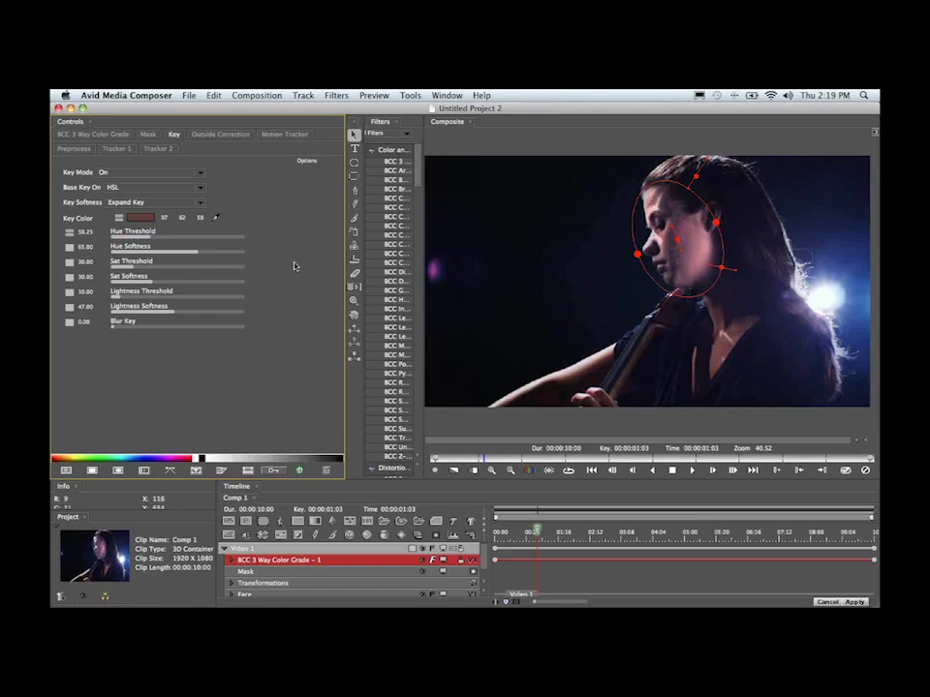
left_click(855, 602)
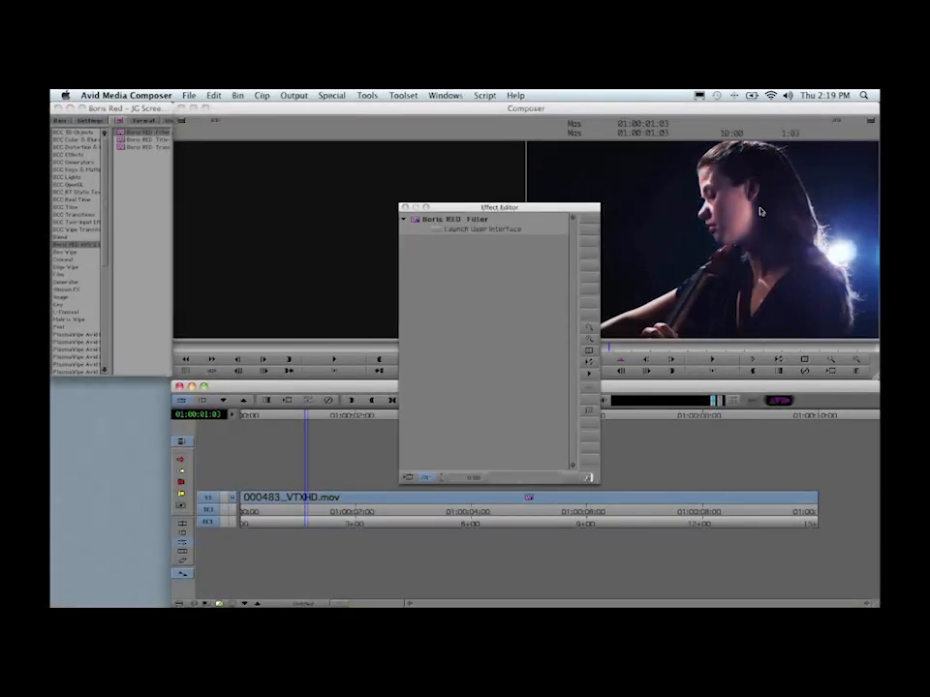
left_click(436, 231)
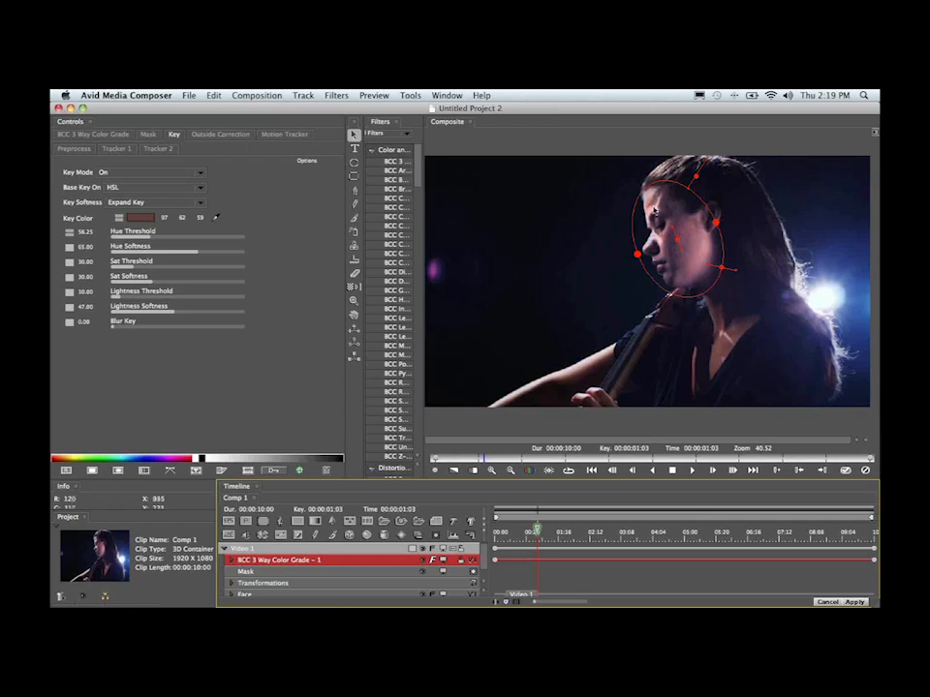
Raise the Outside Correction's Saturation and try a blue tint on the area outside the mask with the color wheels
left_click(237, 138)
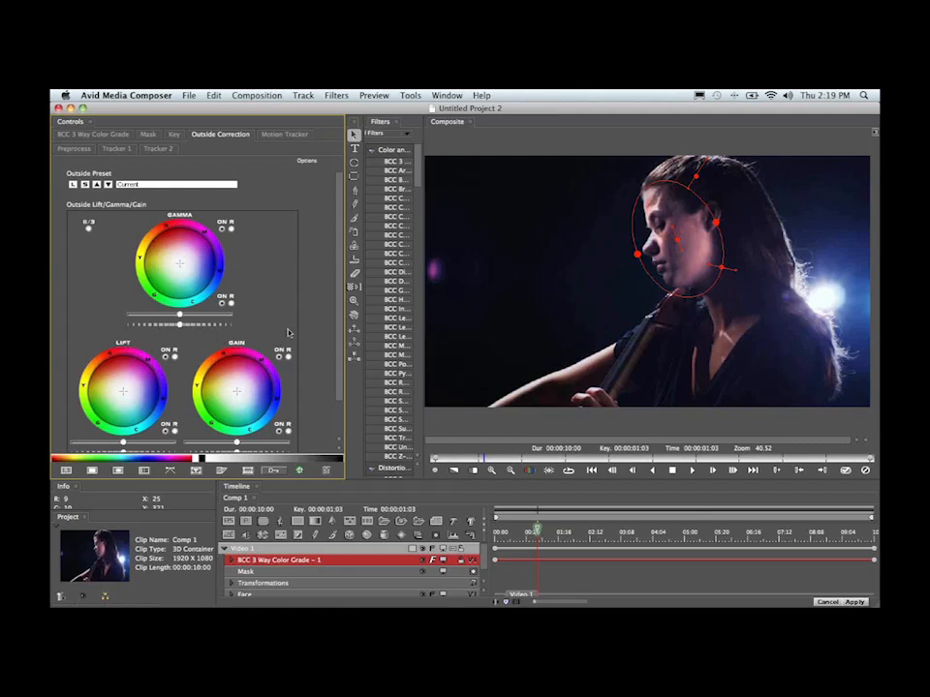
left_click_drag(339, 348, 330, 442)
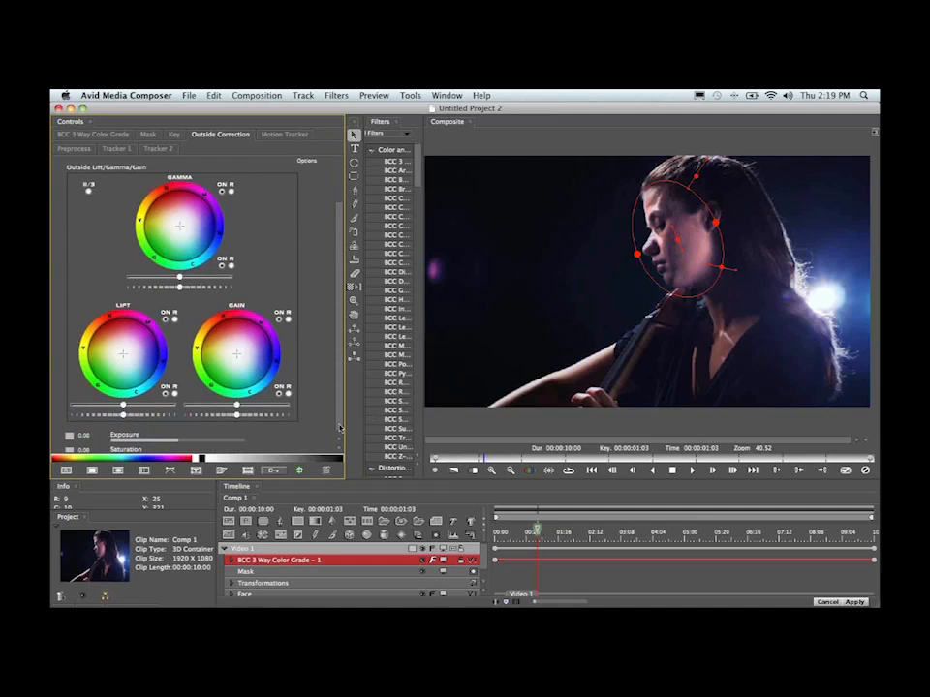
scroll(233, 330, "down", 1)
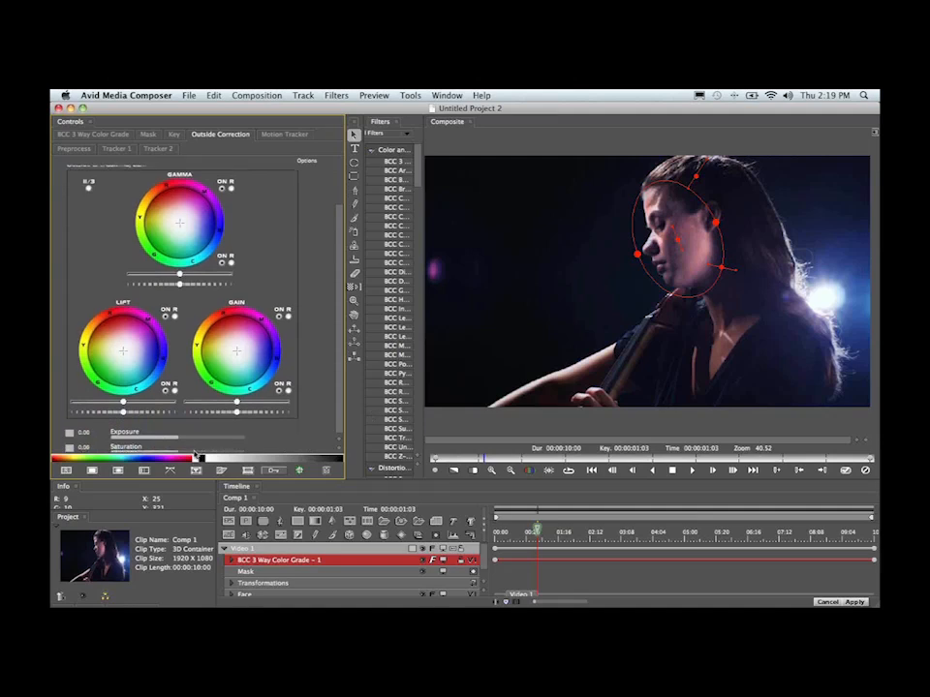
left_click_drag(193, 451, 185, 452)
scroll(193, 232, "up", 1)
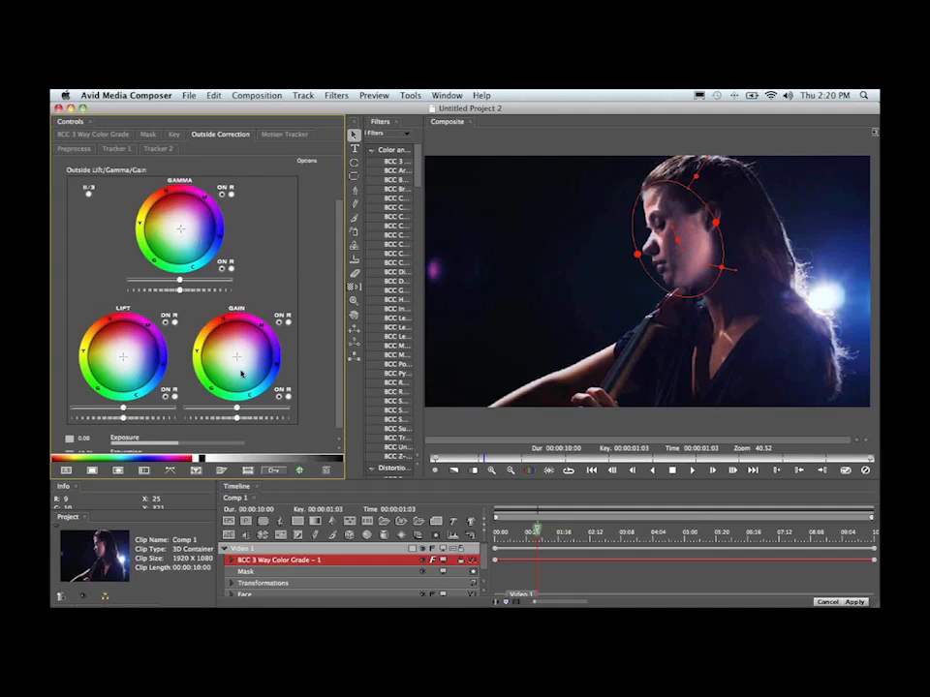
left_click_drag(241, 373, 251, 369)
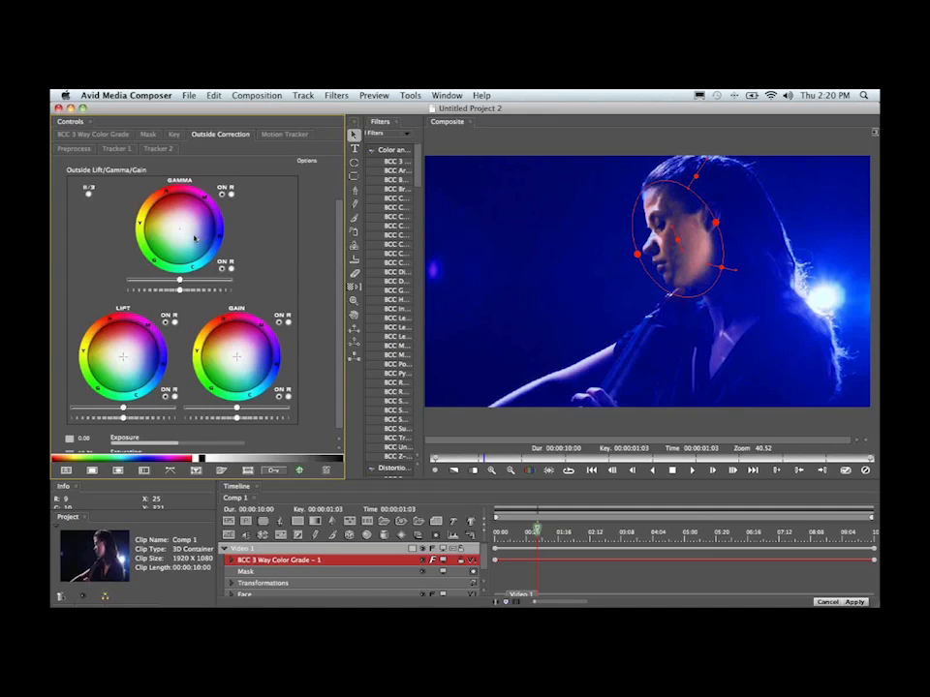
Set the Composite preview to Full resolution and Draft quality
left_click(474, 469)
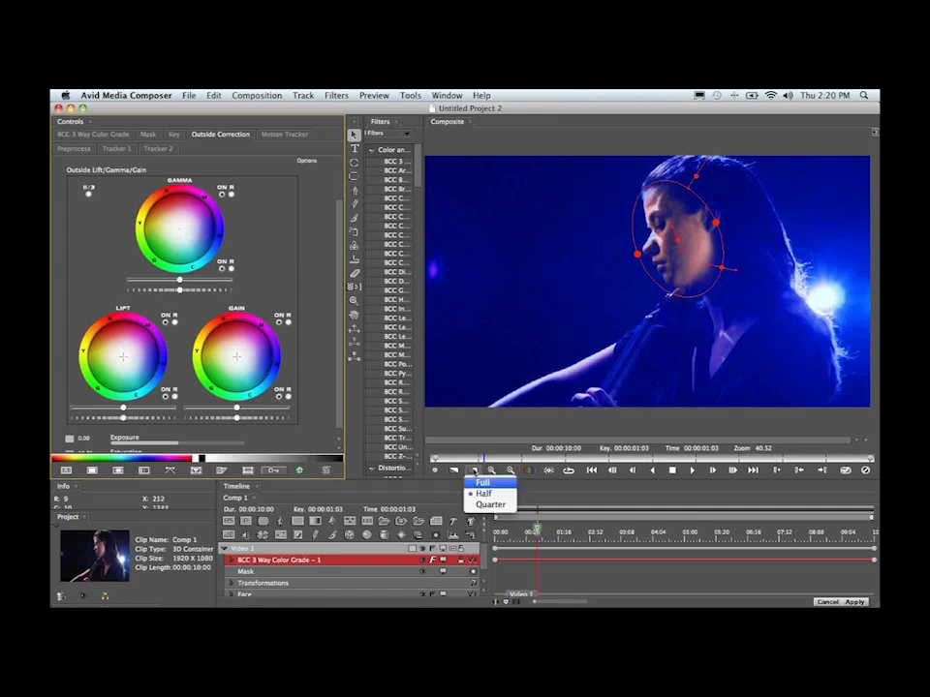
left_click(481, 483)
left_click(453, 470)
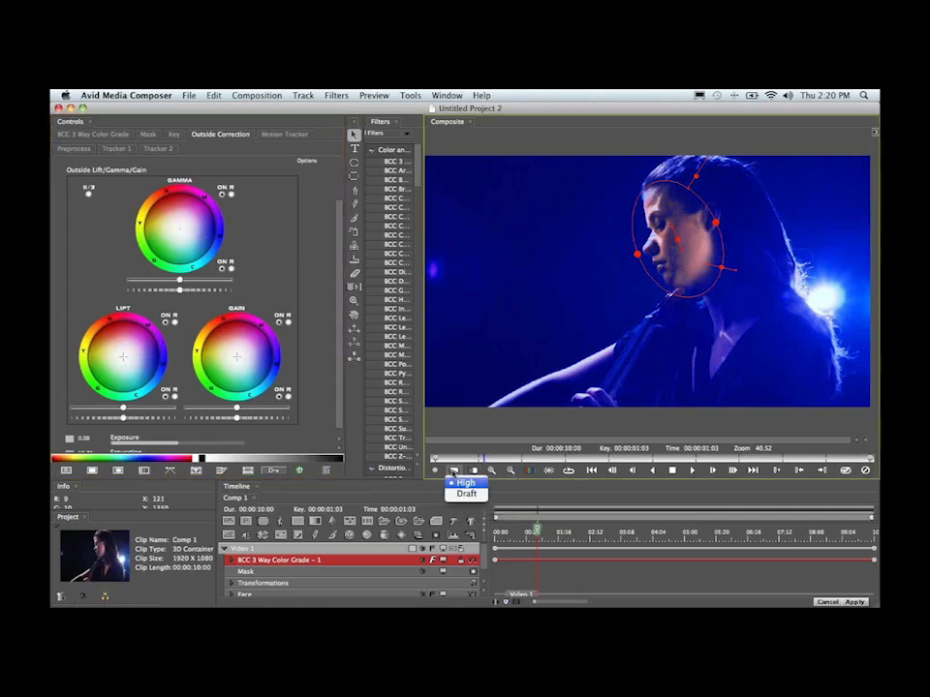
left_click(466, 494)
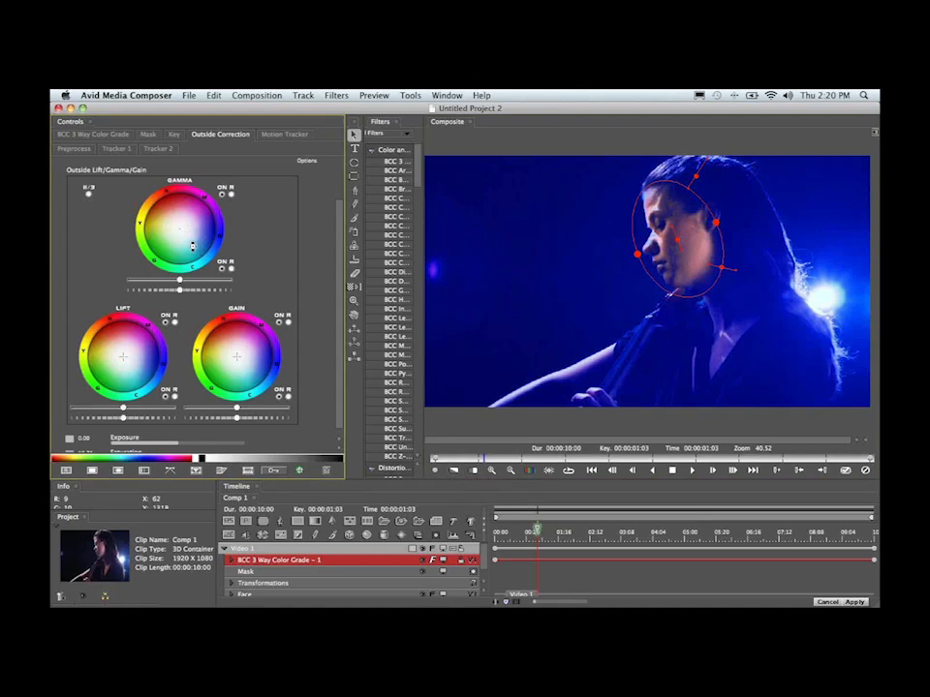
Shift the outside Lift and Gain slightly toward blue, reset the outside Gamma color, and apply the effect
left_click_drag(187, 233, 191, 232)
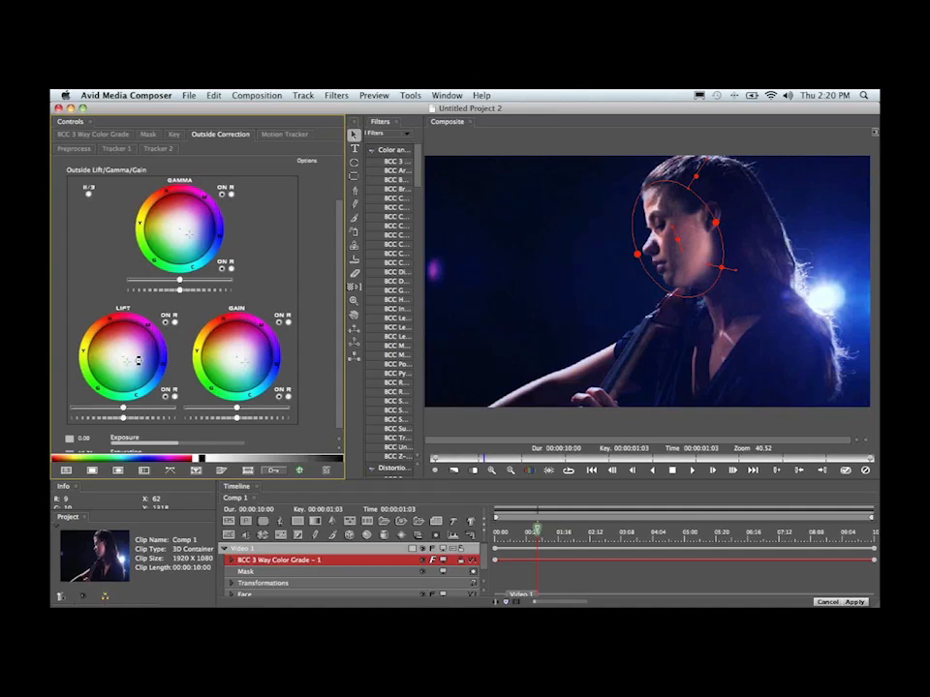
left_click(232, 194)
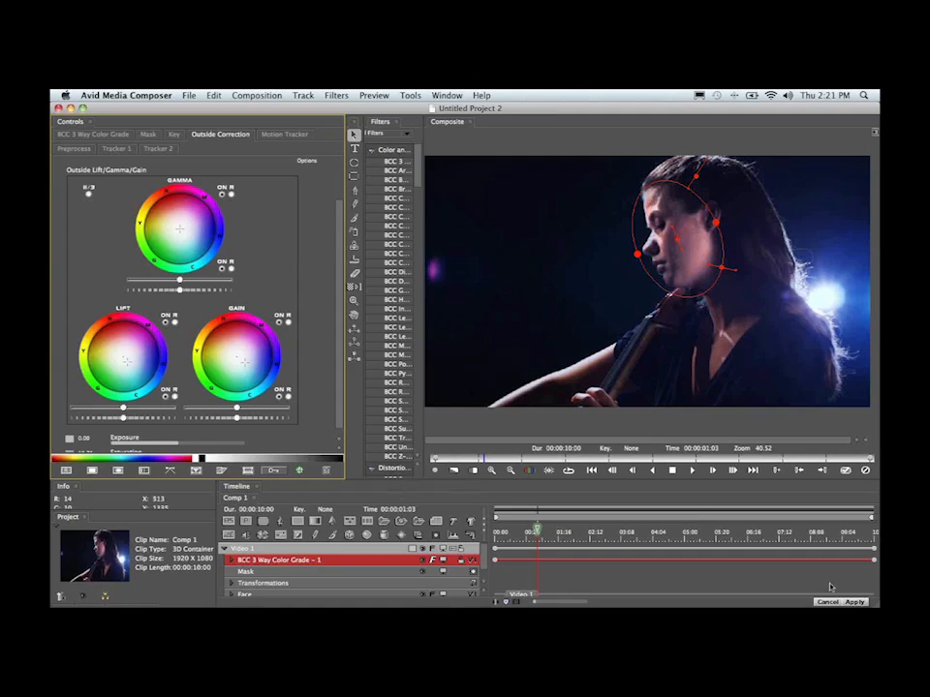
left_click(855, 602)
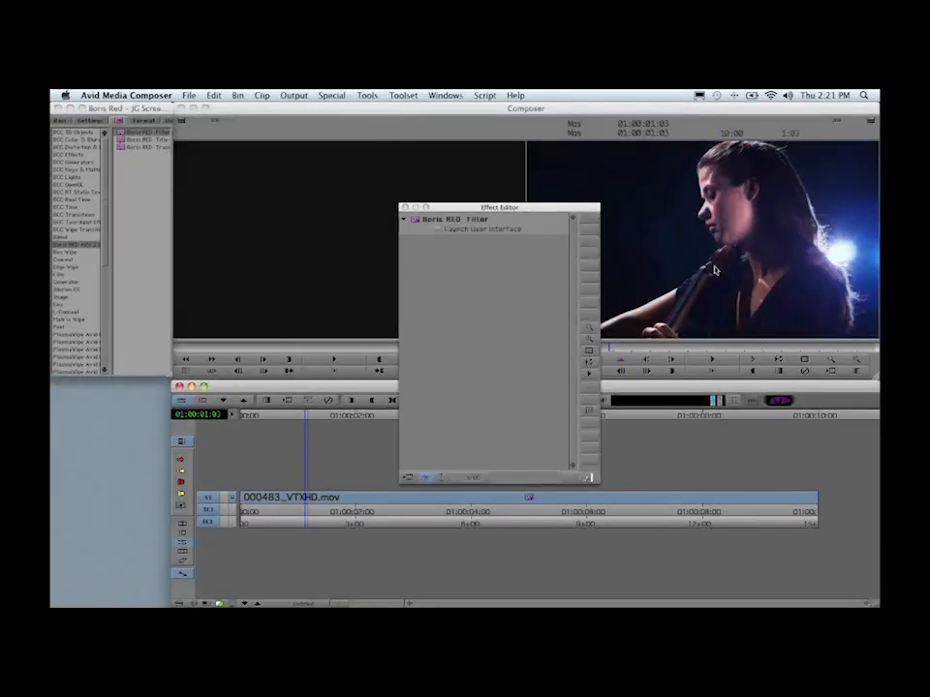
Close the Effect Editor and match-frame track V1 to compare the source clip with the graded sequence
left_click_drag(571, 212, 261, 305)
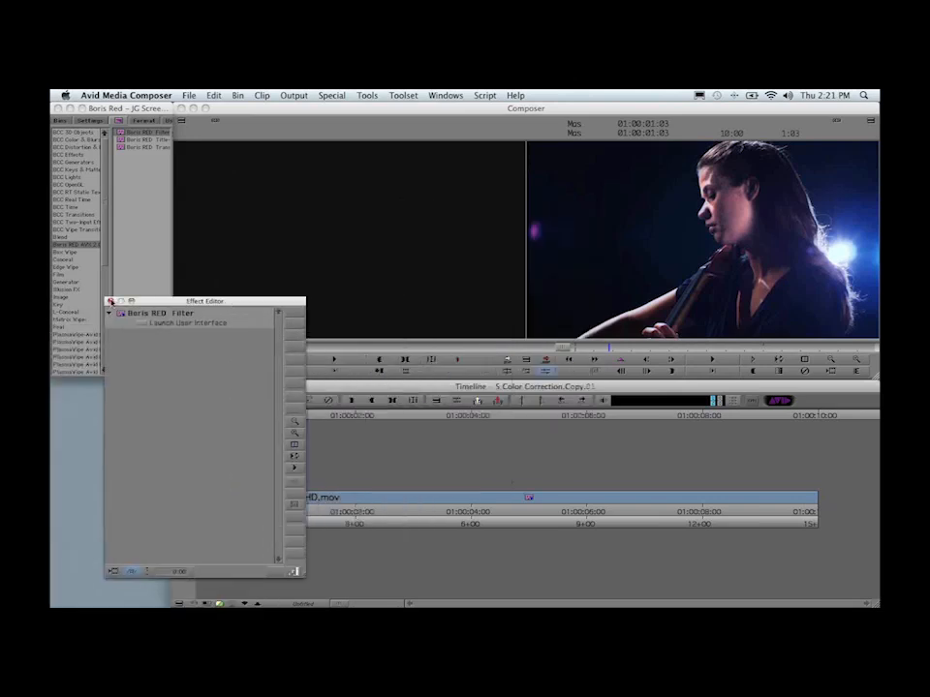
left_click(112, 302)
right_click(208, 498)
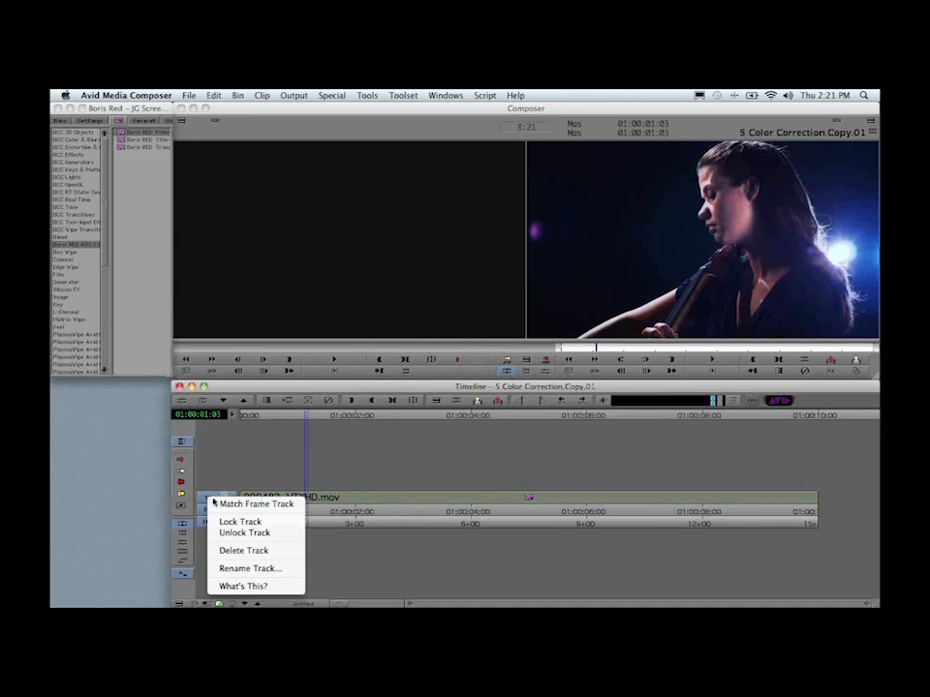
left_click(220, 503)
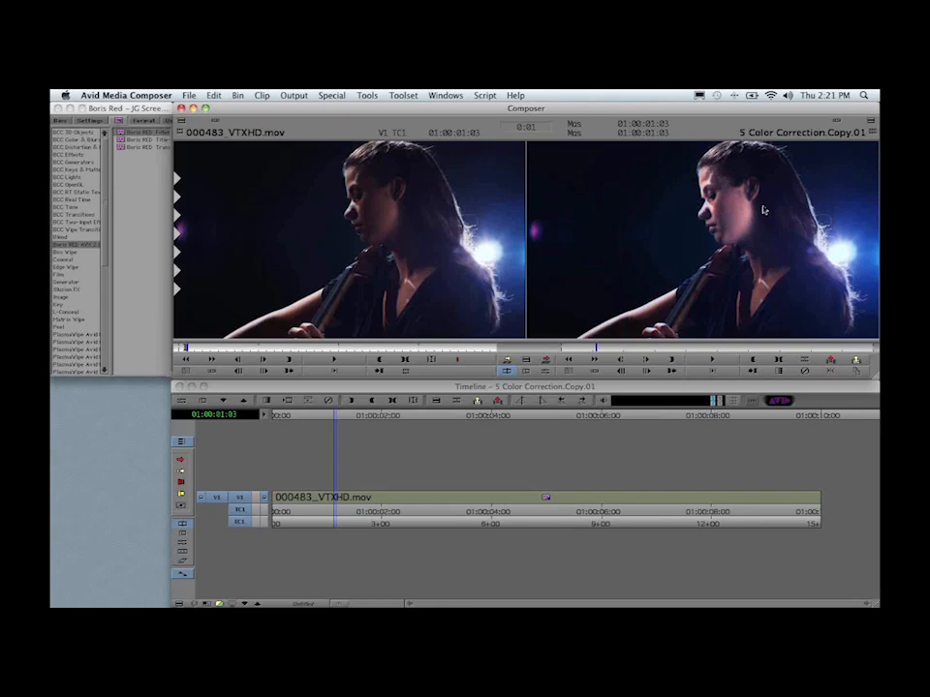
Reopen the Boris RED effect, widen the filter list, review the grade's Mask and Key settings, and apply the effect
left_click(182, 404)
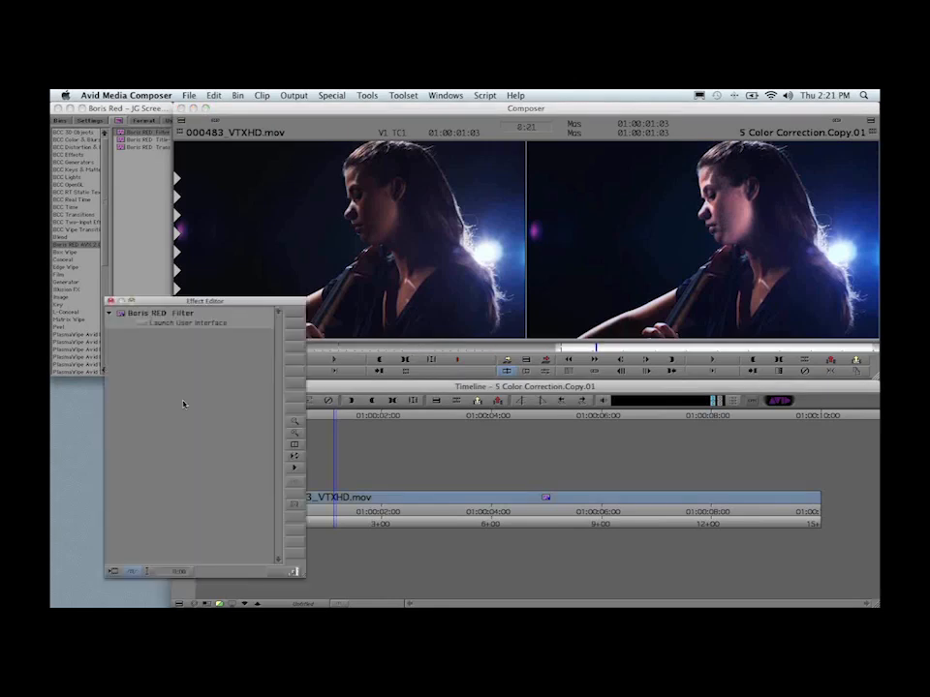
left_click(140, 324)
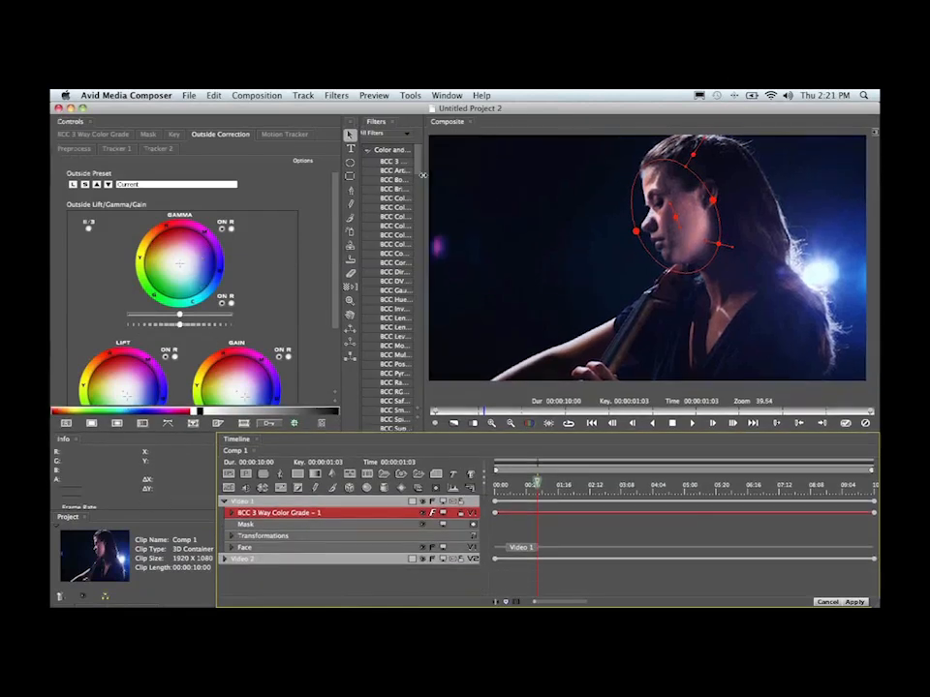
left_click_drag(423, 175, 496, 184)
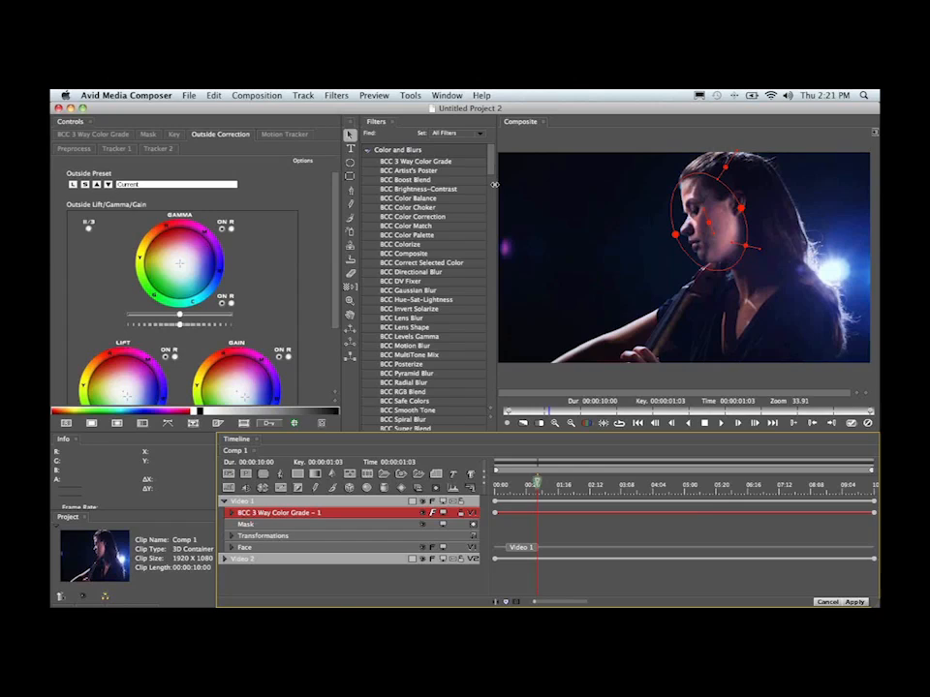
left_click(150, 137)
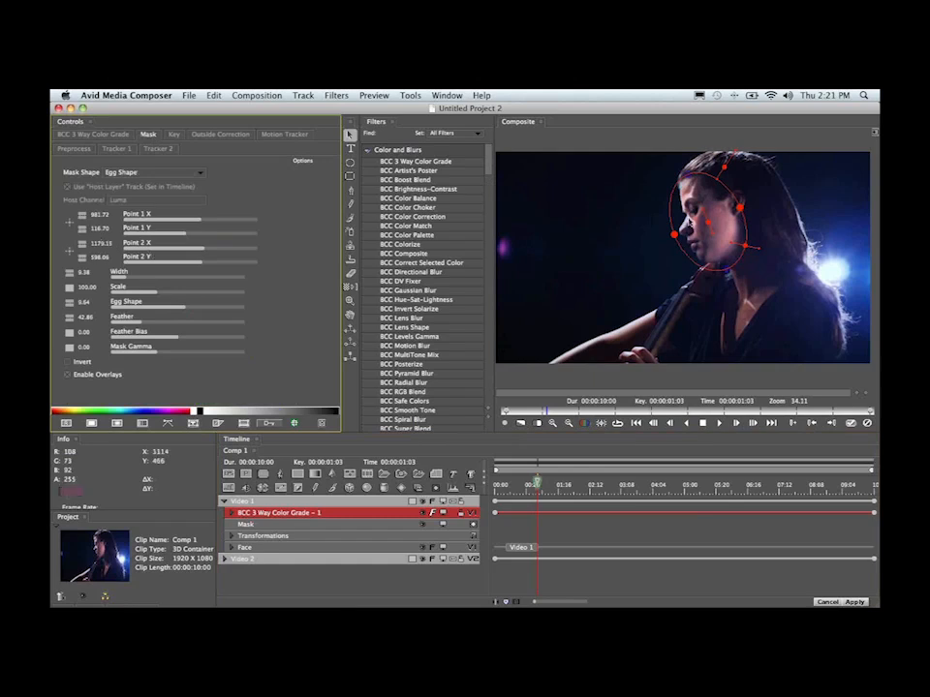
left_click(174, 136)
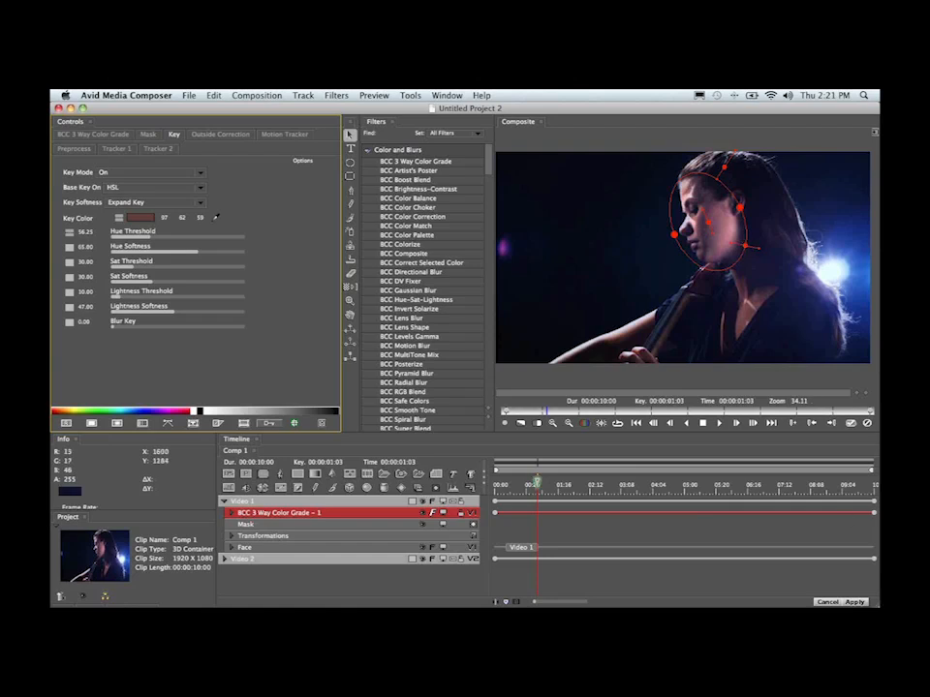
left_click(858, 602)
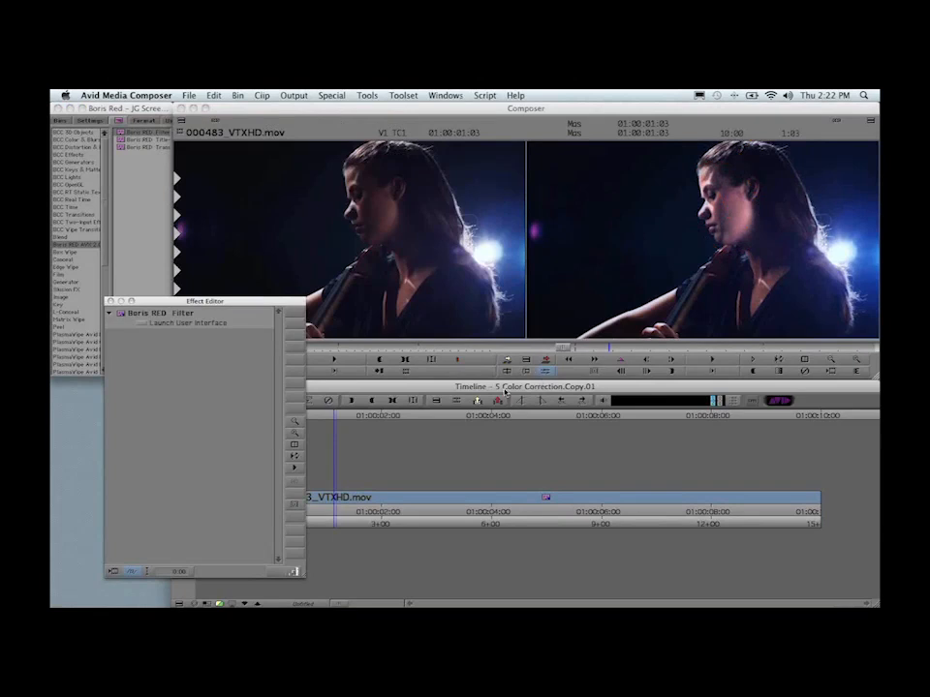
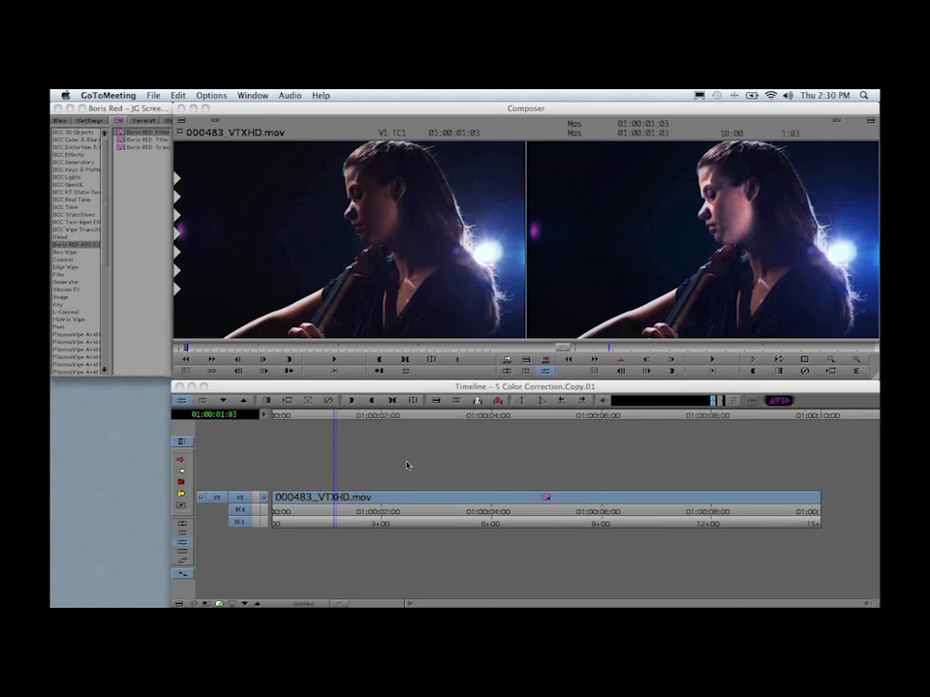
Switch to Safari and open a new browser window
key("super+Tab")
key("super+Tab")
key("super+Tab")
key("super+Tab")
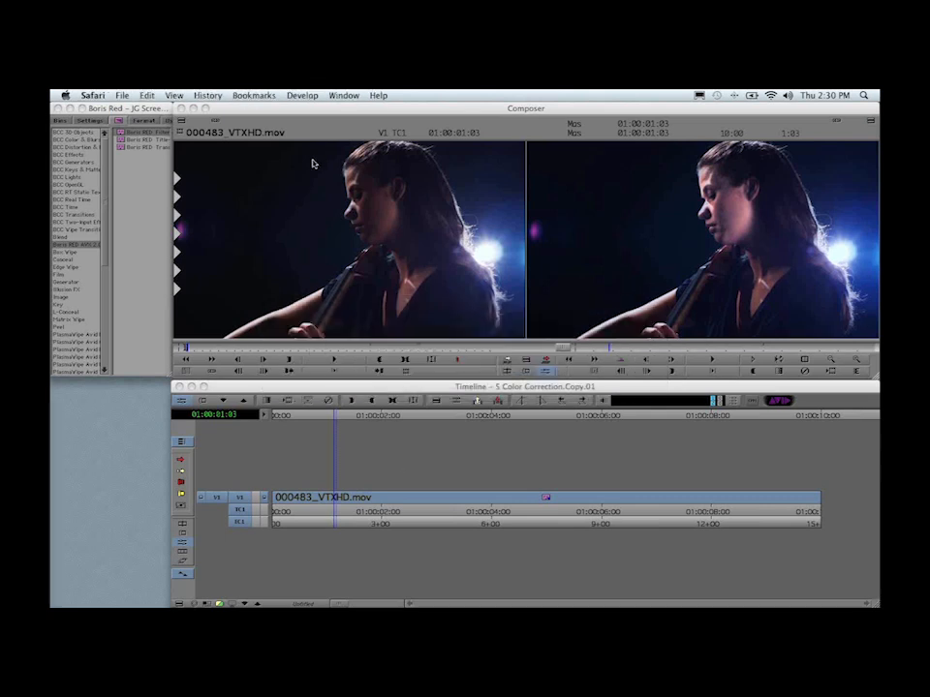
key("super+n")
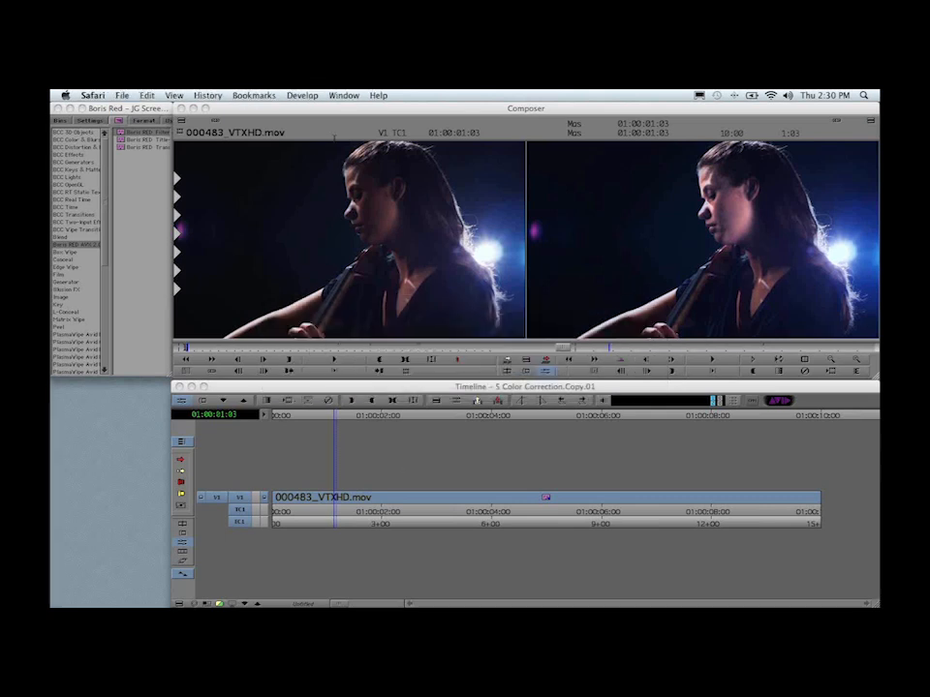